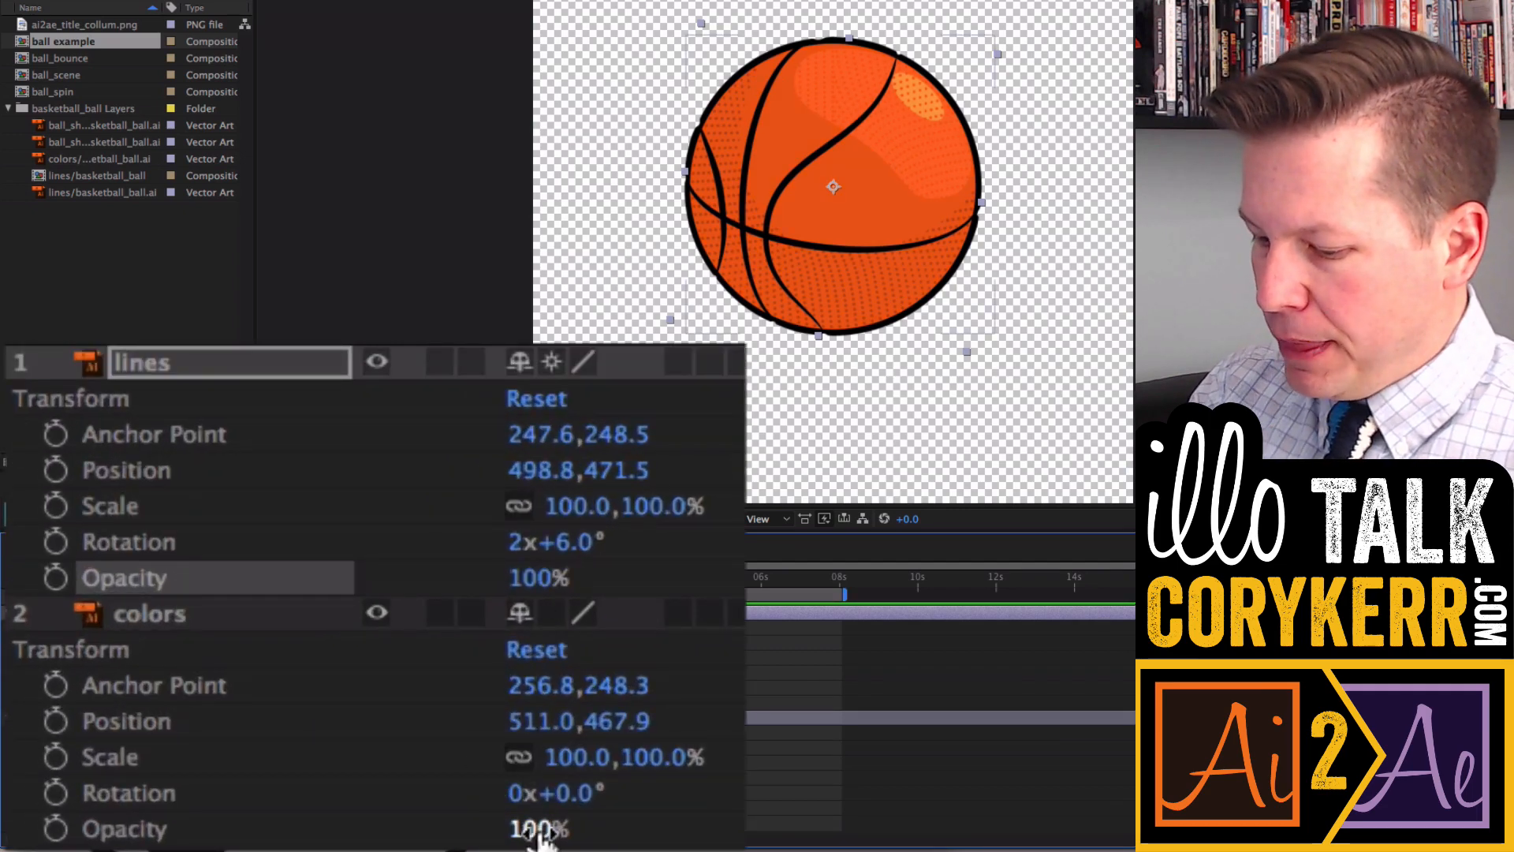
left_click_drag(524, 827, 374, 840)
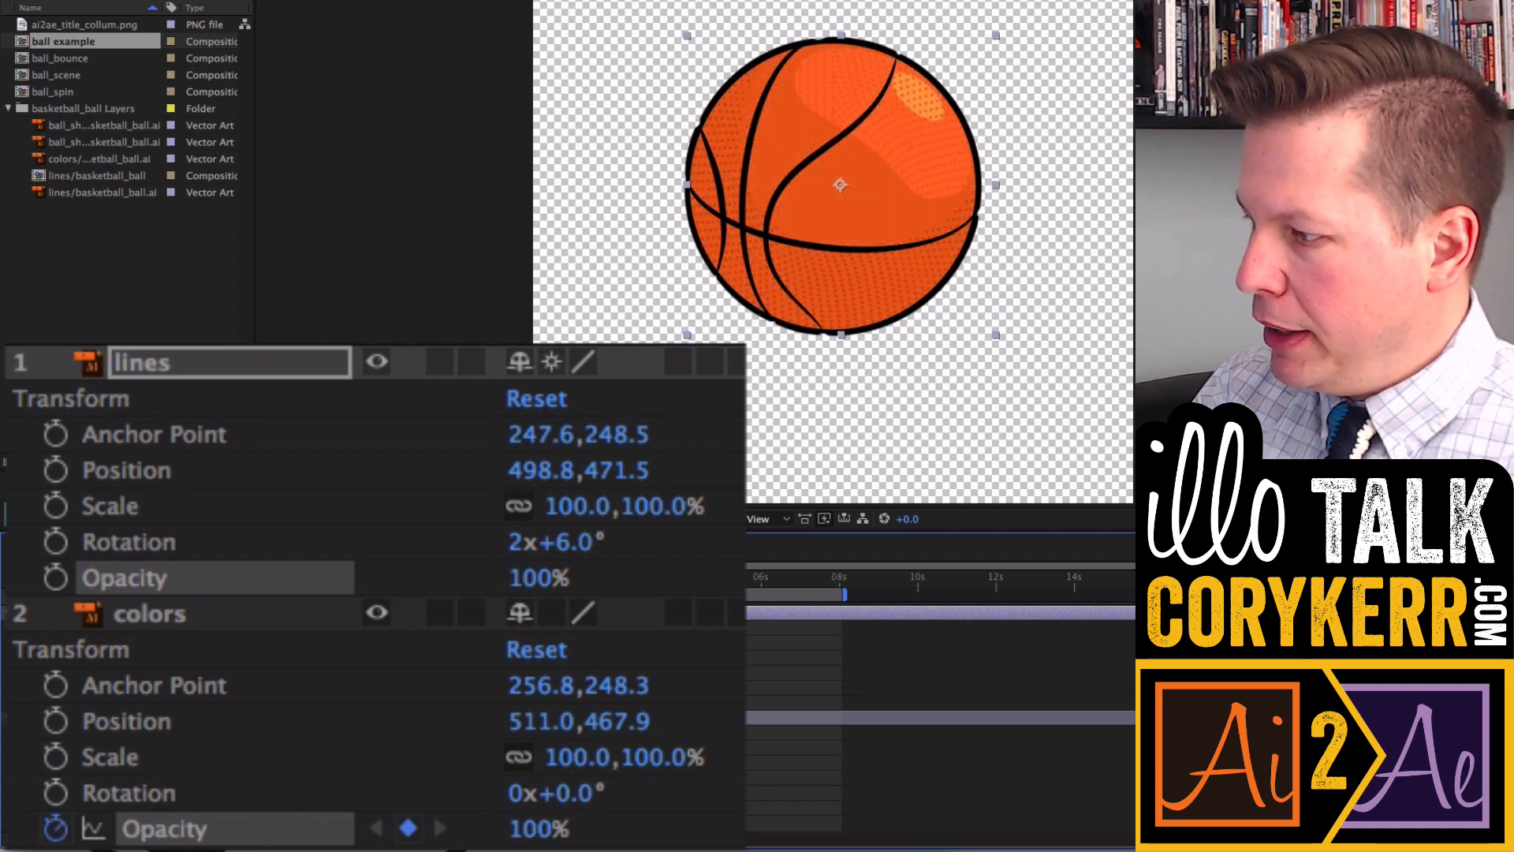
left_click_drag(526, 577, 643, 627)
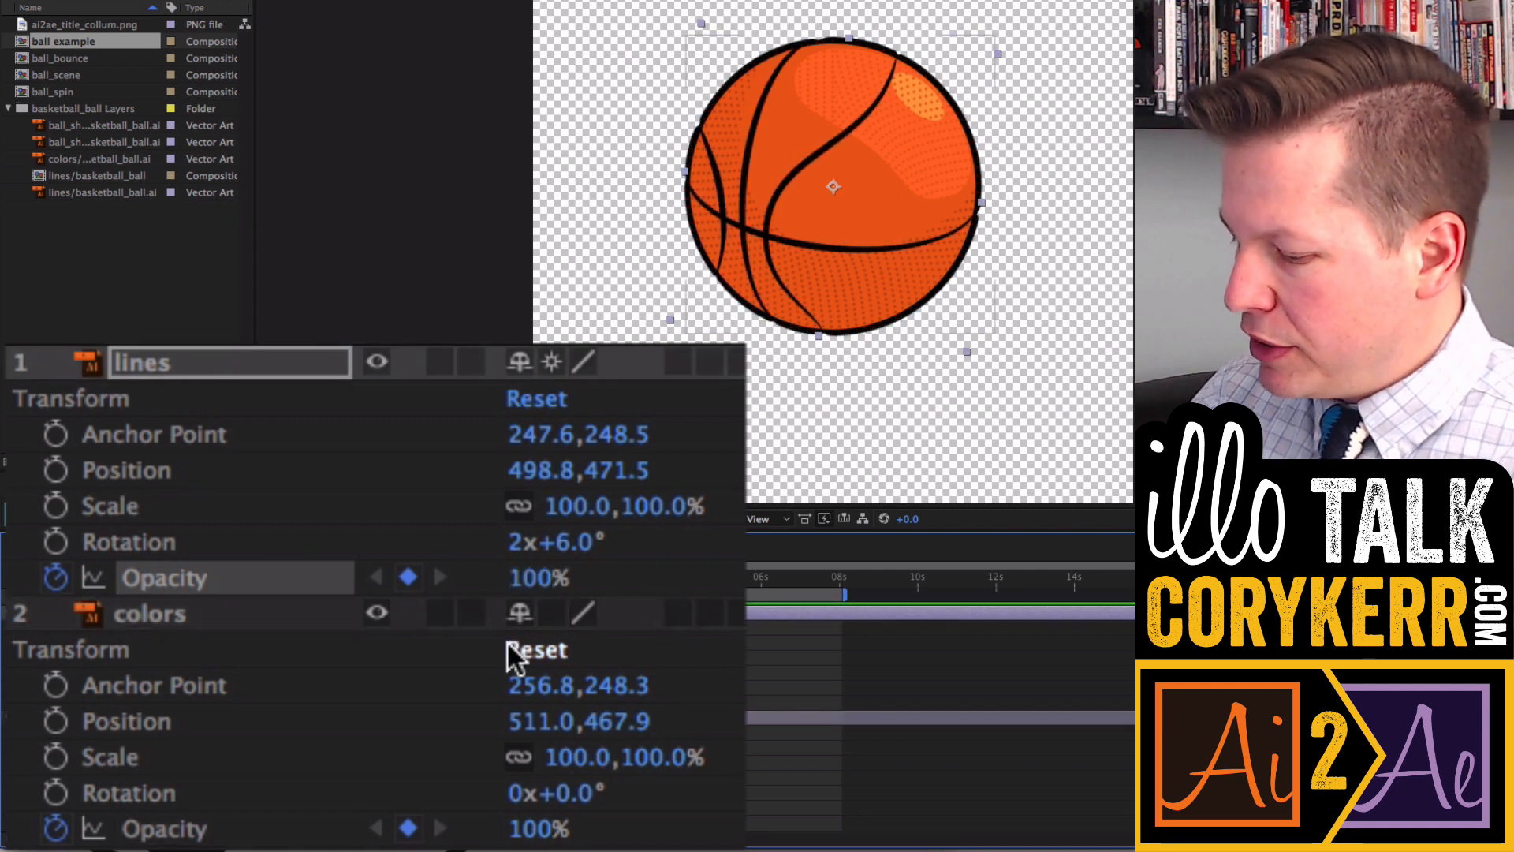
left_click(57, 830)
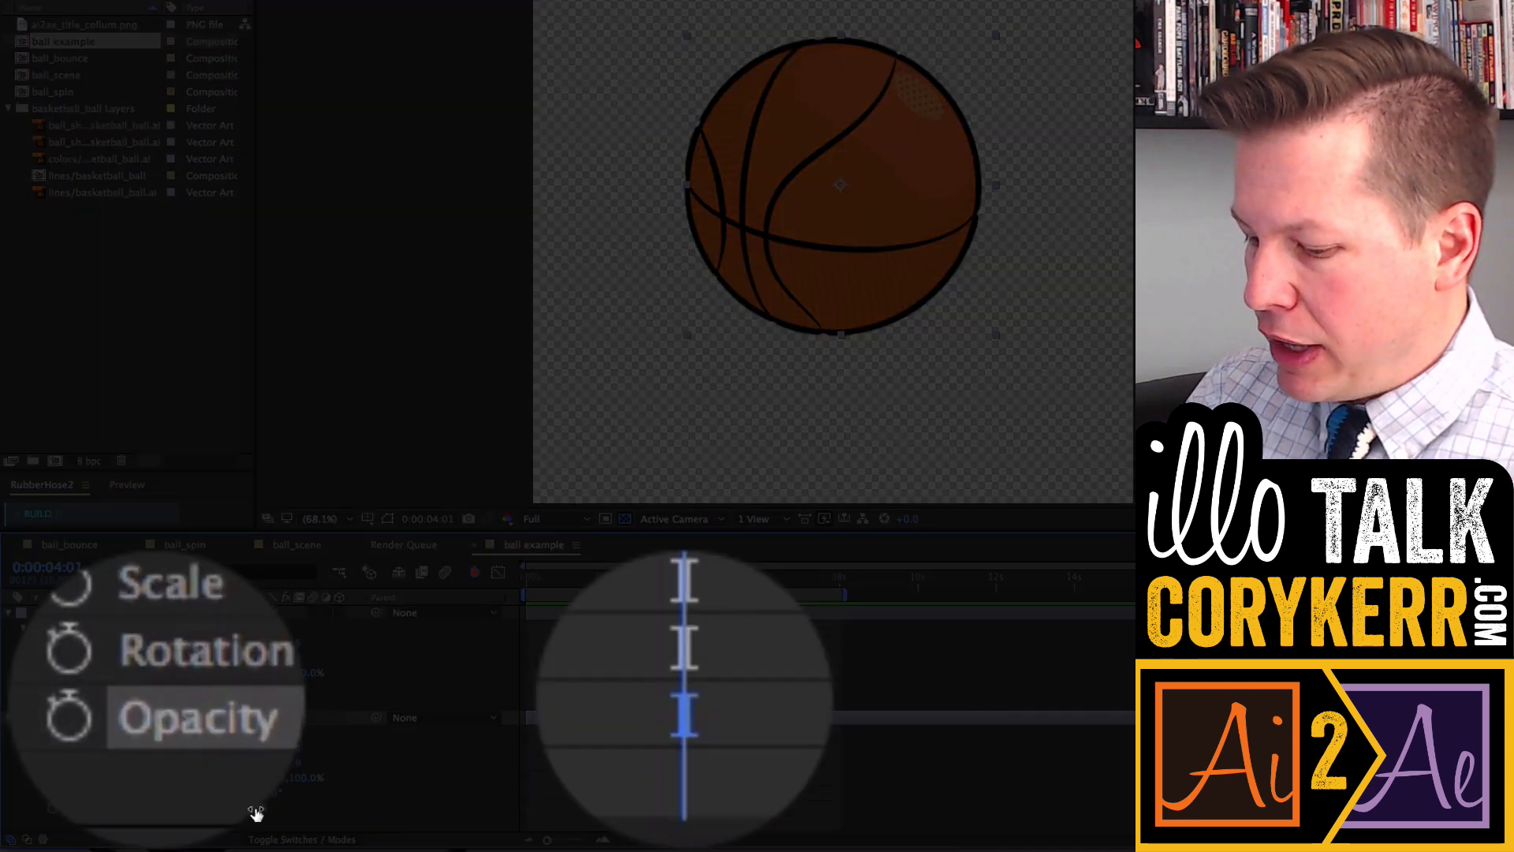
left_click_drag(256, 812, 198, 813)
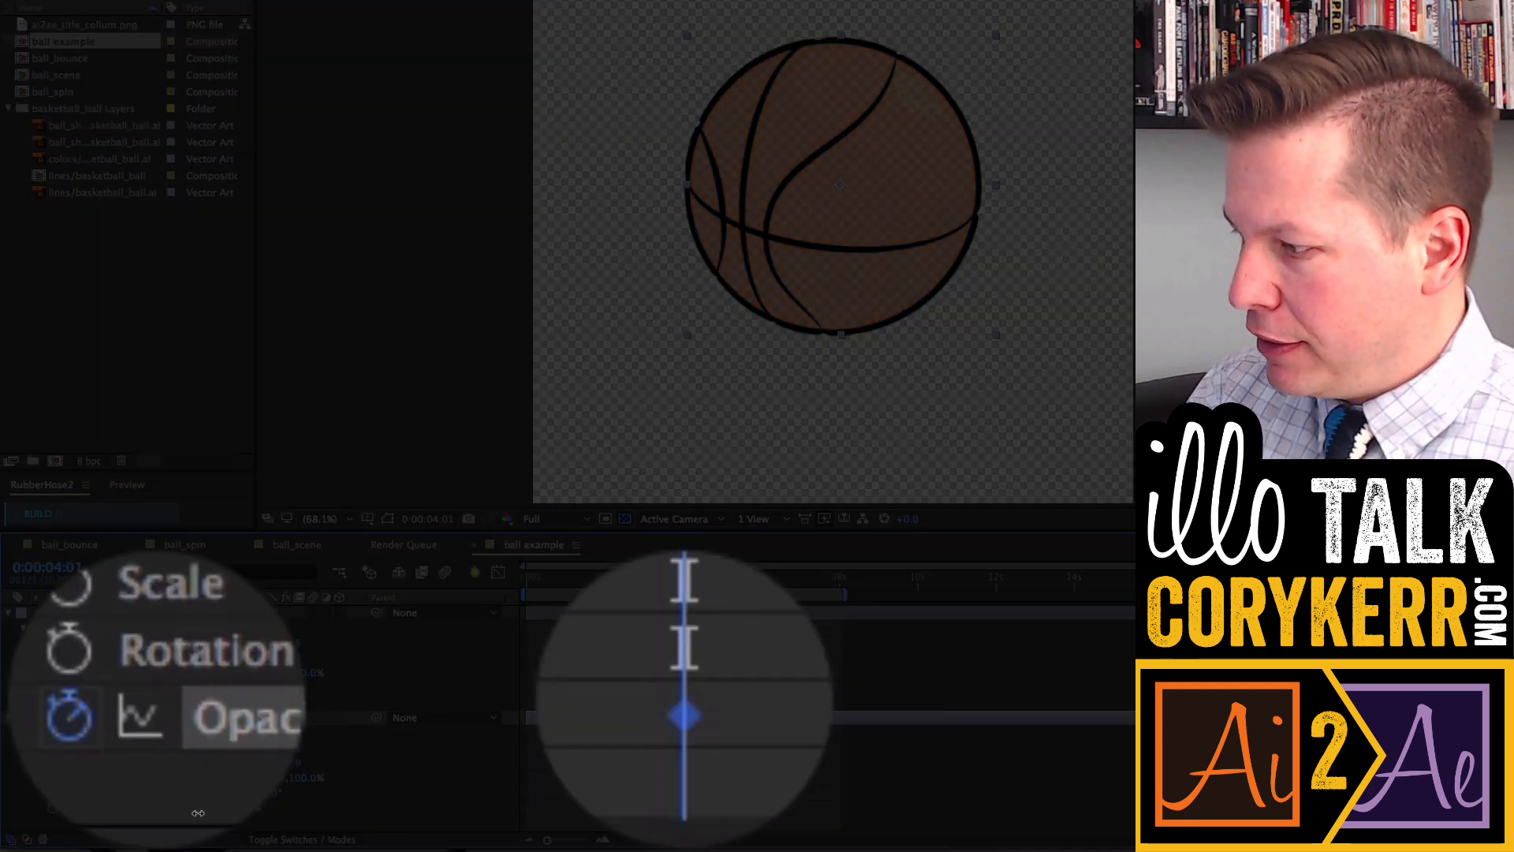
left_click(68, 719)
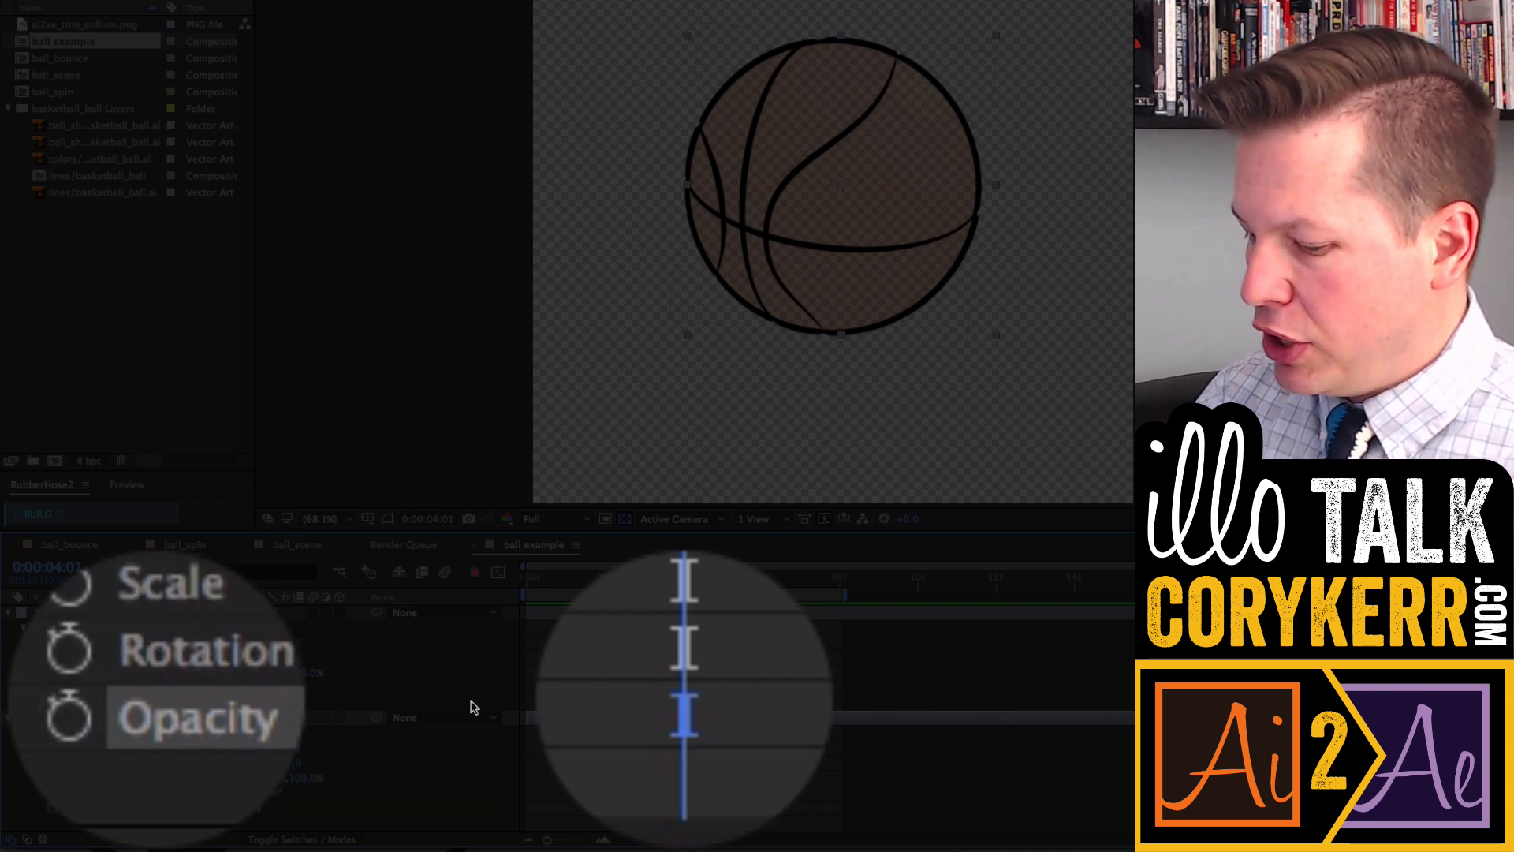
- Keyframe the colors layer's opacity from 0% at the first frame to 100% at about 2 seconds
left_click_drag(682, 579, 516, 587)
left_click_drag(251, 811, 216, 812)
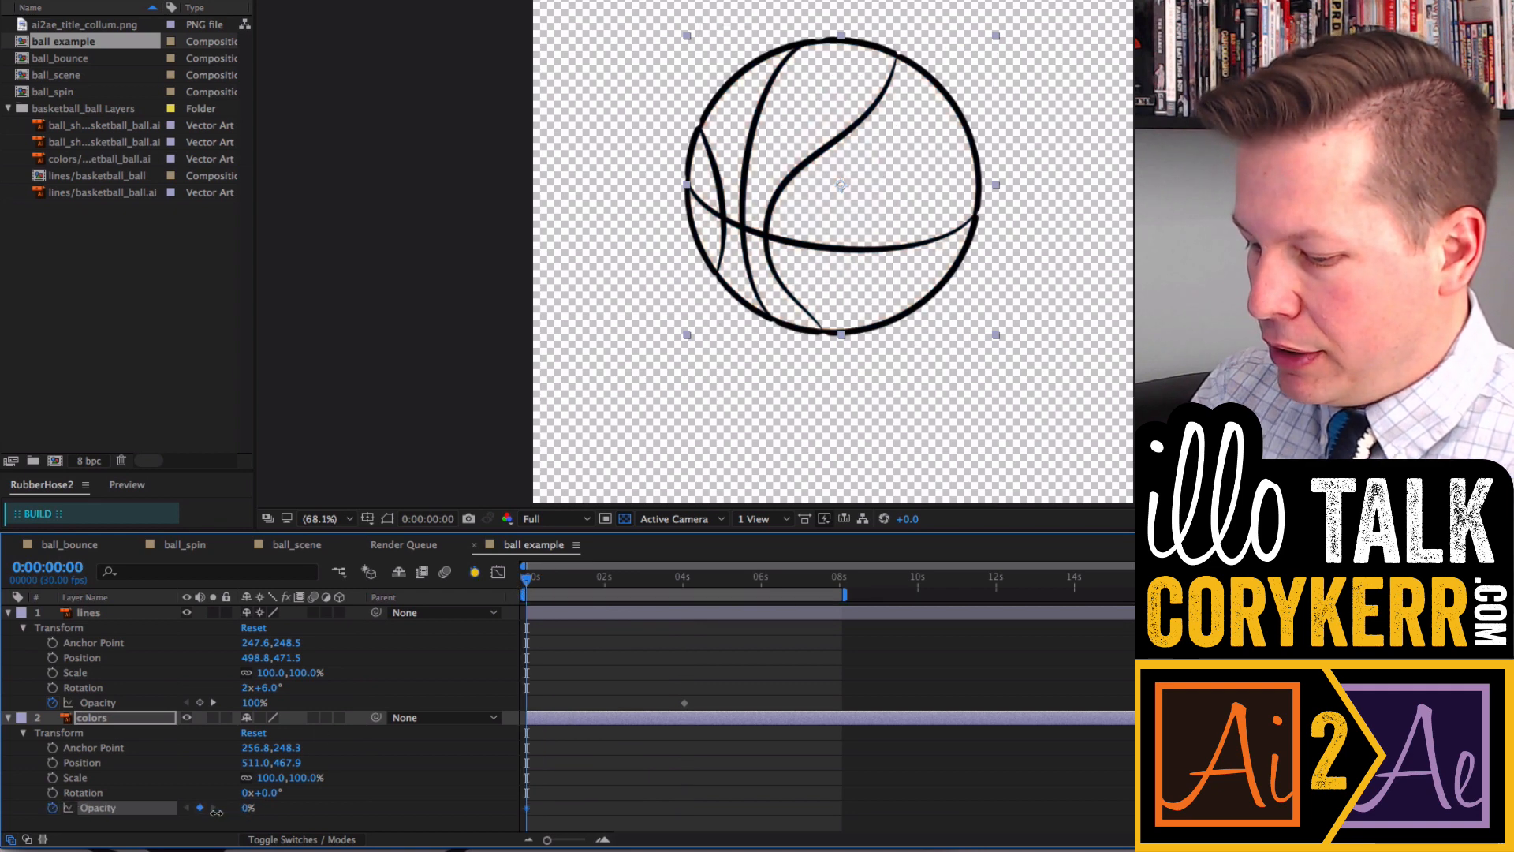
left_click_drag(544, 583, 613, 579)
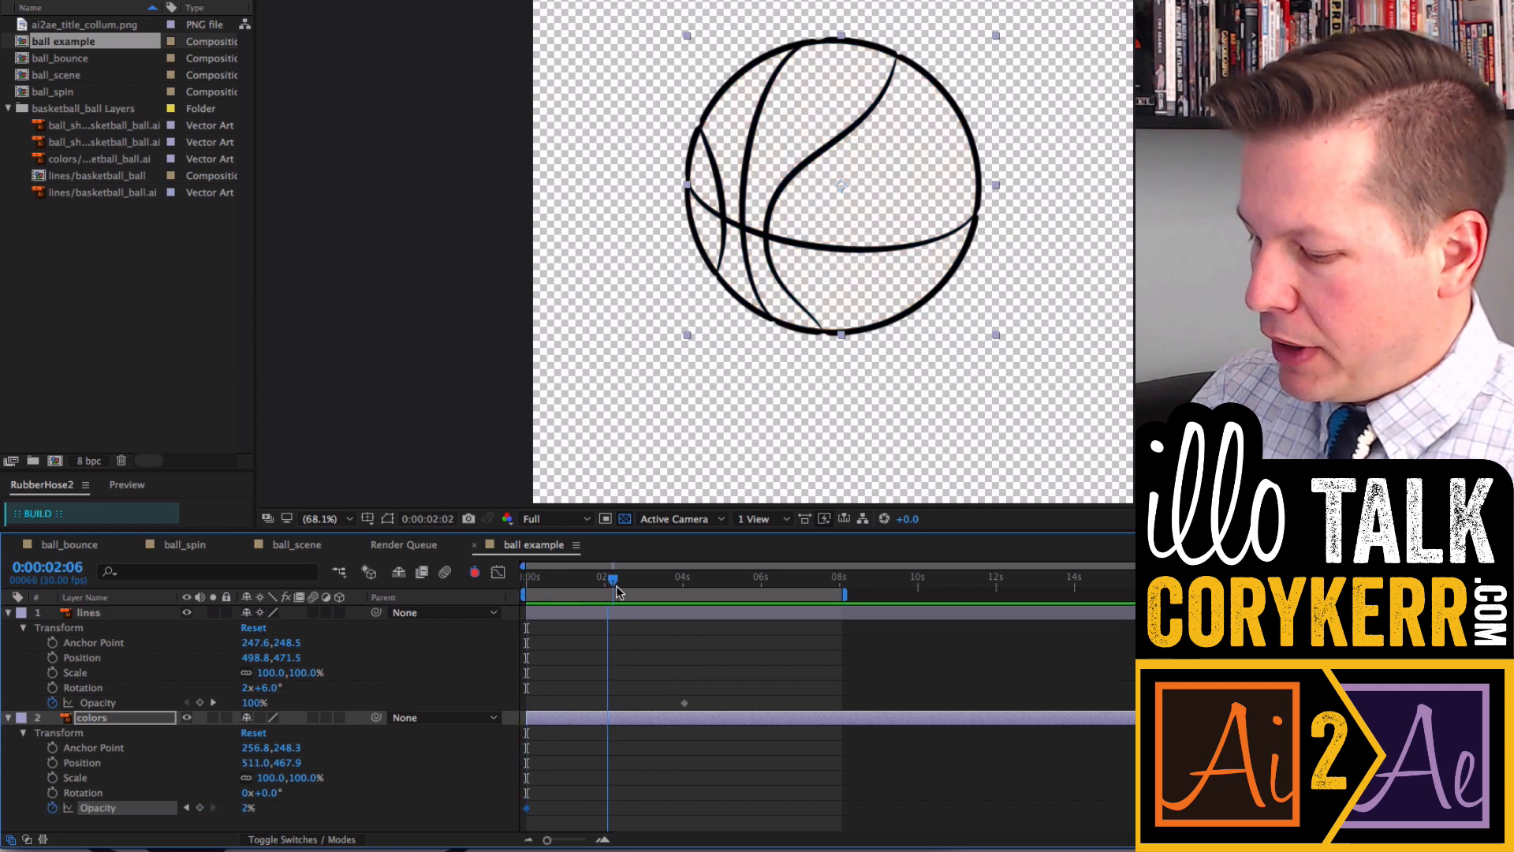
left_click_drag(248, 815, 330, 811)
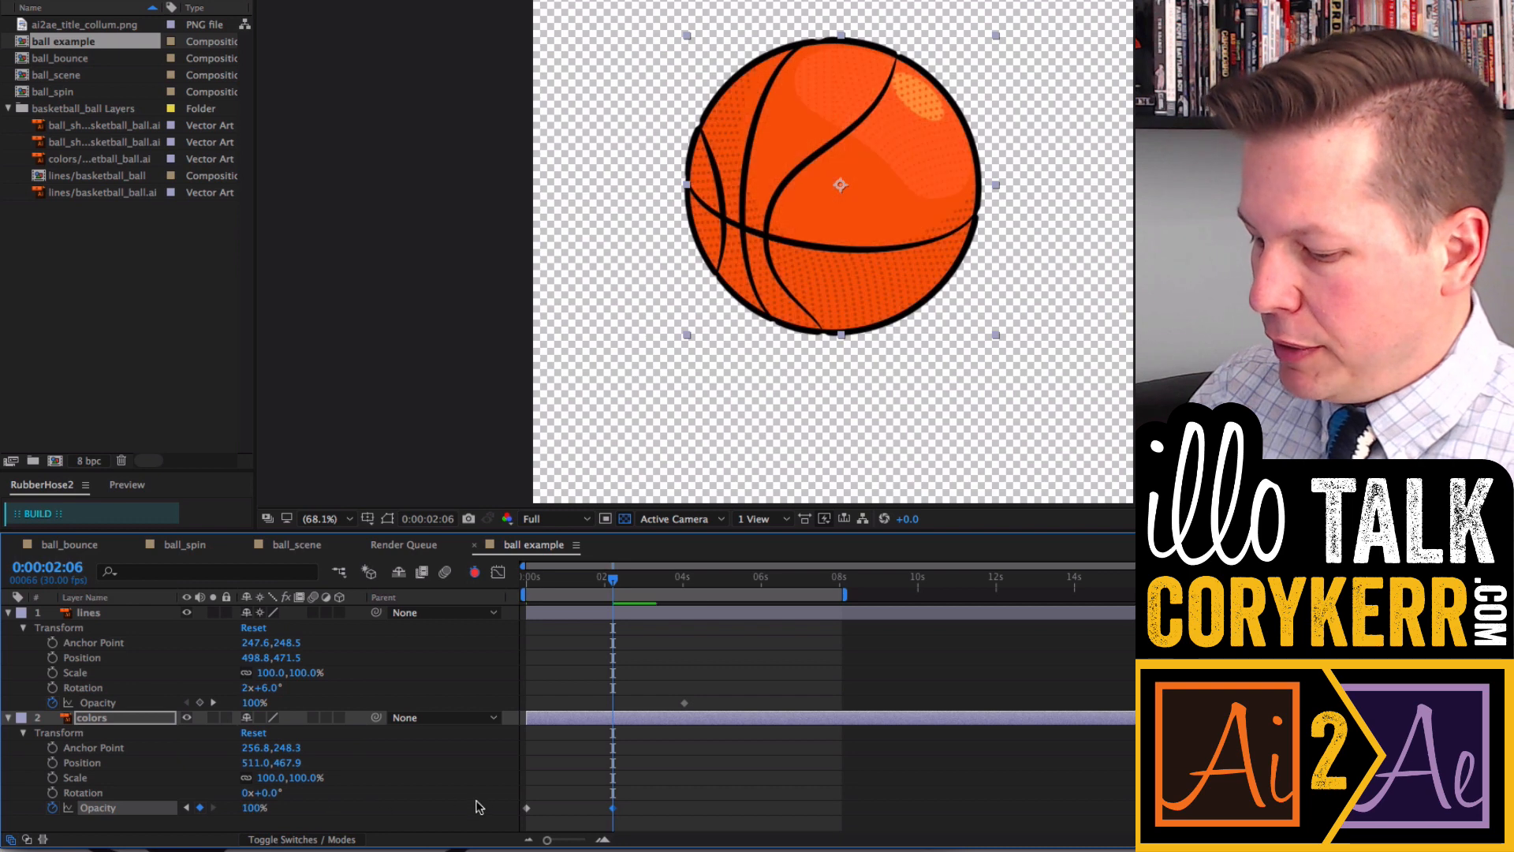
left_click_drag(611, 583, 508, 593)
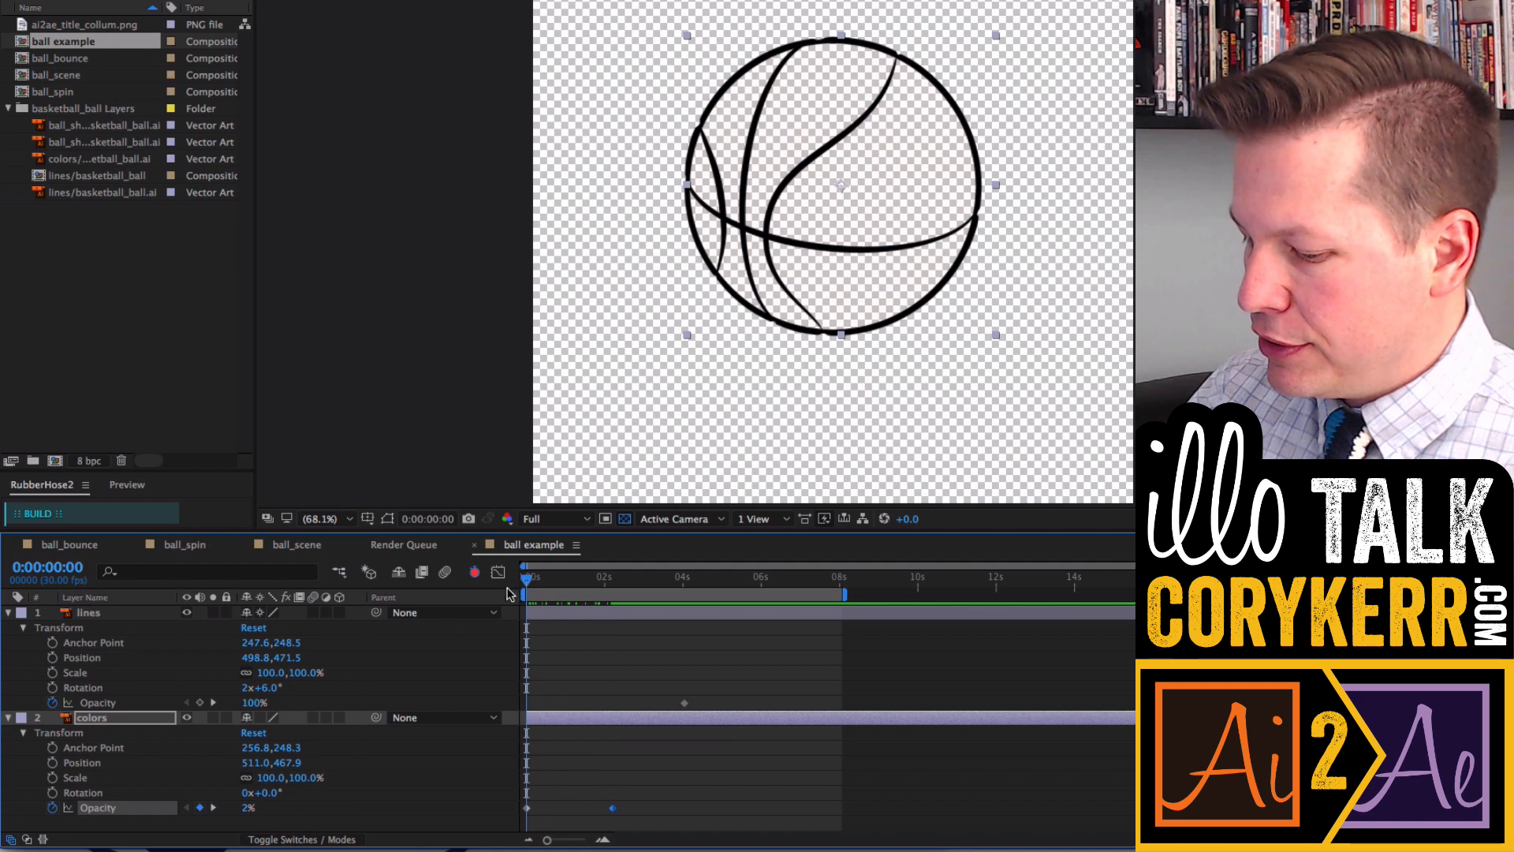
- Turn off opacity keyframing on both the colors and lines layers
left_click(52, 807)
left_click(52, 702)
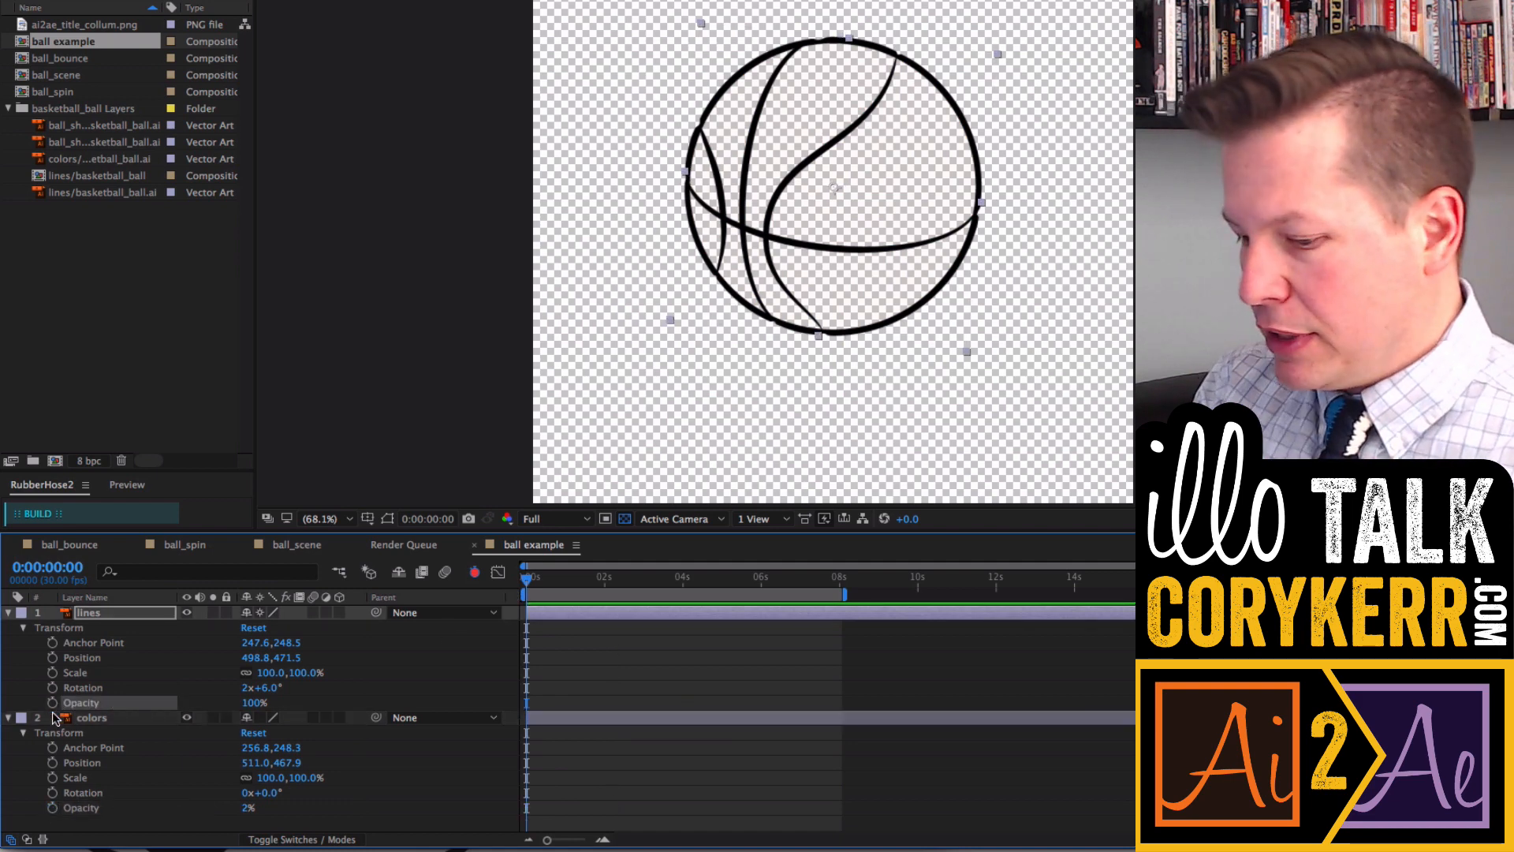
- Start keyframing the lines layer's rotation and set it to 2x+0° at the first frame
left_click(89, 685)
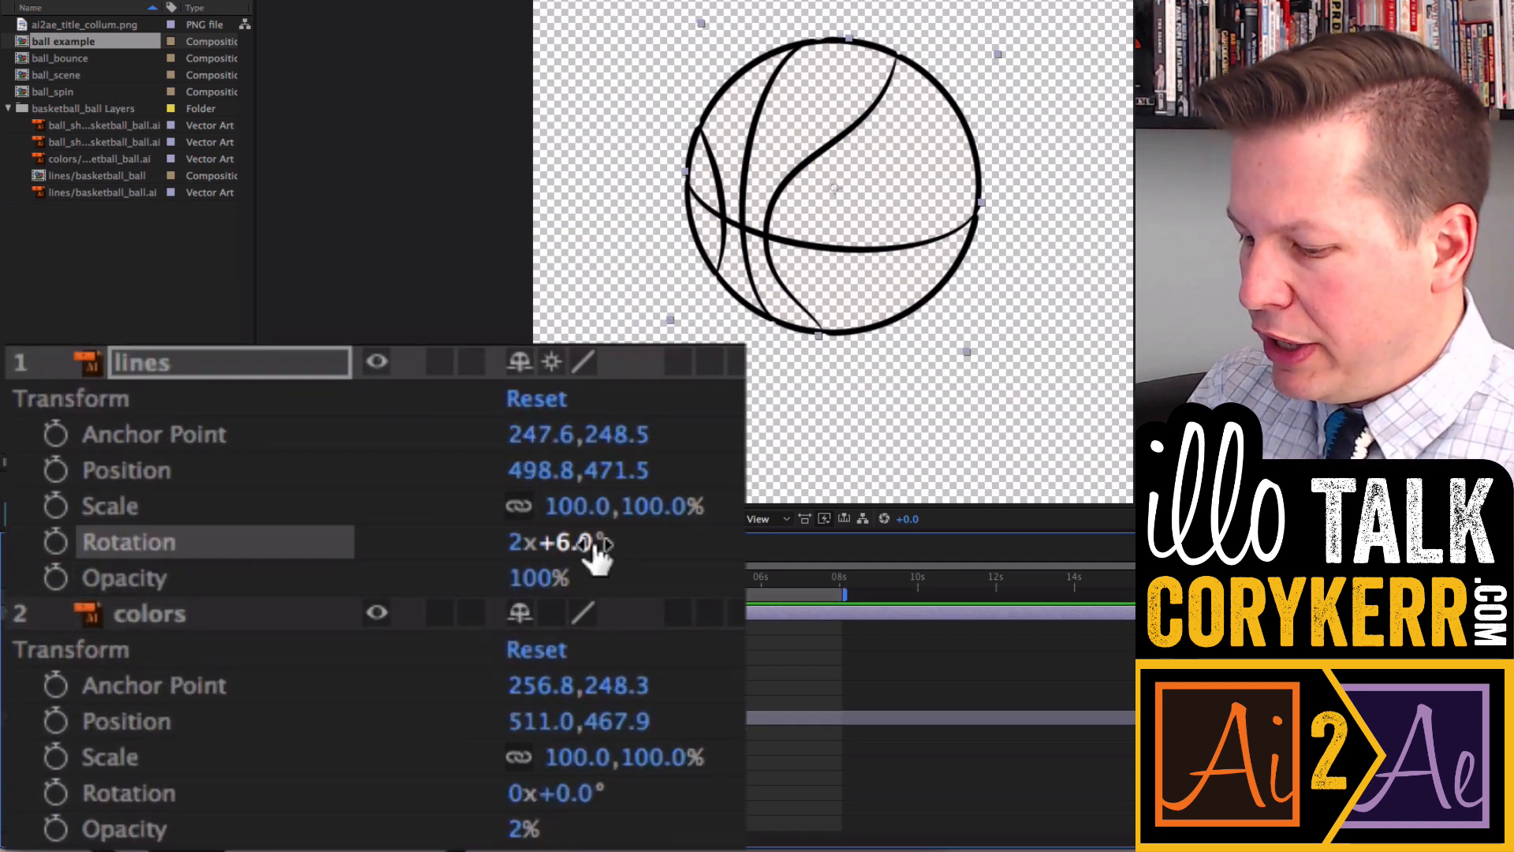
left_click_drag(572, 546, 746, 561)
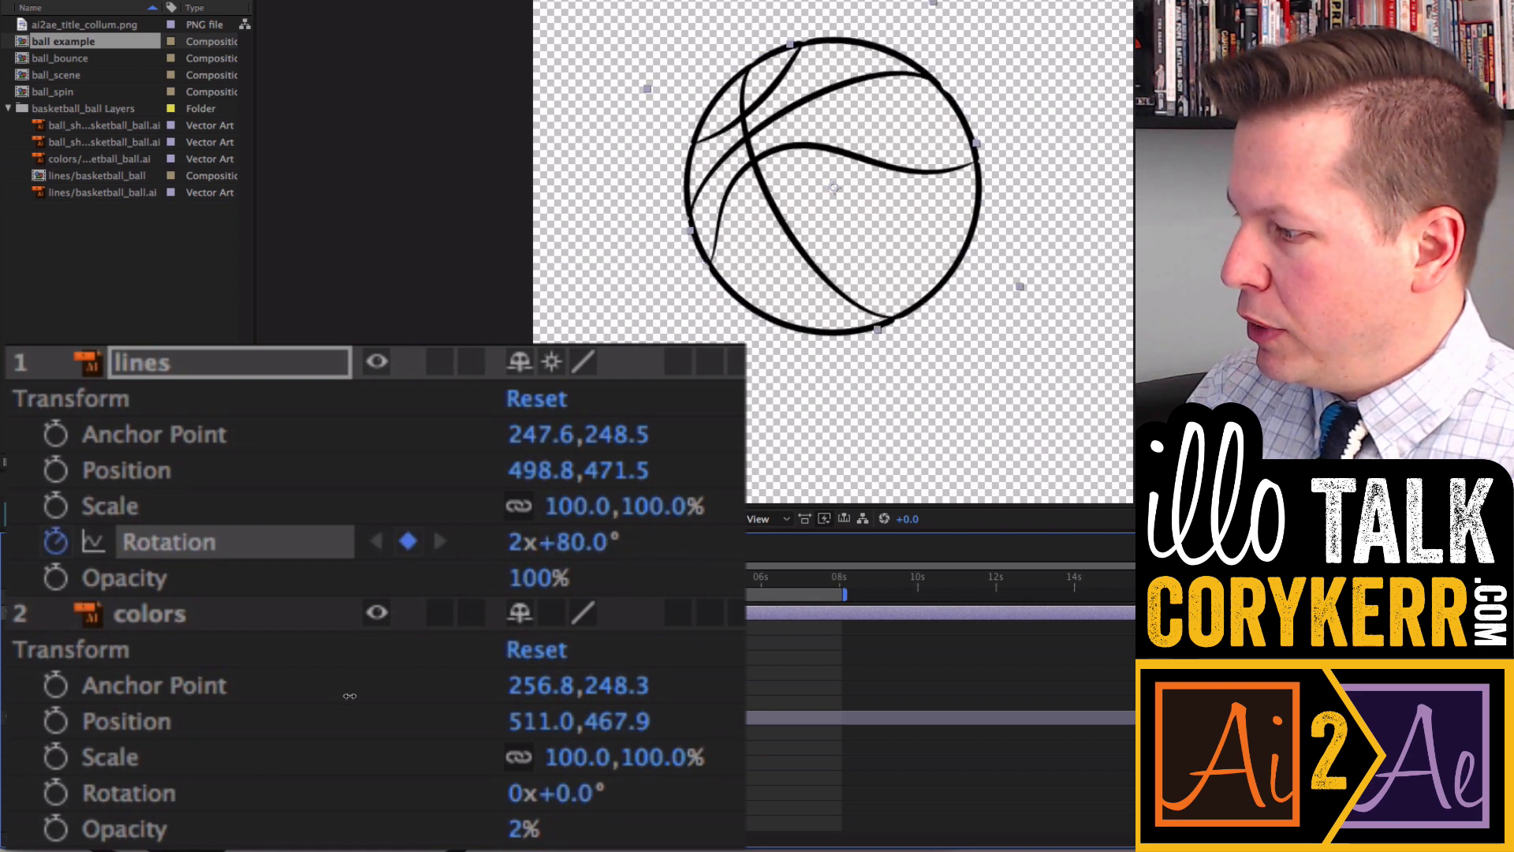
mouse_move(350, 696)
left_mouse_down()
mouse_move(572, 685)
mouse_move(370, 688)
left_mouse_up()
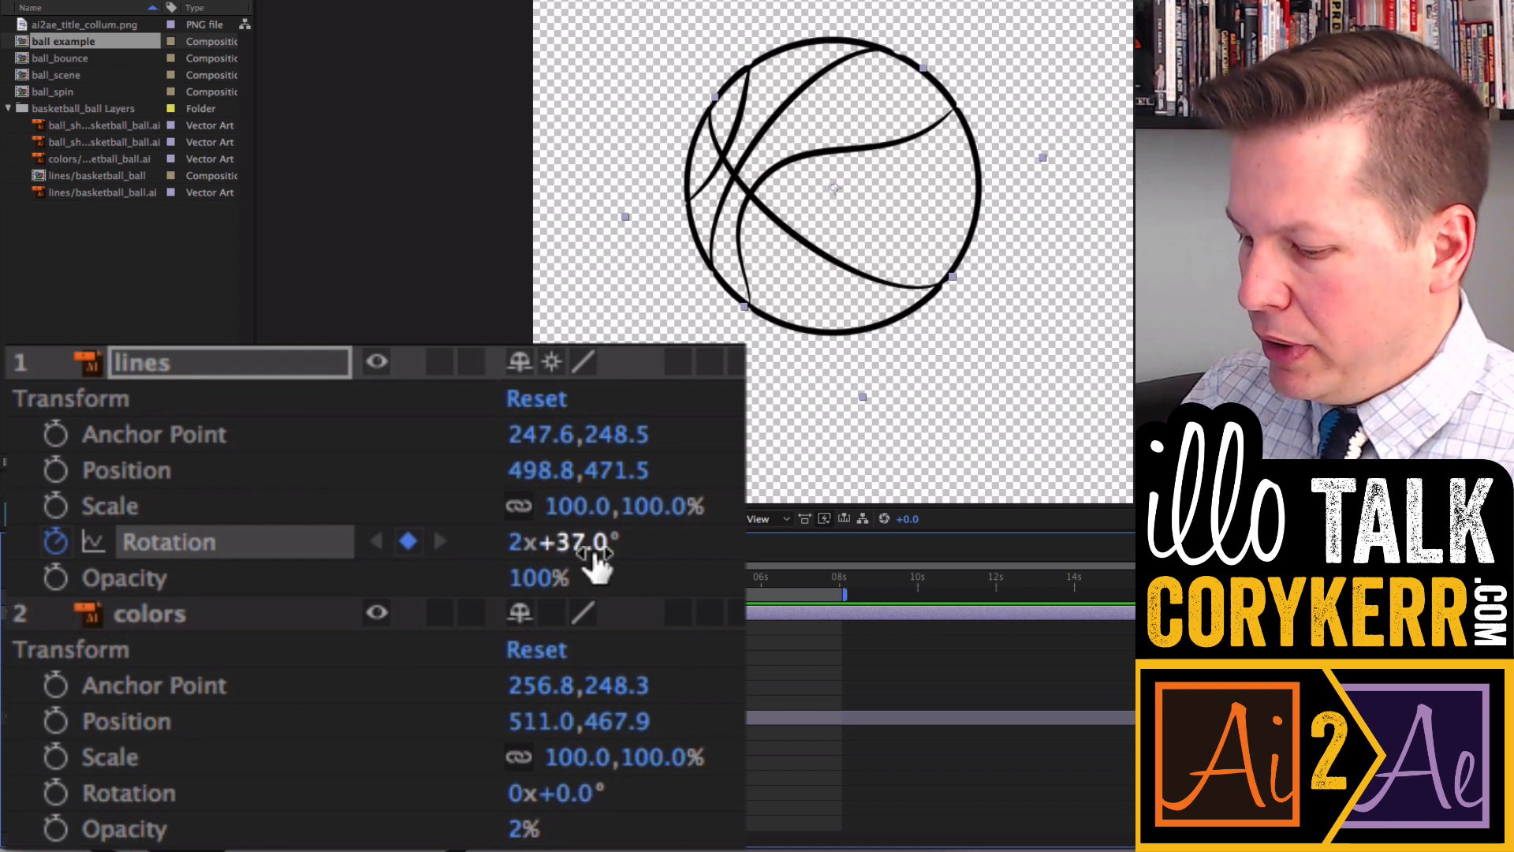
left_click(528, 541)
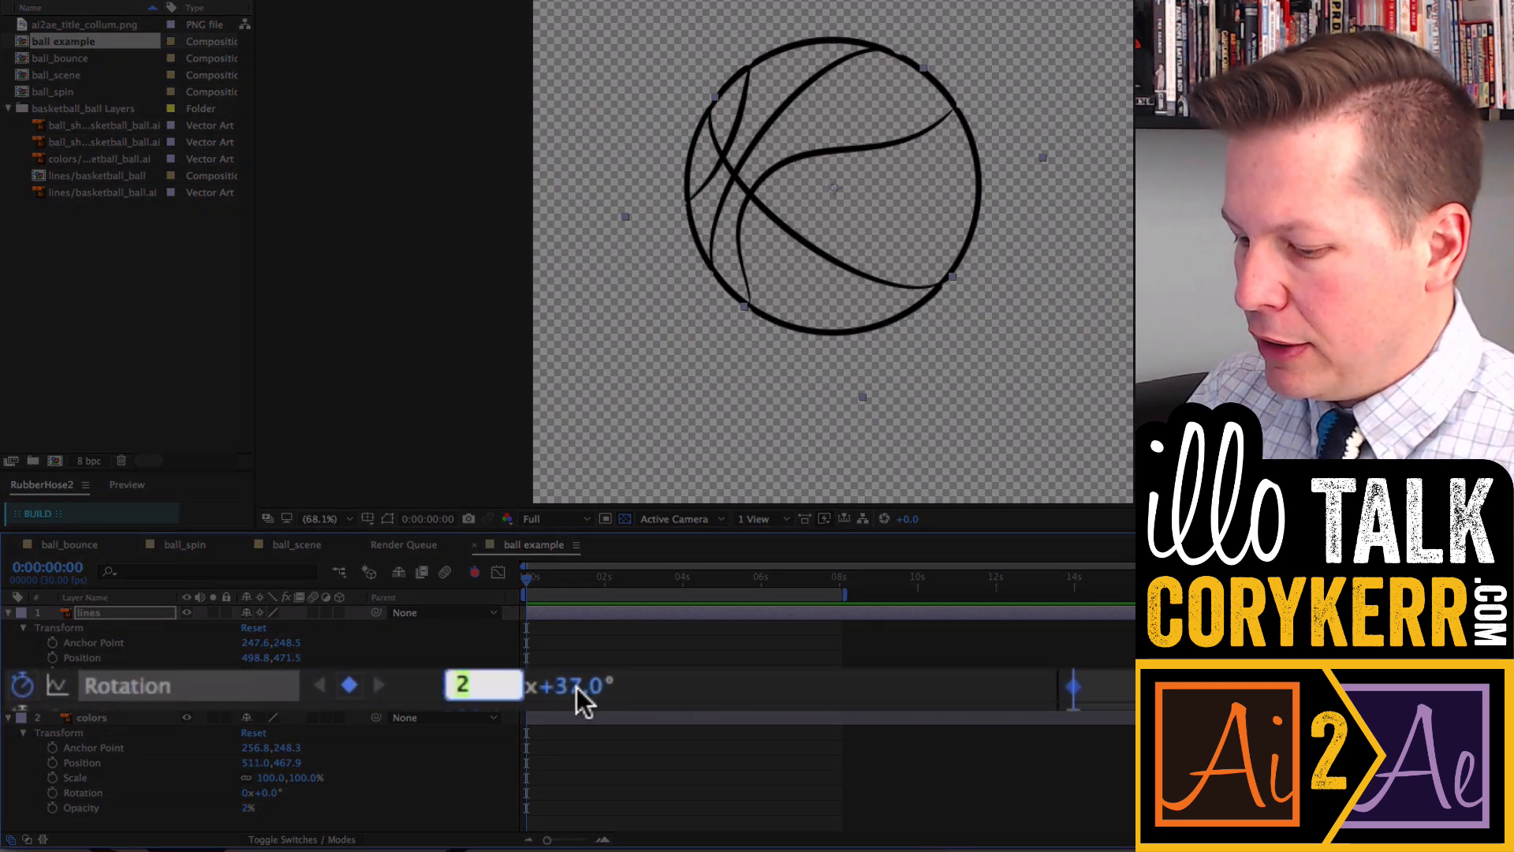
key("Return")
left_click(495, 694)
type("0")
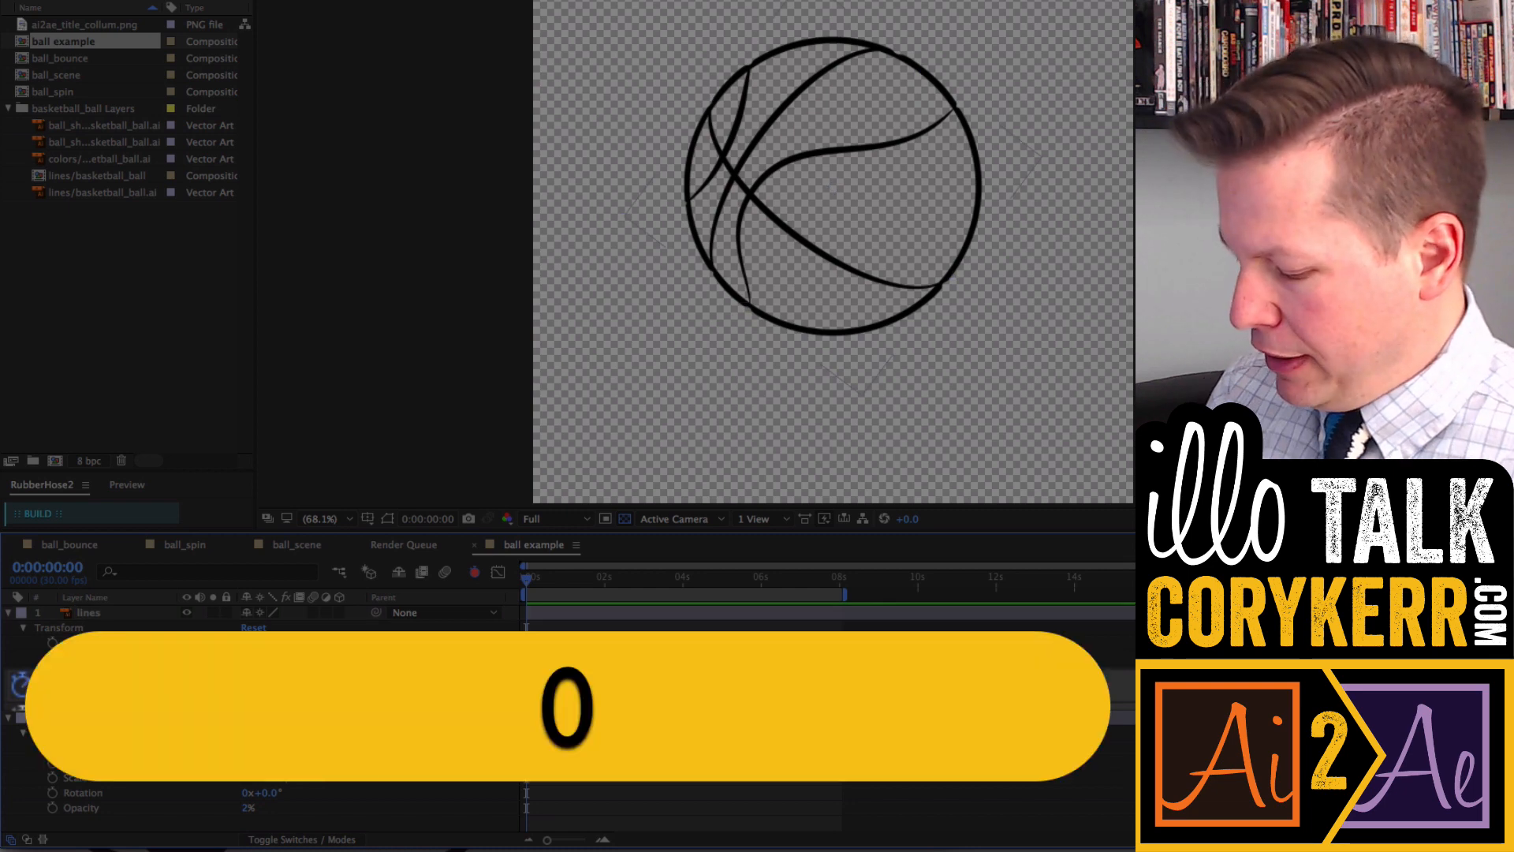
key("Return")
- At about 4 seconds, set the lines layer's rotation to 4x+0°
left_click(456, 679)
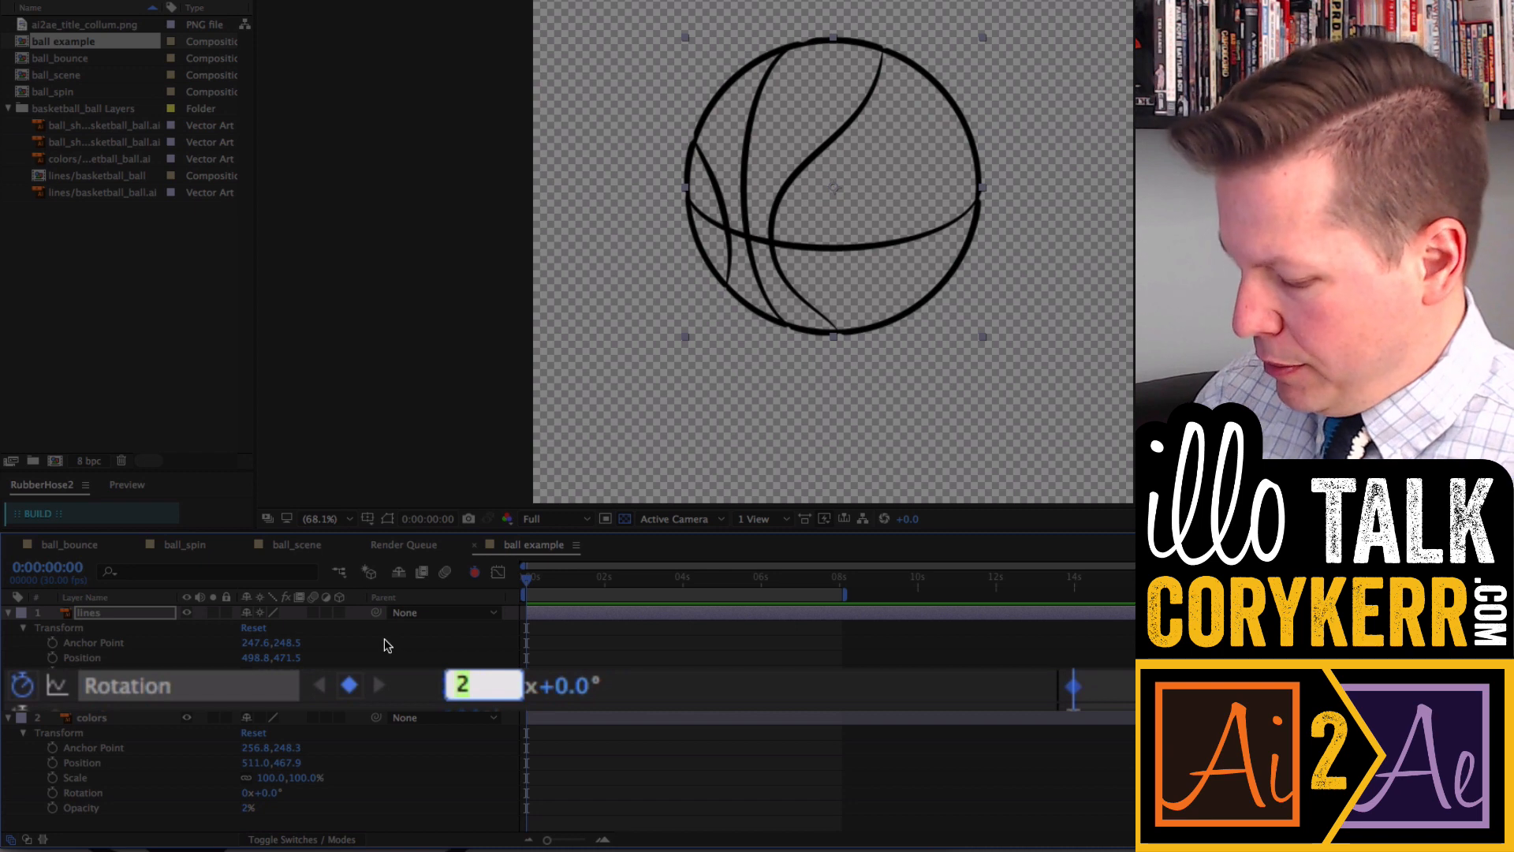
type("0")
left_click_drag(538, 588, 686, 588)
left_click(449, 695)
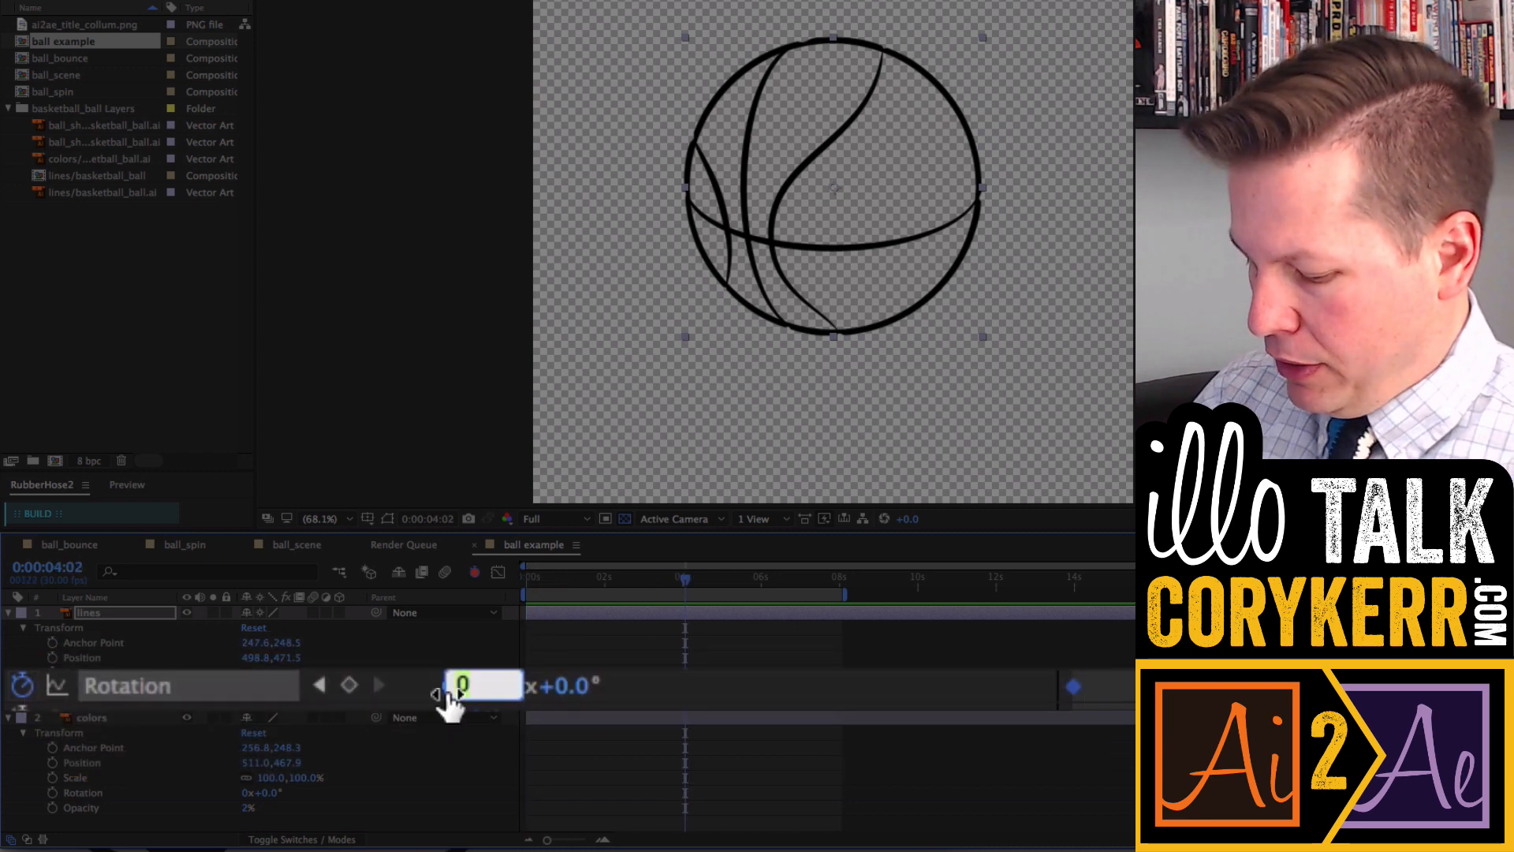
type("4")
key("Return")
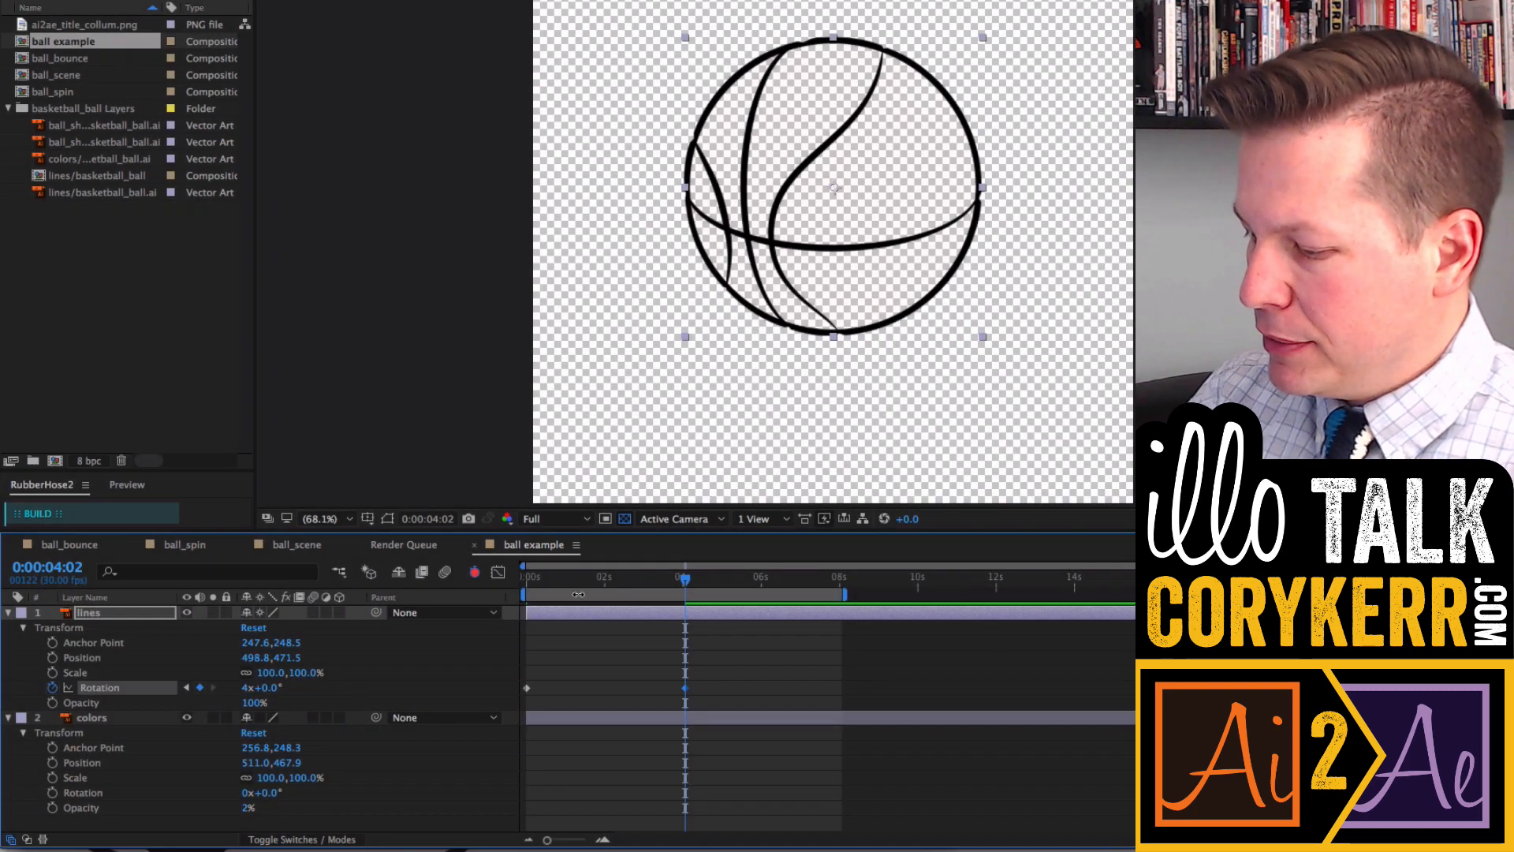
- Add a scale keyframe to the lines layer mid-spin and stretch its scale to 126, 98%
mouse_move(690, 578)
left_mouse_down()
mouse_move(532, 581)
mouse_move(683, 582)
left_mouse_up()
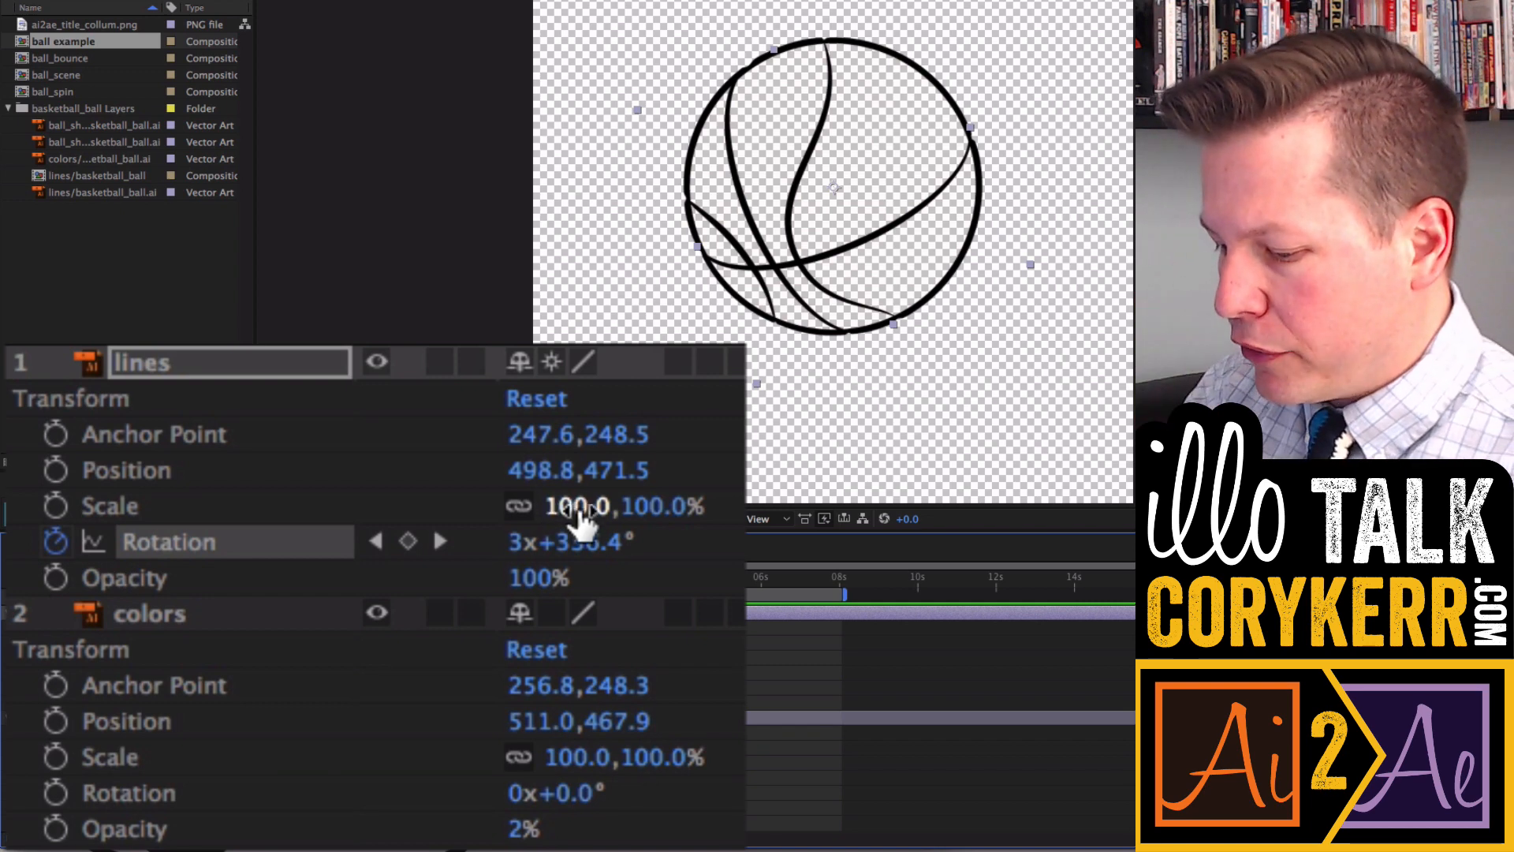
key("alt+shift+s")
left_click_drag(581, 513, 637, 507)
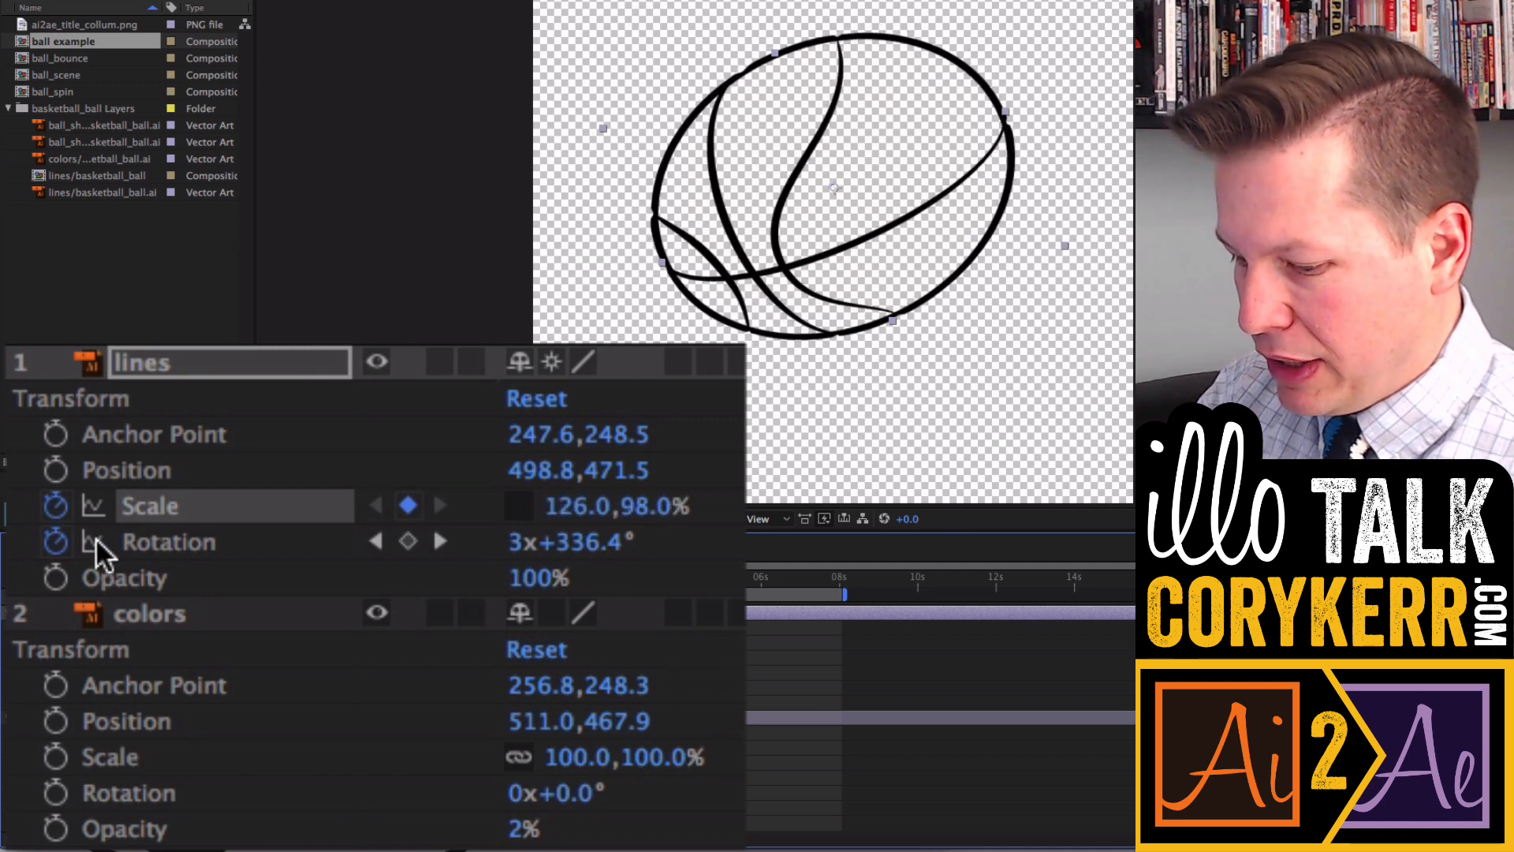
- Remove the lines layer's rotation keyframes and set its rotation to 3x+0°
left_click(53, 542)
left_click(578, 542)
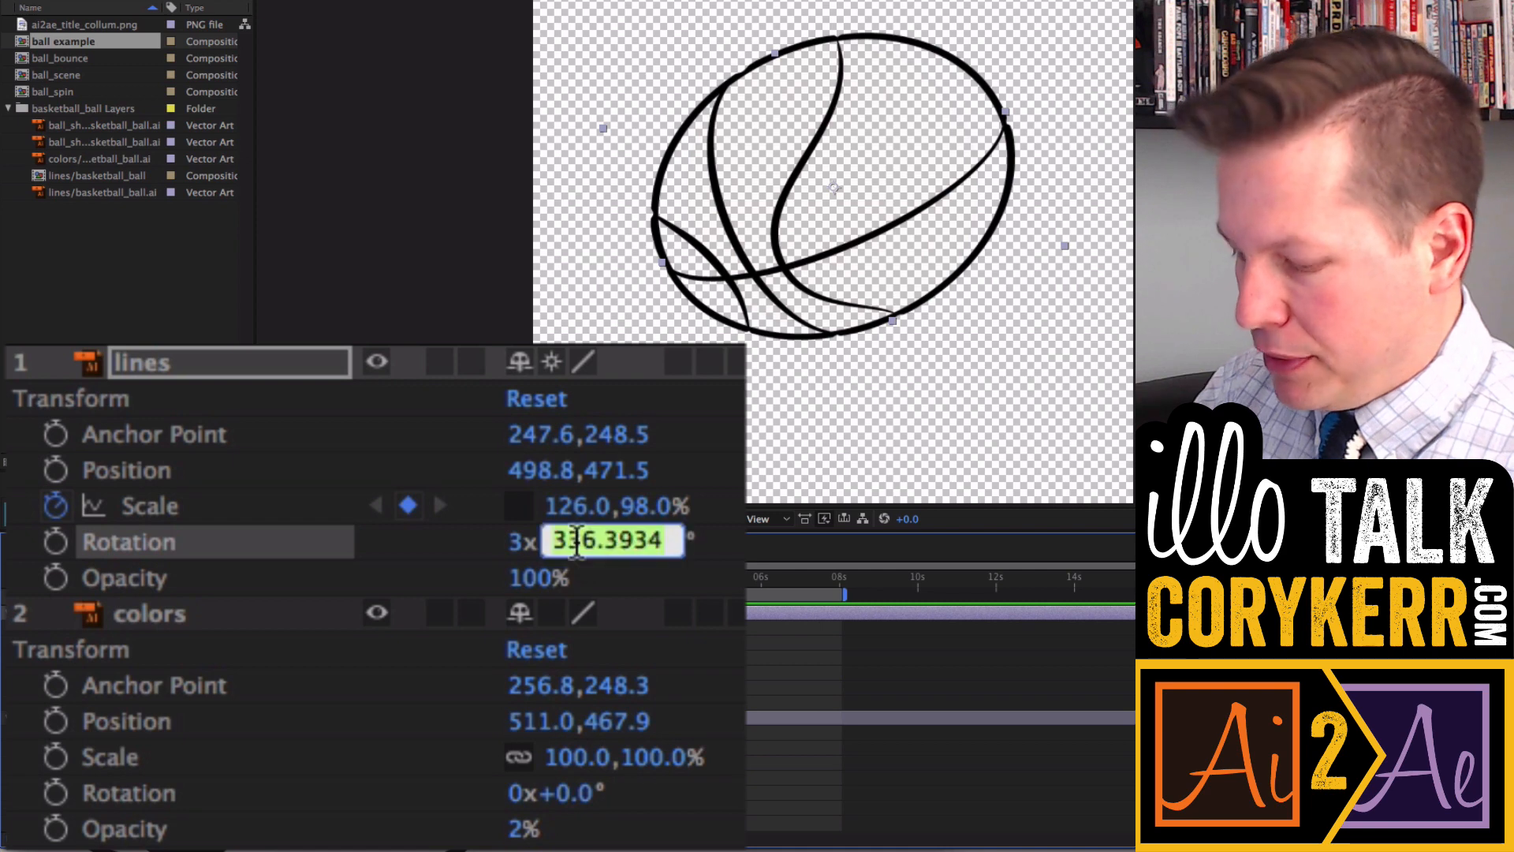
type("0")
key("Return")
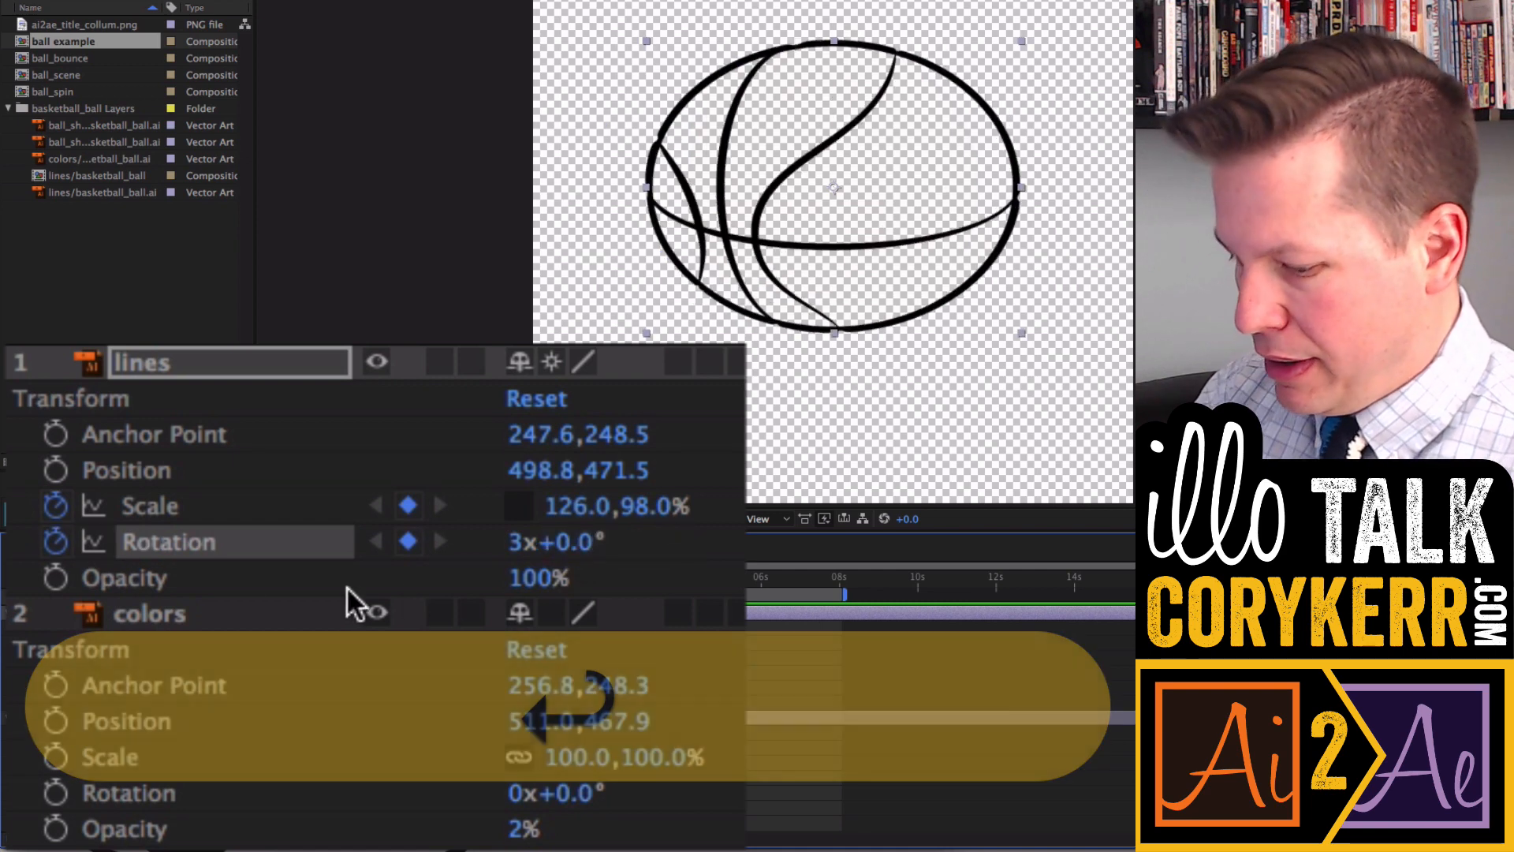
left_click(53, 543)
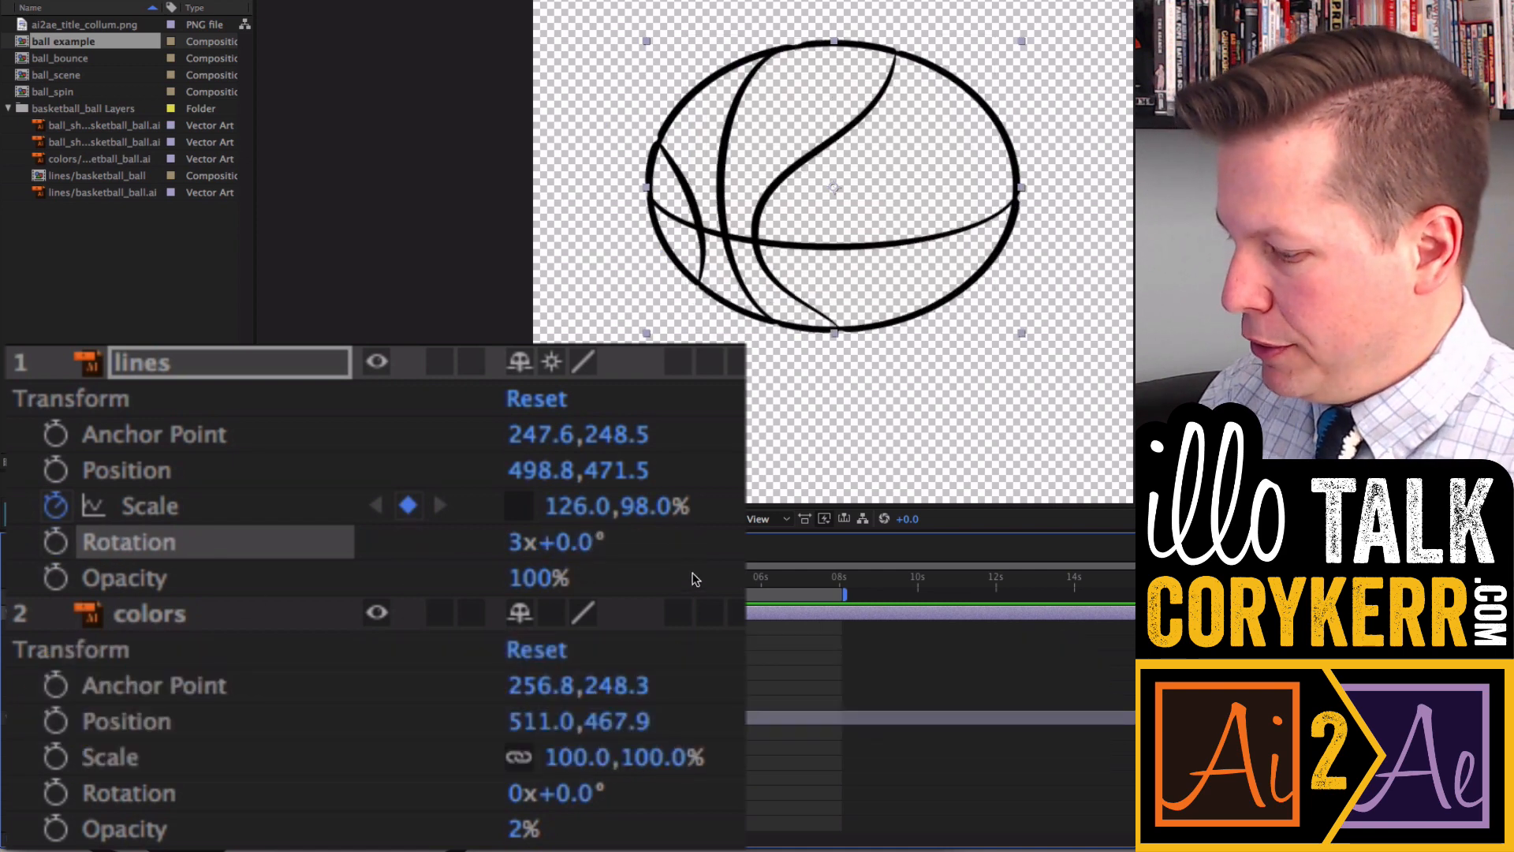
- Nudge the lines layer's position and reset its scale to 100, 100%
left_click_drag(559, 476, 655, 524)
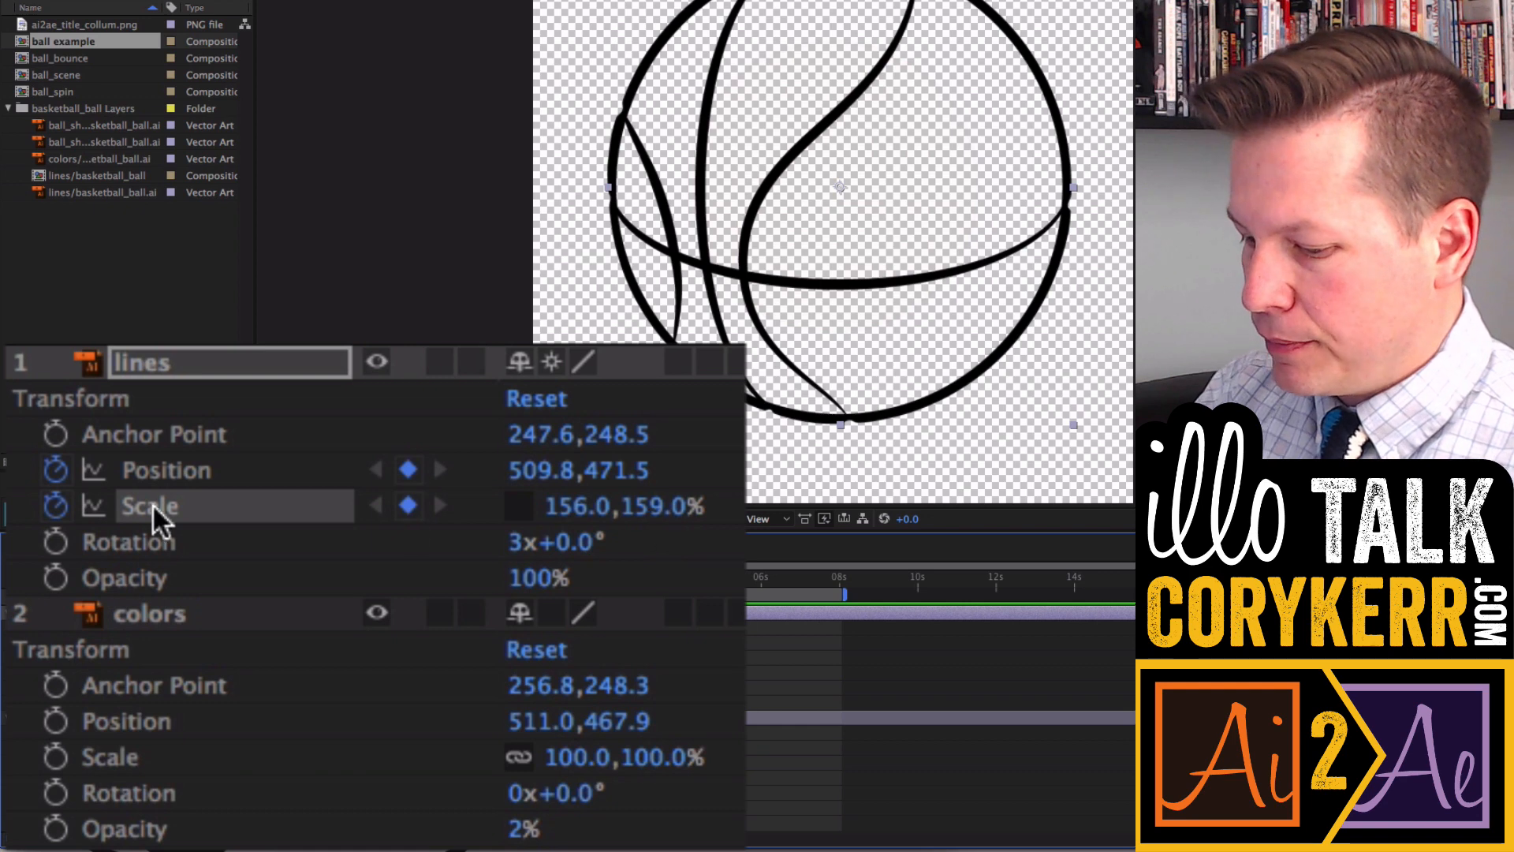
left_click(55, 506)
left_click(576, 511)
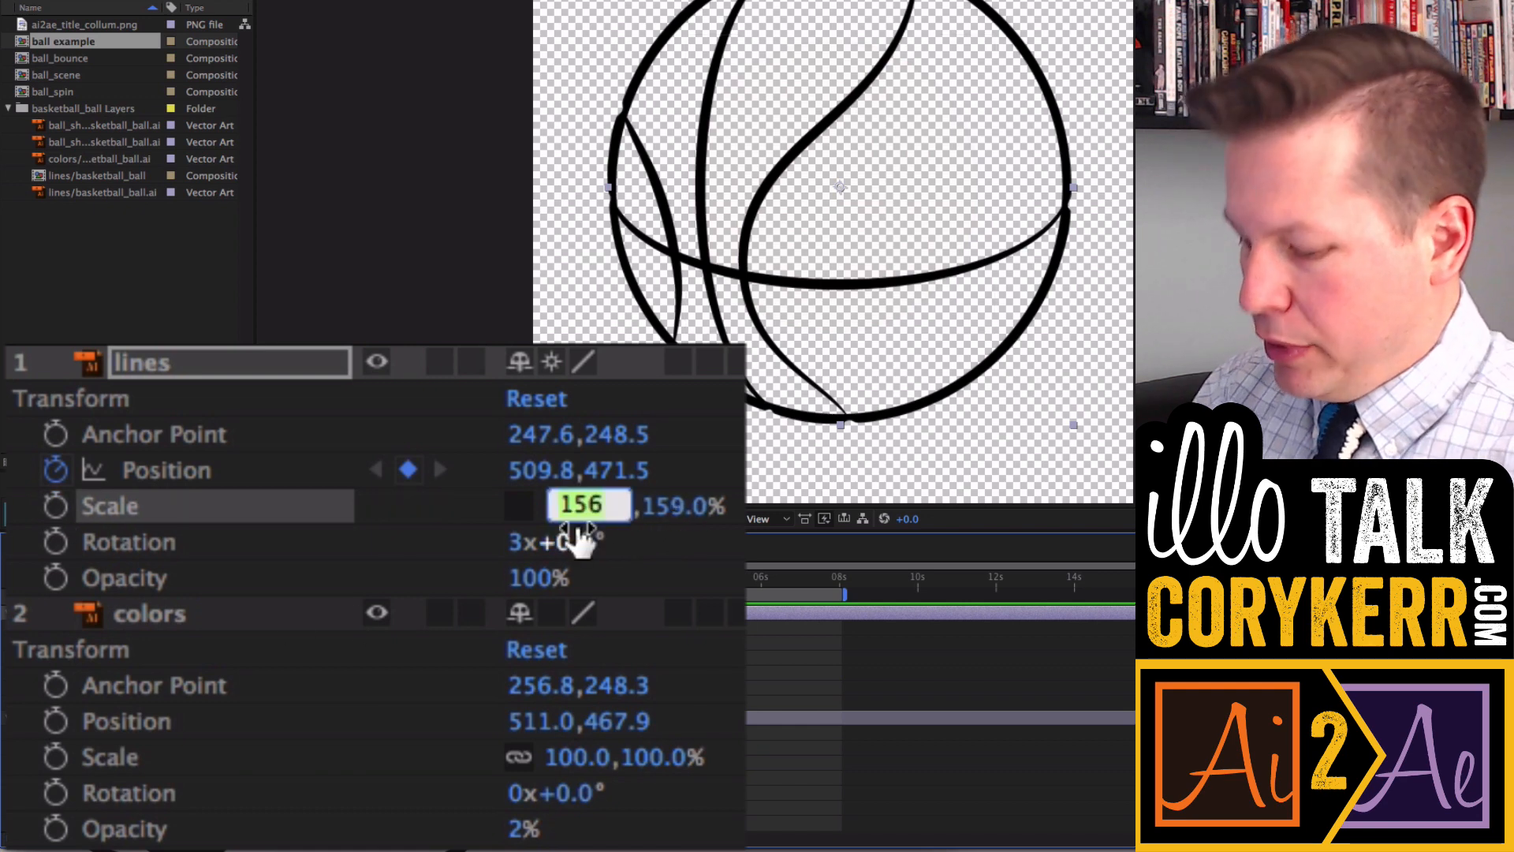
type("100")
key("Tab")
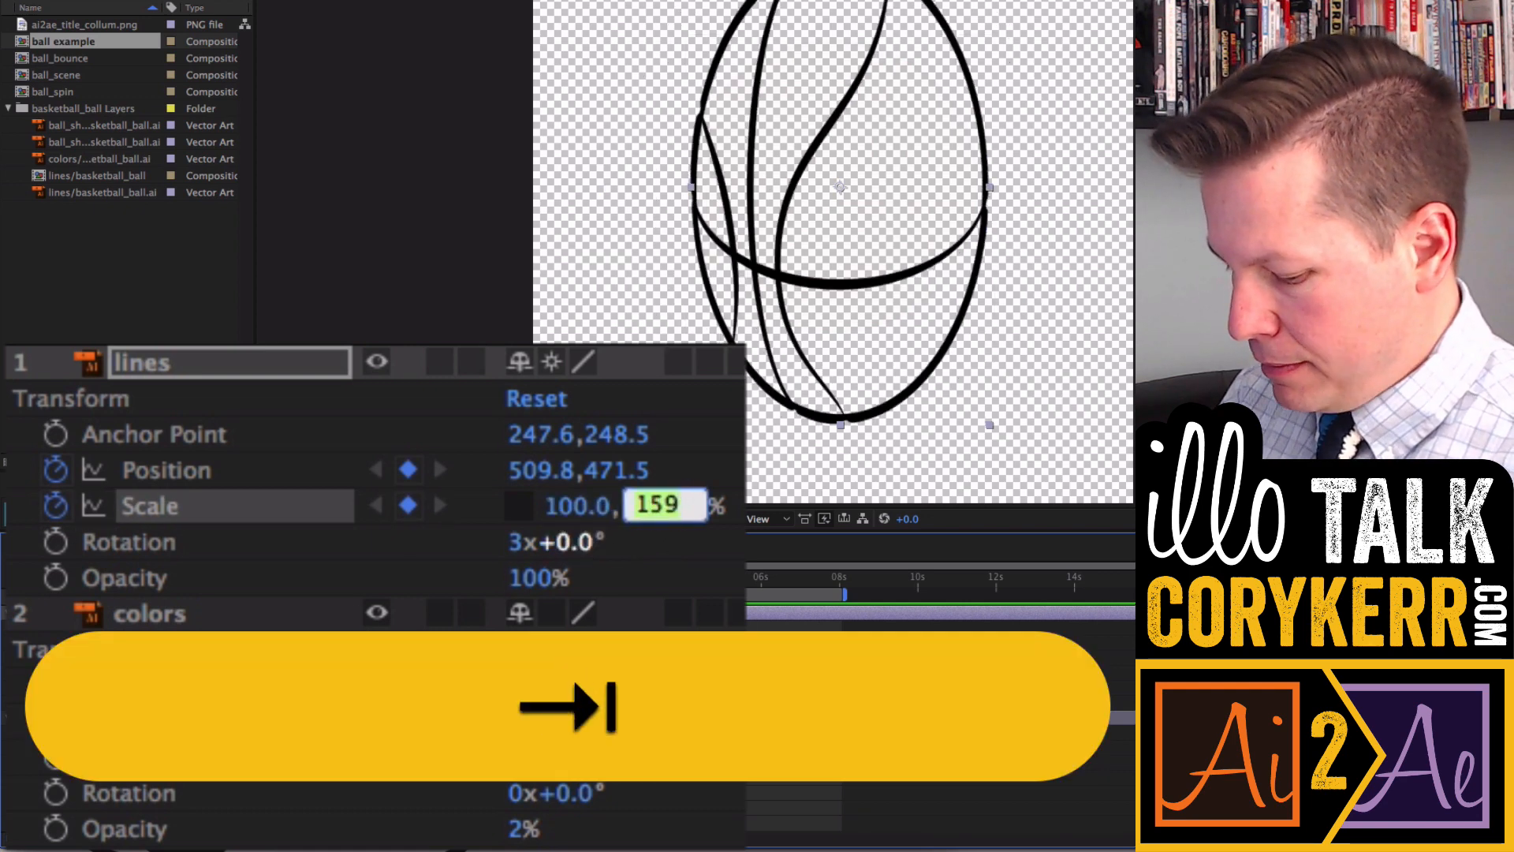
type("100")
key("Return")
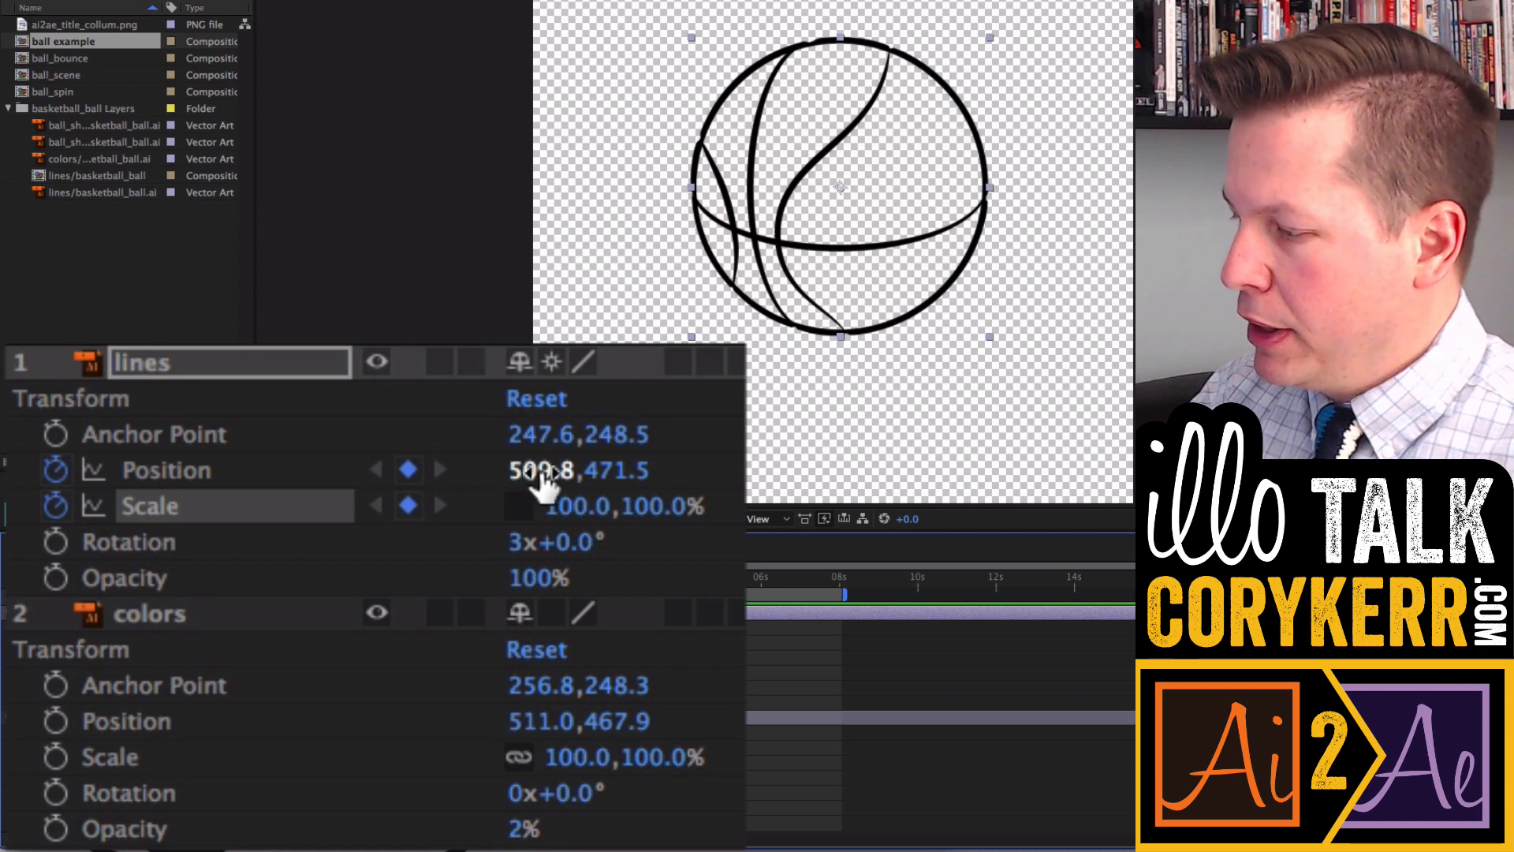
- Move the lines layer down and right to about 528, 580
mouse_move(548, 473)
left_mouse_down()
mouse_move(741, 448)
mouse_move(357, 646)
mouse_move(493, 470)
mouse_move(254, 481)
mouse_move(693, 446)
mouse_move(253, 494)
mouse_move(544, 471)
left_mouse_up()
left_click_drag(615, 470, 591, 421)
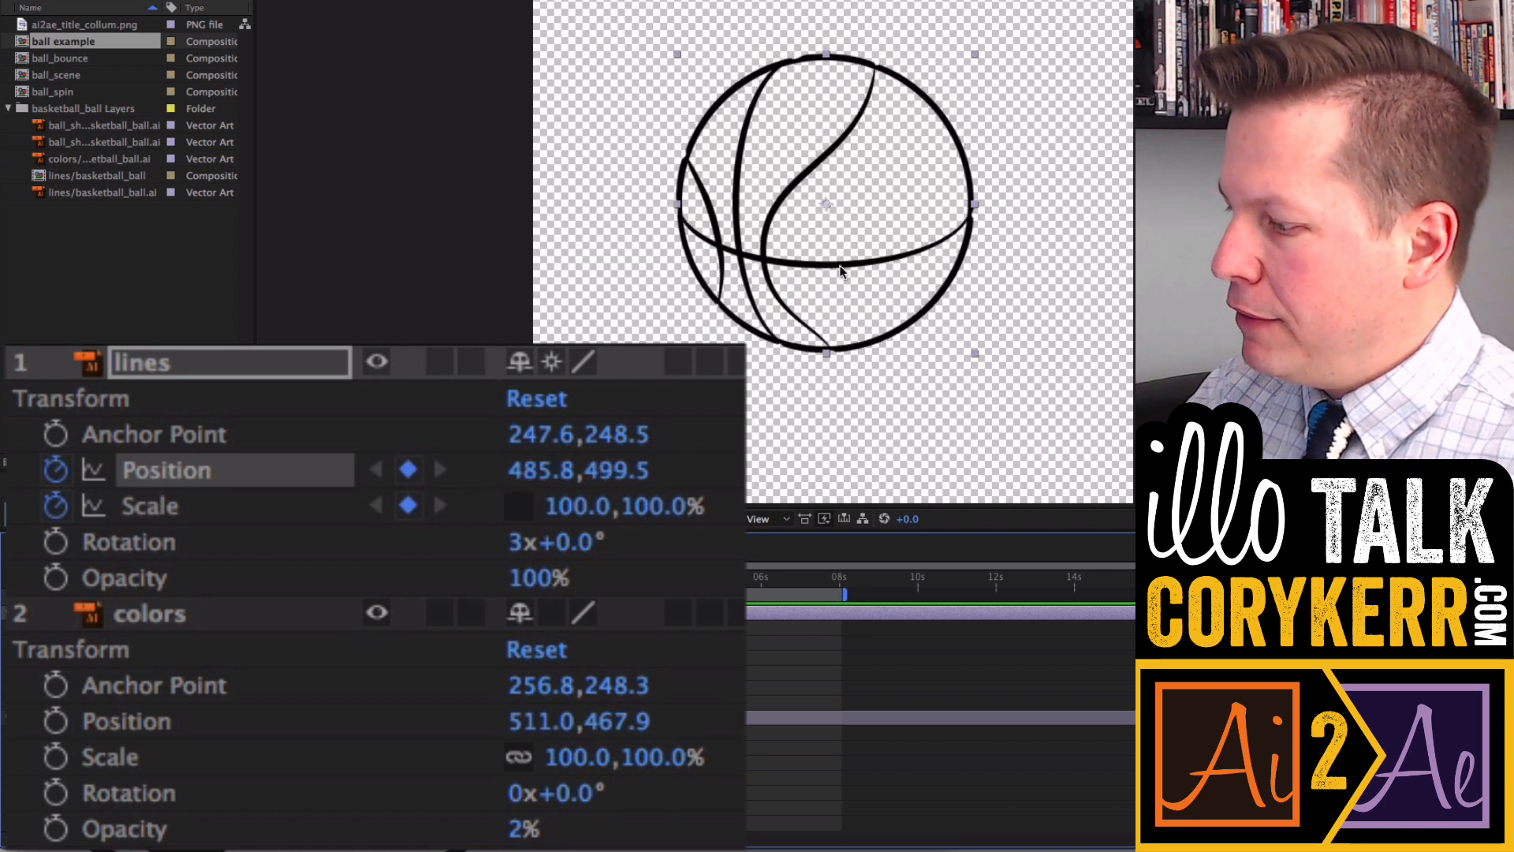
left_click_drag(840, 270, 861, 295)
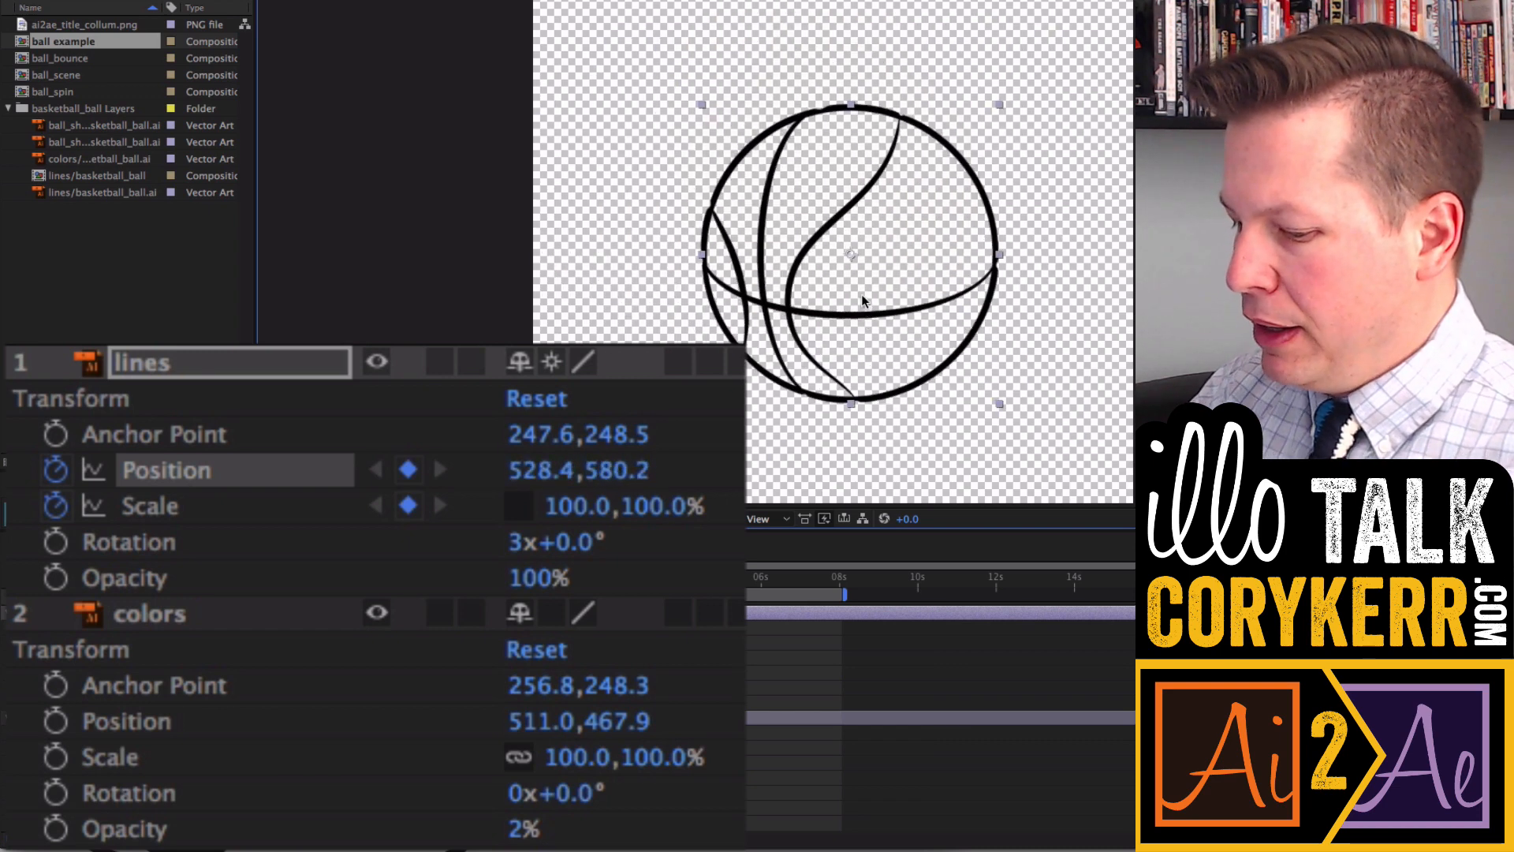
- Rotate the lines layer with the Rotation tool, then set its rotation back to 0x+0°
key("w")
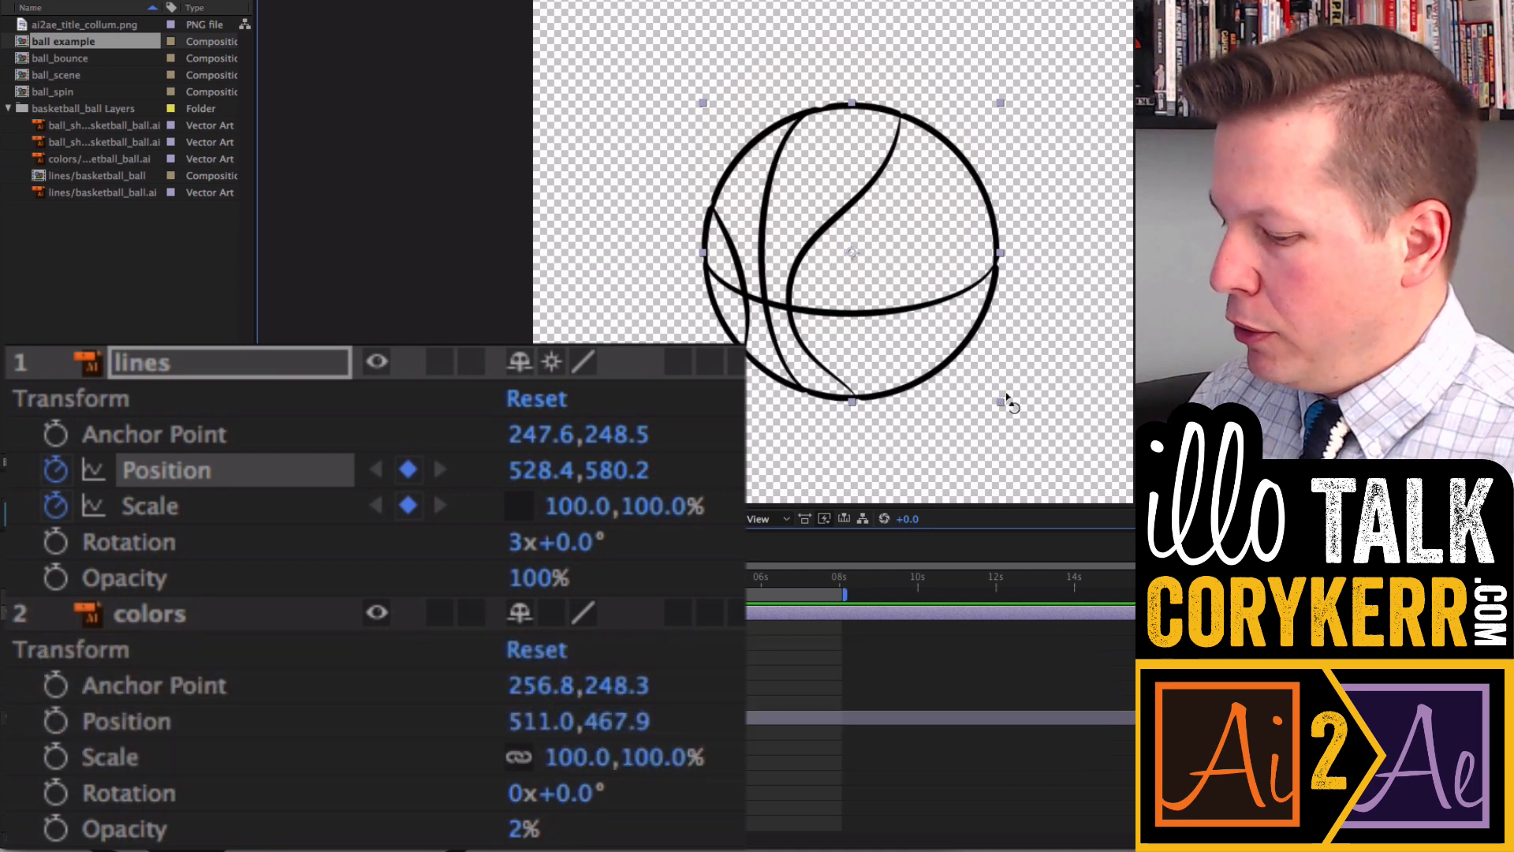
left_click_drag(1007, 401, 693, 266)
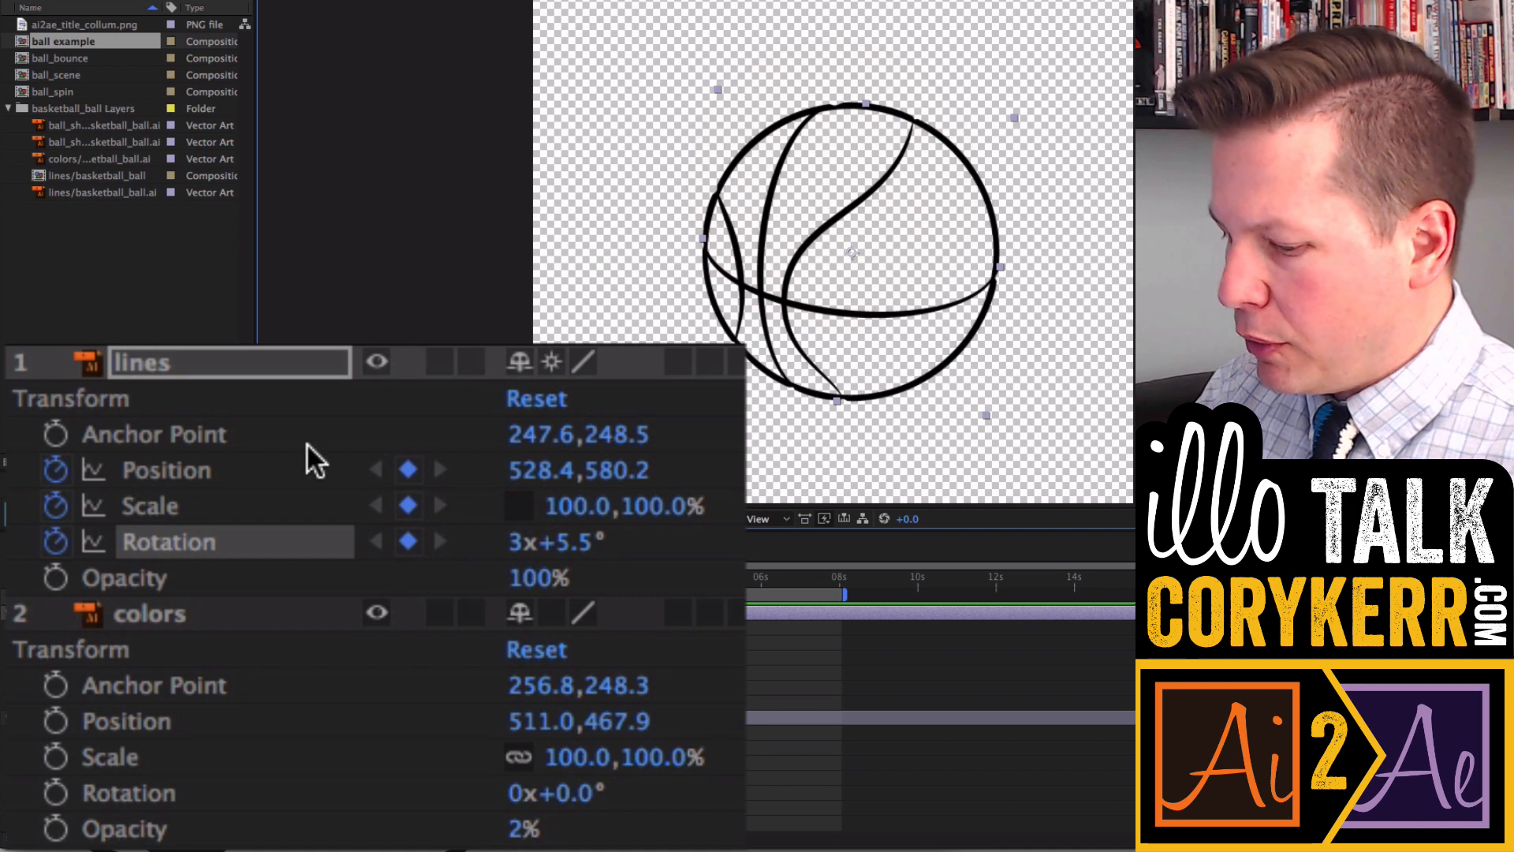
left_click(580, 545)
type("0")
left_click(516, 542)
type("0")
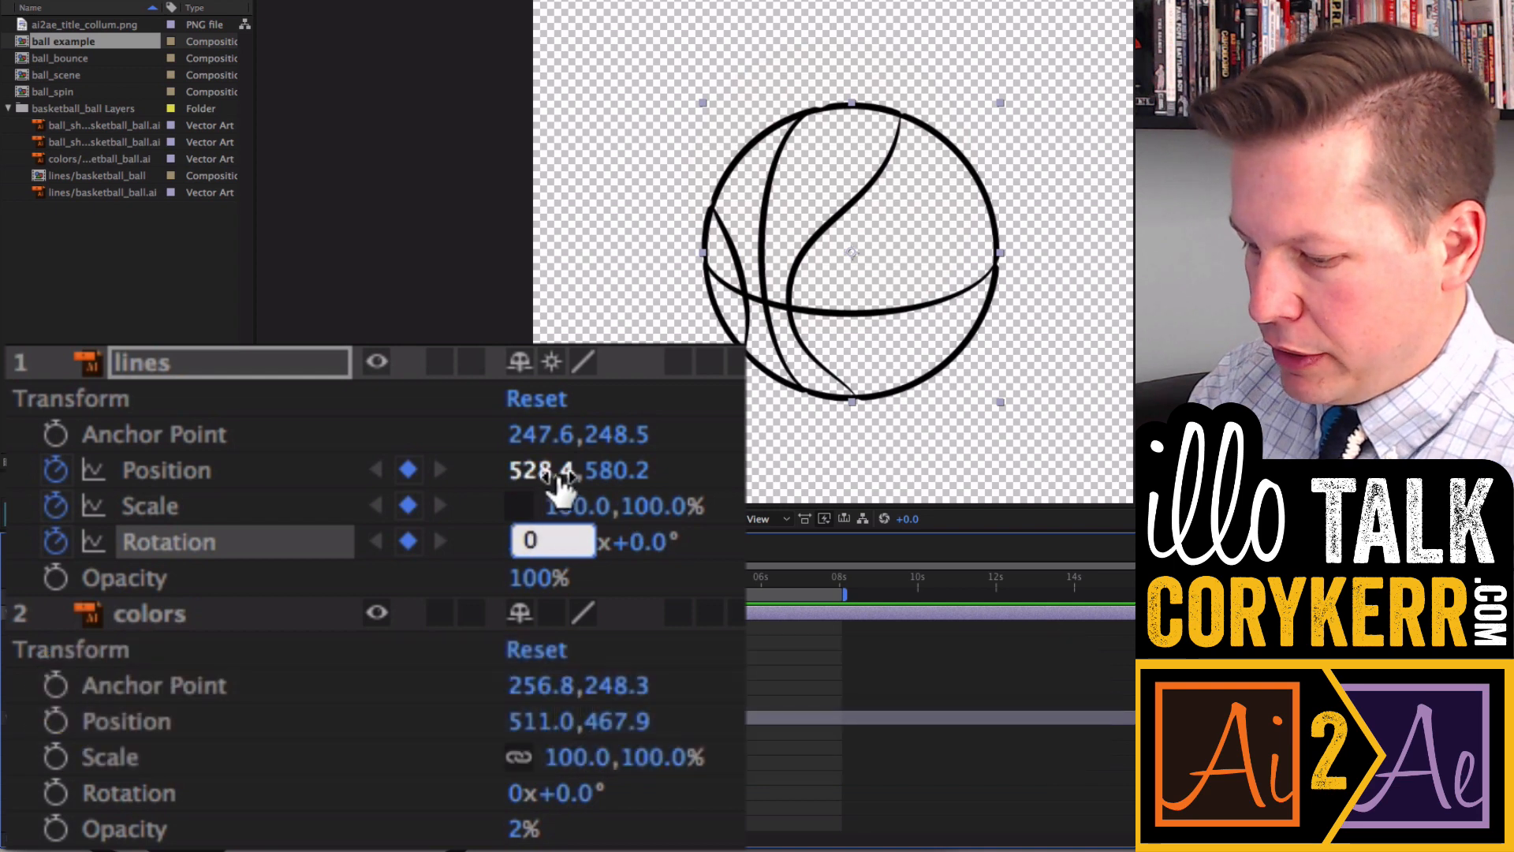
- Set the lines layer's anchor point X value to 2.9
left_click(552, 434)
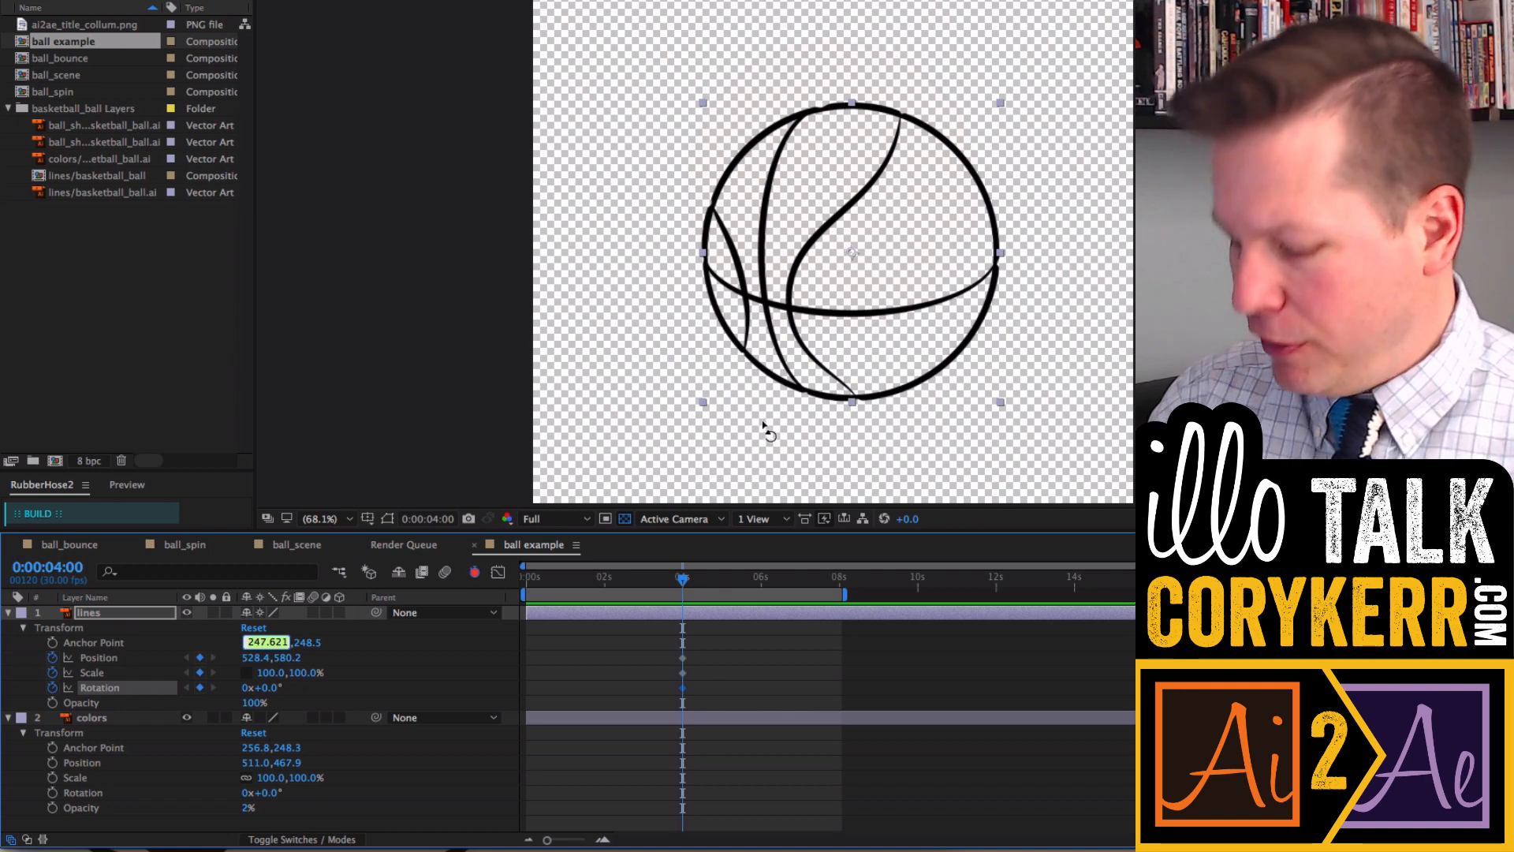
type("y")
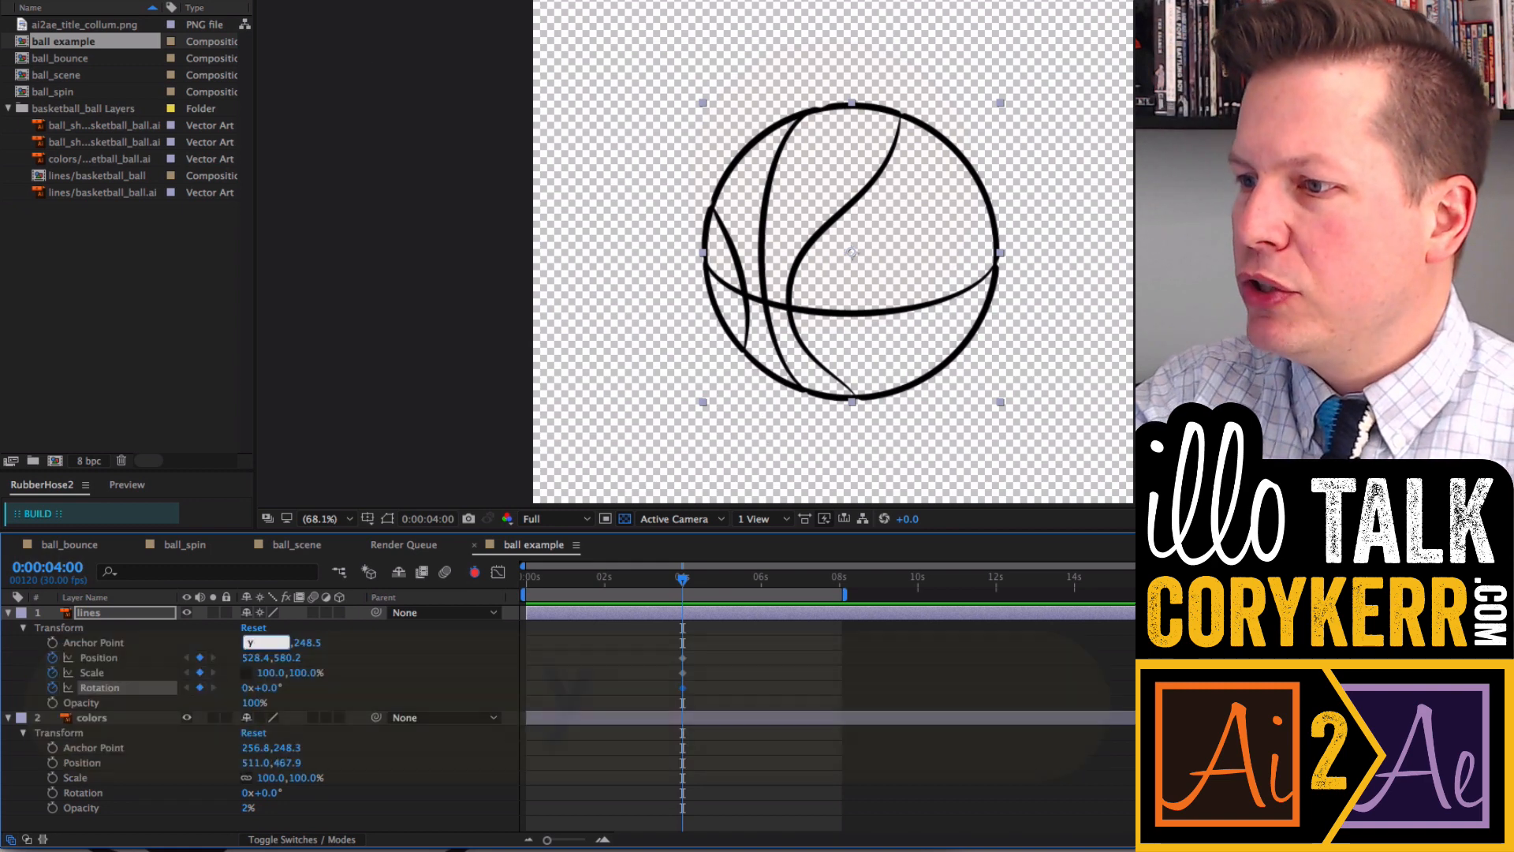
key("Return")
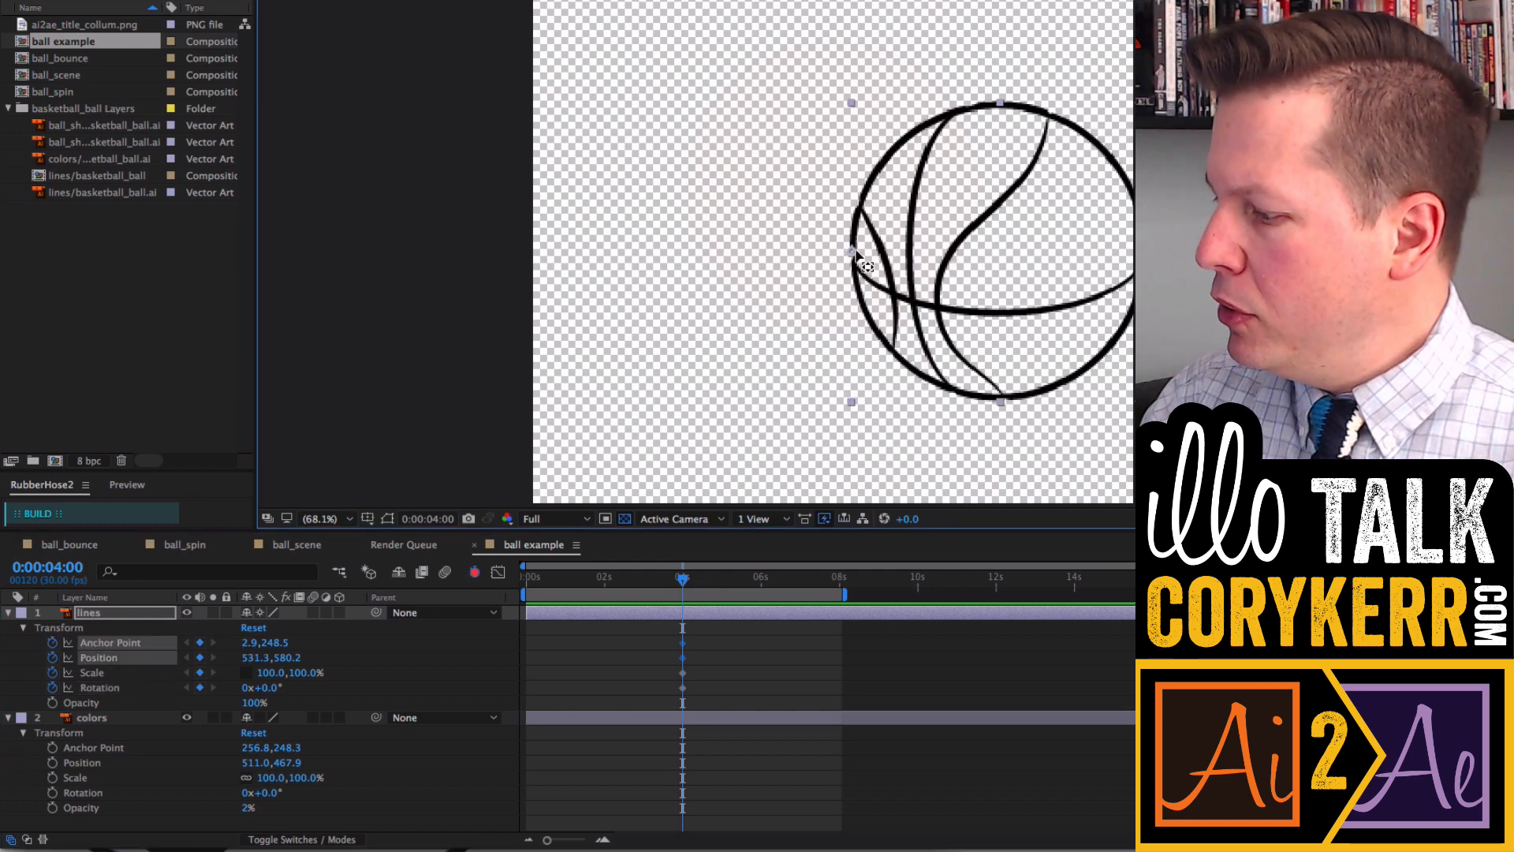
- Move the lines layer's anchor point up to about 228, -98, then rotate the layer about 52° around it with the Rotation tool
left_click_drag(868, 272, 990, 45)
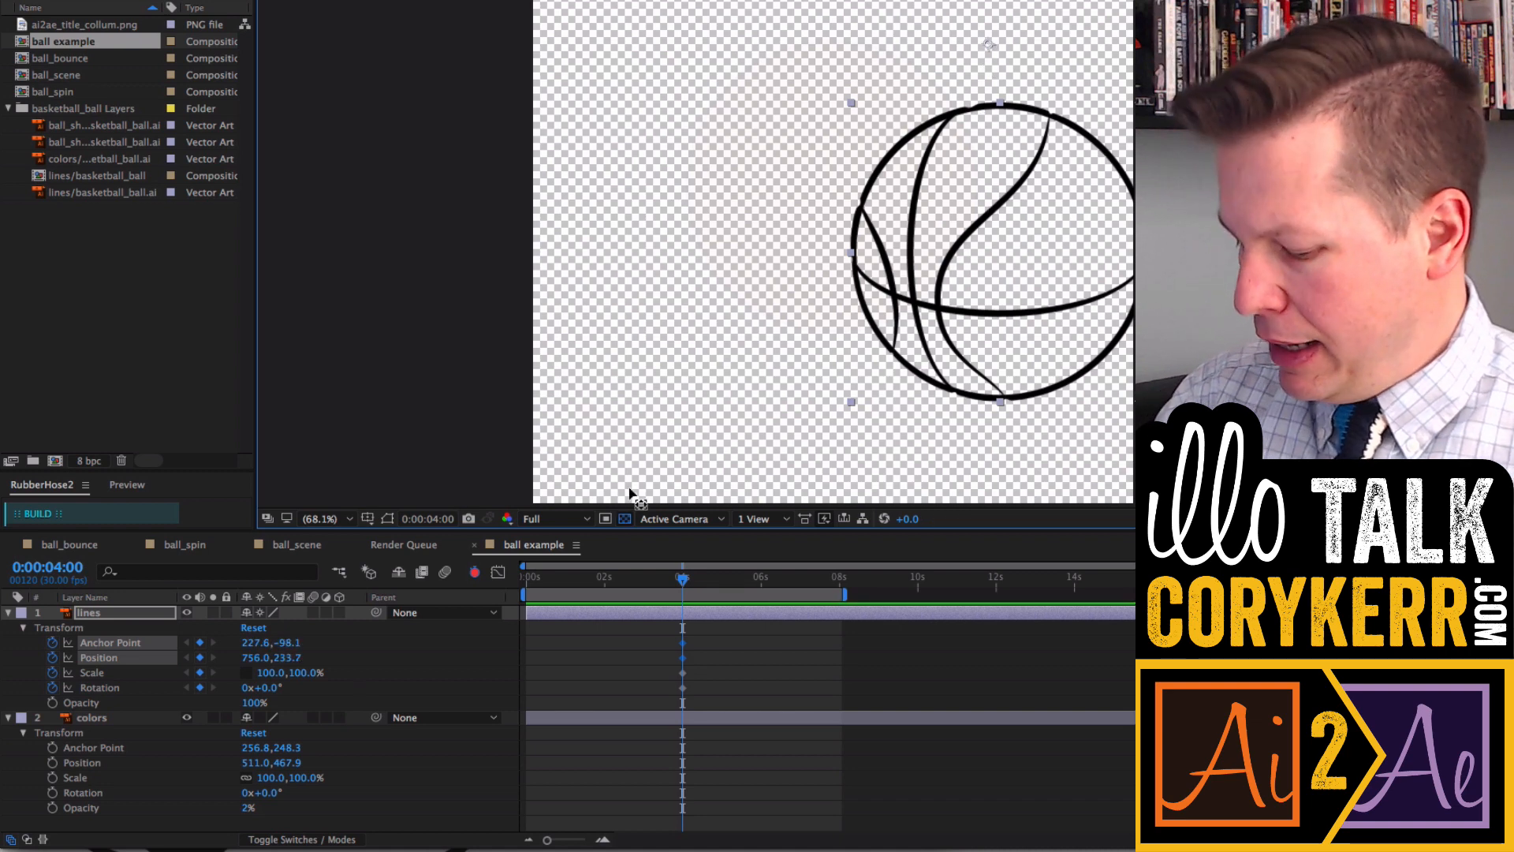
key("w")
left_click_drag(855, 404, 609, 162)
- Change the composition's background color to green in Composition Settings
right_click(514, 492)
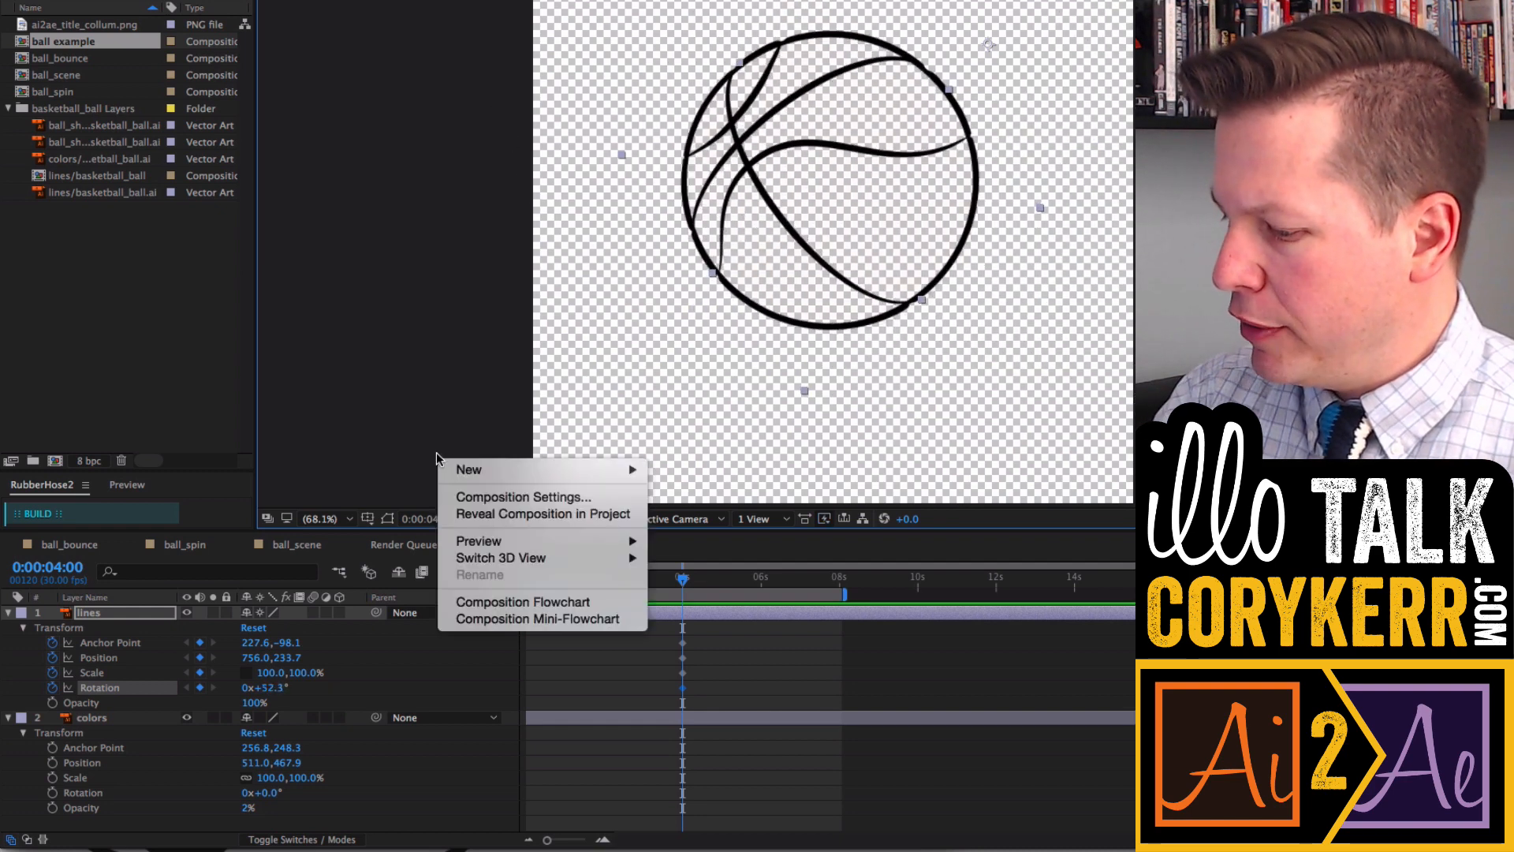
left_click(519, 495)
left_click(603, 464)
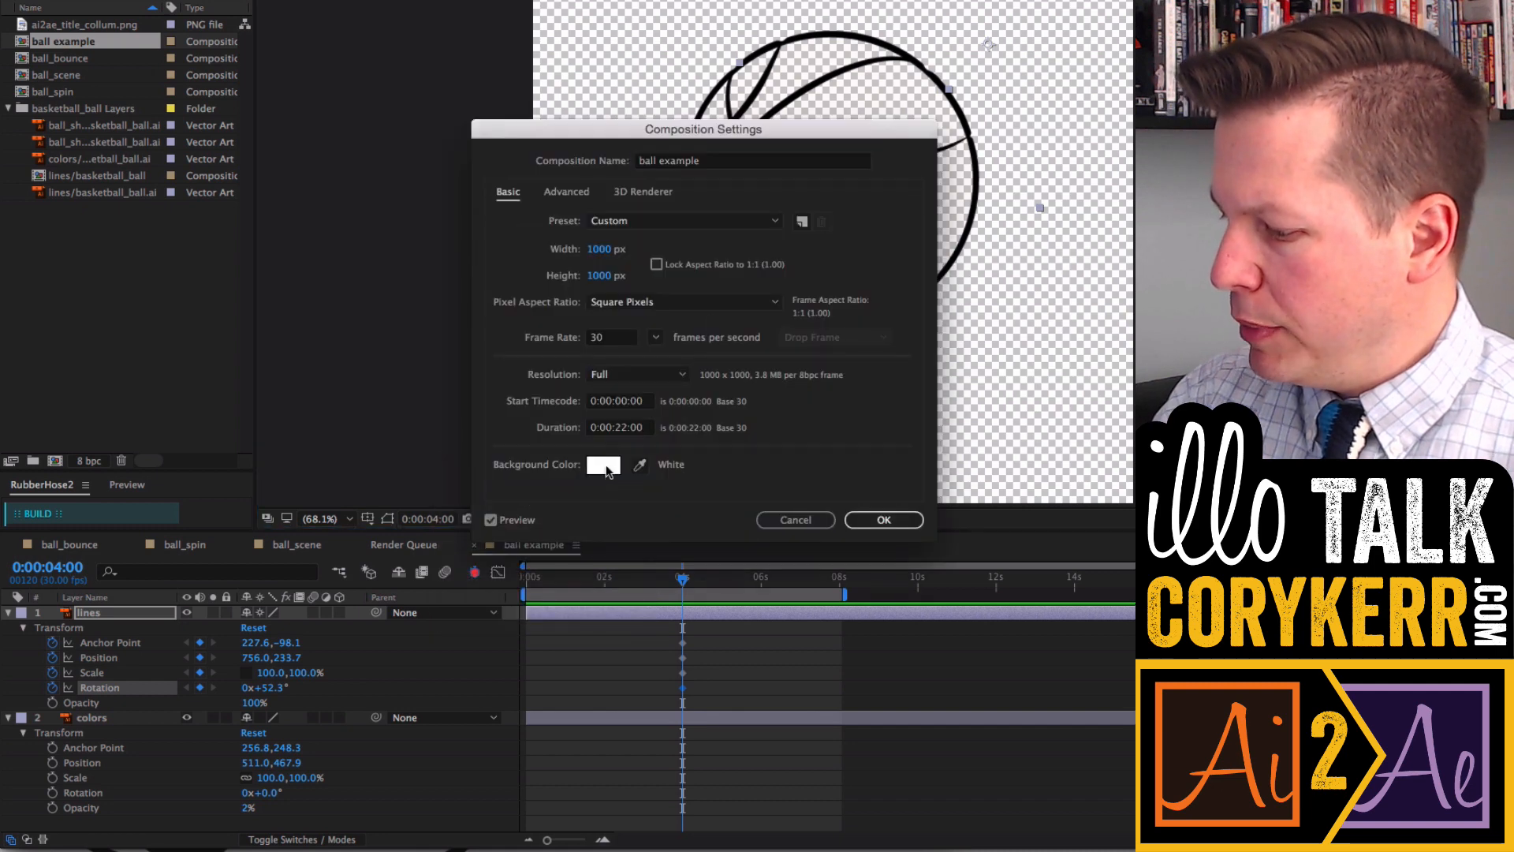
left_click(564, 237)
left_click(880, 231)
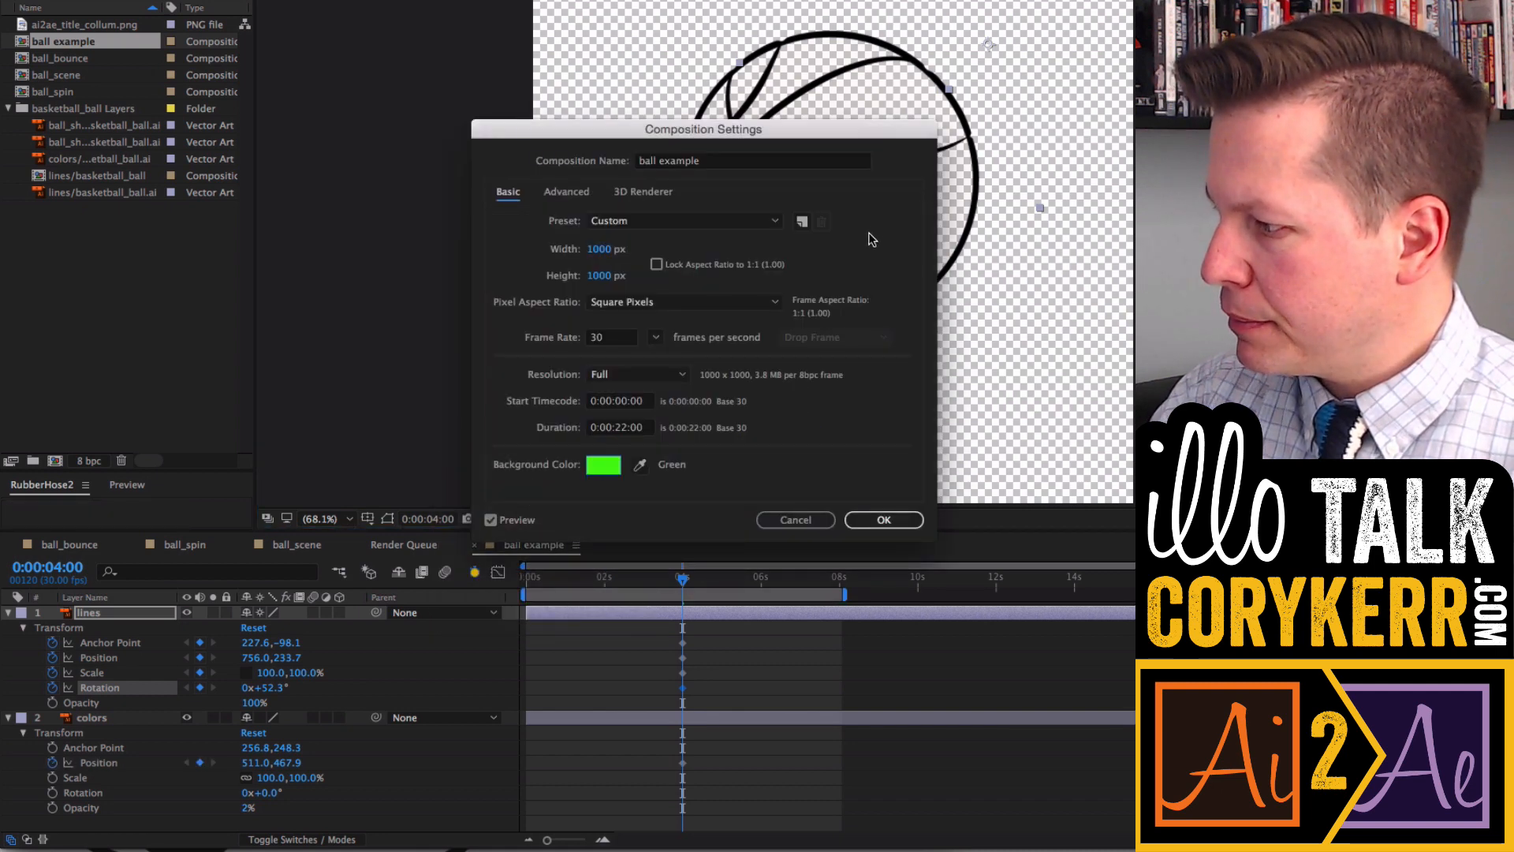
left_click(867, 525)
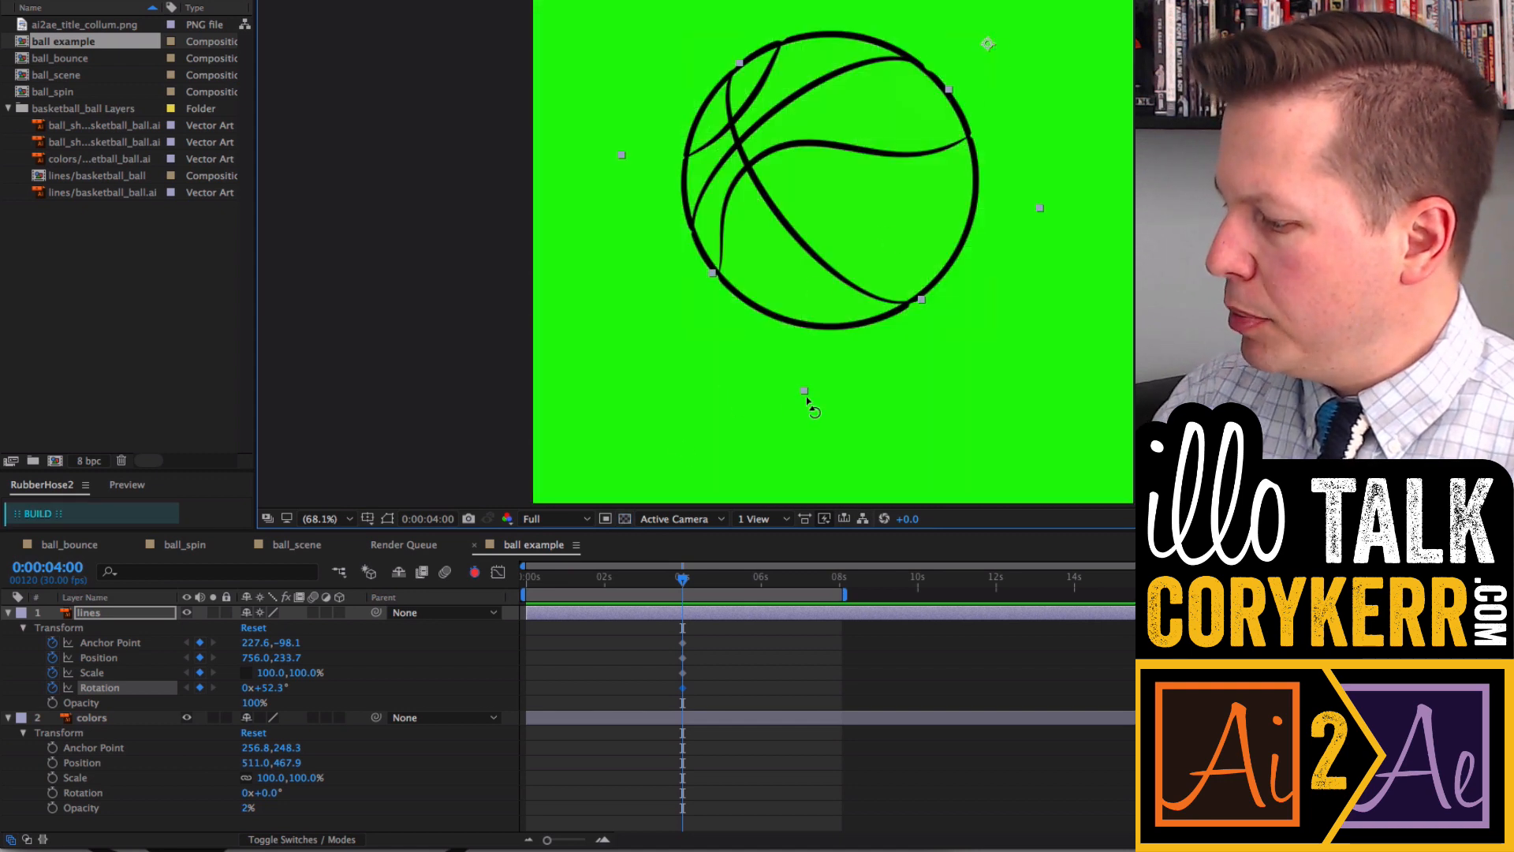
- Nudge the lines layer's rotation to about 51° and stretch its scale slightly to about 101%
mouse_move(811, 398)
left_mouse_down()
mouse_move(1017, 394)
mouse_move(749, 351)
mouse_move(816, 376)
left_mouse_up()
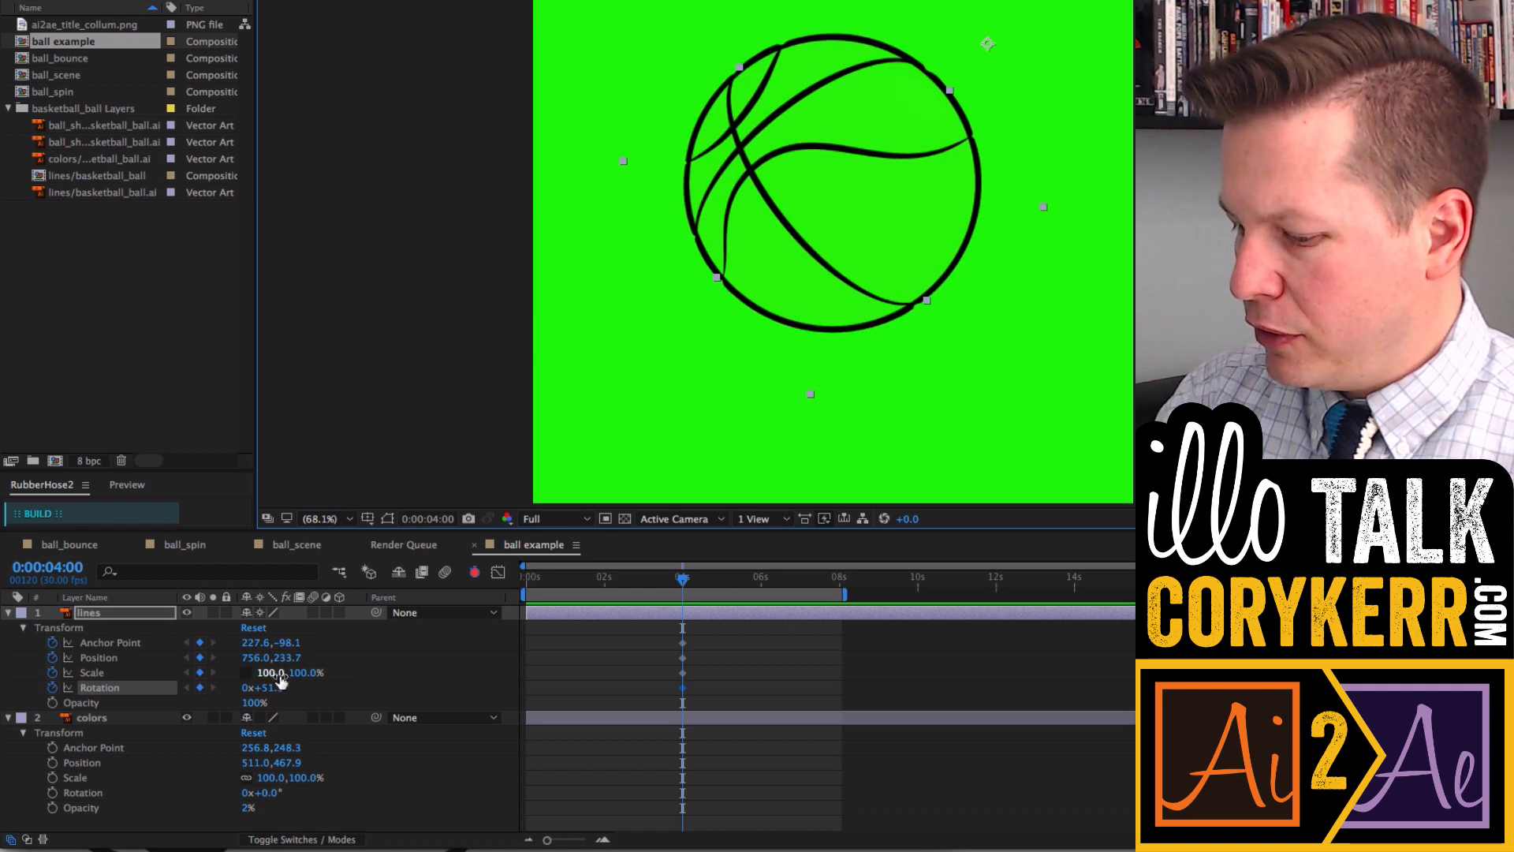
key("v")
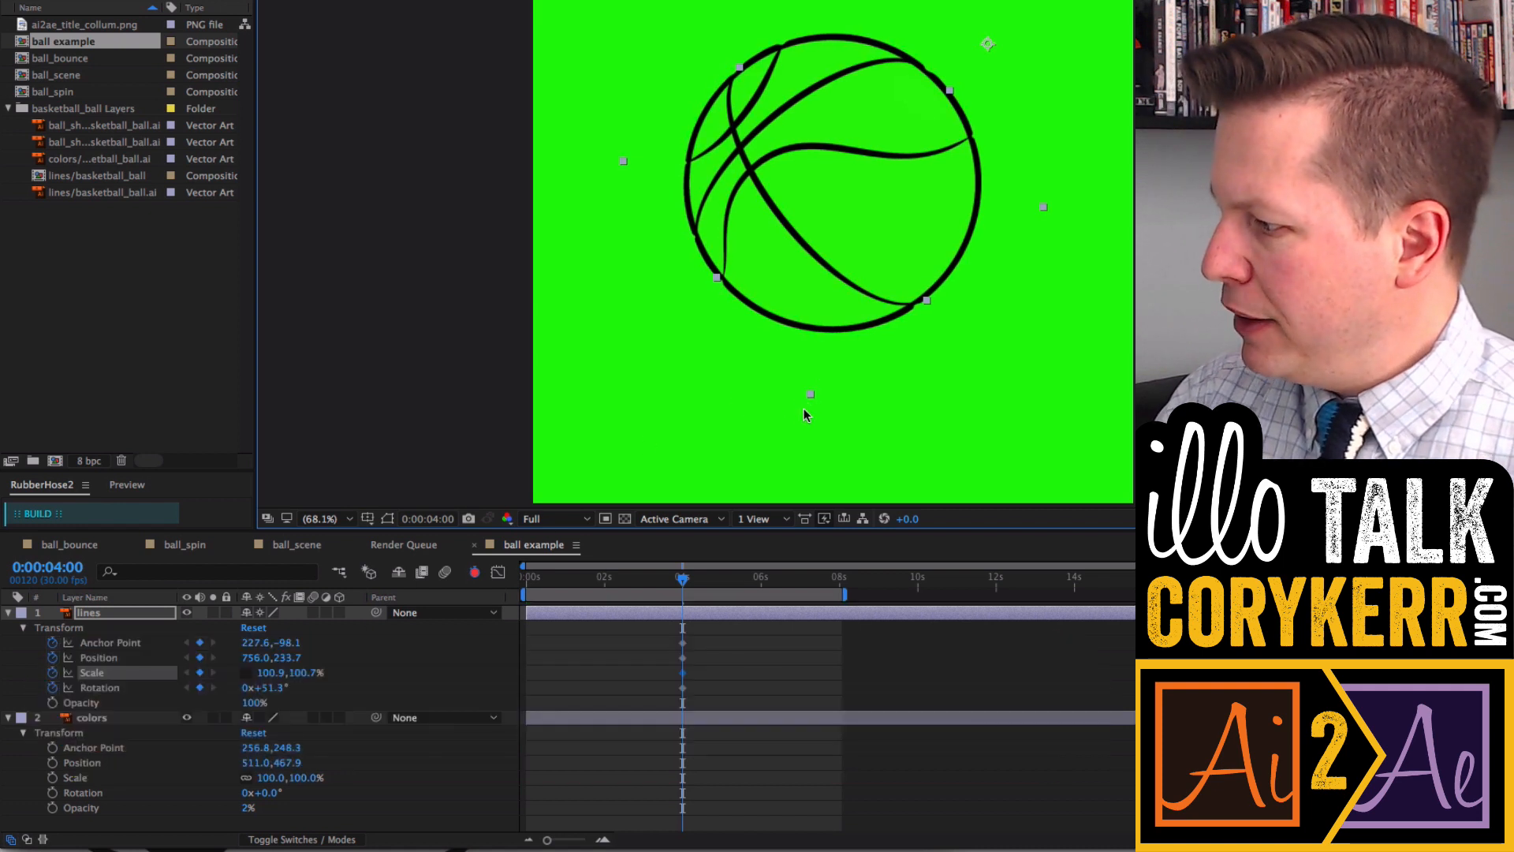
left_click_drag(807, 399, 835, 369)
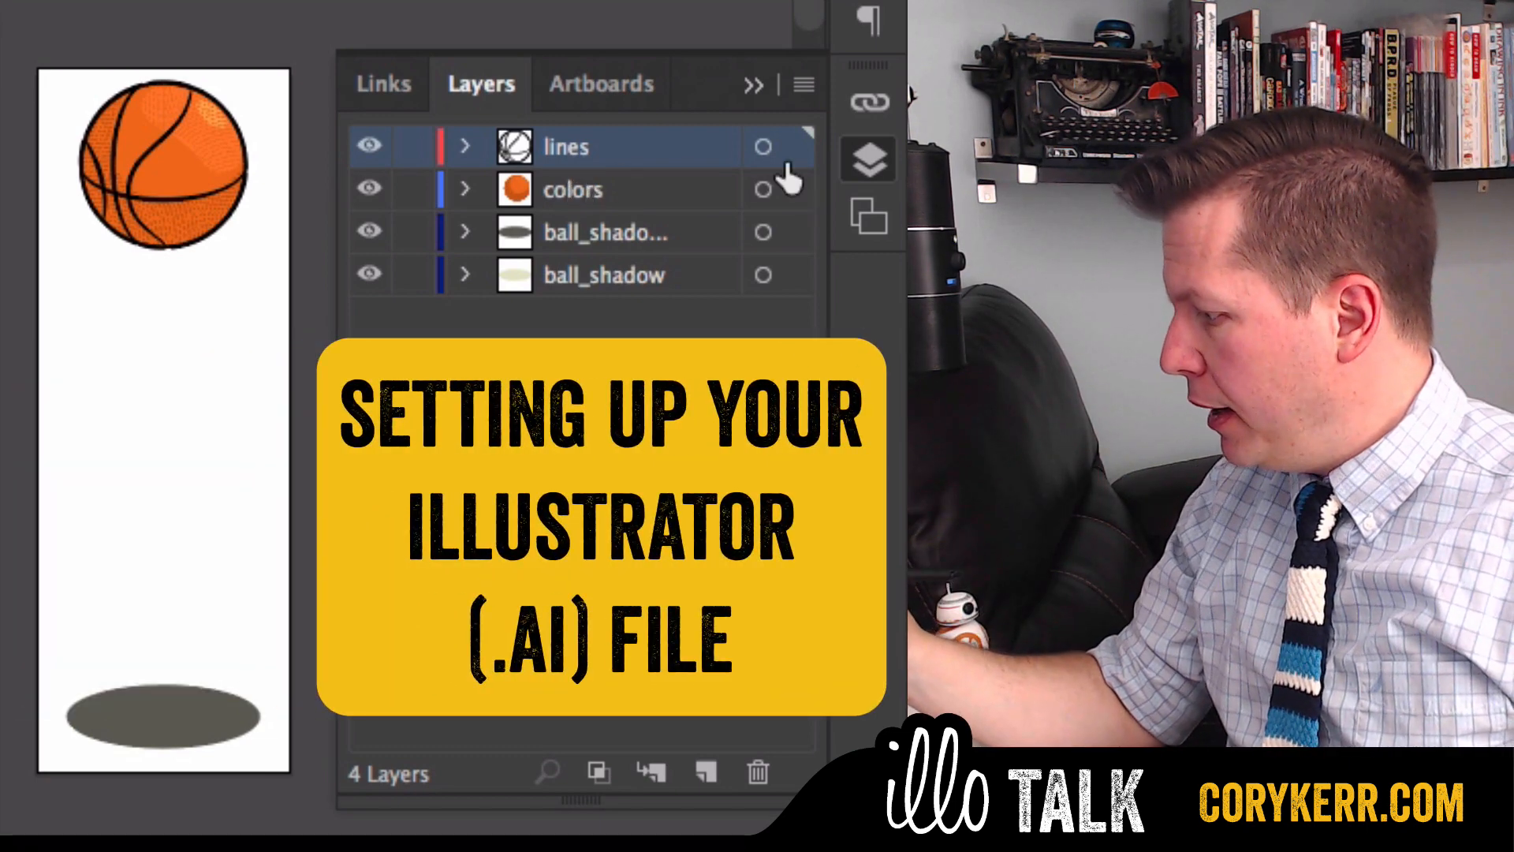
- In Illustrator, toggle each layer's visibility and expand the lines layer to review the file's layer structure
left_click(369, 147, "alt")
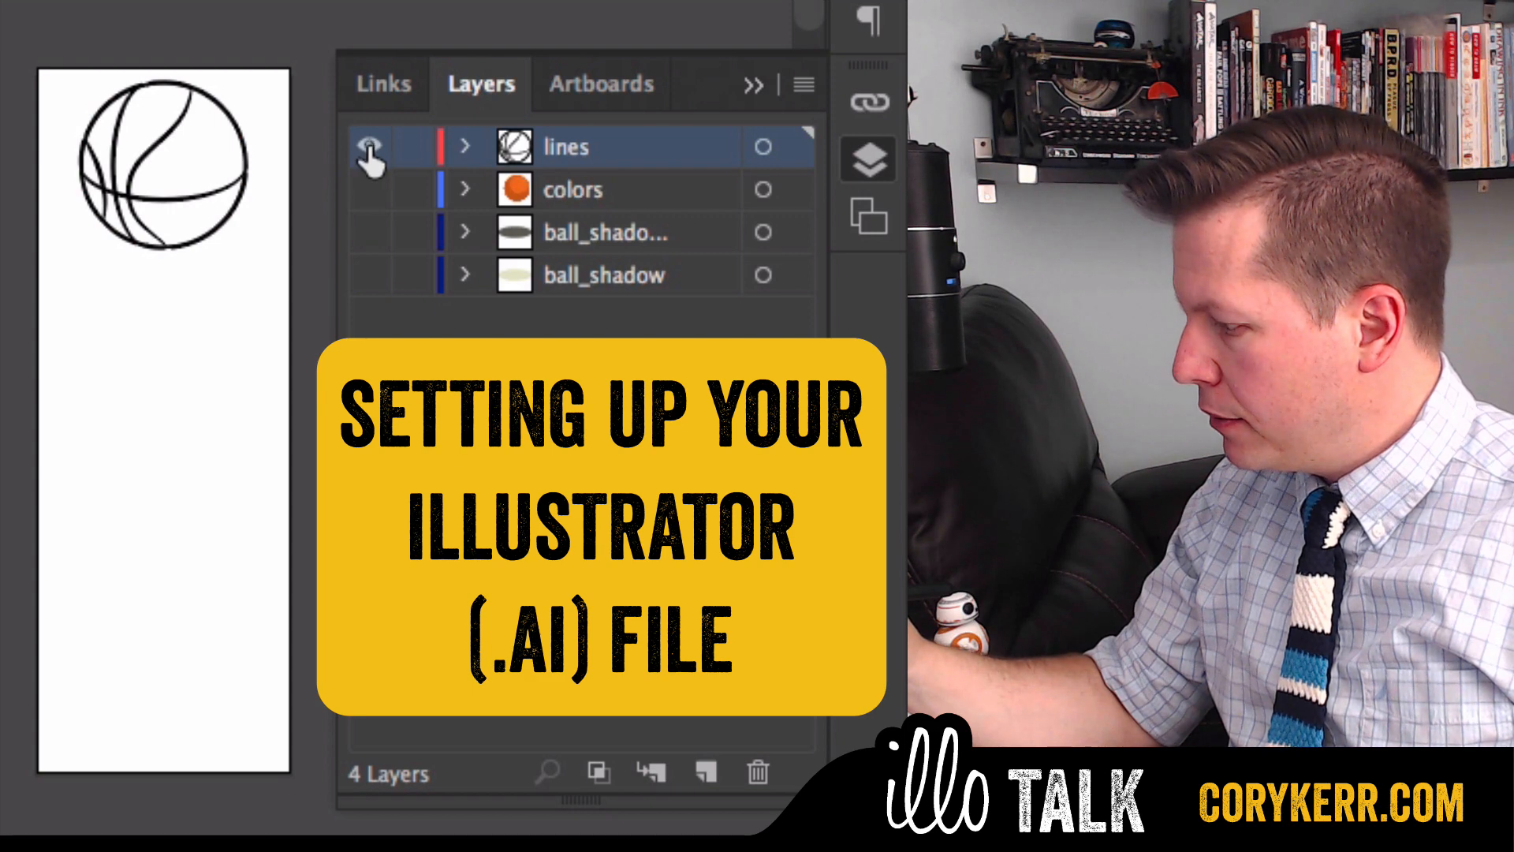
left_click(367, 190, "alt")
left_click(367, 190, "alt")
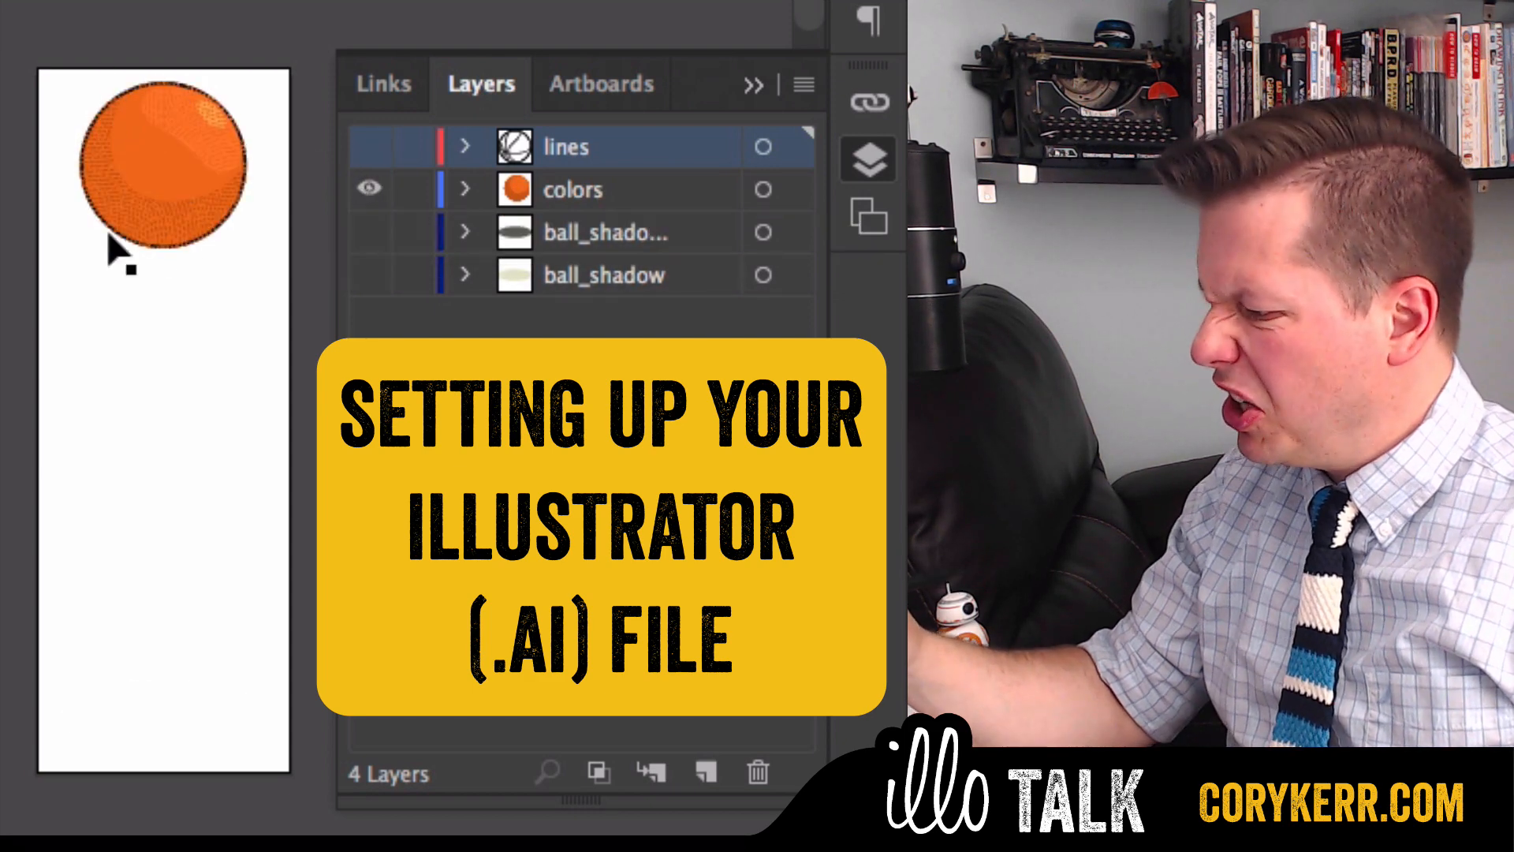
left_click(369, 196, "alt")
left_click(369, 233, "alt")
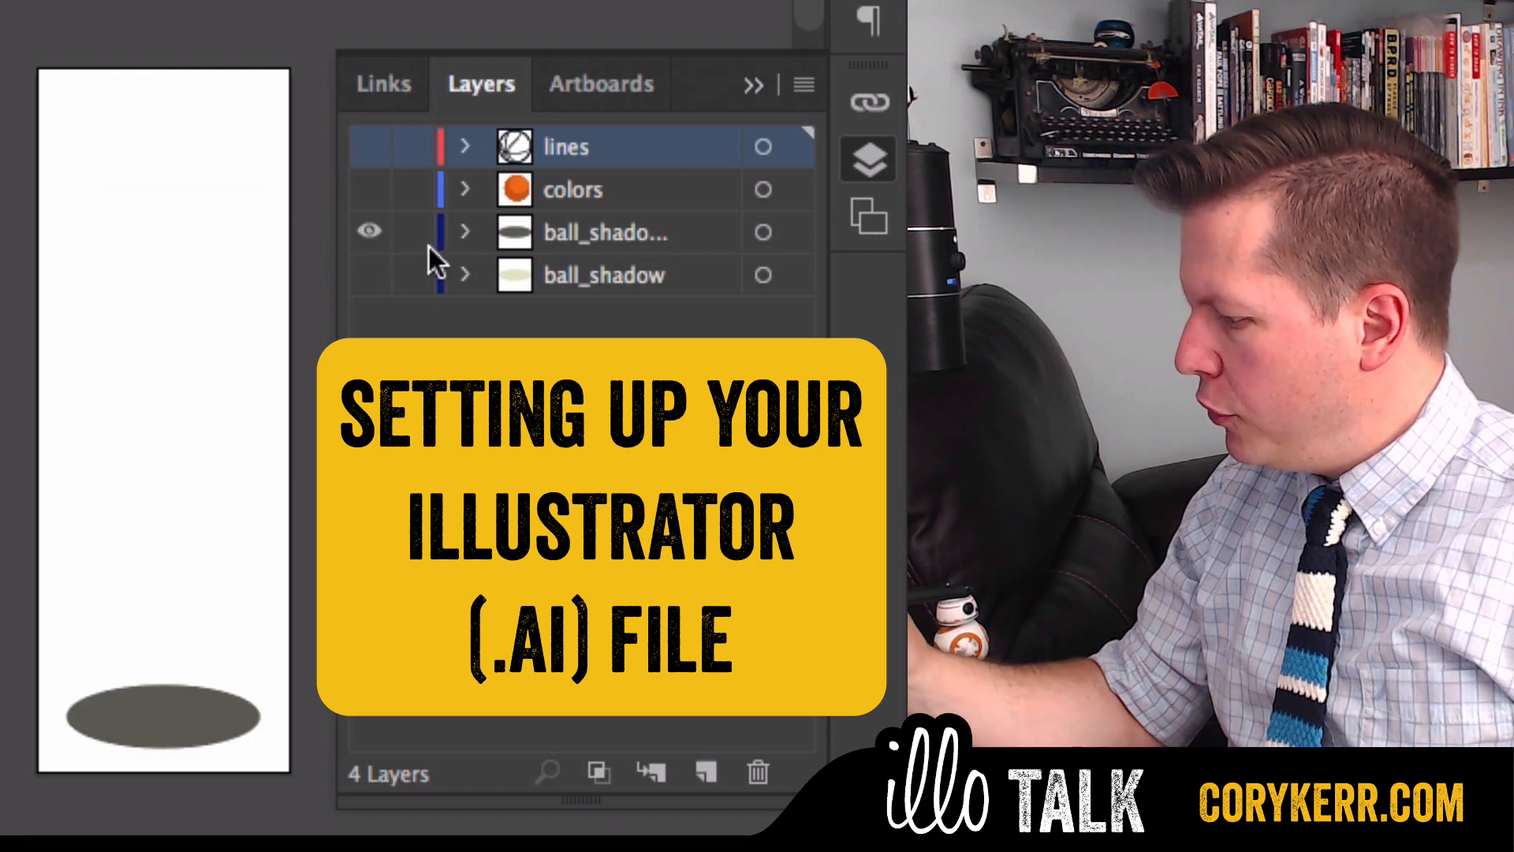
left_click(369, 274, "alt")
left_click(369, 275, "alt")
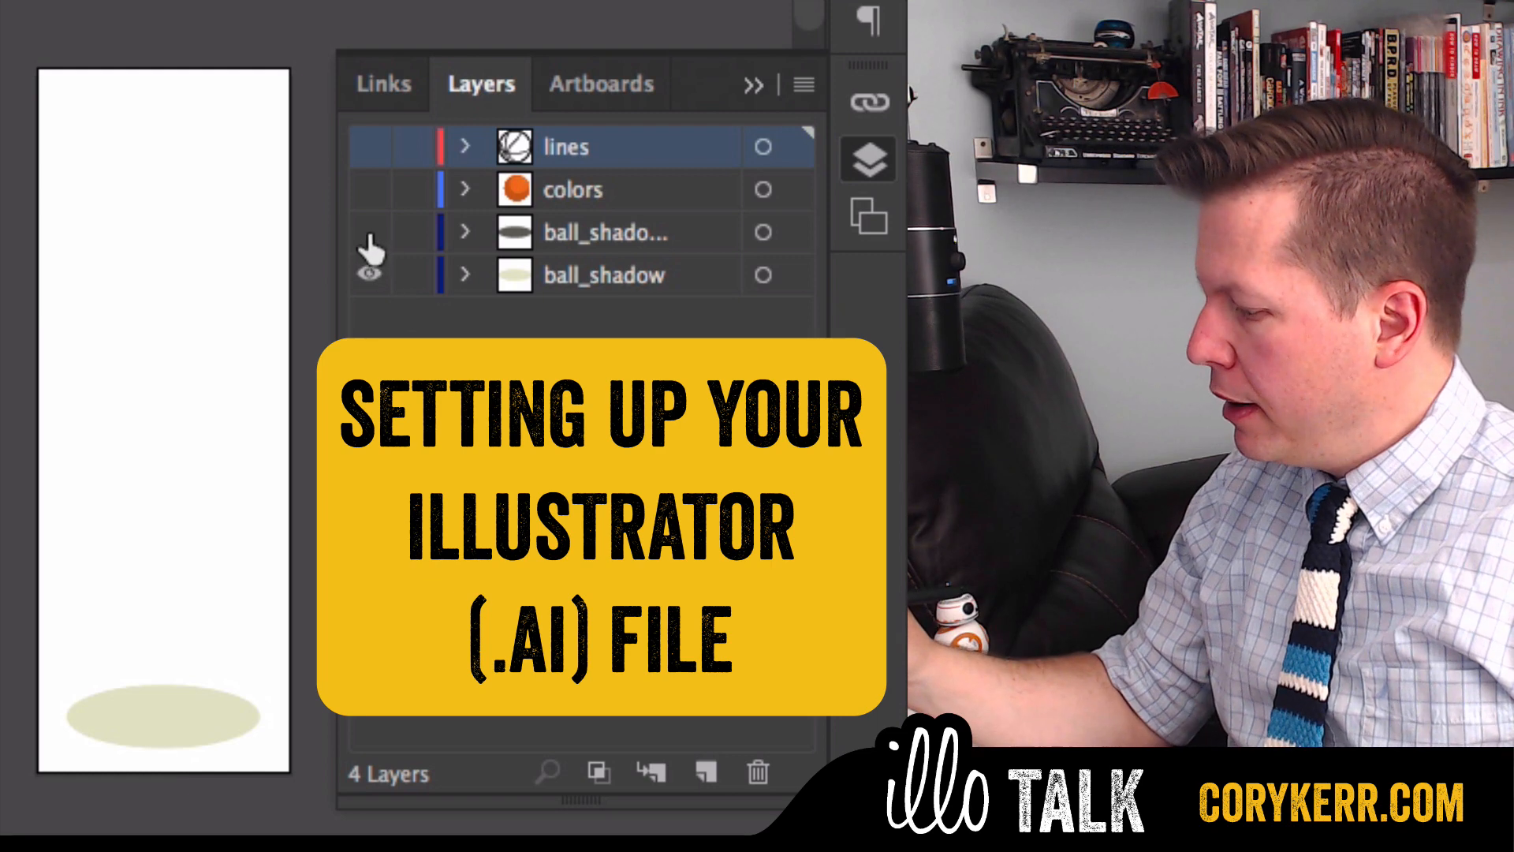
left_click(370, 276, "alt")
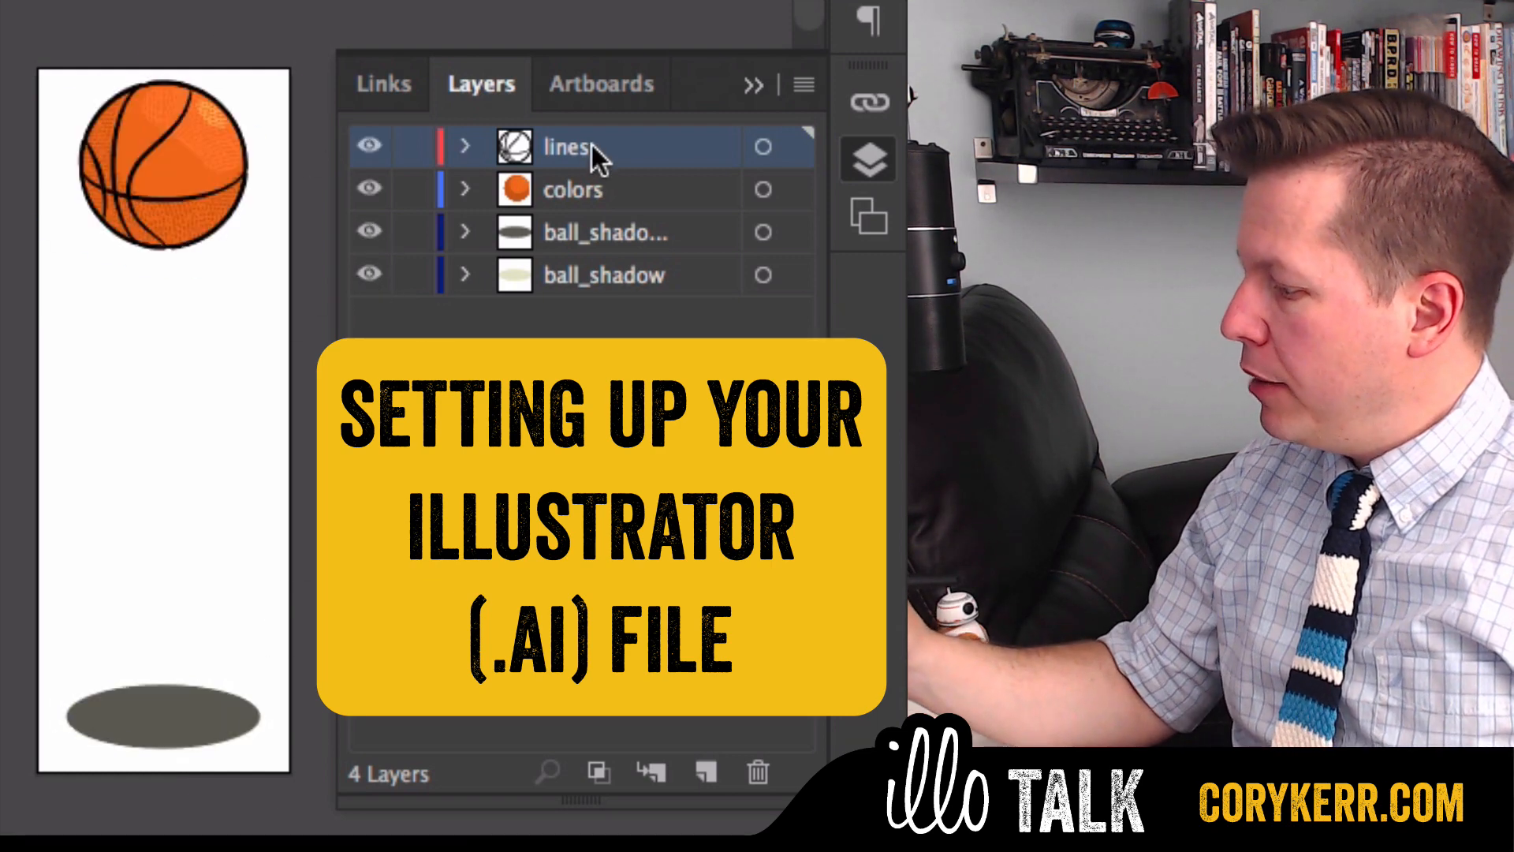
left_click(465, 149)
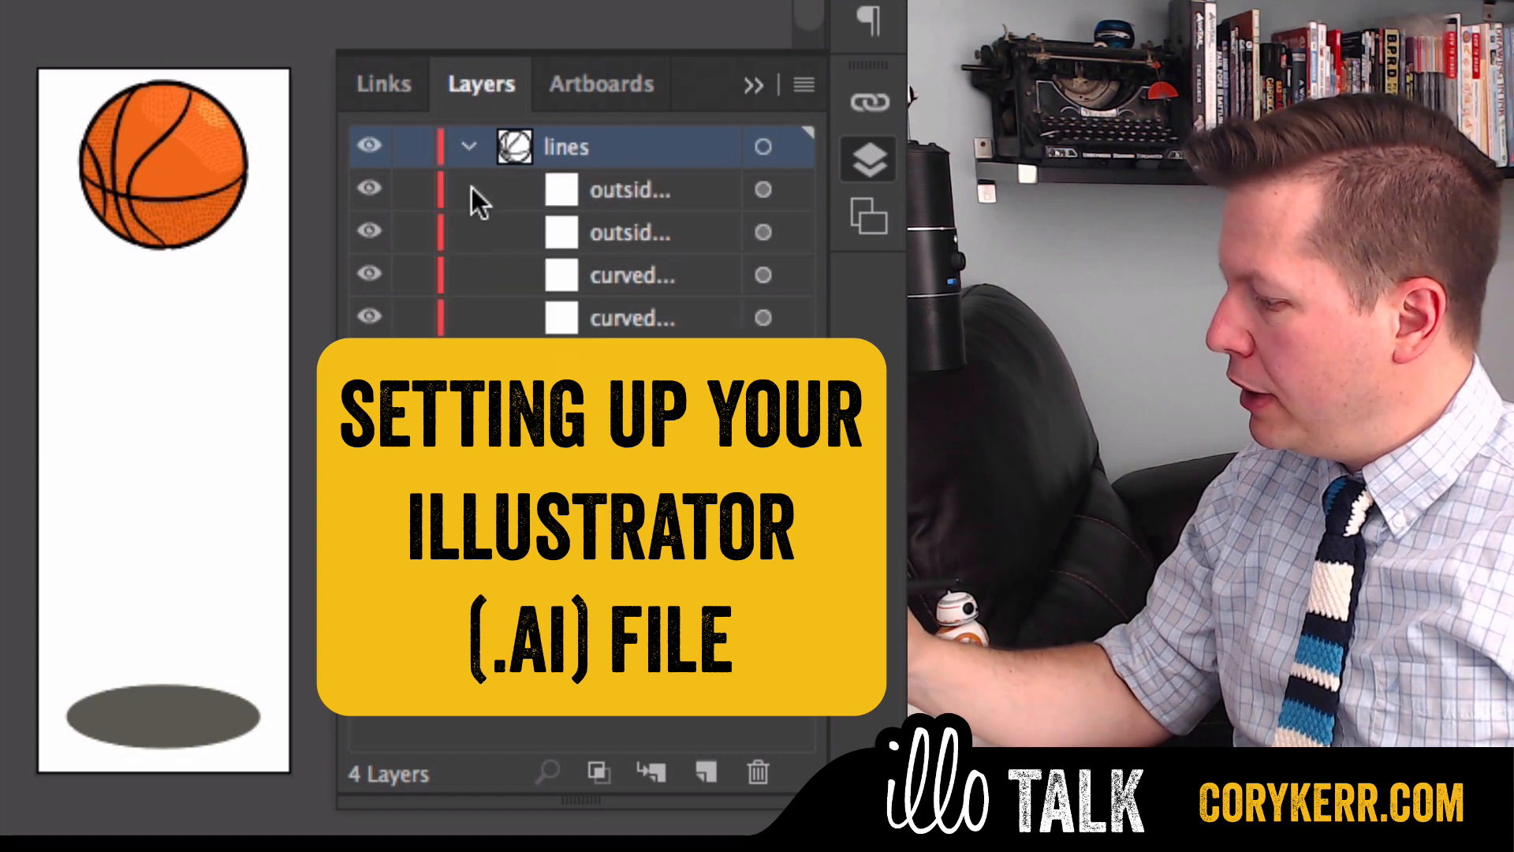
left_click(466, 144)
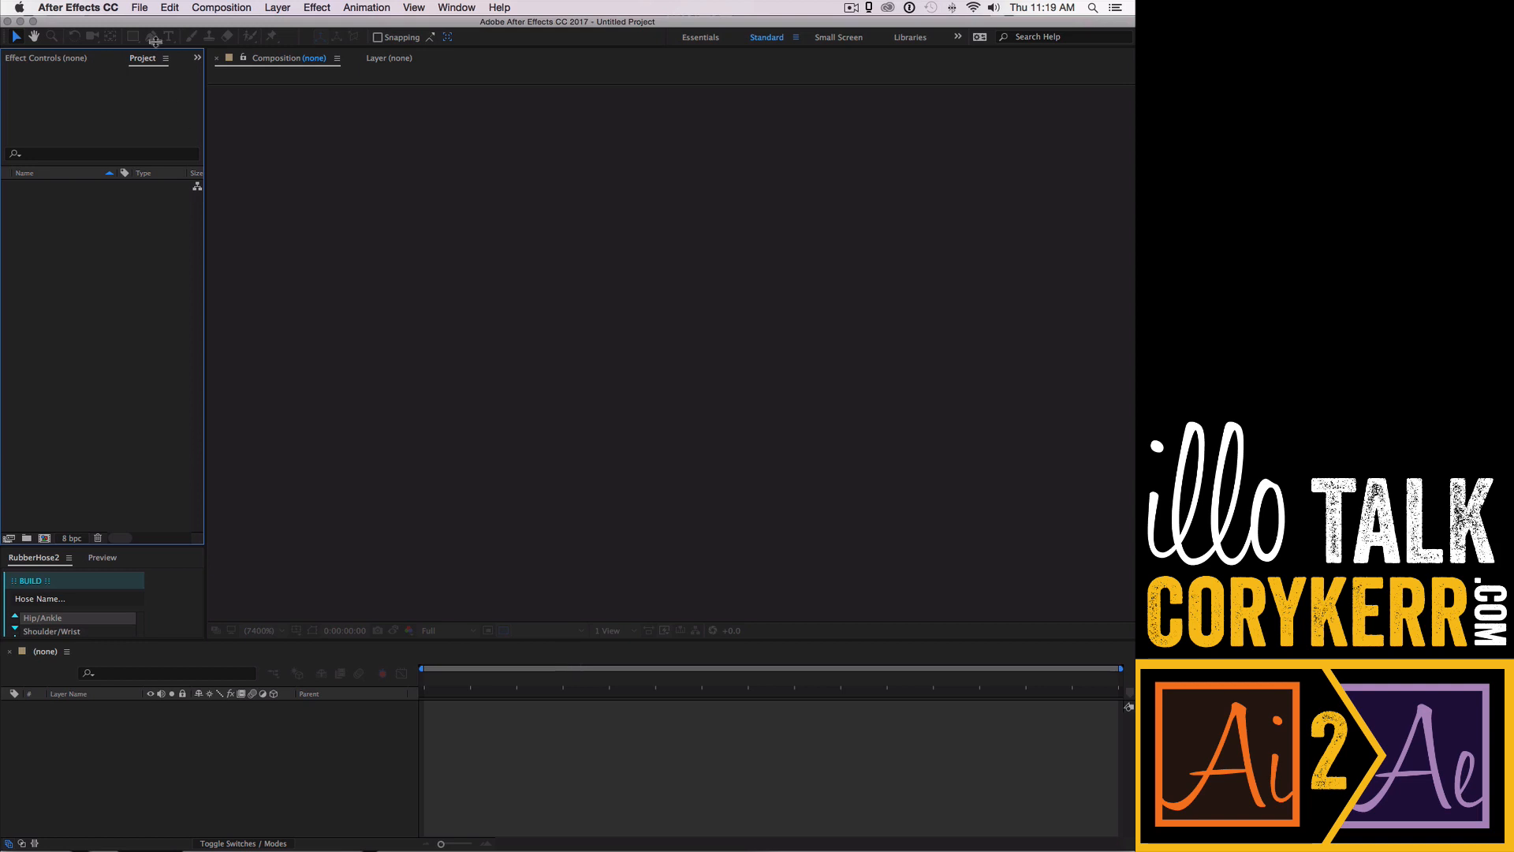
- In a new After Effects project, import basketball_ball.ai as Composition - Retain Layer Sizes
left_click(139, 9)
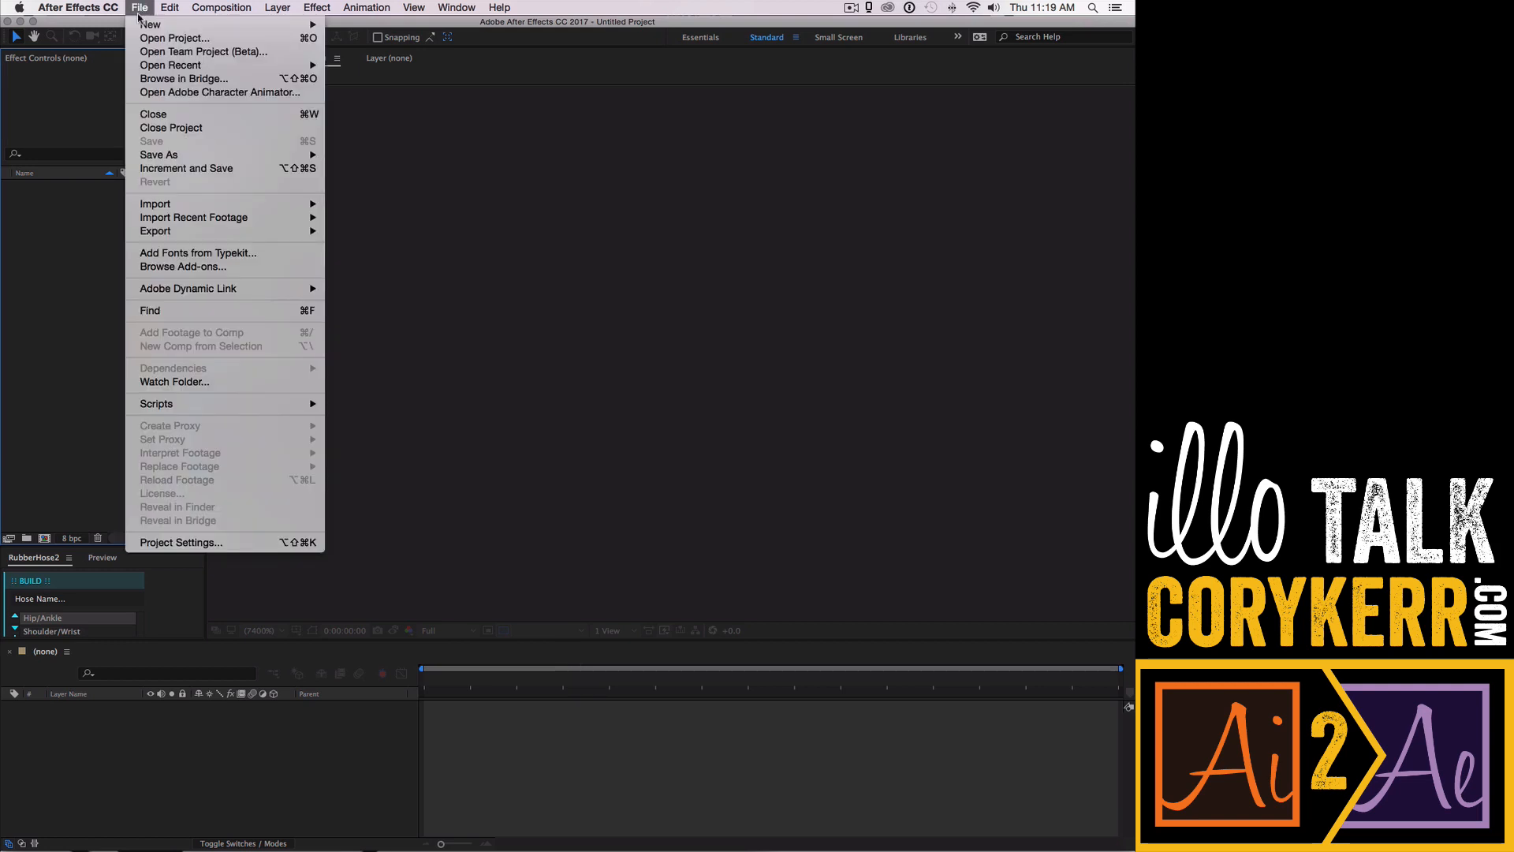
mouse_move(182, 205)
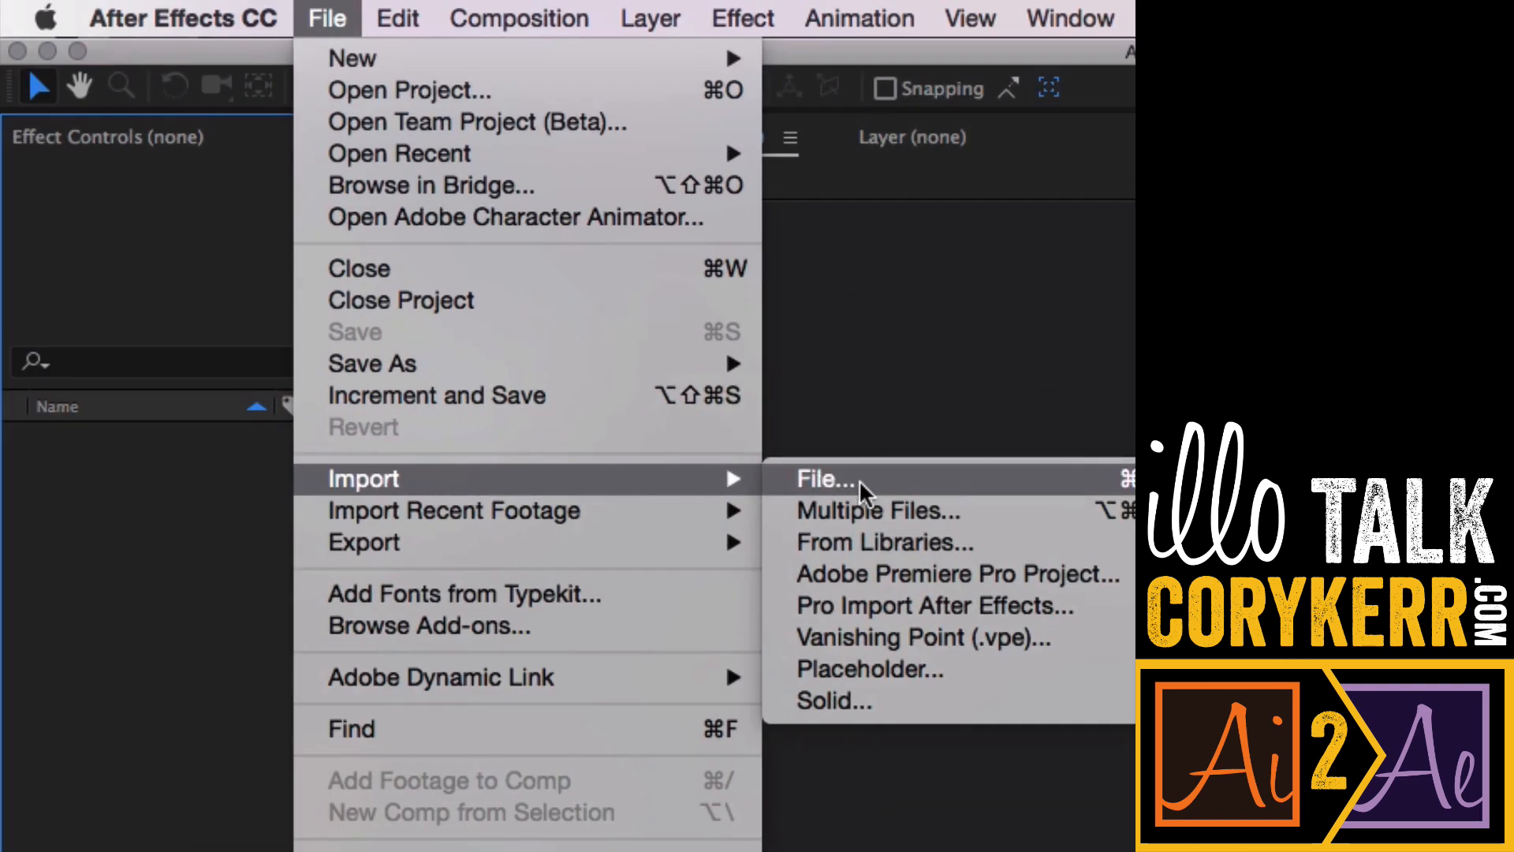
left_click(864, 477)
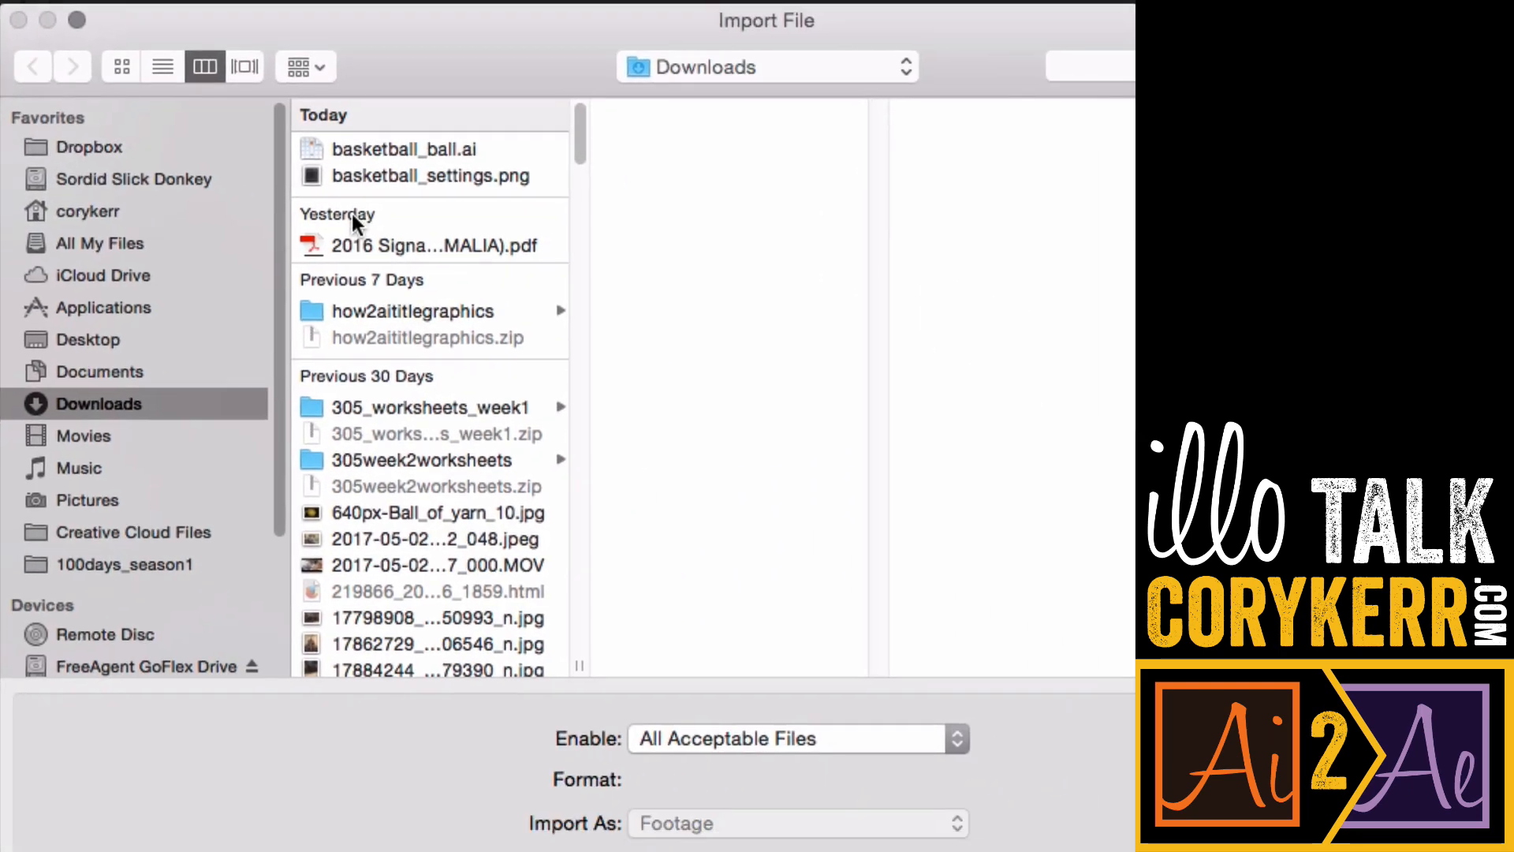
left_click(446, 149)
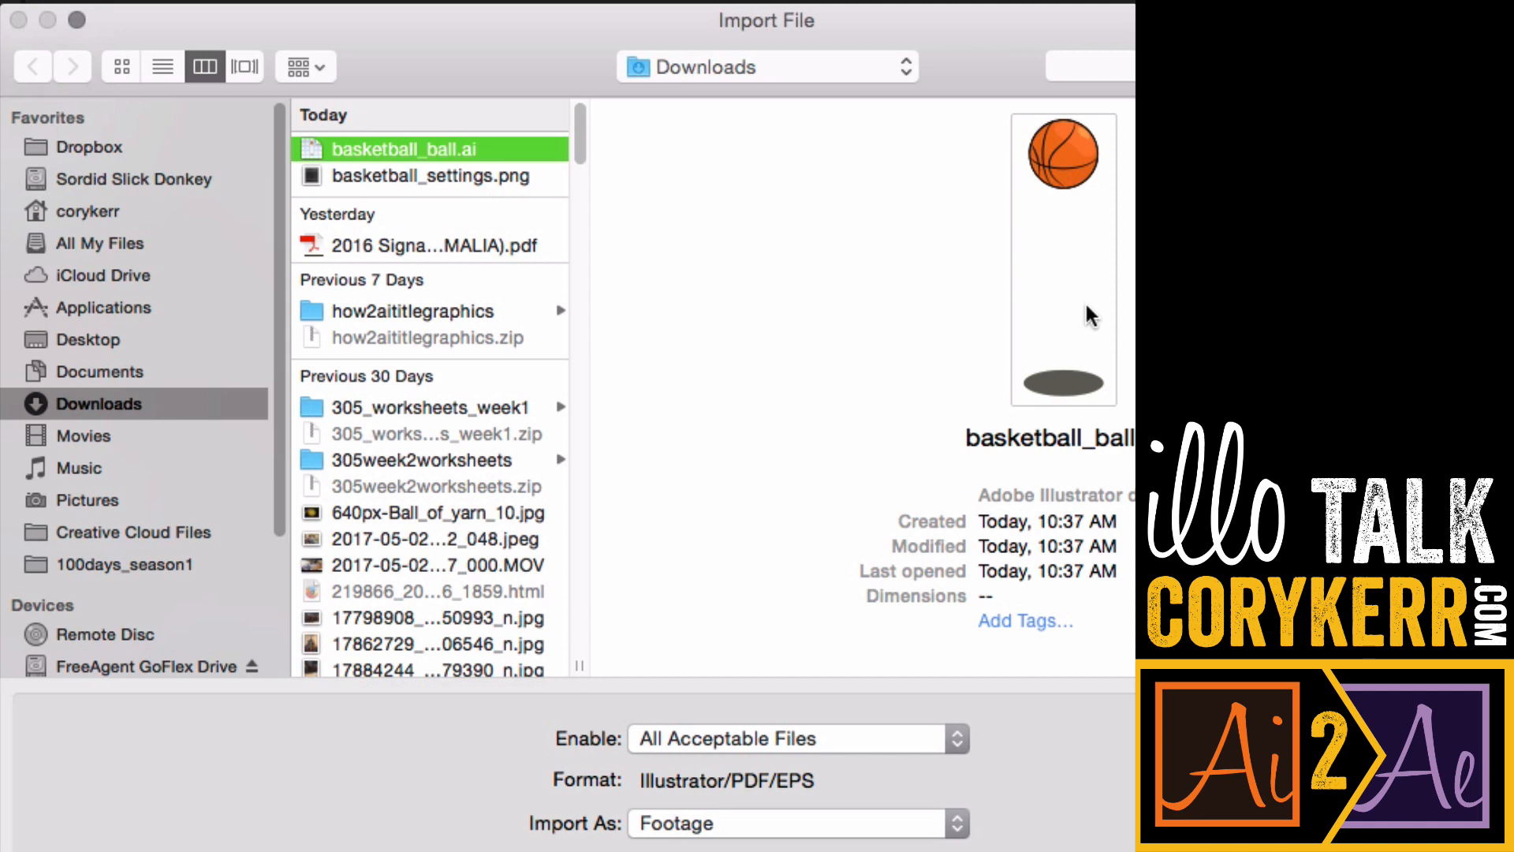
left_click(957, 823)
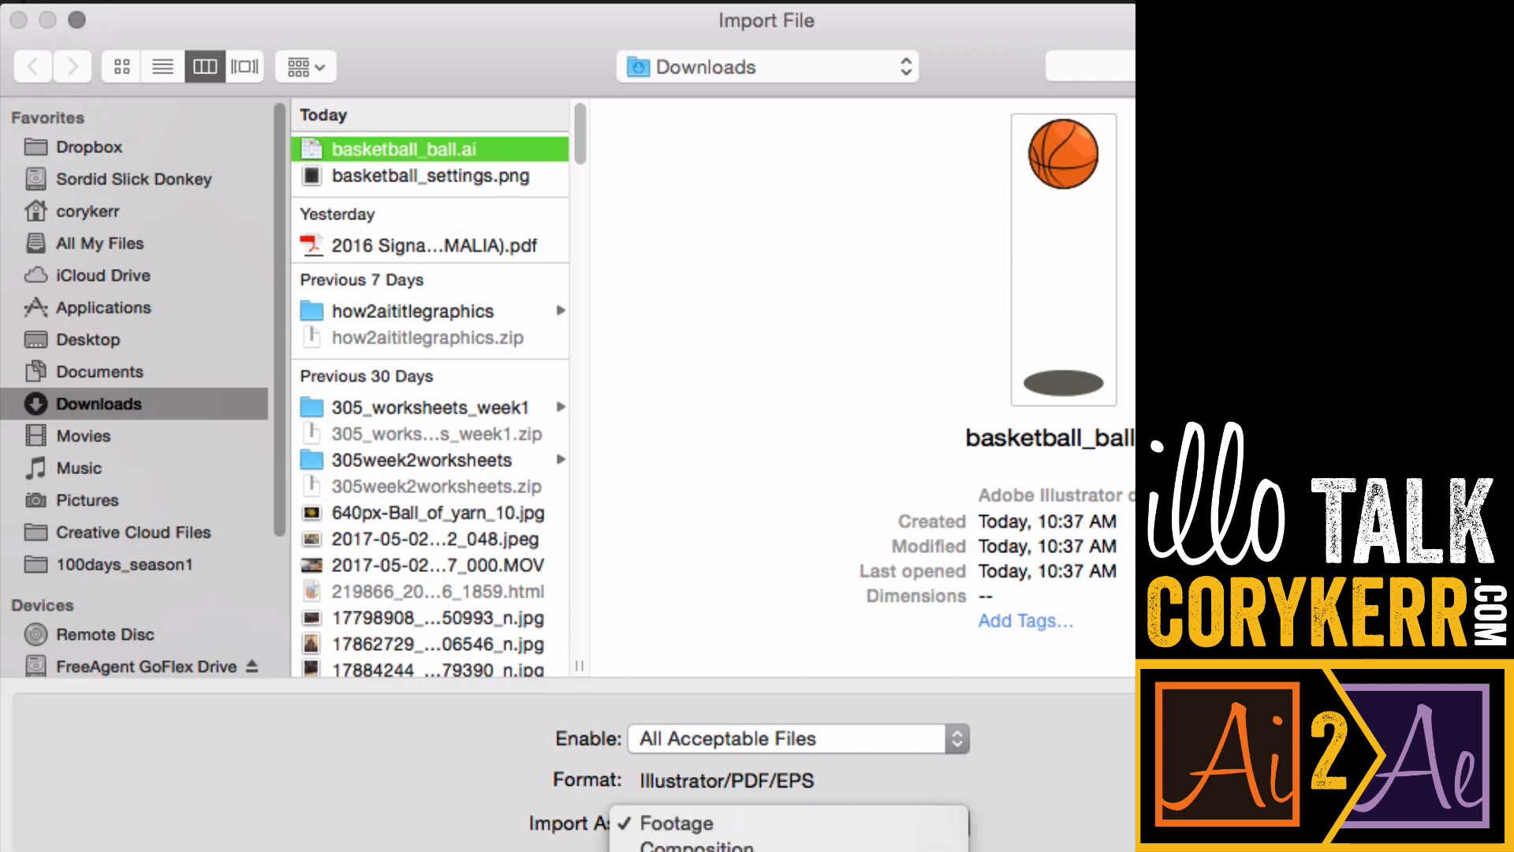
left_click(743, 851)
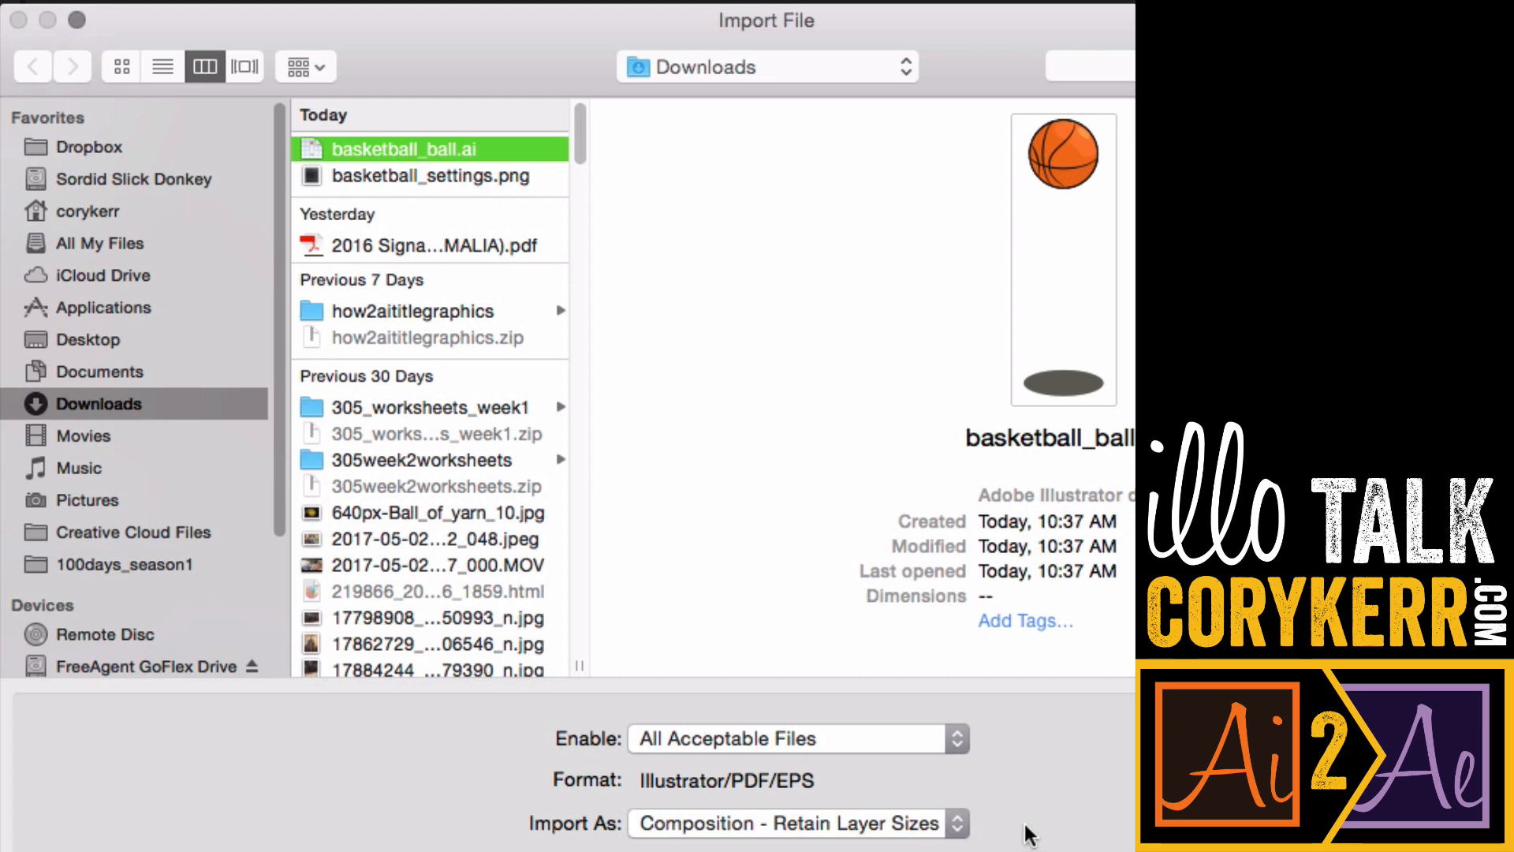
left_click(895, 615)
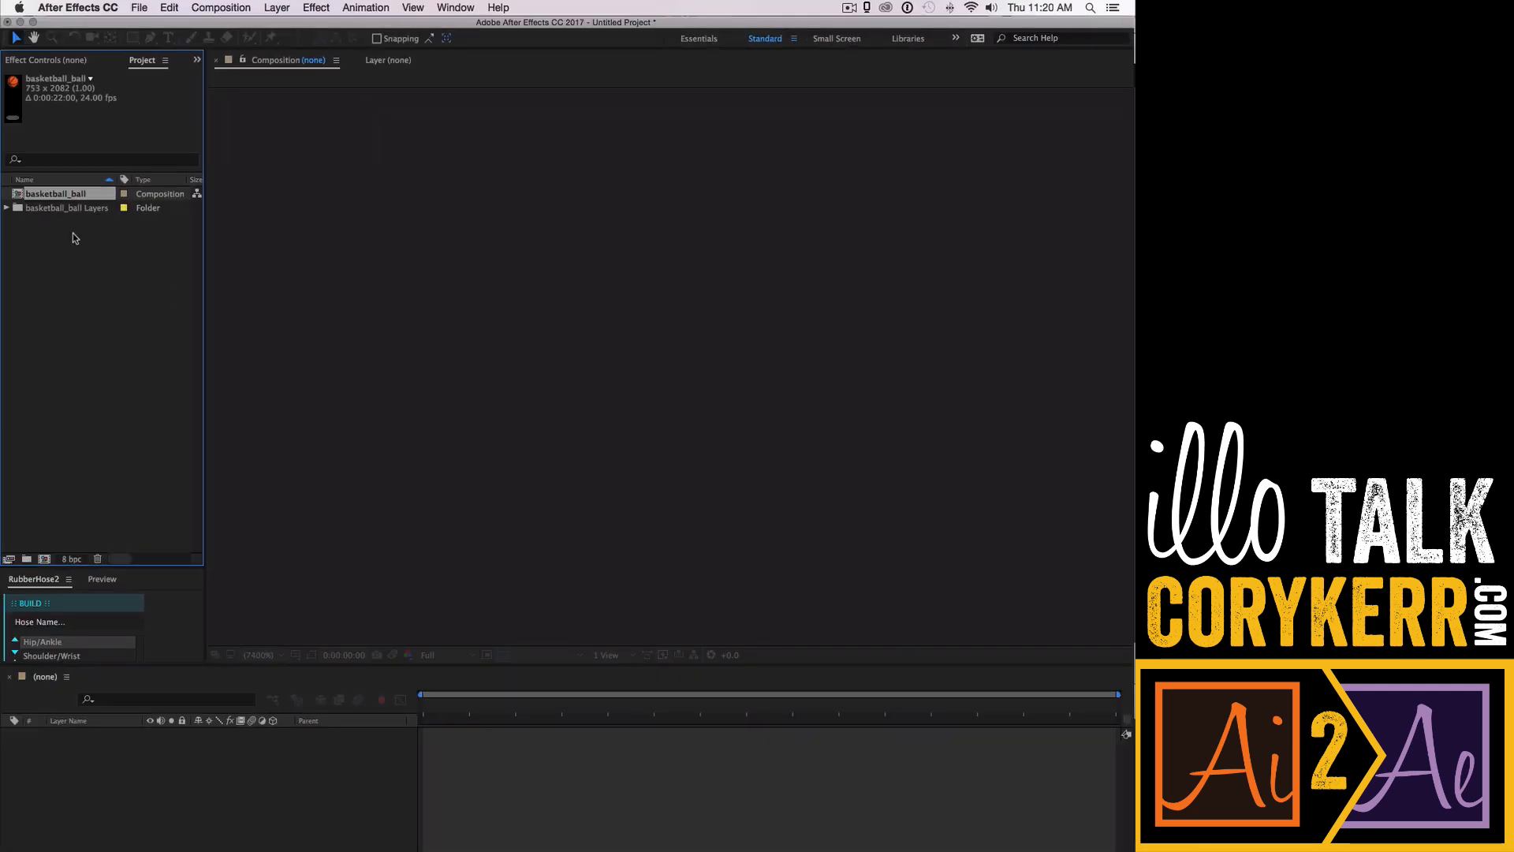
- Open the basketball_ball composition and solo each layer in turn to inspect it
double_click(65, 196)
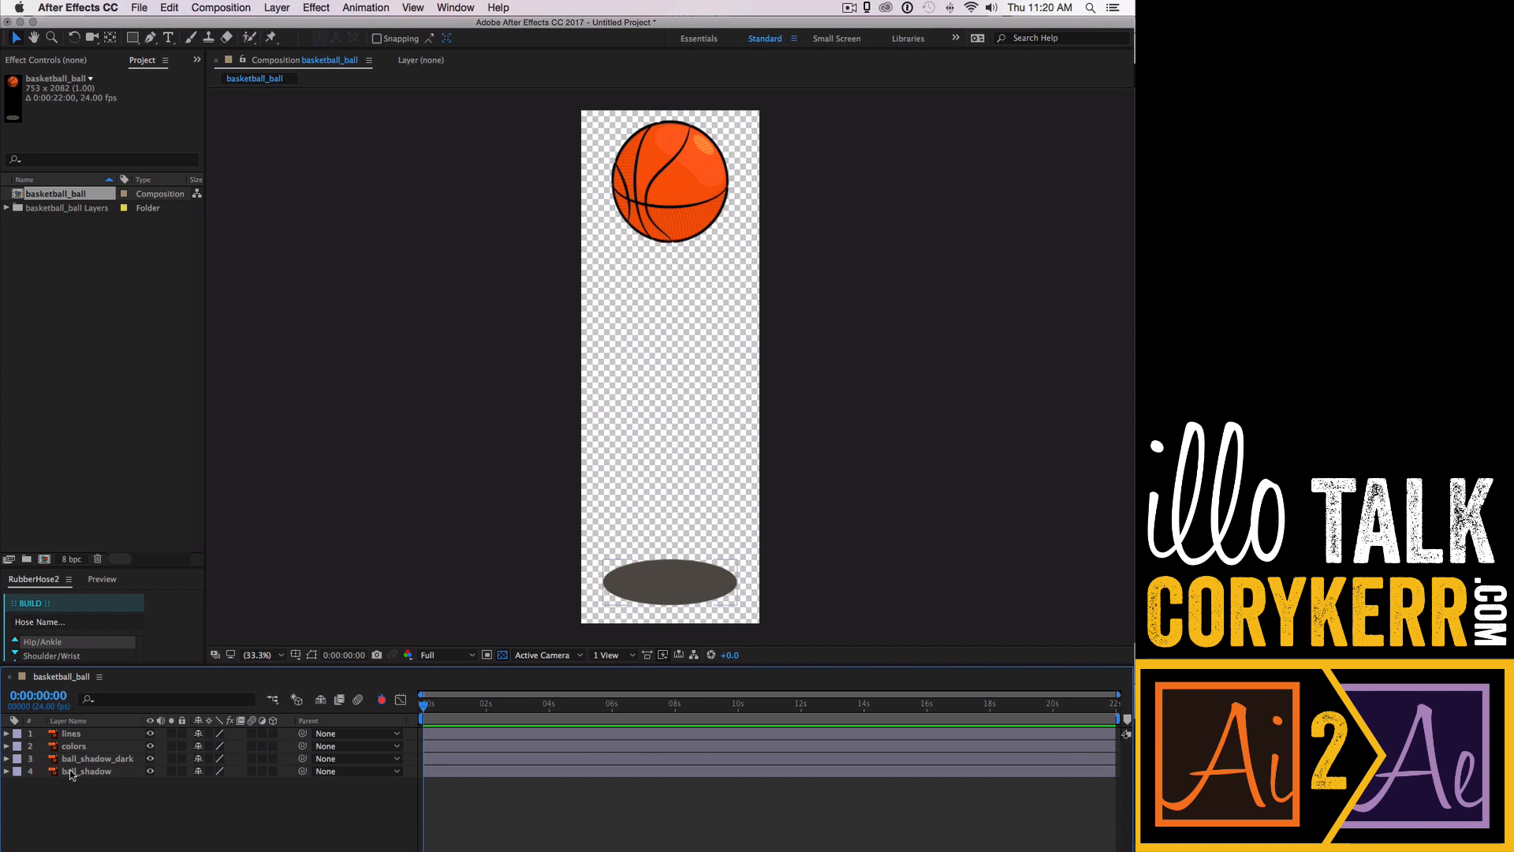
left_click(171, 734)
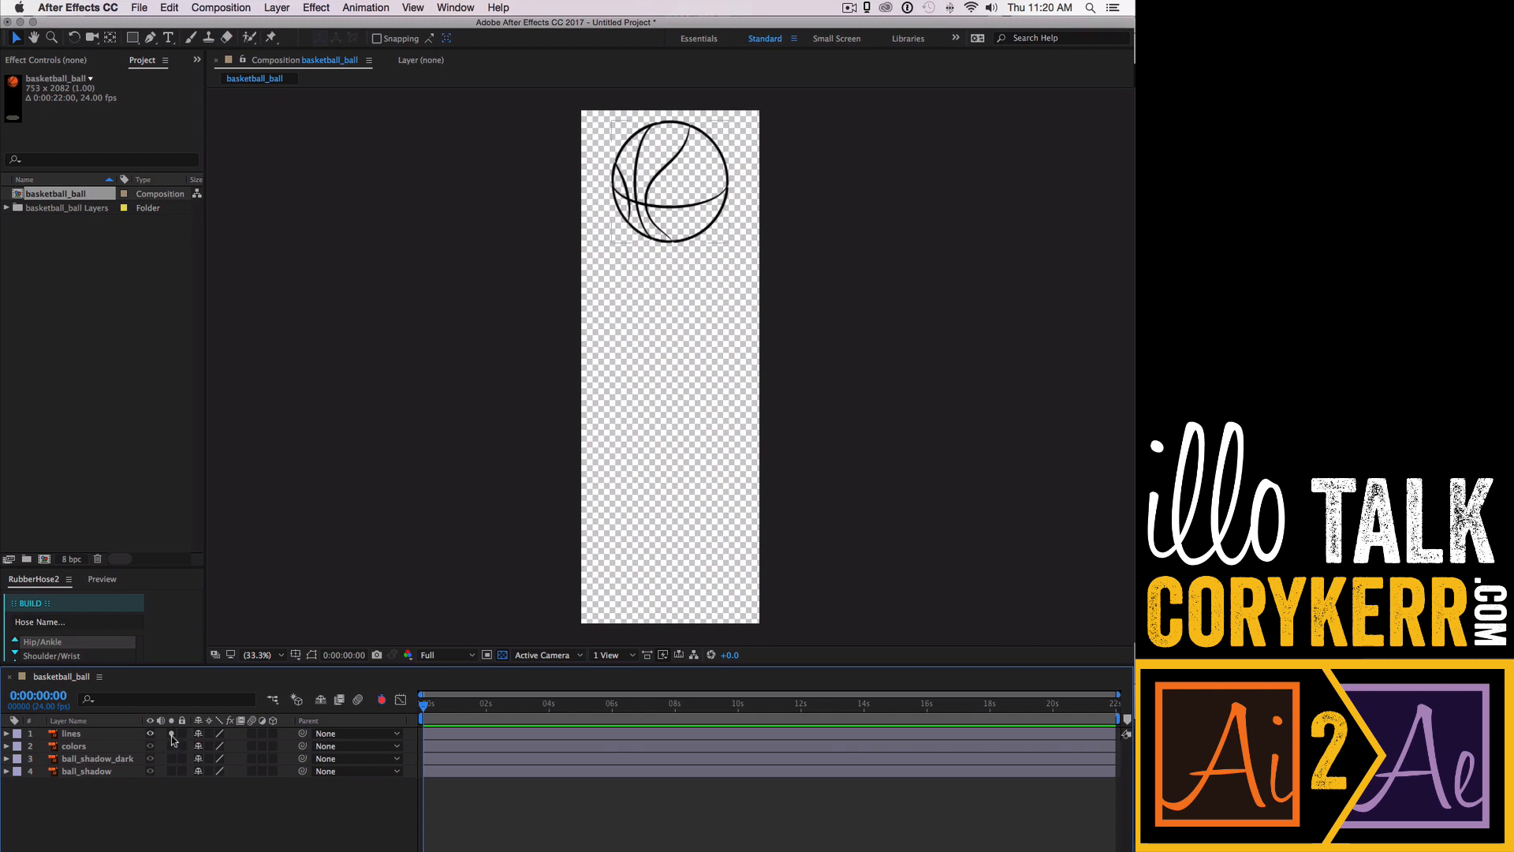
left_click(172, 734)
left_click(172, 745)
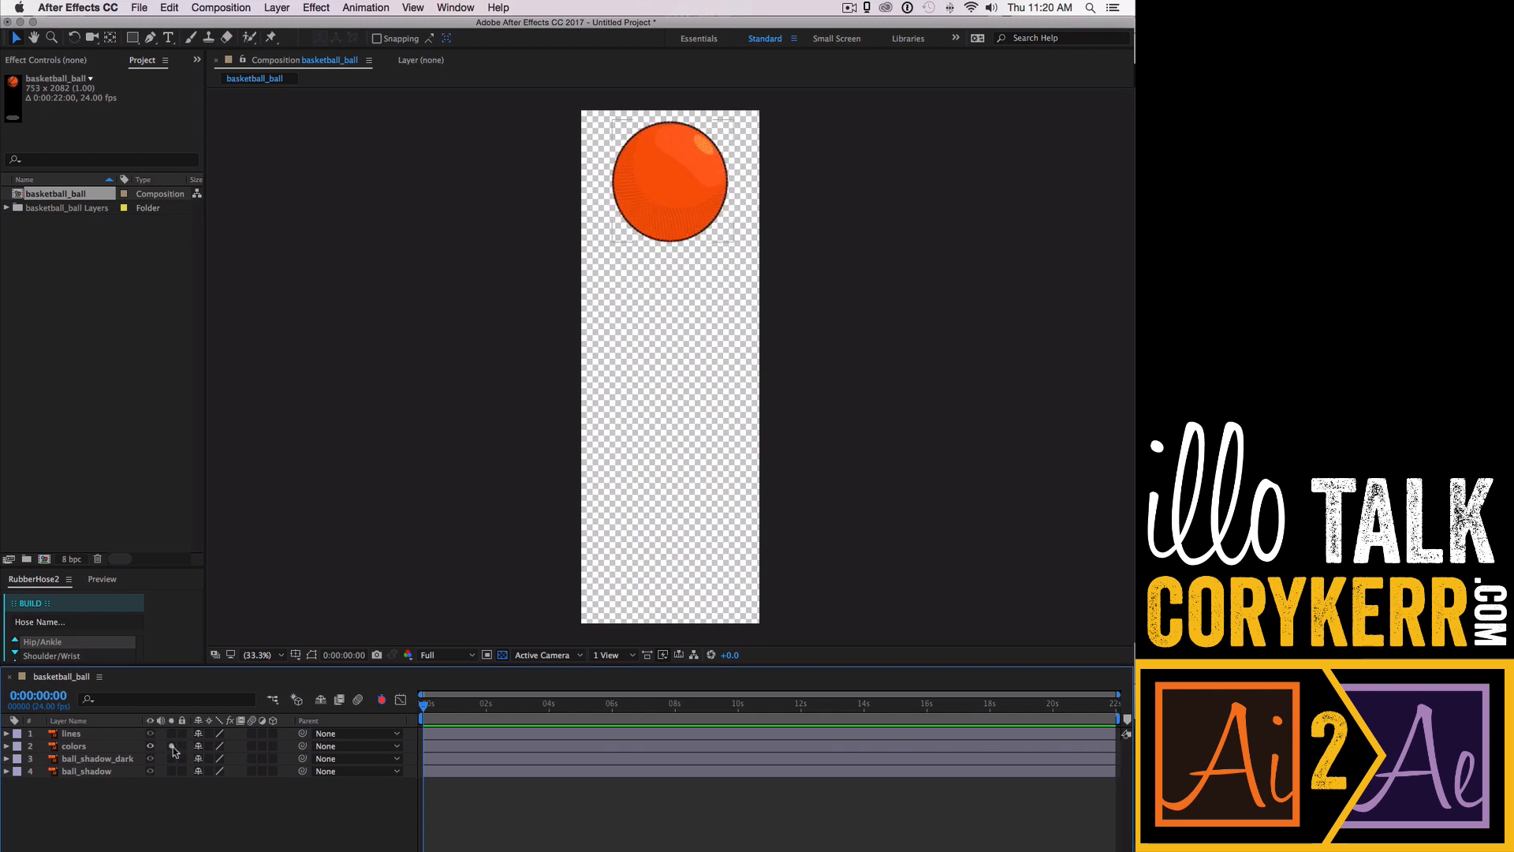
left_click(172, 746)
left_click(172, 759)
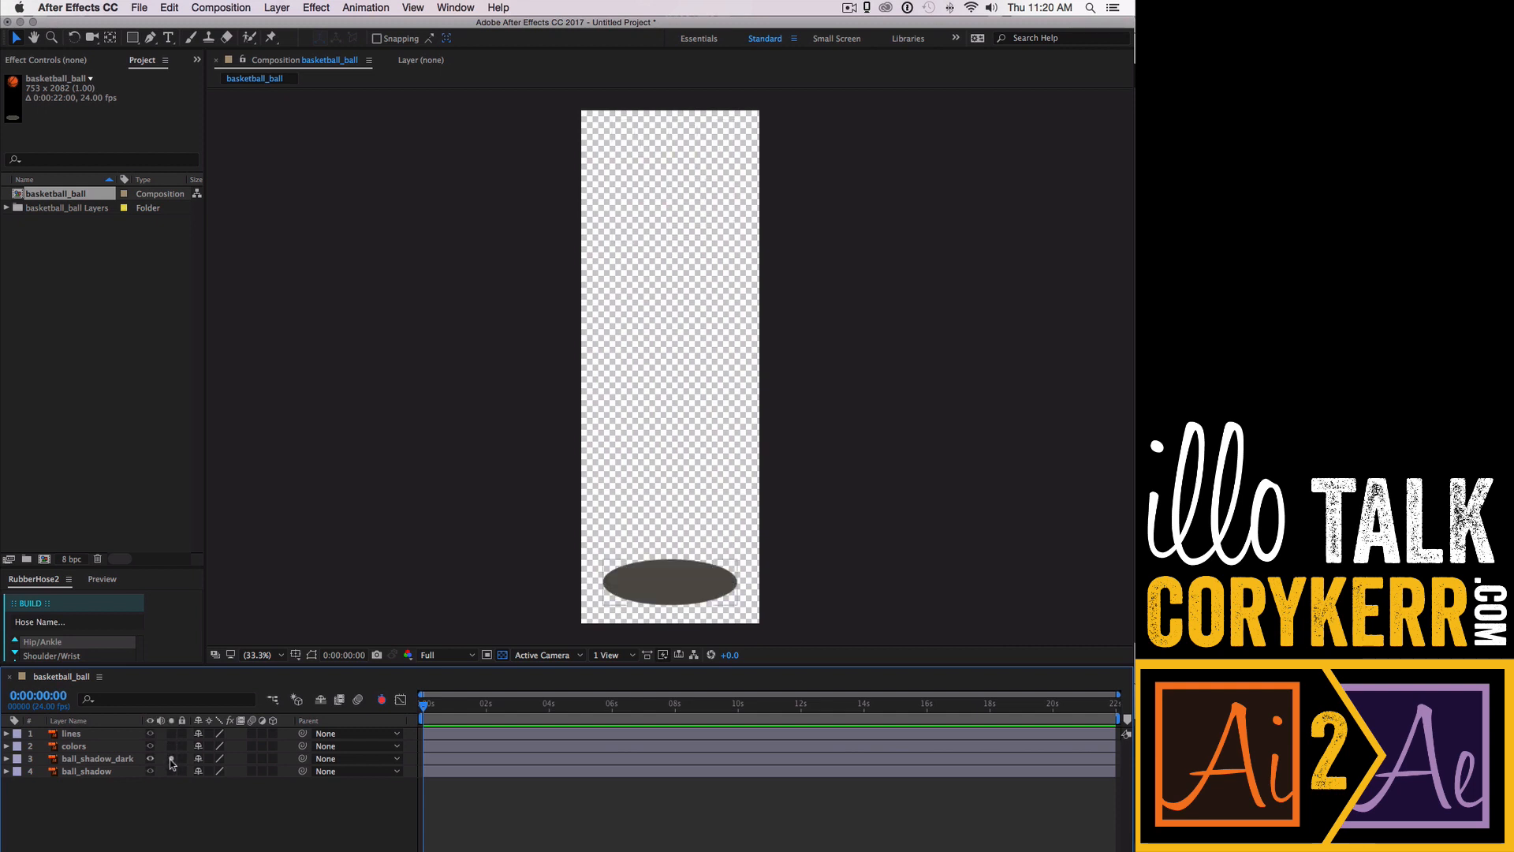
left_click(172, 758)
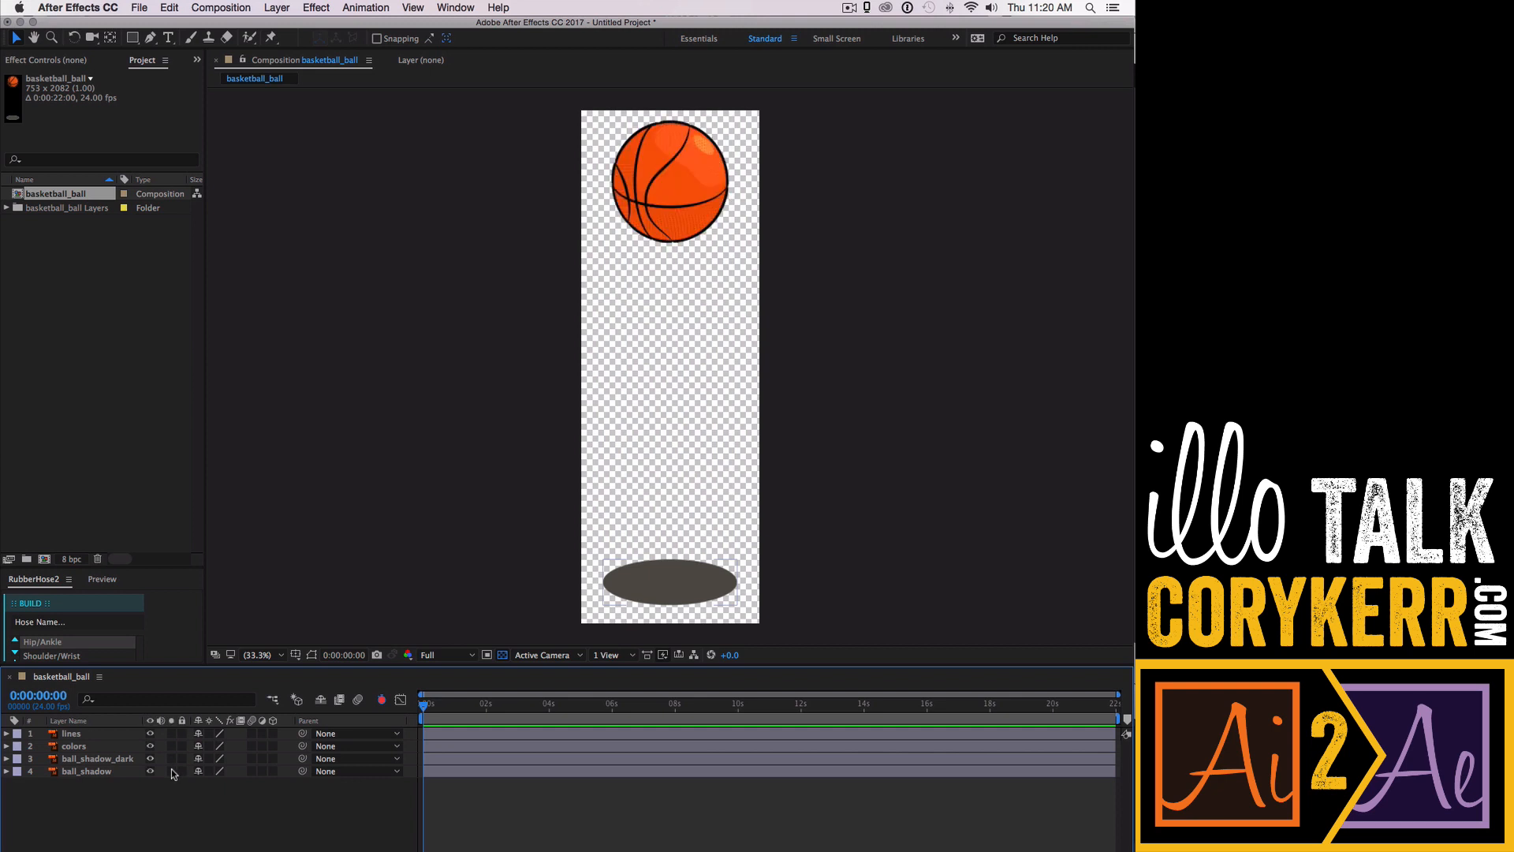
left_click(172, 771)
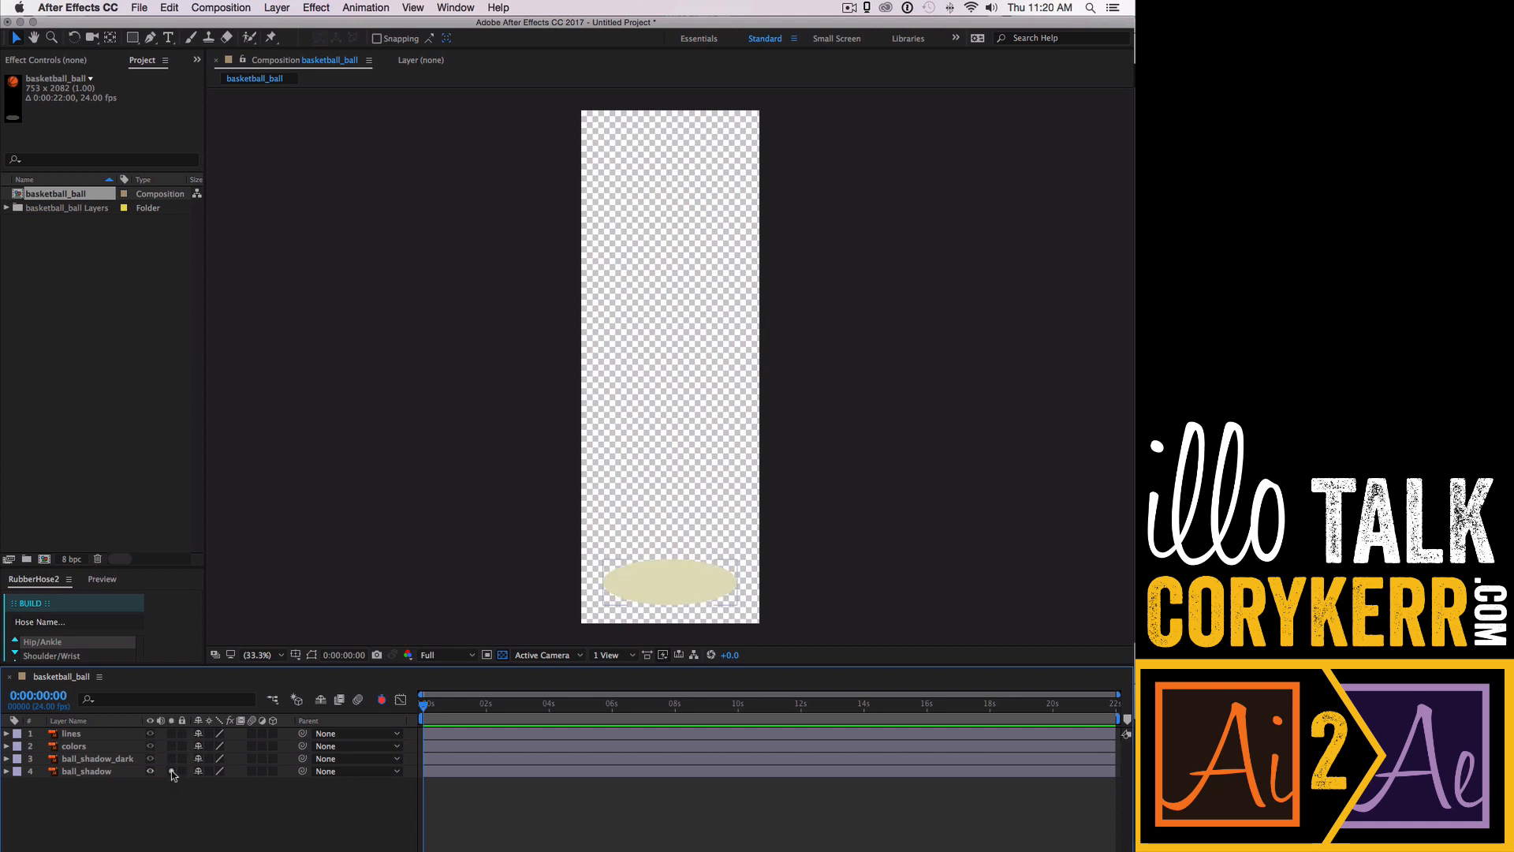
left_click(172, 771)
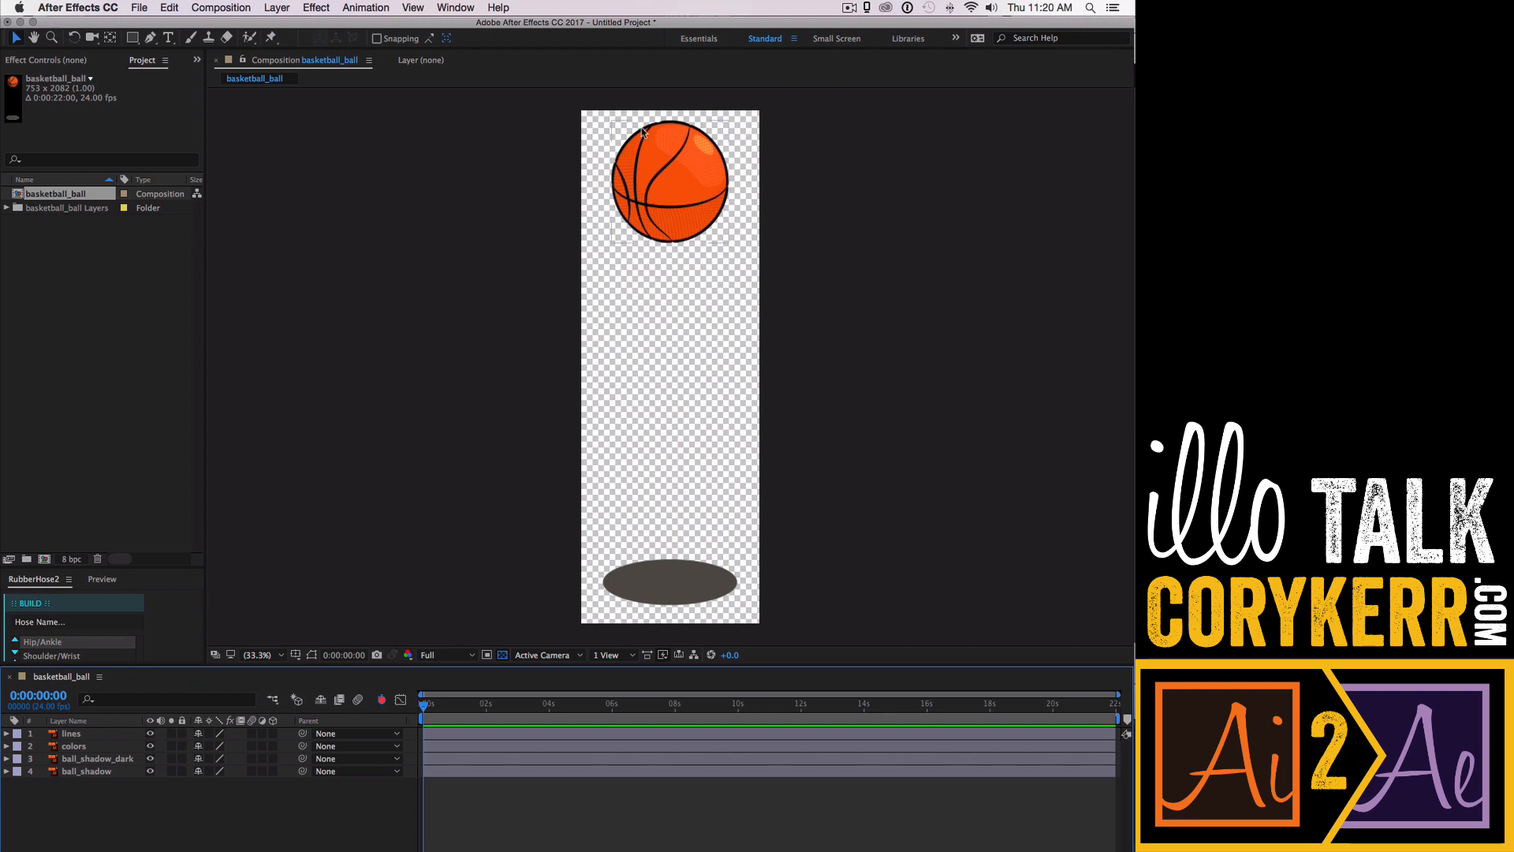
- Pre-compose the lines and colors layers into a new composition named ball_spin
left_click(107, 735)
left_click(111, 753, "shift")
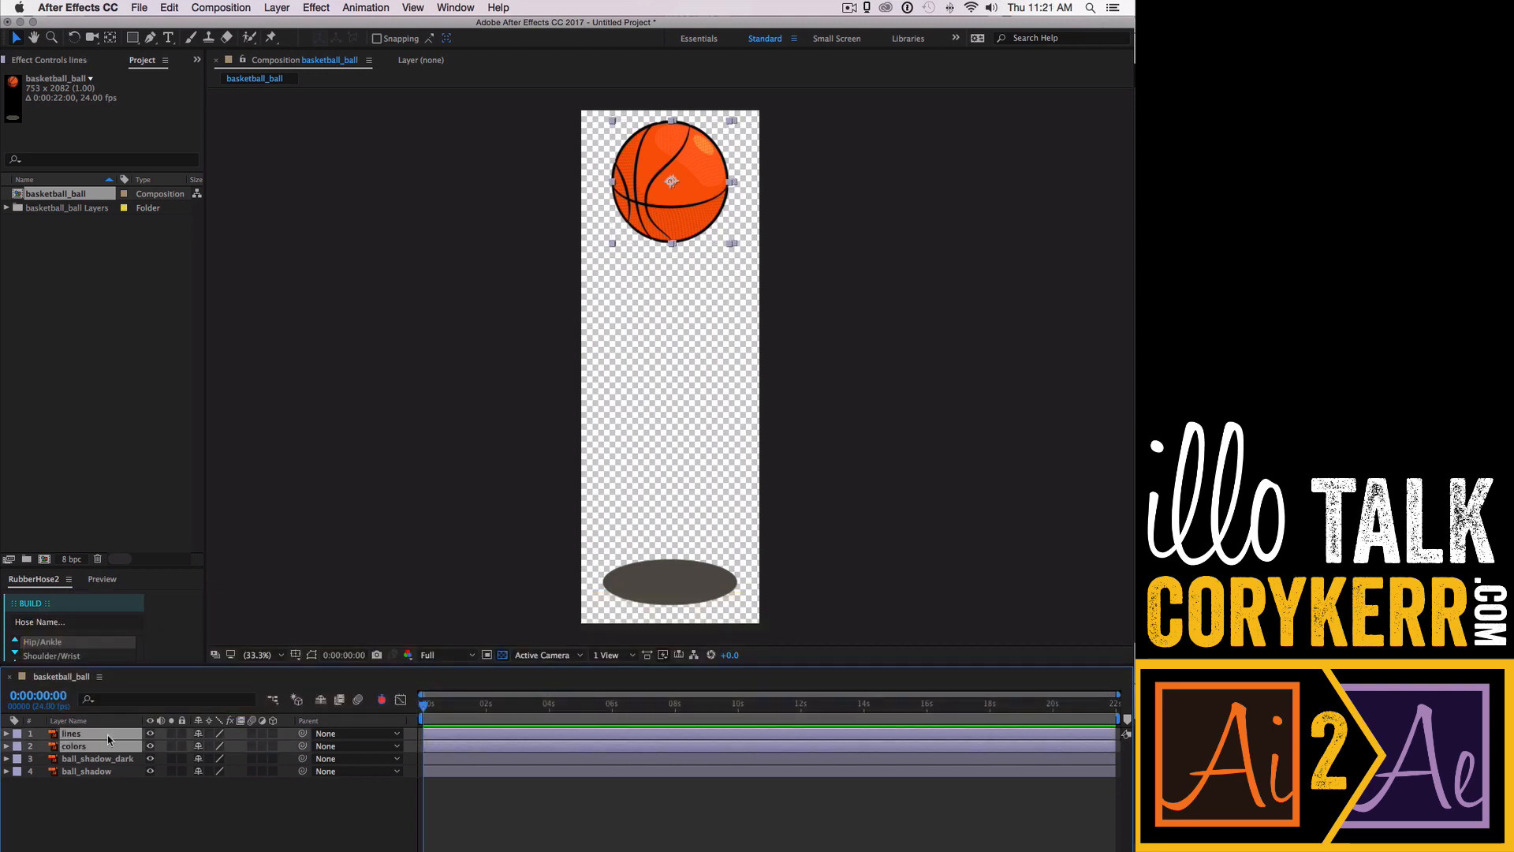
right_click(108, 736)
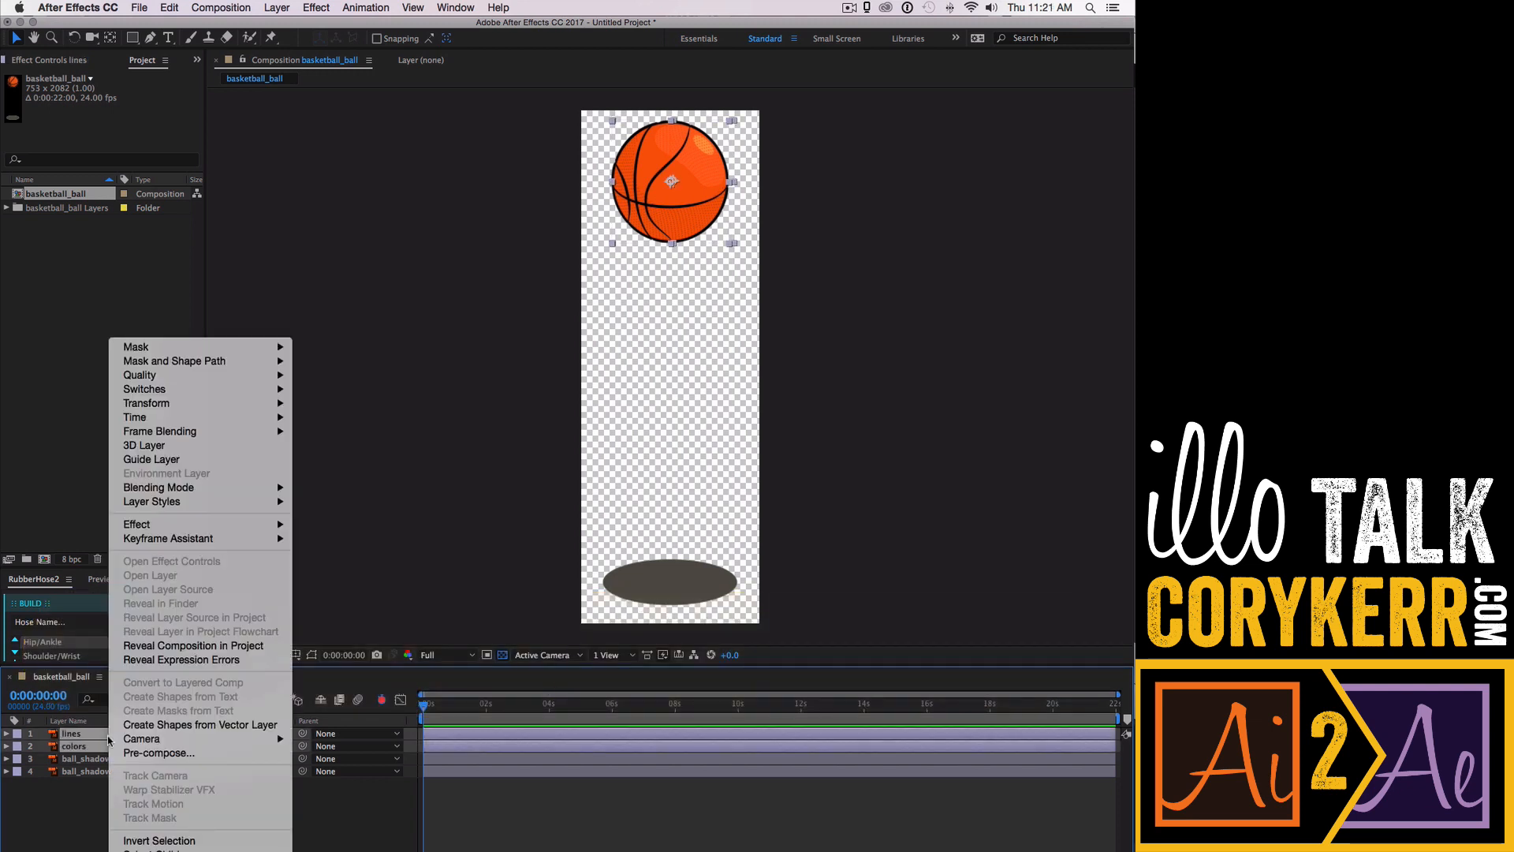
left_click(192, 755)
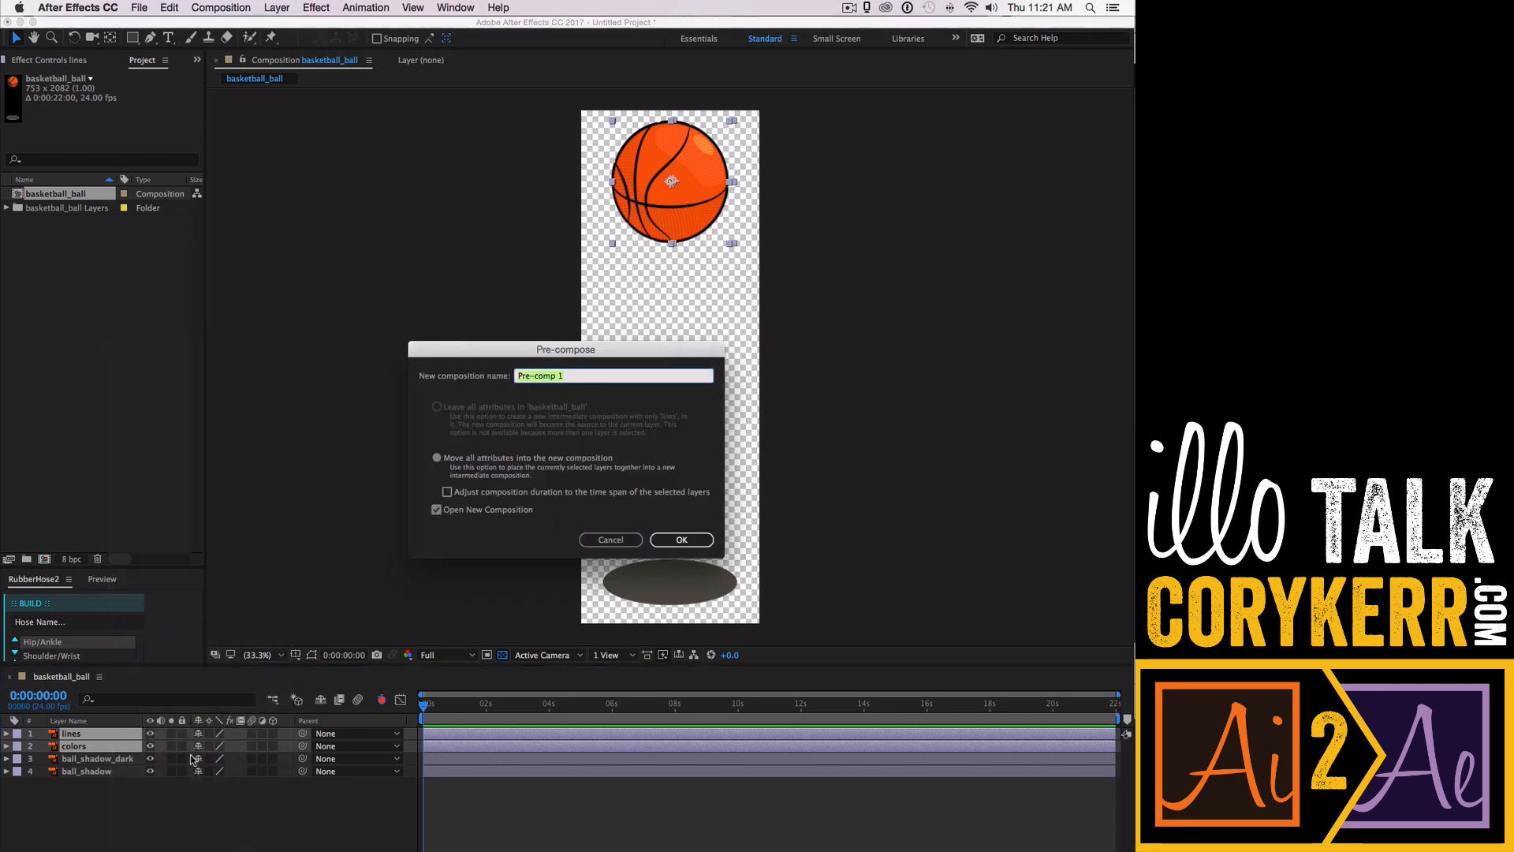
type("ball")
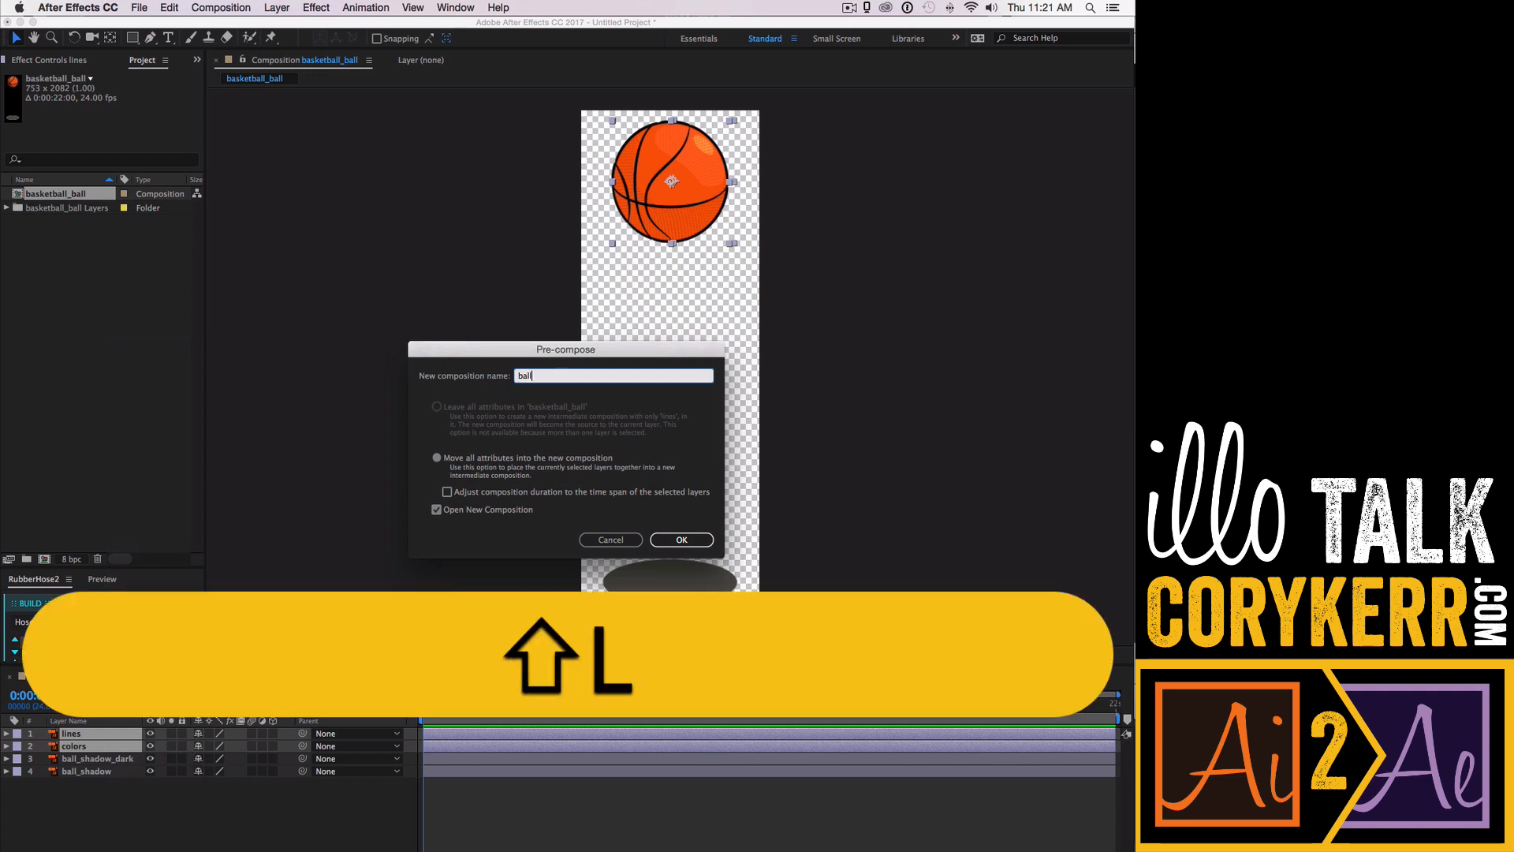
type("_spin")
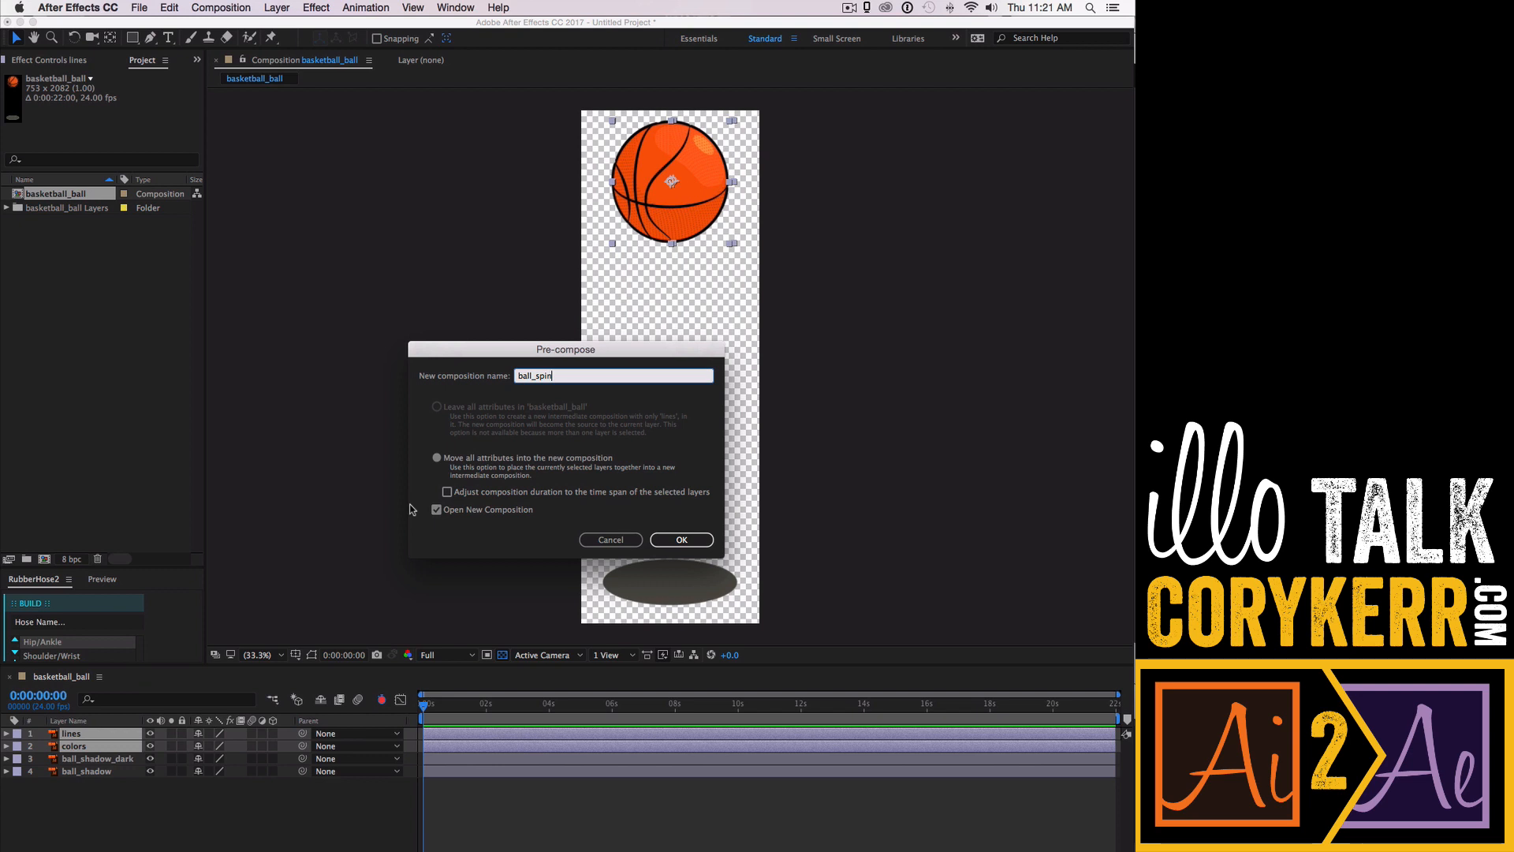
left_click(676, 541)
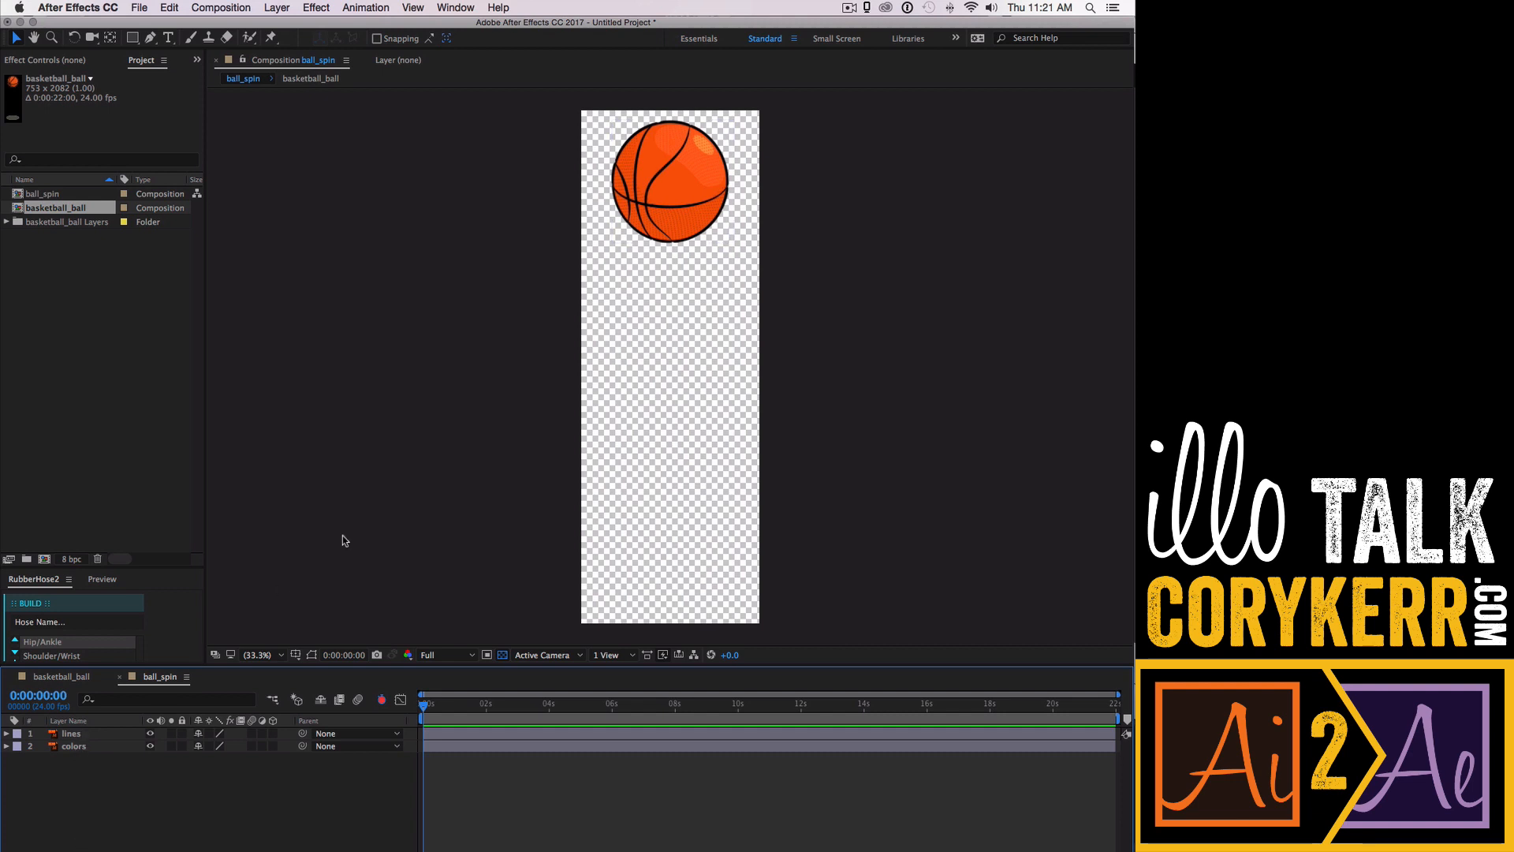
- Set the ball_spin composition's frame rate to 30 fps and its background color to white
key("z")
left_click_drag(561, 266, 781, 111)
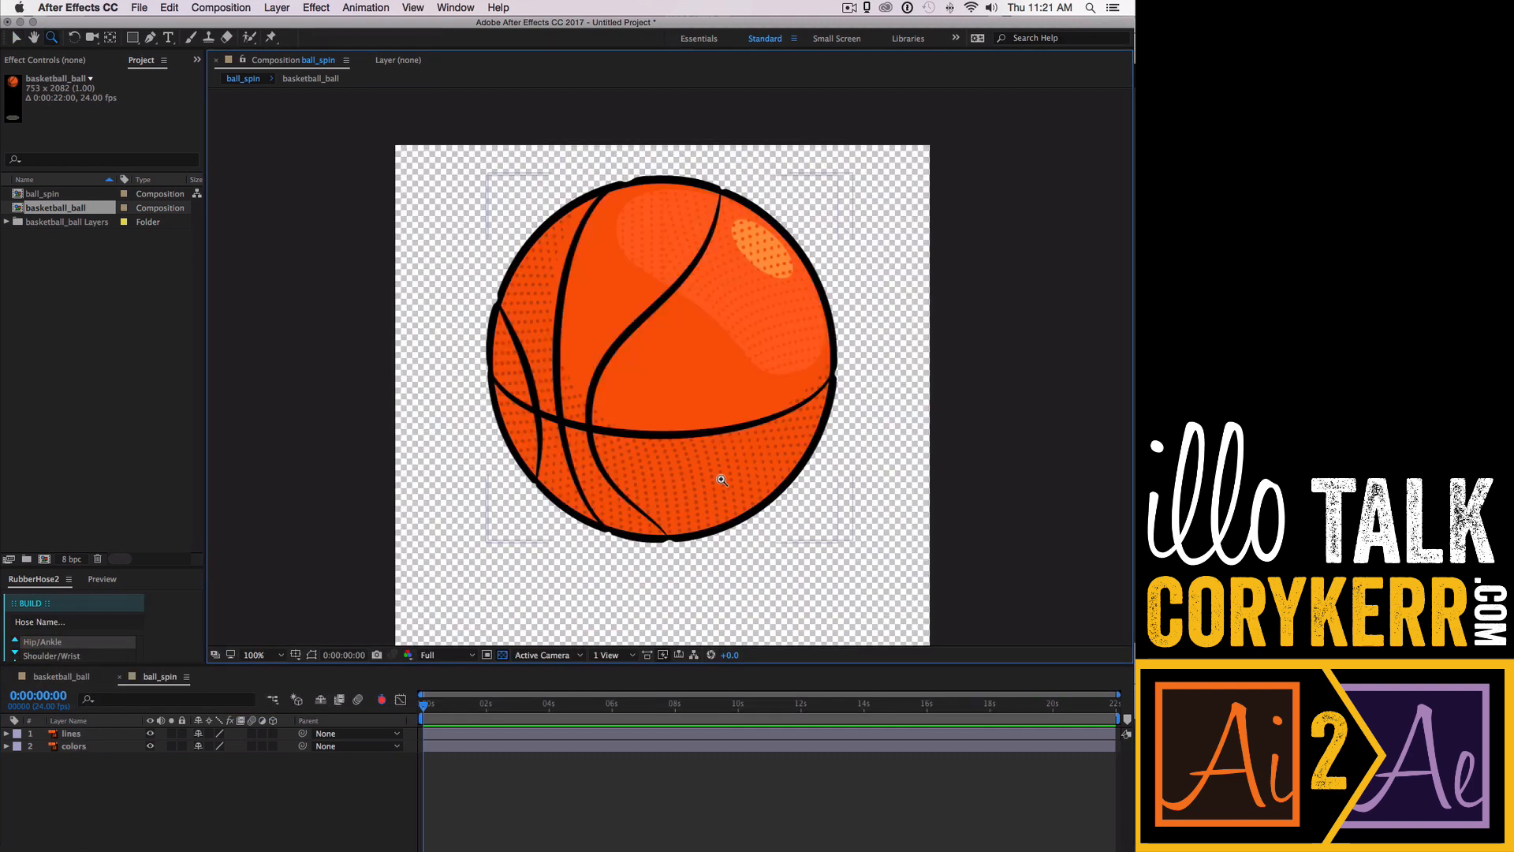
right_click(312, 560)
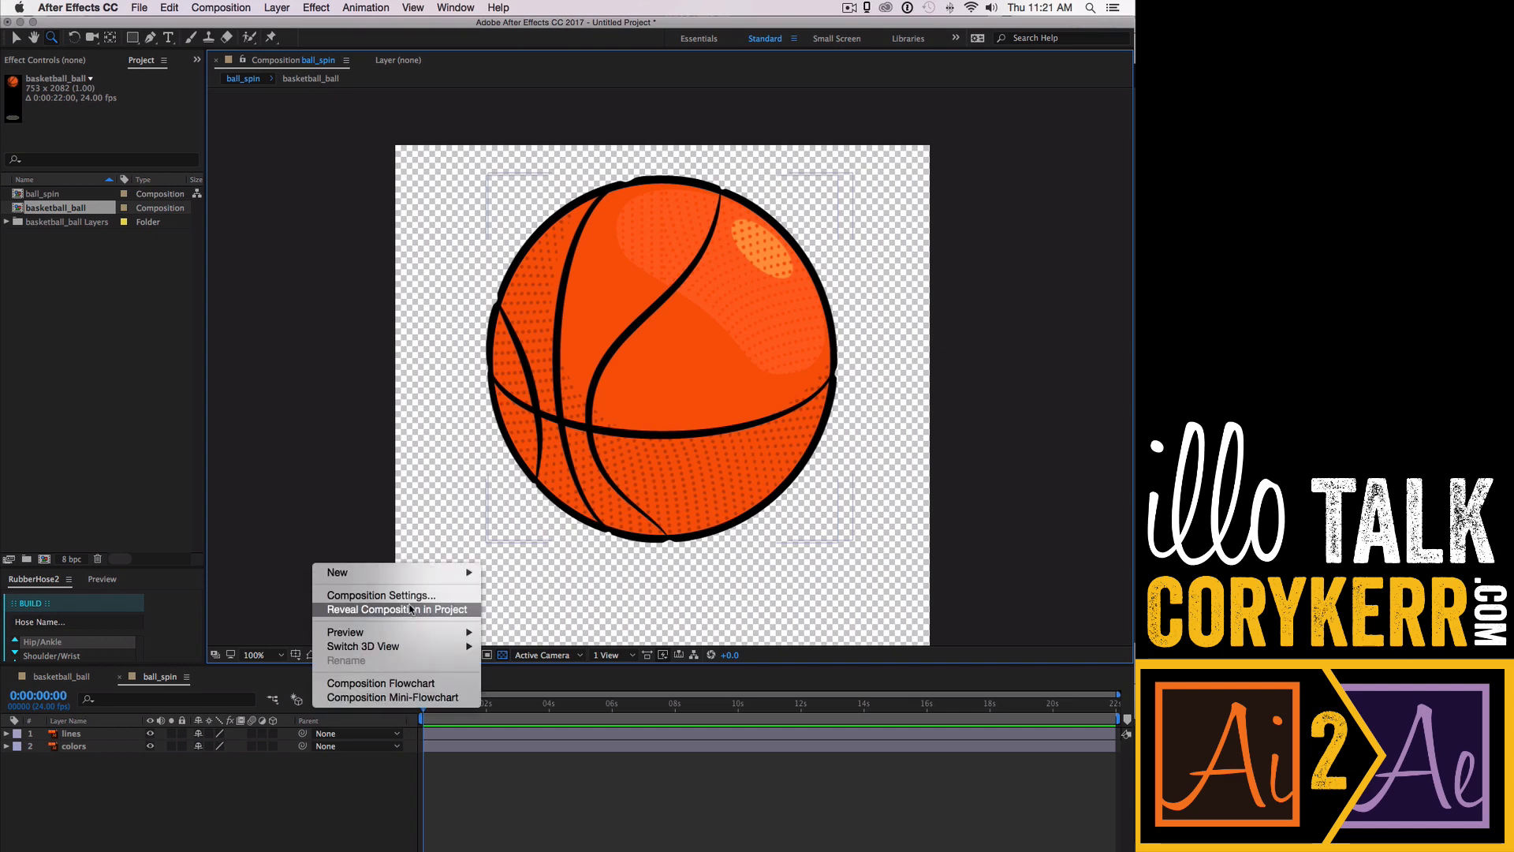
left_click(380, 596)
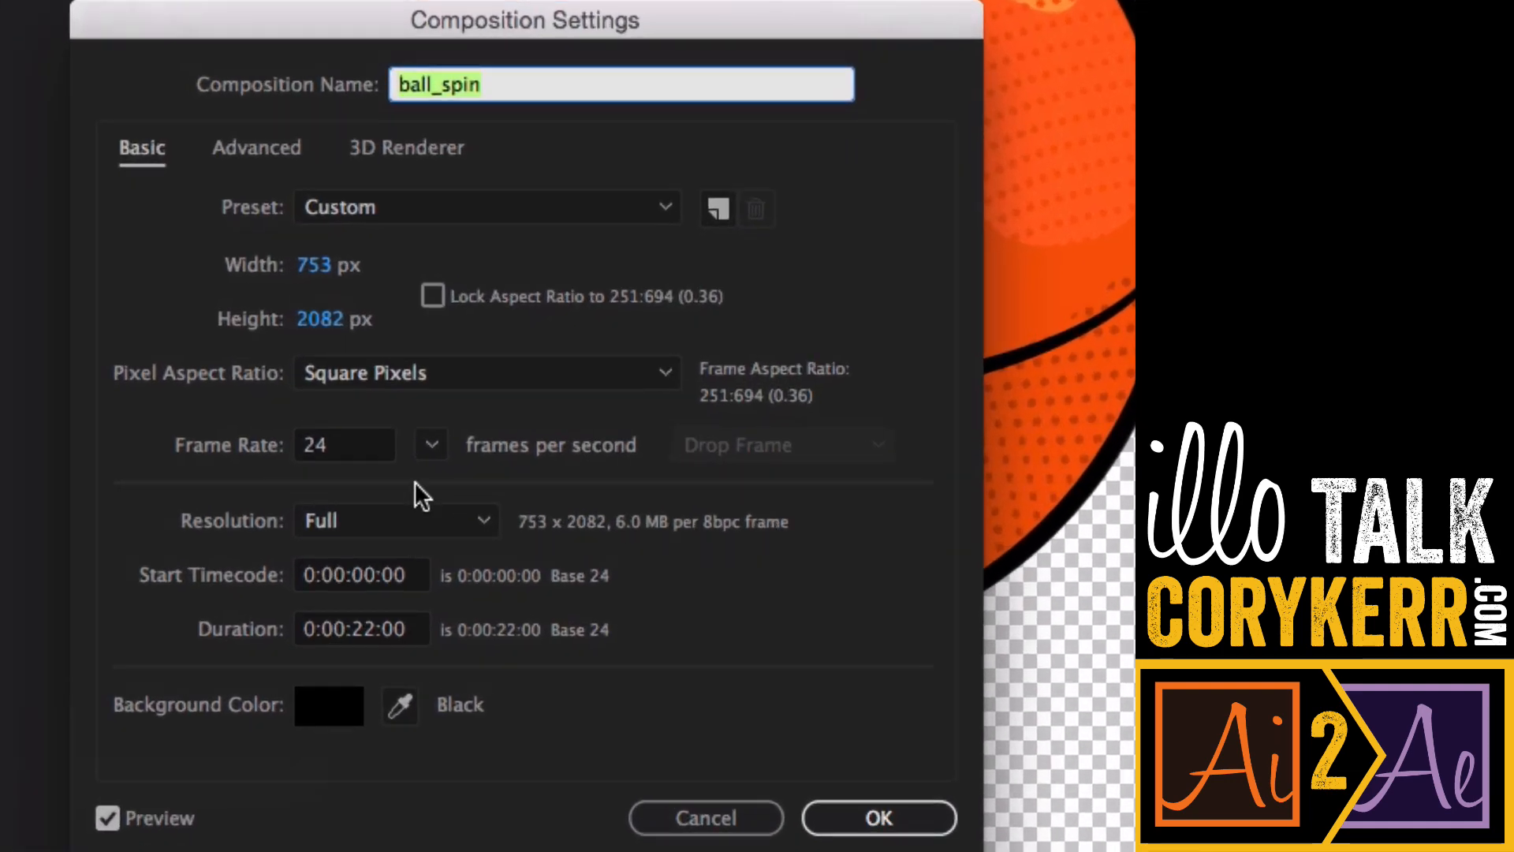
left_click(399, 451)
type("30")
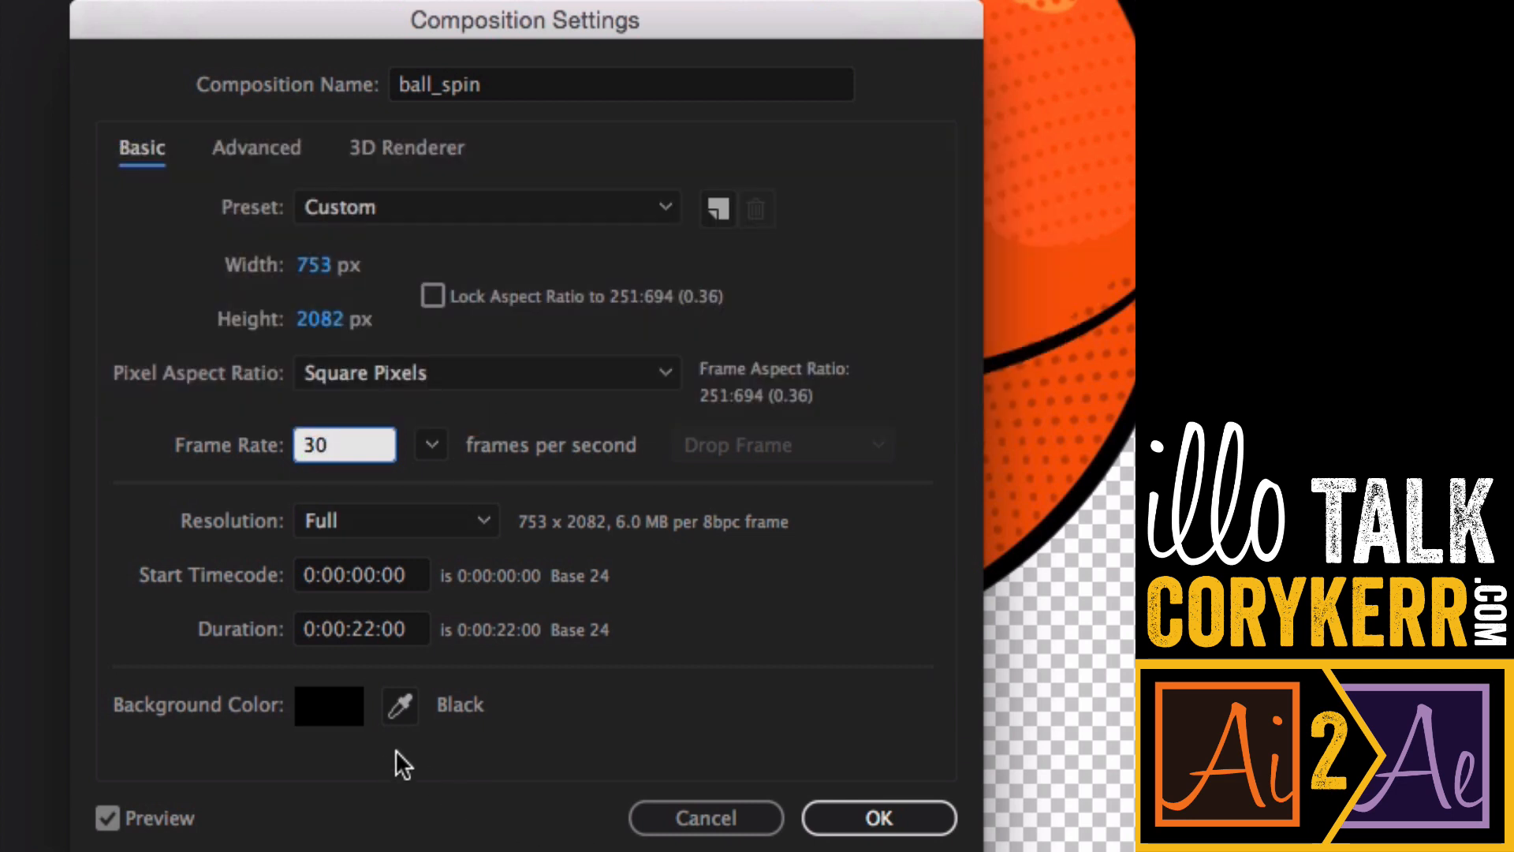
left_click(330, 713)
left_click_drag(584, 668, 683, 214)
left_click(859, 234)
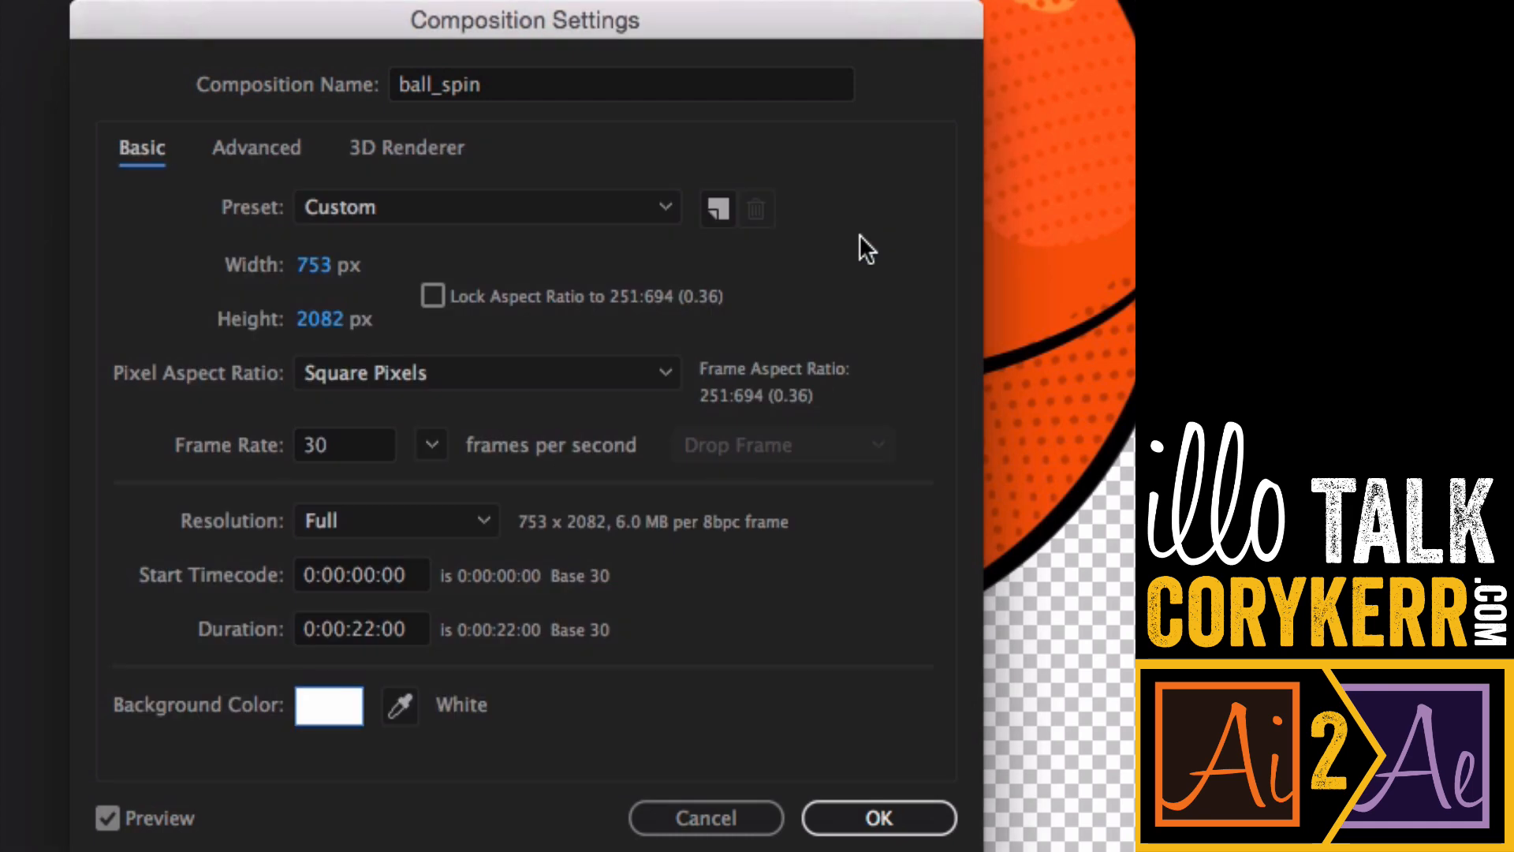
left_click(872, 816)
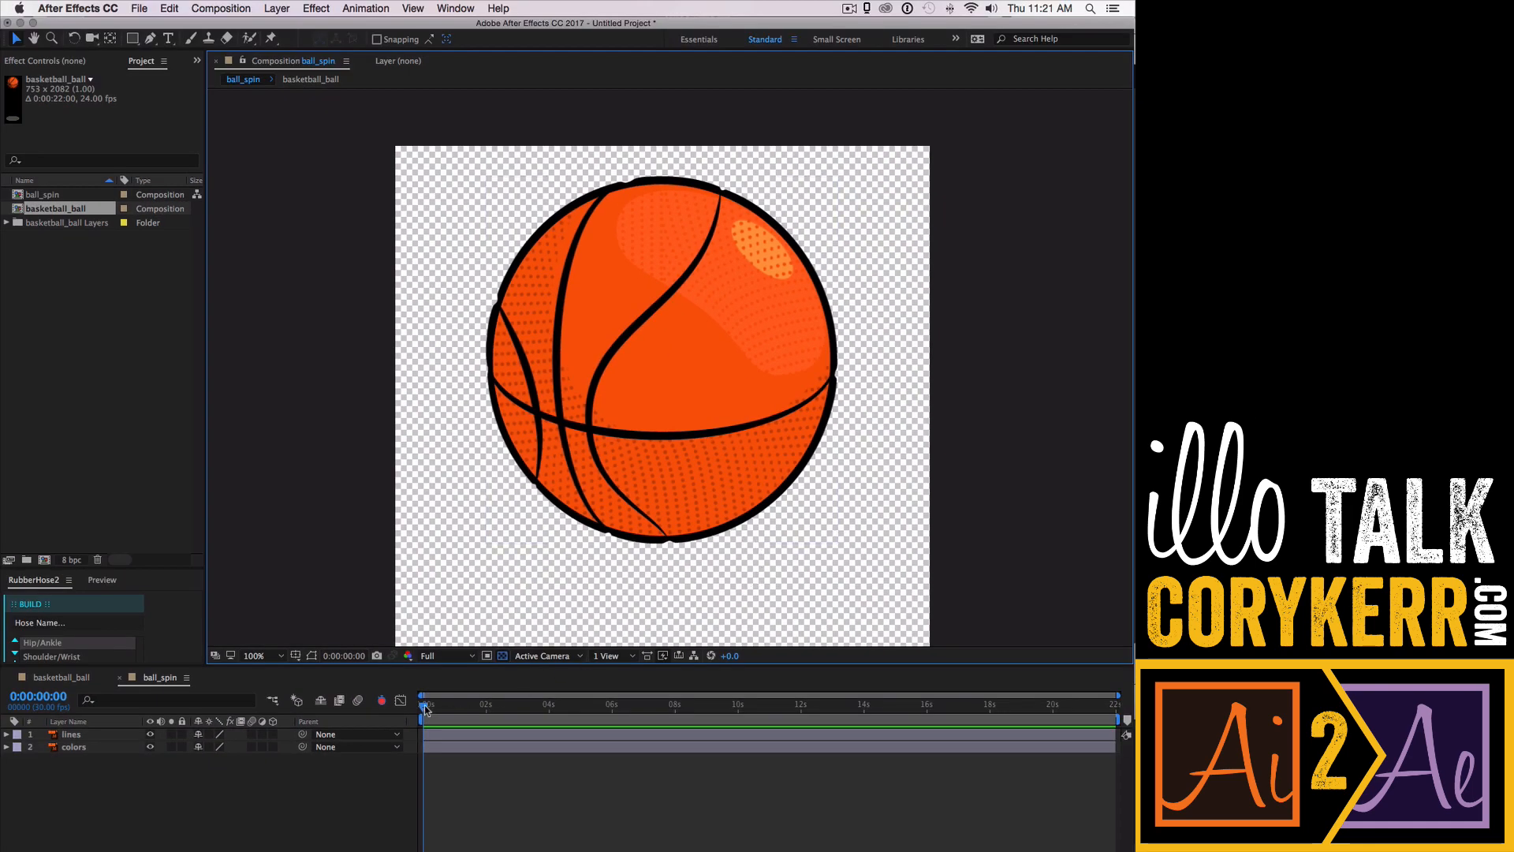
- Keyframe the lines layer's Rotation at the start and at 8 seconds with 4 full revolutions
mouse_move(426, 709)
left_mouse_down()
mouse_move(916, 706)
mouse_move(424, 707)
left_mouse_up()
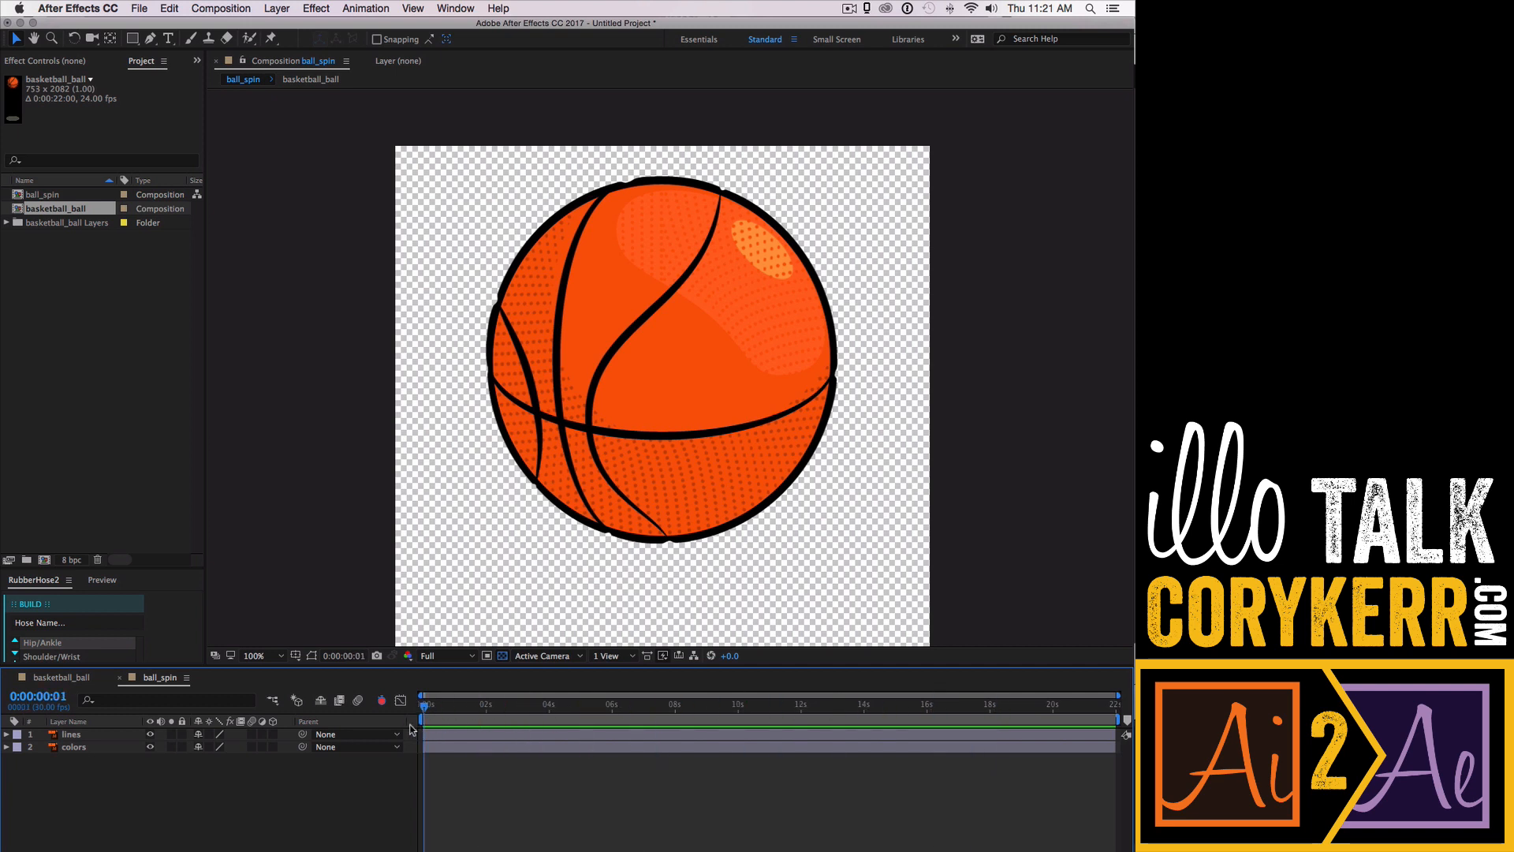
key("Home")
left_click(7, 735)
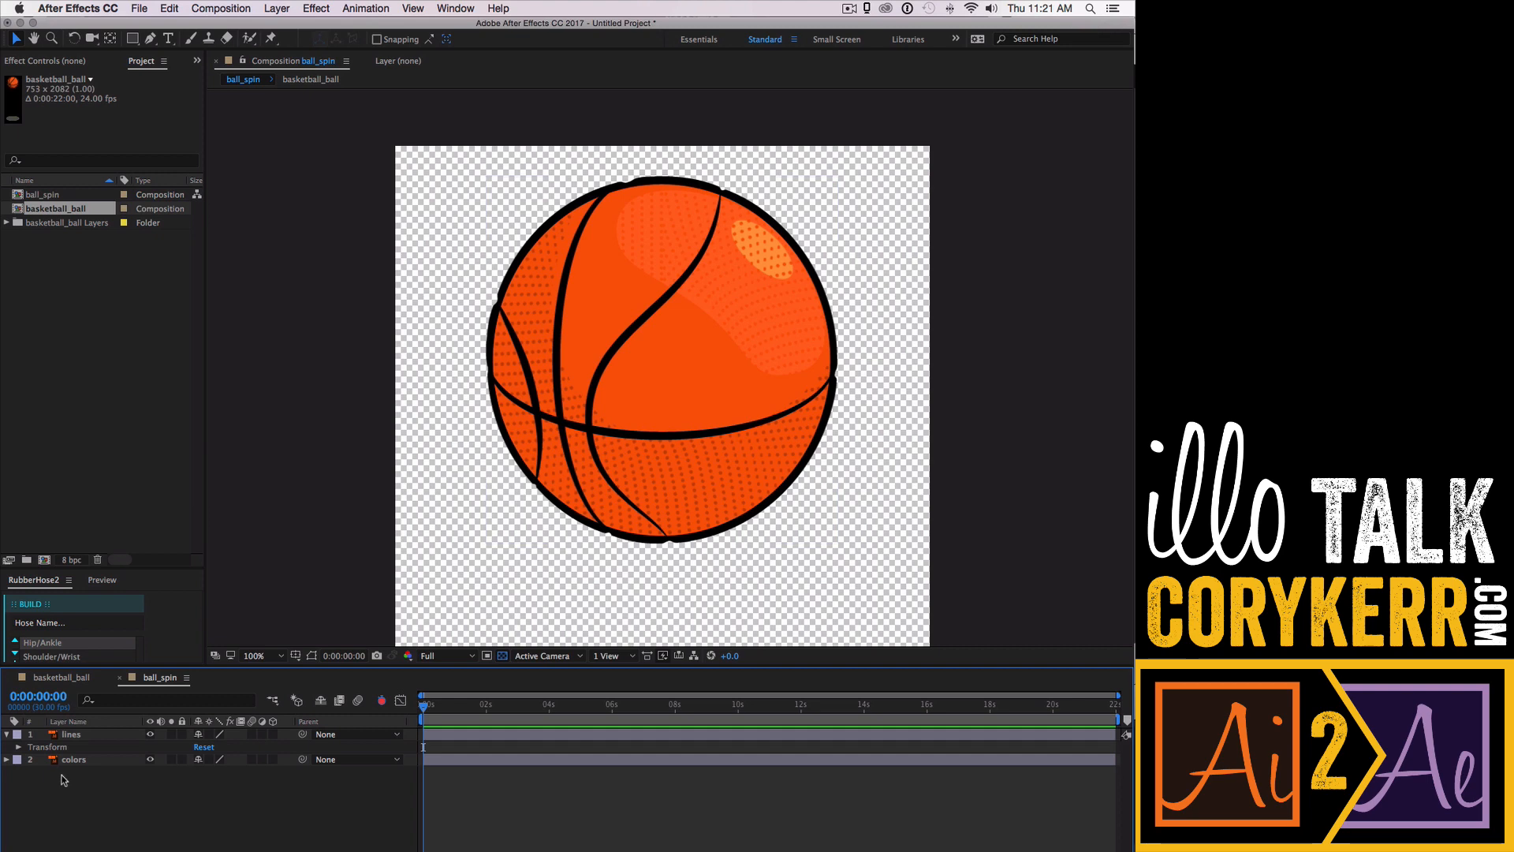
left_click(20, 748)
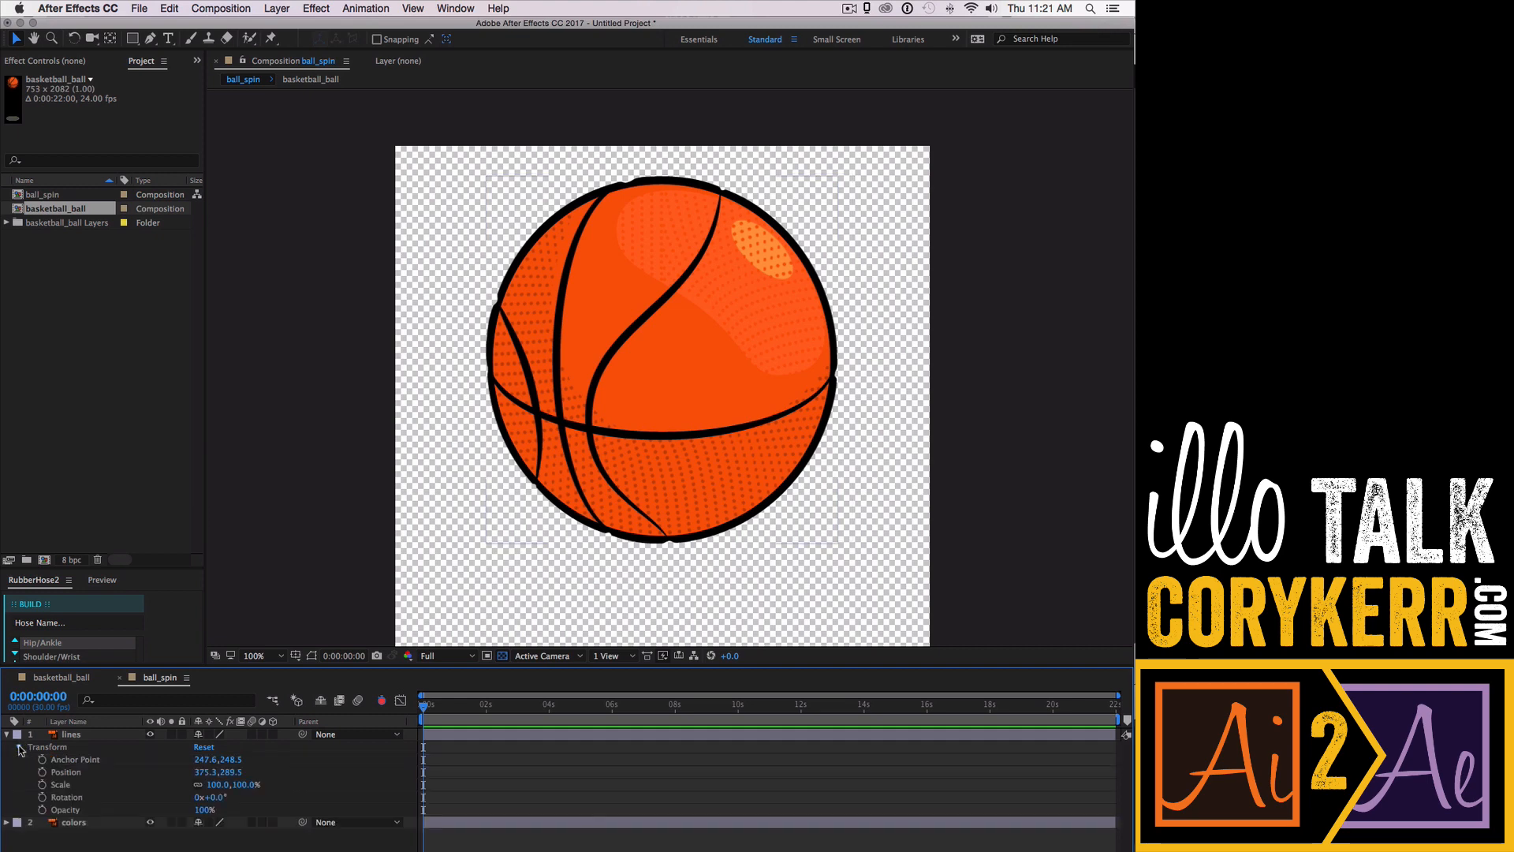
left_click(96, 801)
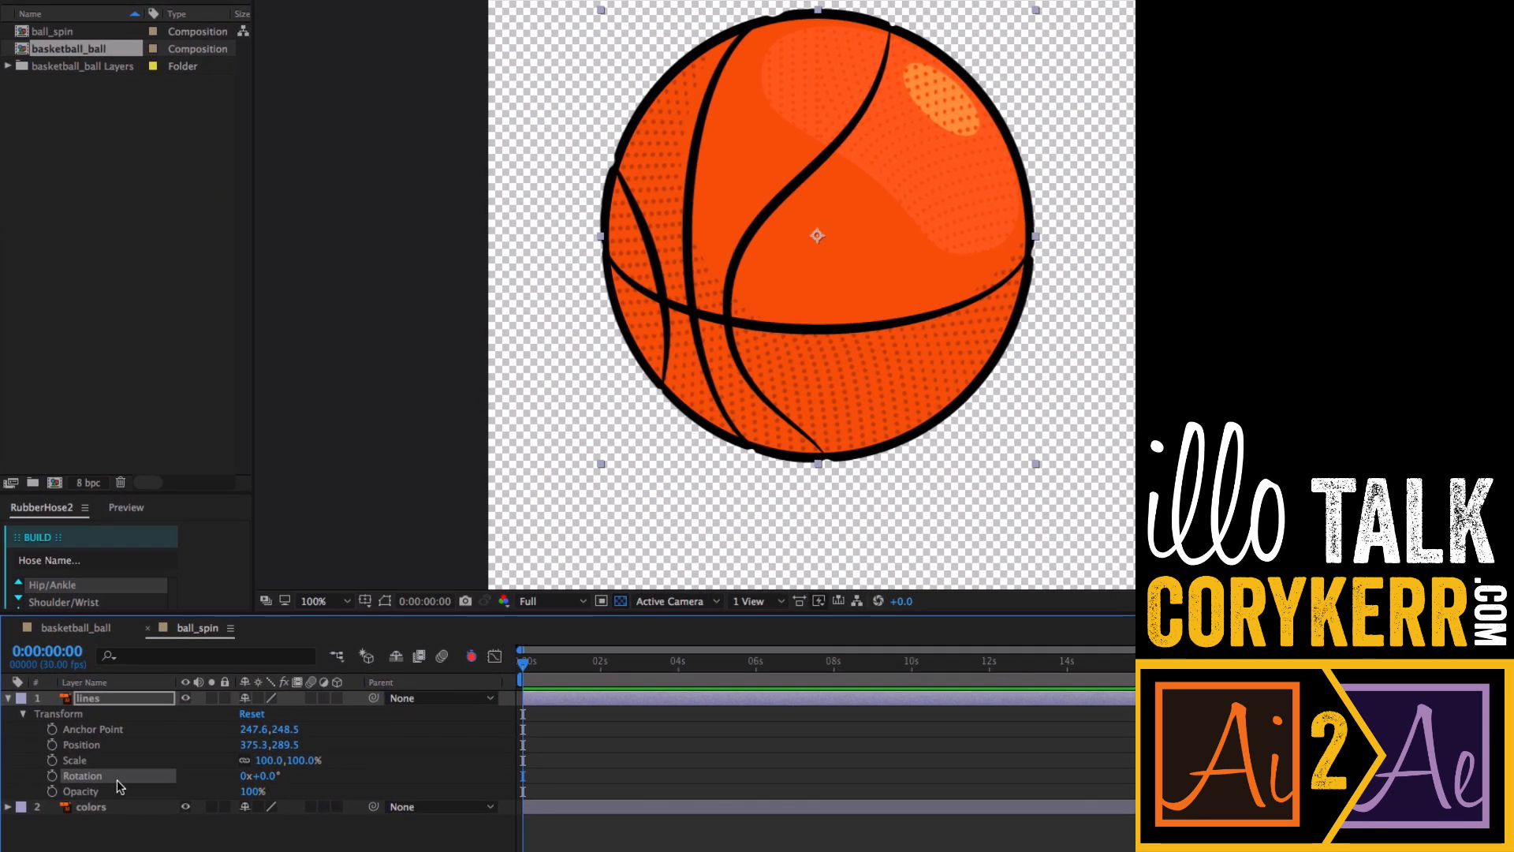
left_click(52, 776)
left_click_drag(541, 664, 836, 675)
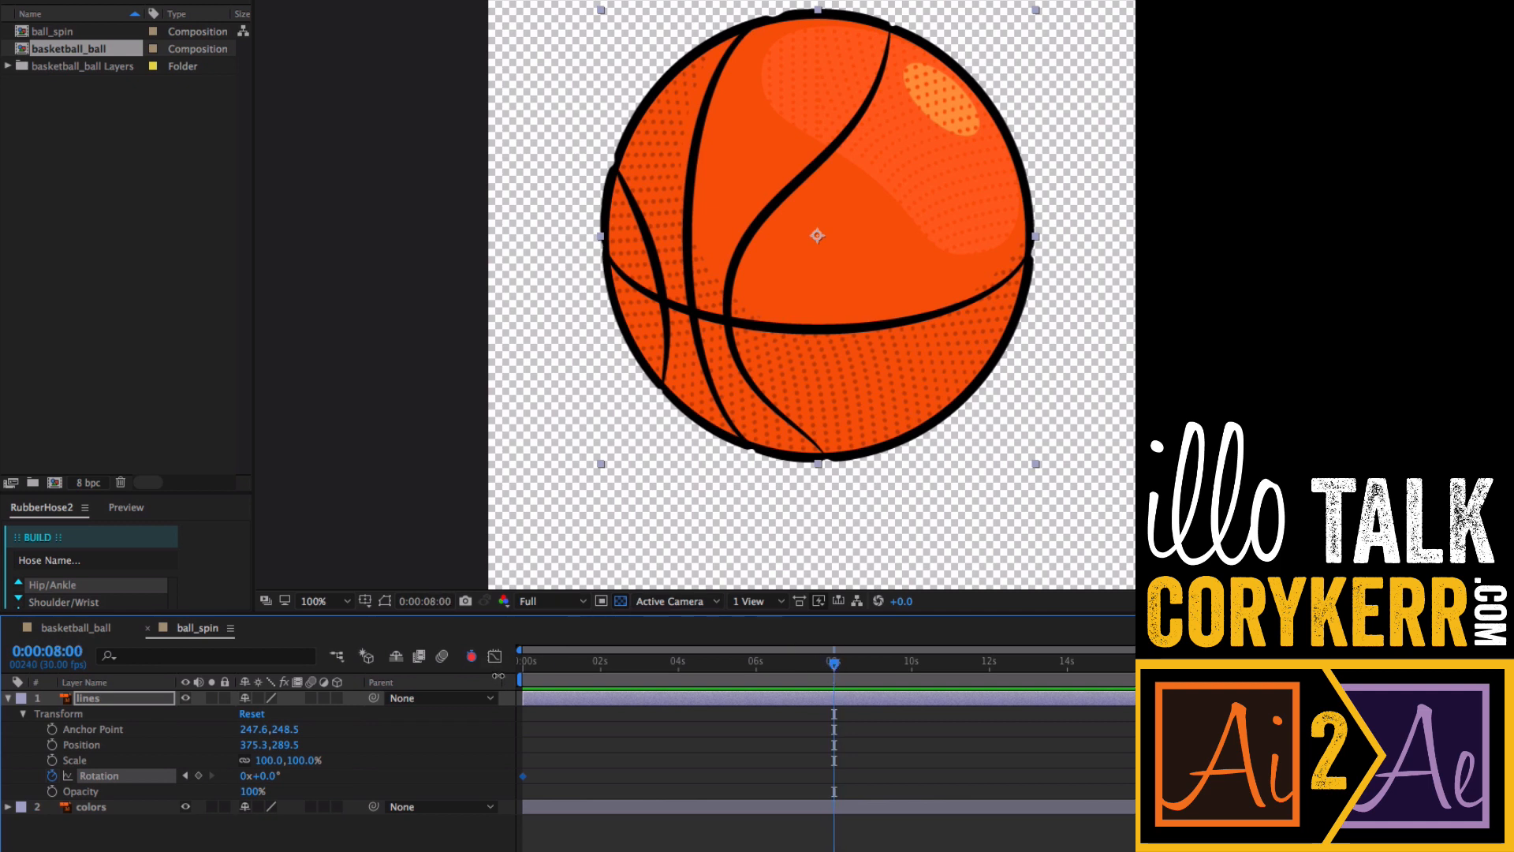
left_click(244, 779)
type("4")
key("Return")
- End the work area at 8 seconds and preview the spinning lines
left_click_drag(835, 670, 523, 667)
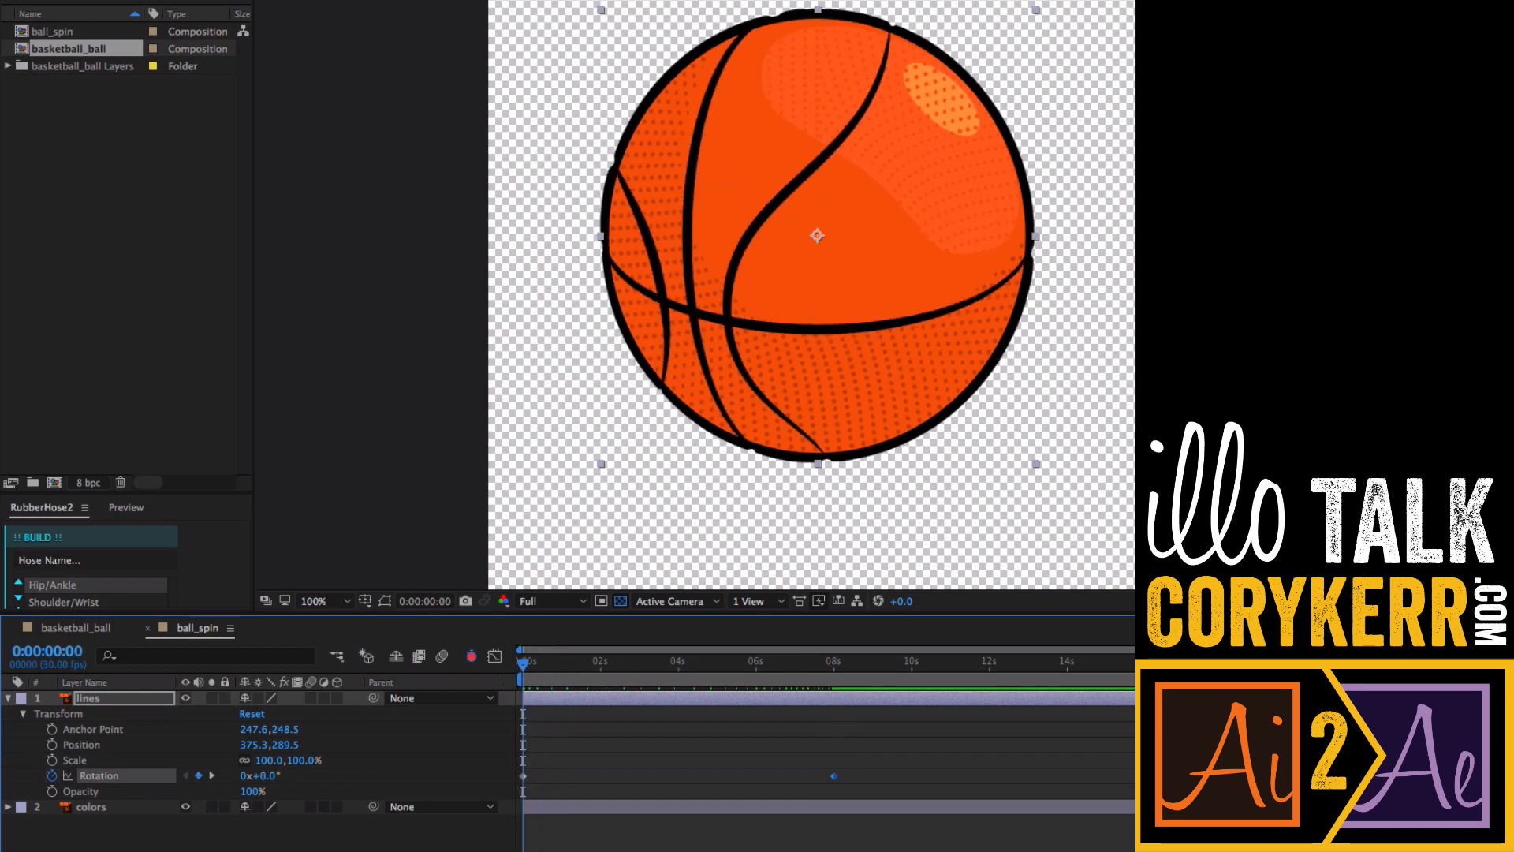
left_click_drag(1134, 678, 837, 678)
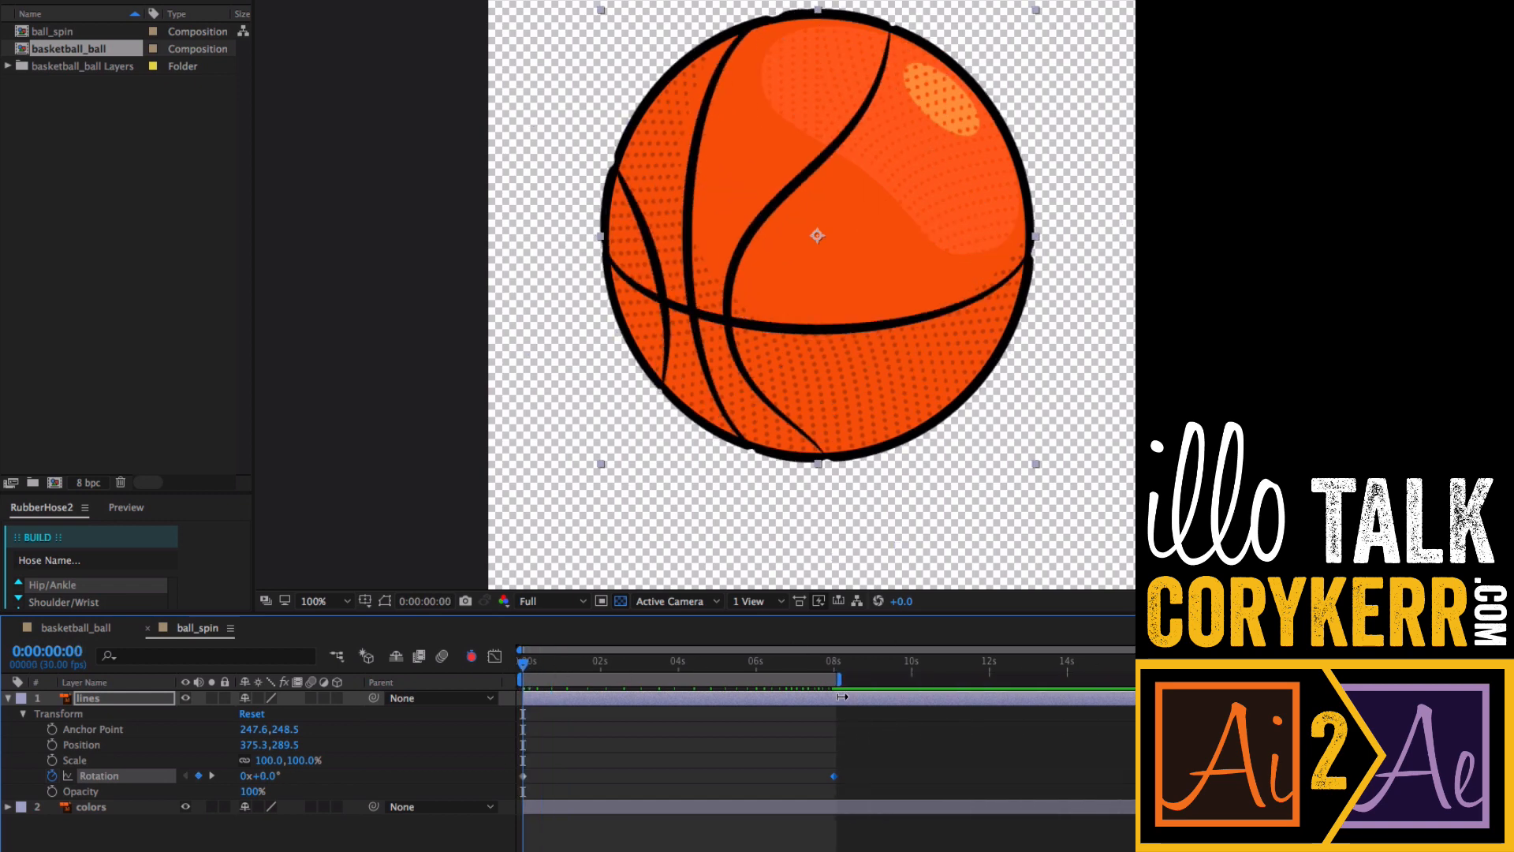
key("space")
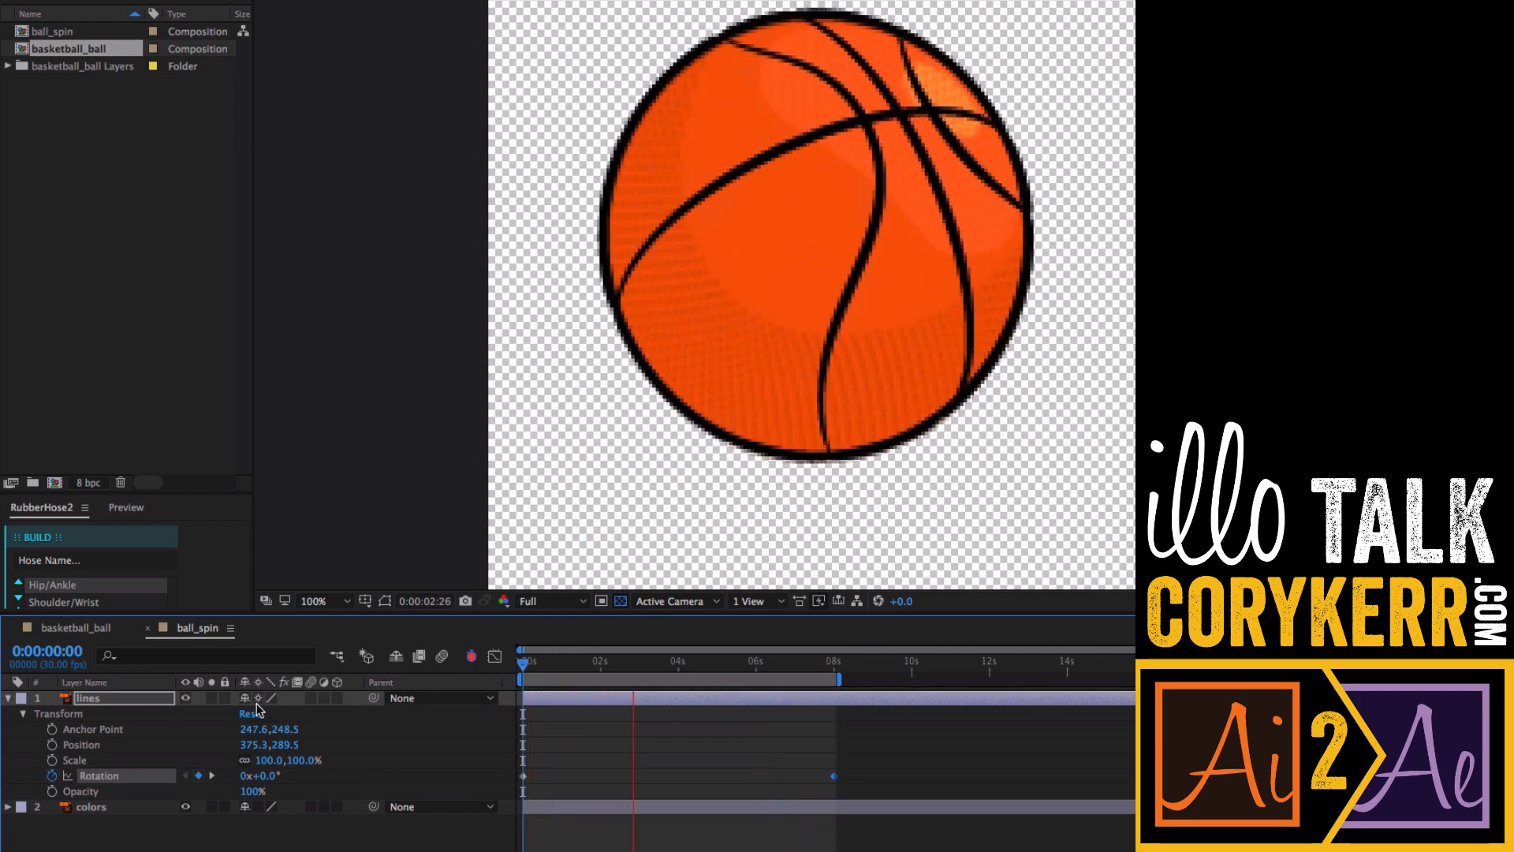
key("space")
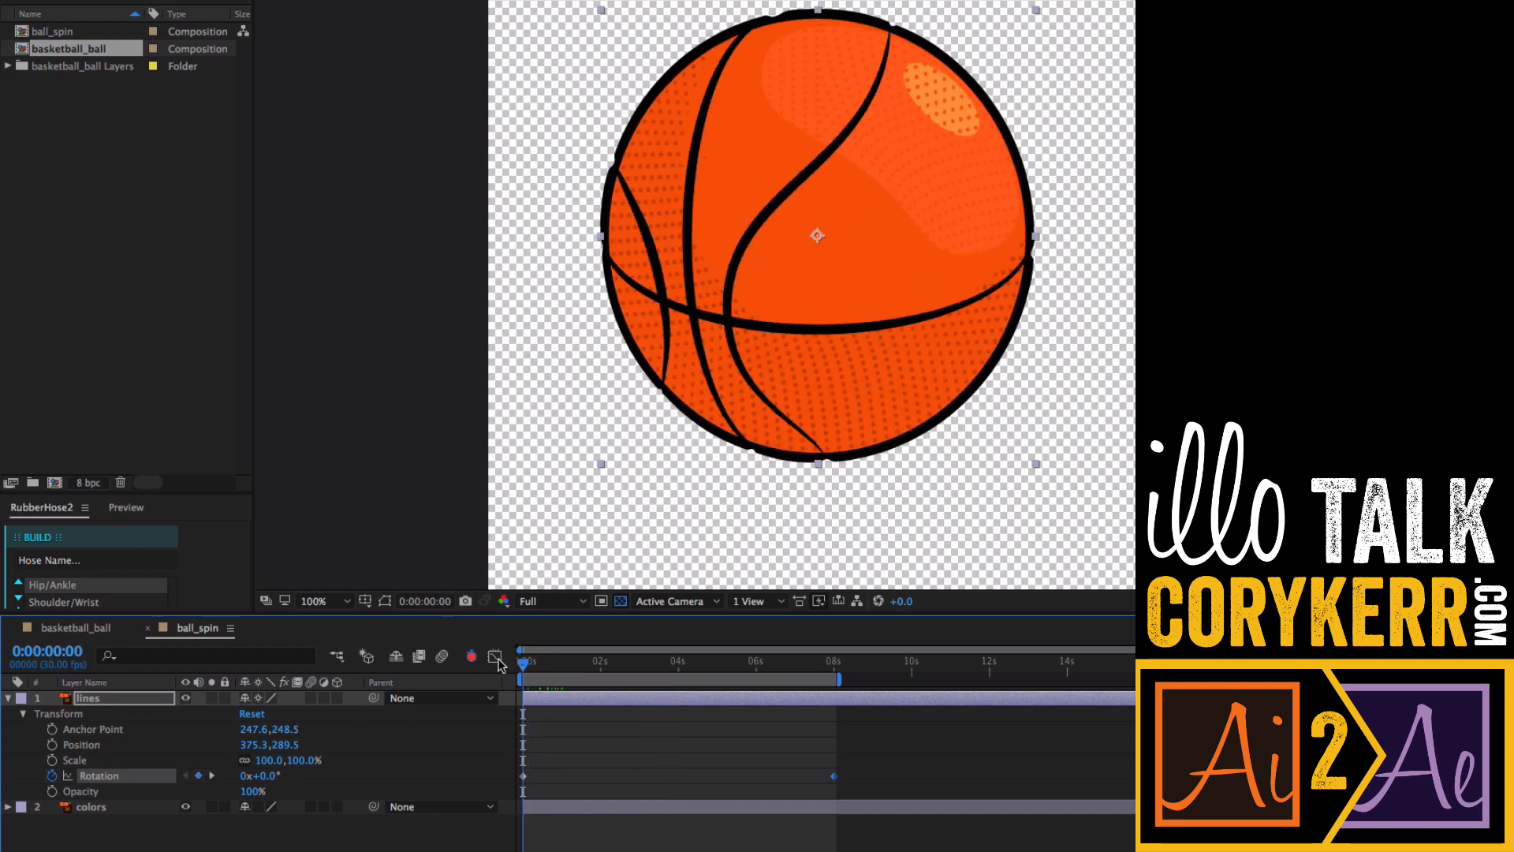
- Switch to the basketball_ball composition and rename it ball_bounce in the project
key("z")
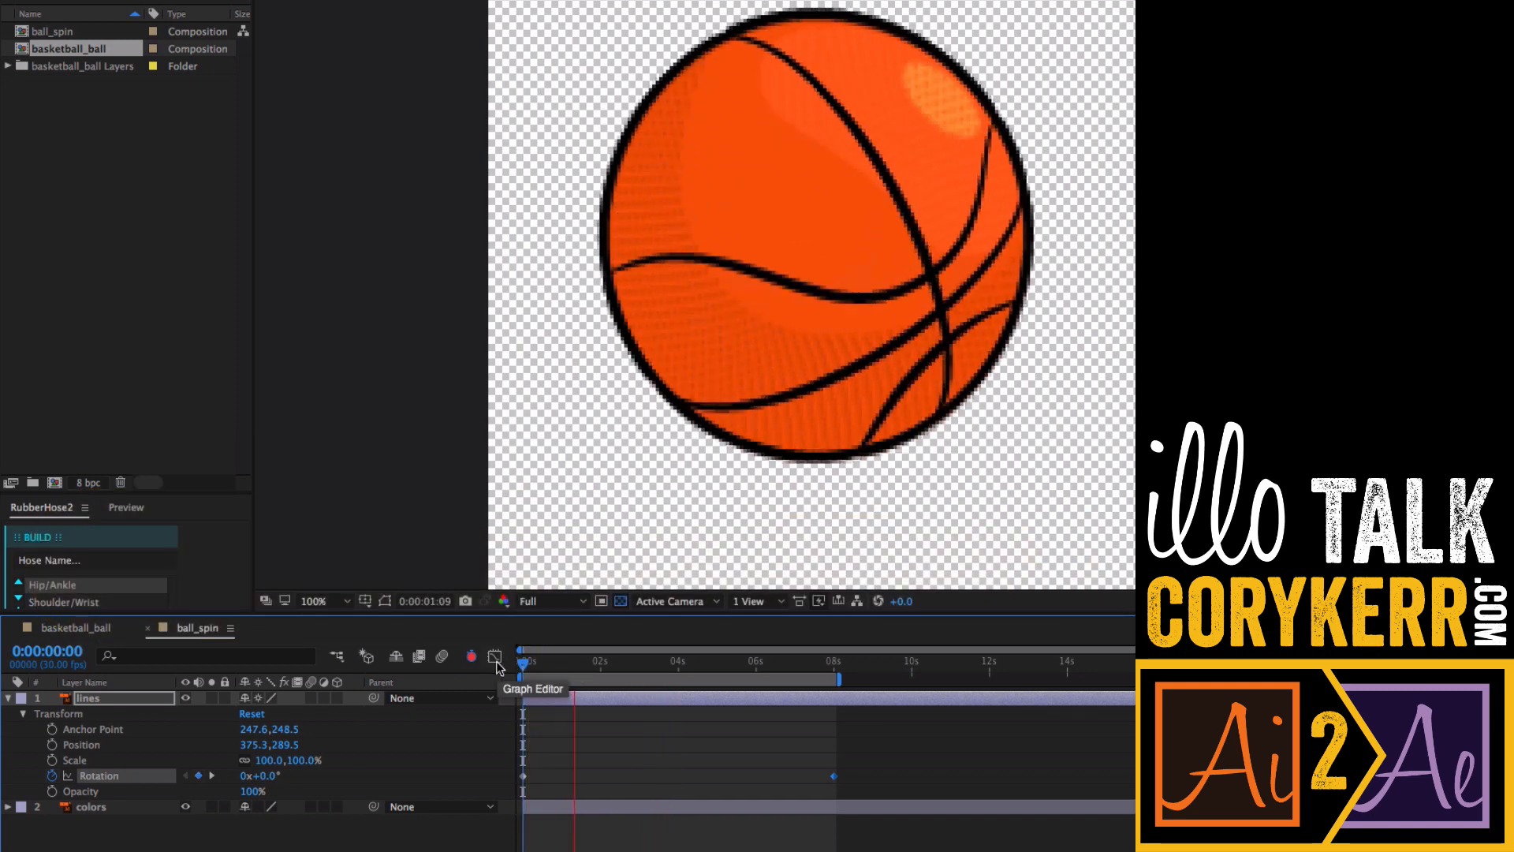
key("super+minus")
key("super+minus")
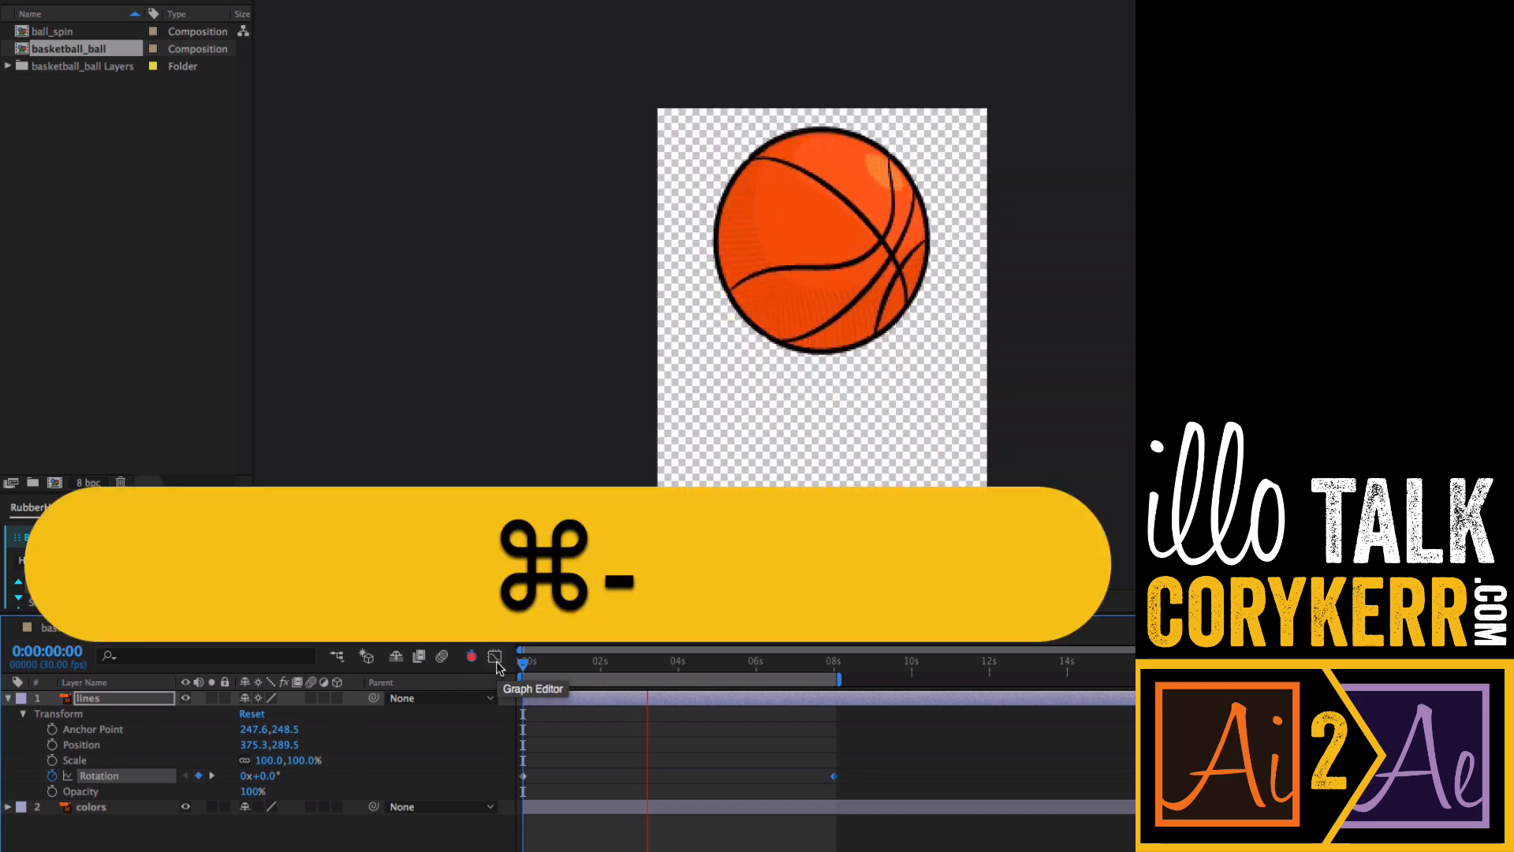
key("super+minus")
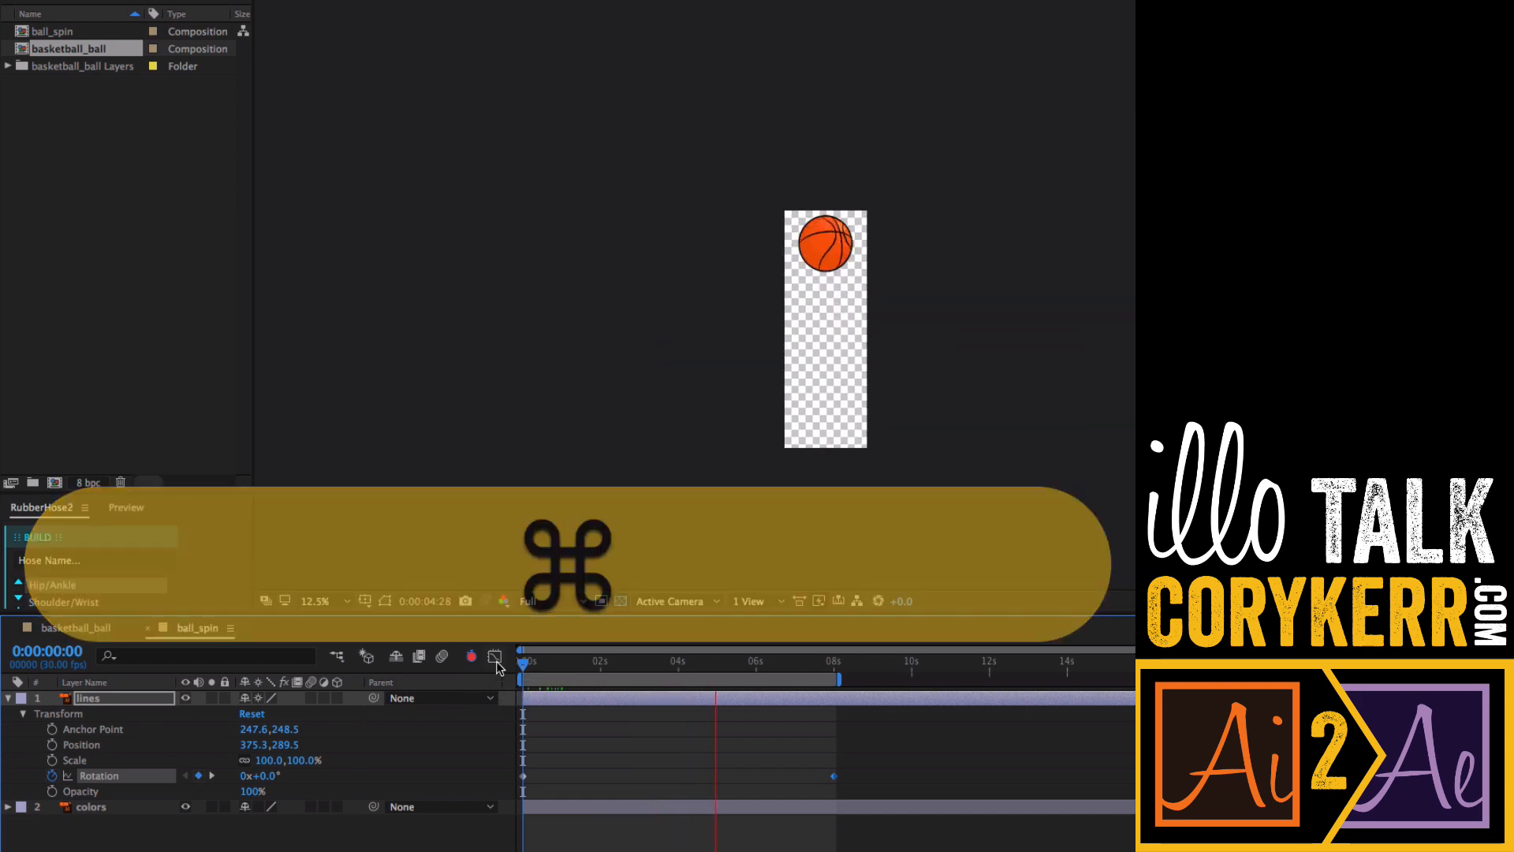
key("super+0")
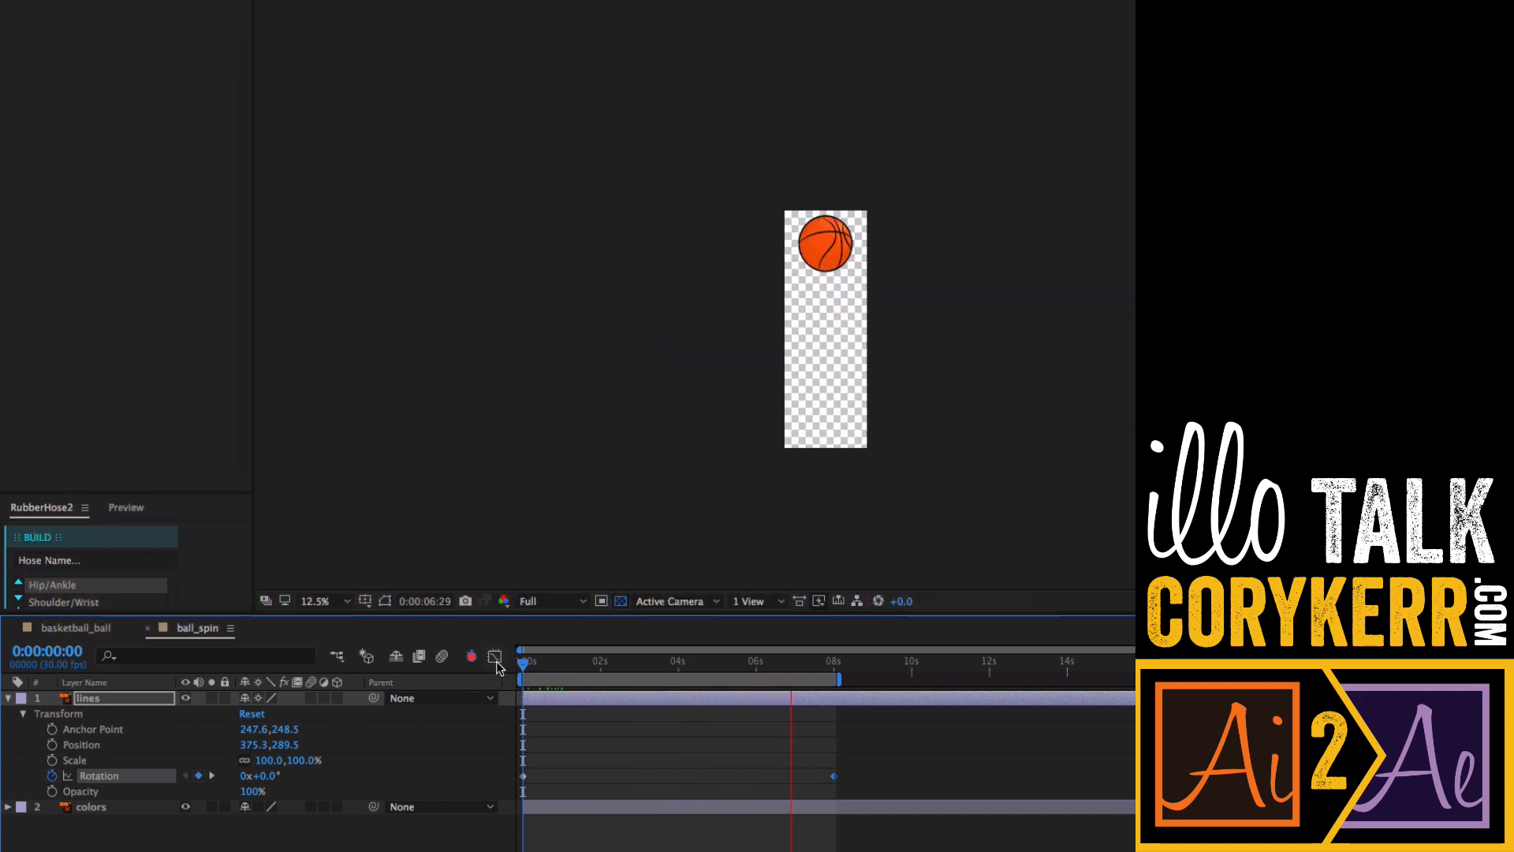
key("super+0")
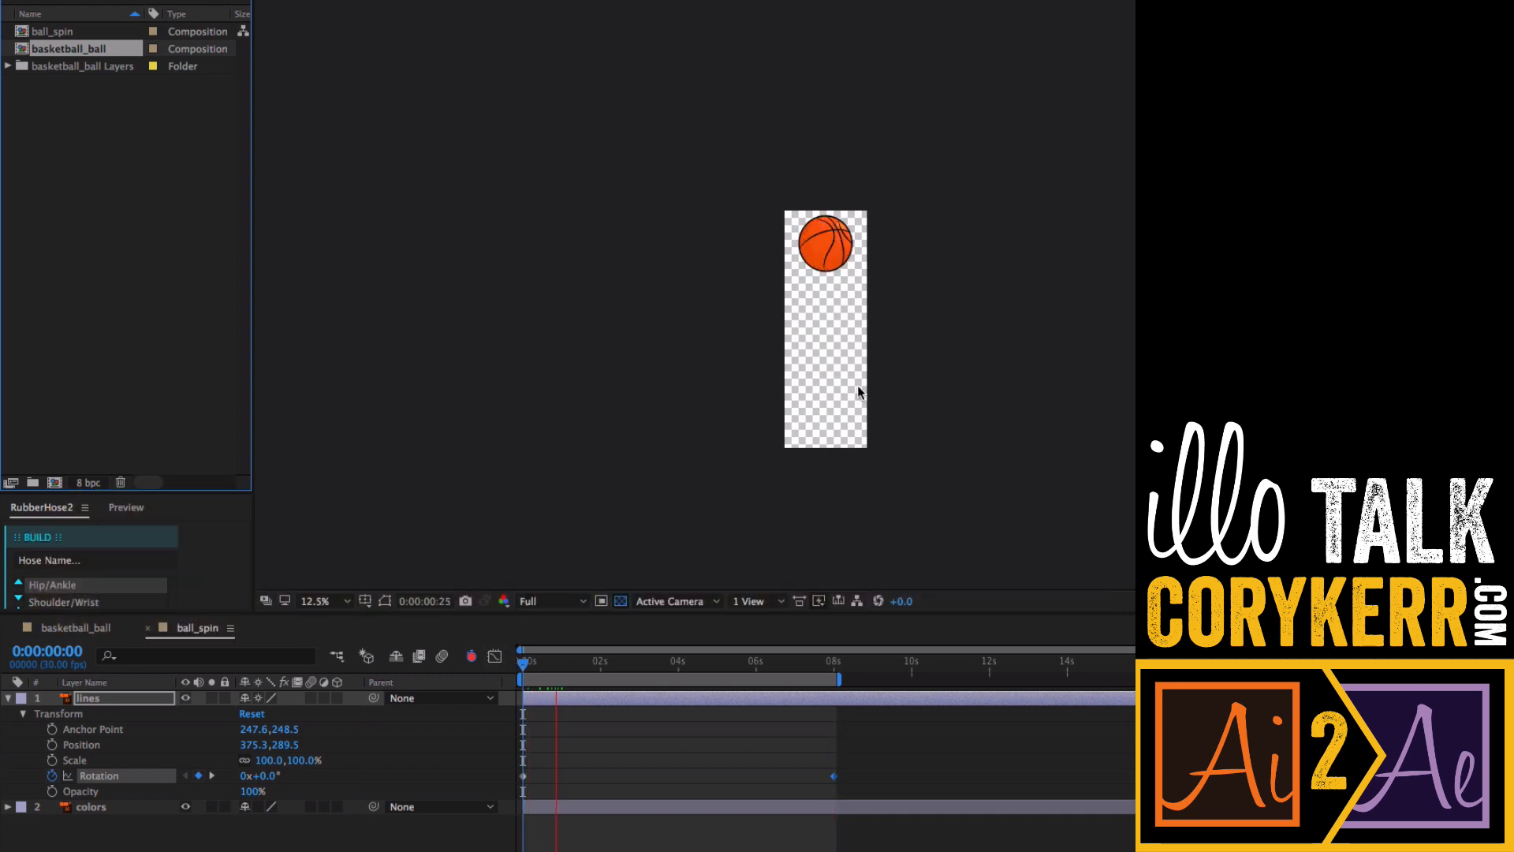
key("z")
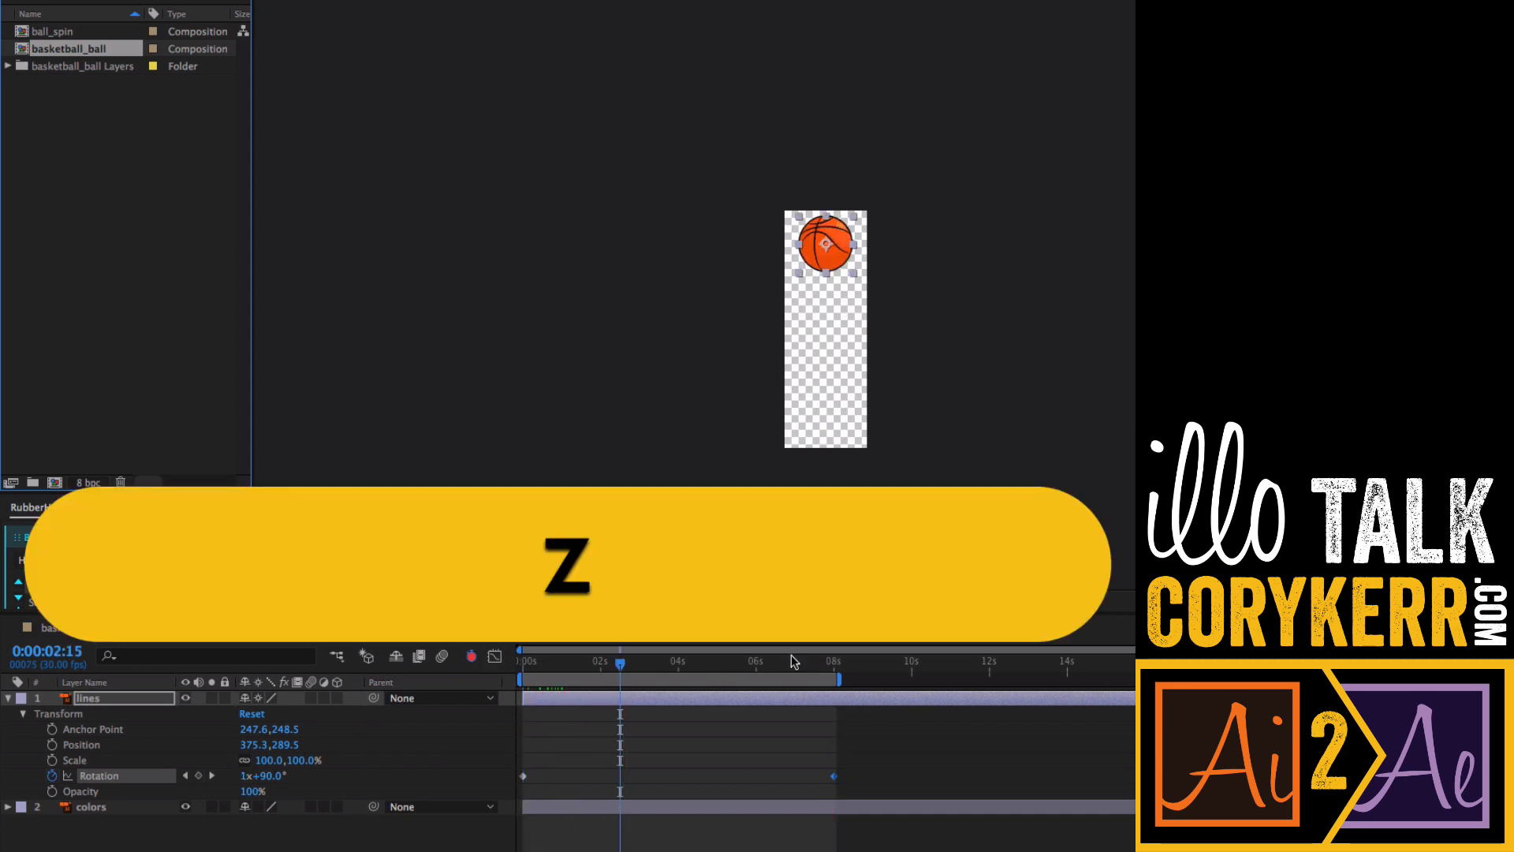
left_click(73, 630)
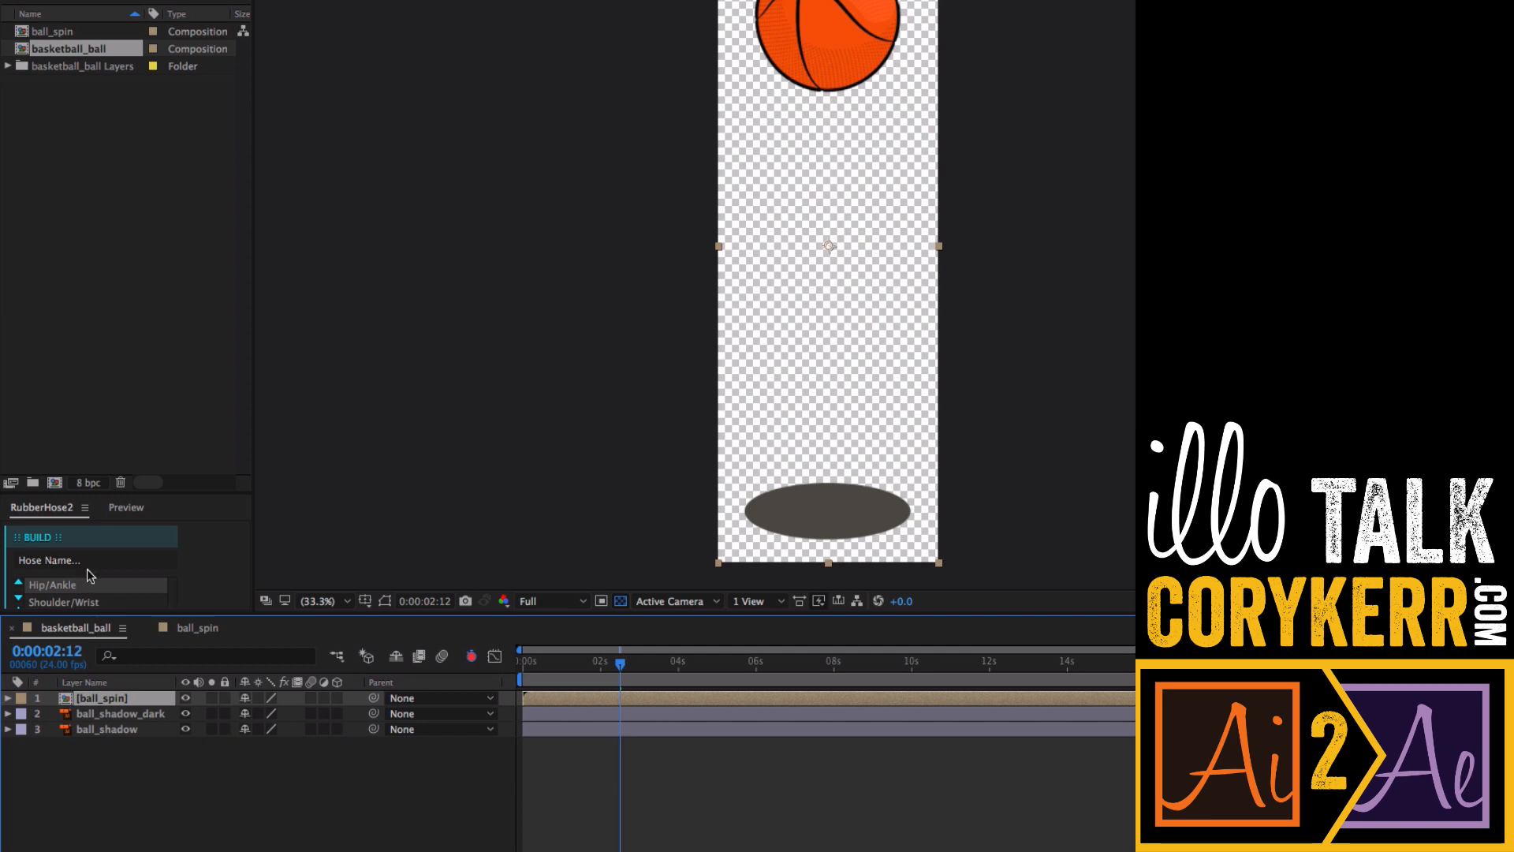
right_click(85, 50)
left_click(155, 291)
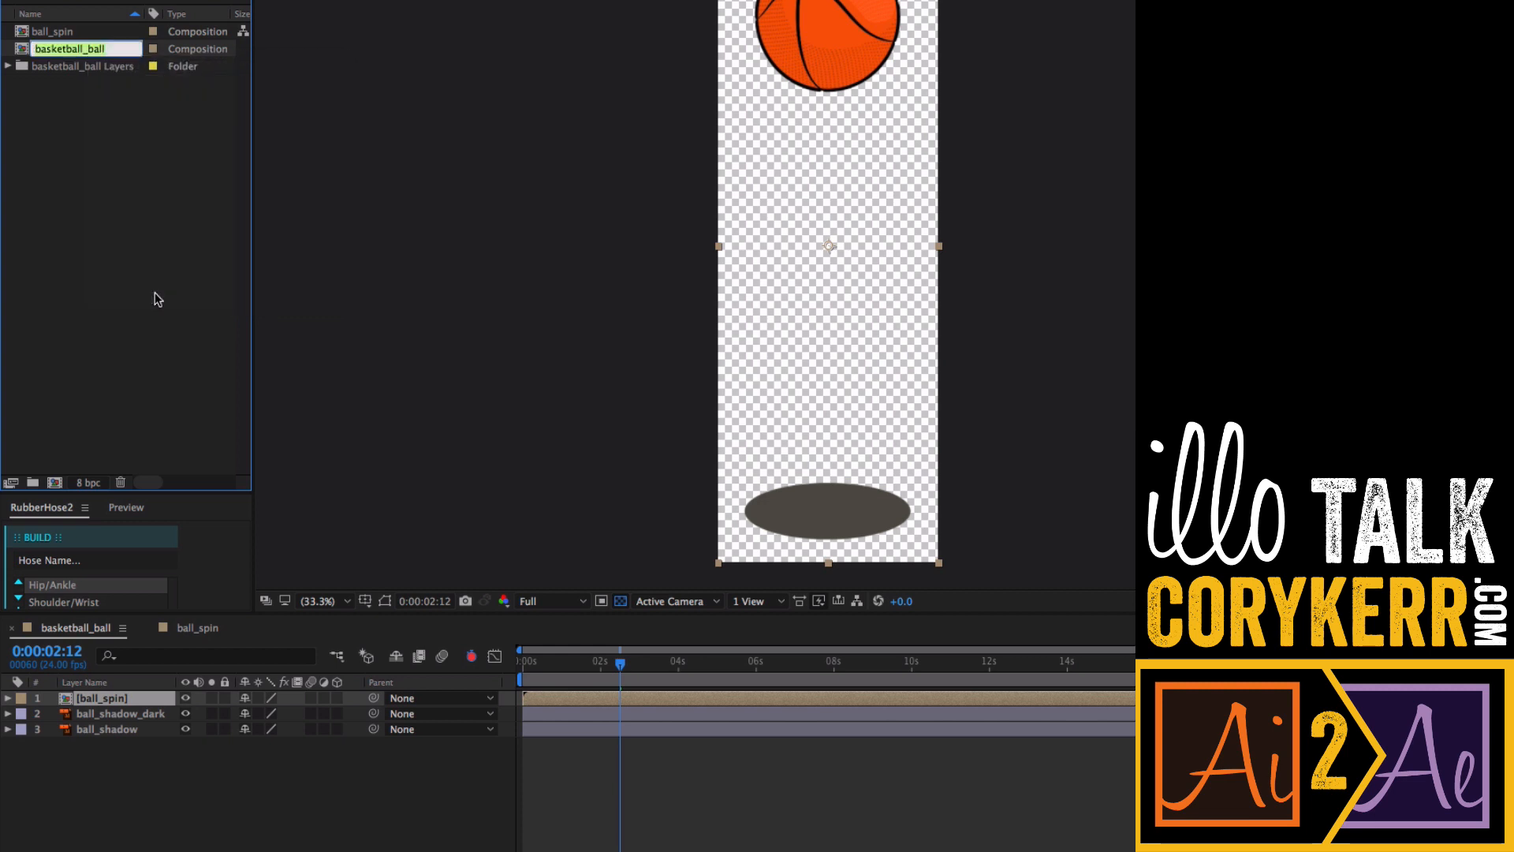
type("ball_")
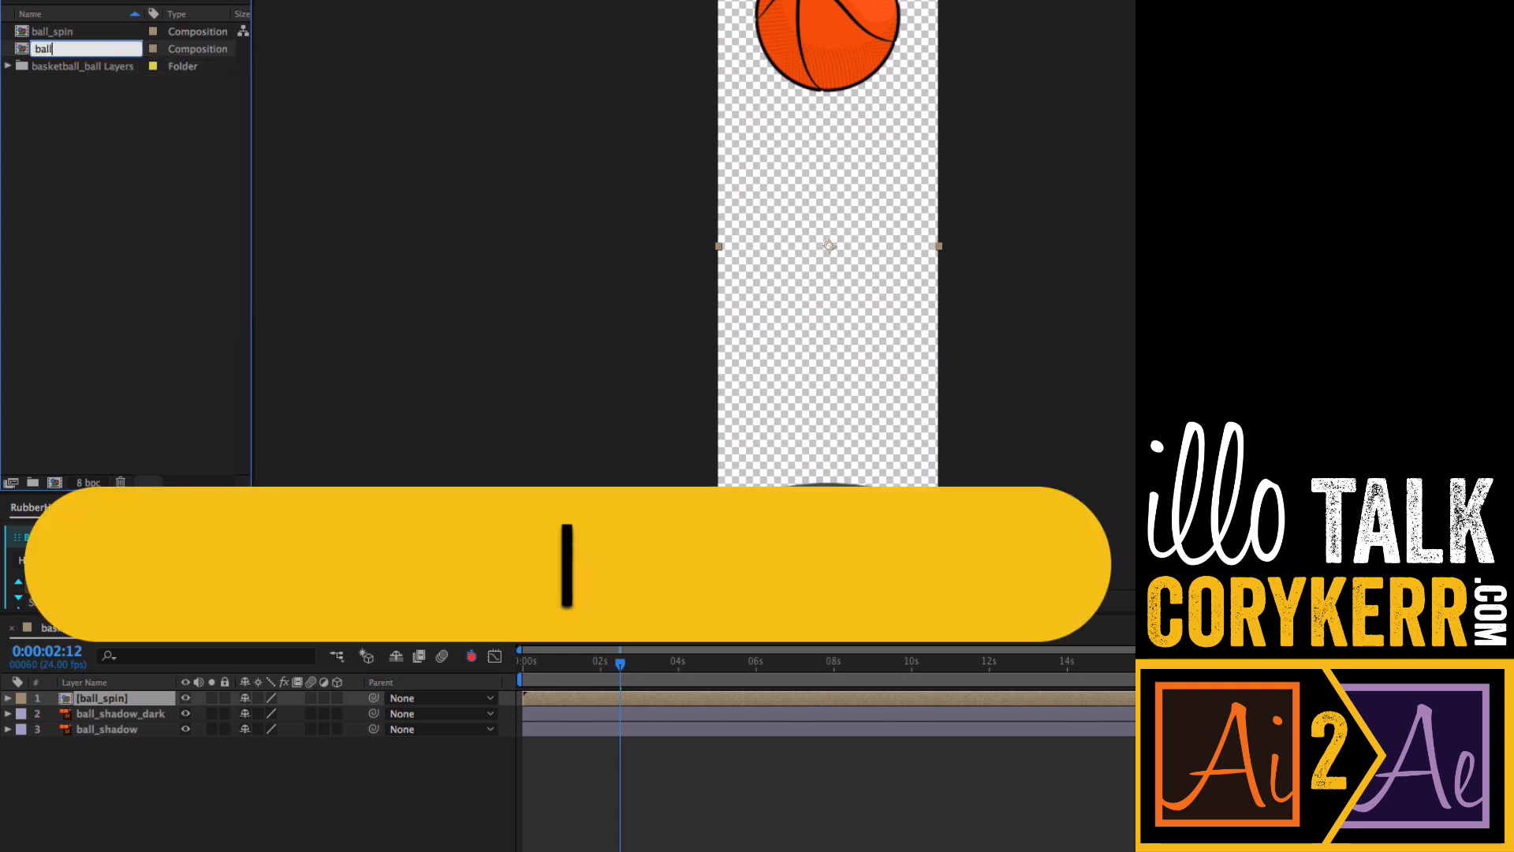
type("bounce")
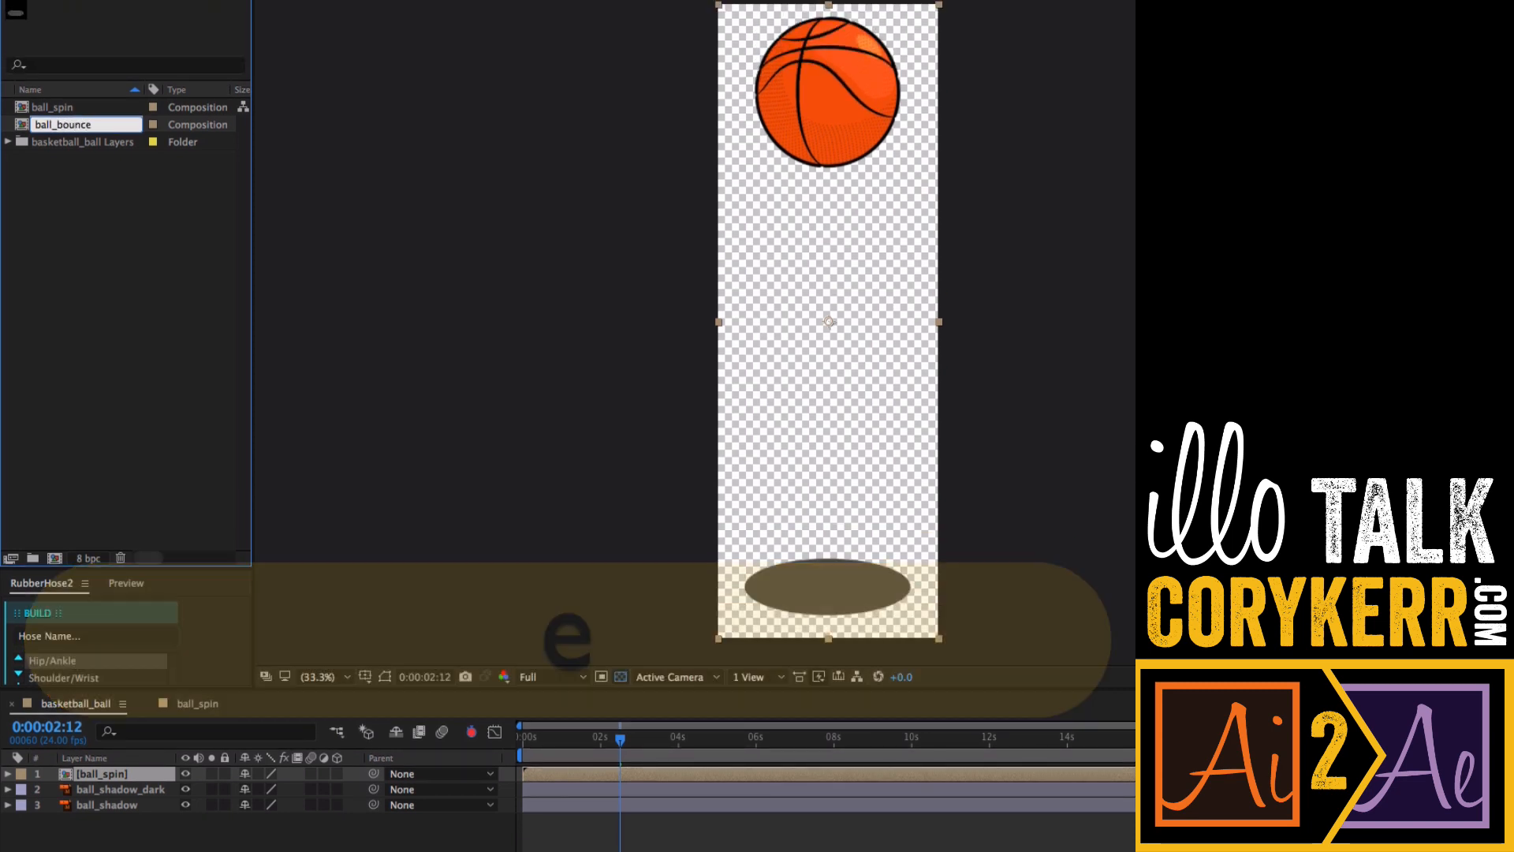
key("Return")
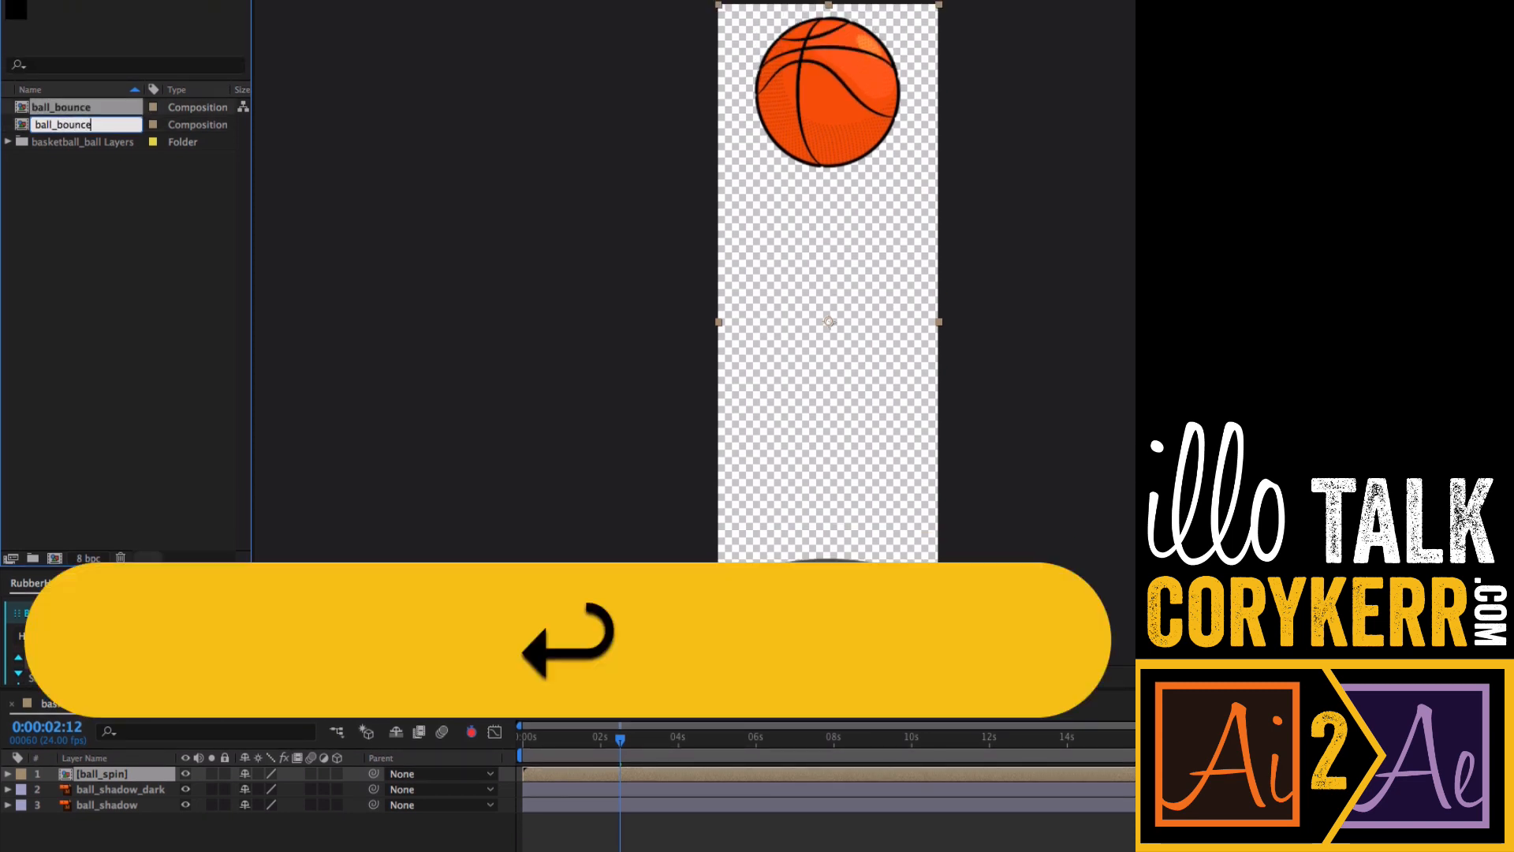
- Shorten the ball_bounce work area to end at about 2 seconds
key("z")
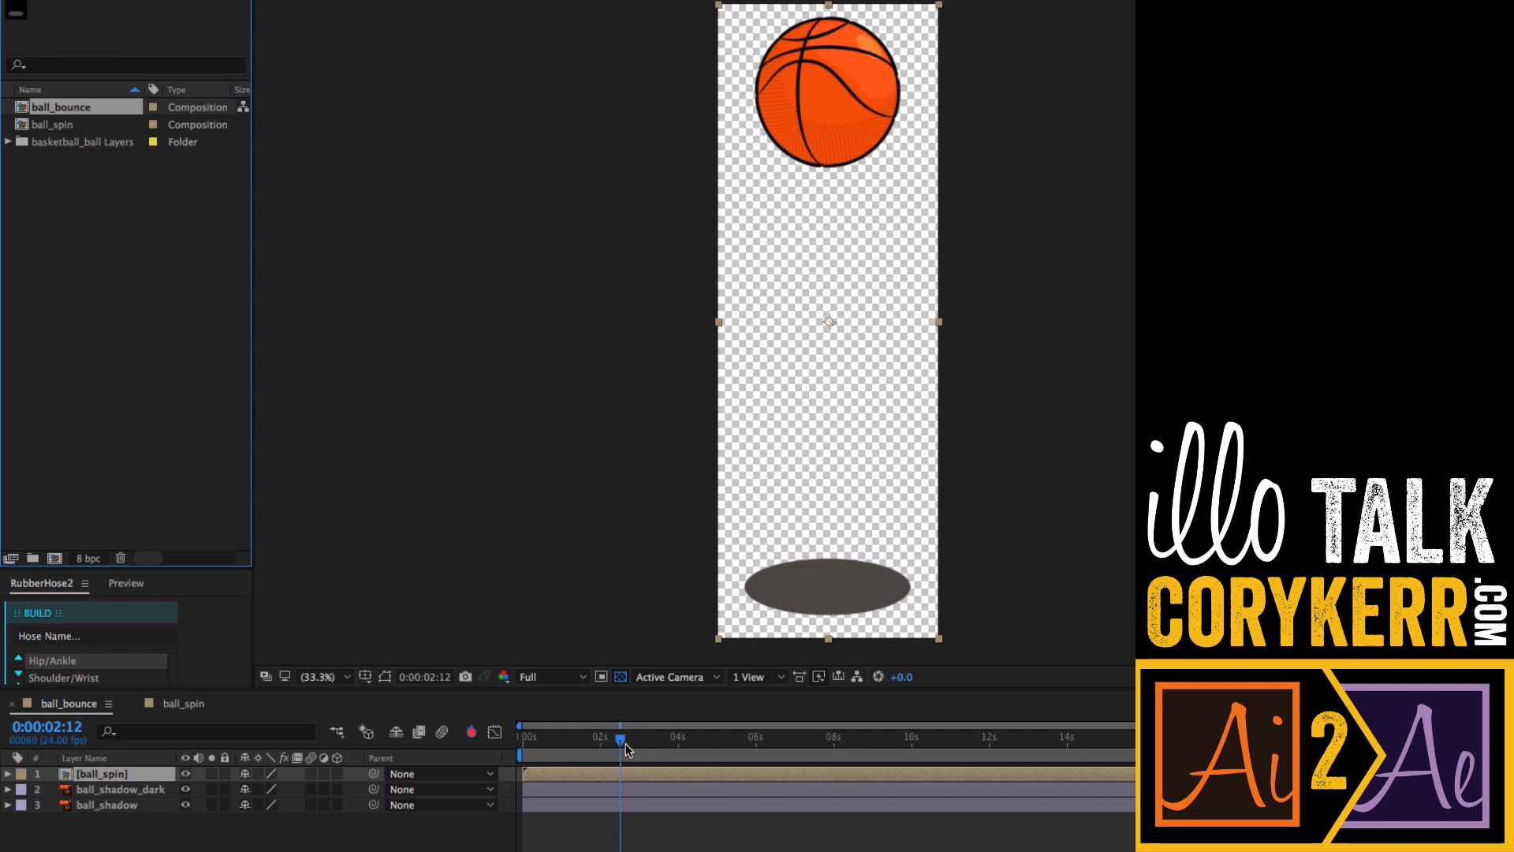
left_click(834, 745)
key("space")
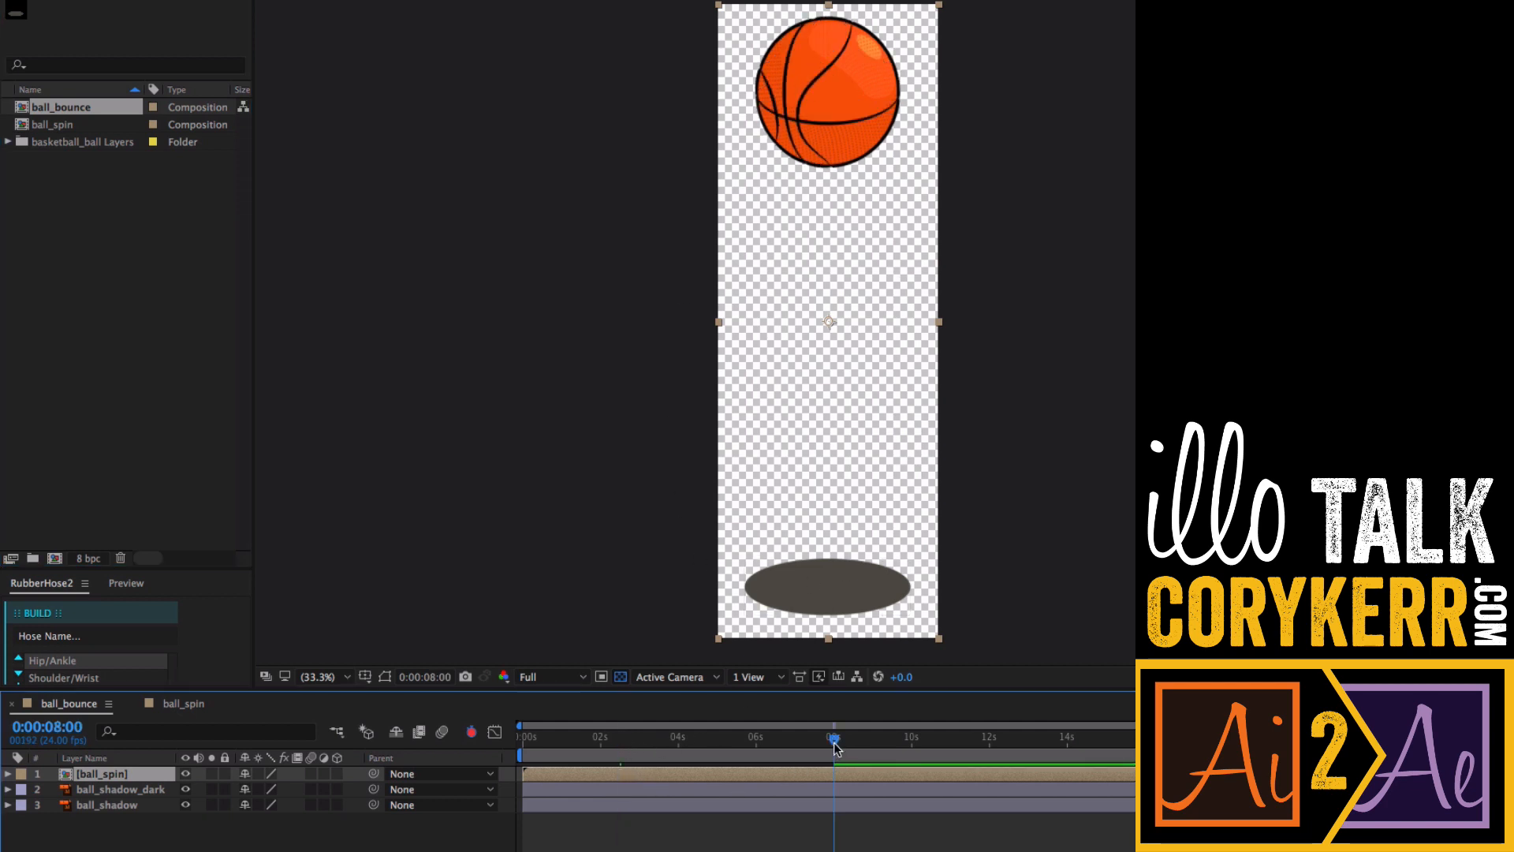
left_click_drag(570, 749, 511, 752)
key("=")
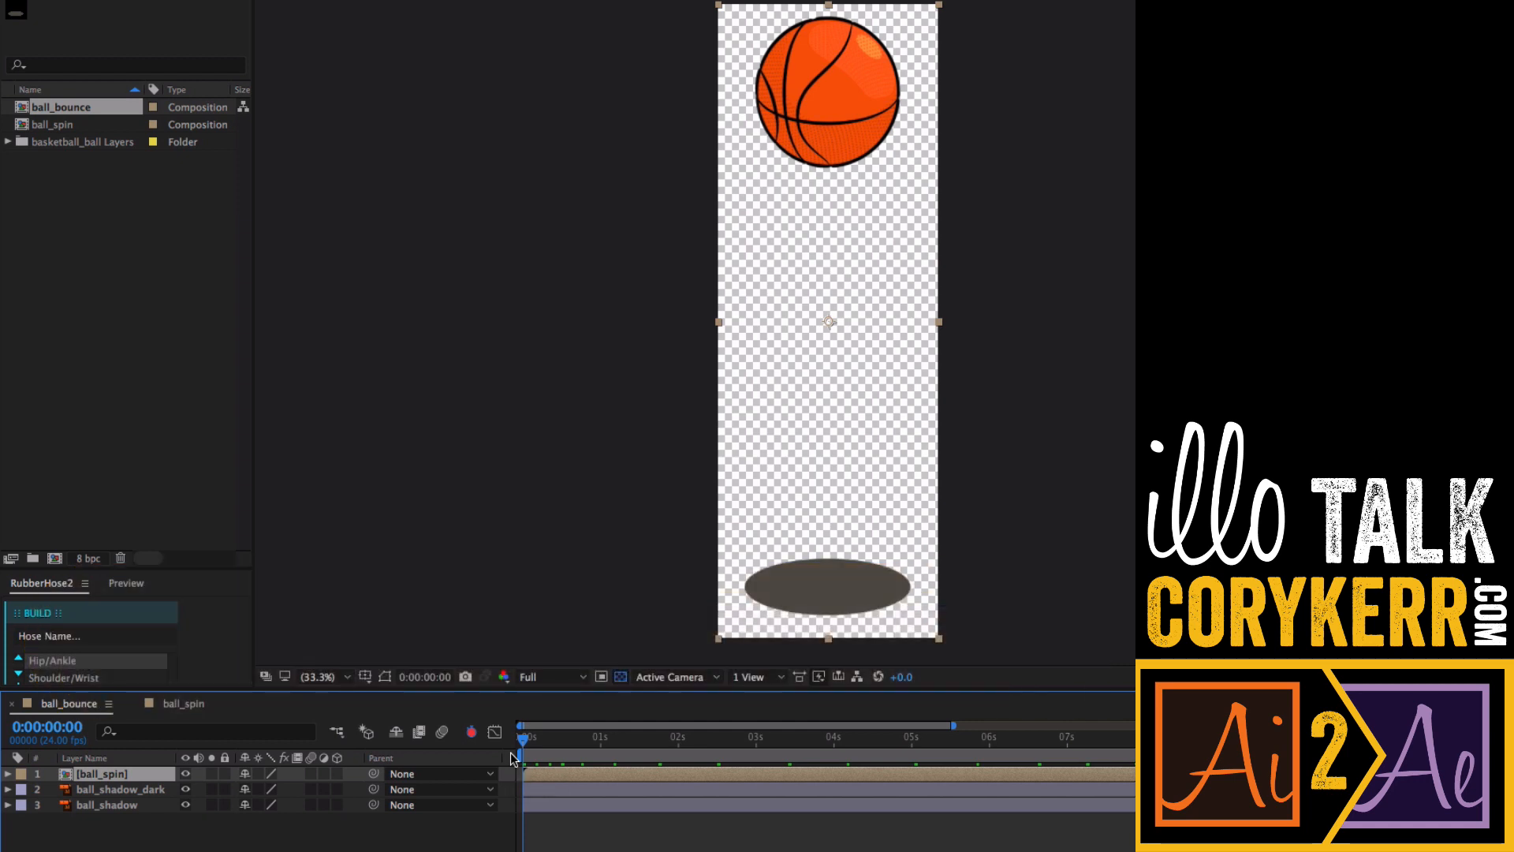
key("=")
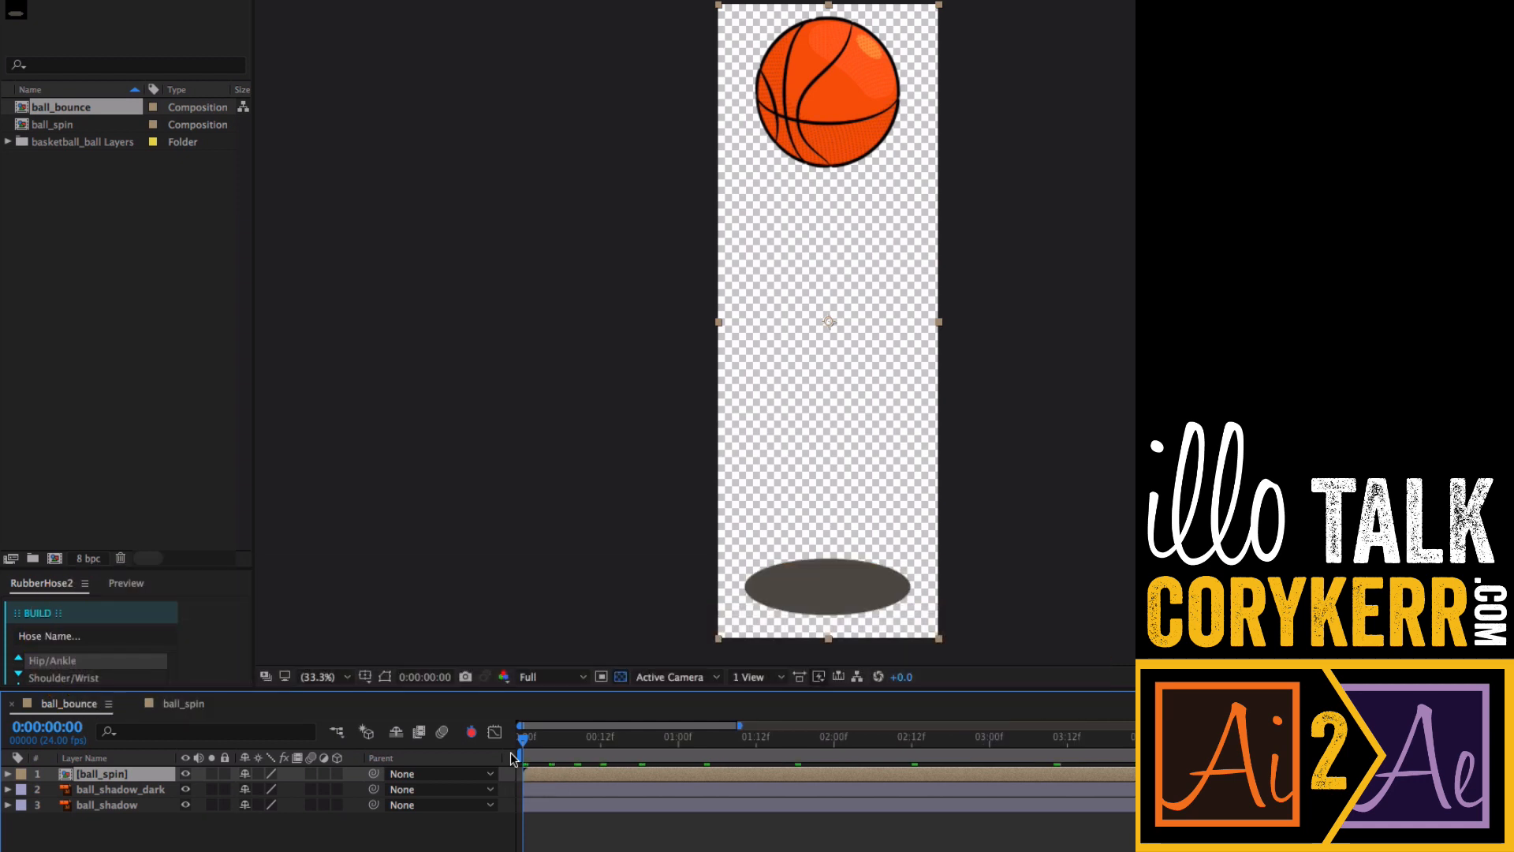
key("minus")
key("minus")
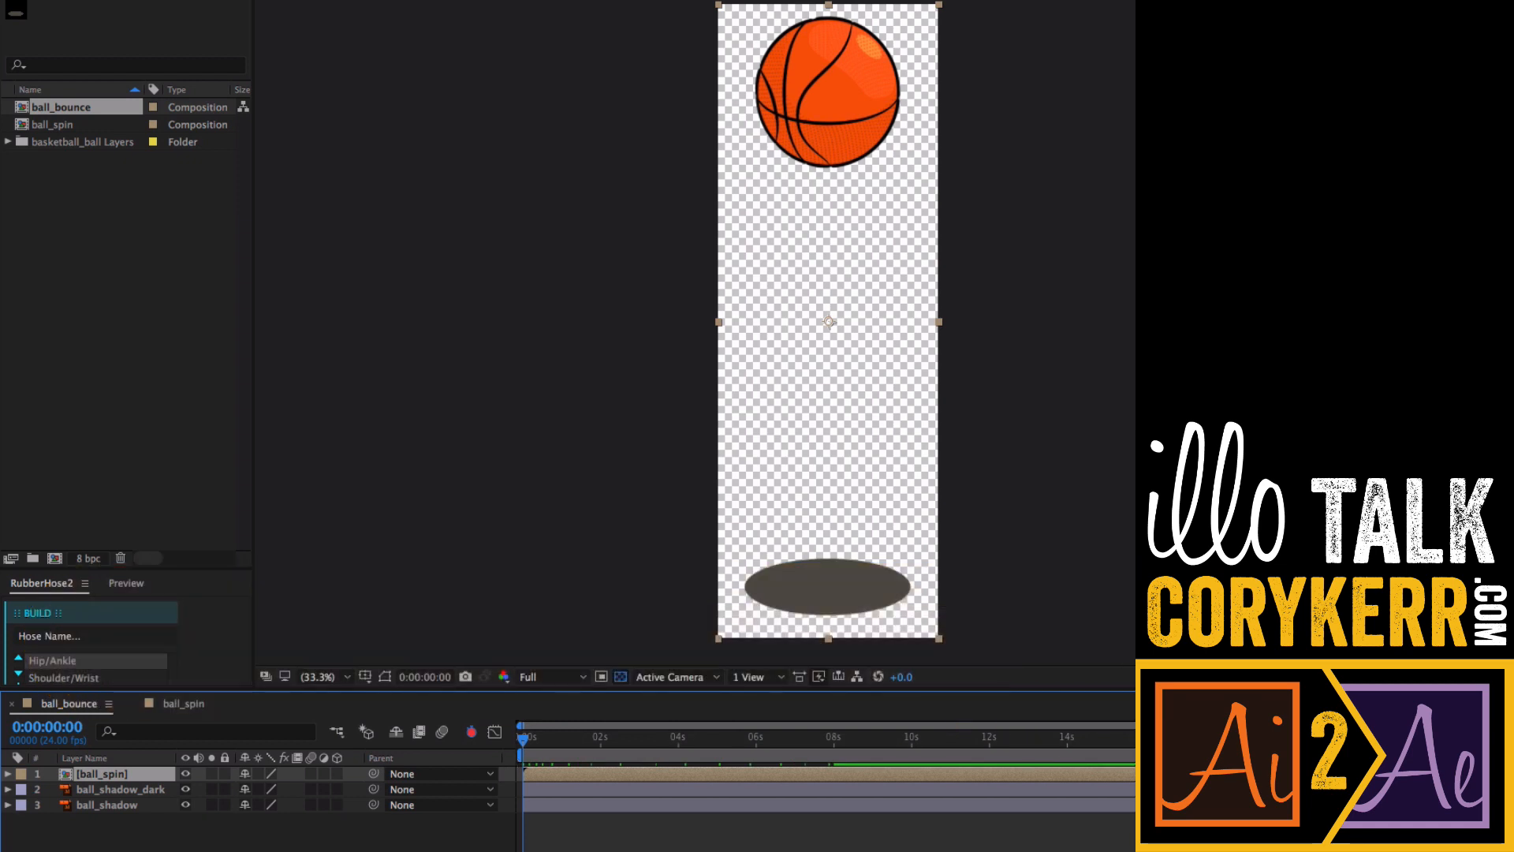
left_click_drag(1134, 757, 610, 757)
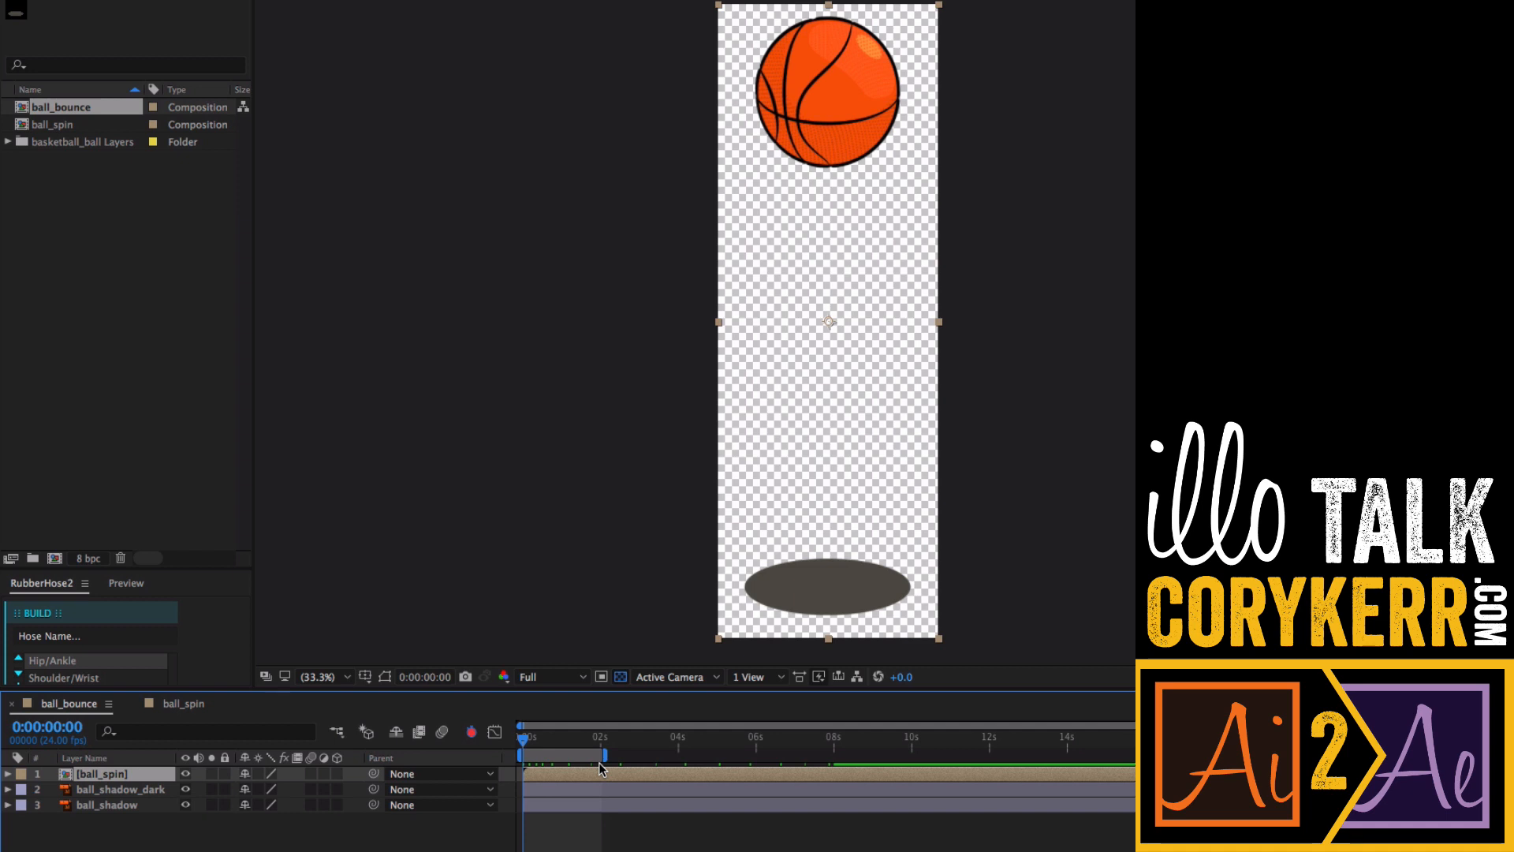
key("equal")
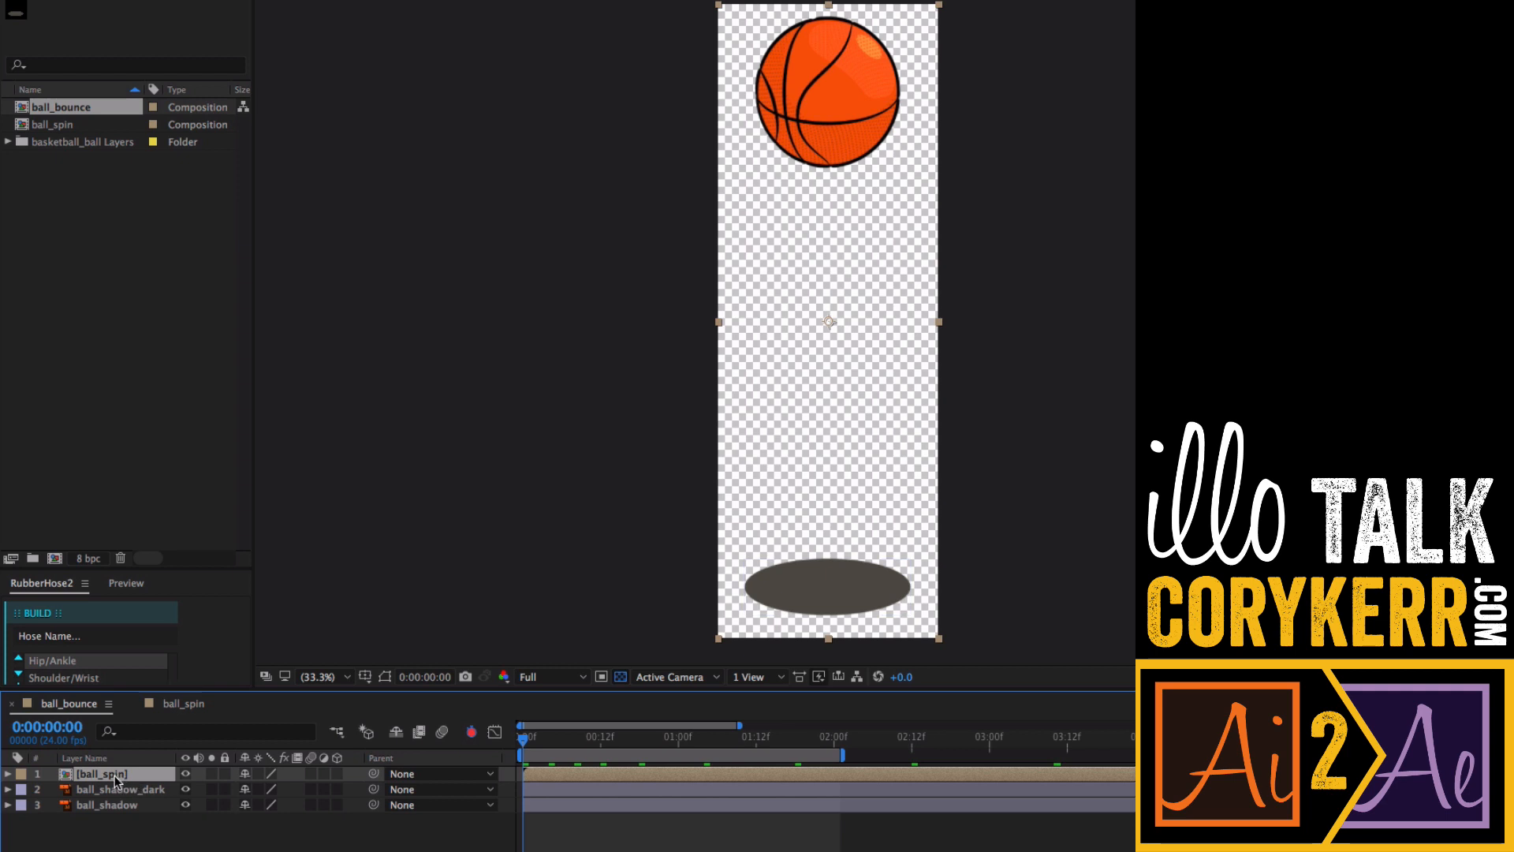
- Add a Position keyframe to the ball_spin layer at the start of the timeline
mouse_move(524, 741)
left_mouse_down()
mouse_move(585, 749)
mouse_move(511, 741)
left_mouse_up()
key("space")
key("p")
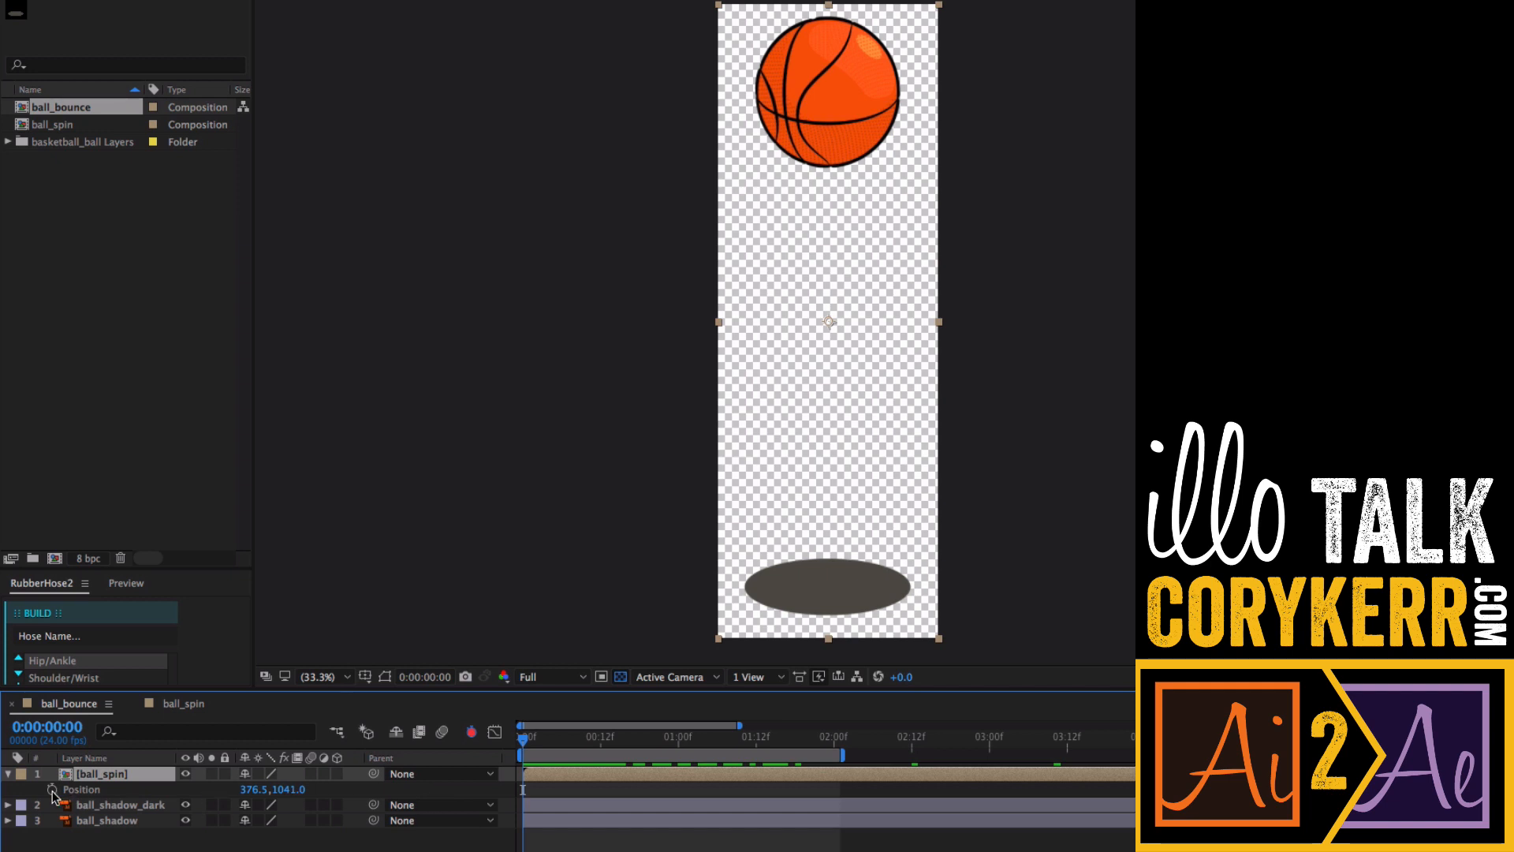
left_click(52, 789)
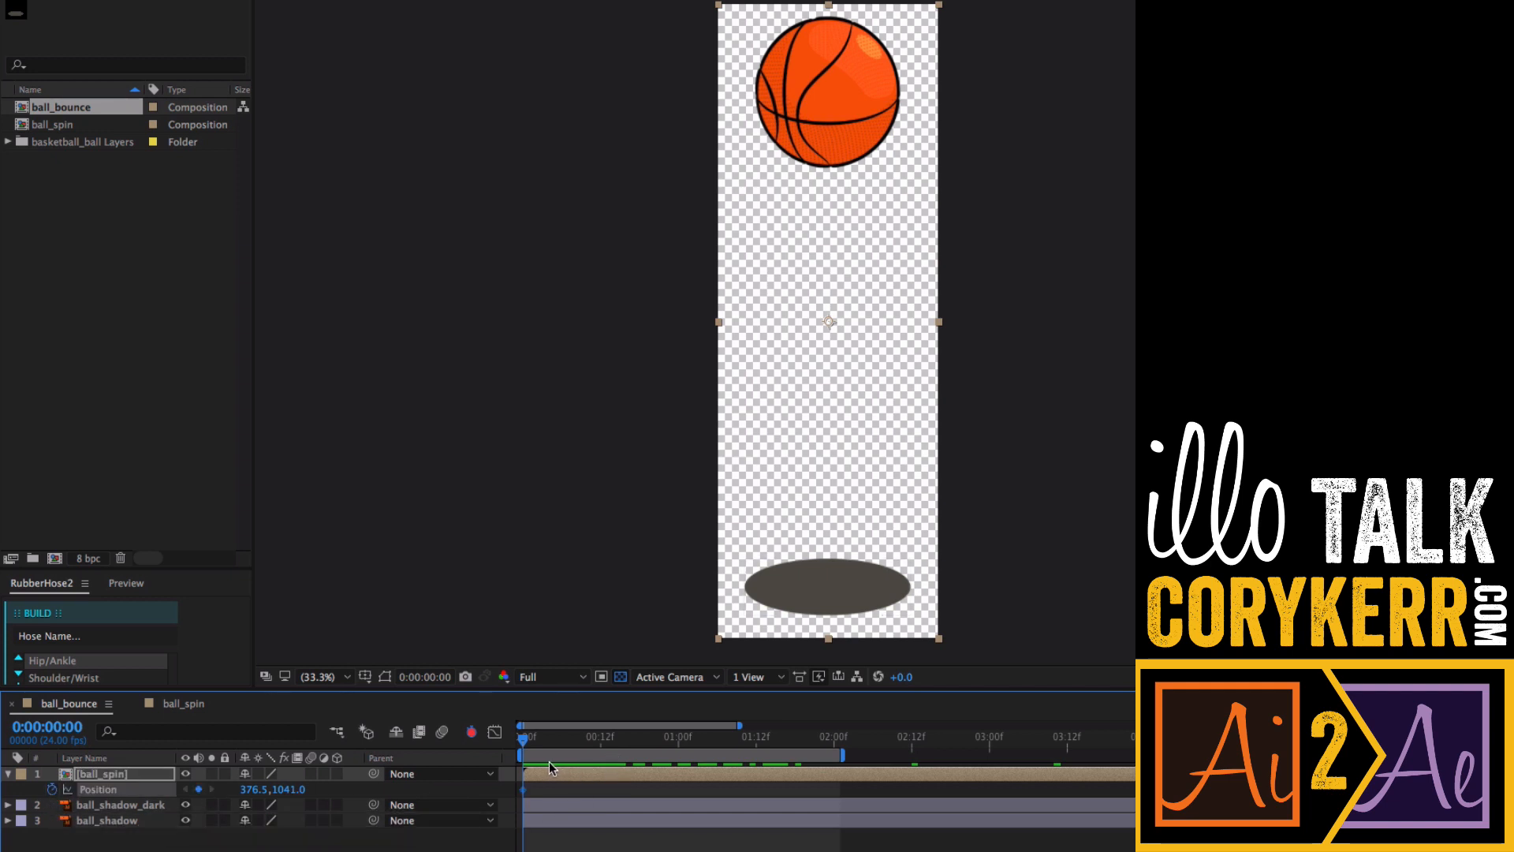
- Copy the ball's starting Position keyframe and paste it at 1 second
left_click_drag(524, 745, 678, 749)
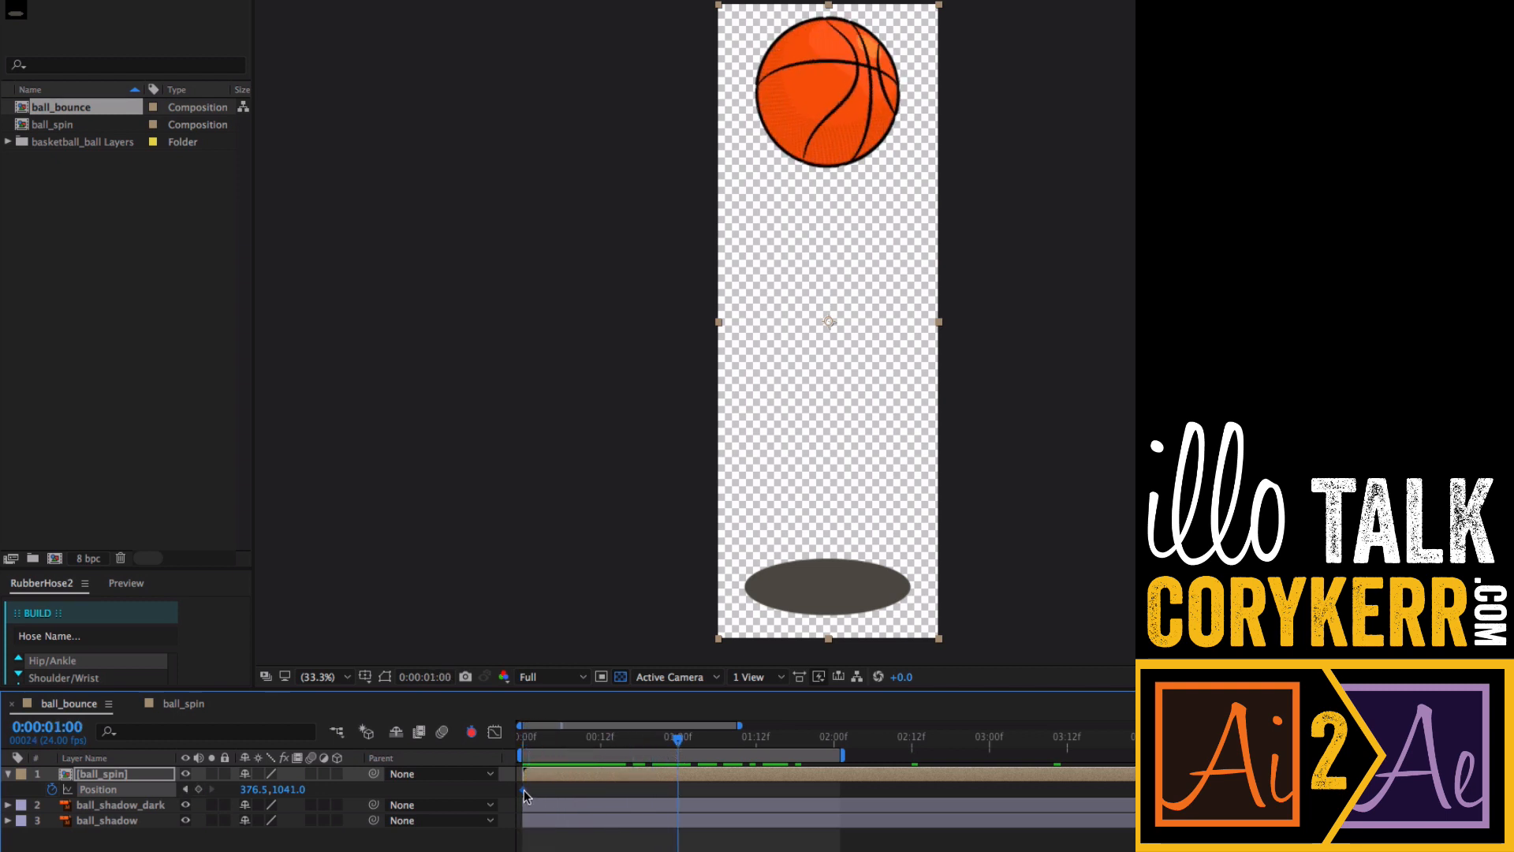
key("super+c")
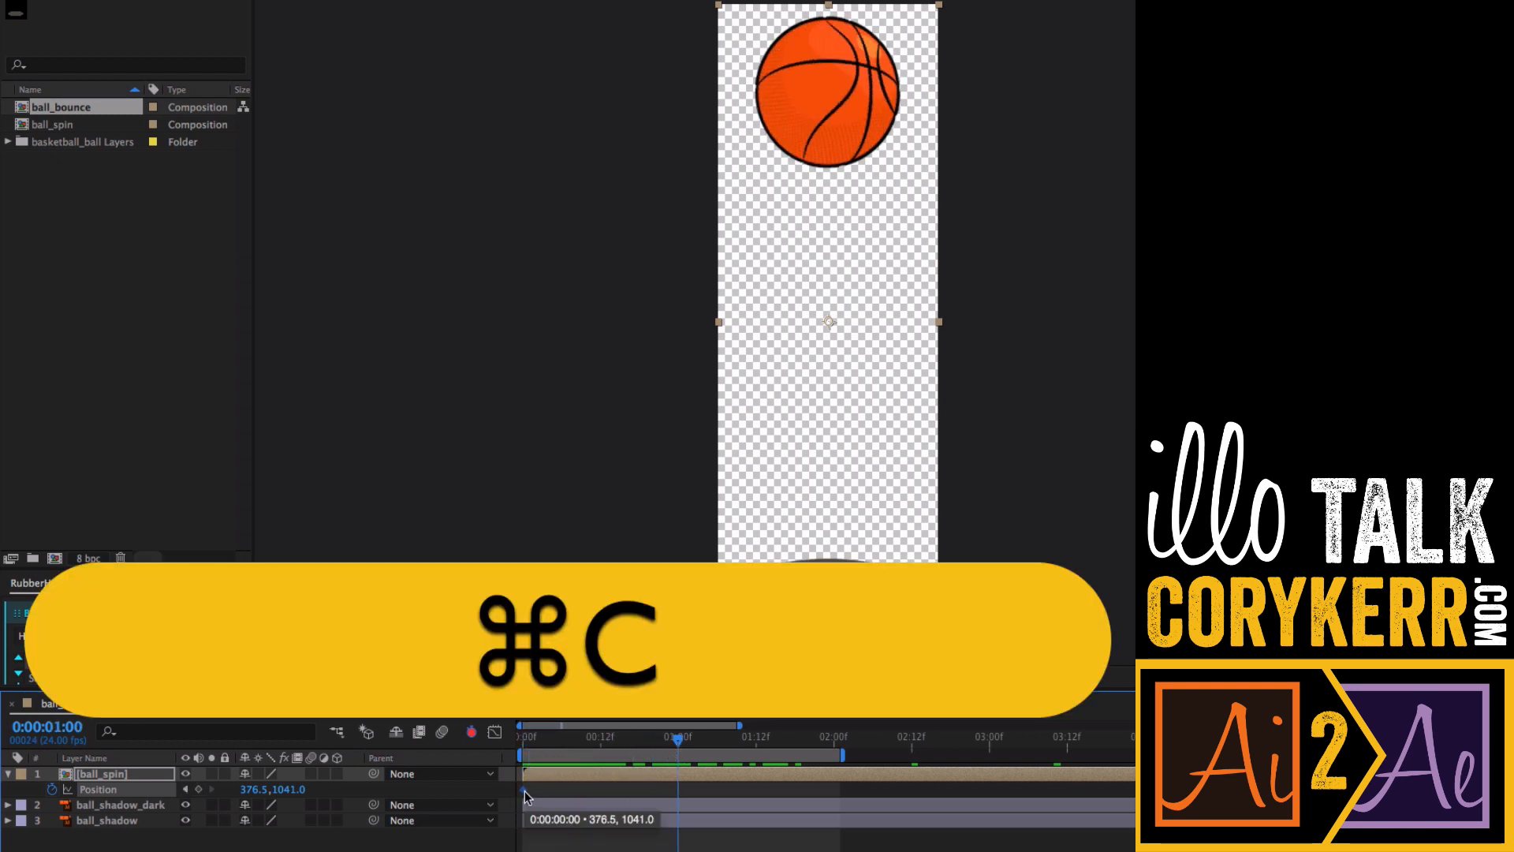
key("super+v")
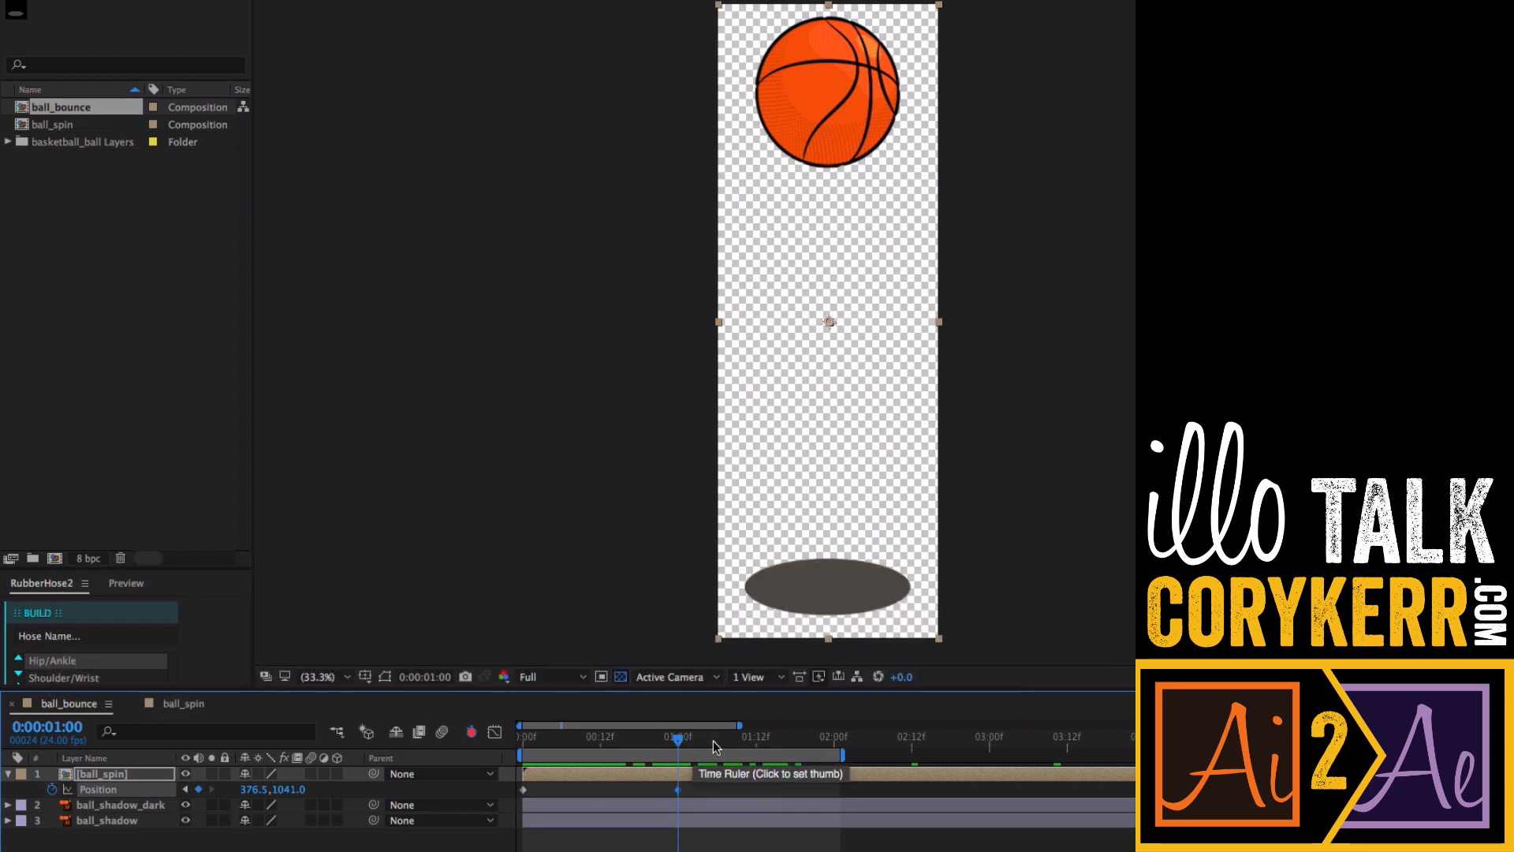
- At frame 12, drag the ball down onto its shadow to add a Position keyframe
left_click_drag(678, 741, 601, 764)
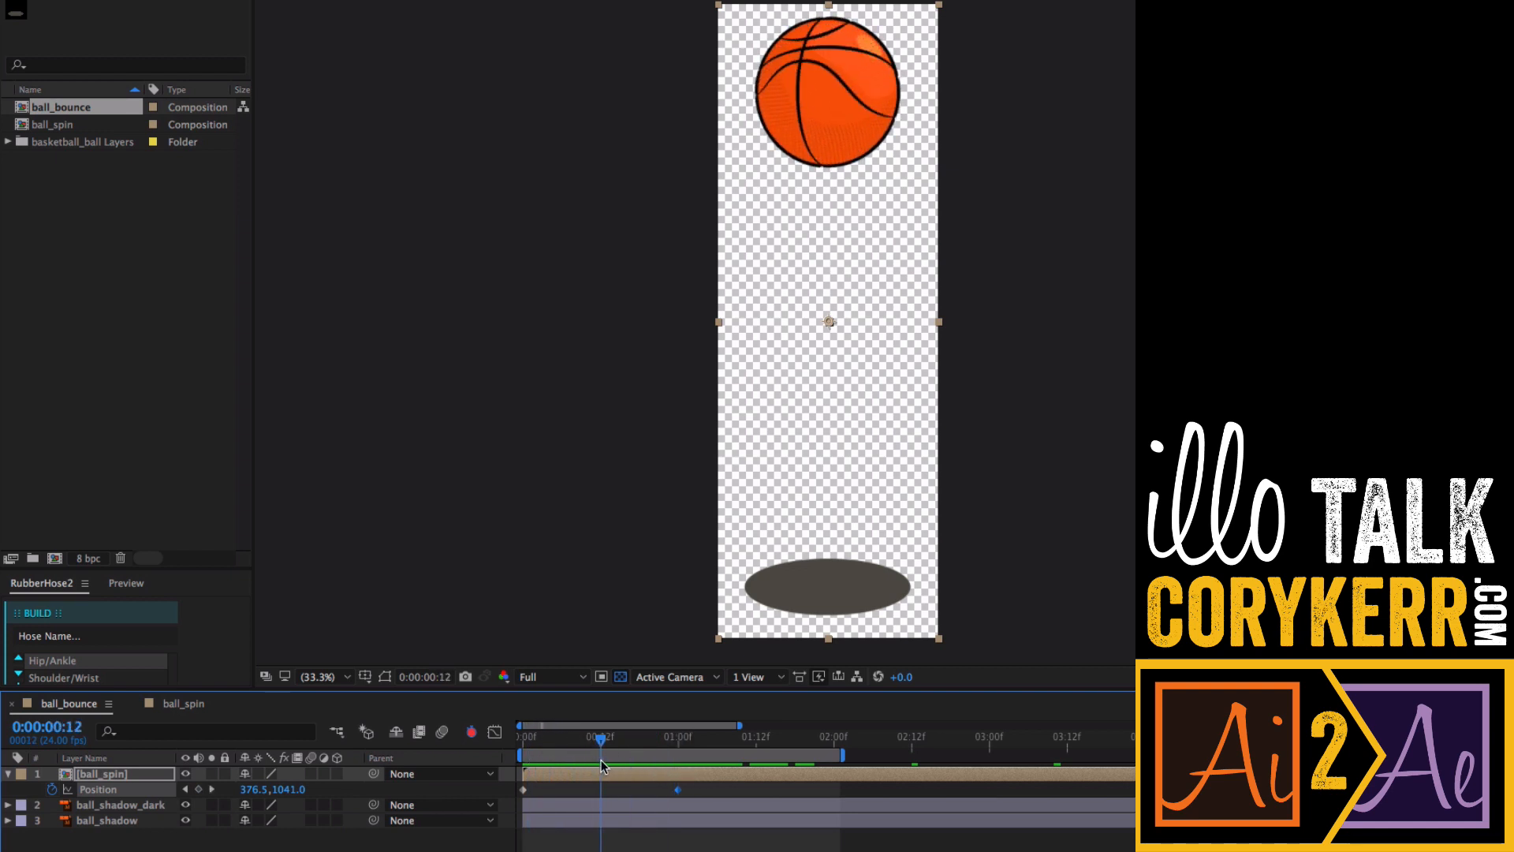
left_click(676, 789)
left_click_drag(292, 790, 667, 790)
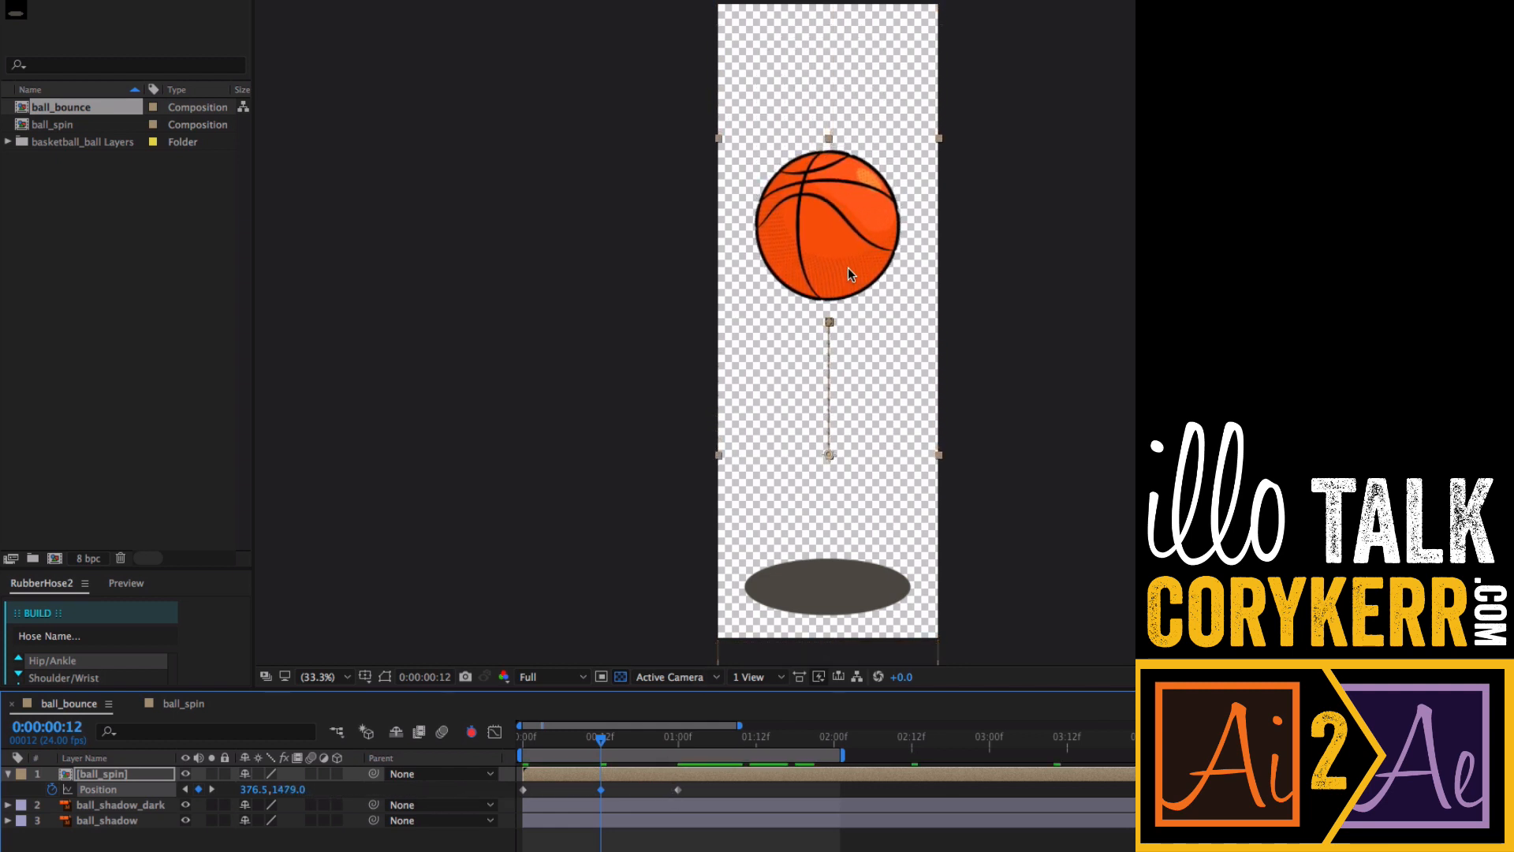
left_click_drag(850, 276, 873, 565)
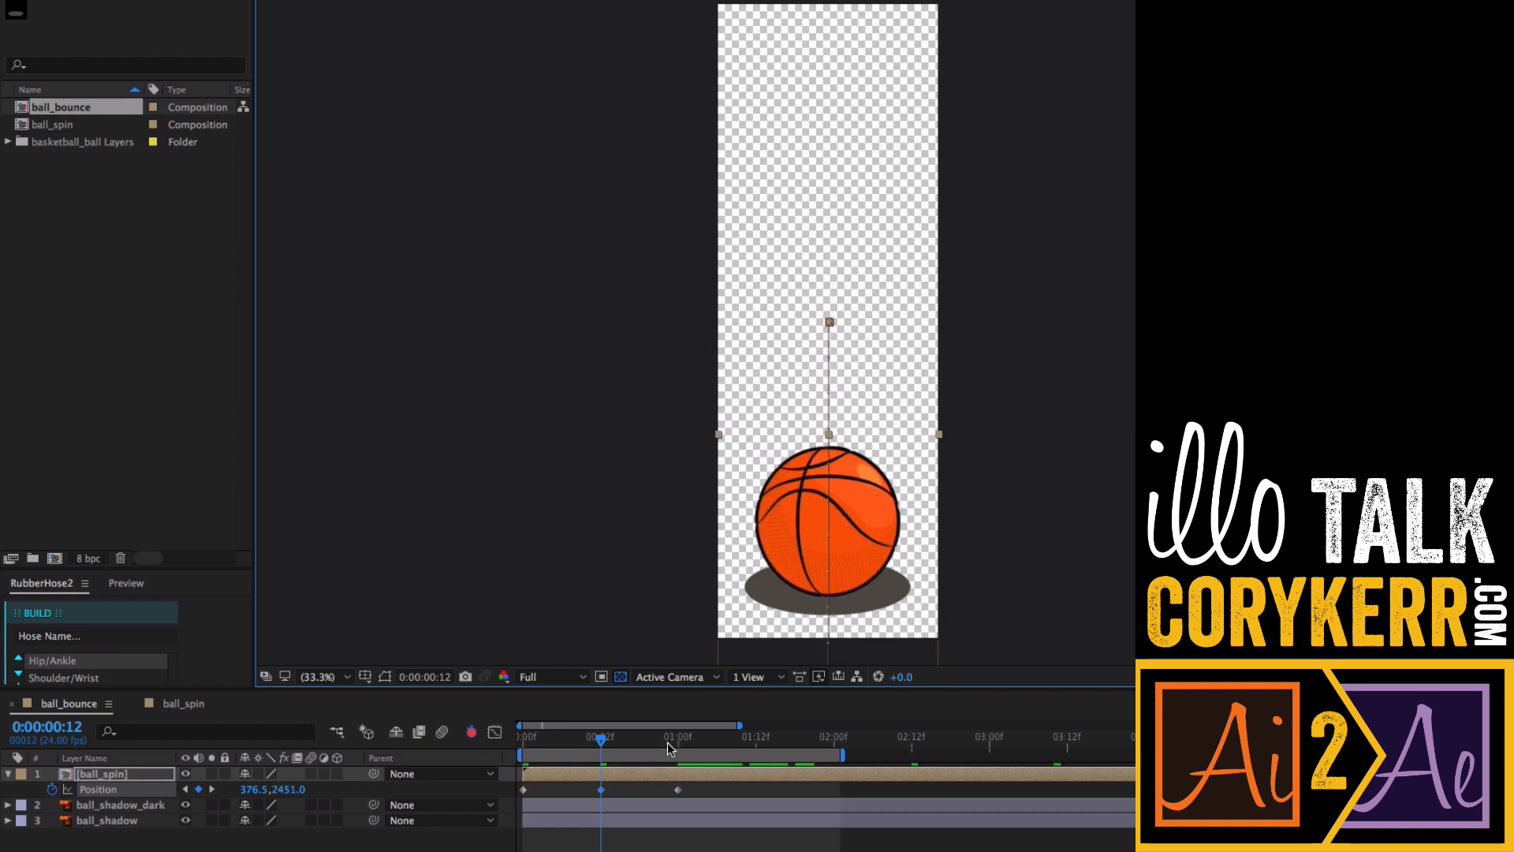
- Clear all Position keyframes from the ball_spin layer
left_click_drag(601, 745, 561, 755)
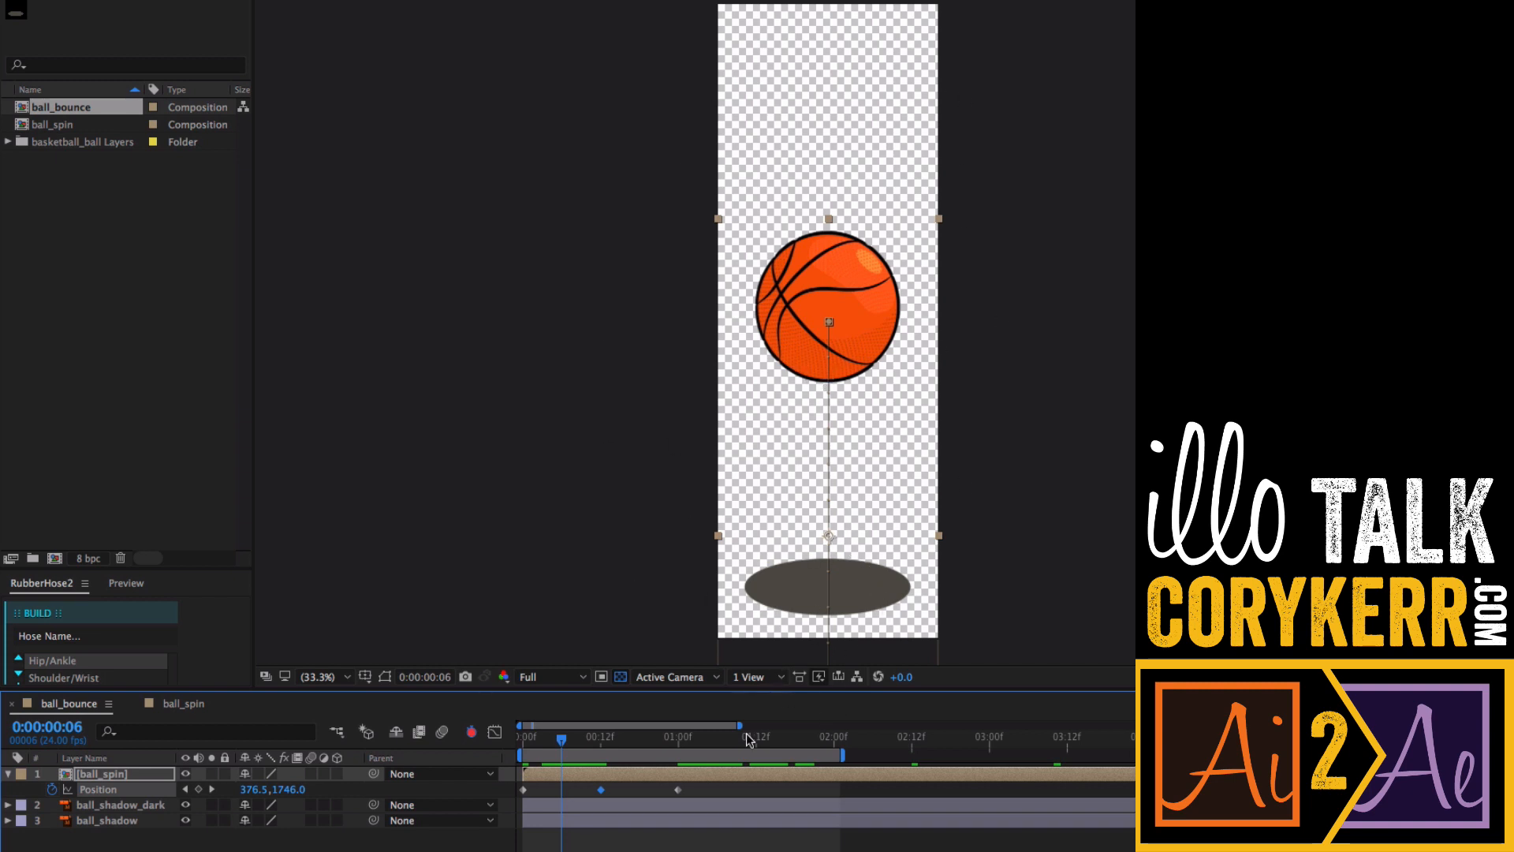
left_click(52, 790)
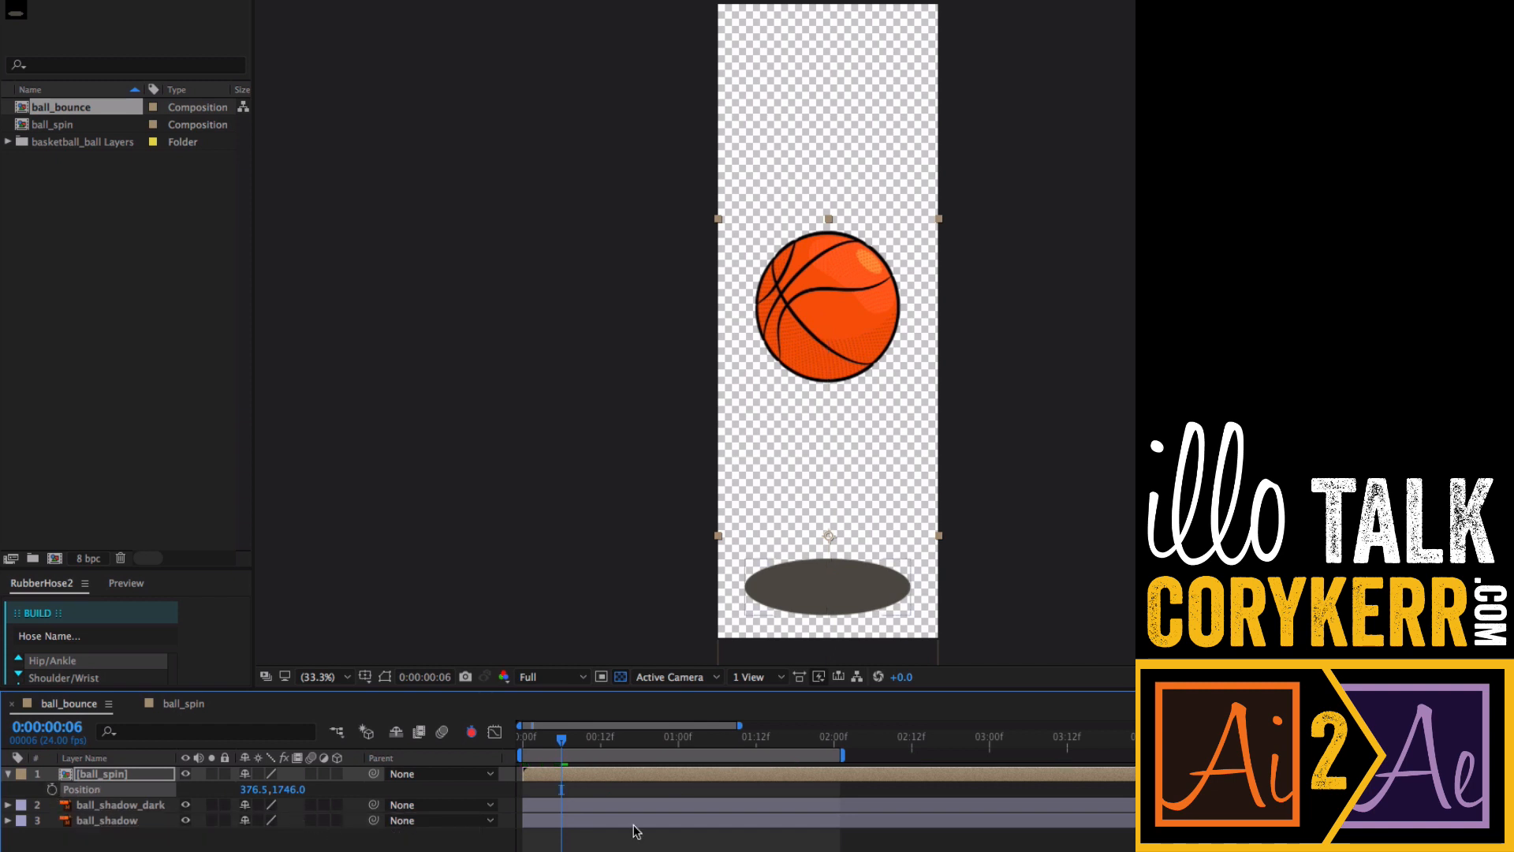
- Move the ball_spin layer's anchor point to the bottom of the ball with the Pan Behind tool
key("j")
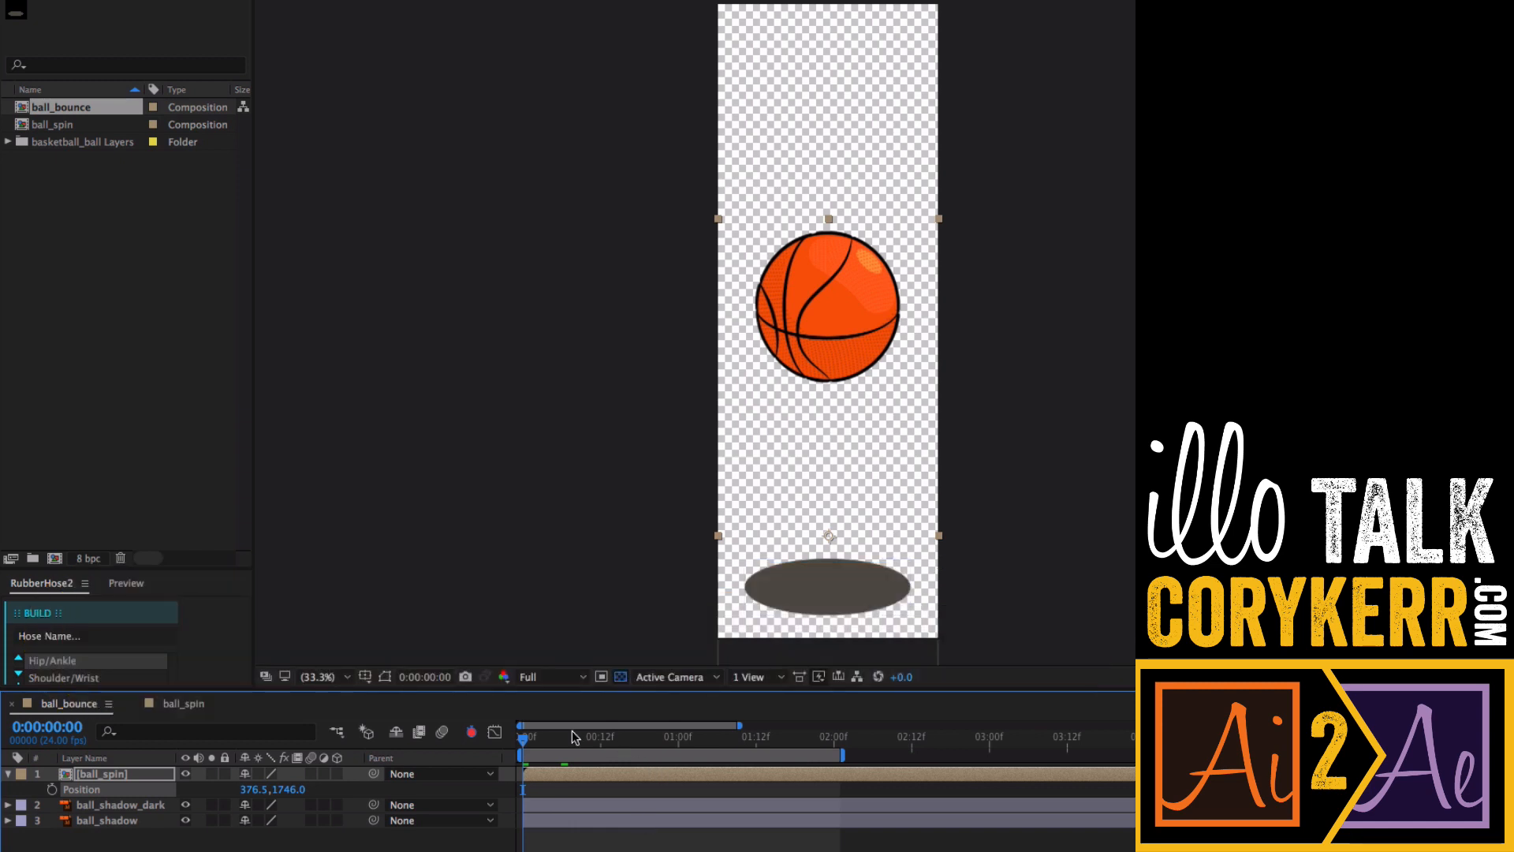
left_click(8, 775)
left_click(8, 775)
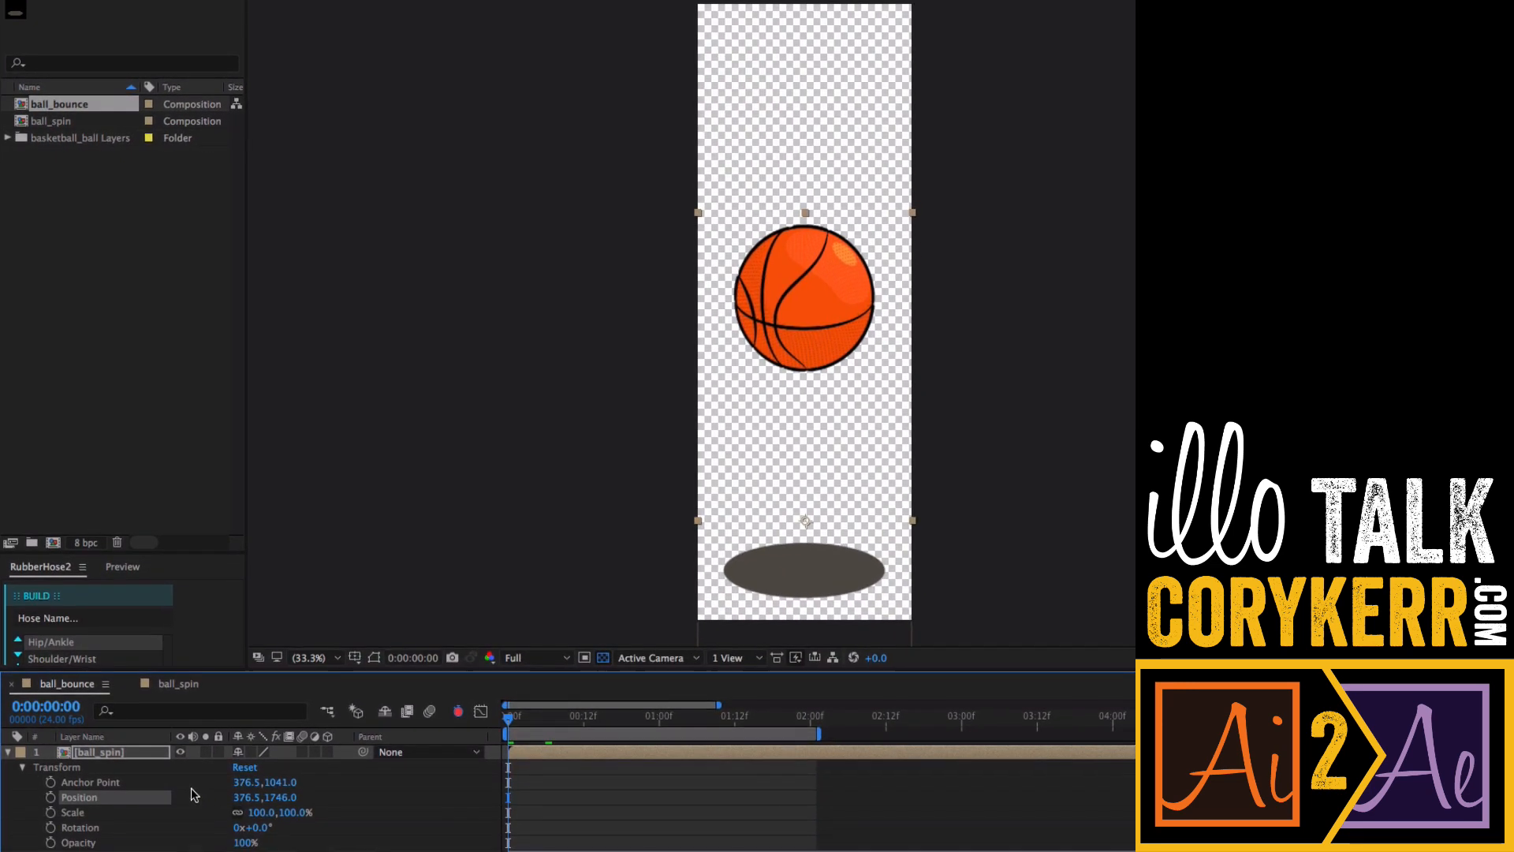
left_click(145, 784)
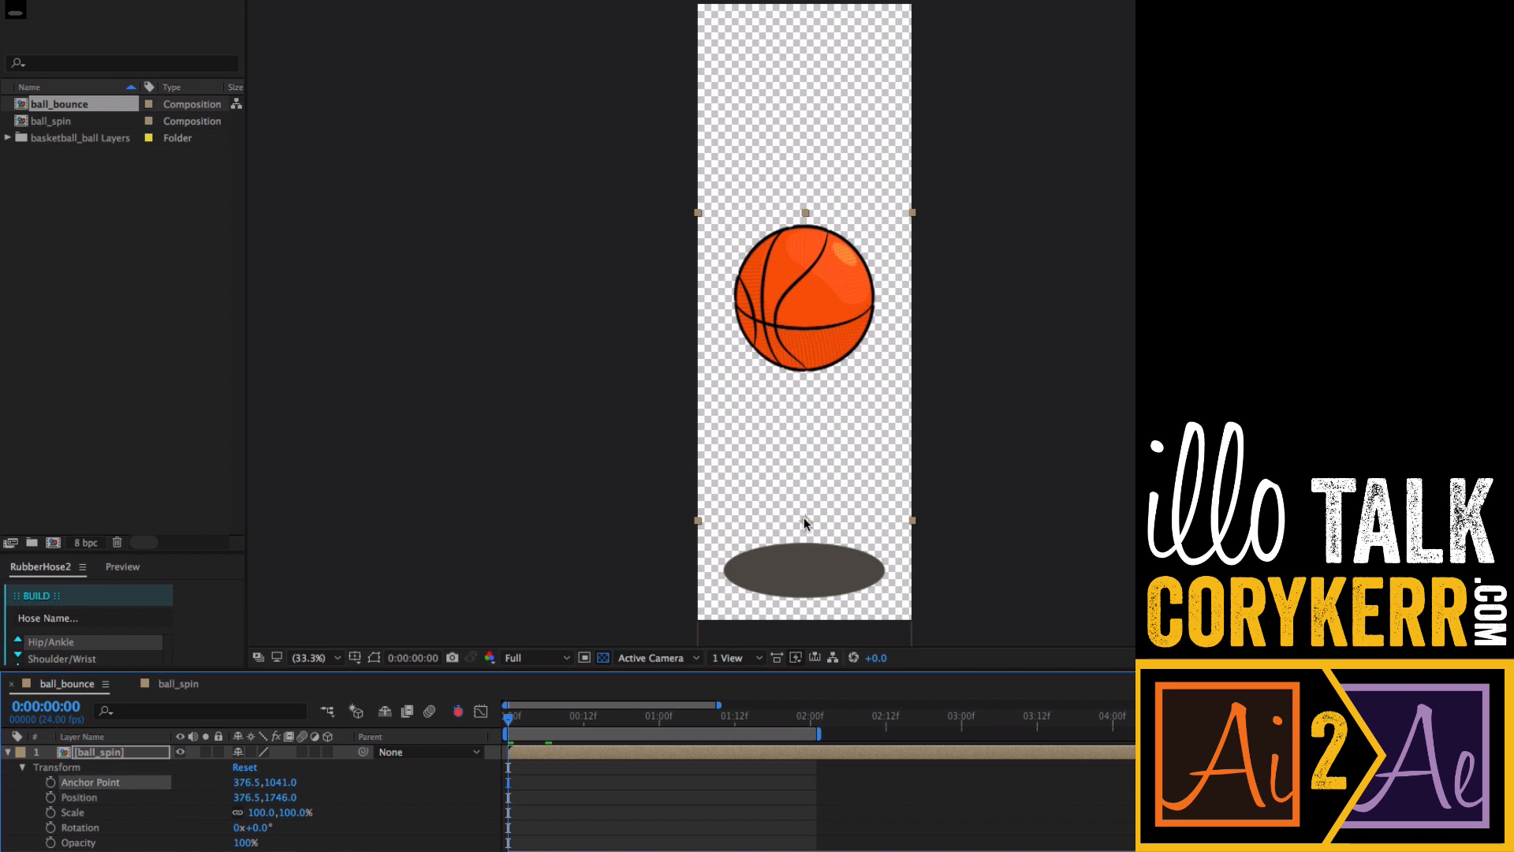
key("y")
left_click_drag(807, 520, 817, 368)
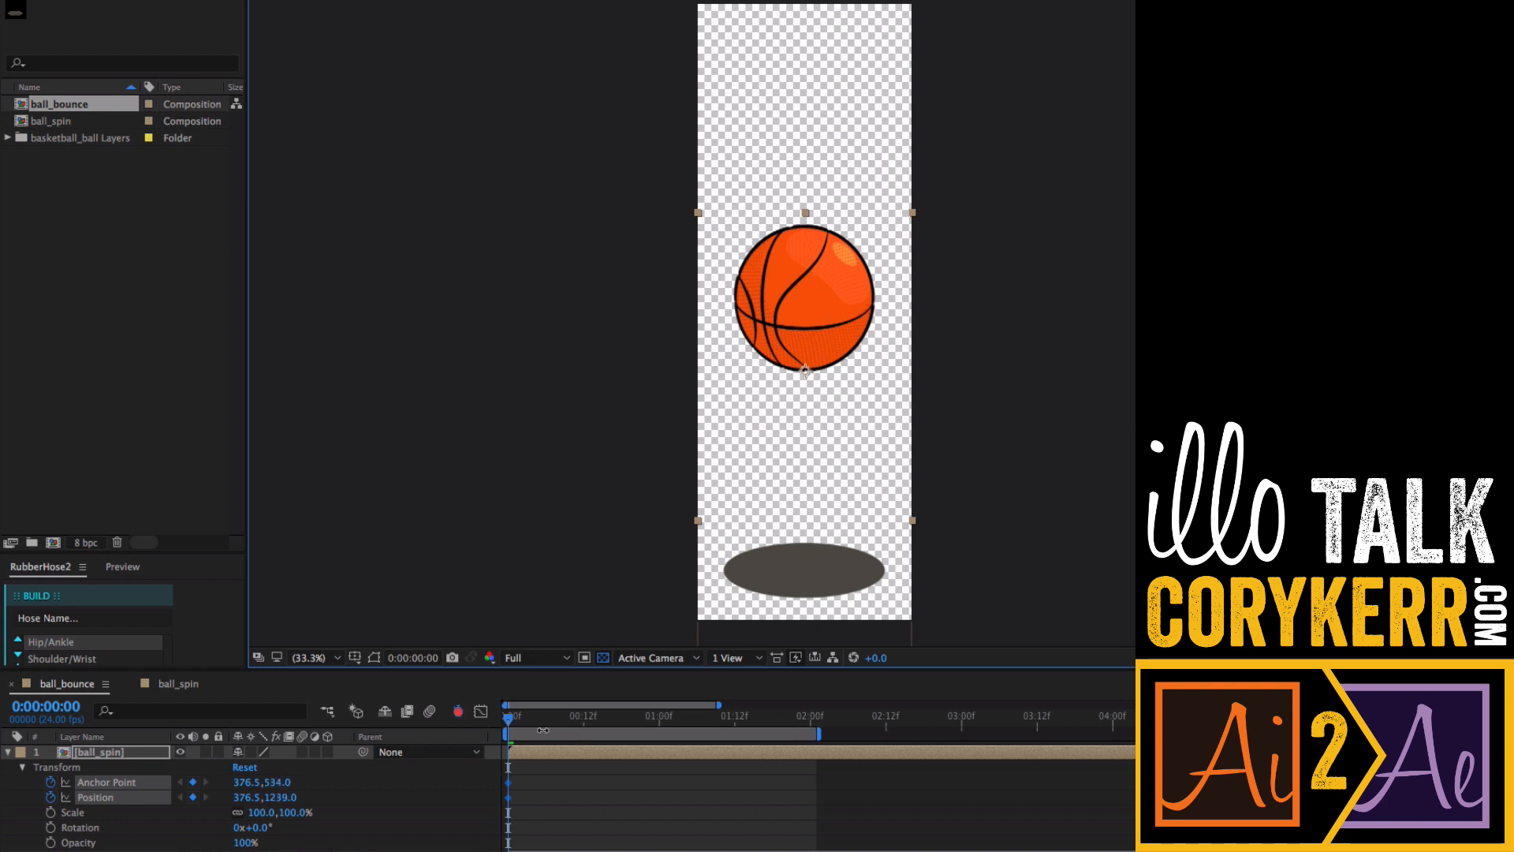
- Add Scale and Rotation keyframes at the start, enlarging the ball to 118% and setting rotation to 0
mouse_move(507, 717)
left_mouse_down()
mouse_move(739, 718)
mouse_move(512, 719)
left_mouse_up()
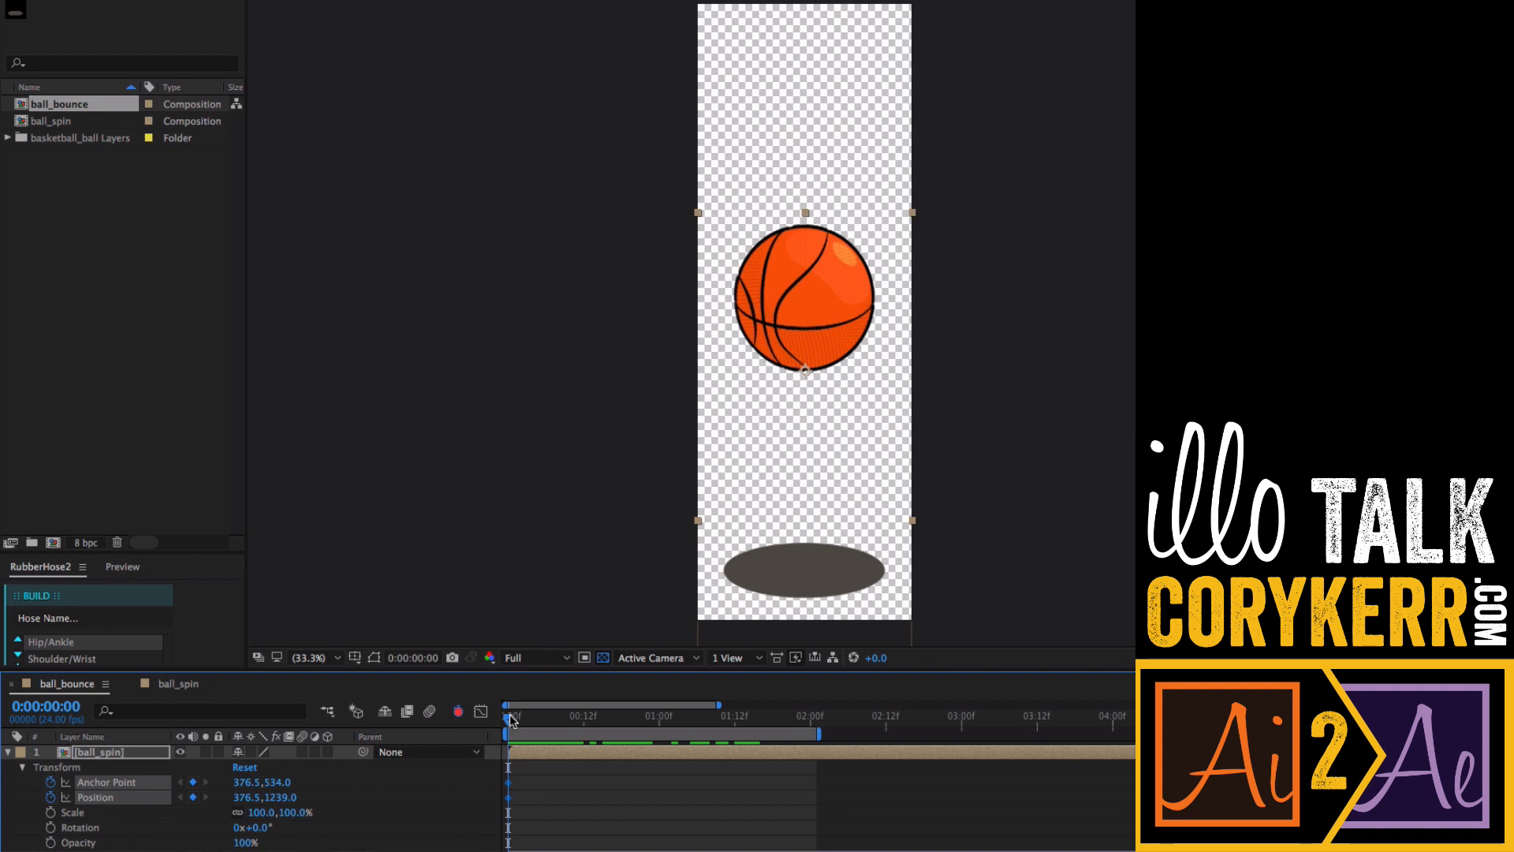
key("alt+shift+s")
left_click_drag(290, 818, 285, 848)
key("alt+shift+r")
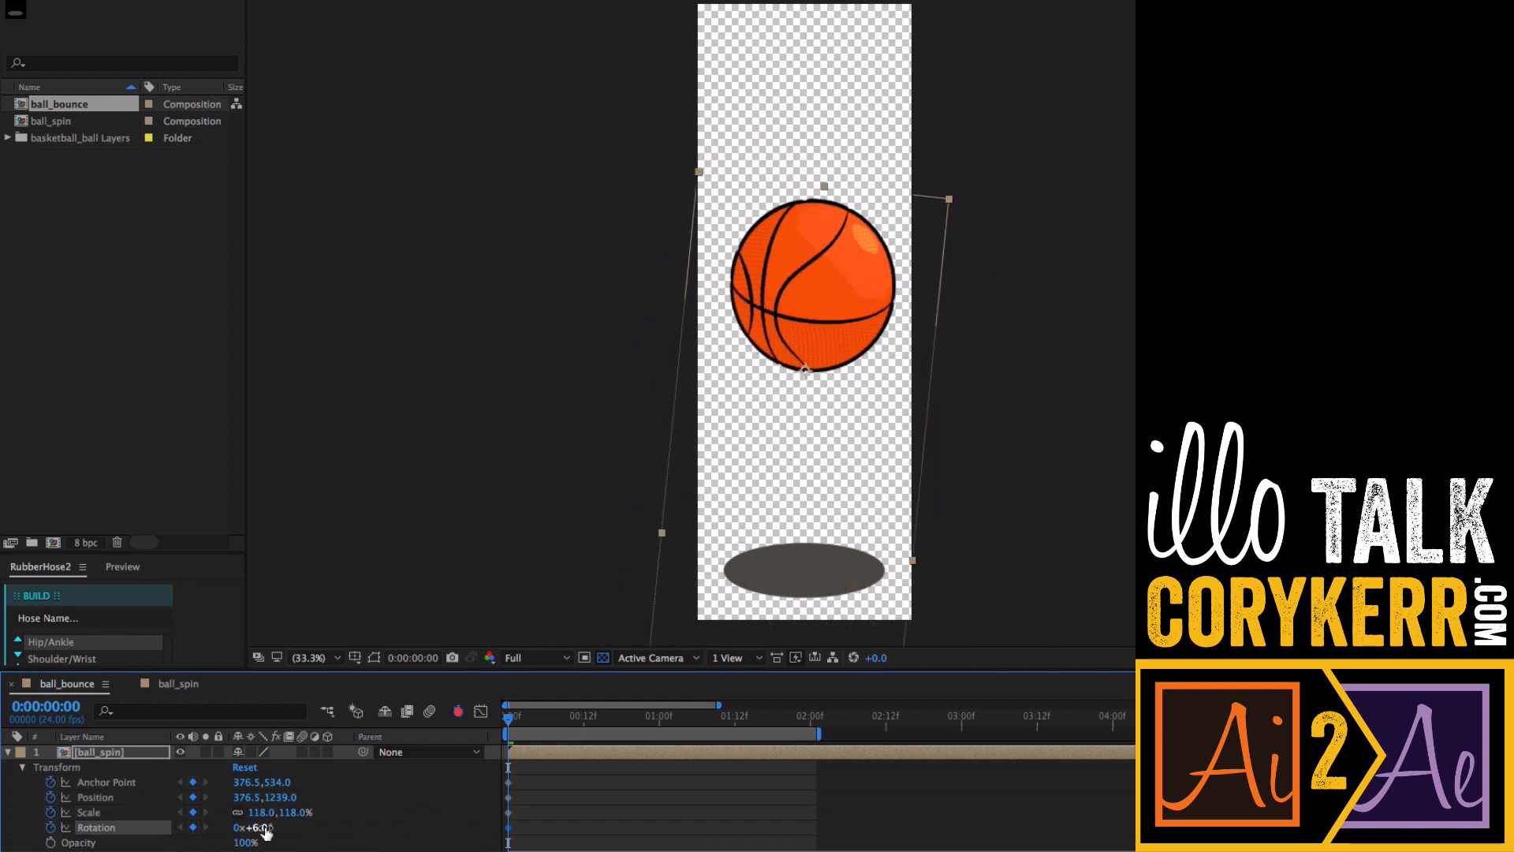
left_click(264, 827)
type("0")
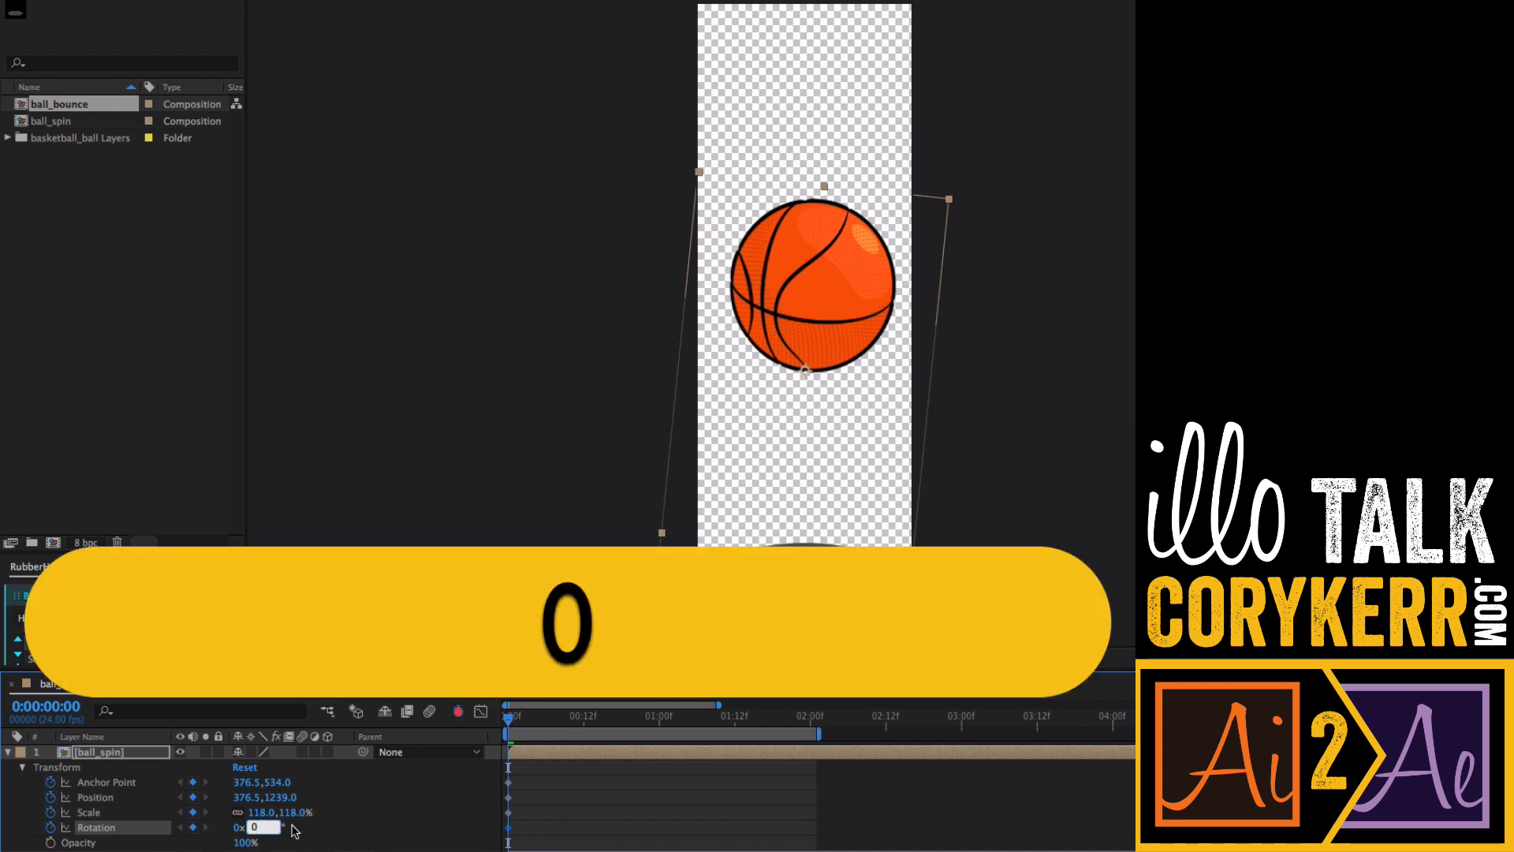
key("Return")
- Reset Scale to 100% and remove the Rotation, Scale, Position and Anchor Point keyframes
key("z")
left_click(51, 827)
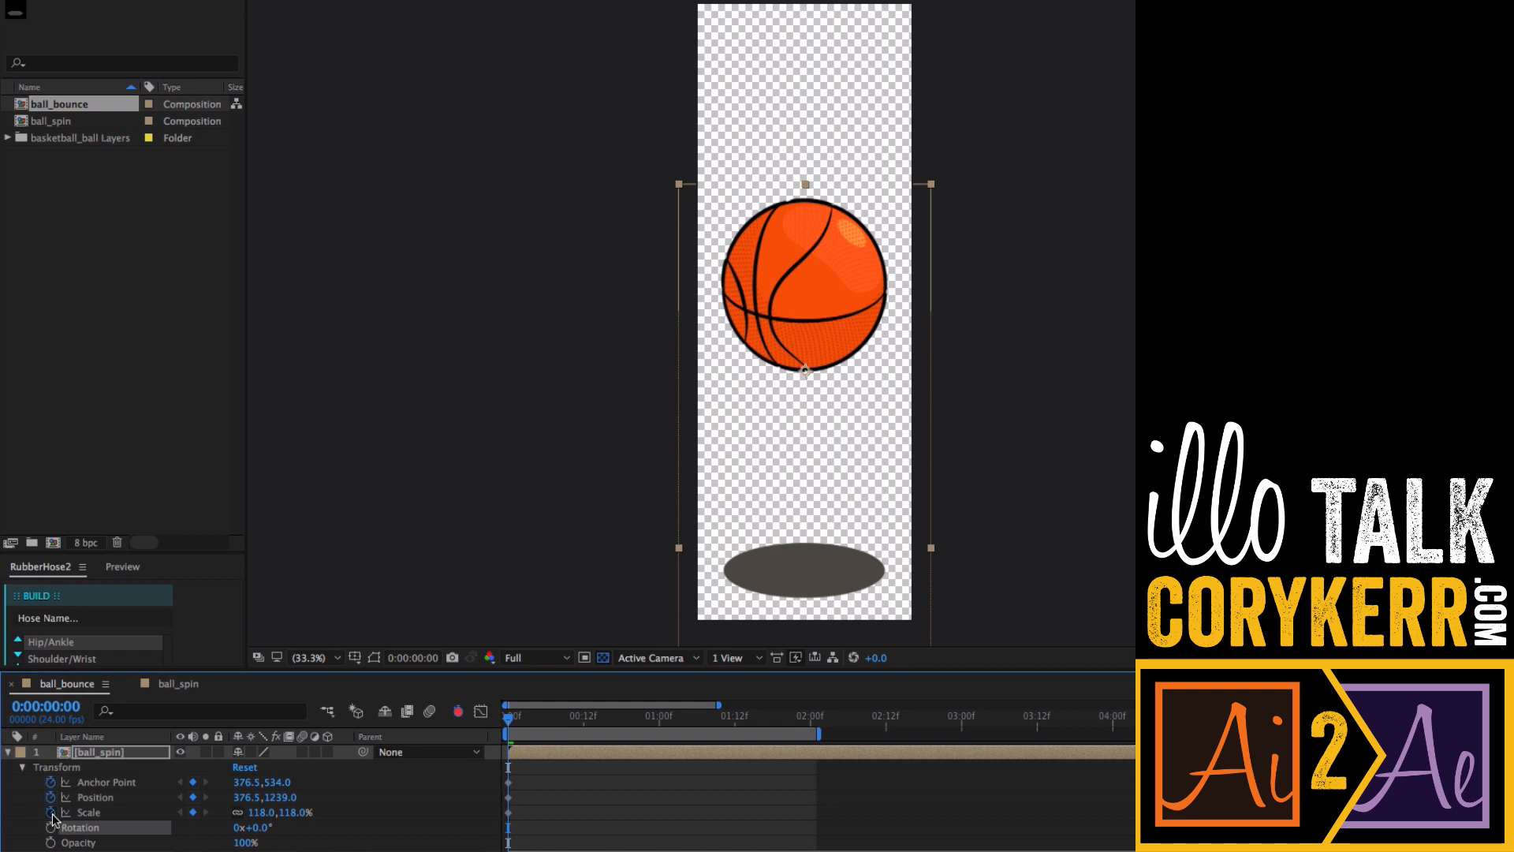
left_click(263, 812)
type("100")
key("Return")
key("z")
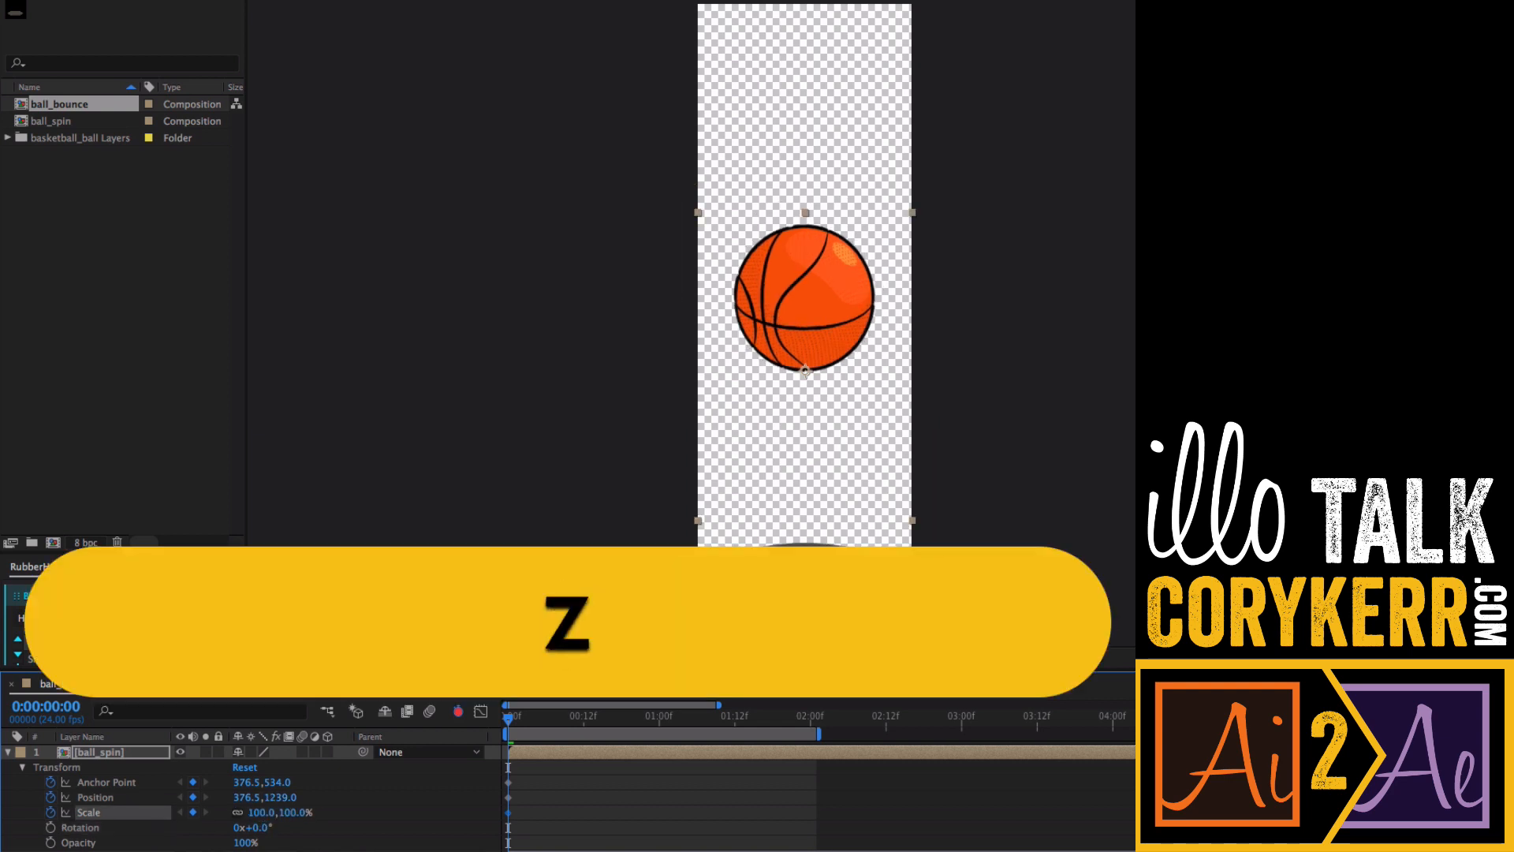
left_click(50, 813)
left_click(51, 797)
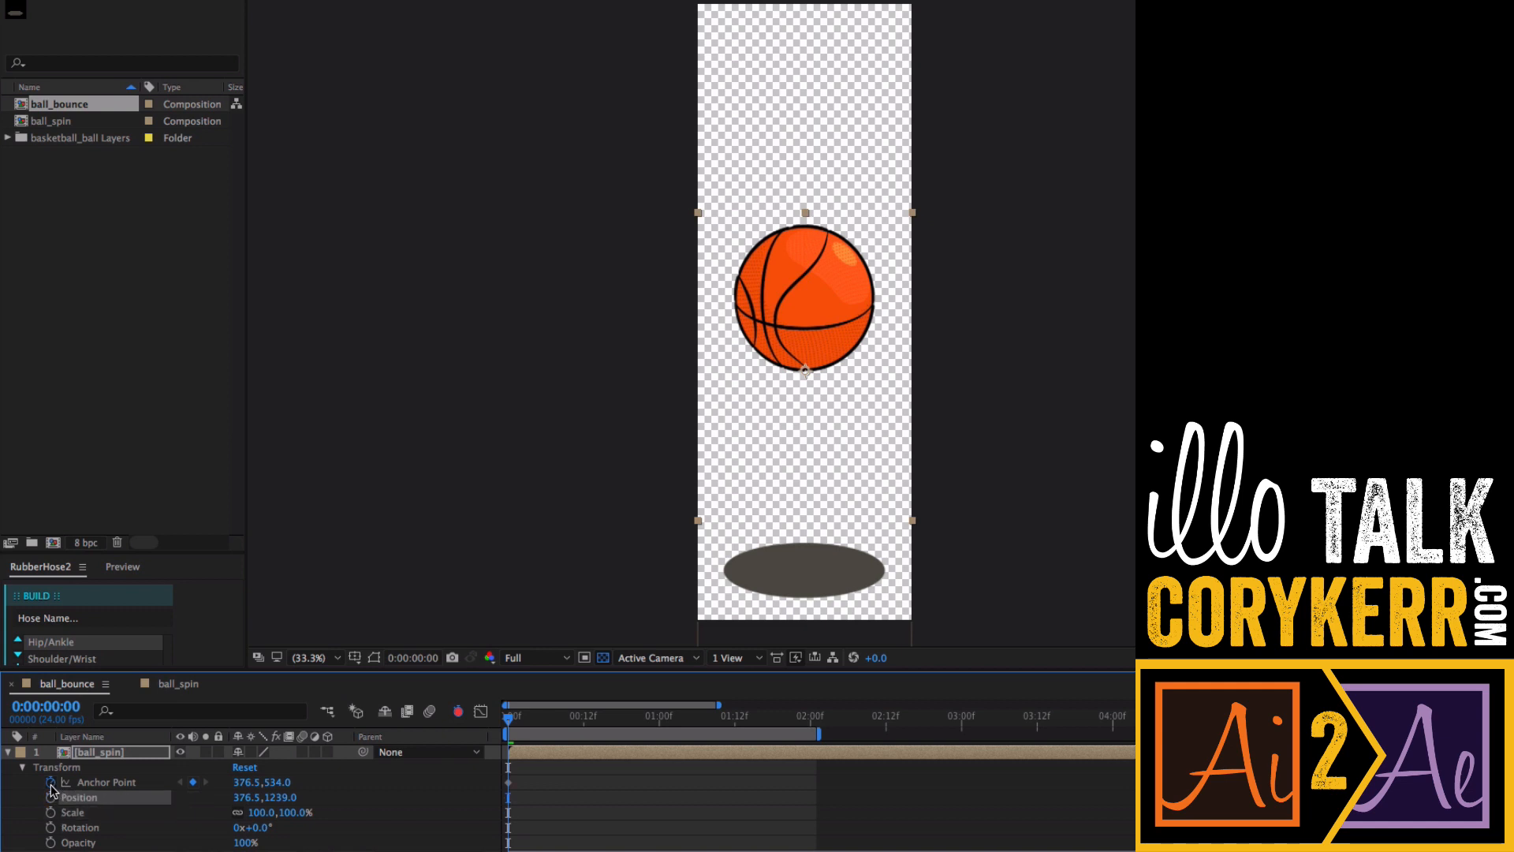
left_click(51, 782)
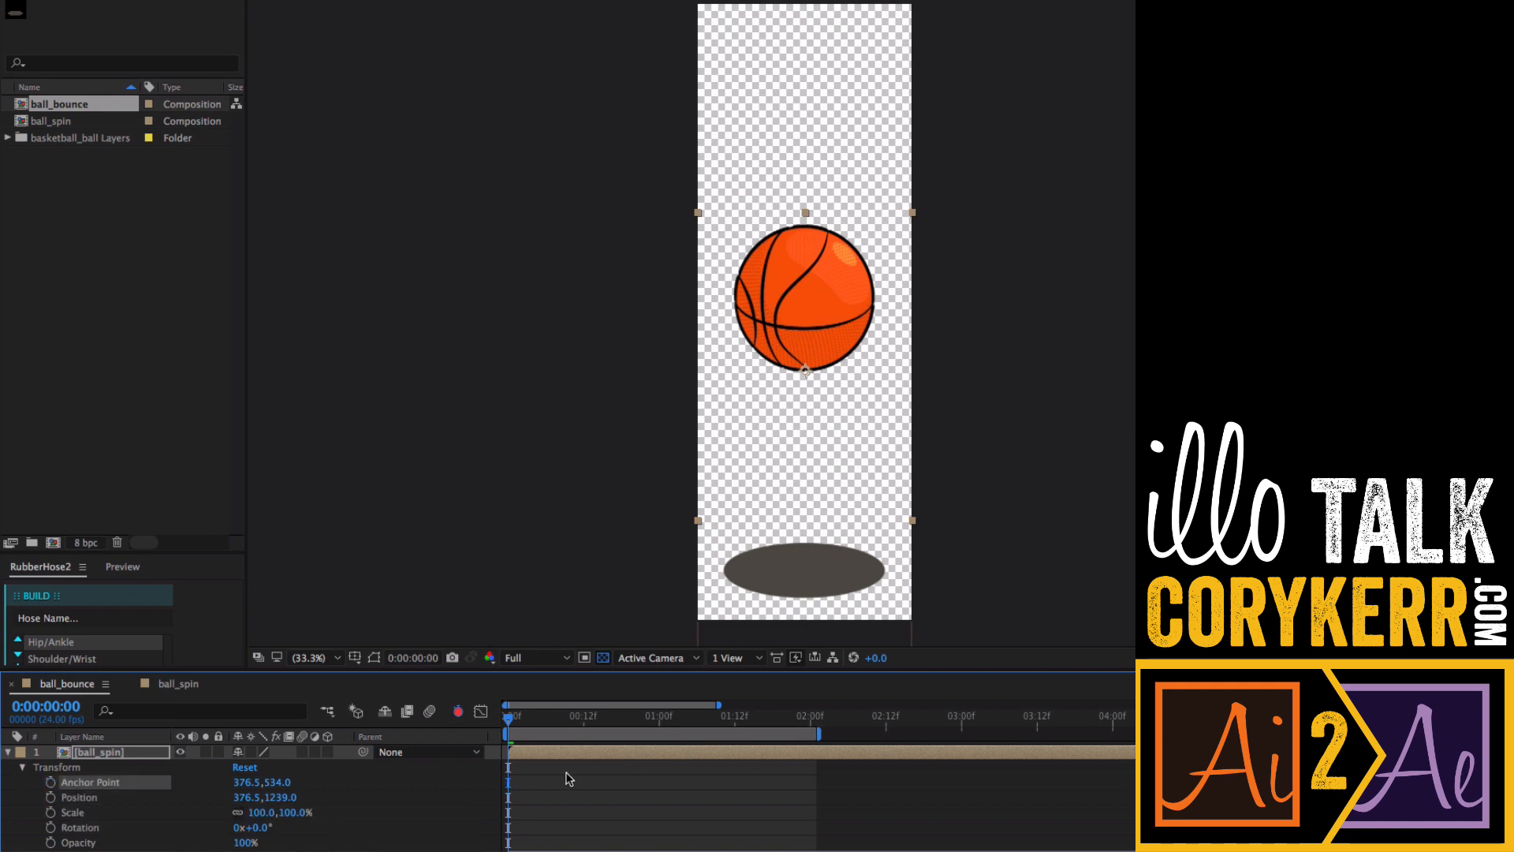
- Add a Position keyframe at the start and move the ball up to the top of the composition
left_click(99, 798)
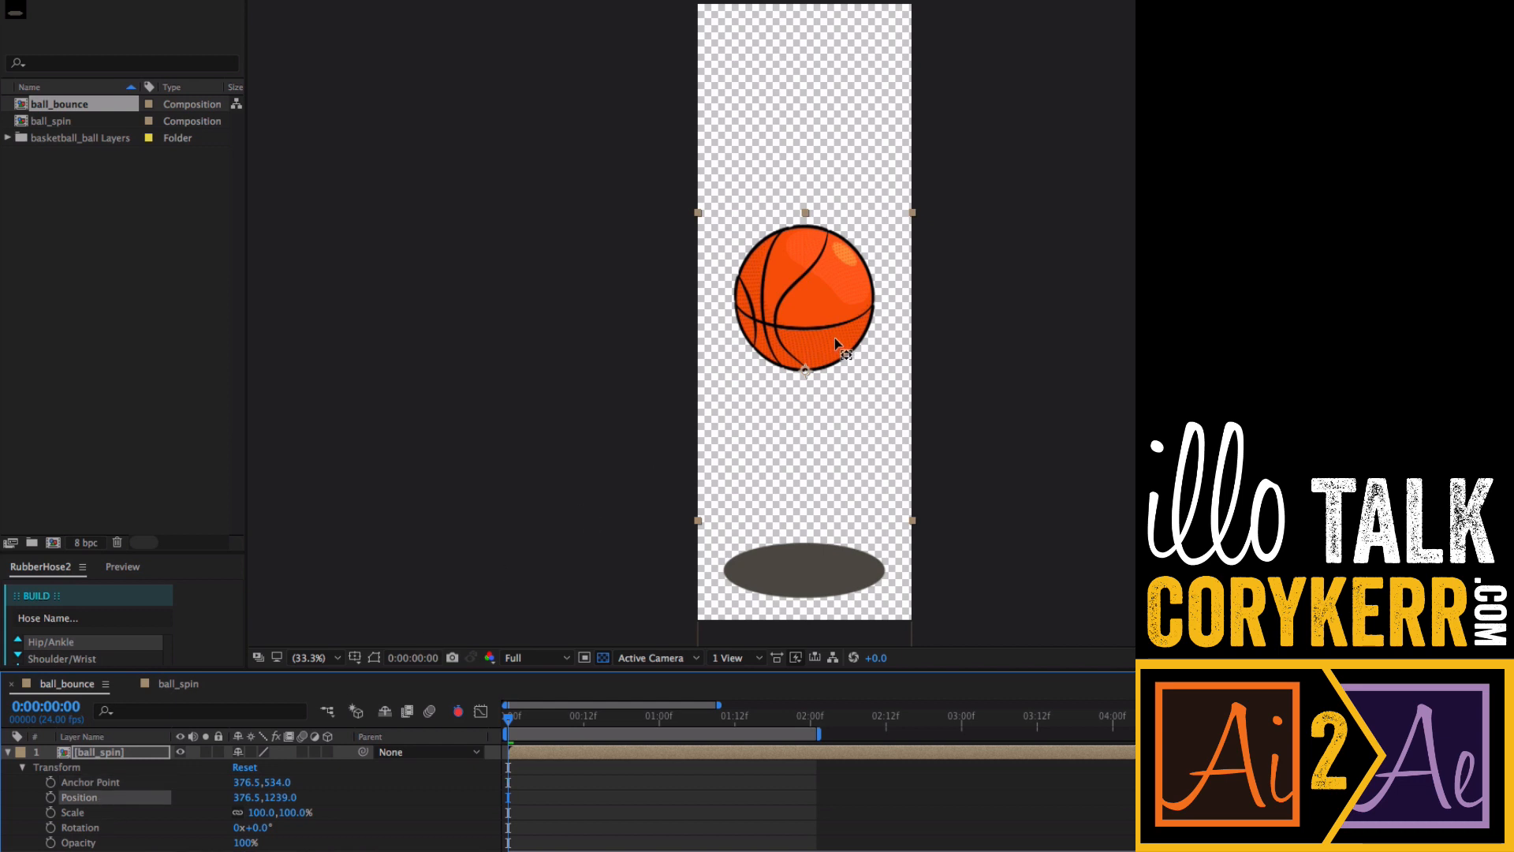
key("v")
key("alt+shift+p")
left_click_drag(839, 329, 847, 115)
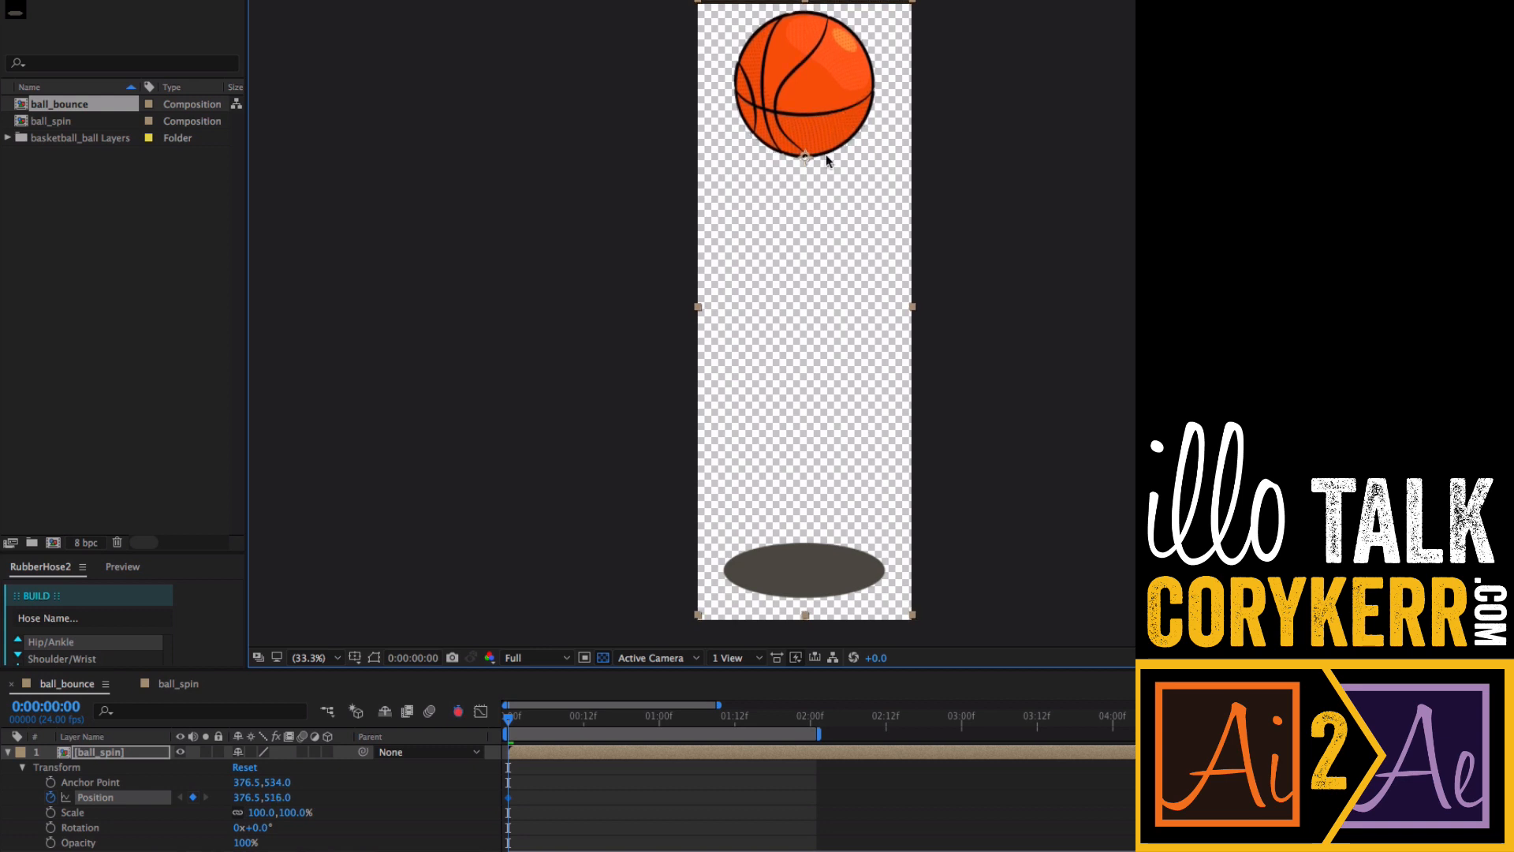
- Add a matching Position keyframe at 1 second and drop the ball onto its shadow at frame 12
left_click_drag(508, 723, 659, 720)
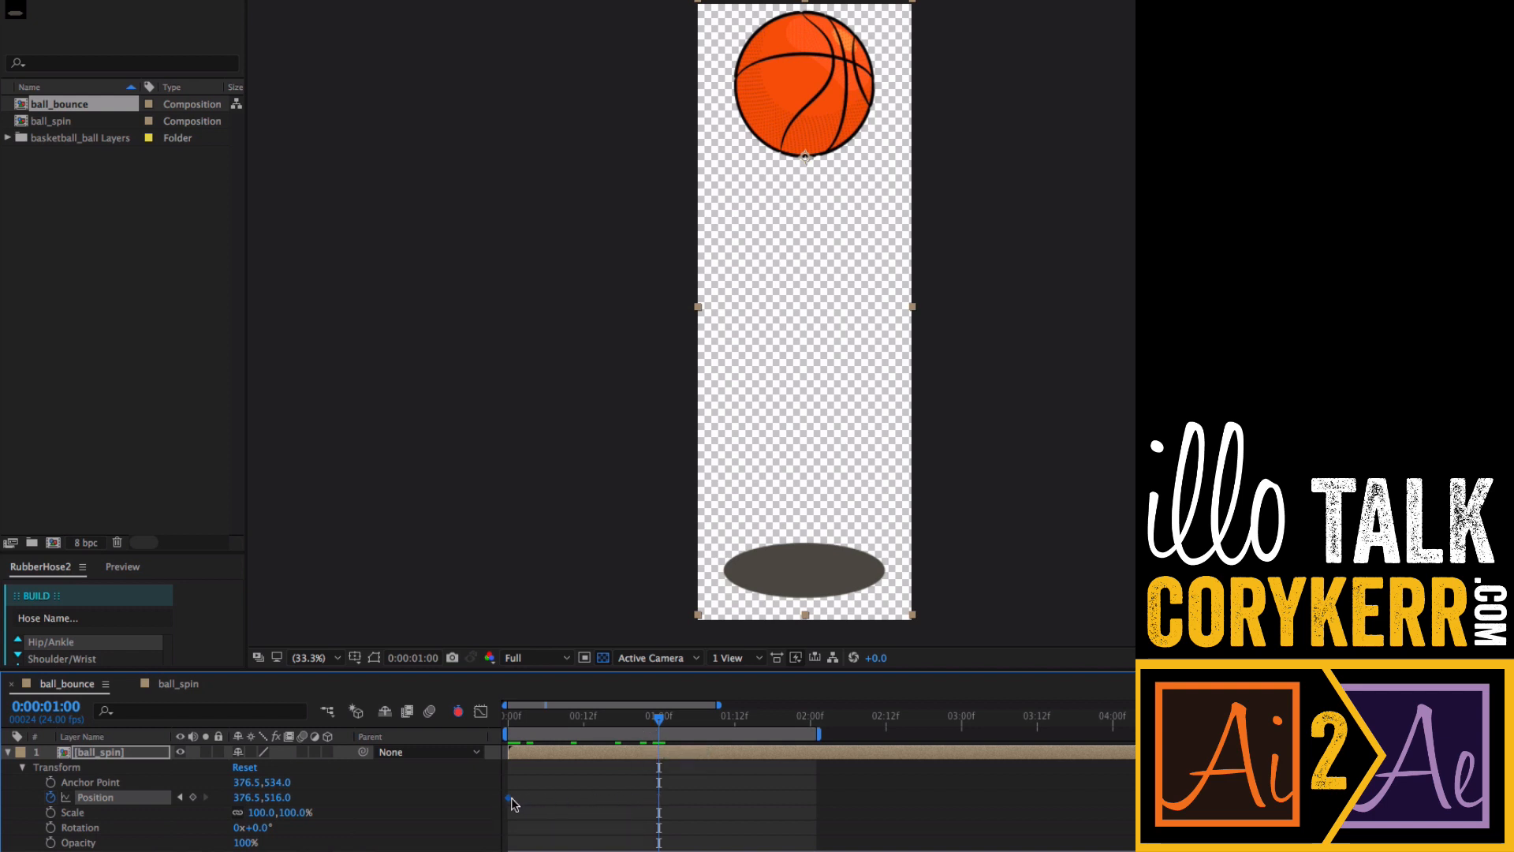
left_click(193, 798)
left_click_drag(661, 720, 583, 735)
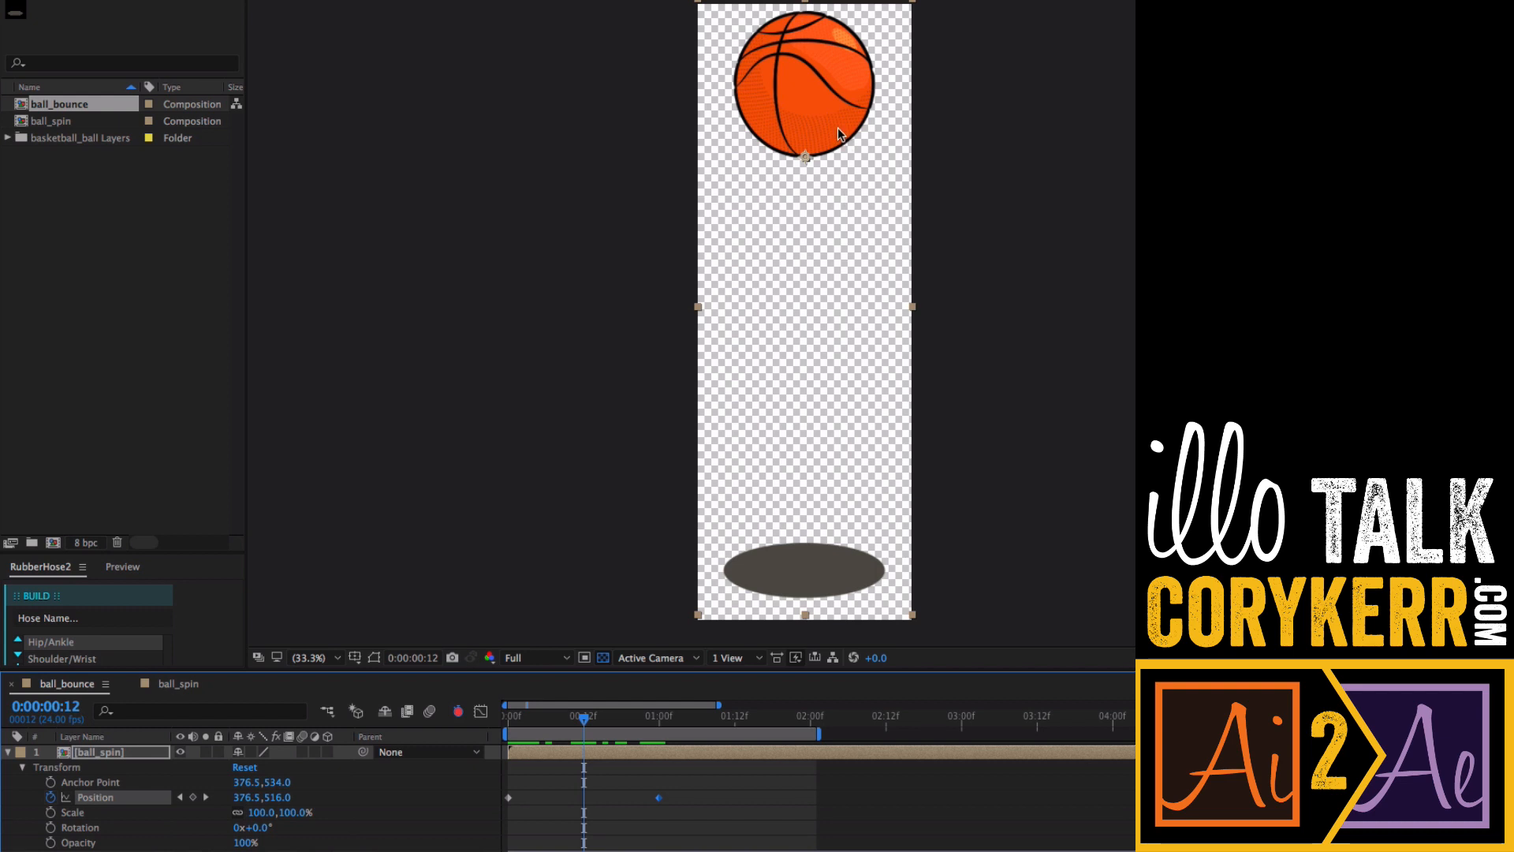
left_click_drag(838, 127, 849, 549)
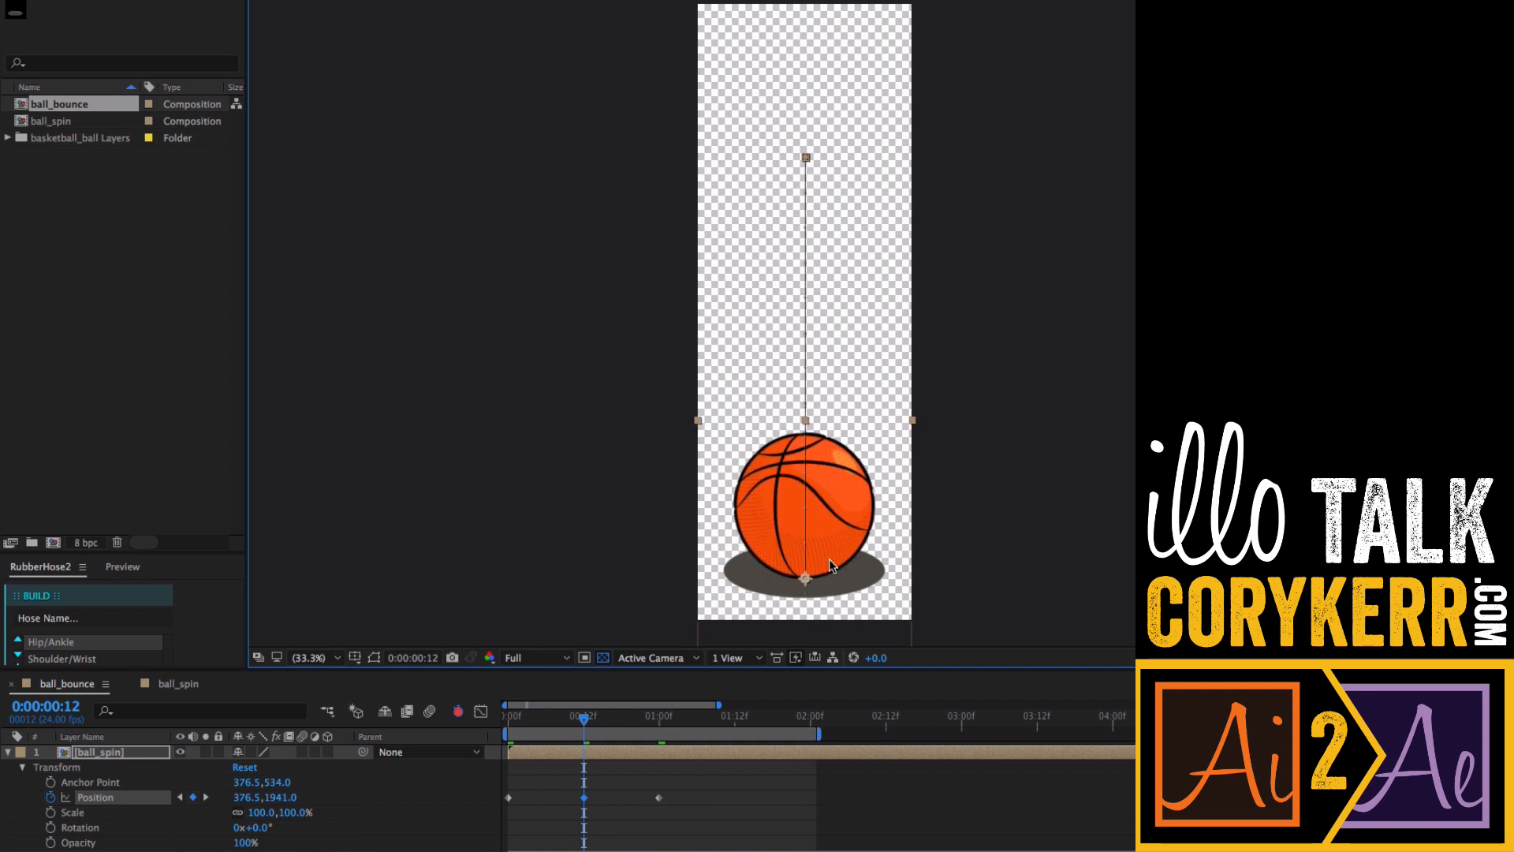
- Preview the bounce animation from the start of the timeline
left_click_drag(586, 724, 510, 719)
key("z")
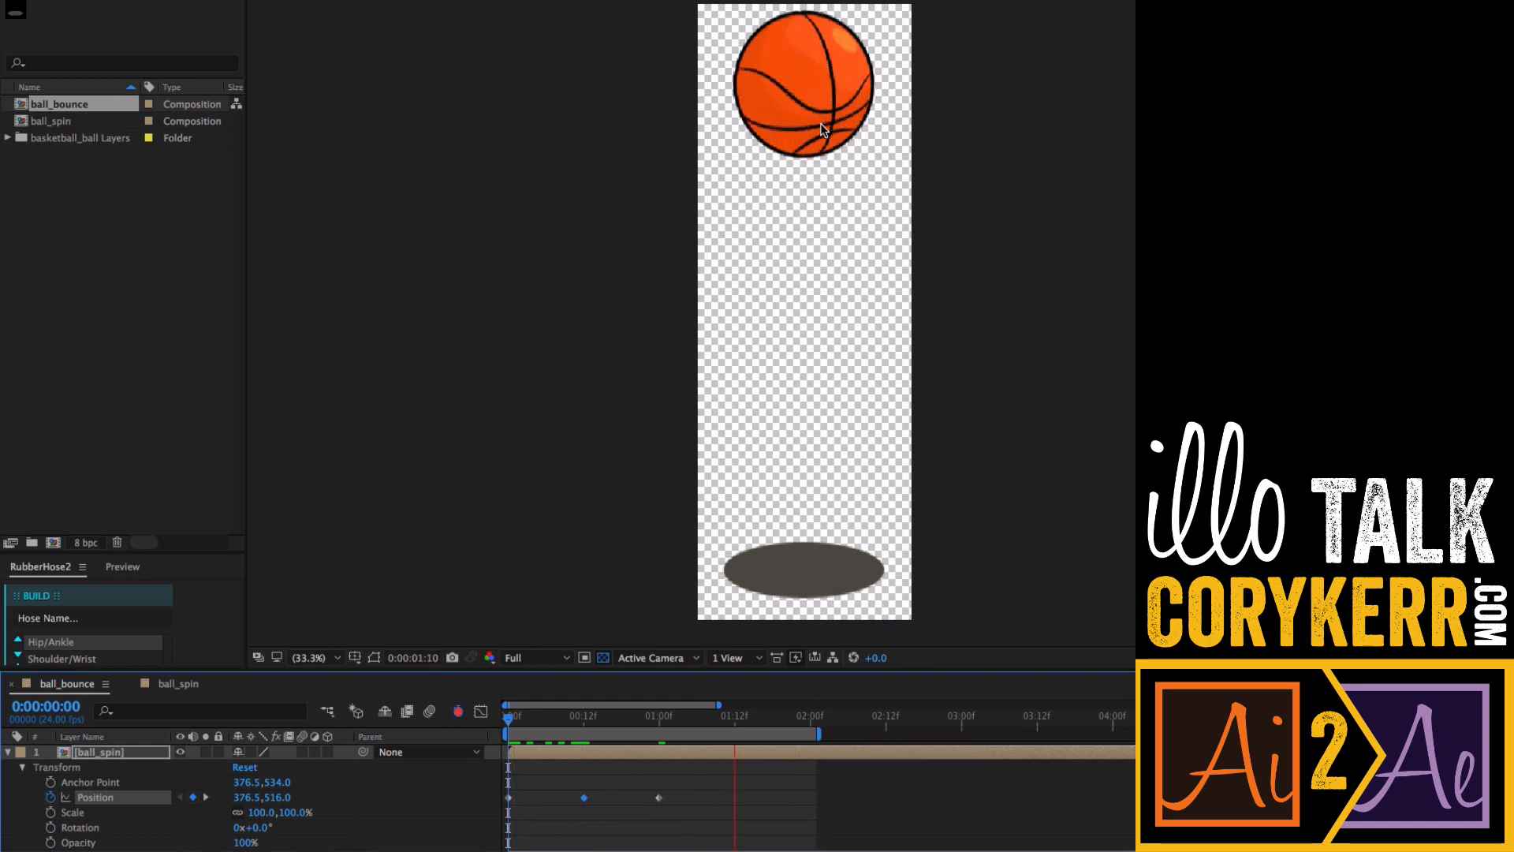
key("space")
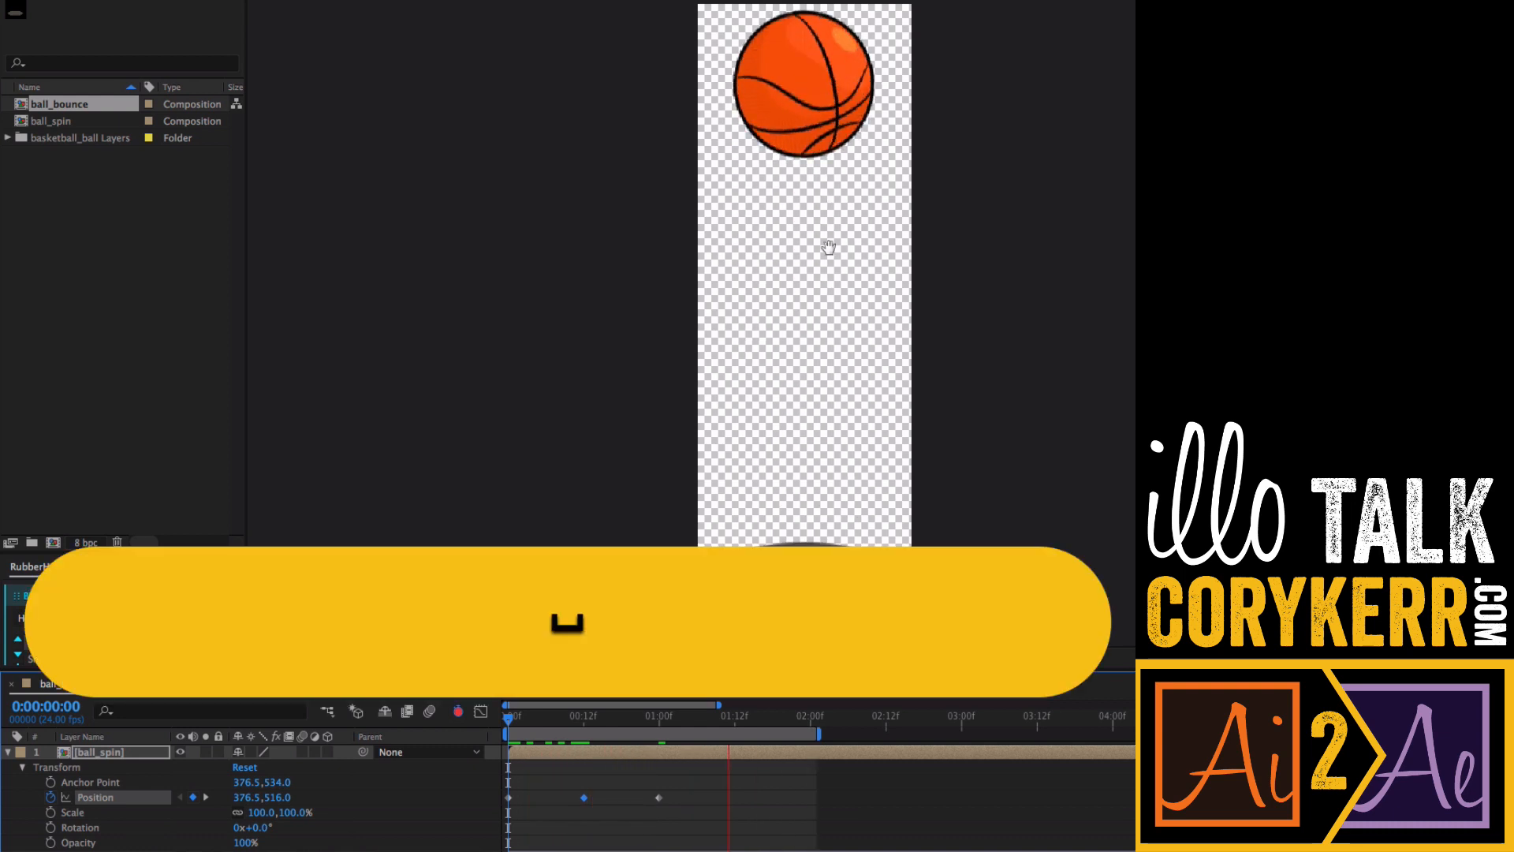
key("z")
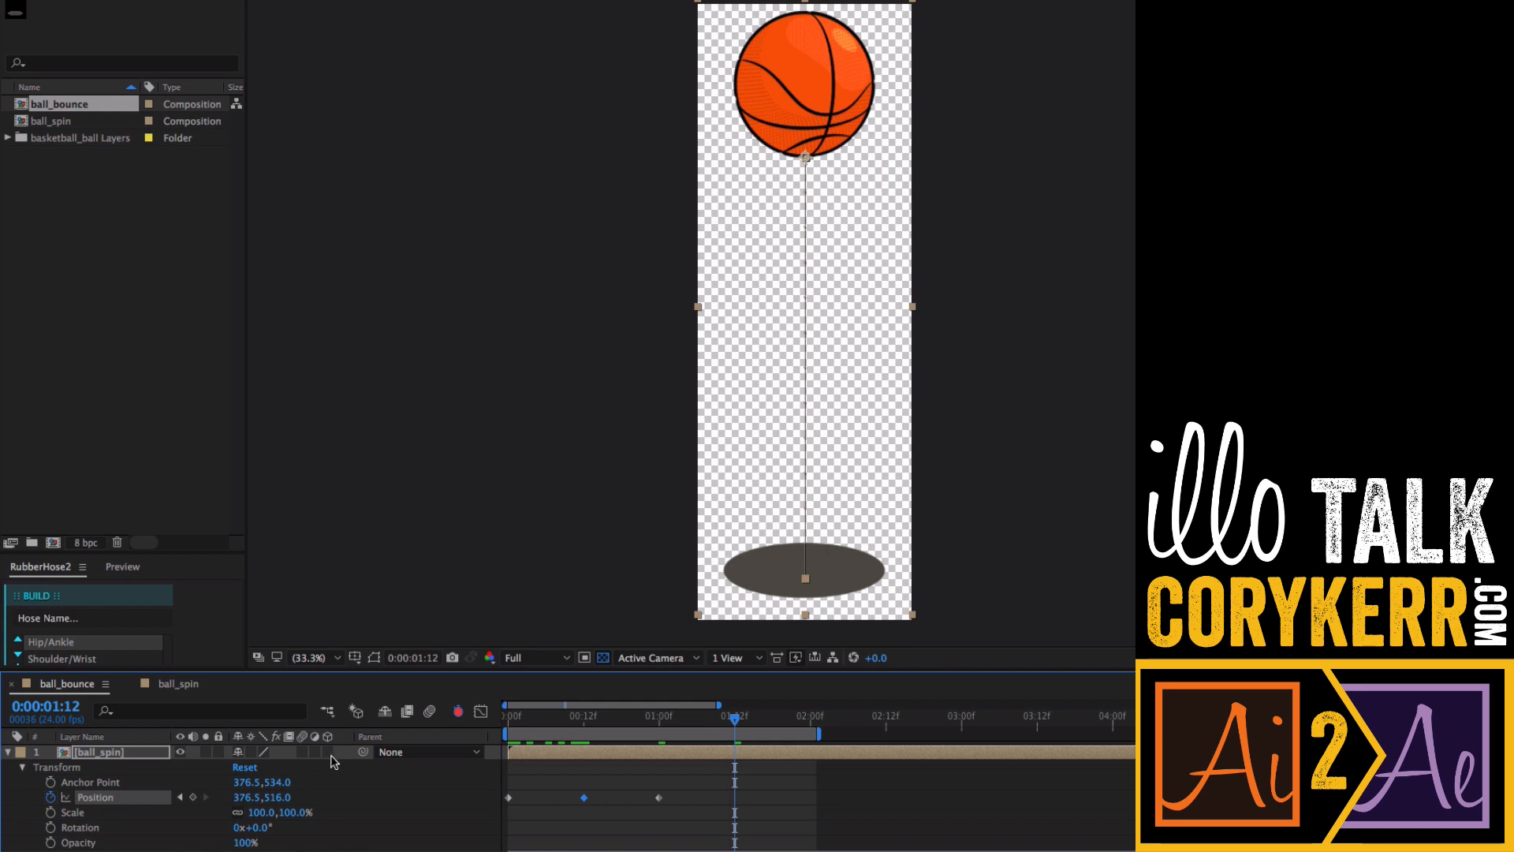
left_click(250, 751)
left_click_drag(590, 721, 499, 733)
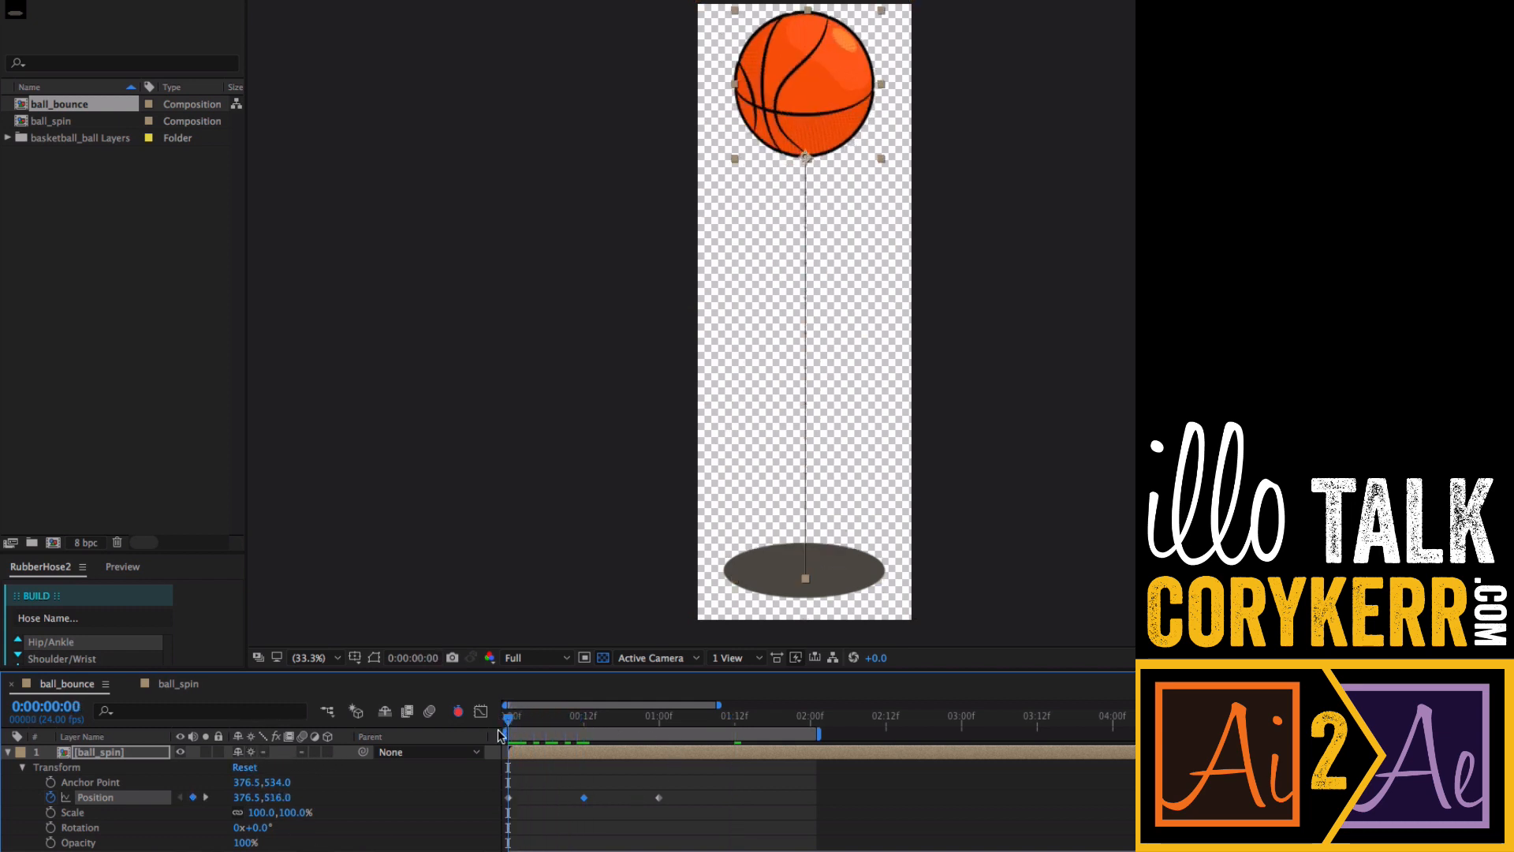
key("z")
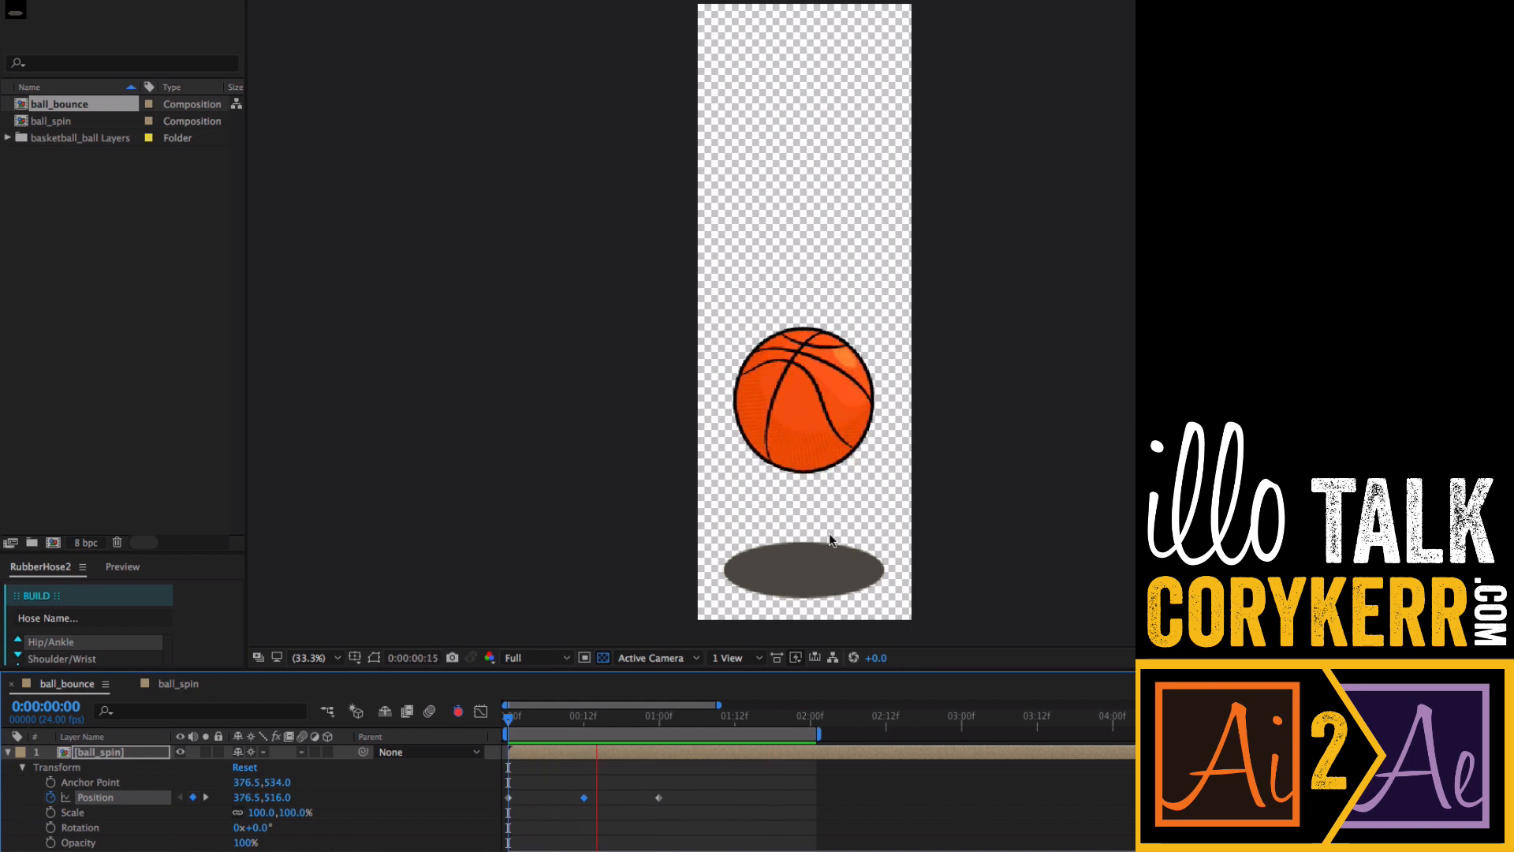
key("k")
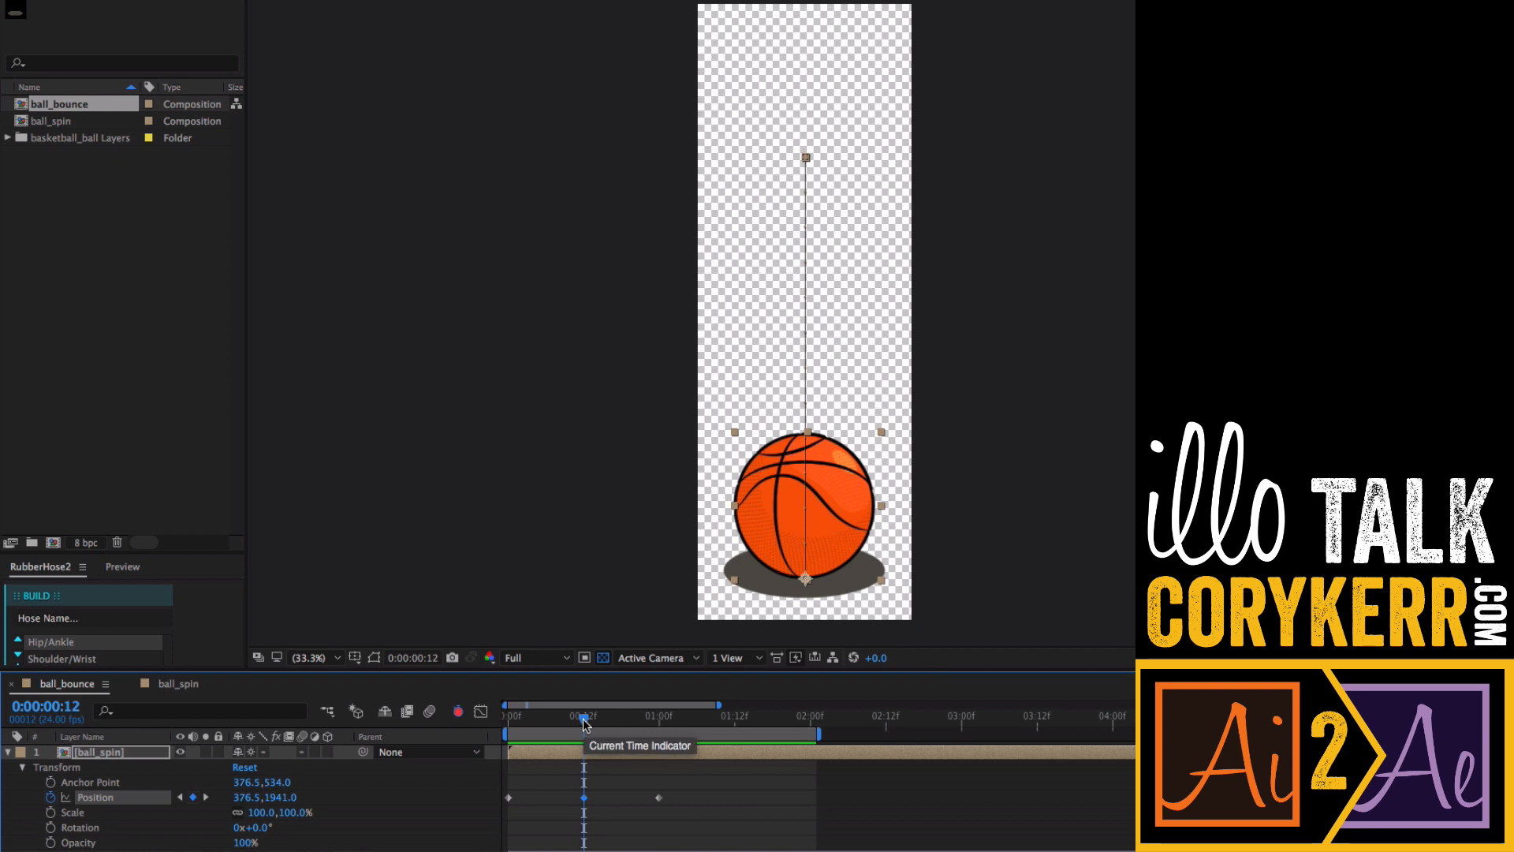
left_click_drag(585, 723, 508, 723)
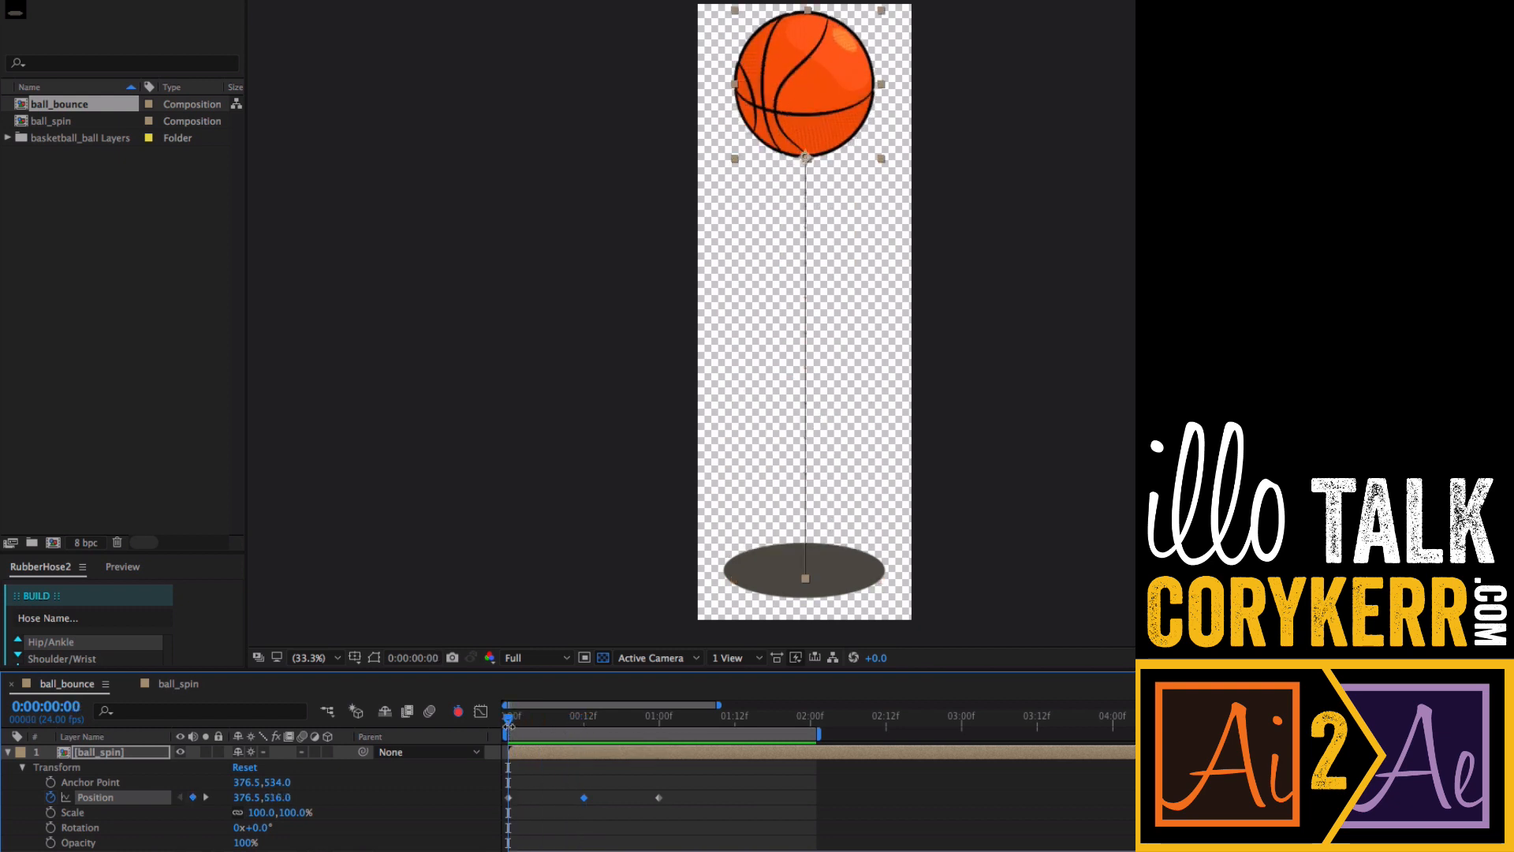
- Add a Scale keyframe at the start and squash the ball to 129, 69% at frame 12
left_click(50, 813)
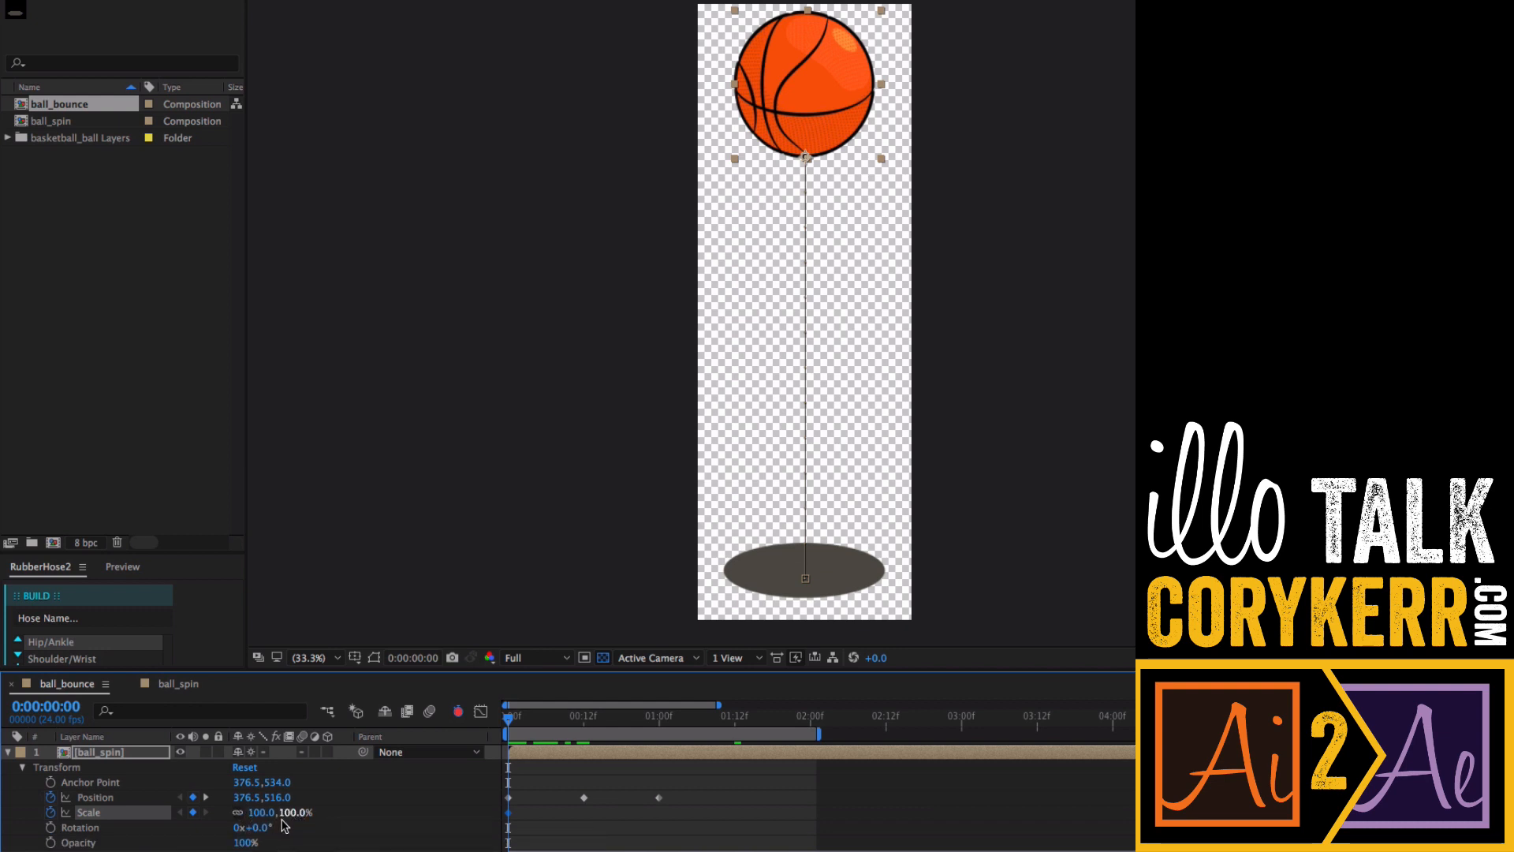
left_click_drag(517, 725, 583, 732)
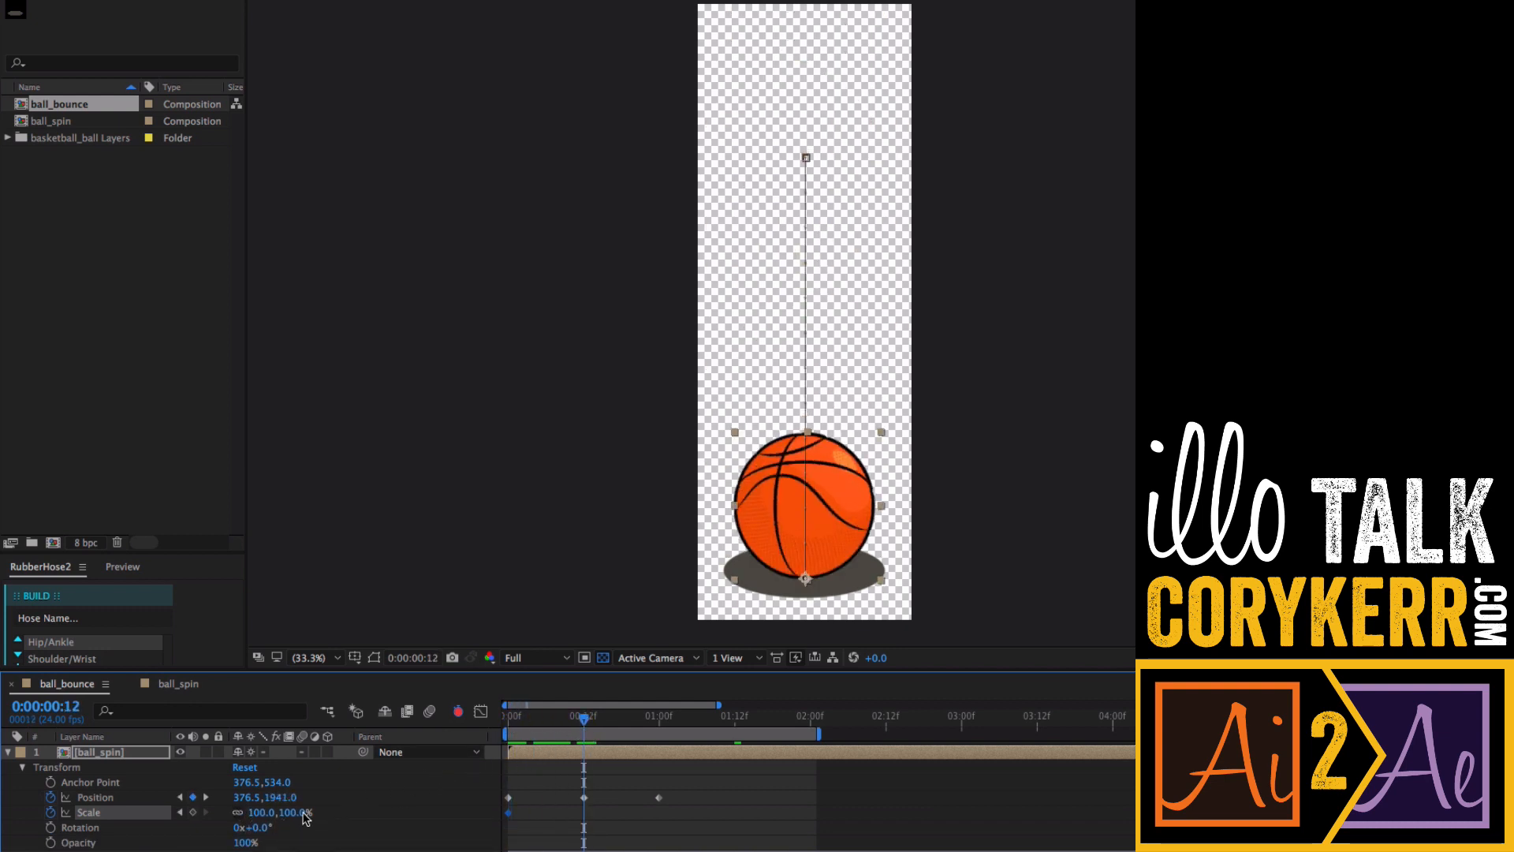
mouse_move(258, 816)
left_mouse_down()
mouse_move(246, 815)
mouse_move(264, 810)
left_mouse_up()
key("super+z")
left_click_drag(298, 813, 274, 821)
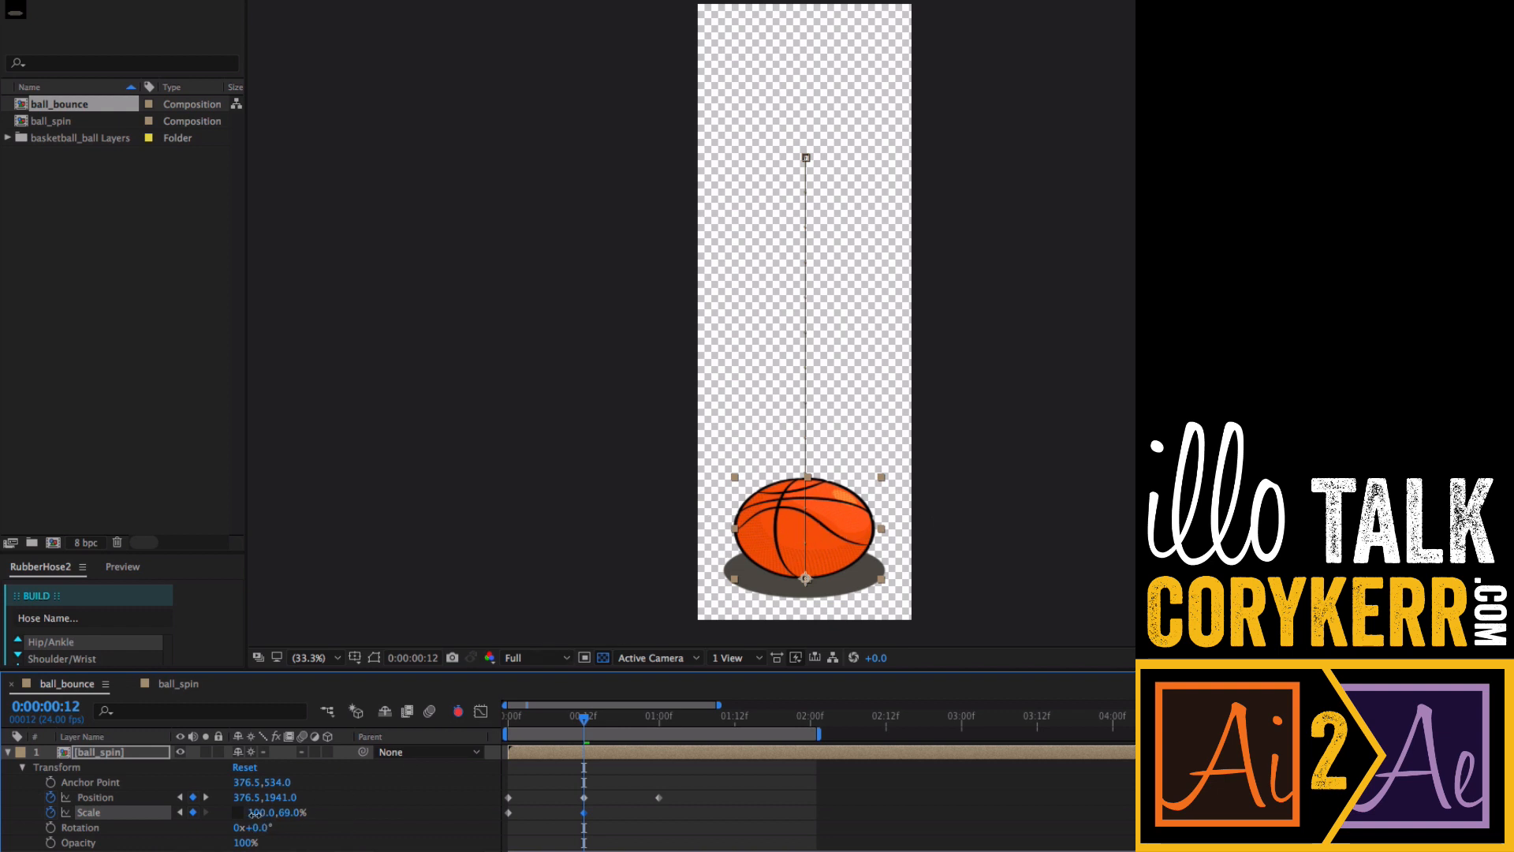
left_click_drag(263, 814, 291, 824)
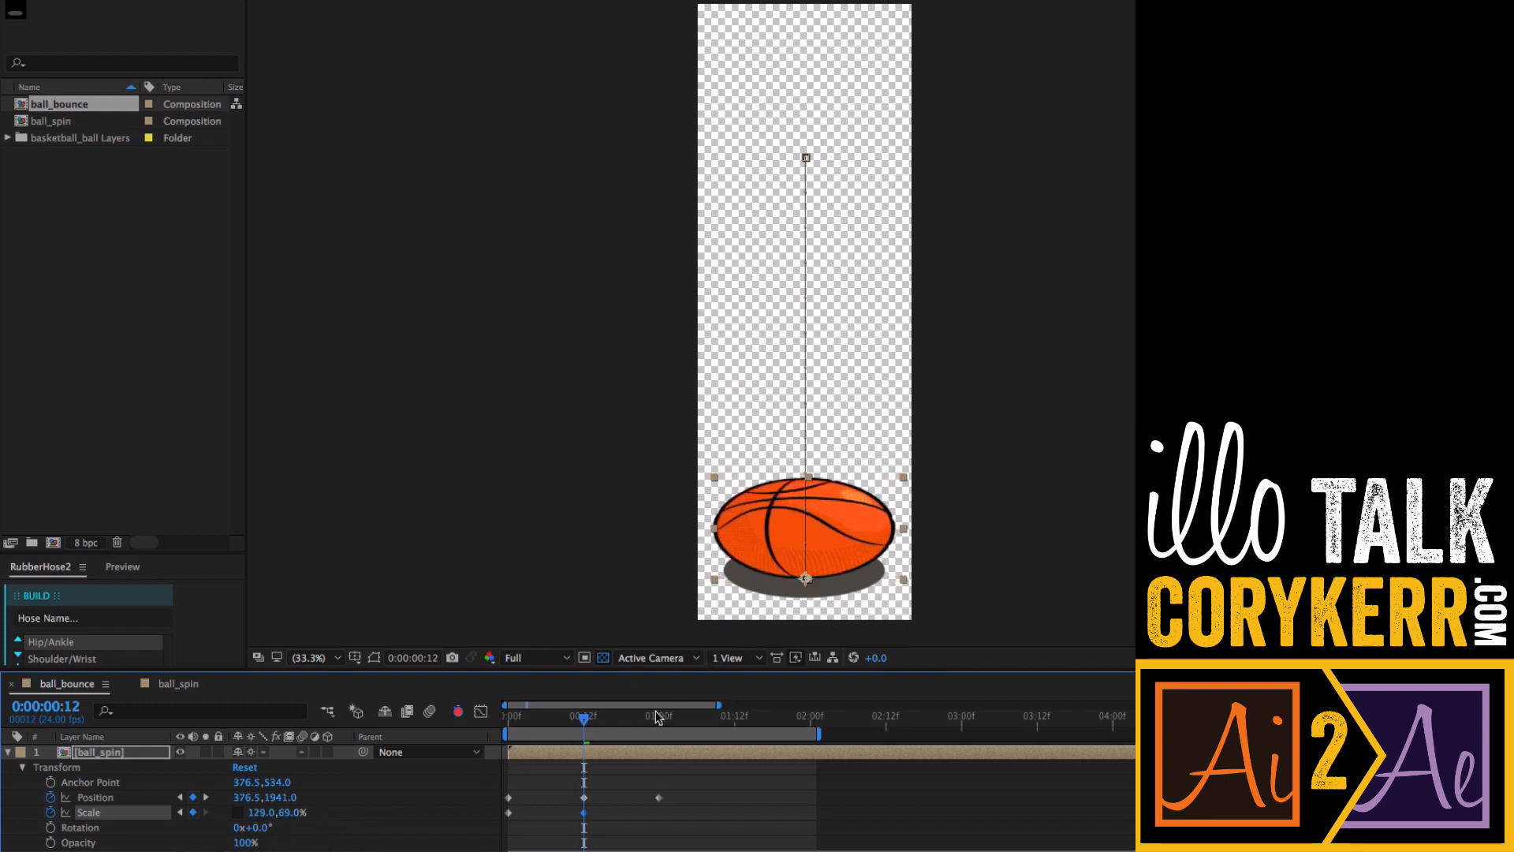
- Move the grounded Position keyframe from frame 12 back to frame 9
mouse_move(583, 717)
left_mouse_down()
mouse_move(518, 722)
mouse_move(585, 723)
left_mouse_up()
left_click(584, 797)
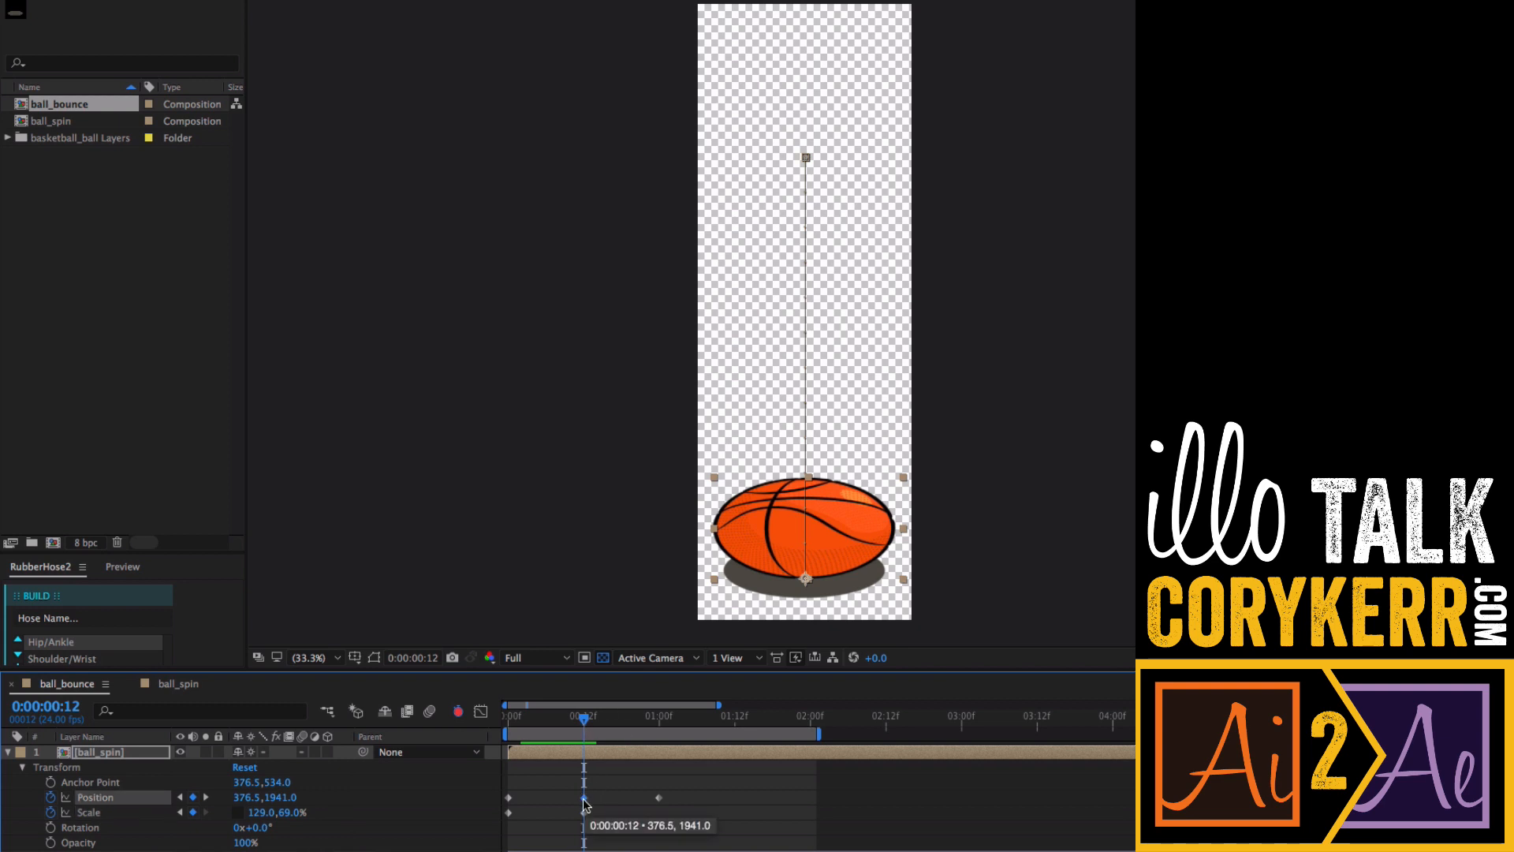
key("equal")
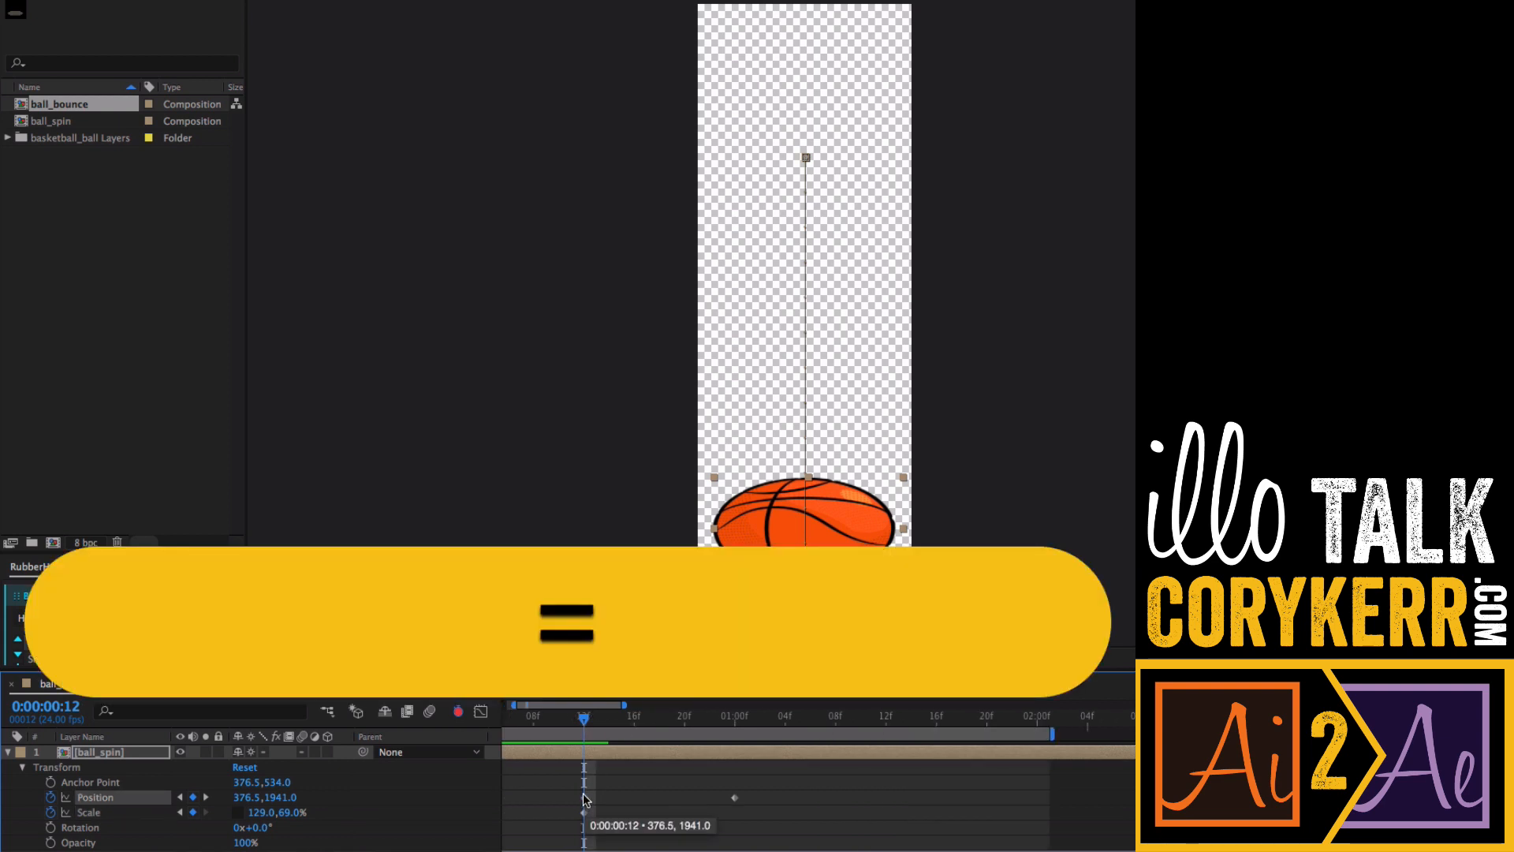
scroll(663, 828, "left", 3)
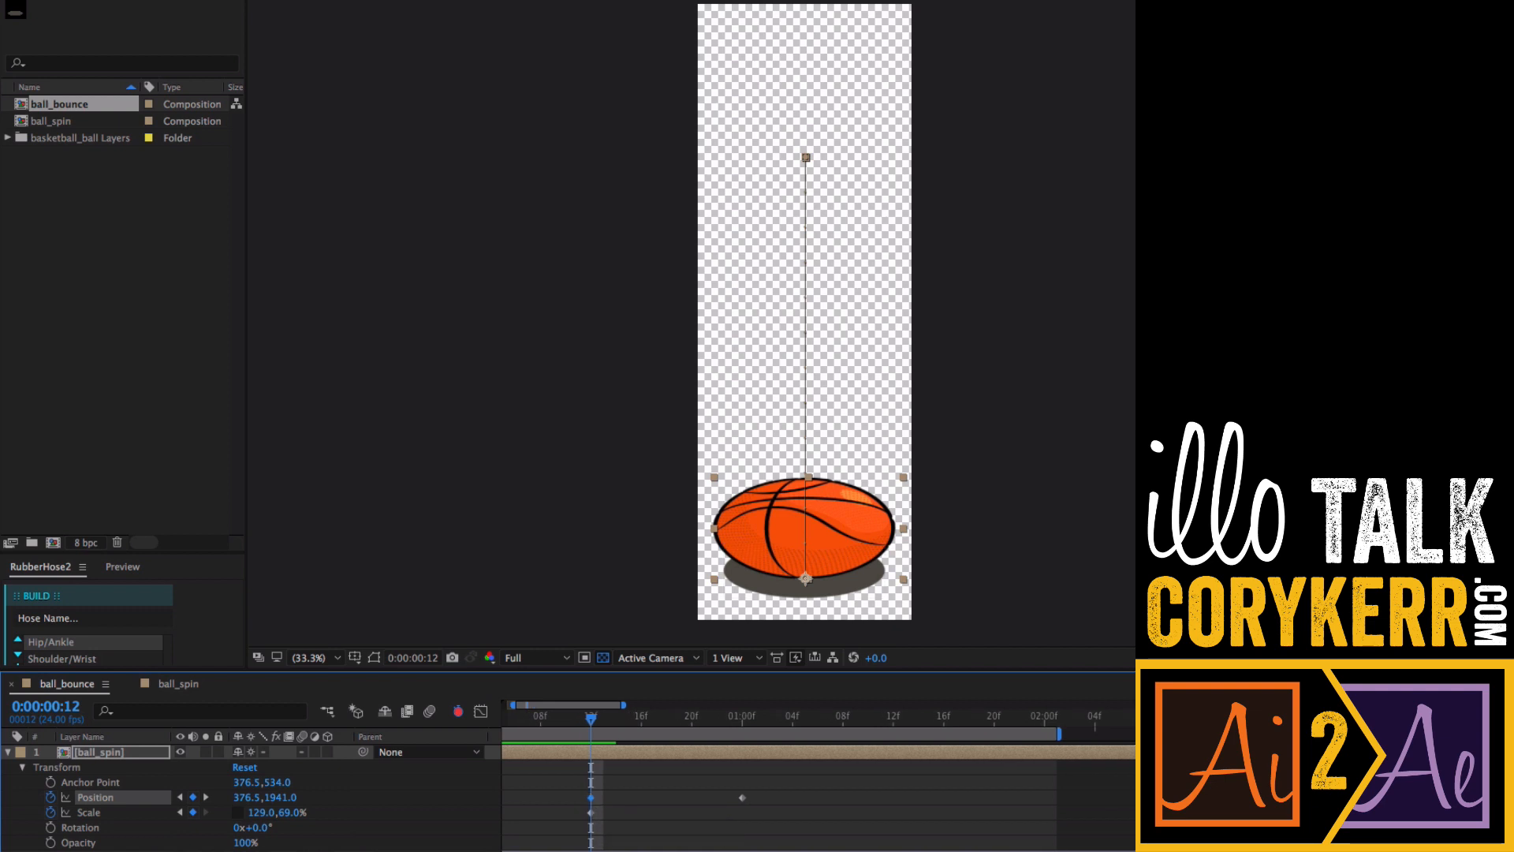
mouse_move(660, 804)
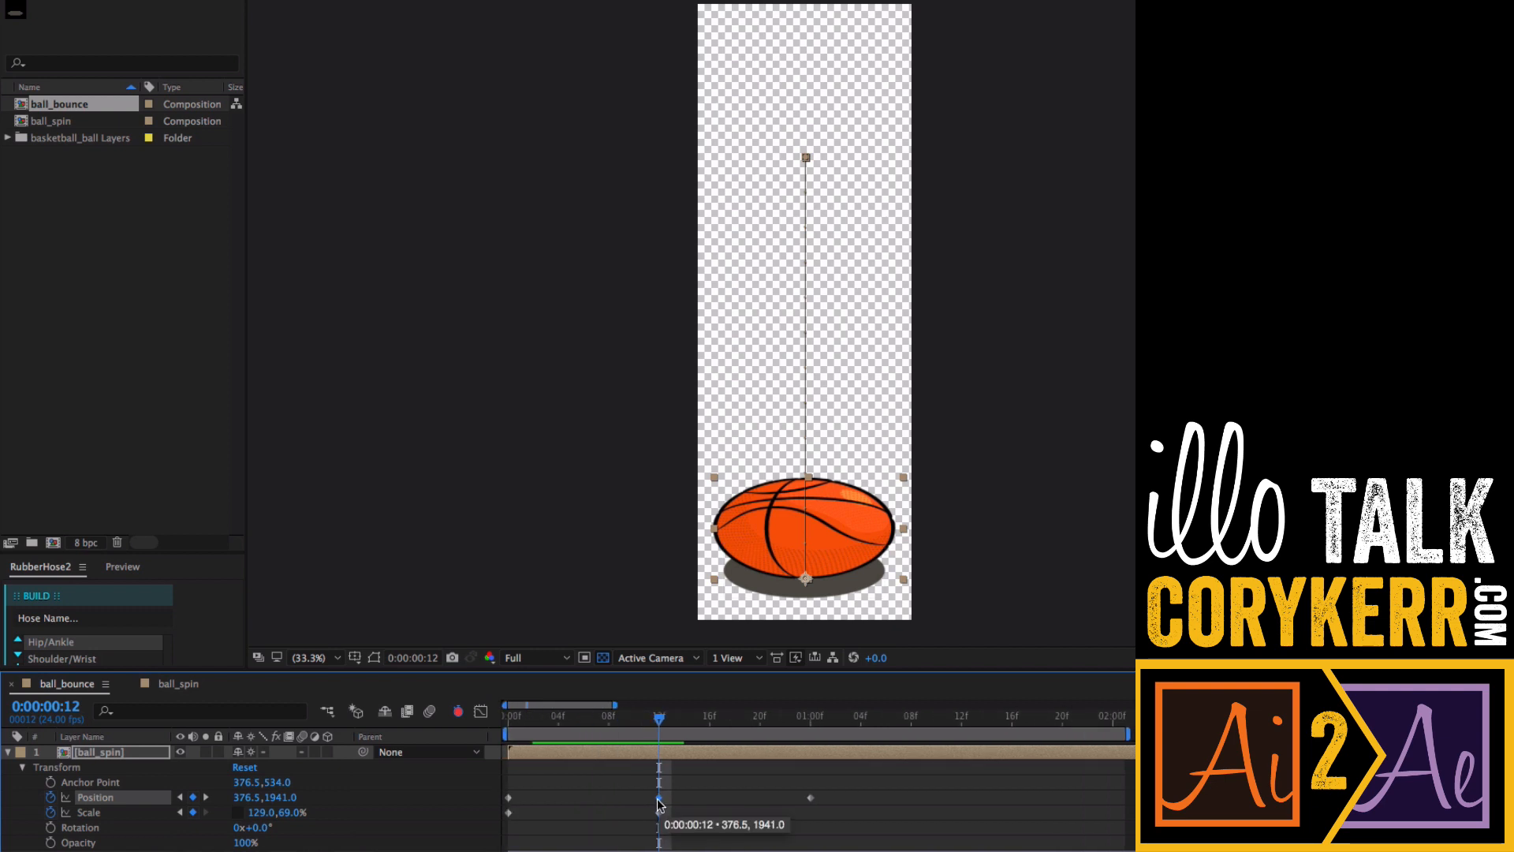
left_click_drag(654, 803, 627, 804)
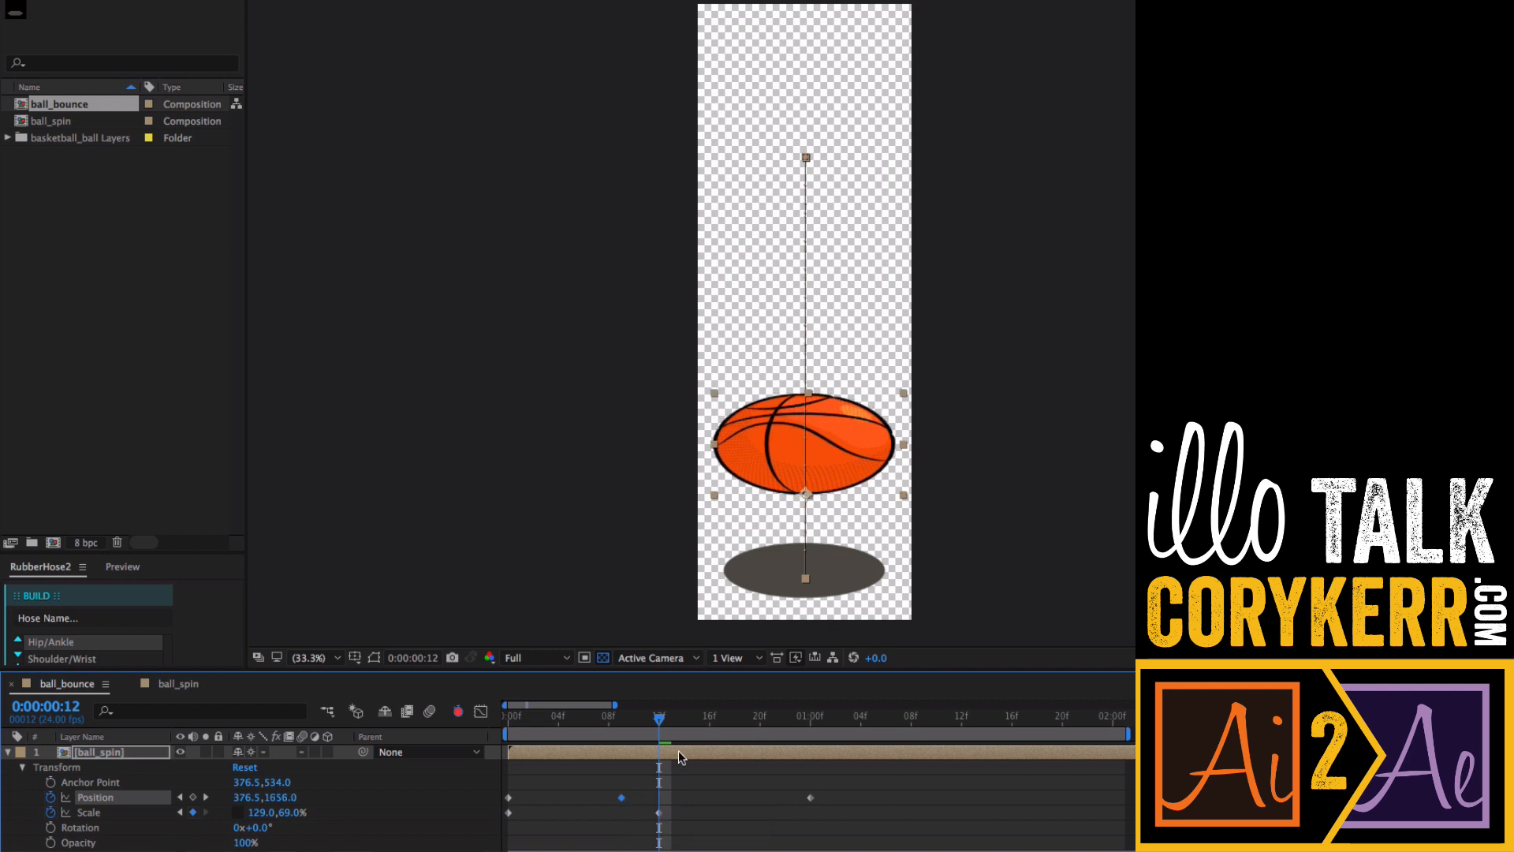
- Copy the starting 100% Scale keyframe to frame 9
left_click_drag(660, 723, 622, 723)
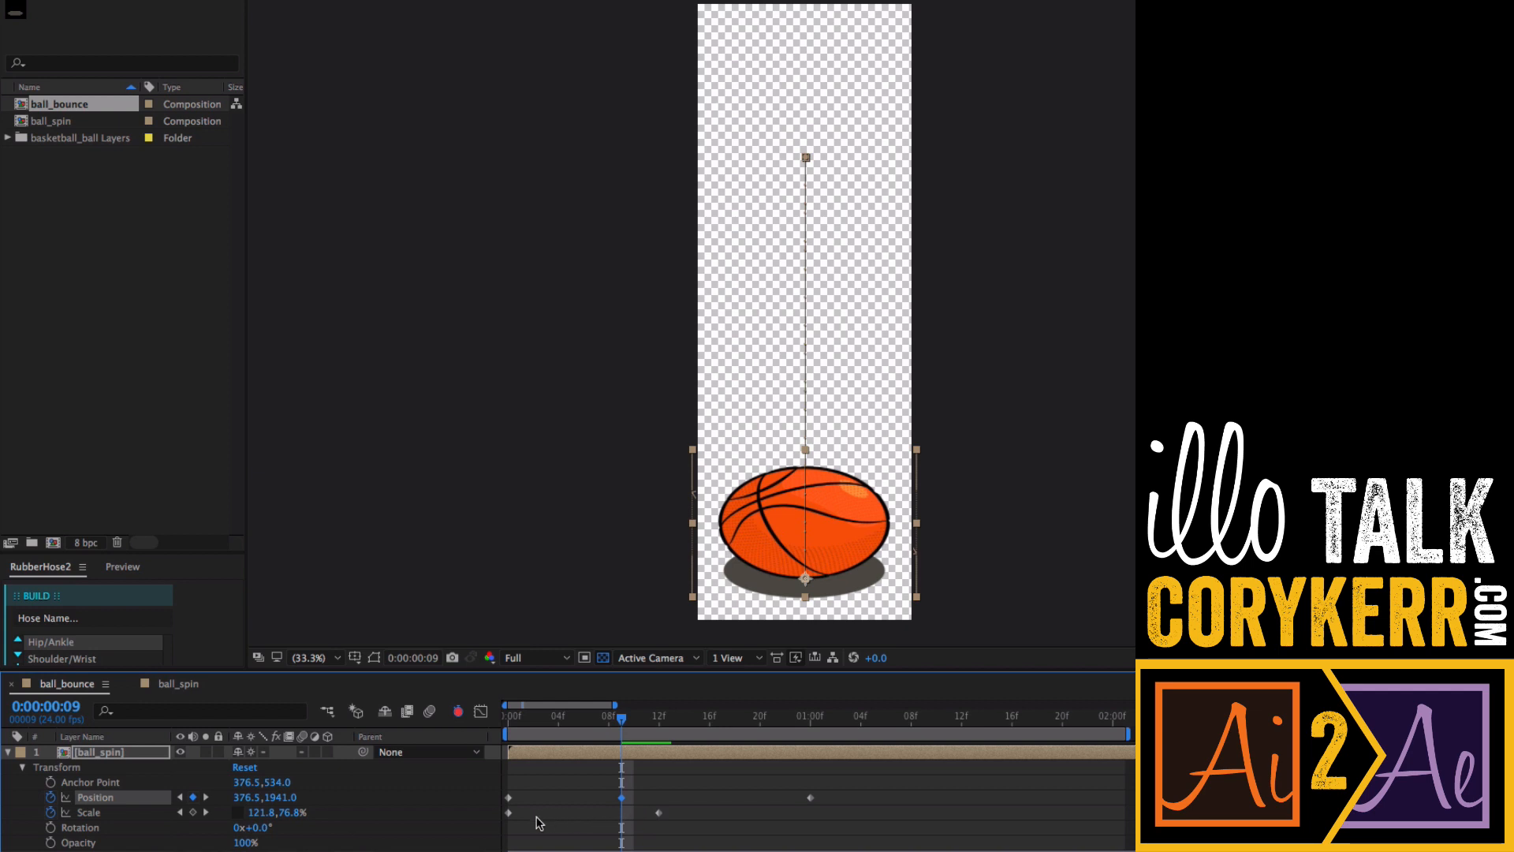
left_click(508, 813)
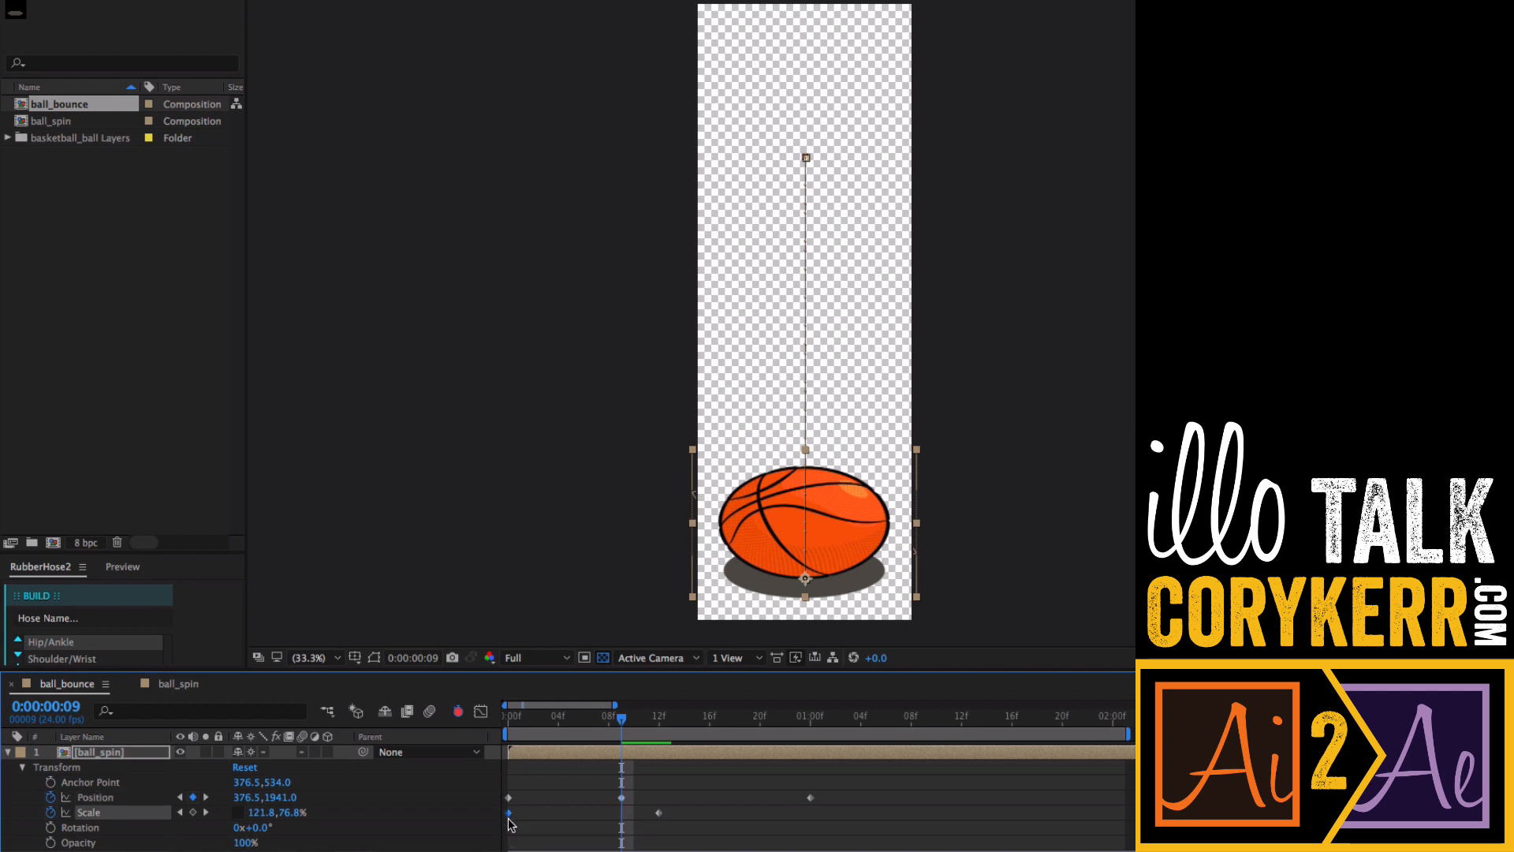
key("super+c")
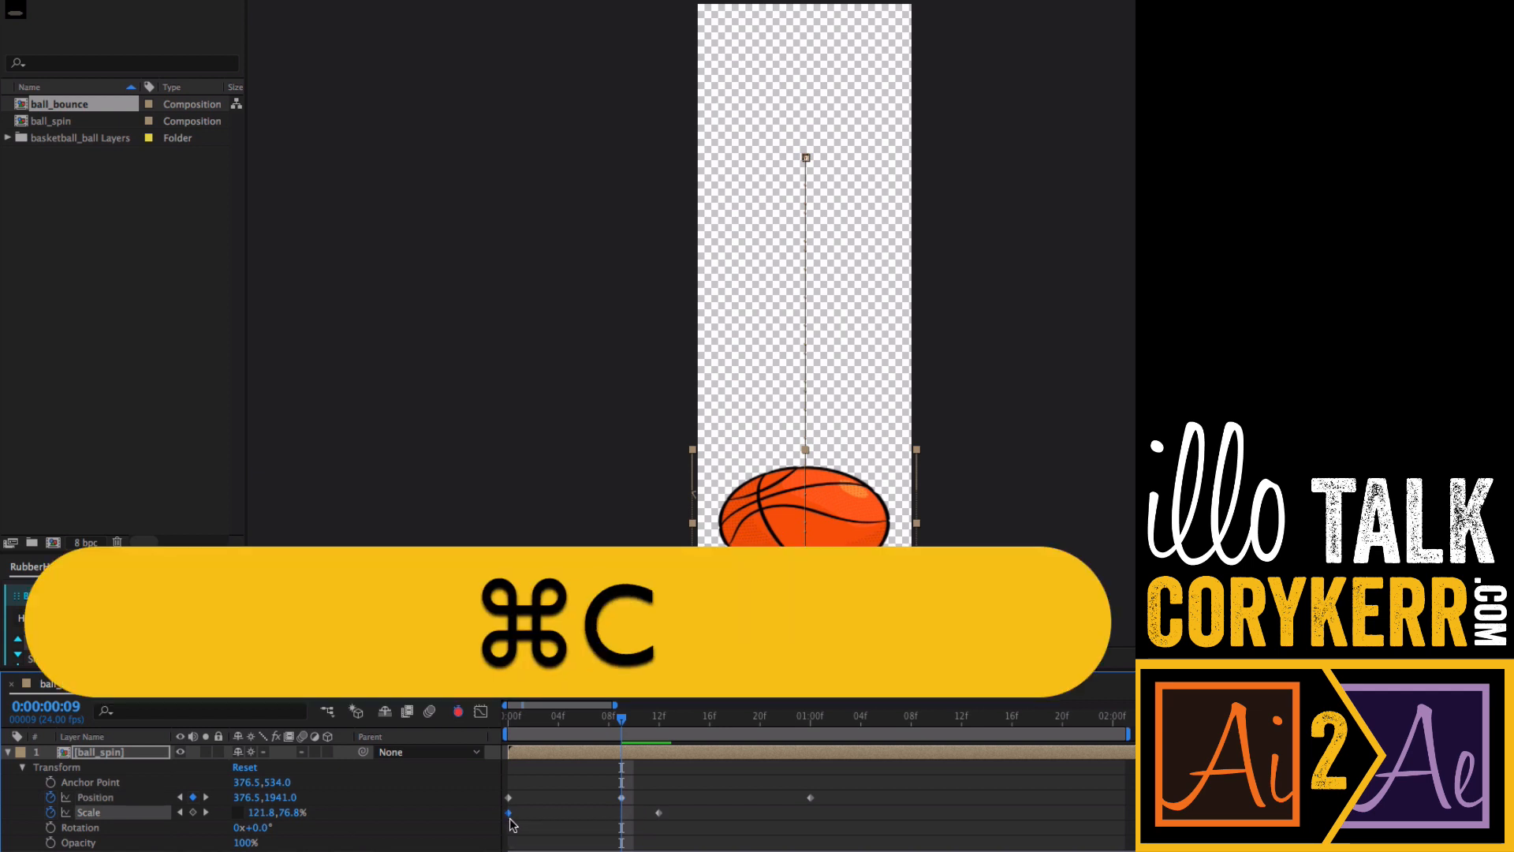
key("super+v")
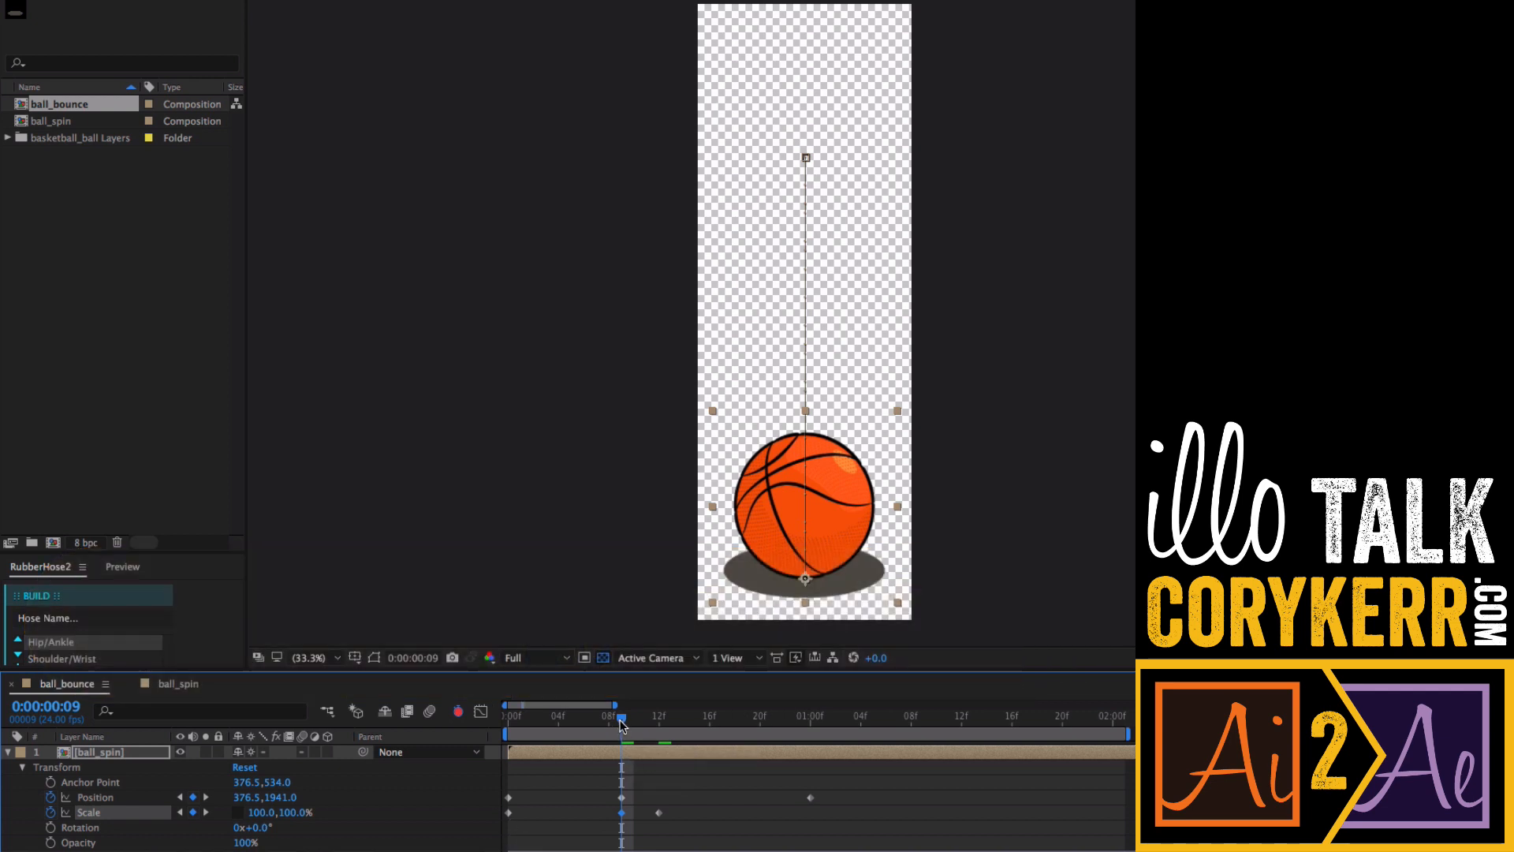
- Copy the grounded Position keyframe from frame 9 to frame 15
left_click_drag(621, 721, 702, 753)
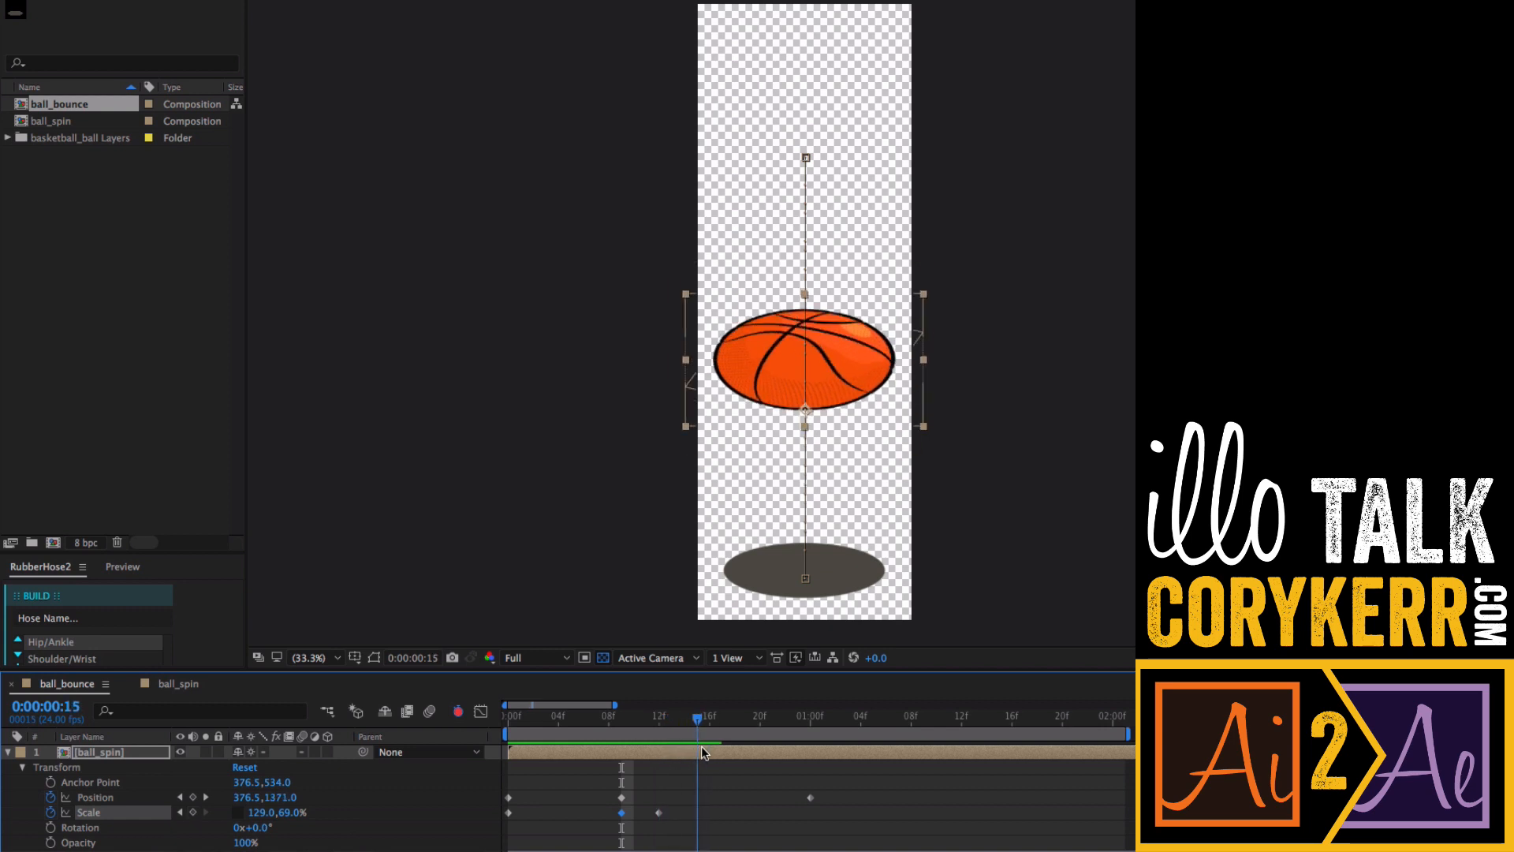
left_click(622, 797)
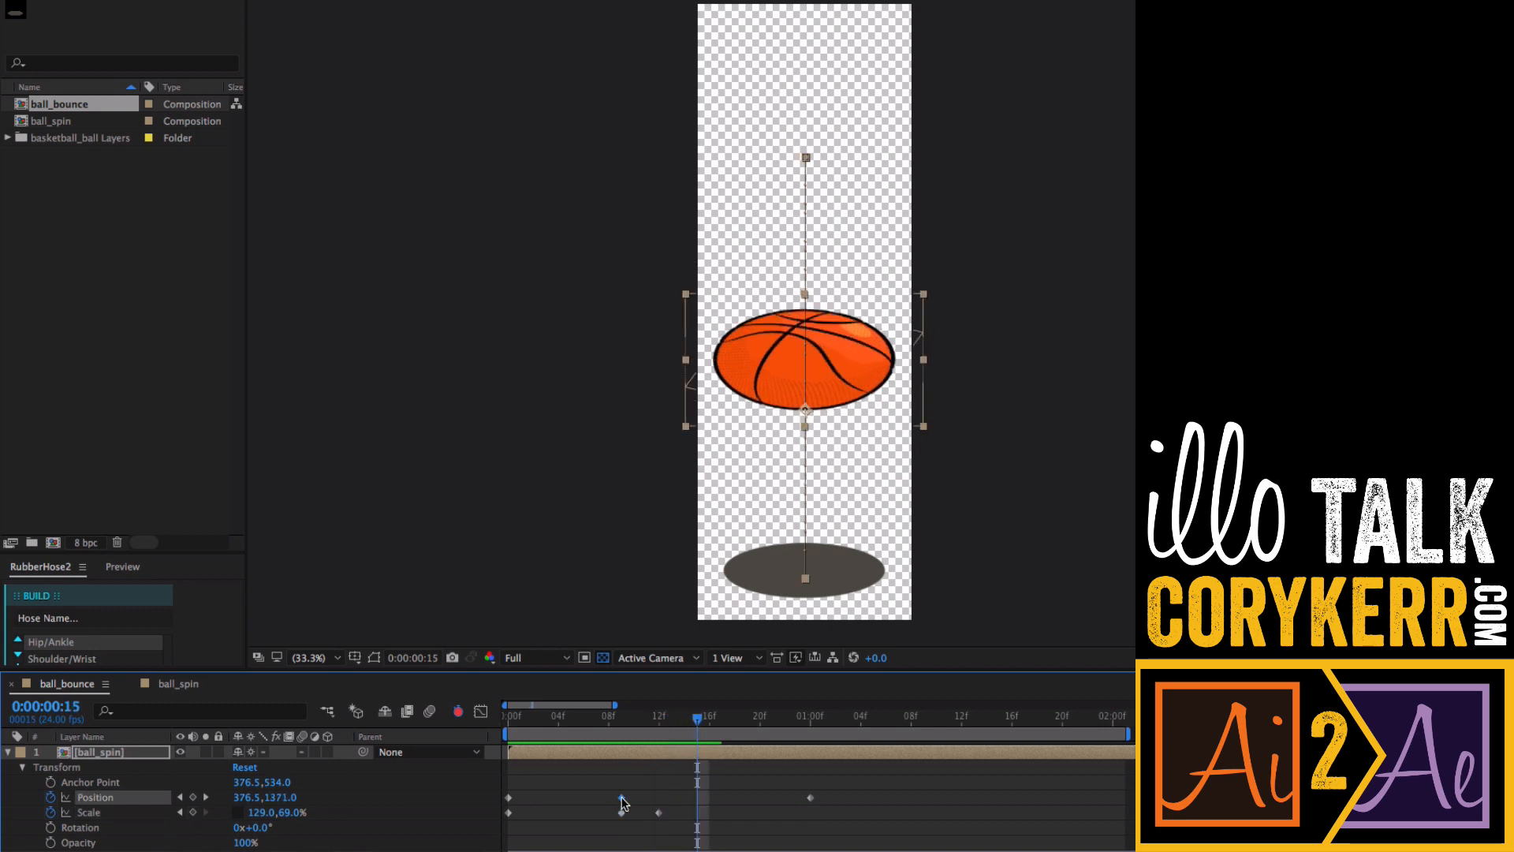
key("super+c")
key("super+v")
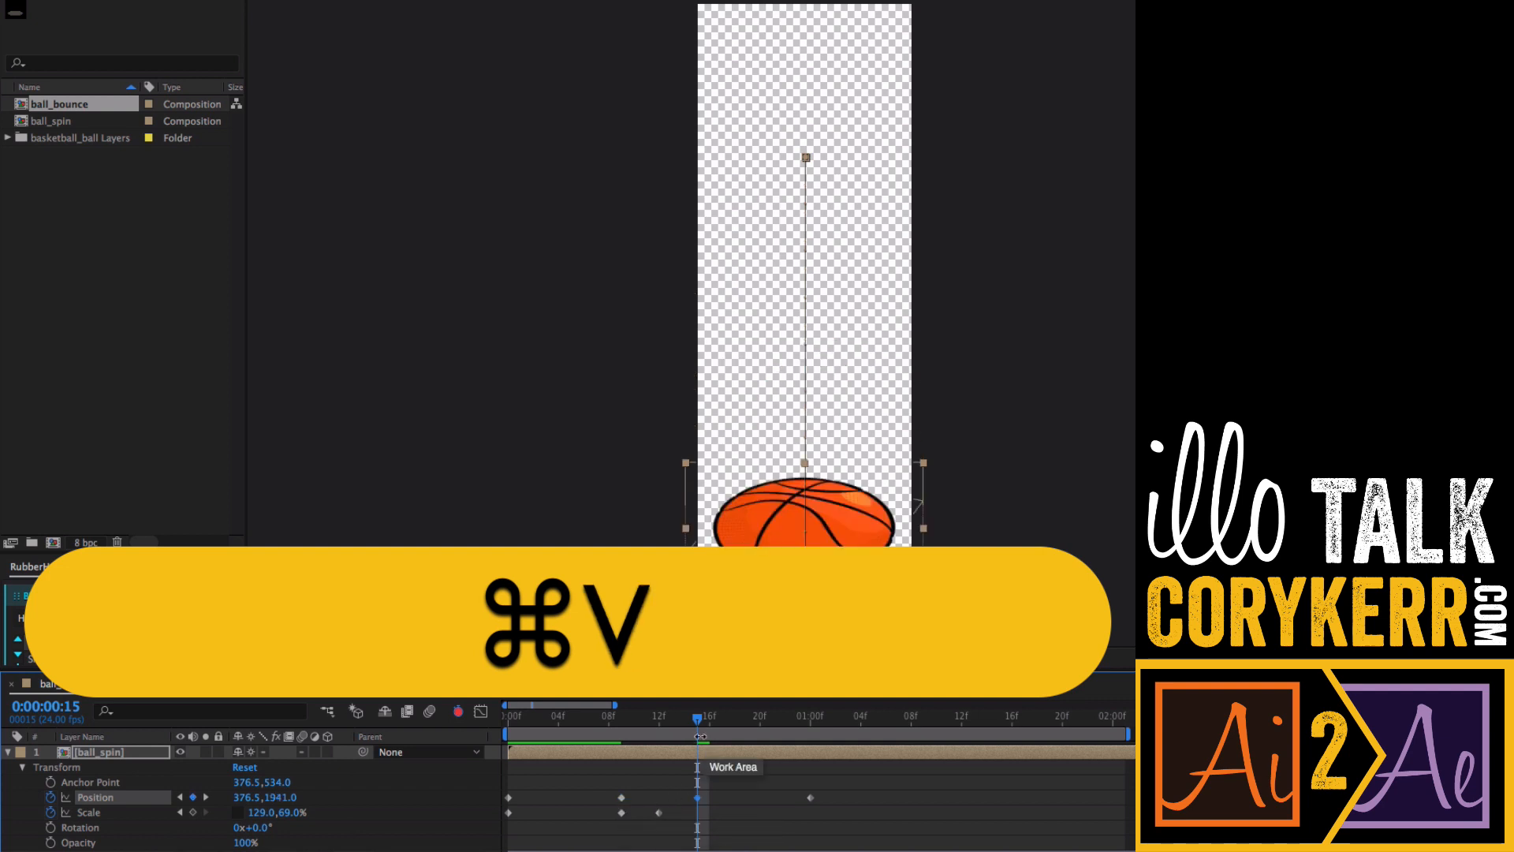
mouse_move(695, 720)
left_mouse_down()
mouse_move(584, 732)
mouse_move(694, 751)
mouse_move(710, 724)
mouse_move(732, 727)
mouse_move(622, 738)
mouse_move(695, 745)
left_mouse_up()
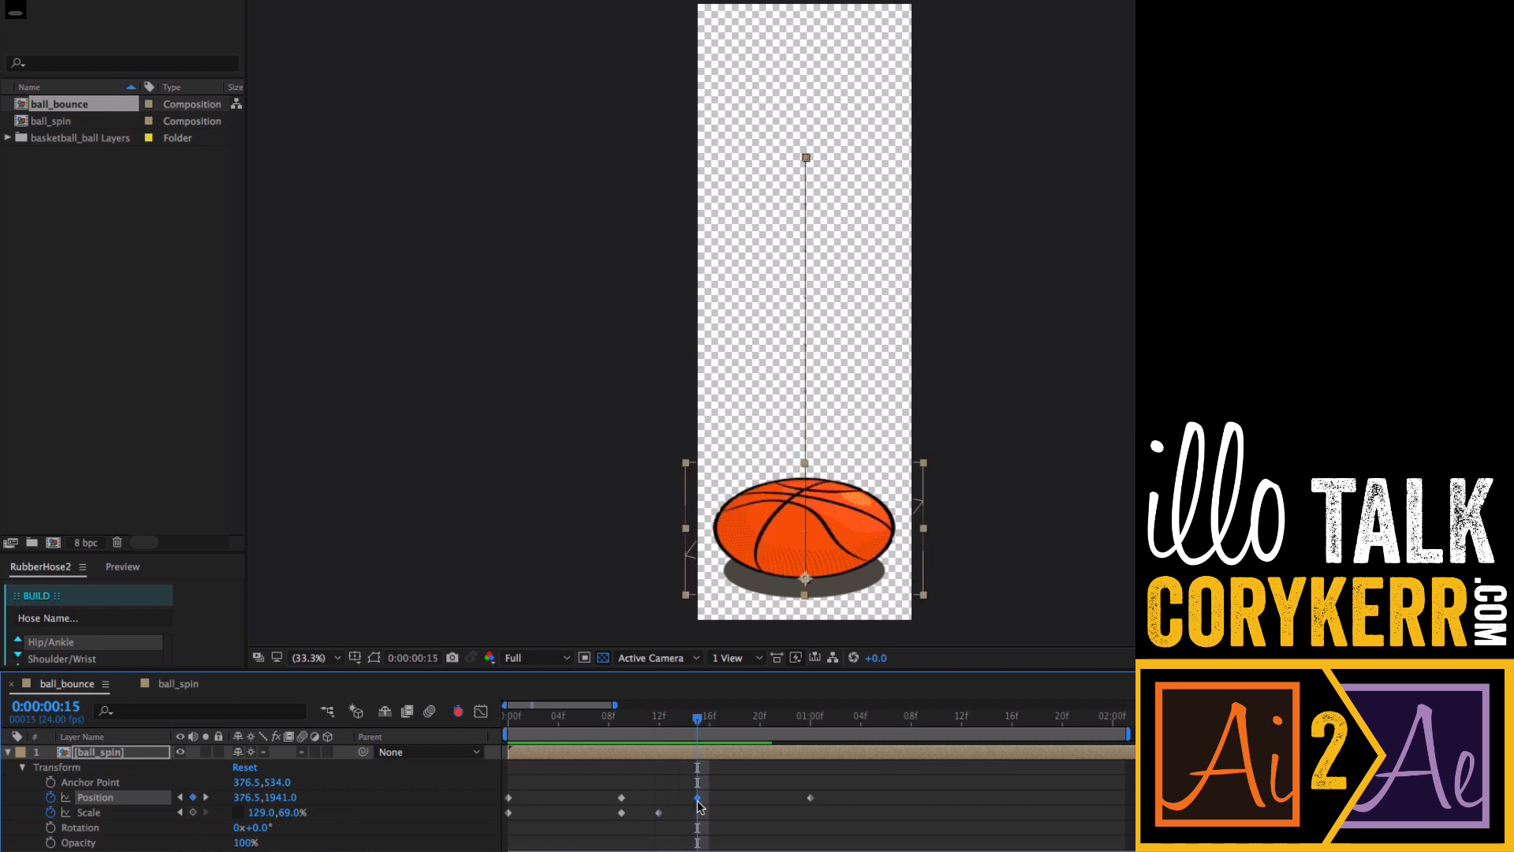
- Copy the 100% Scale keyframe from frame 9 to frame 15
mouse_move(808, 796)
left_click(621, 812)
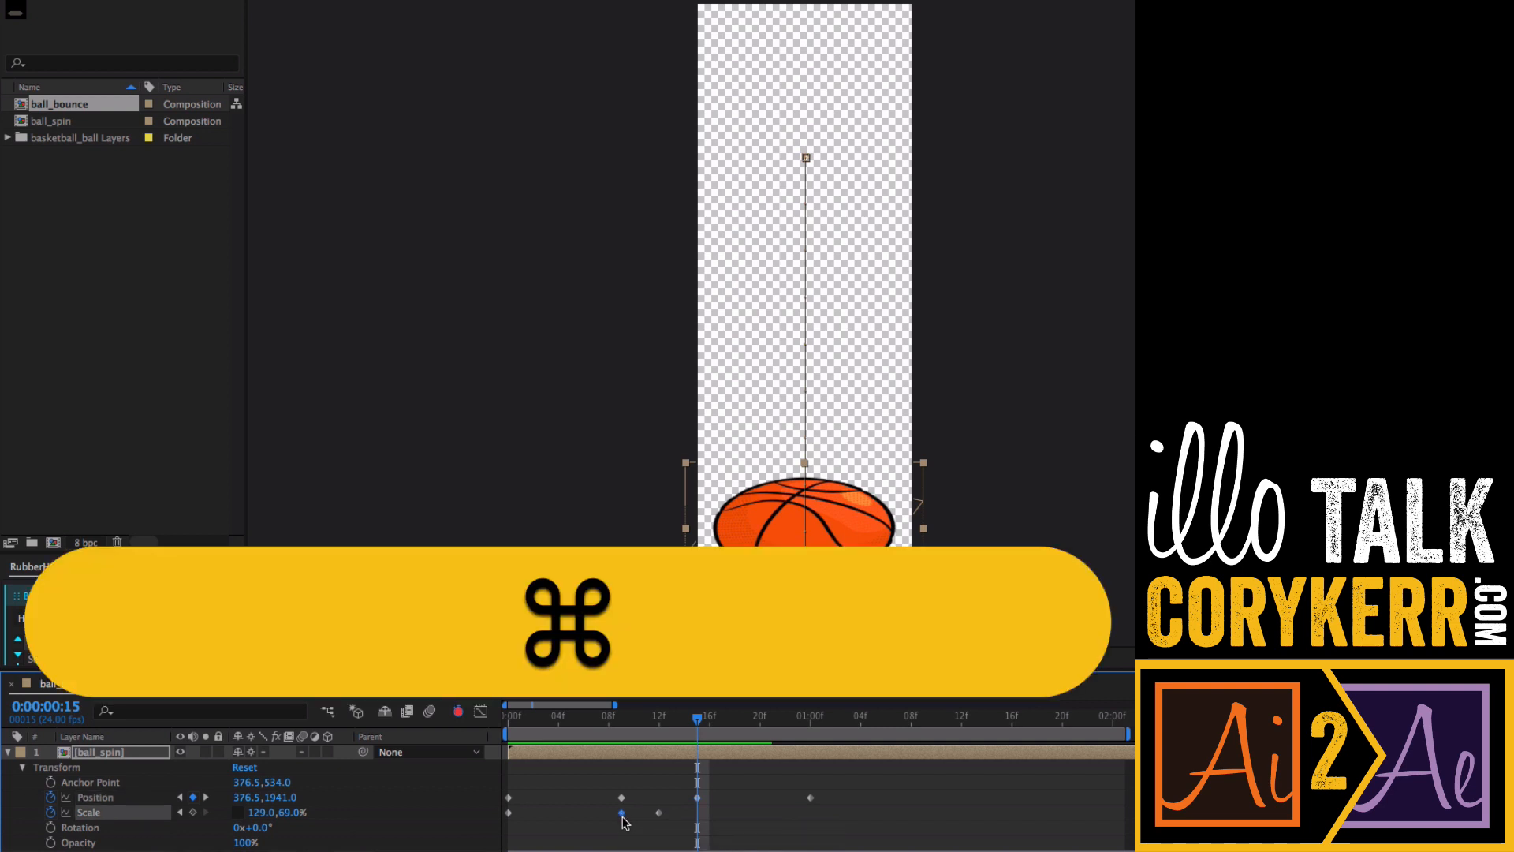
key("super+c")
key("super+v")
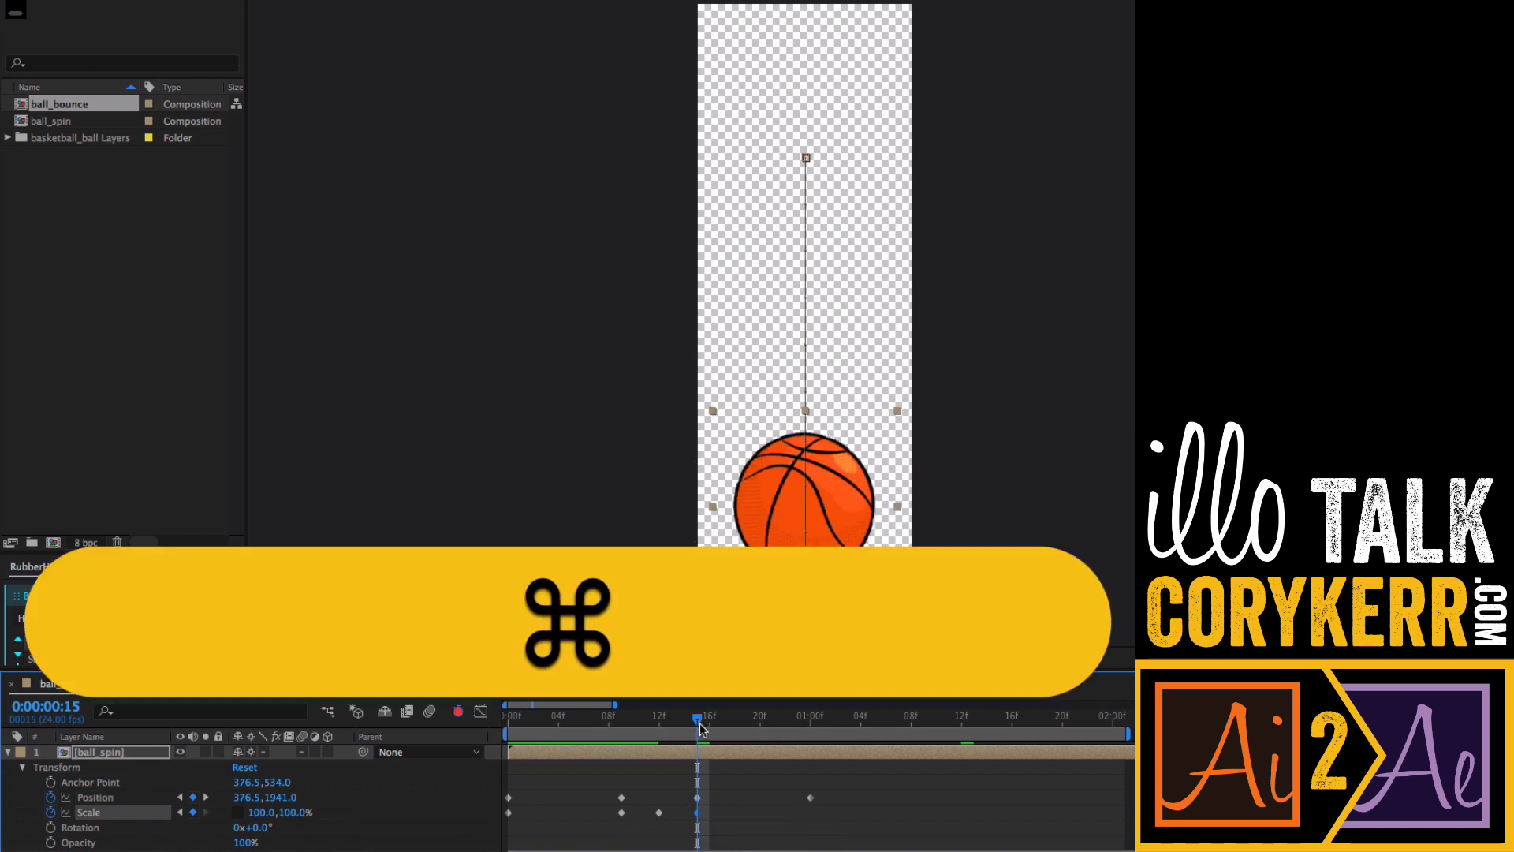
- Preview the bounce and paste a 100% Scale keyframe at 1 second
left_click_drag(687, 719, 596, 719)
key("space")
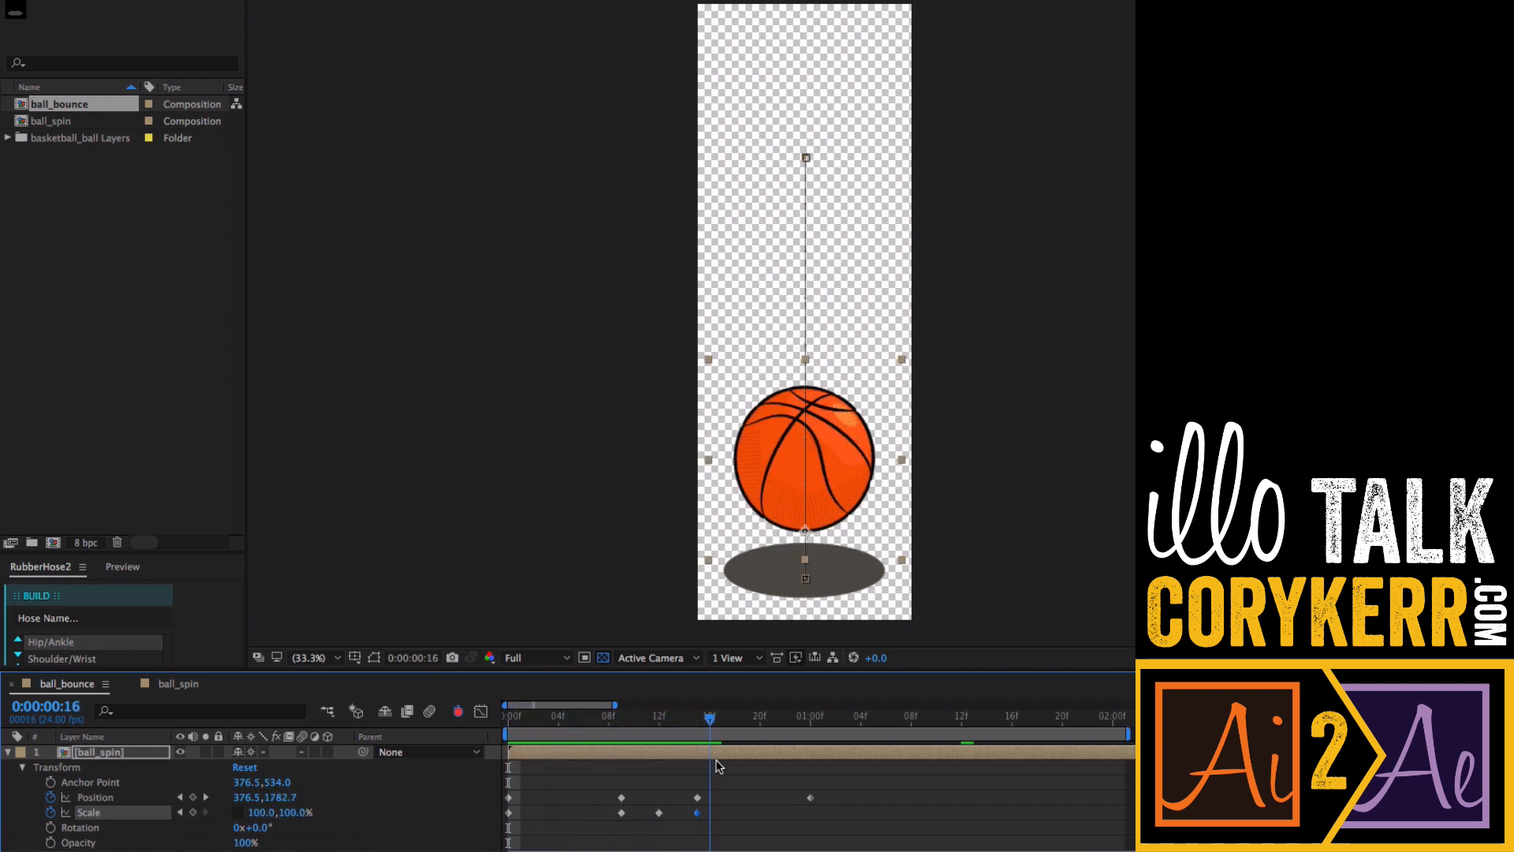
left_click_drag(809, 754, 808, 759)
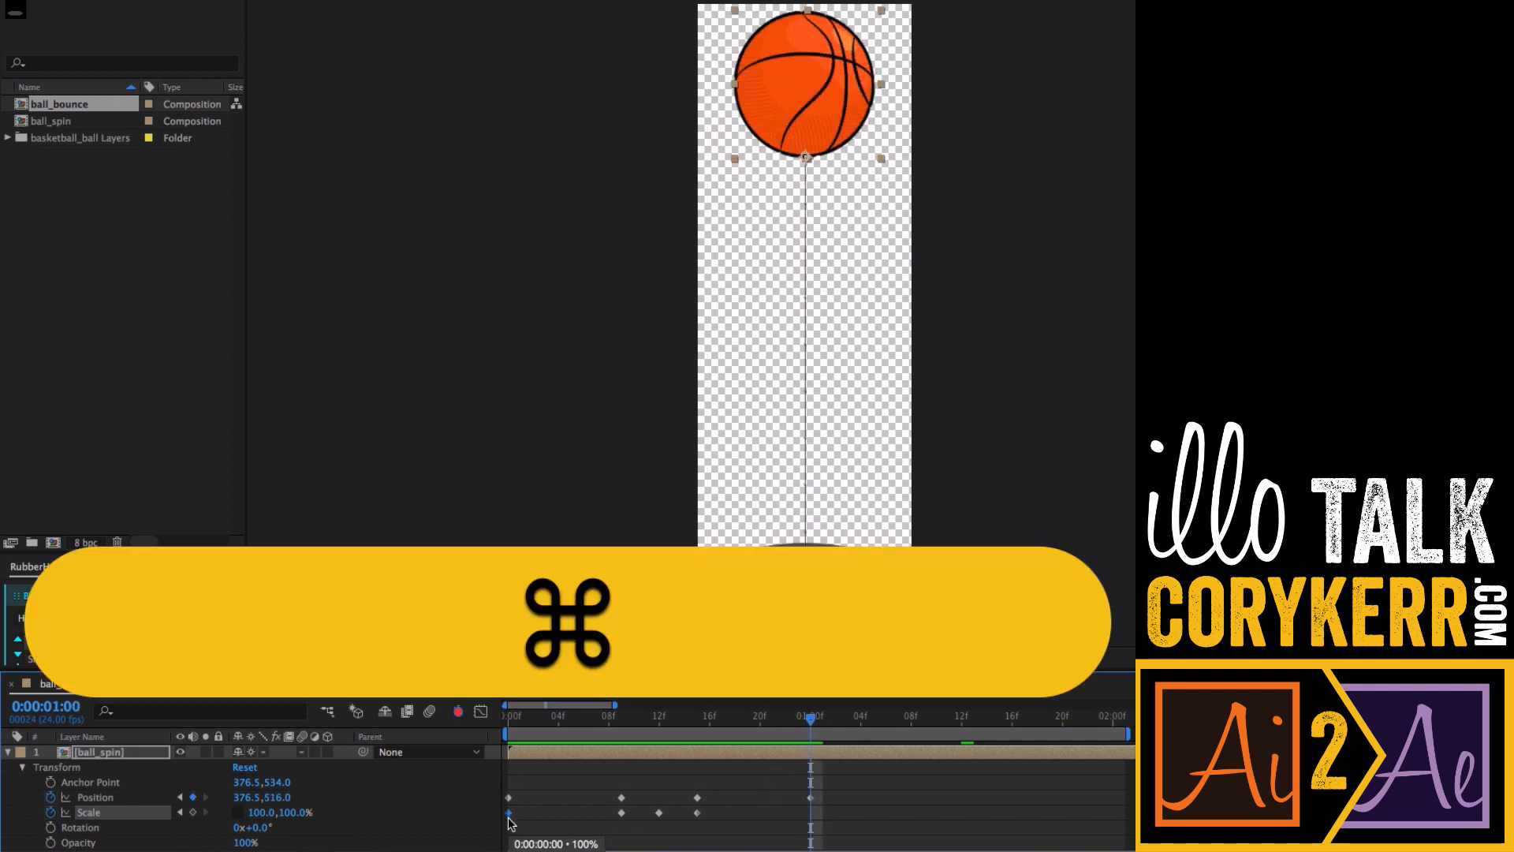
key("super+v")
- Preview the bounce animation from the start of the timeline
key("space")
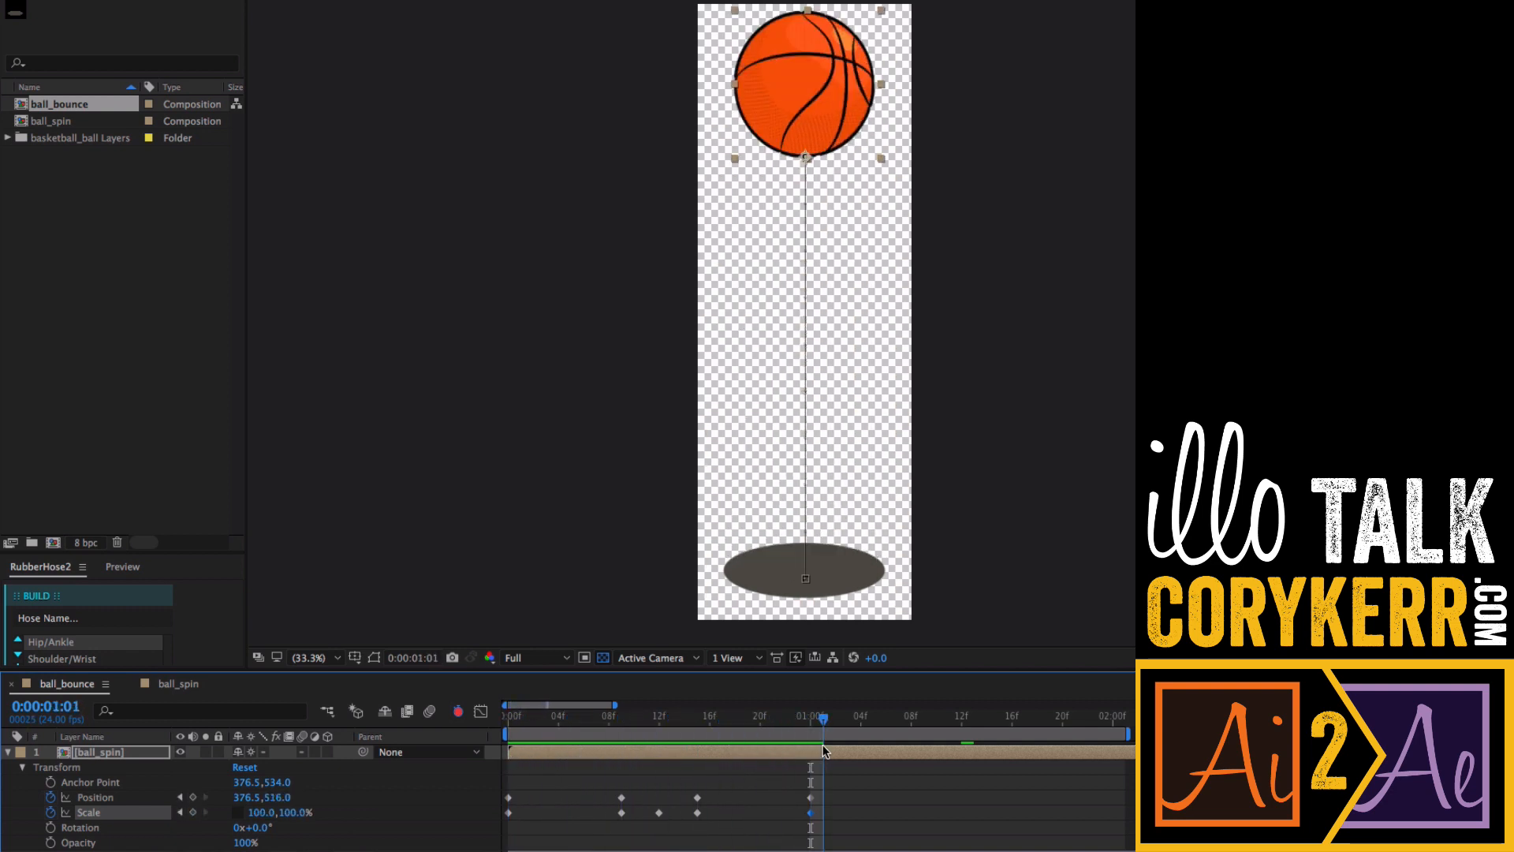
key("space")
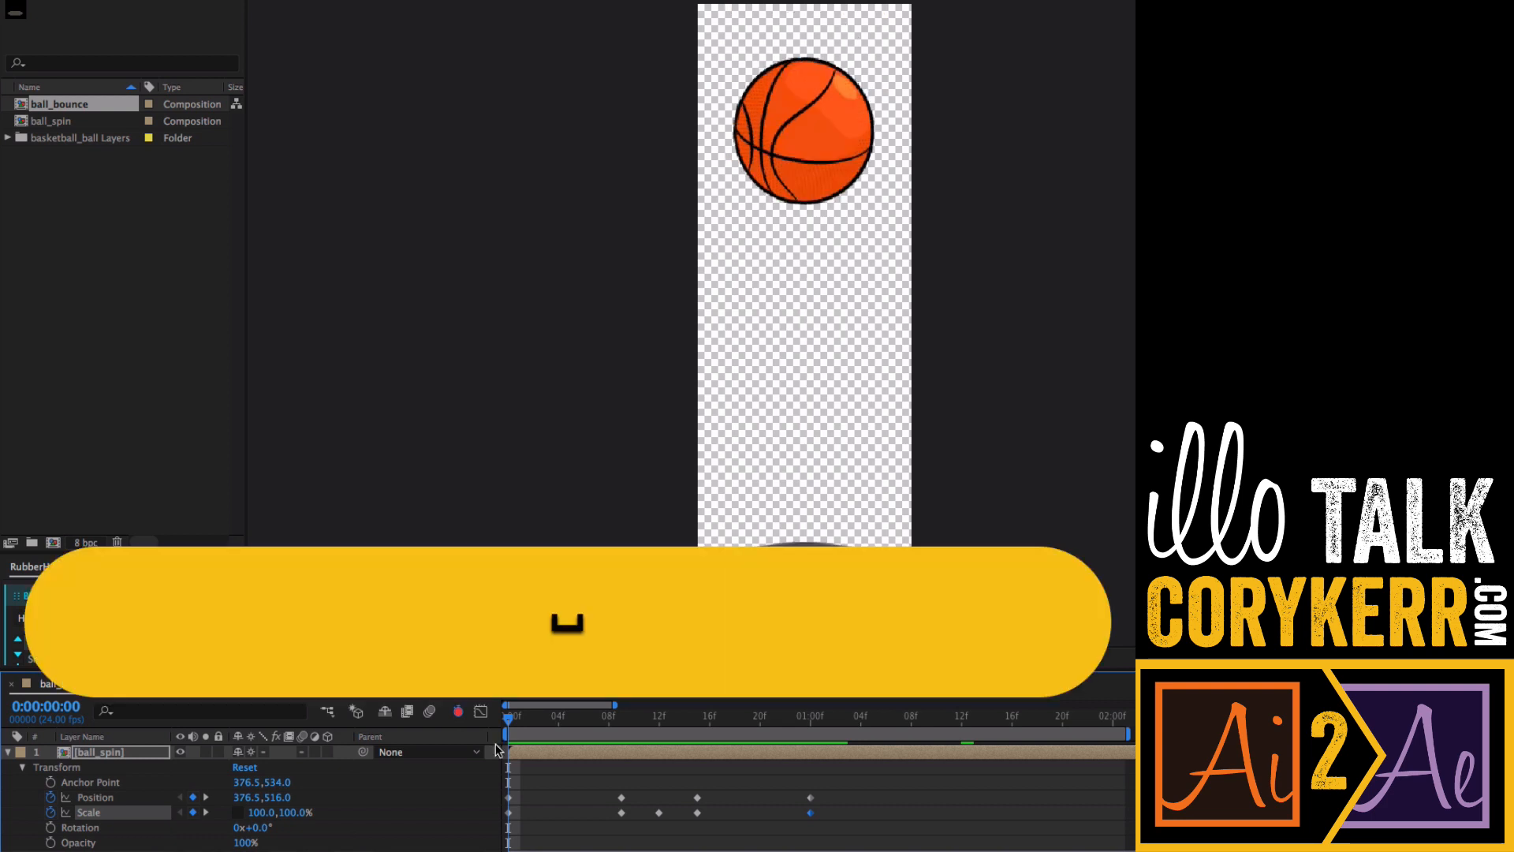
key("space")
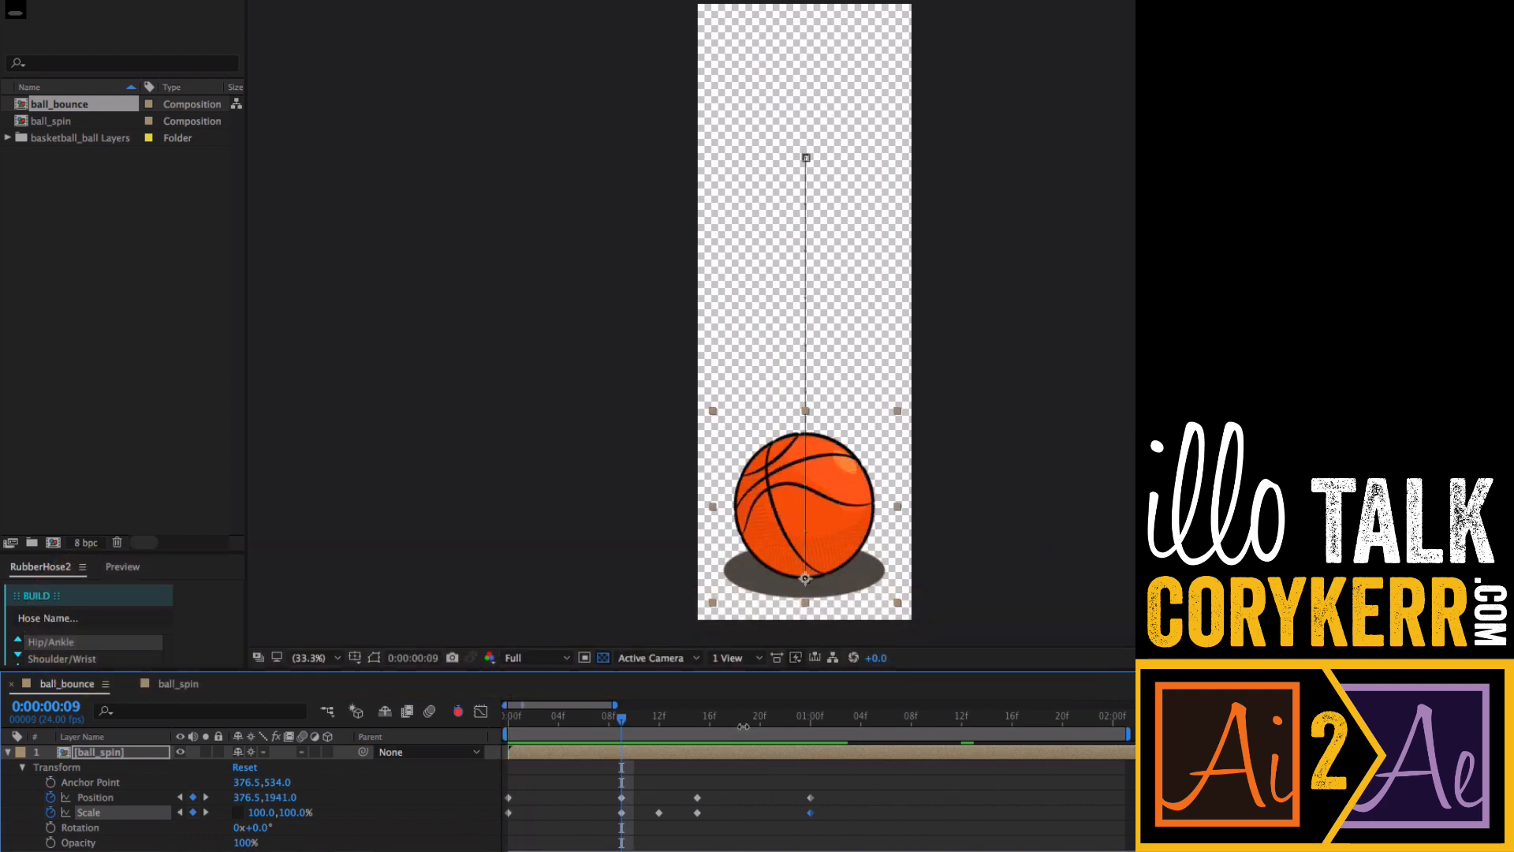
- Copy the Position and Scale keyframes from frame 9 through 1 second and paste them as a second bounce near 1:09
left_click_drag(722, 720, 508, 720)
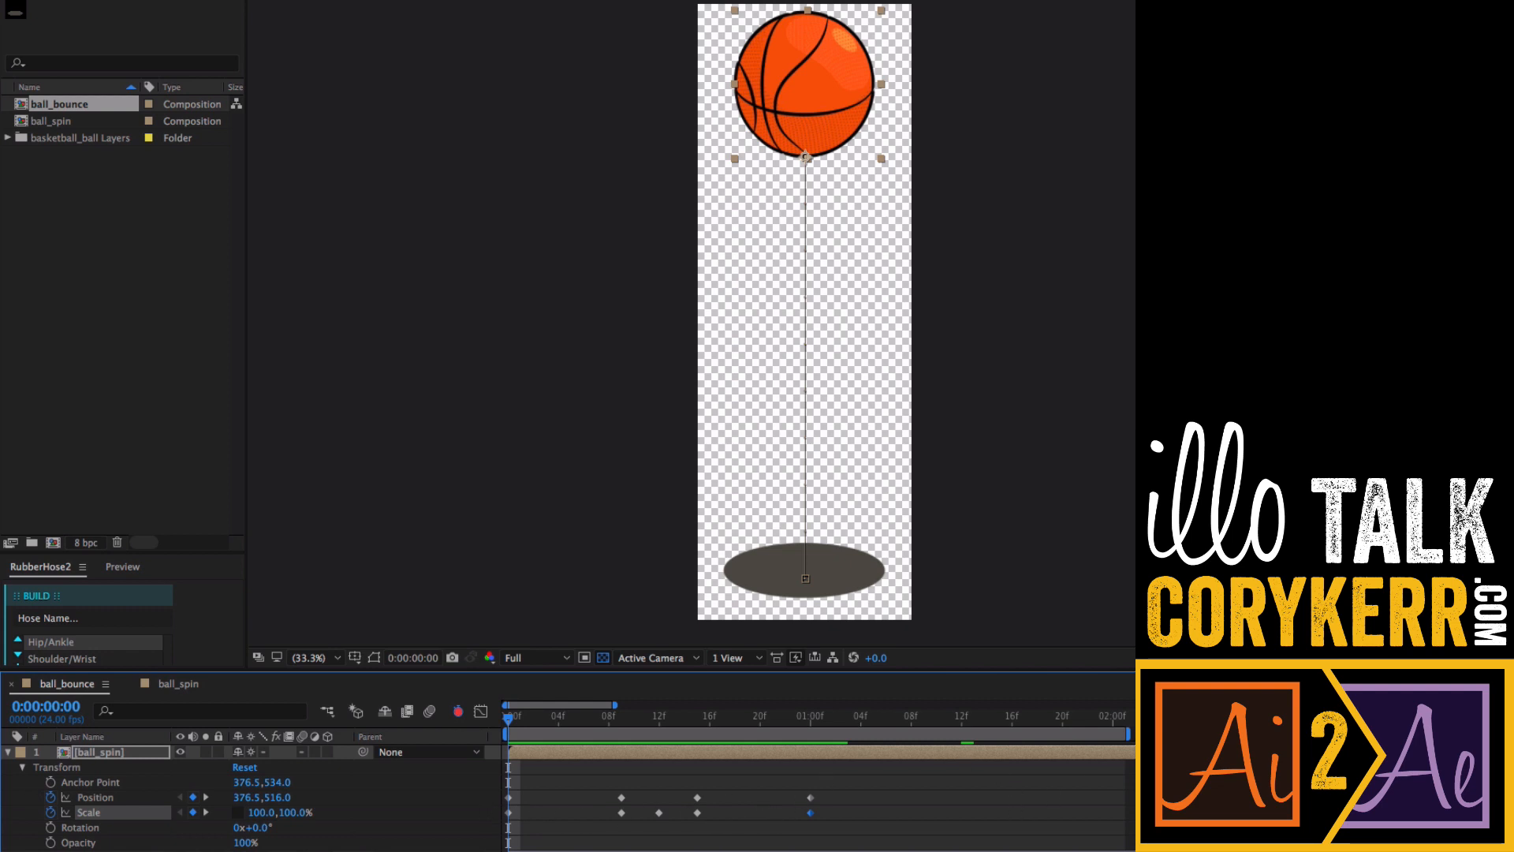
mouse_move(837, 793)
left_mouse_down()
mouse_move(789, 812)
mouse_move(617, 824)
left_mouse_up()
key("super+c")
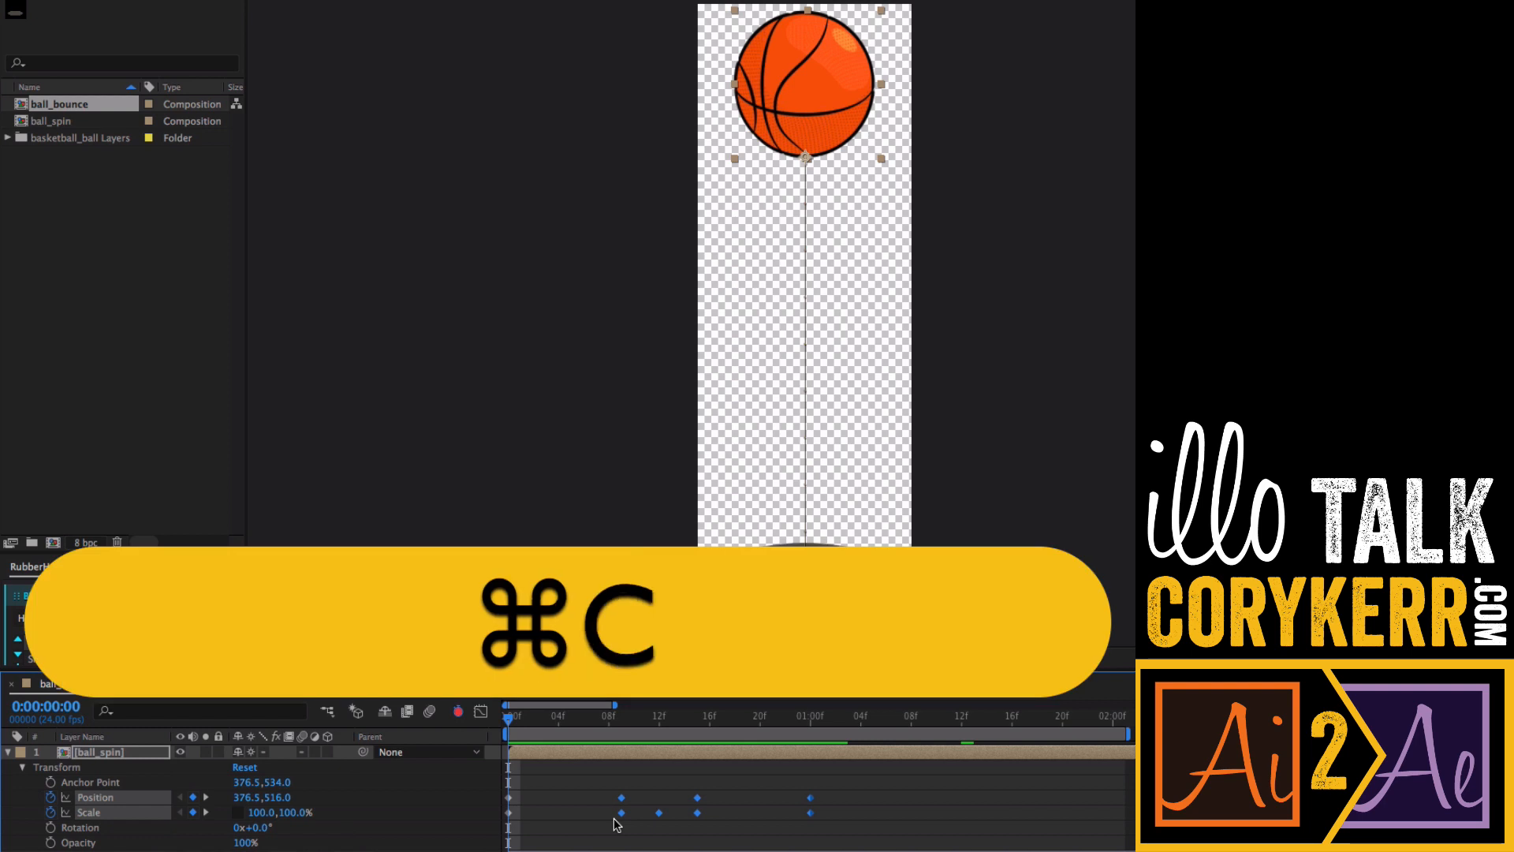
left_click_drag(874, 719, 960, 727)
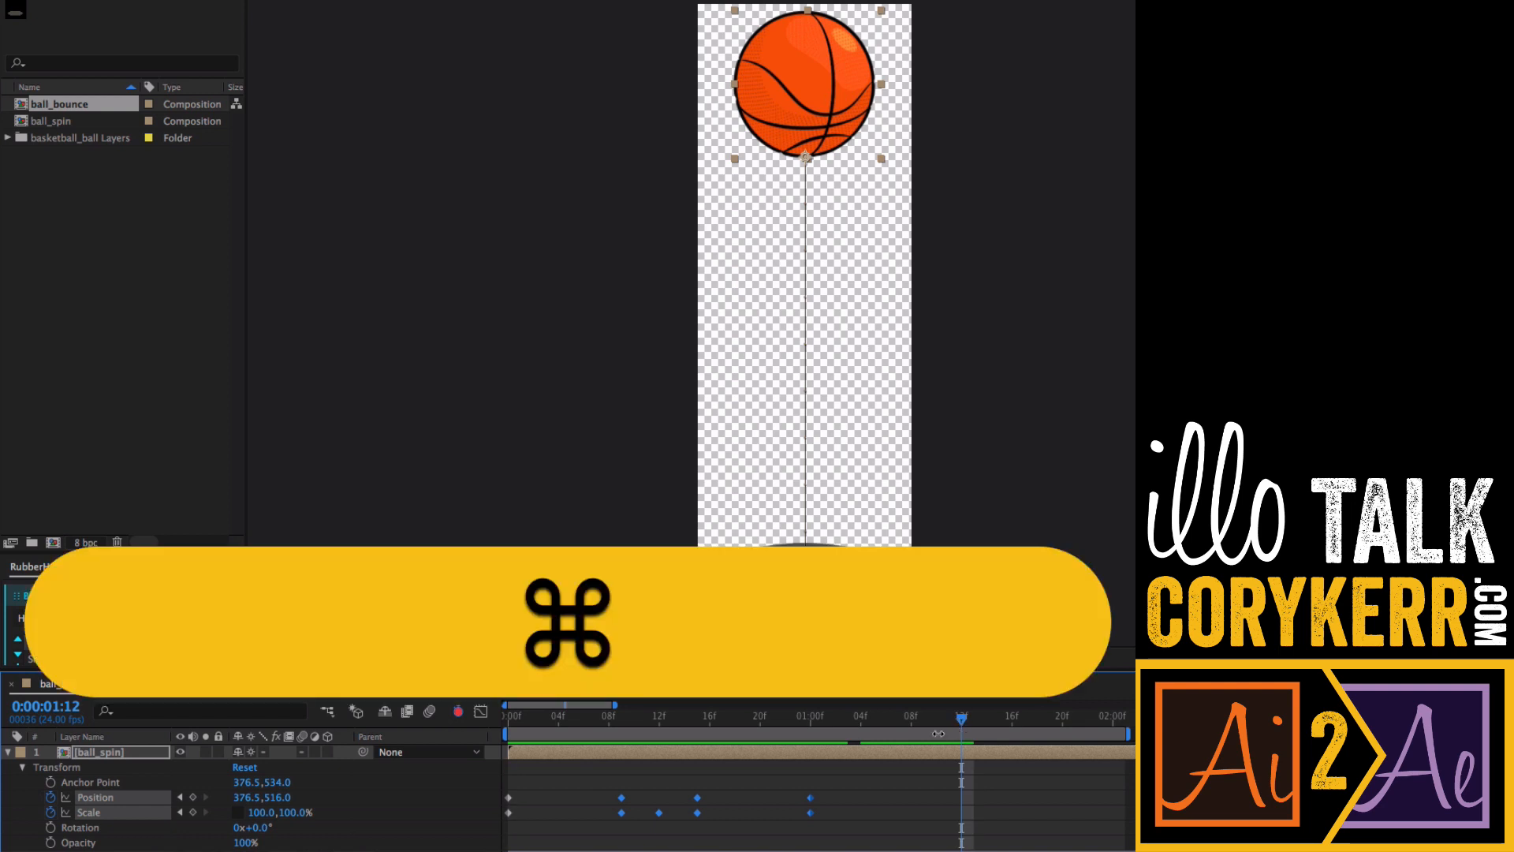
key("super+v")
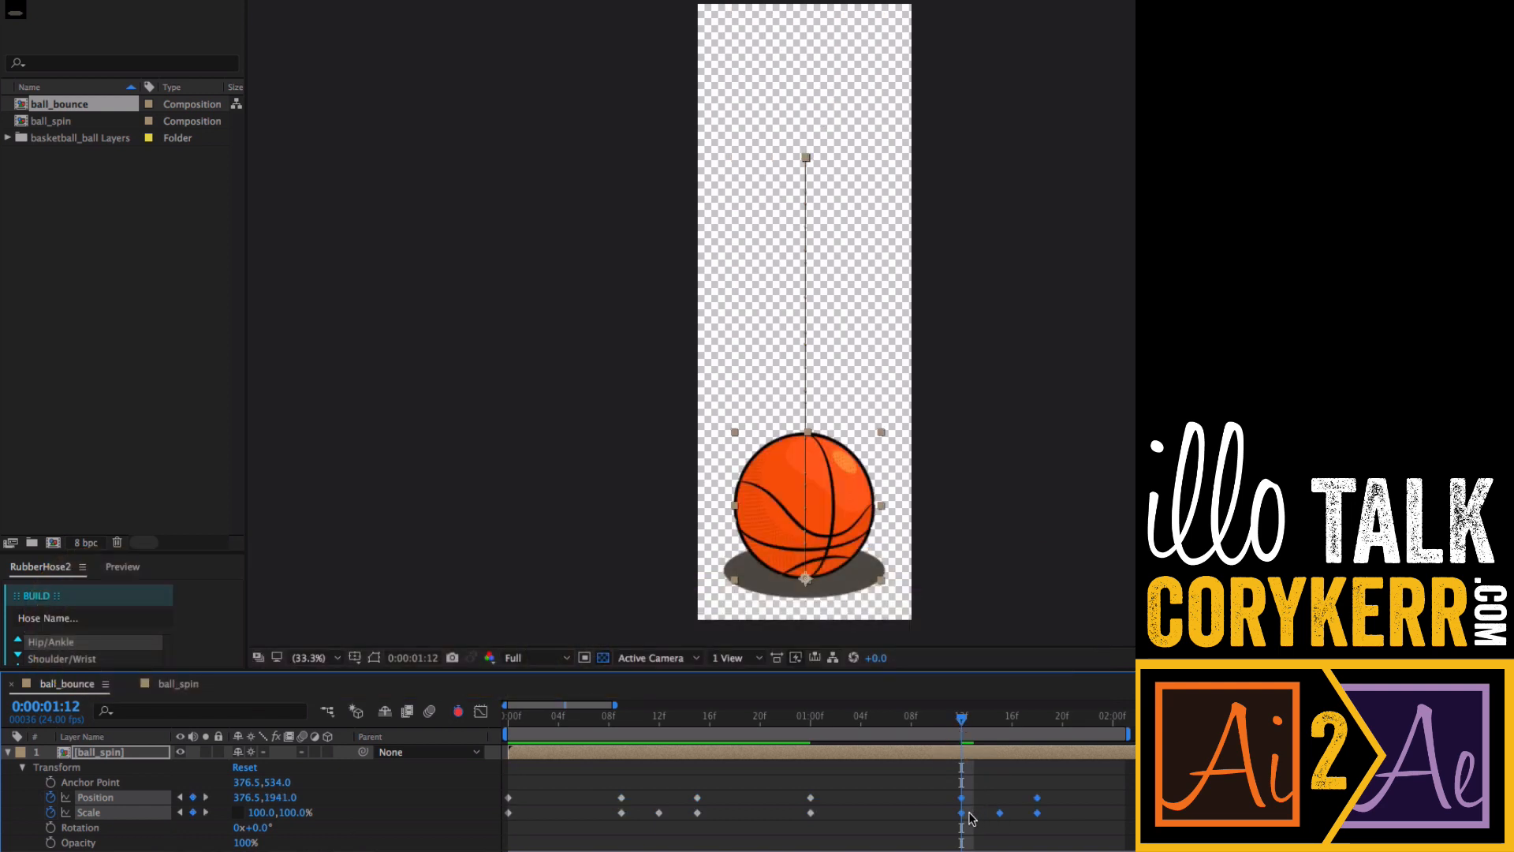
left_click_drag(963, 820, 929, 820)
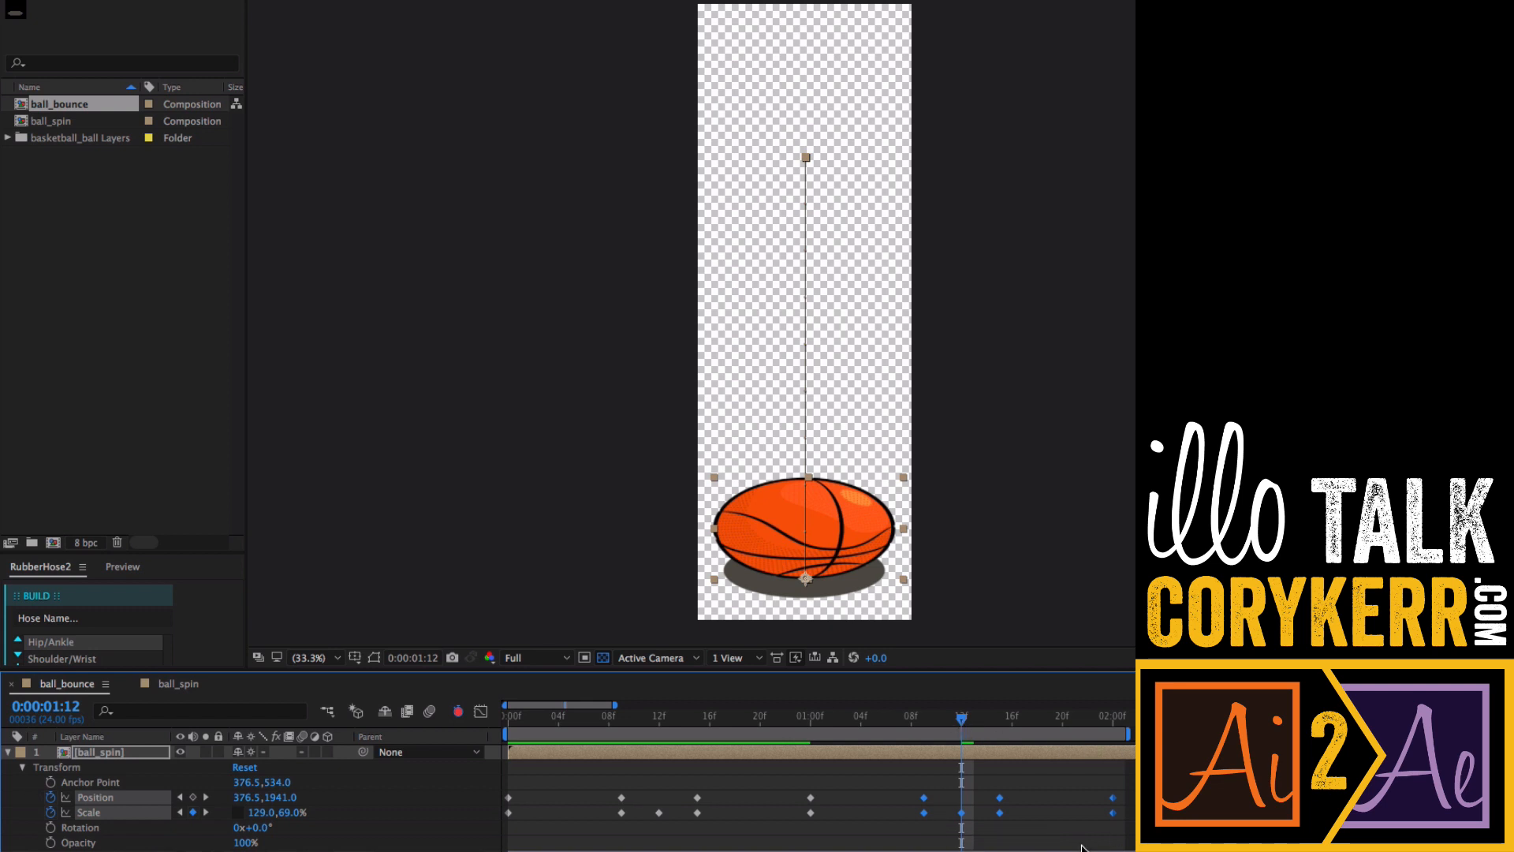
- Paste the copied bounce keyframes again as a third bounce near 2:09
scroll(819, 776, "right", 6)
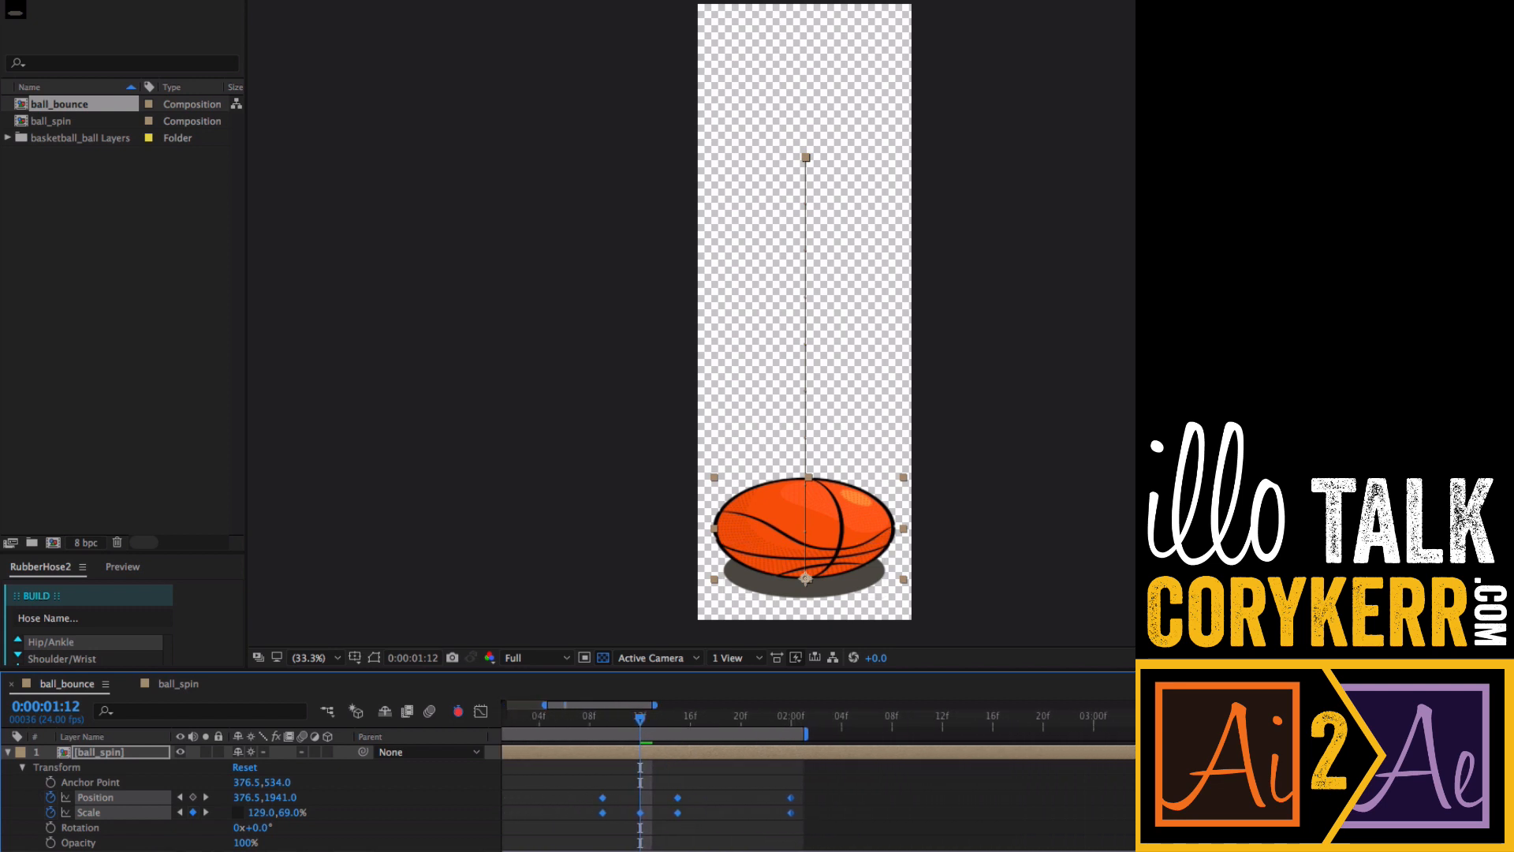
scroll(819, 775, "left", 2)
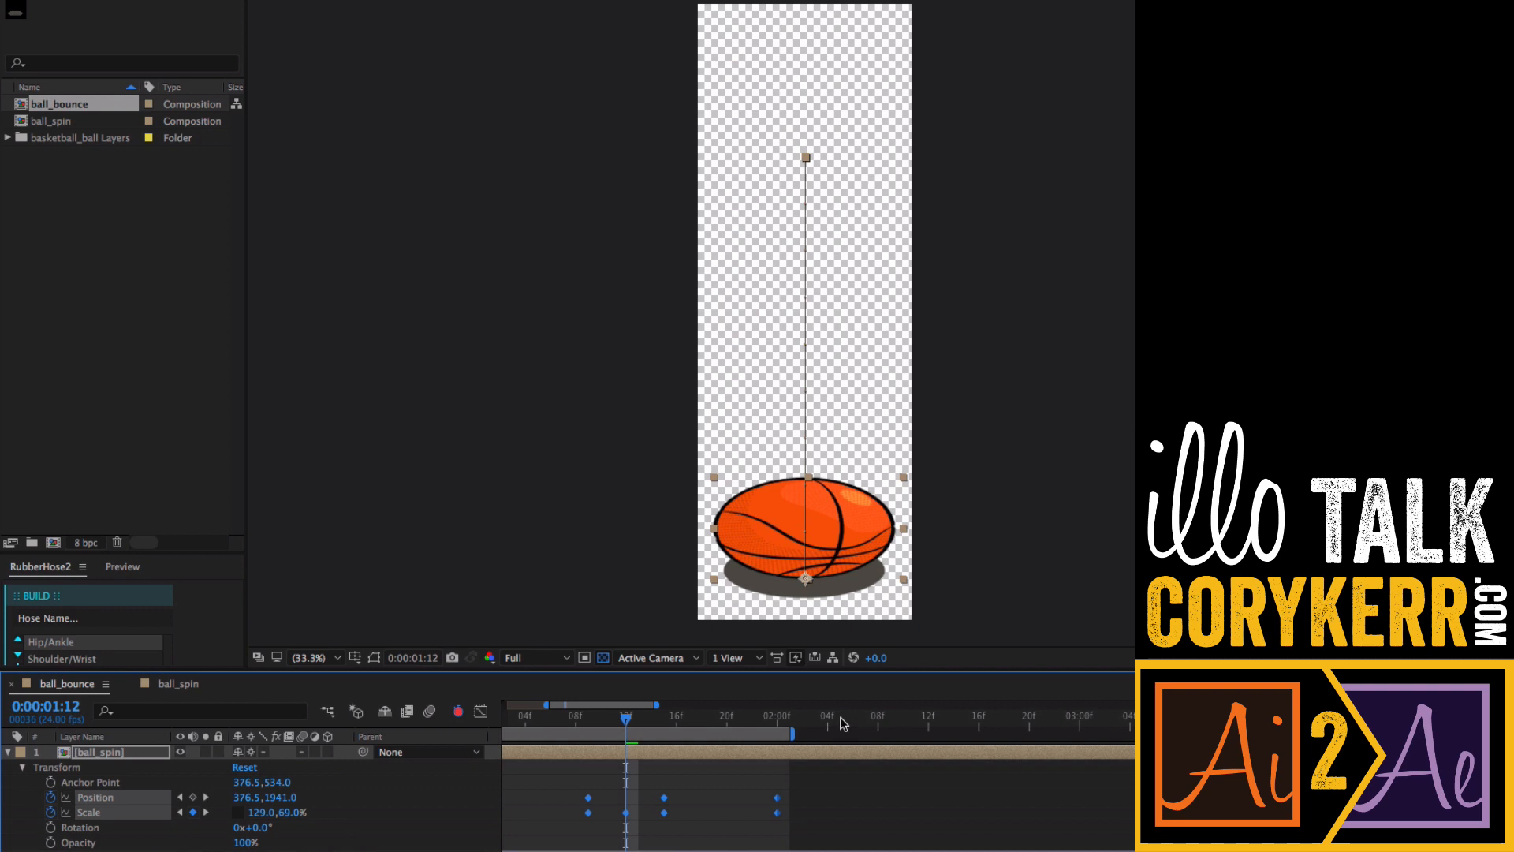
left_click_drag(843, 723, 907, 725)
key("super+v")
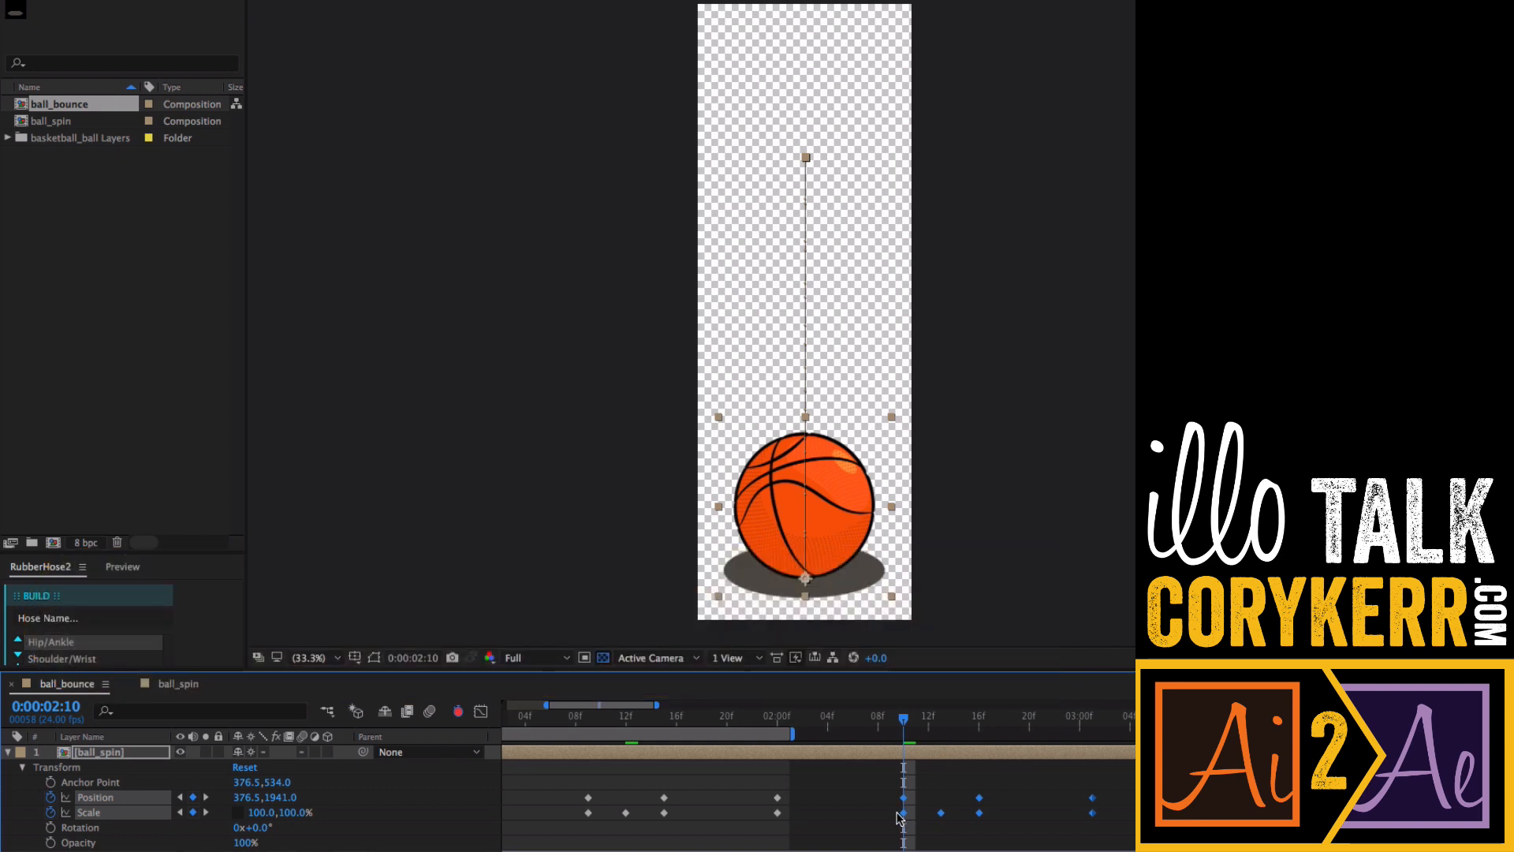
left_click_drag(901, 812, 889, 812)
left_click(928, 719)
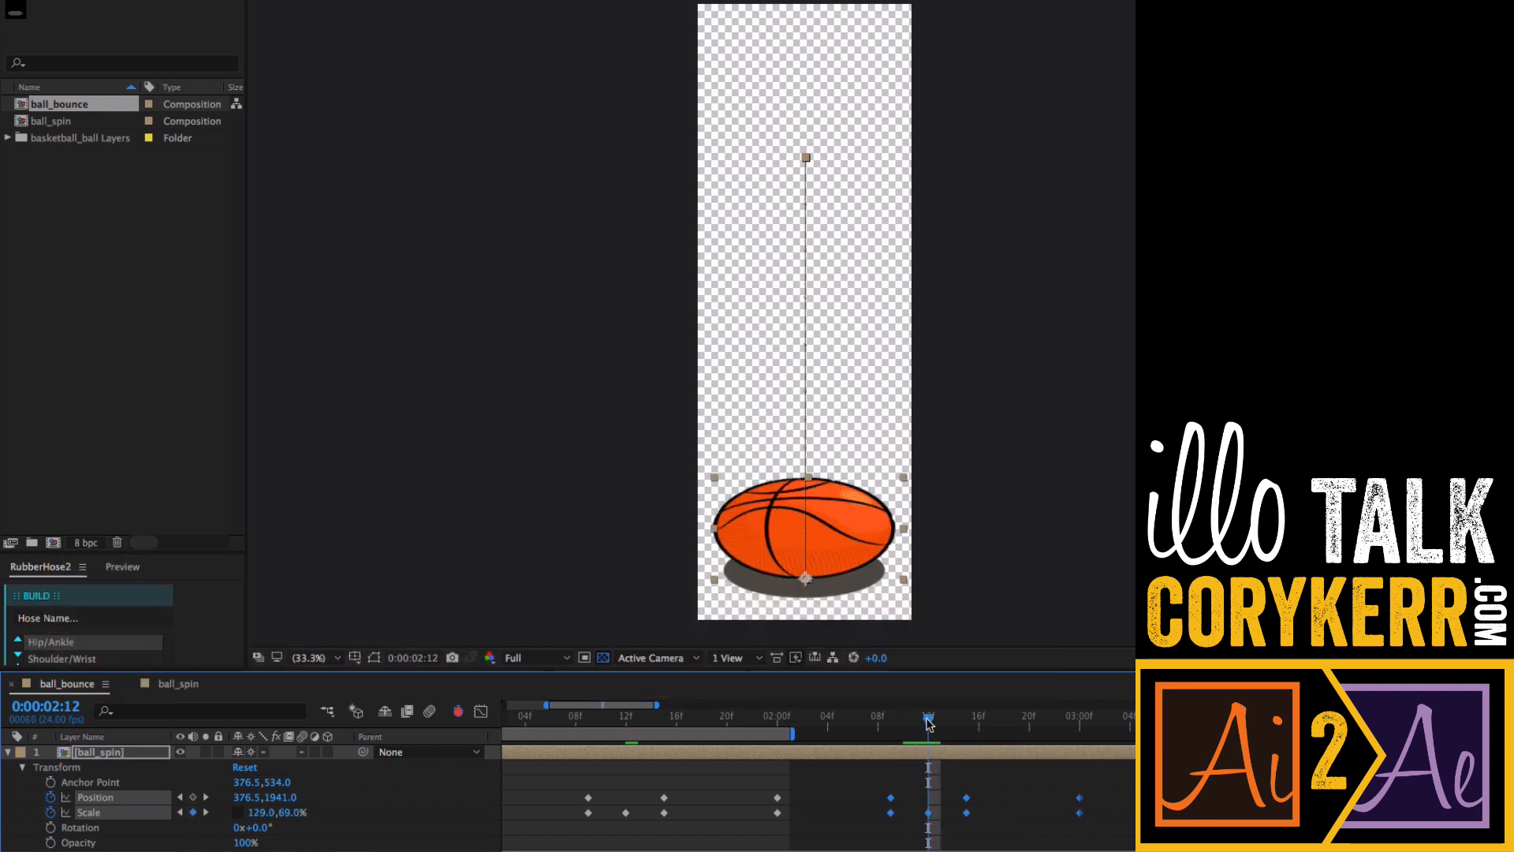
- Extend the work area to about 3:18 and preview the animation
key("space")
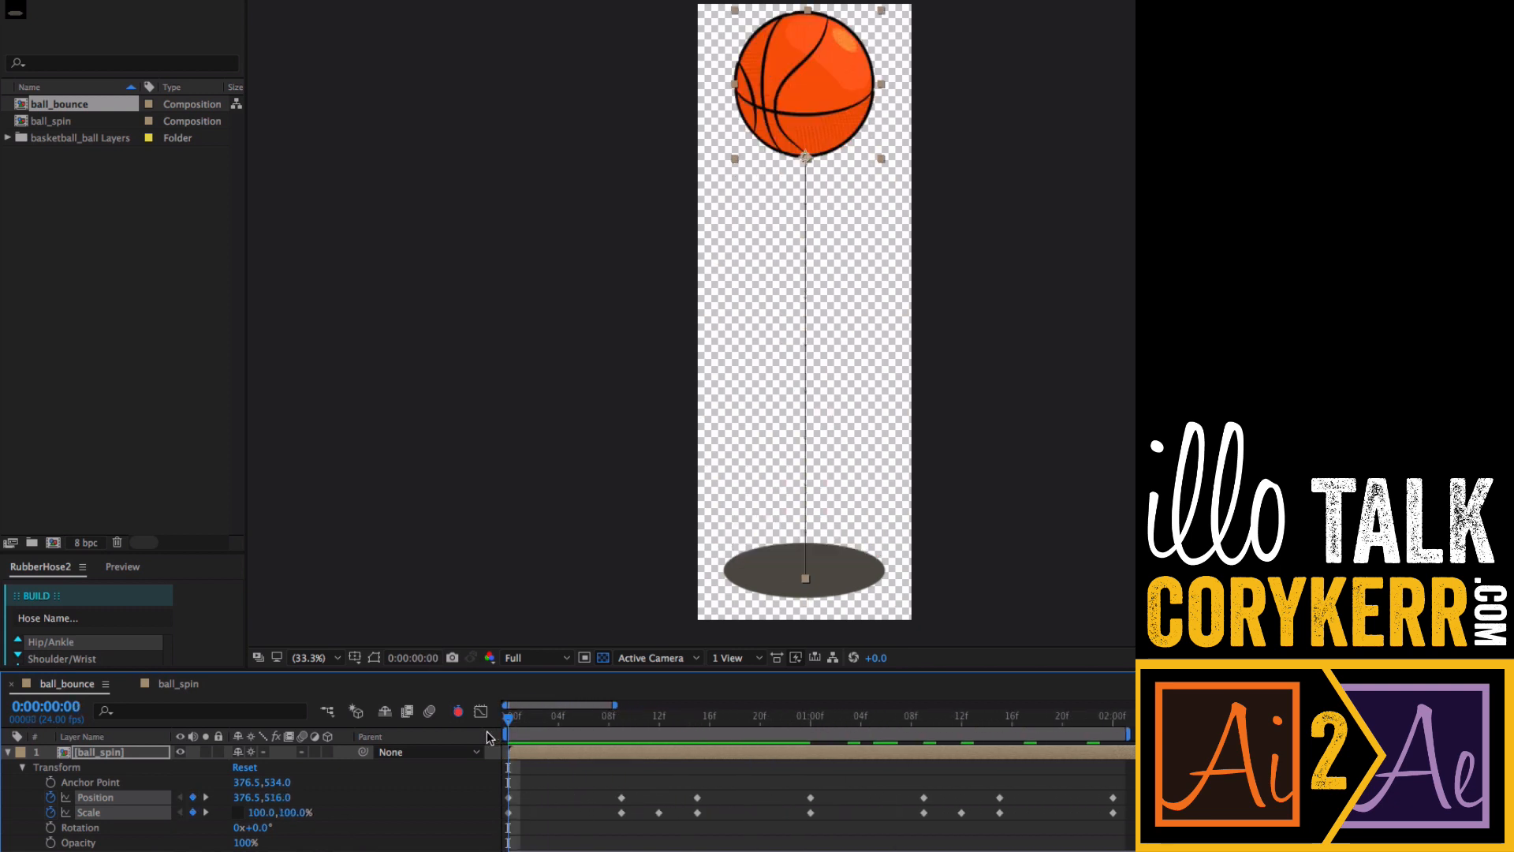
key("minus")
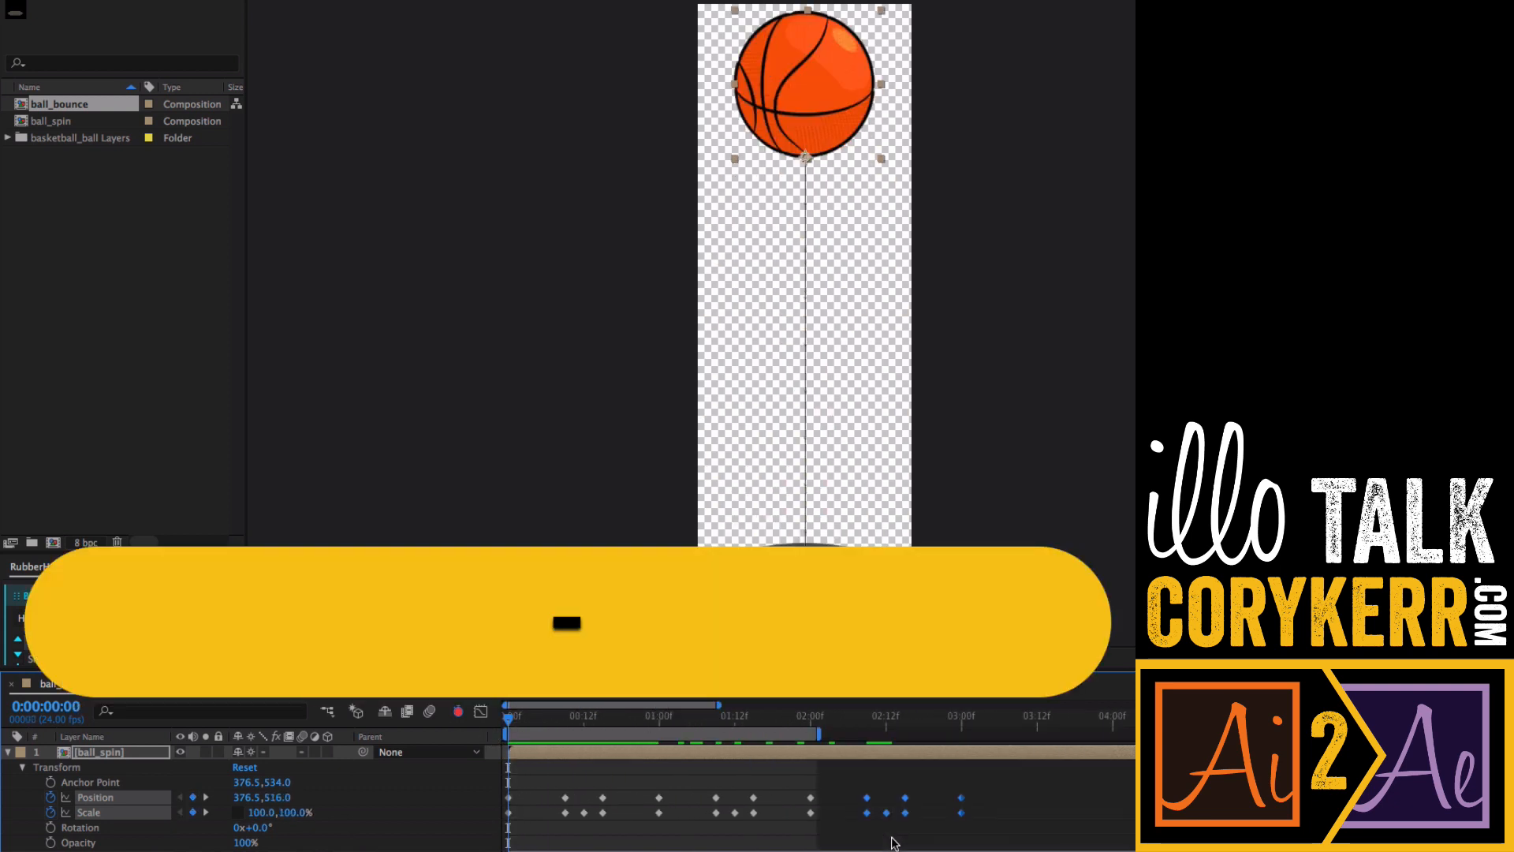
left_click_drag(818, 733, 1073, 749)
key("space")
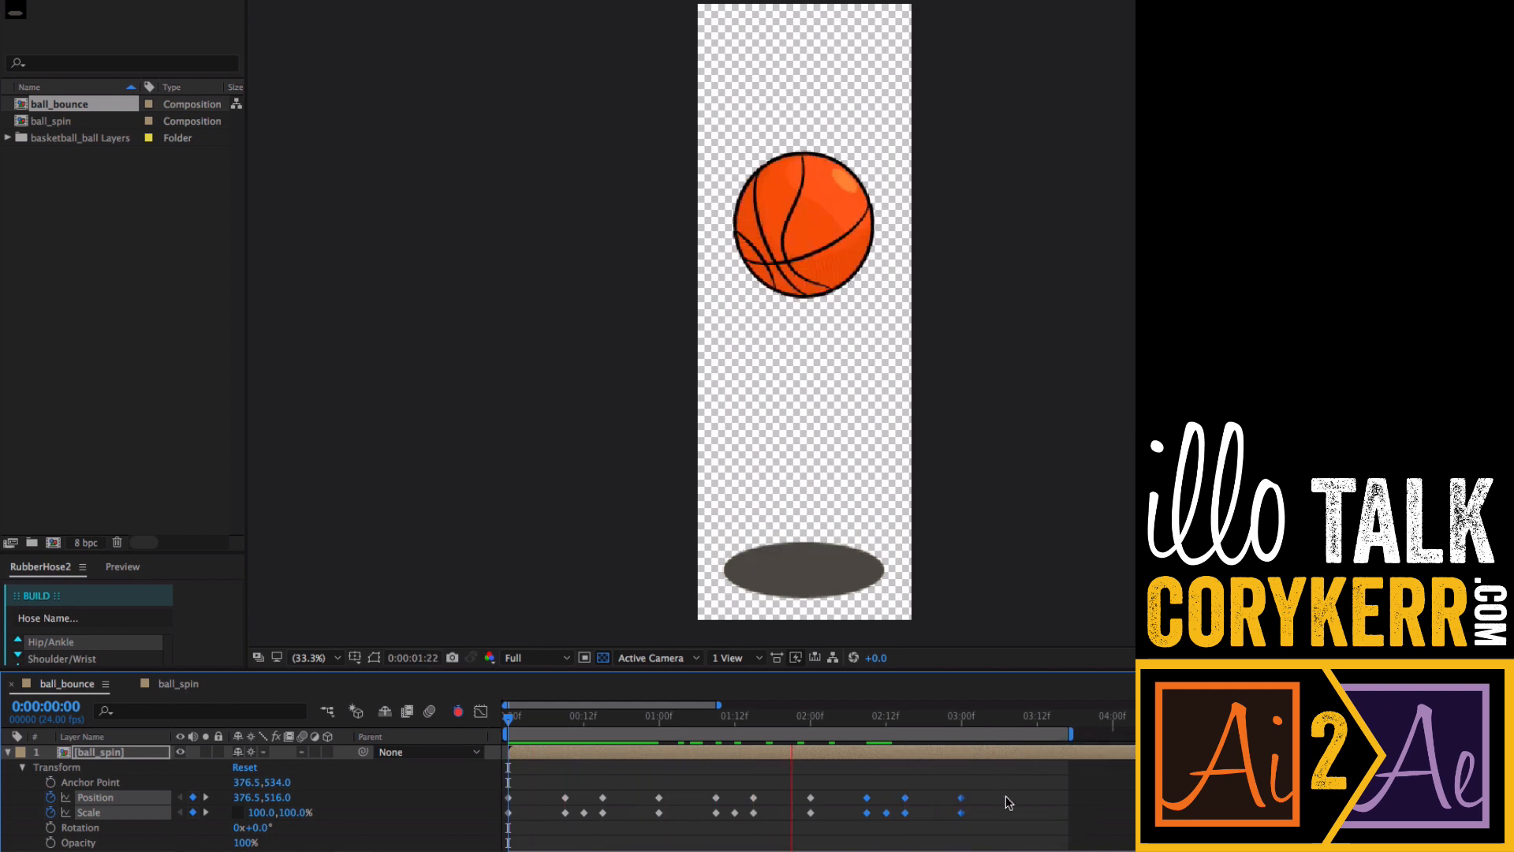
key("space")
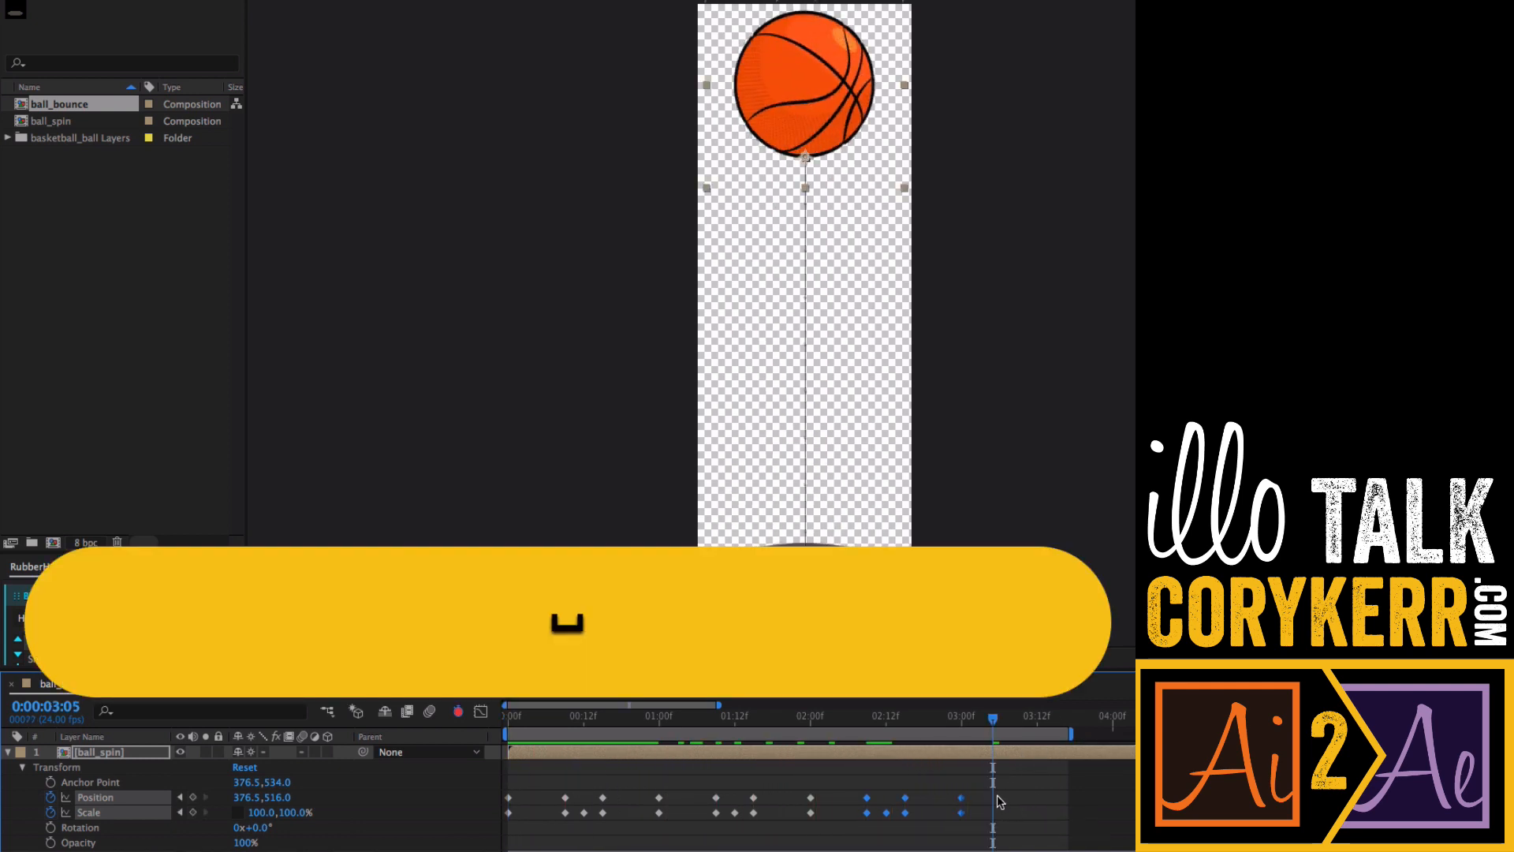
- Delete all the pasted bounce keyframes after 1 second
left_click_drag(987, 791, 710, 824)
key("BackSpace")
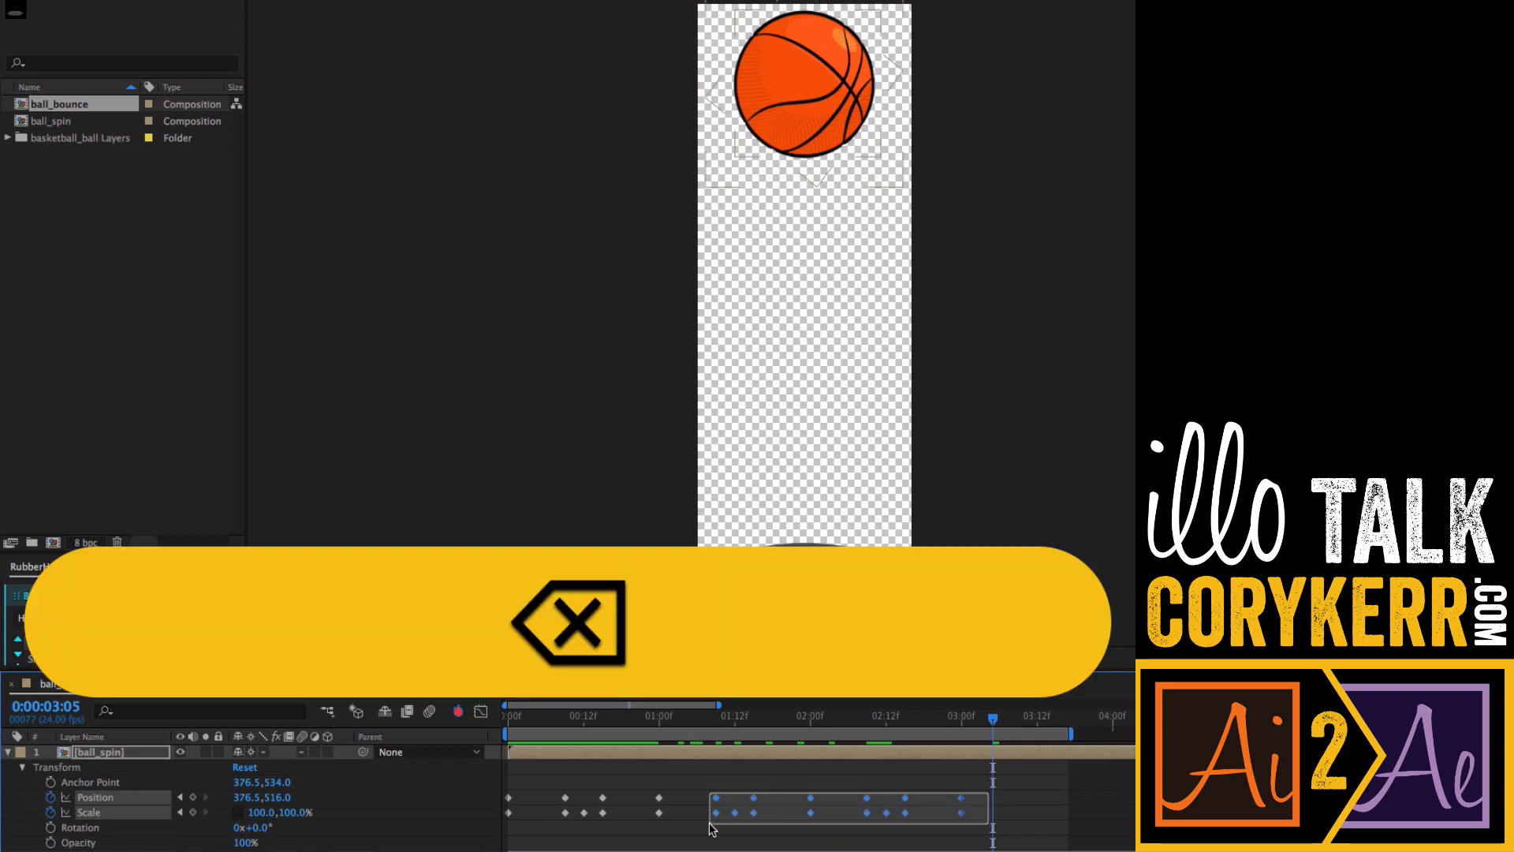
left_click_drag(967, 804, 707, 824)
key("BackSpace")
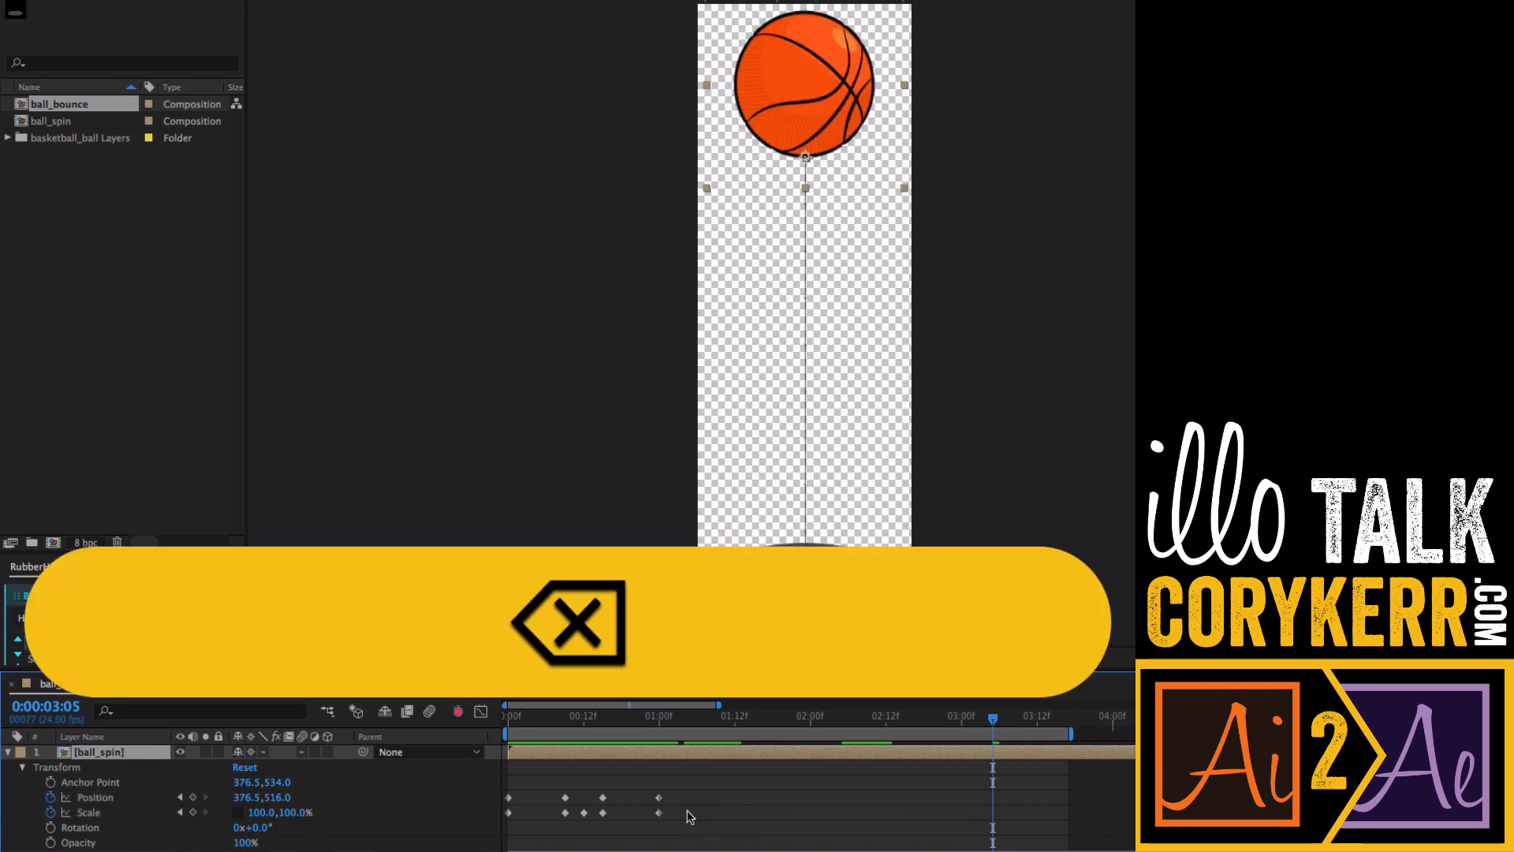
- Add a loopOut(type = "cycle", numKeyframes = 0) expression to the ball_spin layer's Position and copy its text
left_click_drag(516, 722, 659, 751)
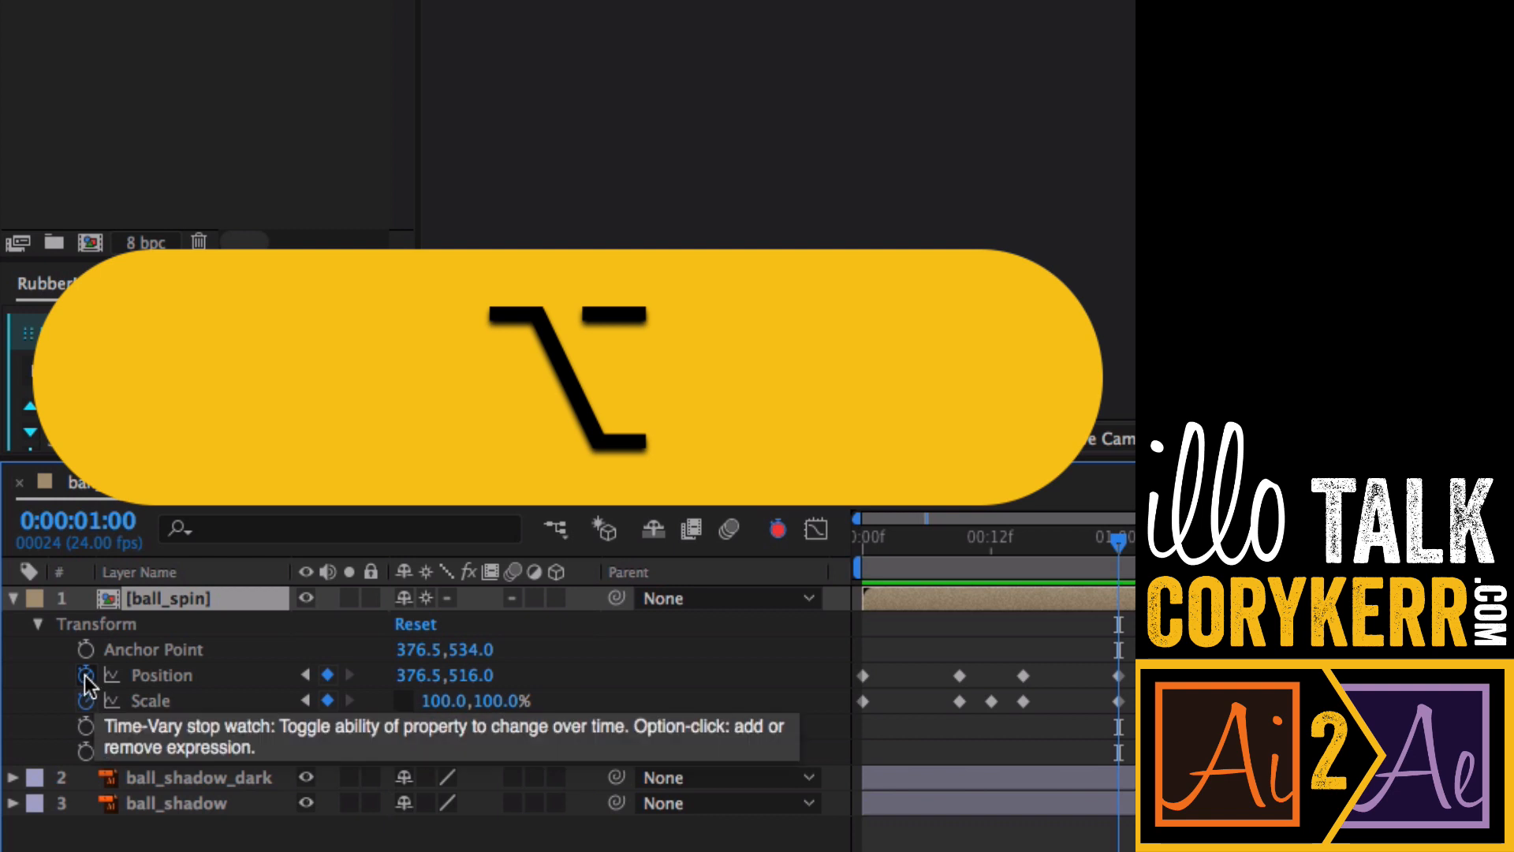
left_click(88, 678, "alt")
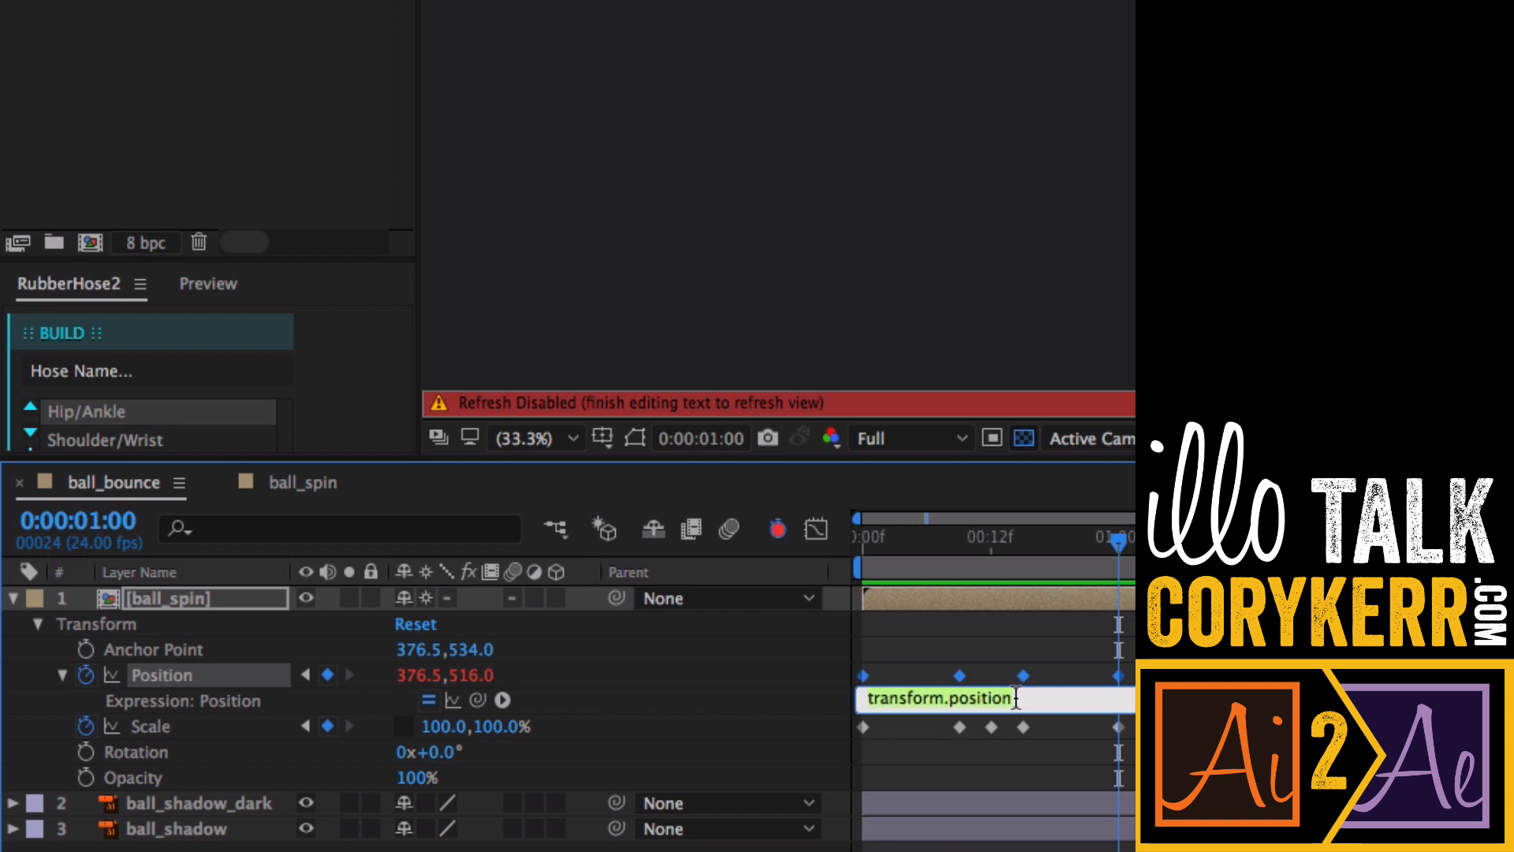
left_click(502, 701)
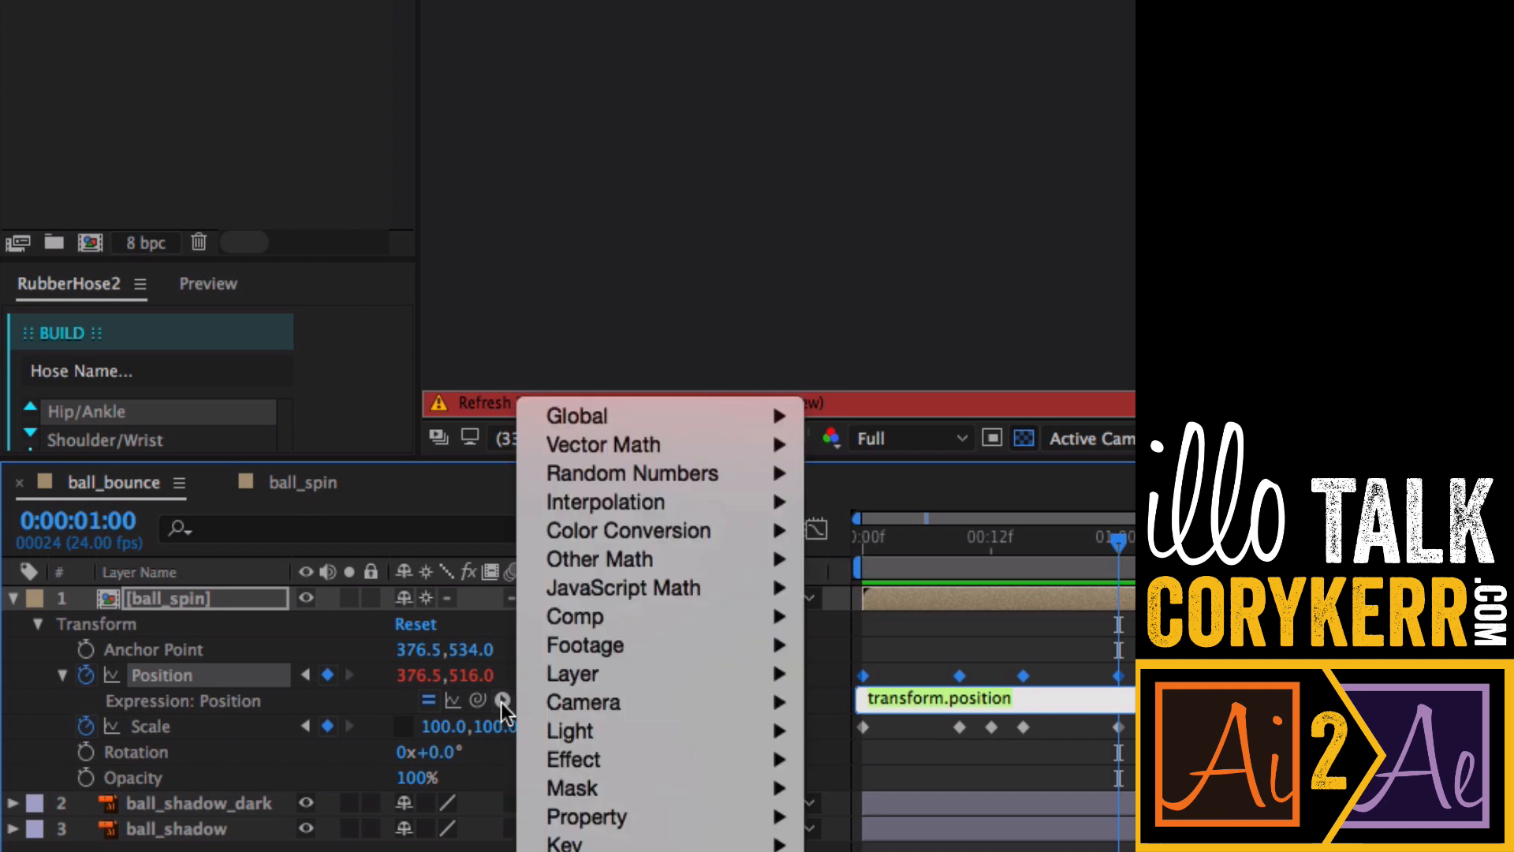
mouse_move(645, 830)
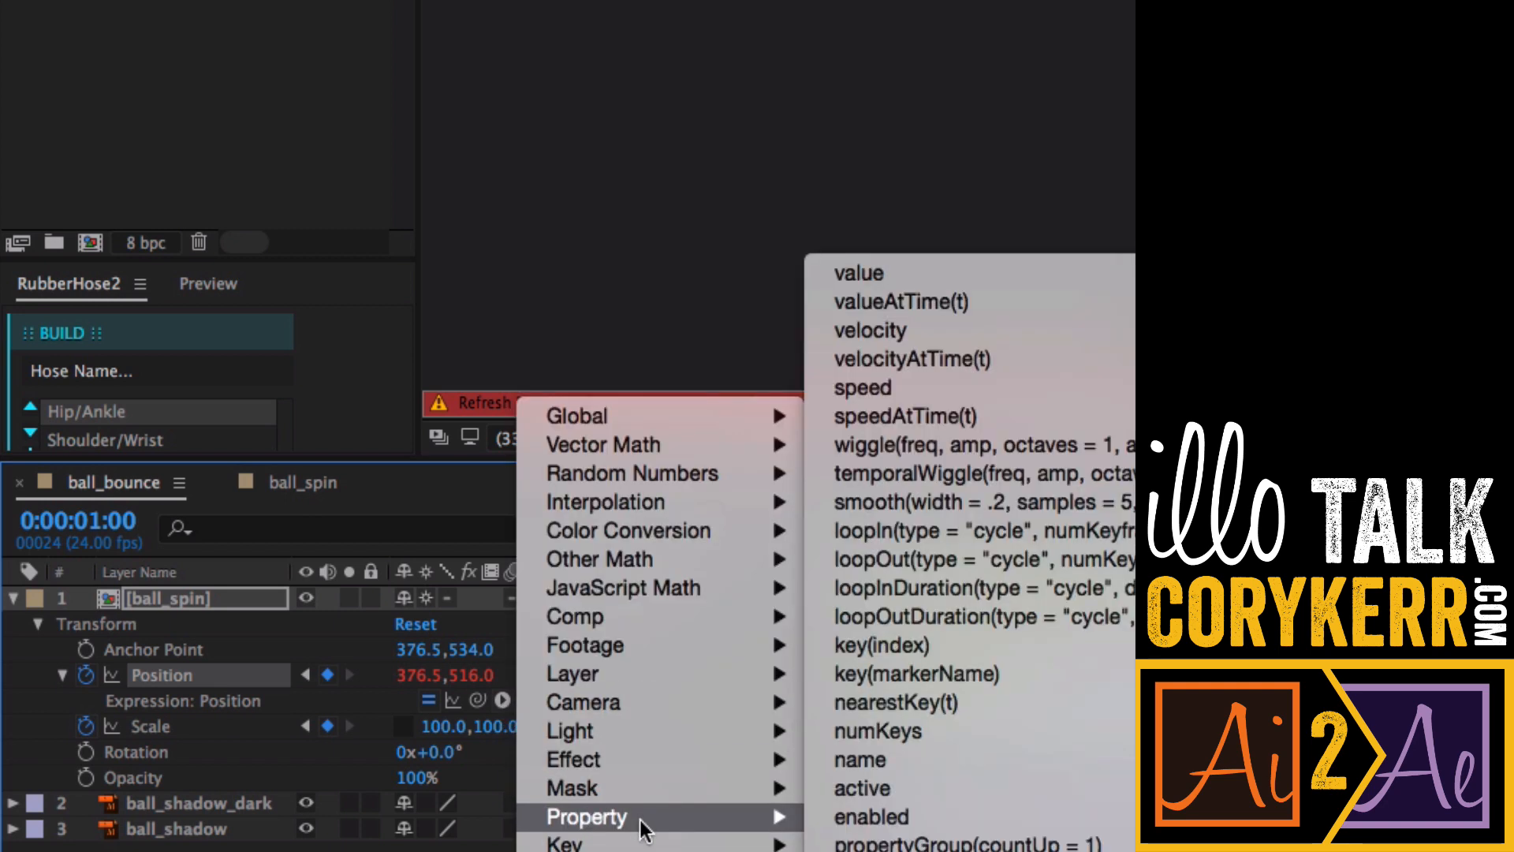
left_click(1001, 561)
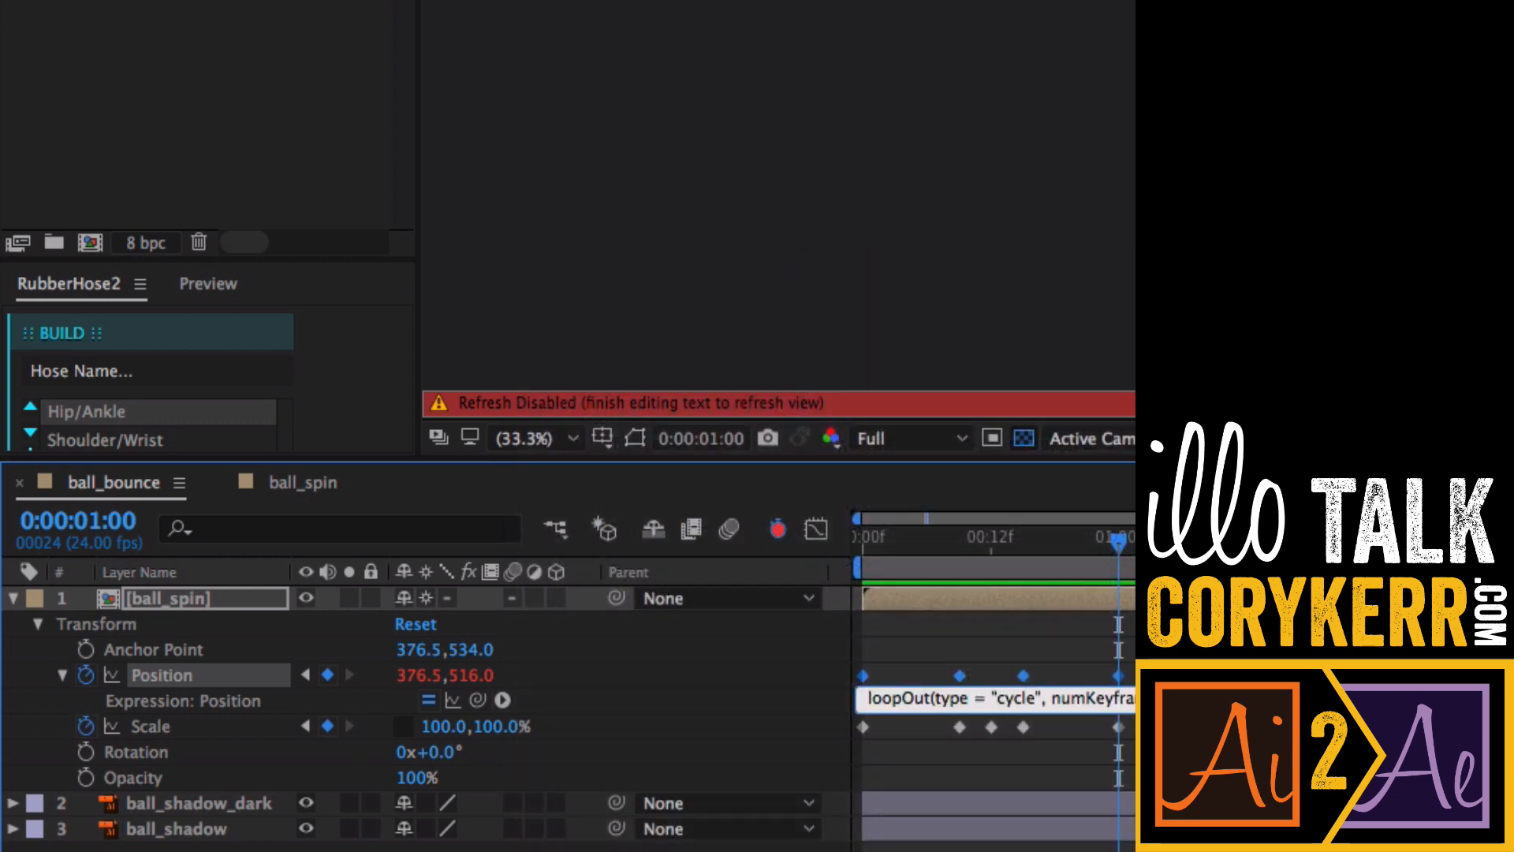
left_click_drag(1204, 698, 863, 698)
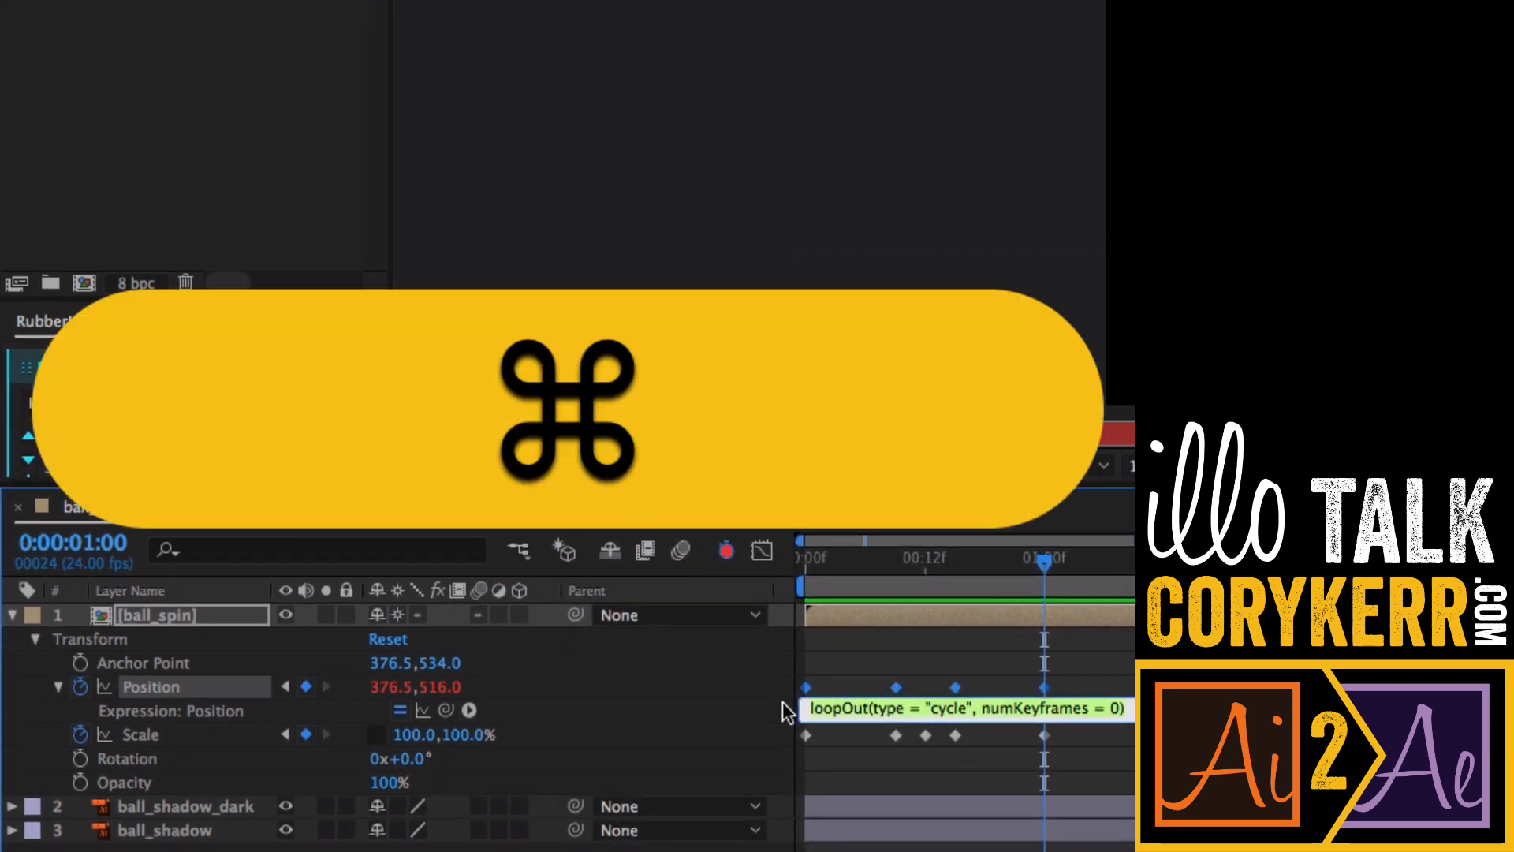
key("super+c")
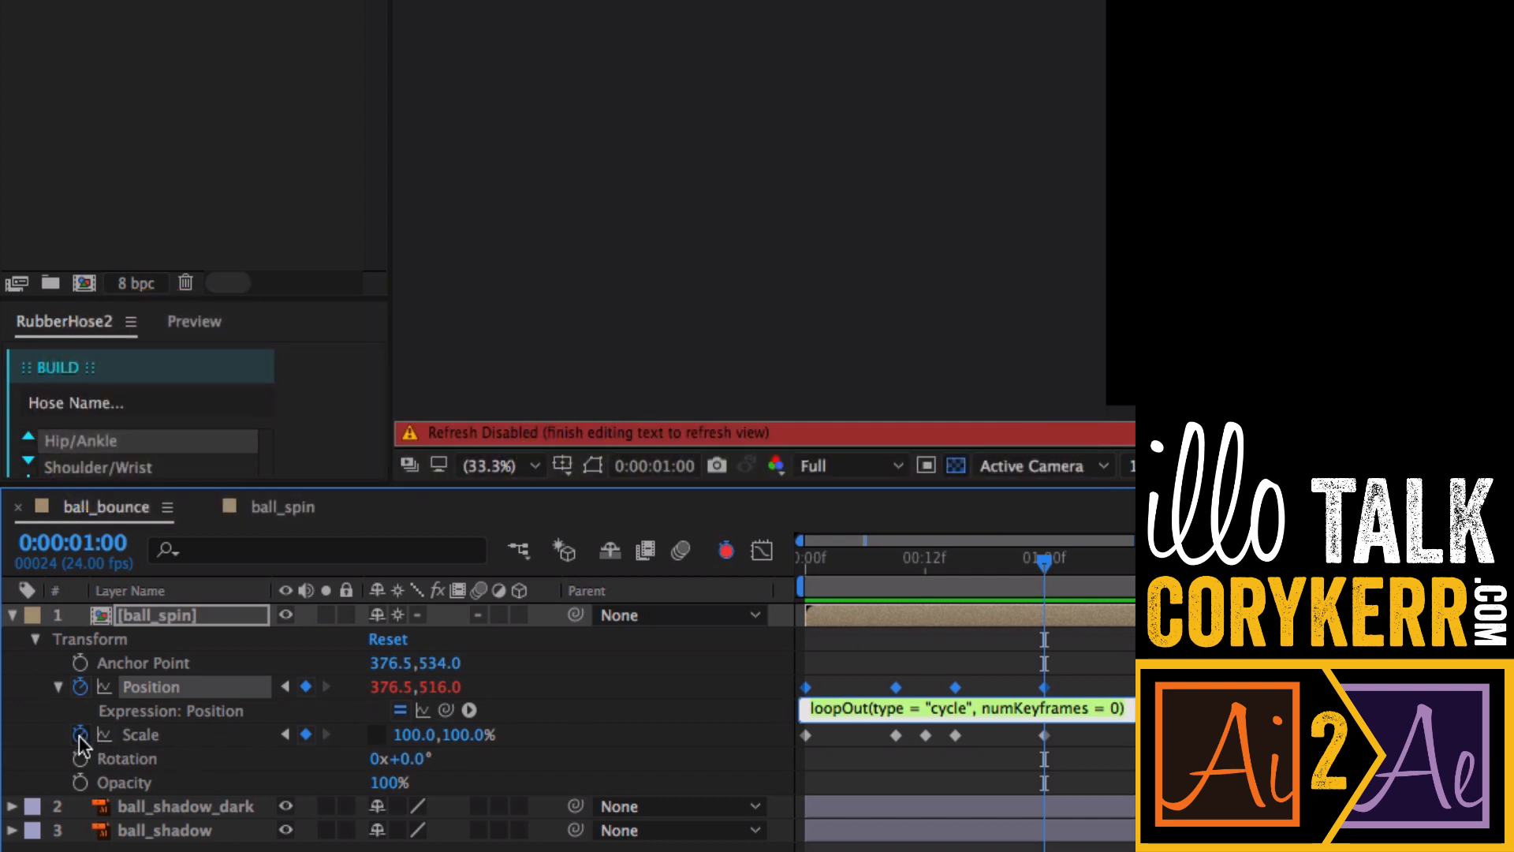
- Add the same loopOut cycle expression to the Scale property
left_click(79, 735, "alt")
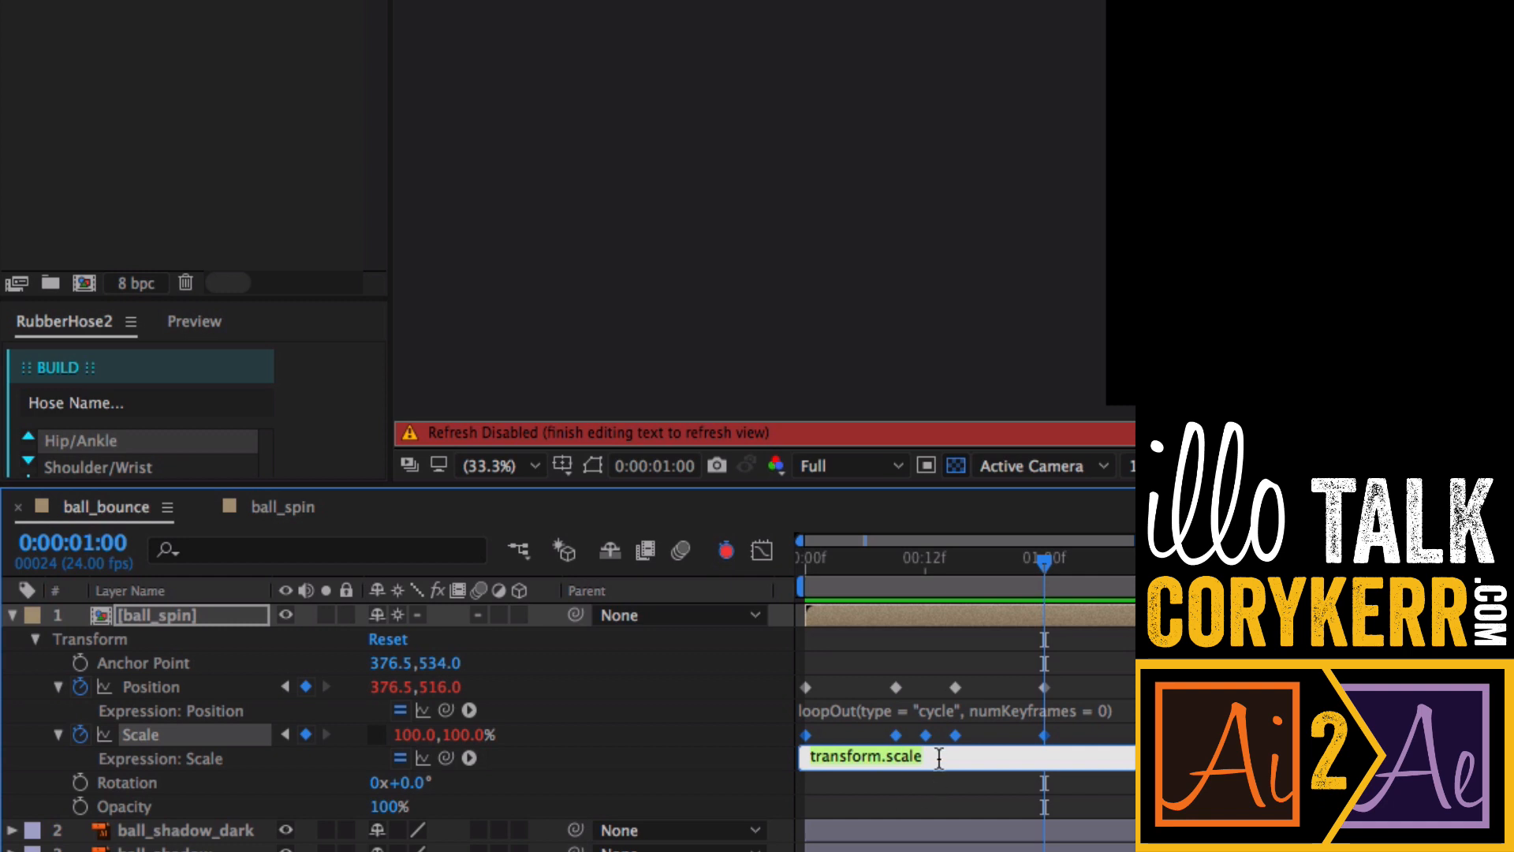
key("super+v")
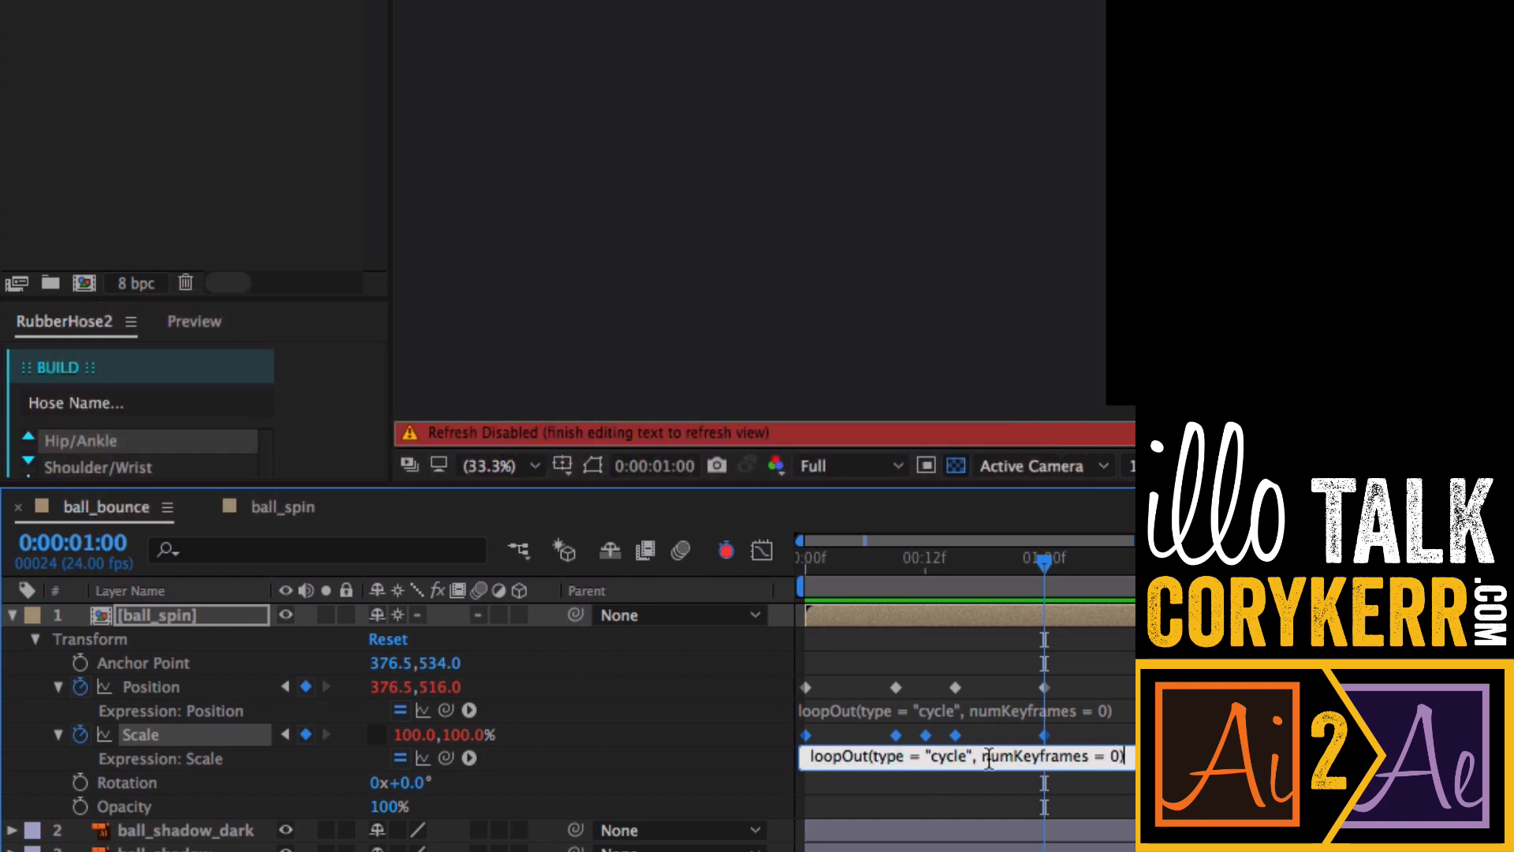
key("KP_Enter")
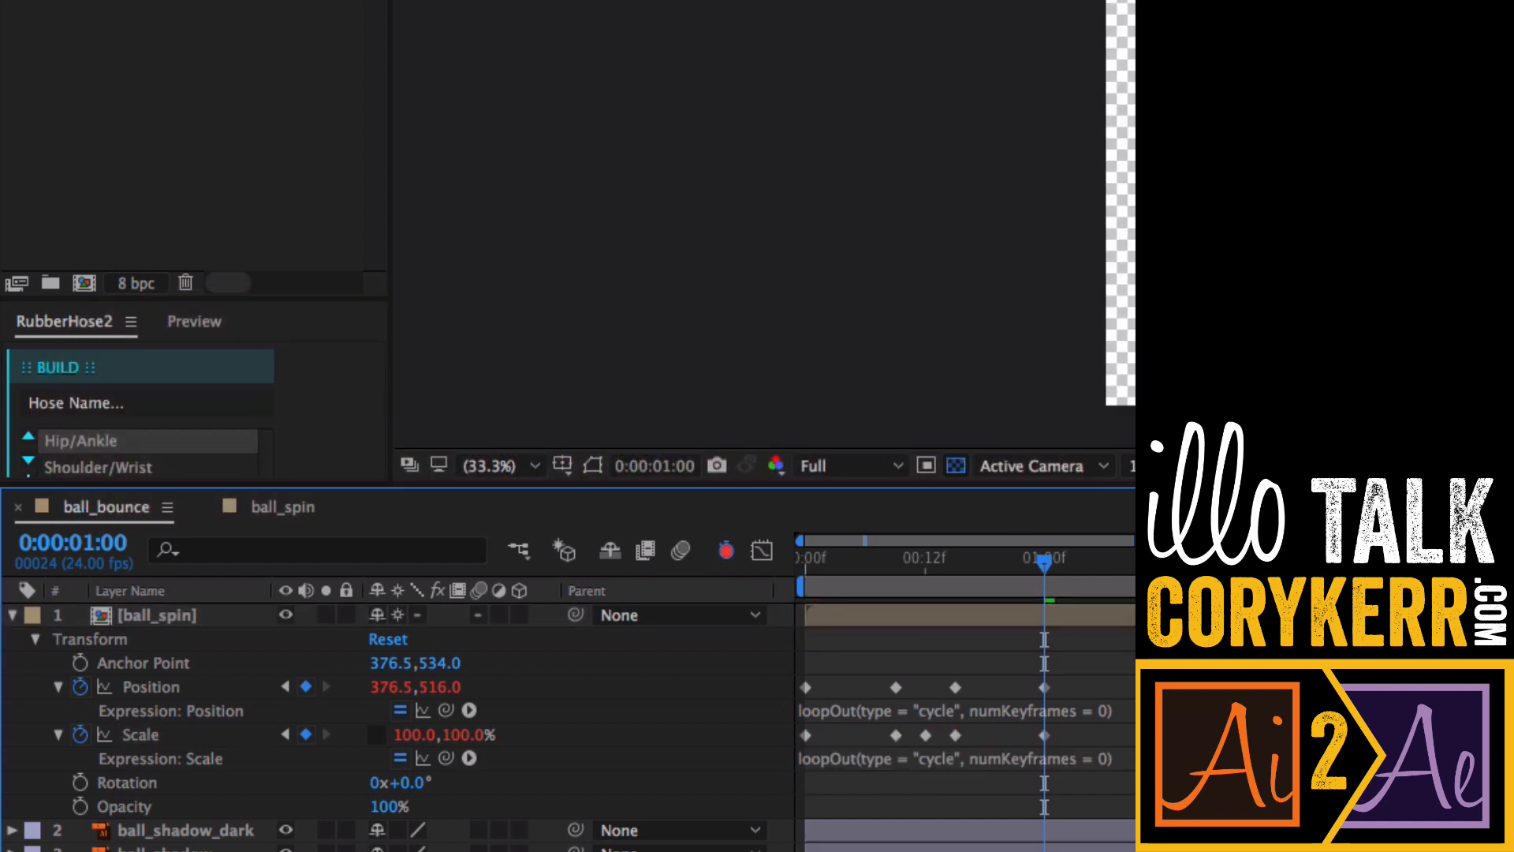
- Extend the work area and preview the looping bounce animation
left_click_drag(1045, 565, 793, 588)
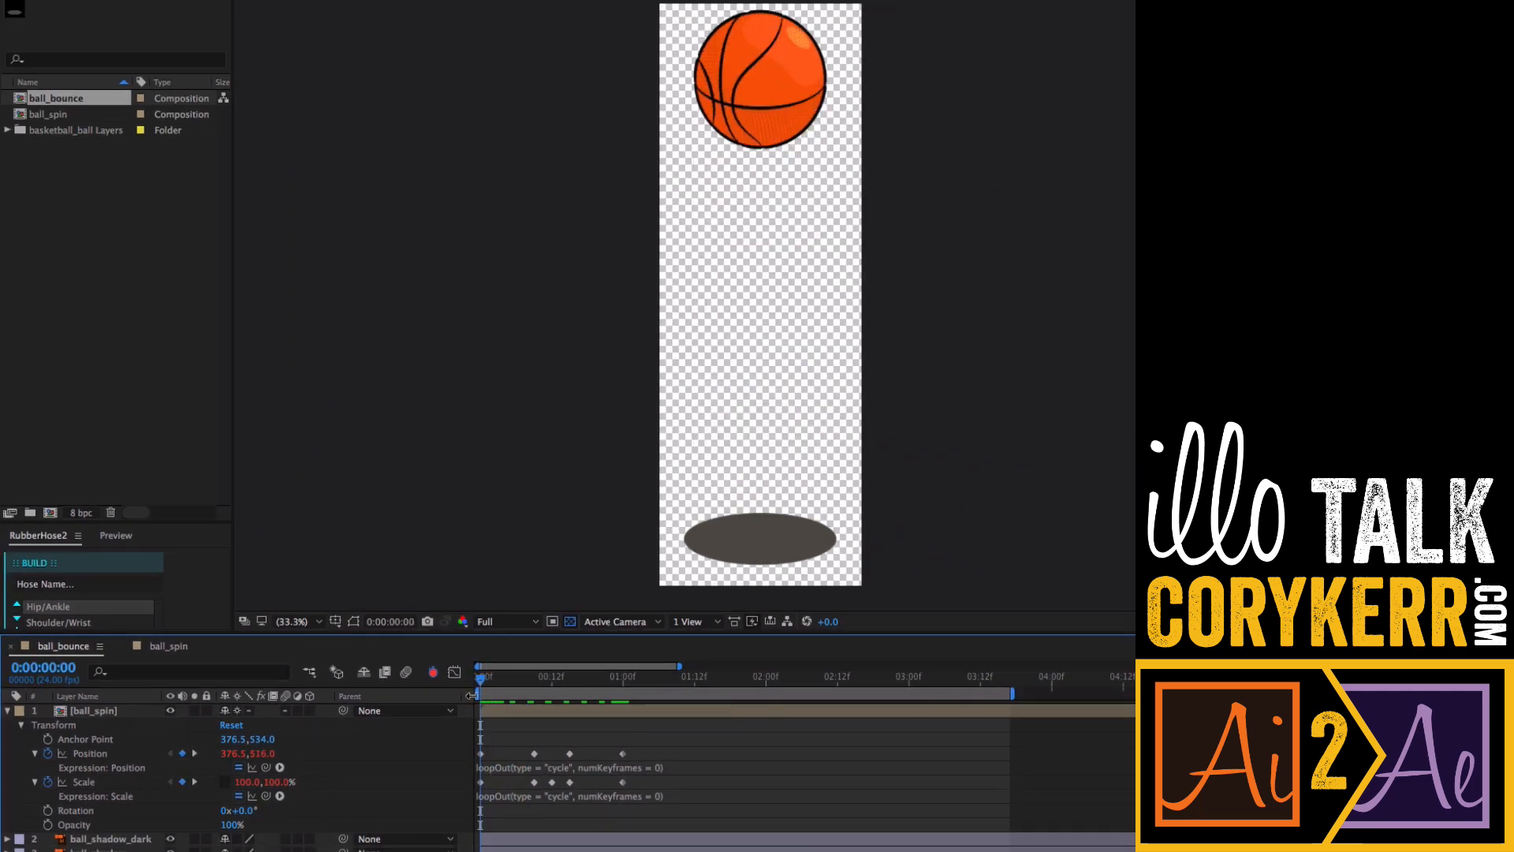
key("space")
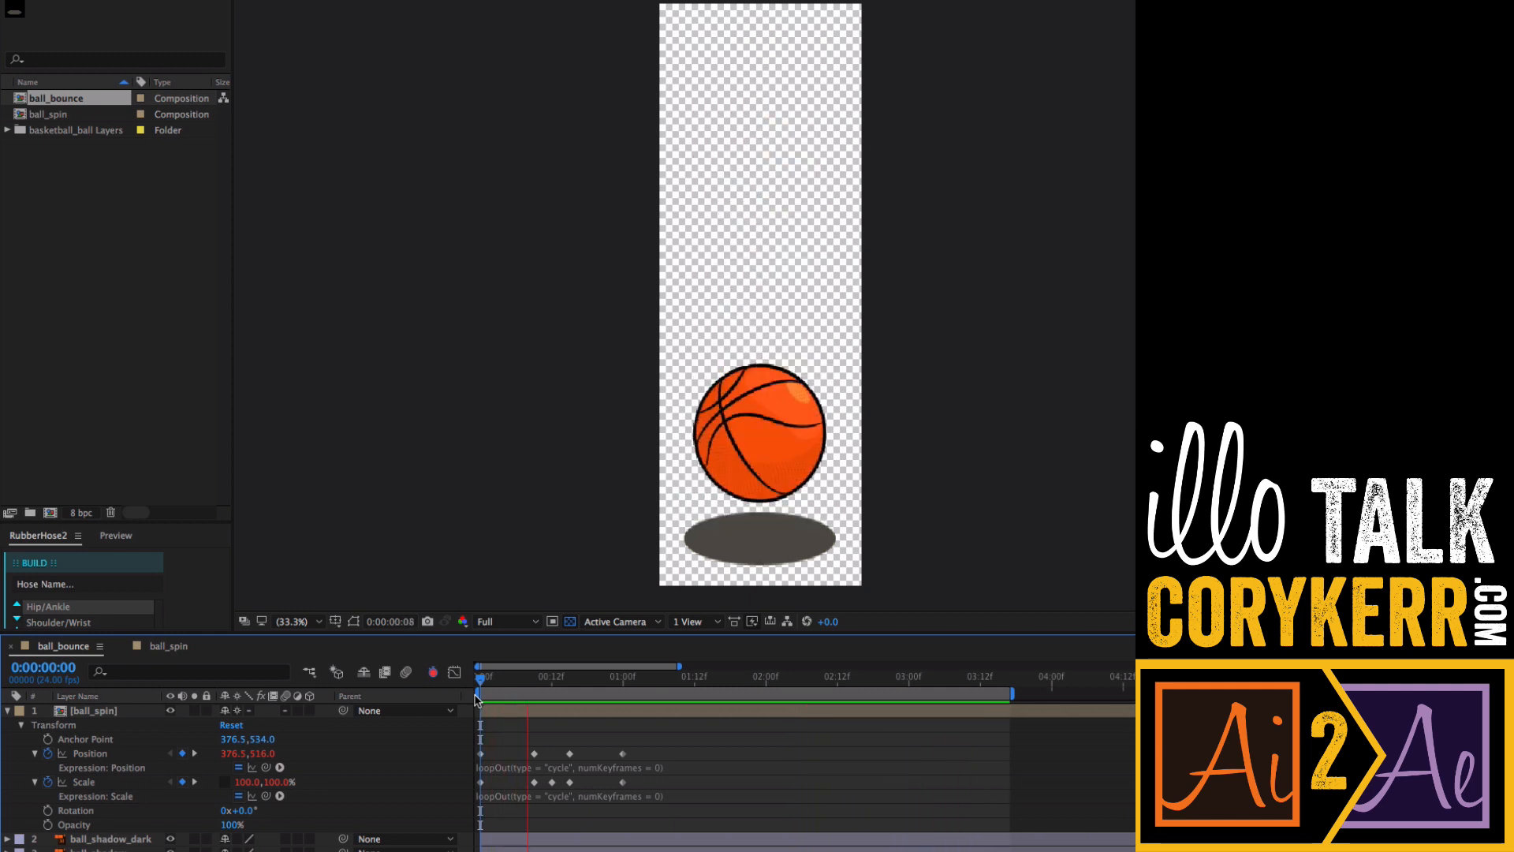
key("space")
left_click_drag(1013, 696, 1137, 697)
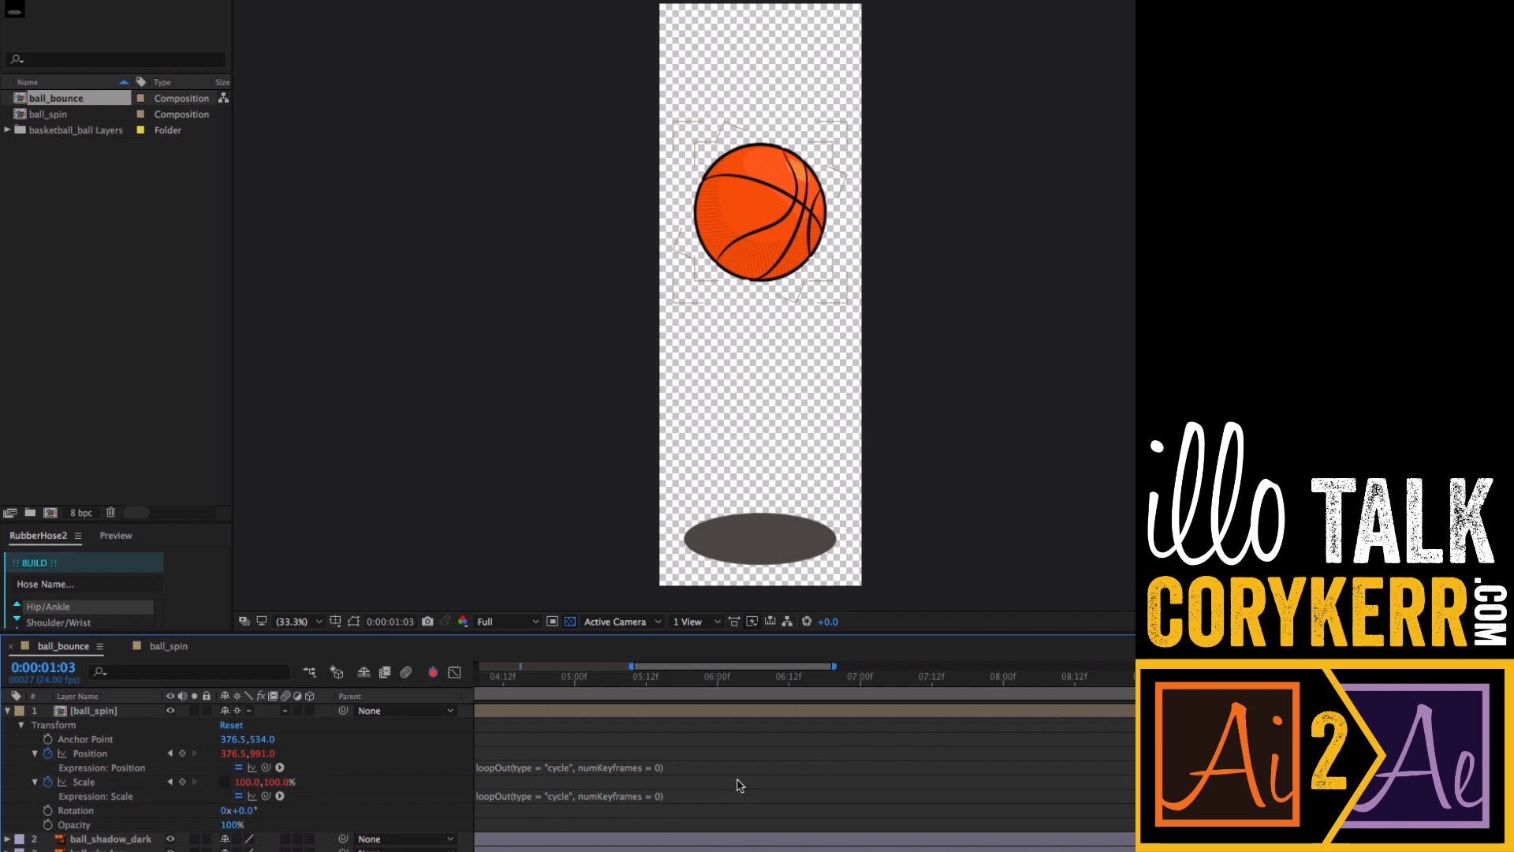
scroll(804, 773, "left", 10)
key("space")
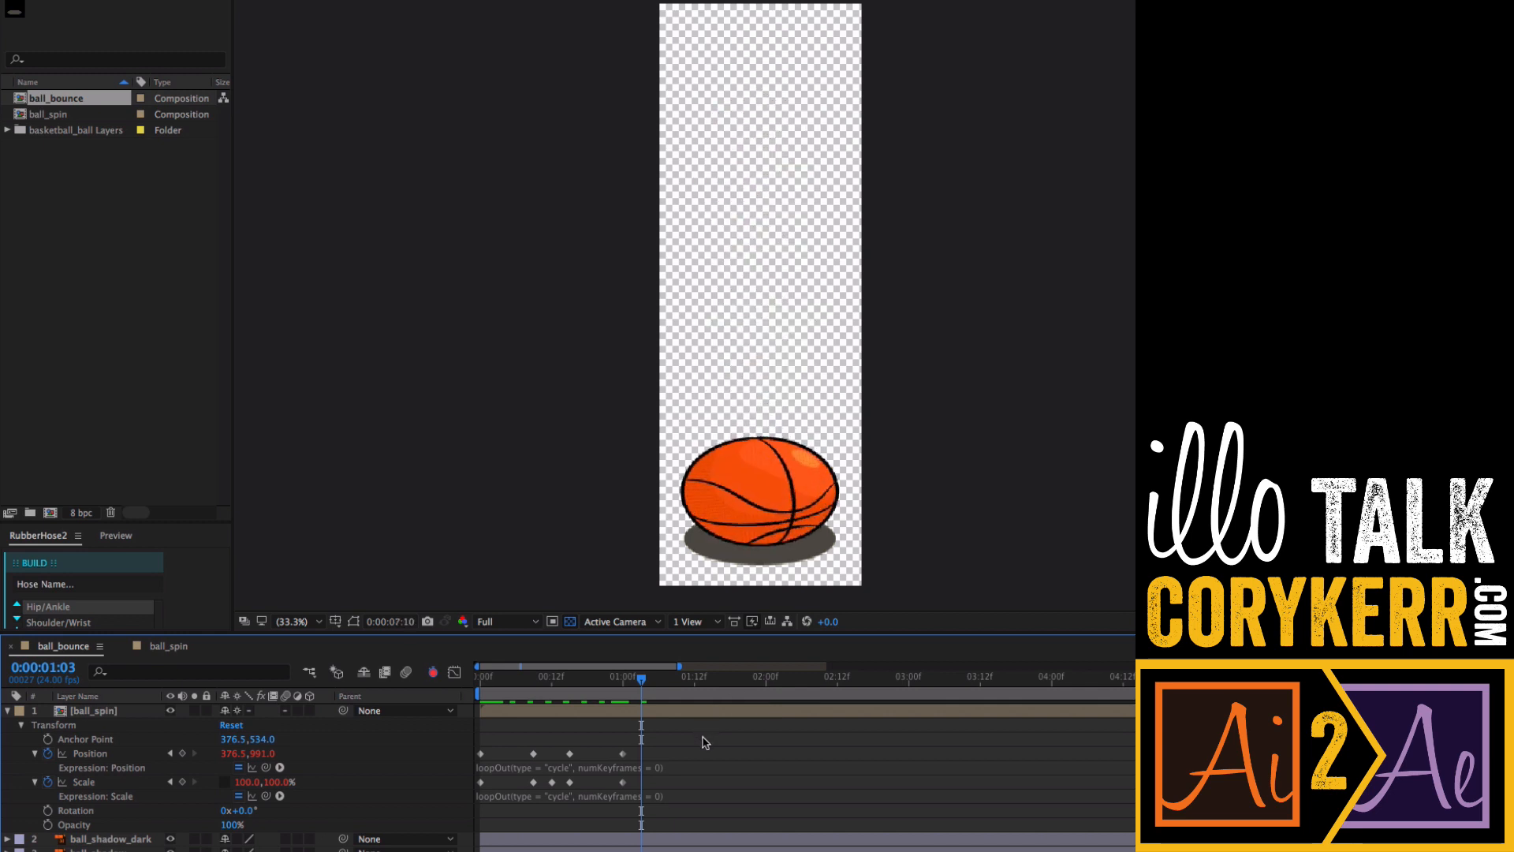
key("space")
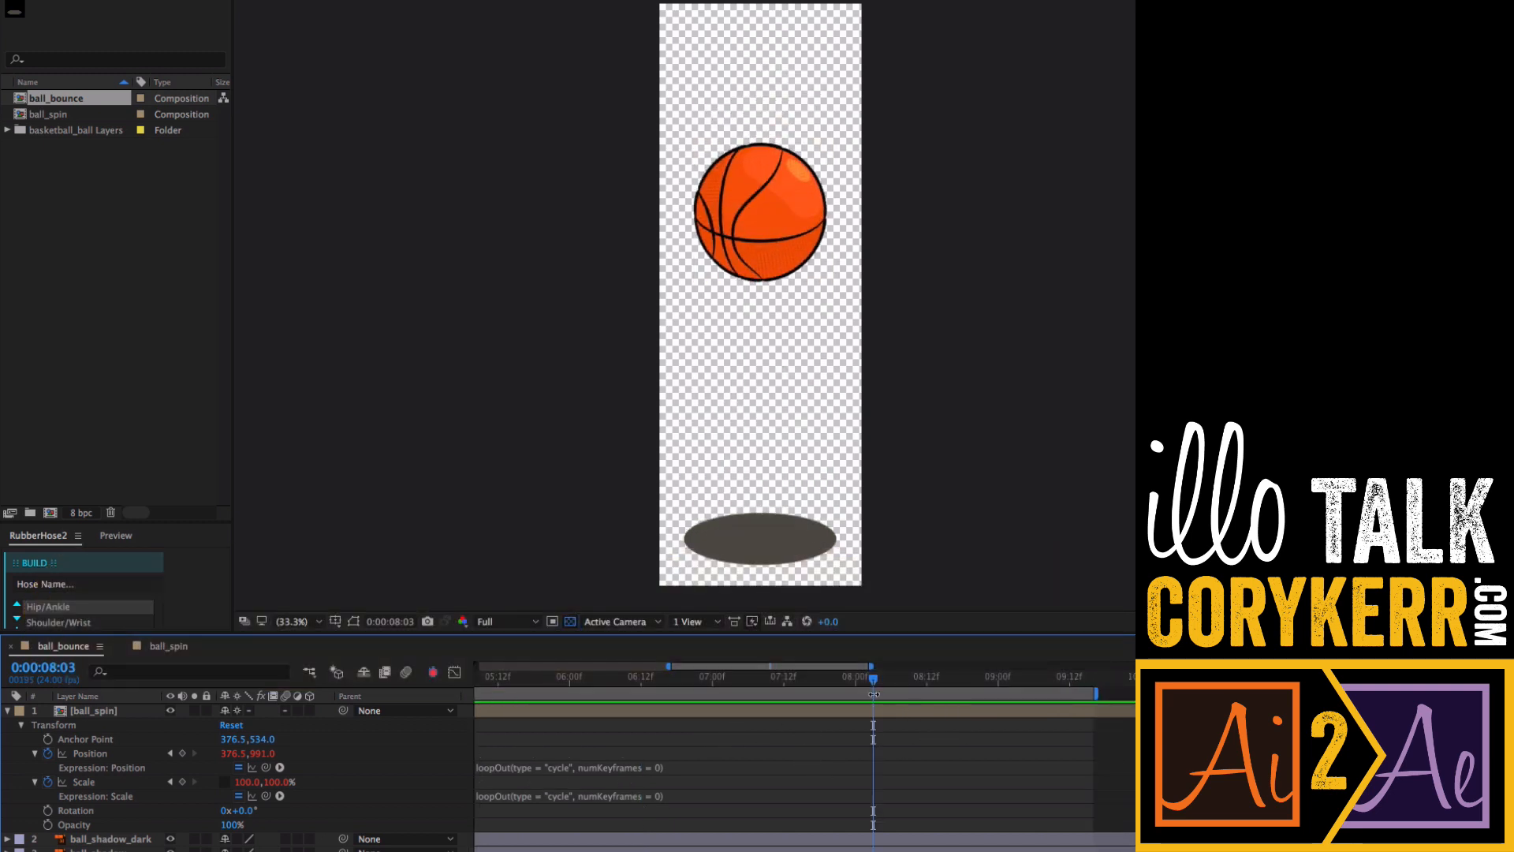
left_click_drag(872, 679, 807, 679)
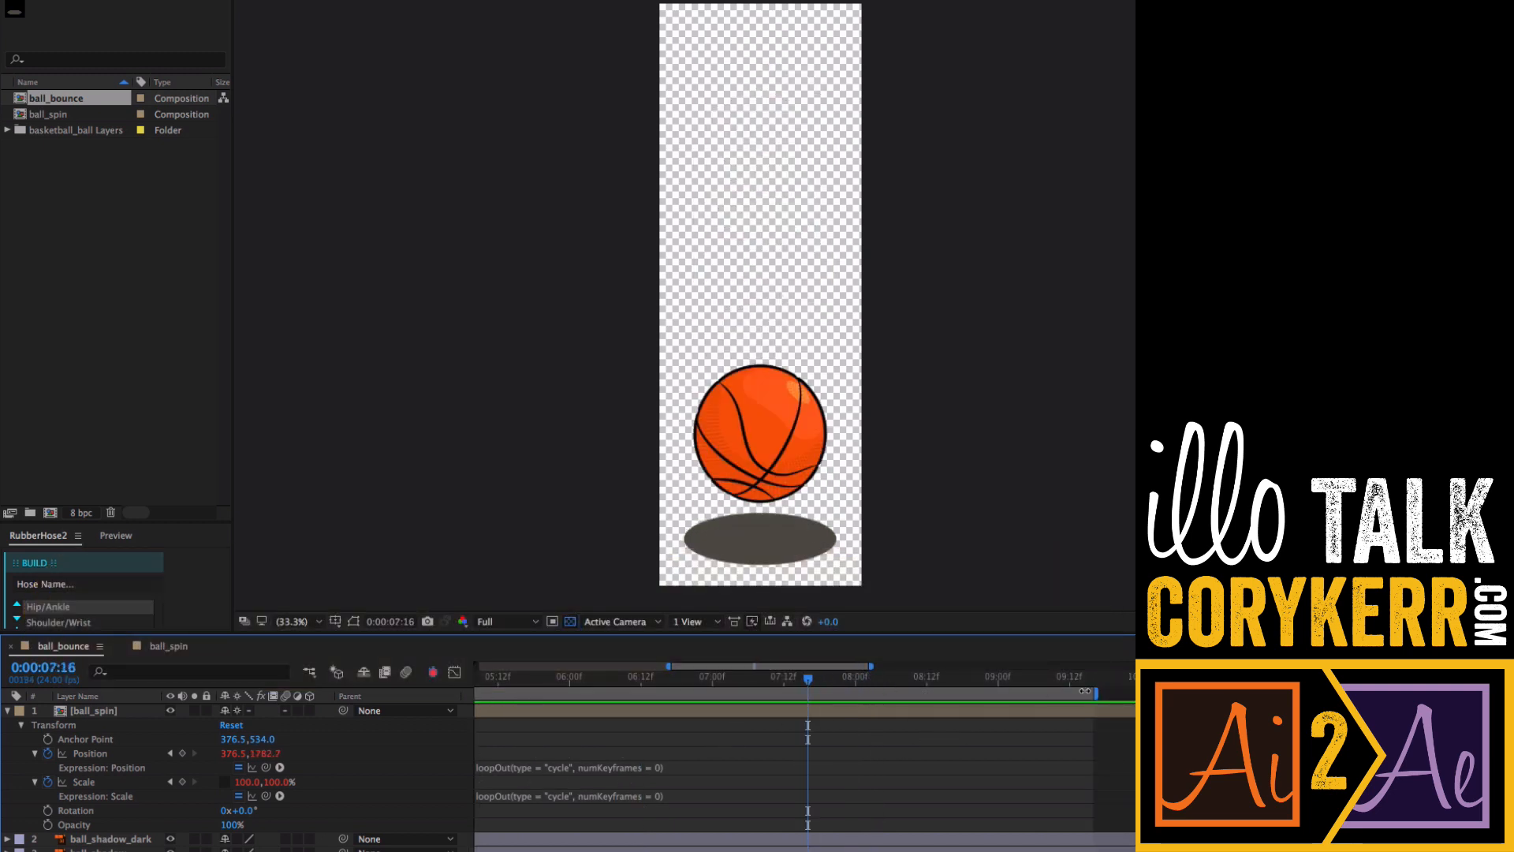
mouse_move(1097, 693)
left_mouse_down()
mouse_move(473, 697)
mouse_move(804, 694)
left_mouse_up()
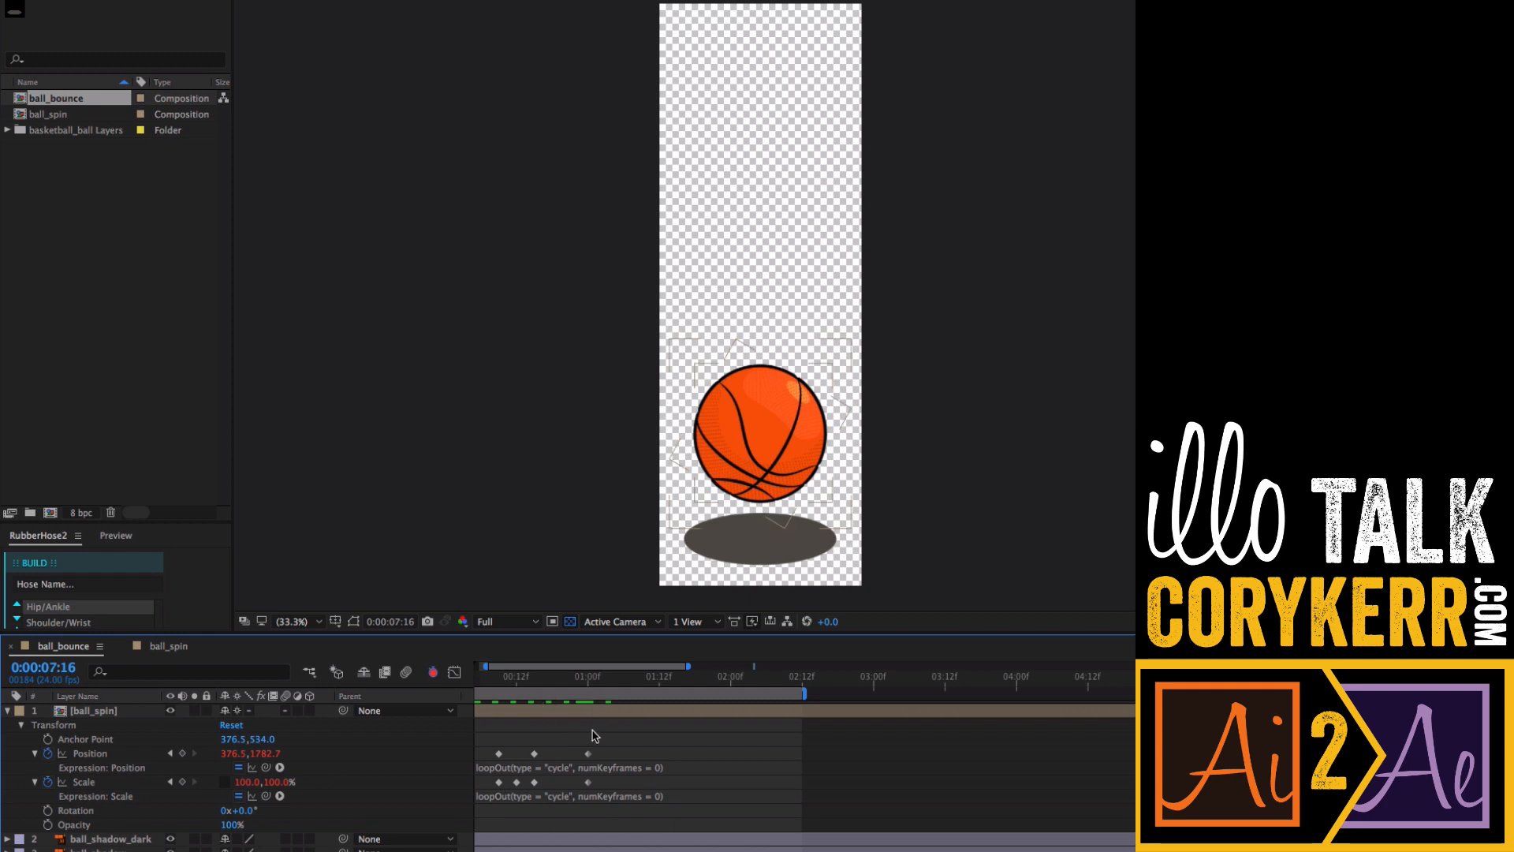
- Collapse the ball_spin properties so only its animated Position and Scale keyframes are shown
key("equal")
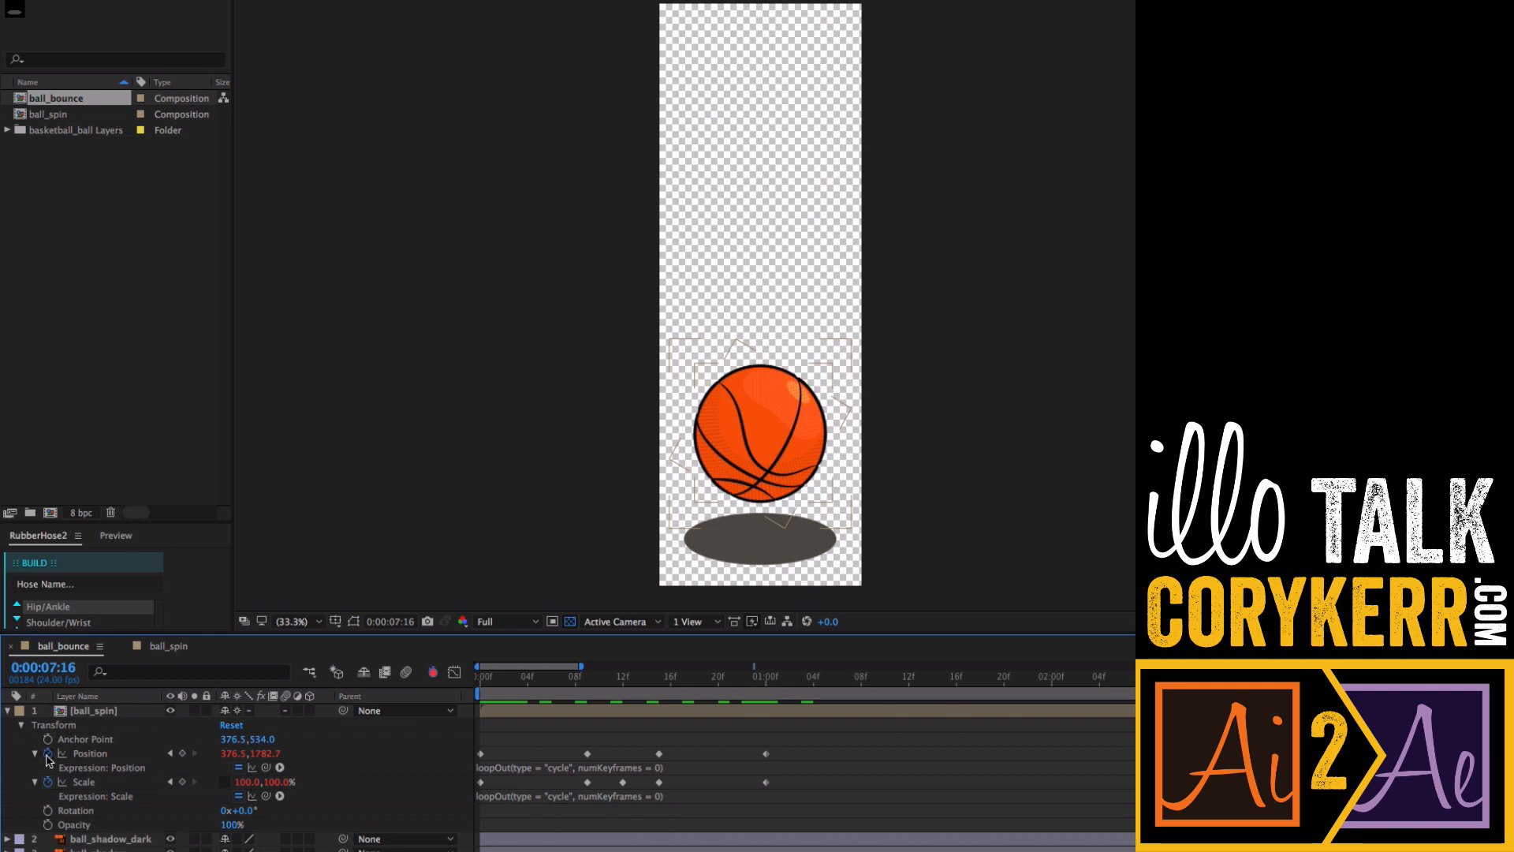
left_click(35, 782)
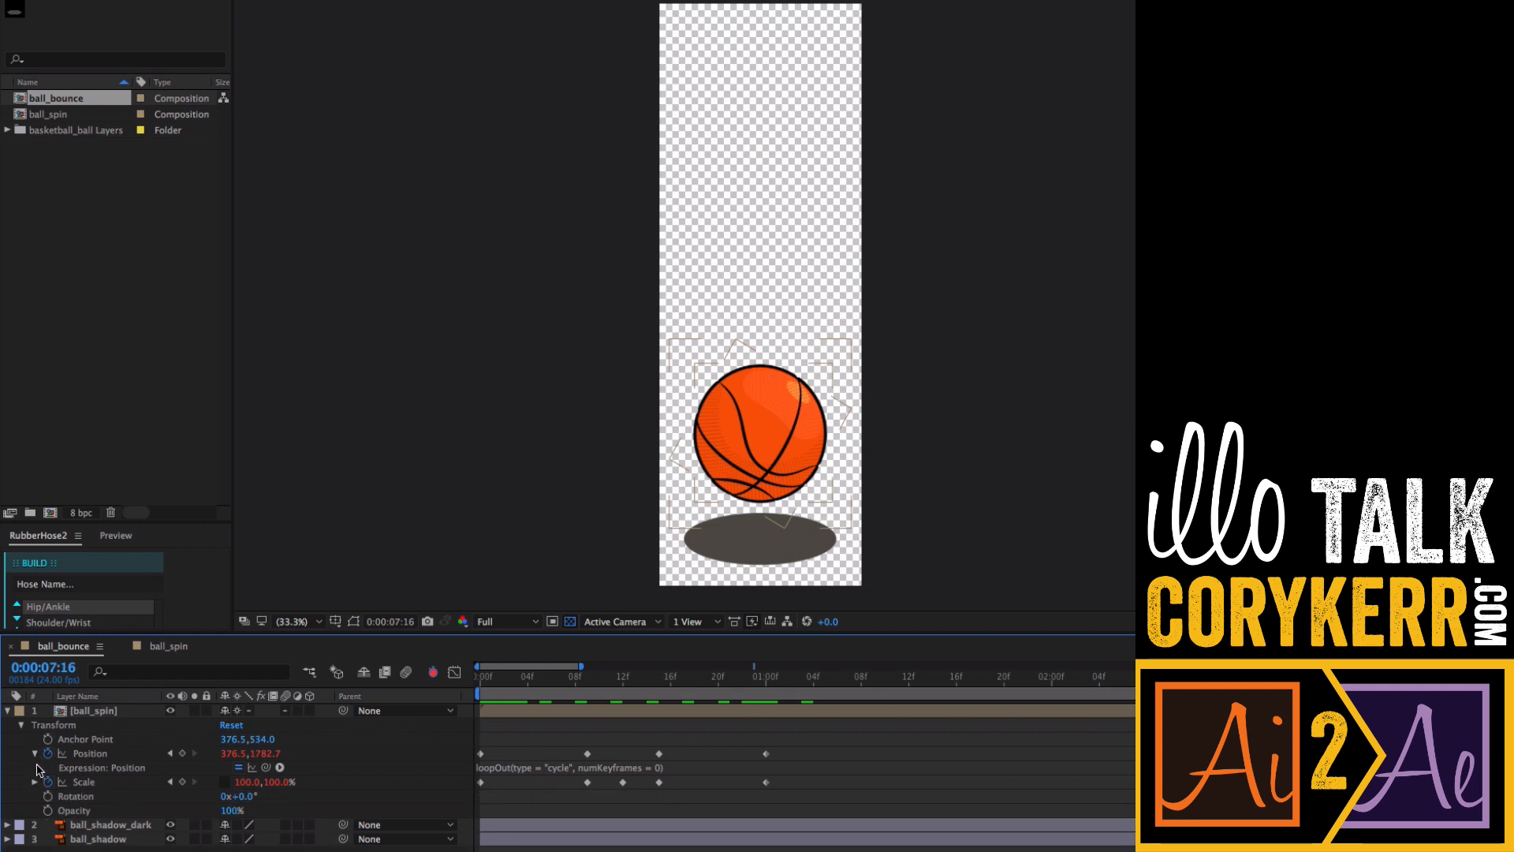
left_click(35, 753)
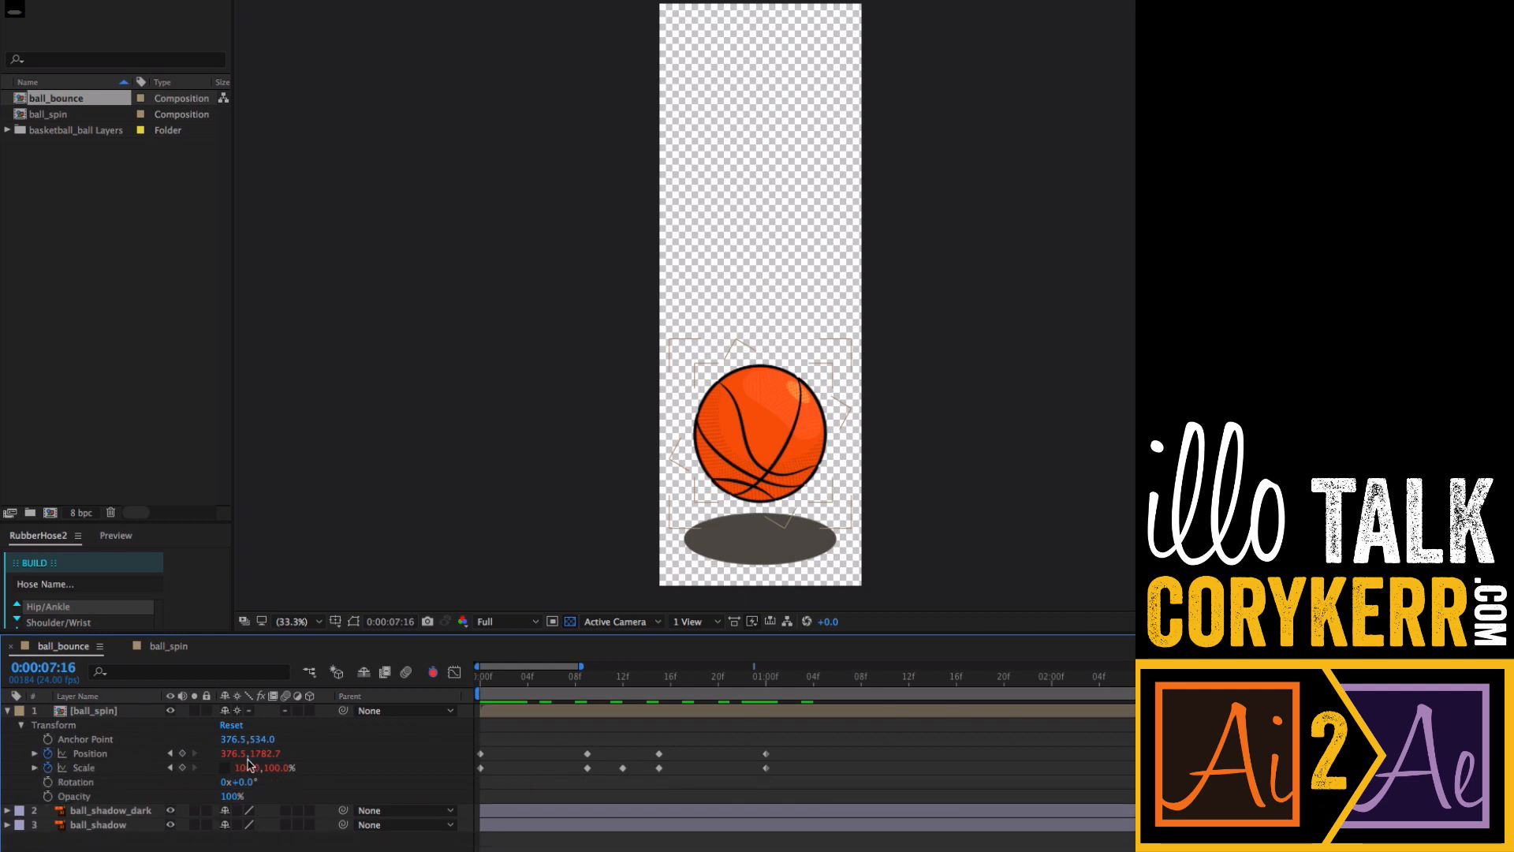
left_click(21, 725)
left_click(99, 716)
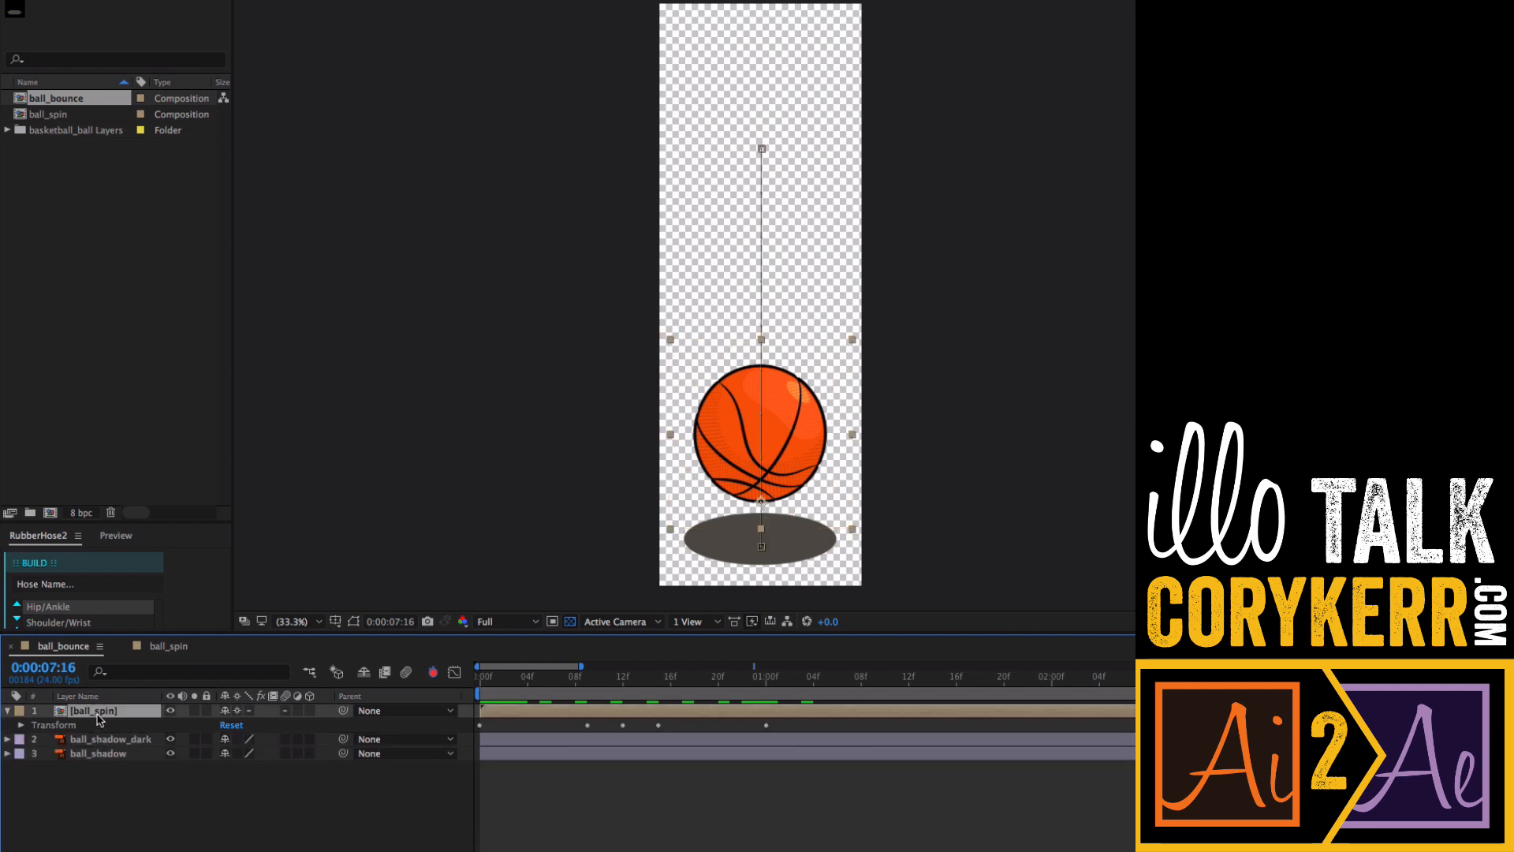
key("u")
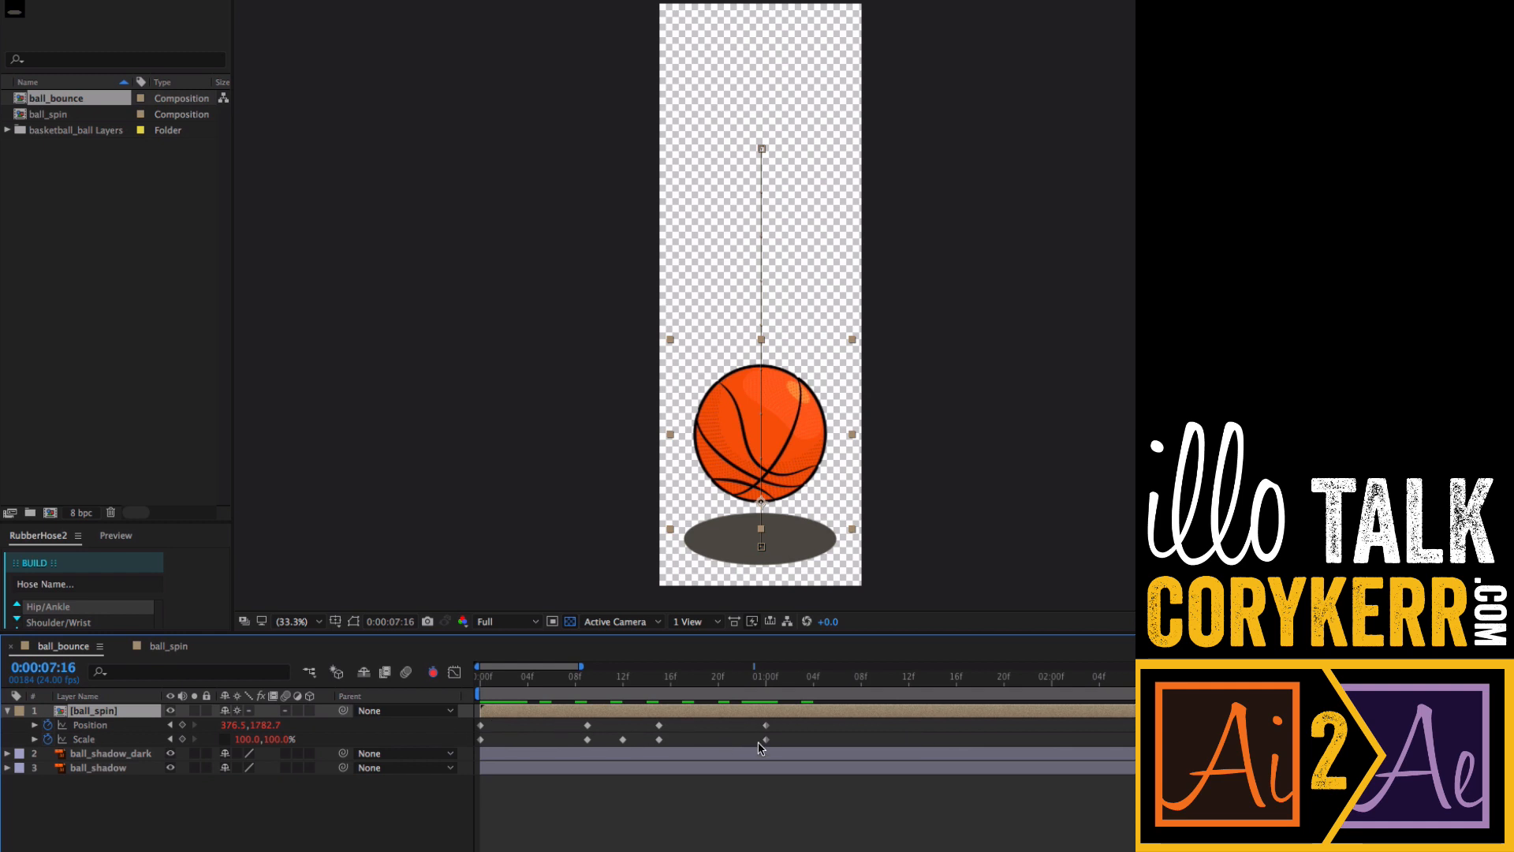
key("u")
key("u")
- Select the ball_shadow_dark layer and step through the ball's keyframes to inspect the bounce timing
left_click(133, 757)
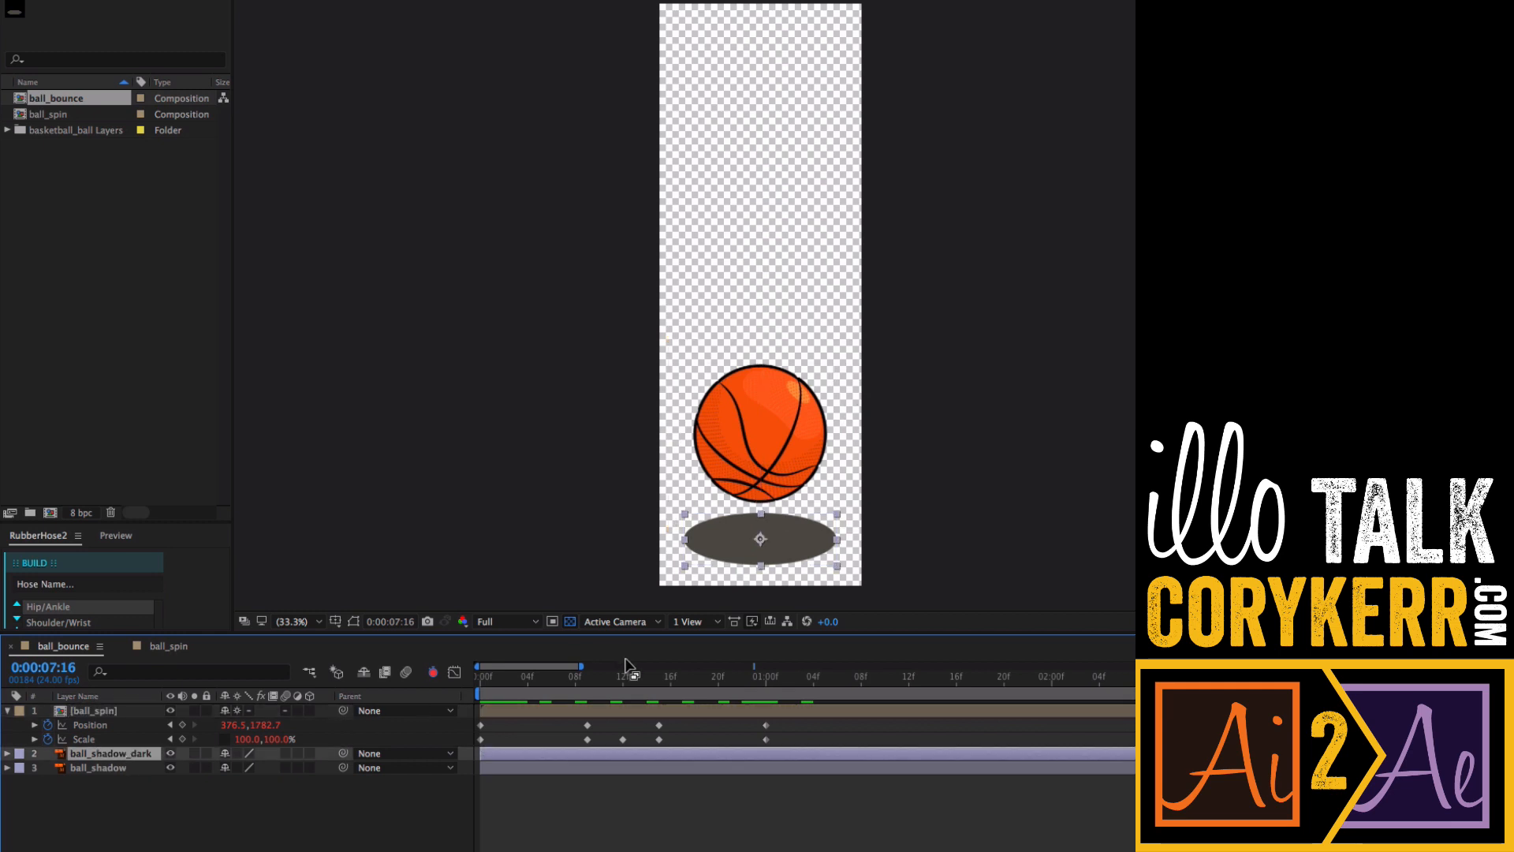
key("j")
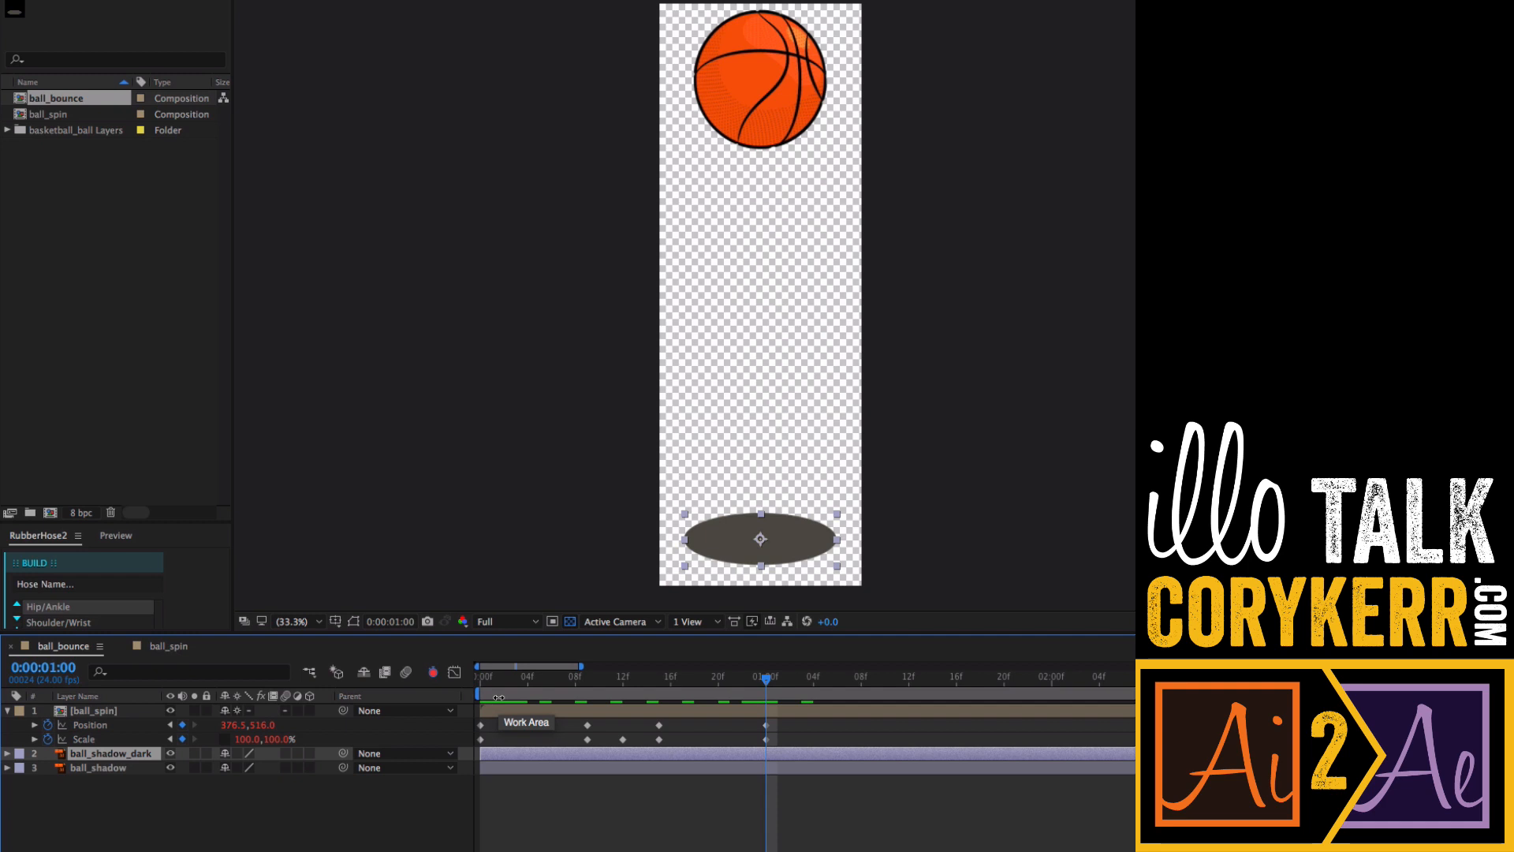
key("j")
key("k")
key("j")
key("k")
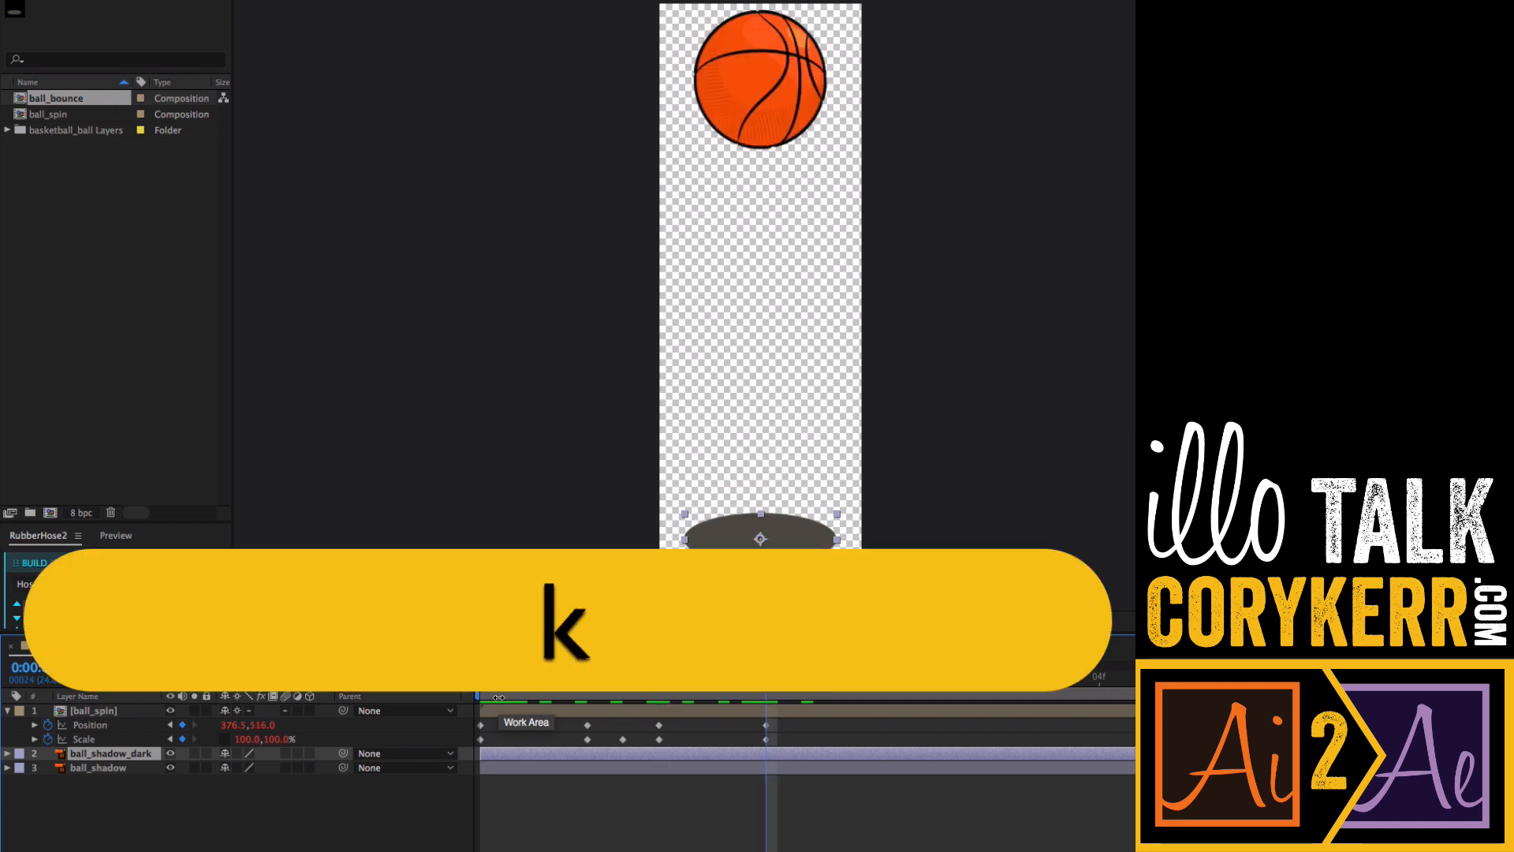
key("j")
key("k")
key("j")
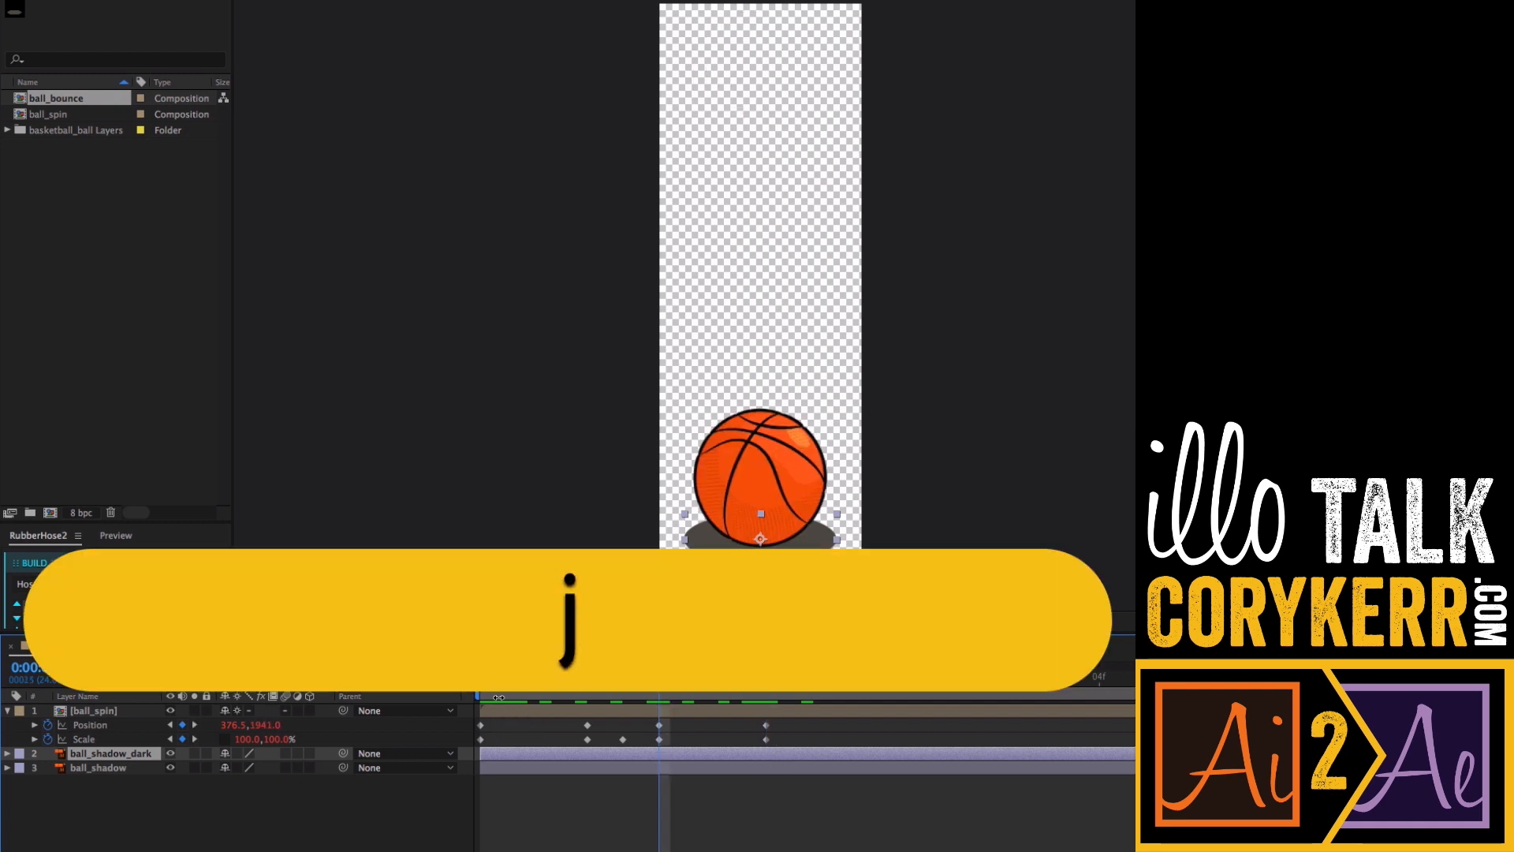
key("j")
key("j")
key("j")
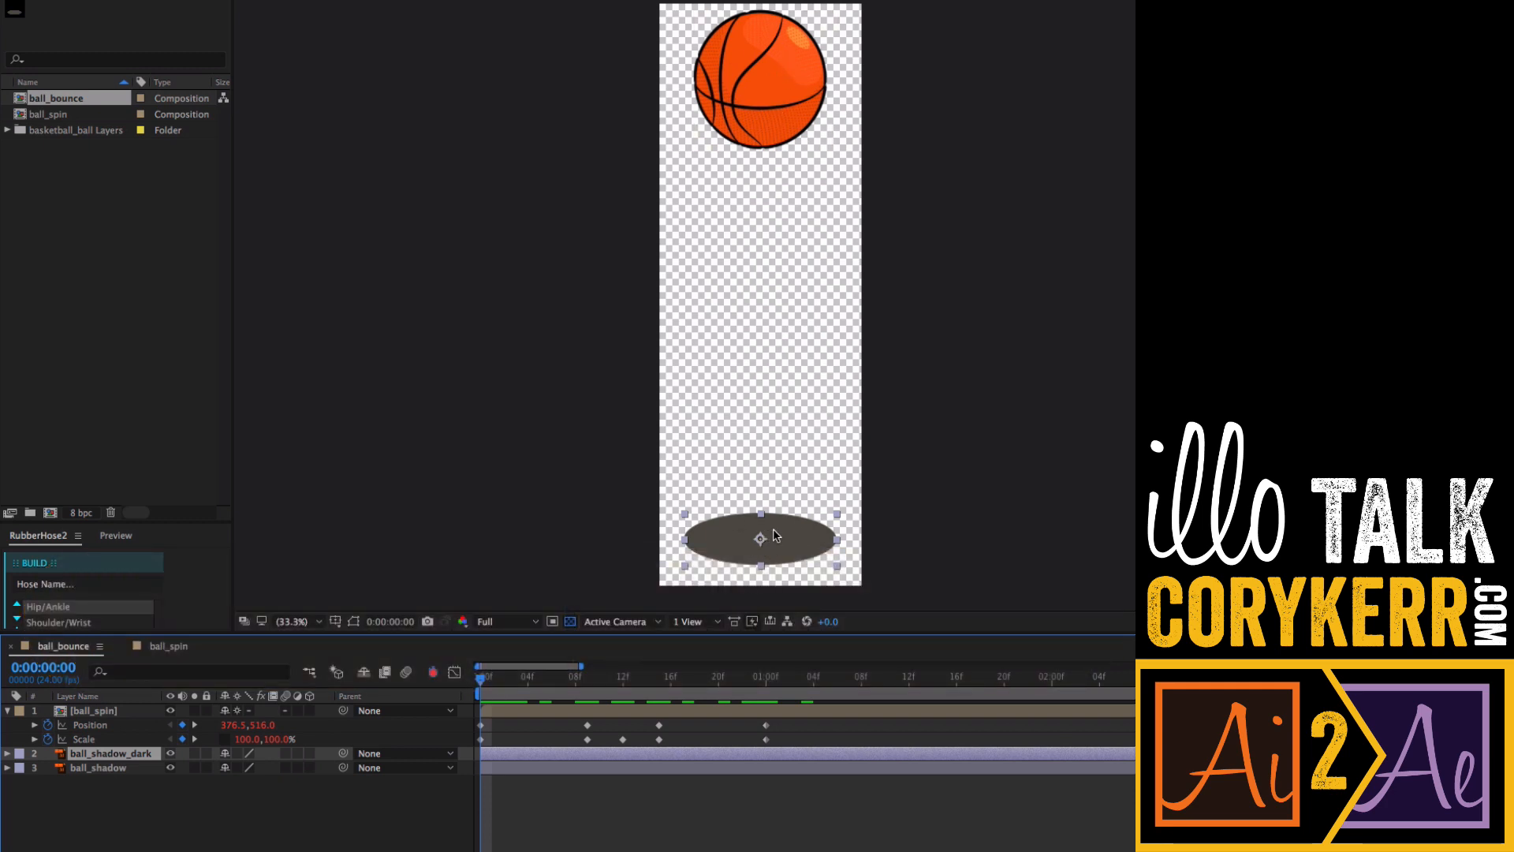
left_click(123, 777)
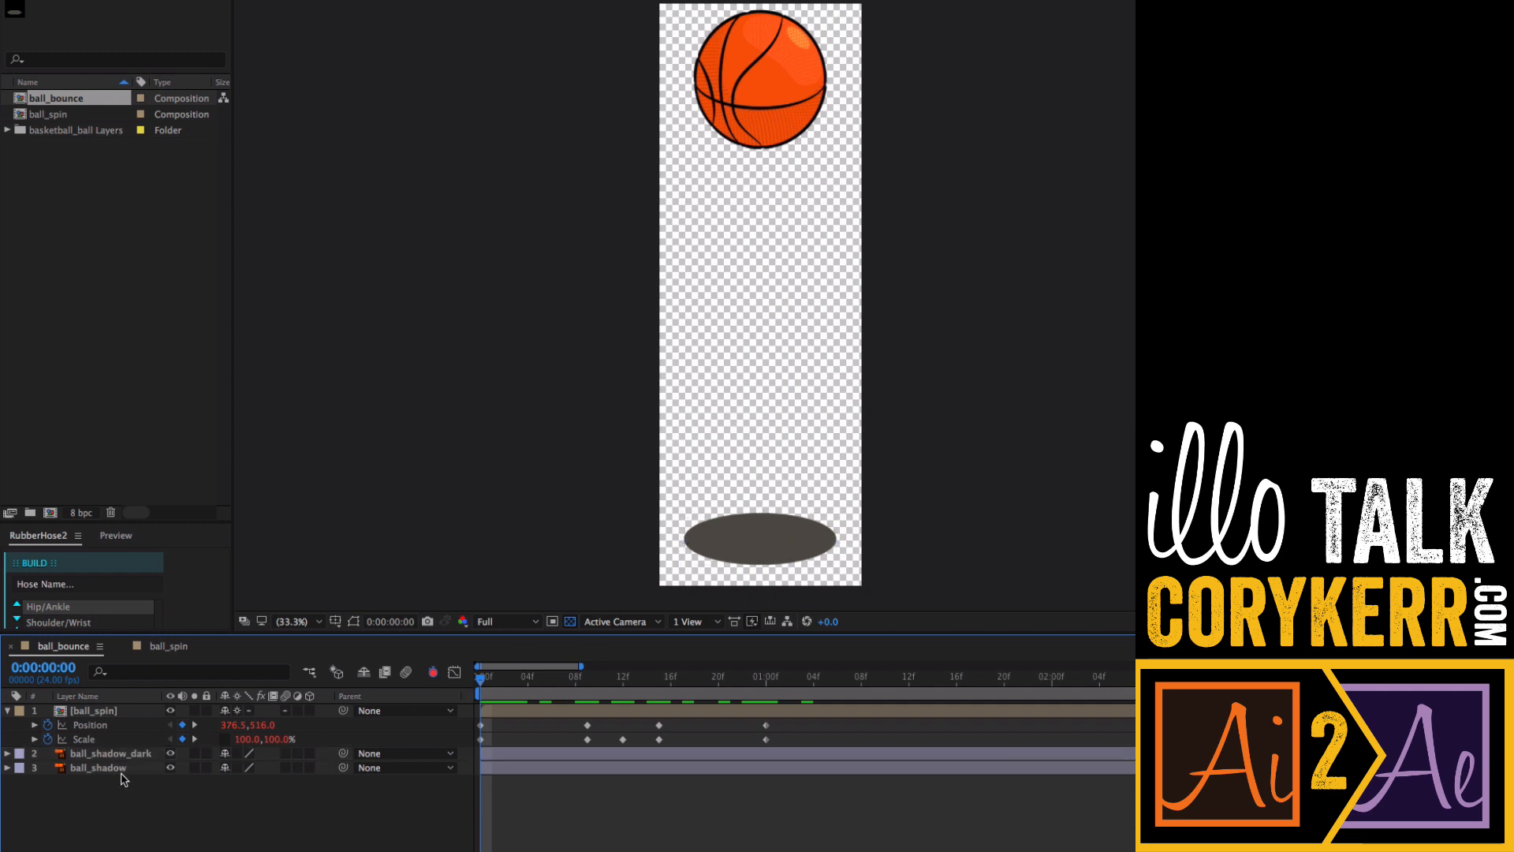
left_click(128, 753)
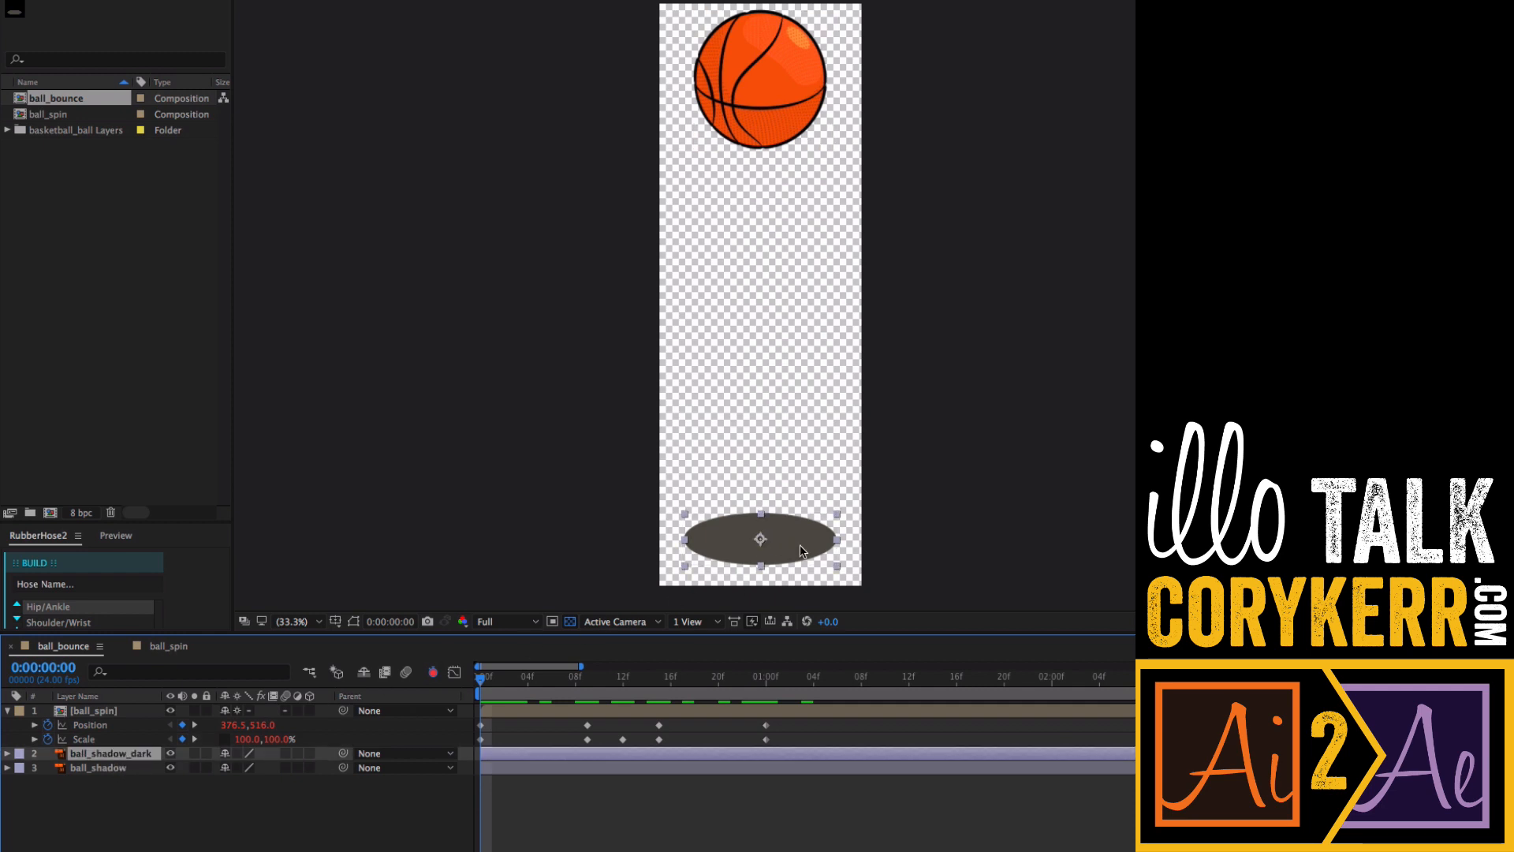
key("v")
left_click_drag(794, 552, 815, 528)
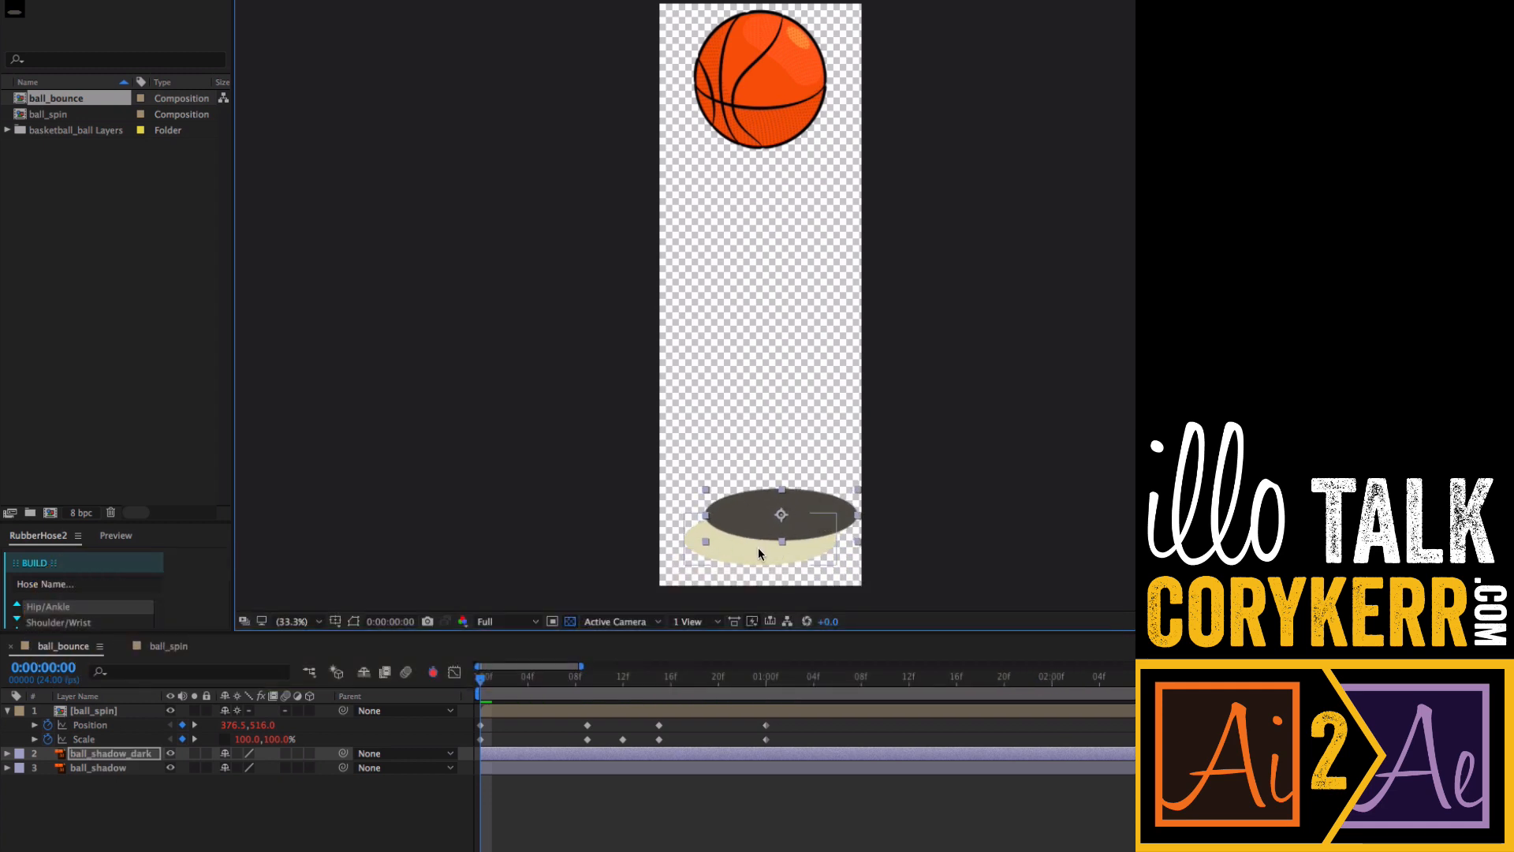
key("super+z")
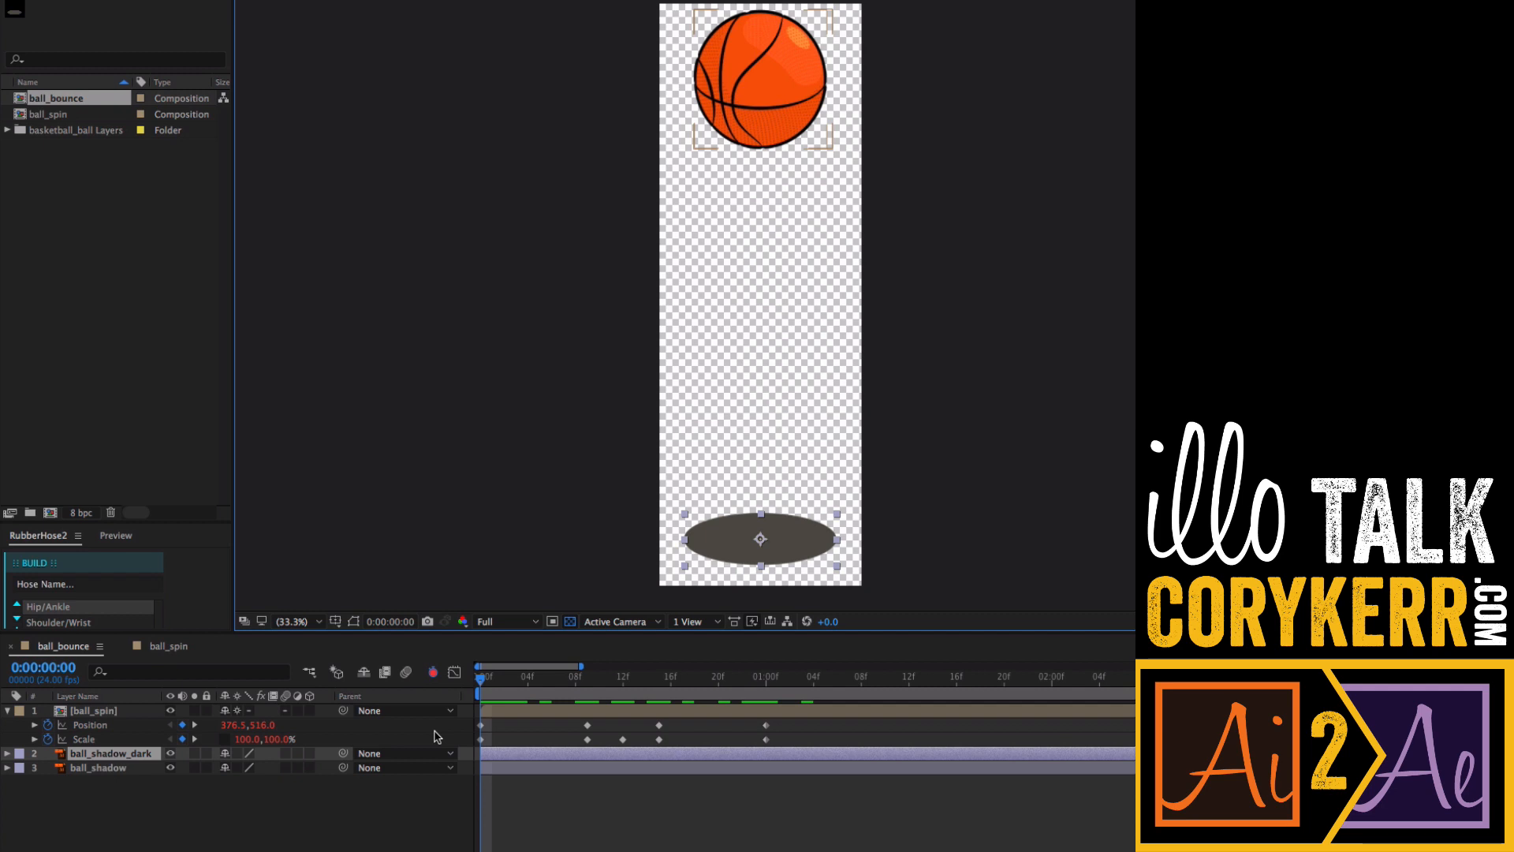
- Set an Opacity keyframe of 0% on the ball_shadow_dark layer at frame 0
key("o")
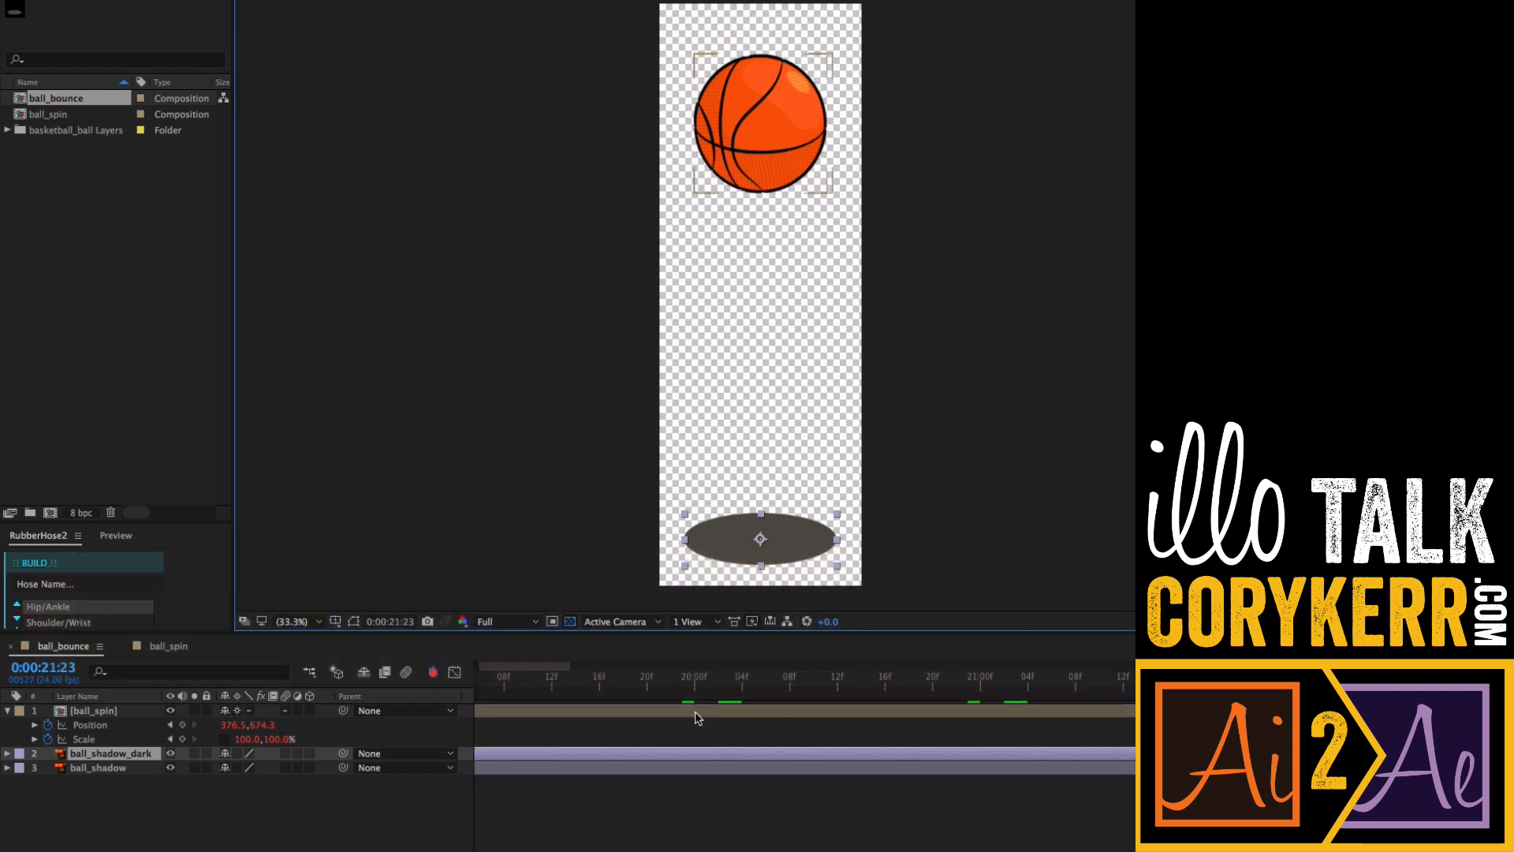
key("j")
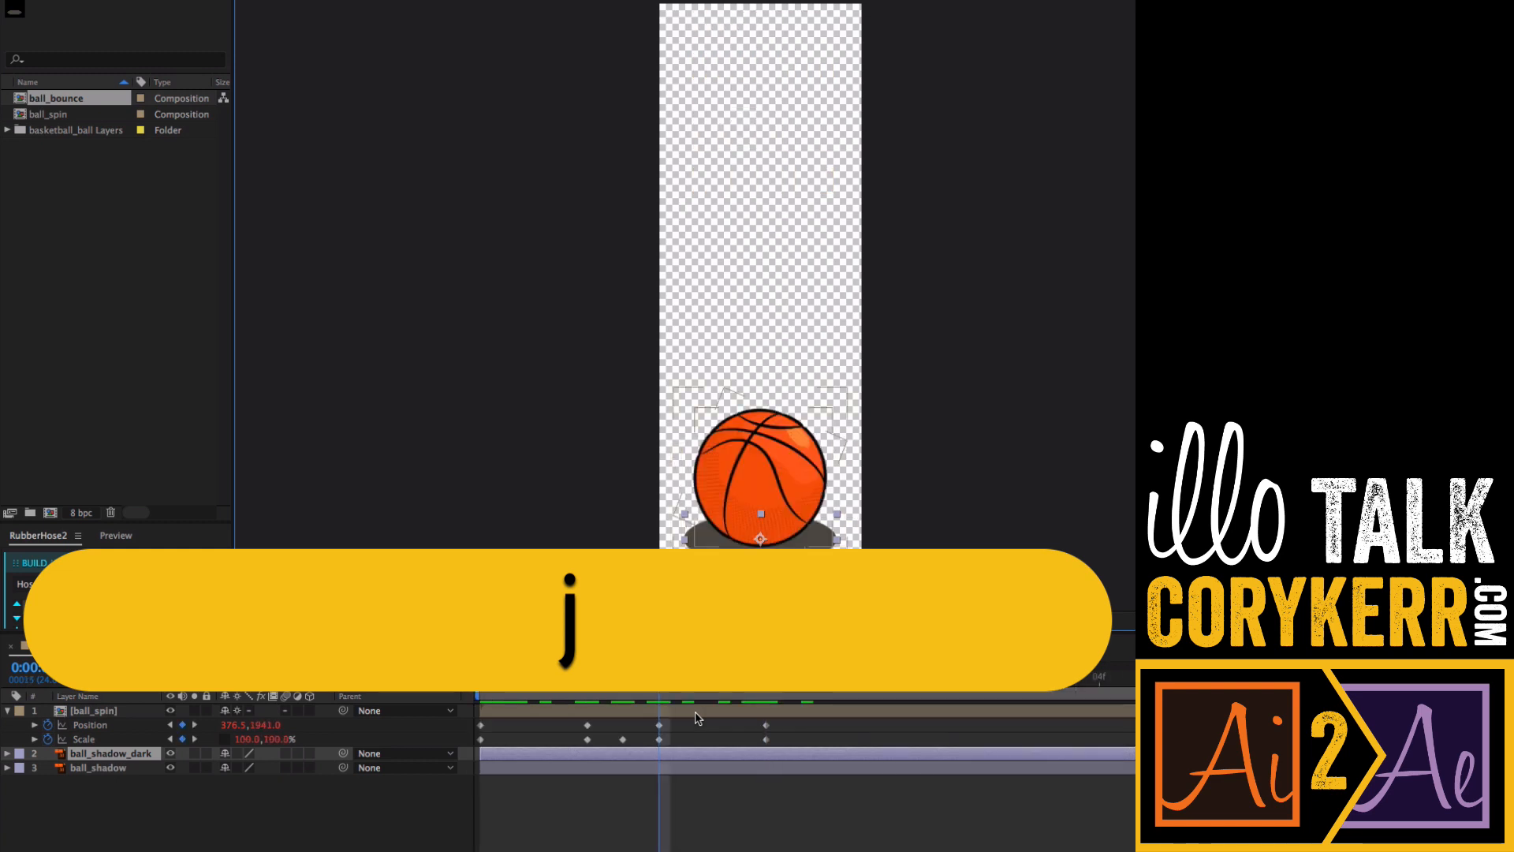
key("j")
key("j")
key("j")
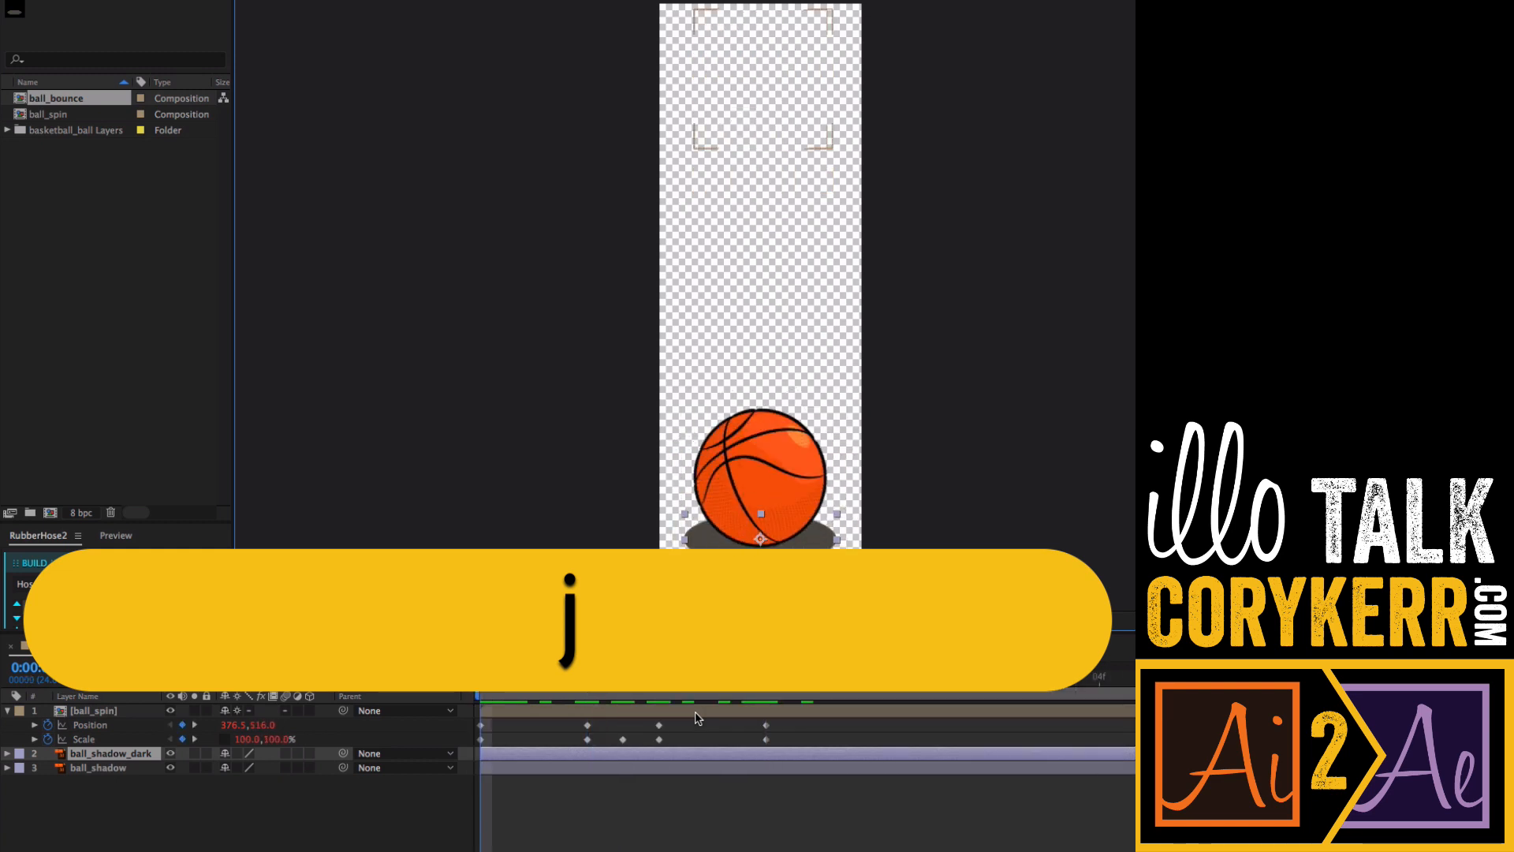
key("t")
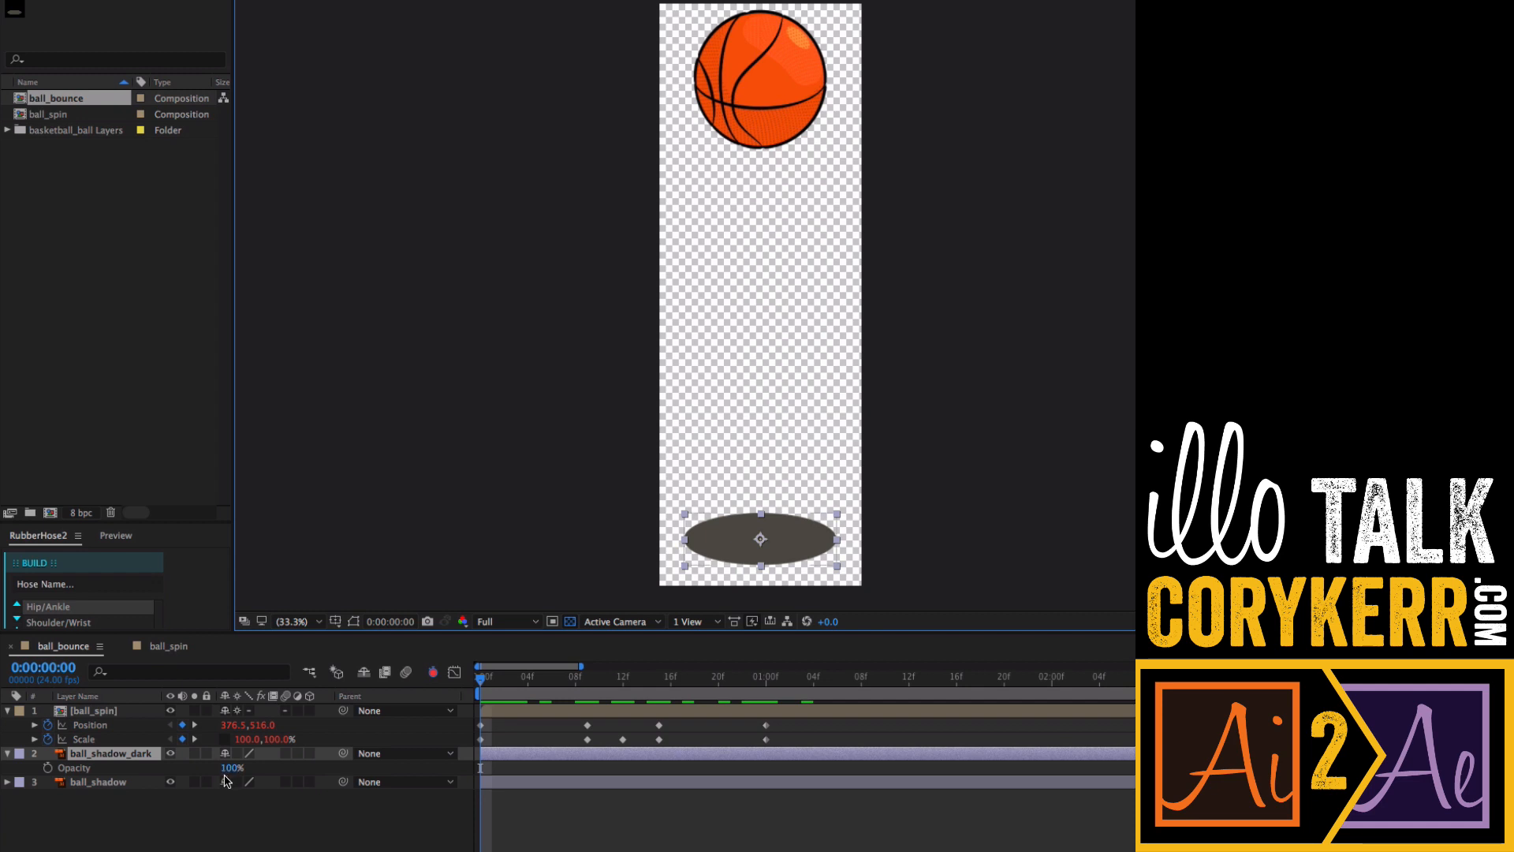
left_click(48, 768)
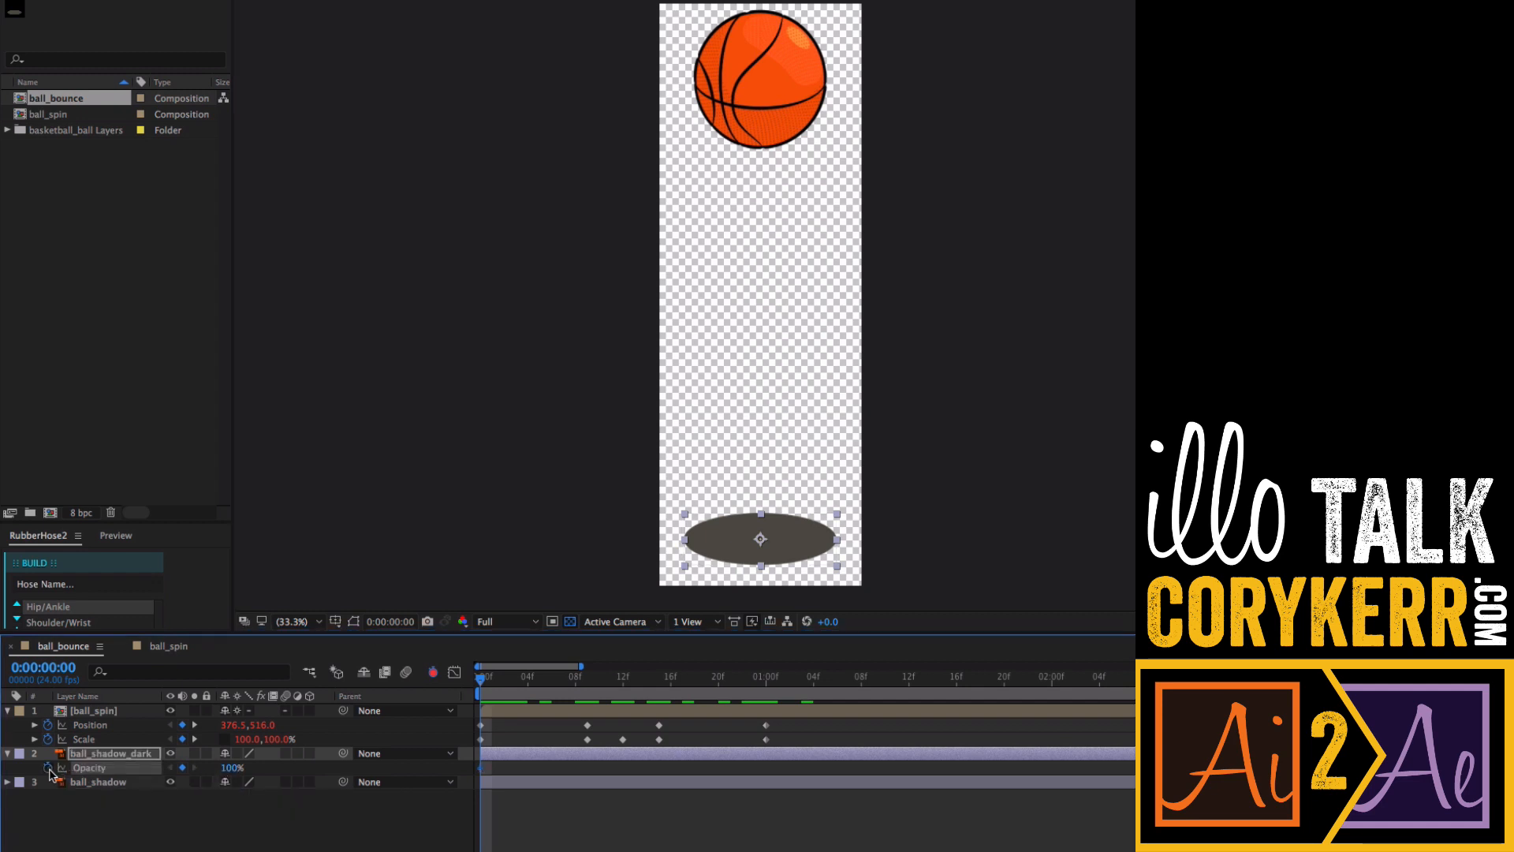
left_click(230, 768)
type("0")
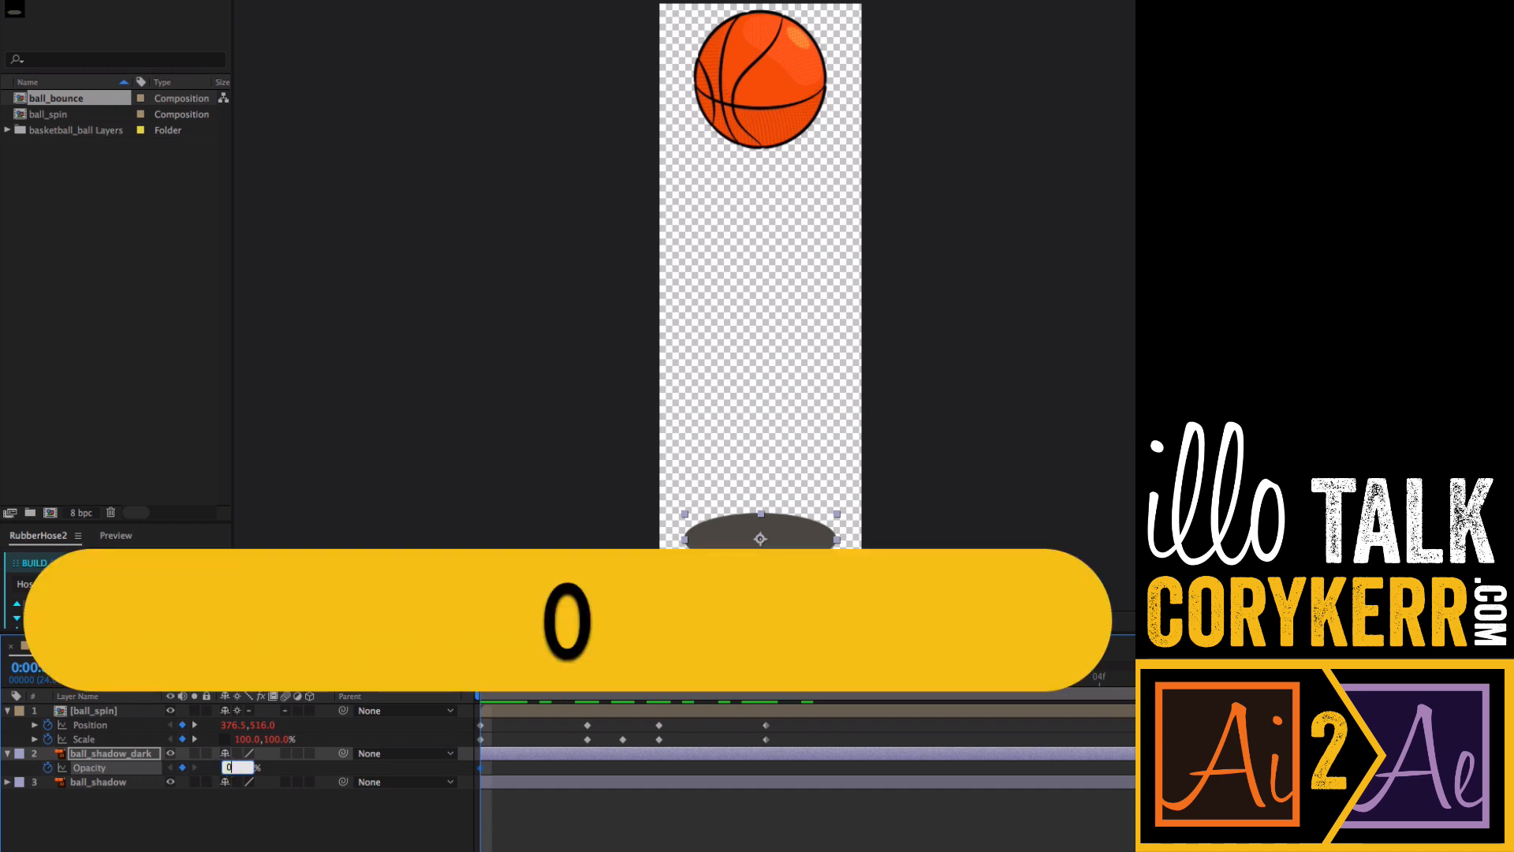
- Set an Opacity keyframe of 100% on ball_shadow_dark at frame 12
key("Return")
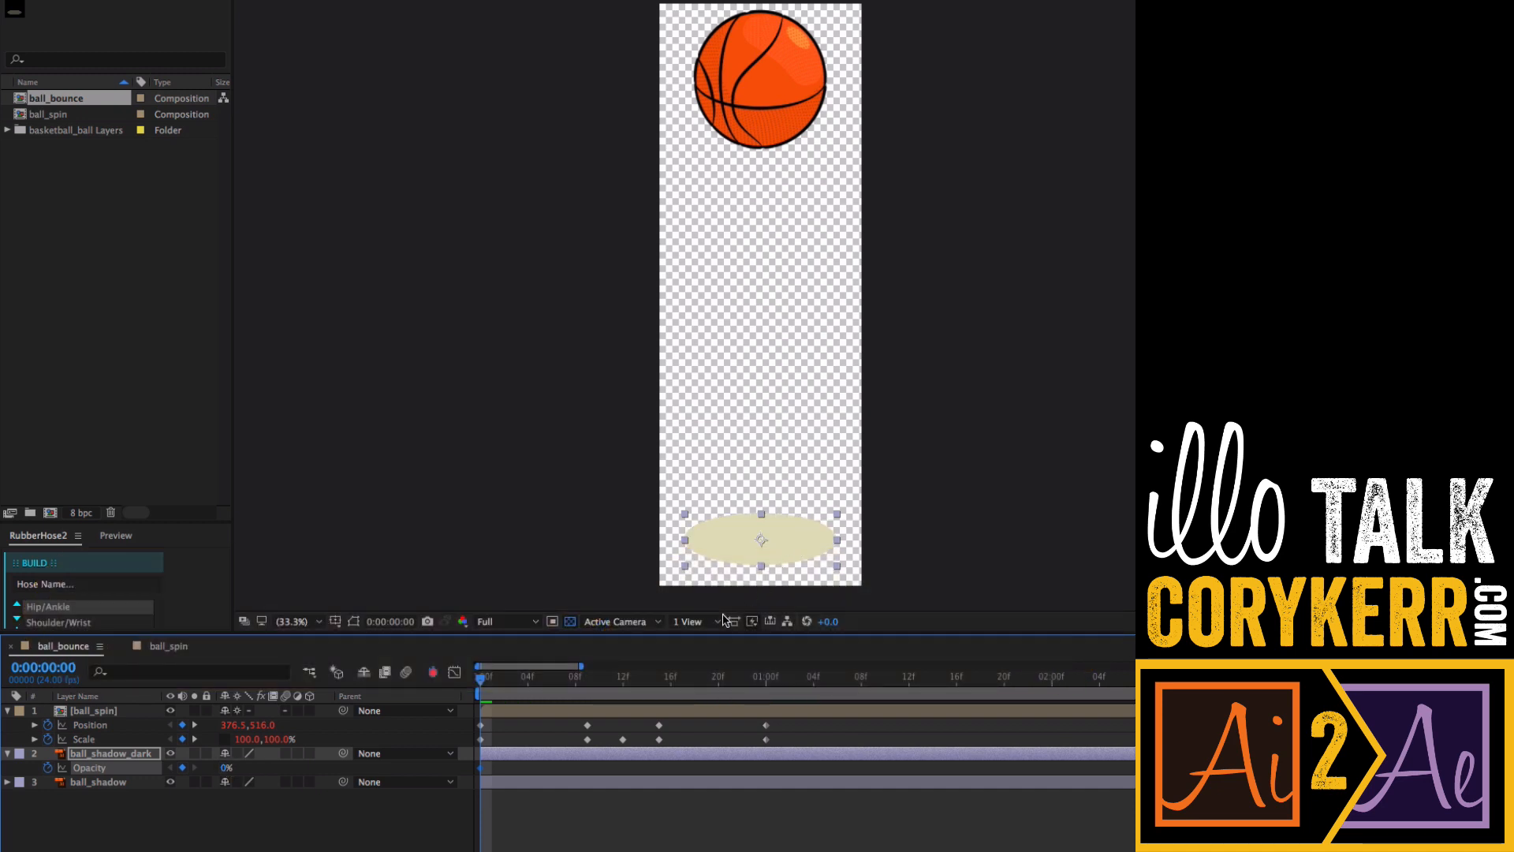
left_click_drag(483, 683, 622, 706)
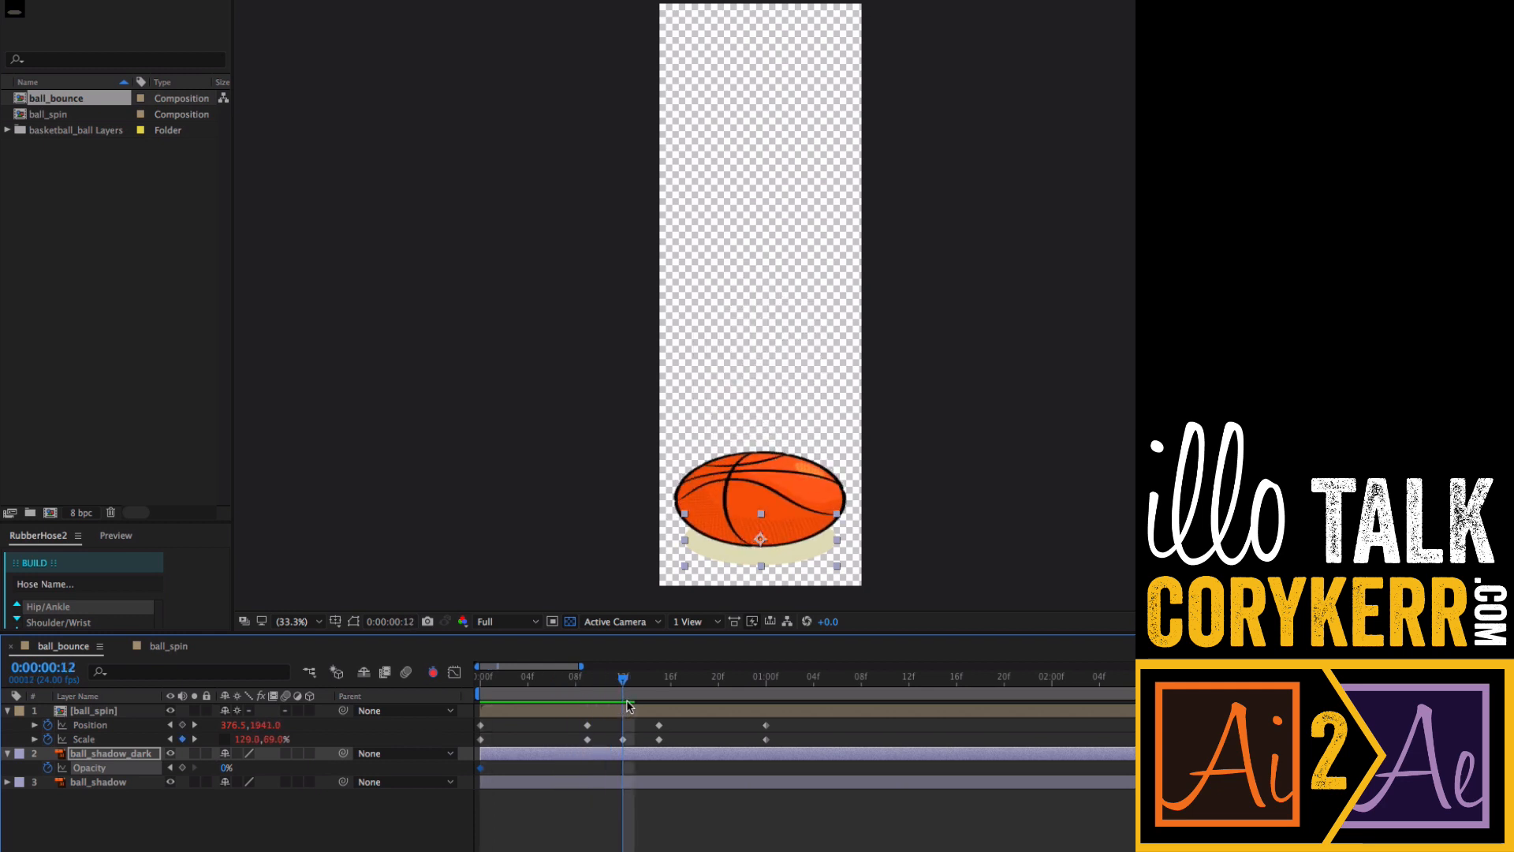
left_click(226, 767)
type("70")
type("10")
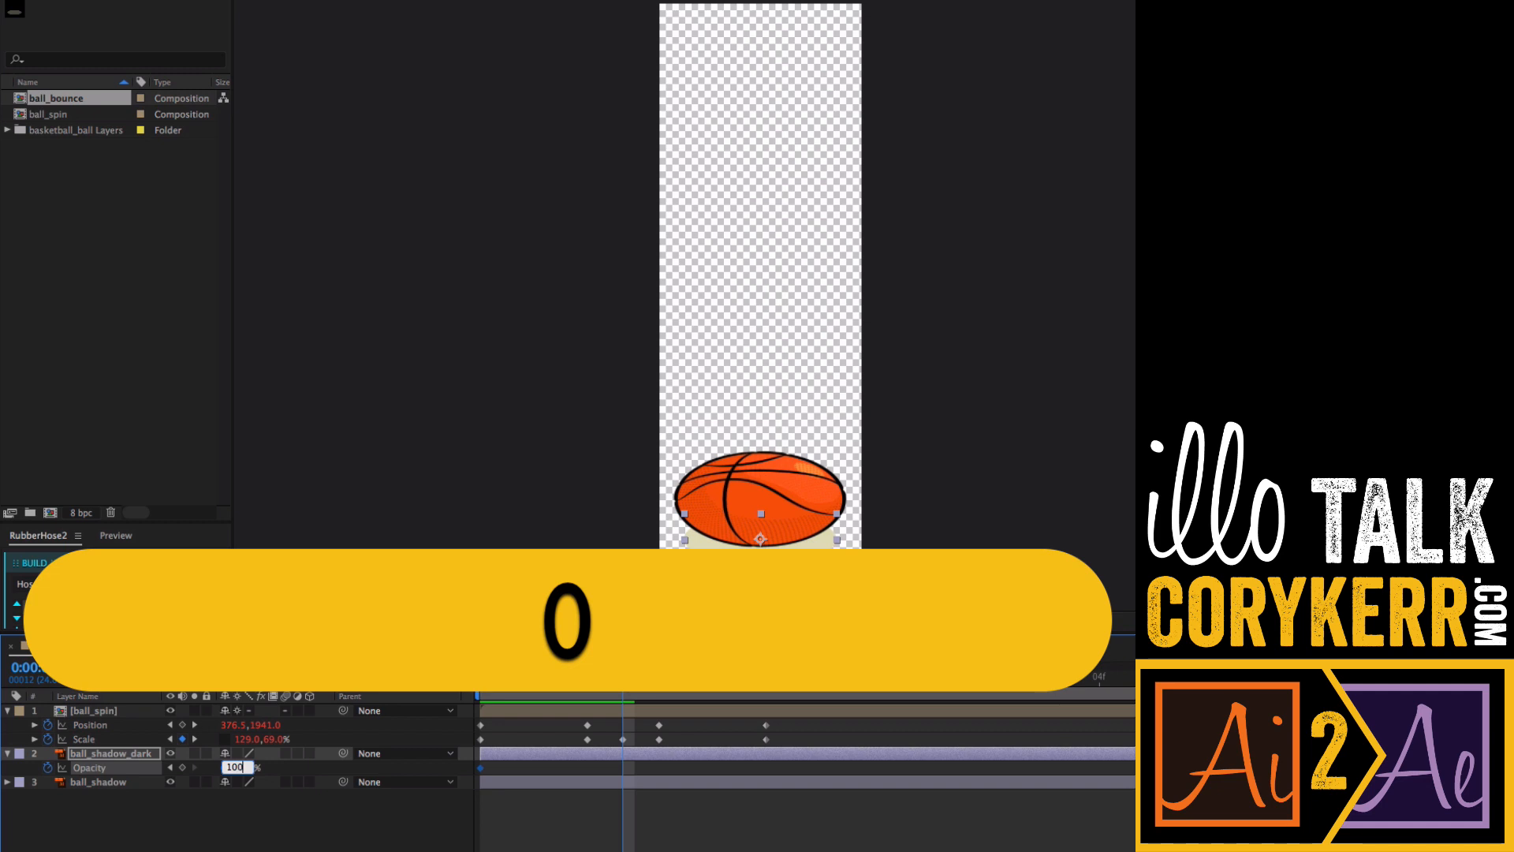
type("0")
key("Return")
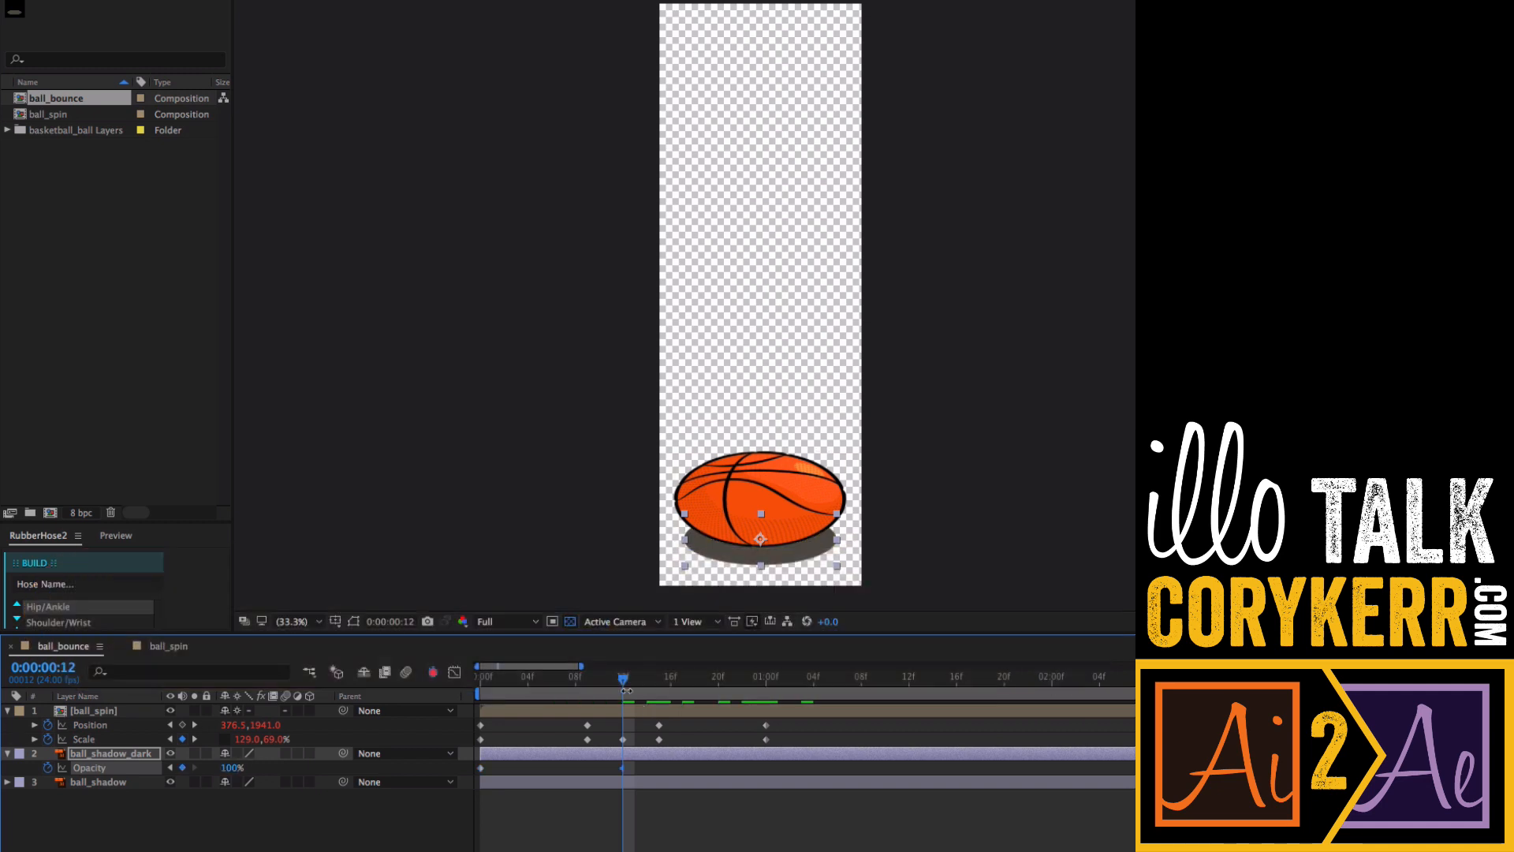
- Set ball_shadow_dark's Opacity back to 0% at 1:00
left_click_drag(625, 683, 765, 694)
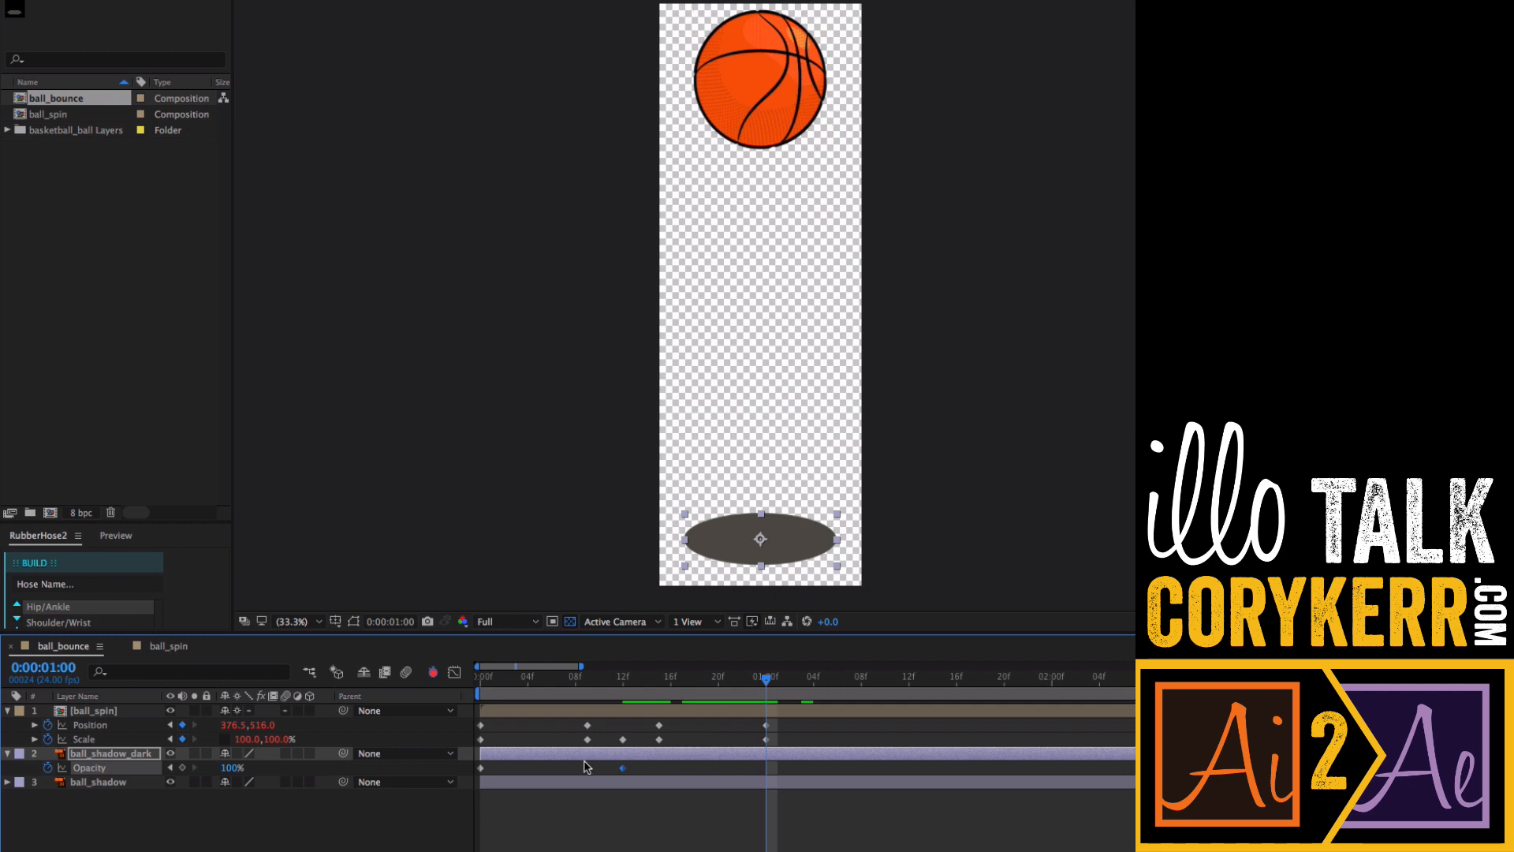
left_click(232, 768)
type("0")
key("Return")
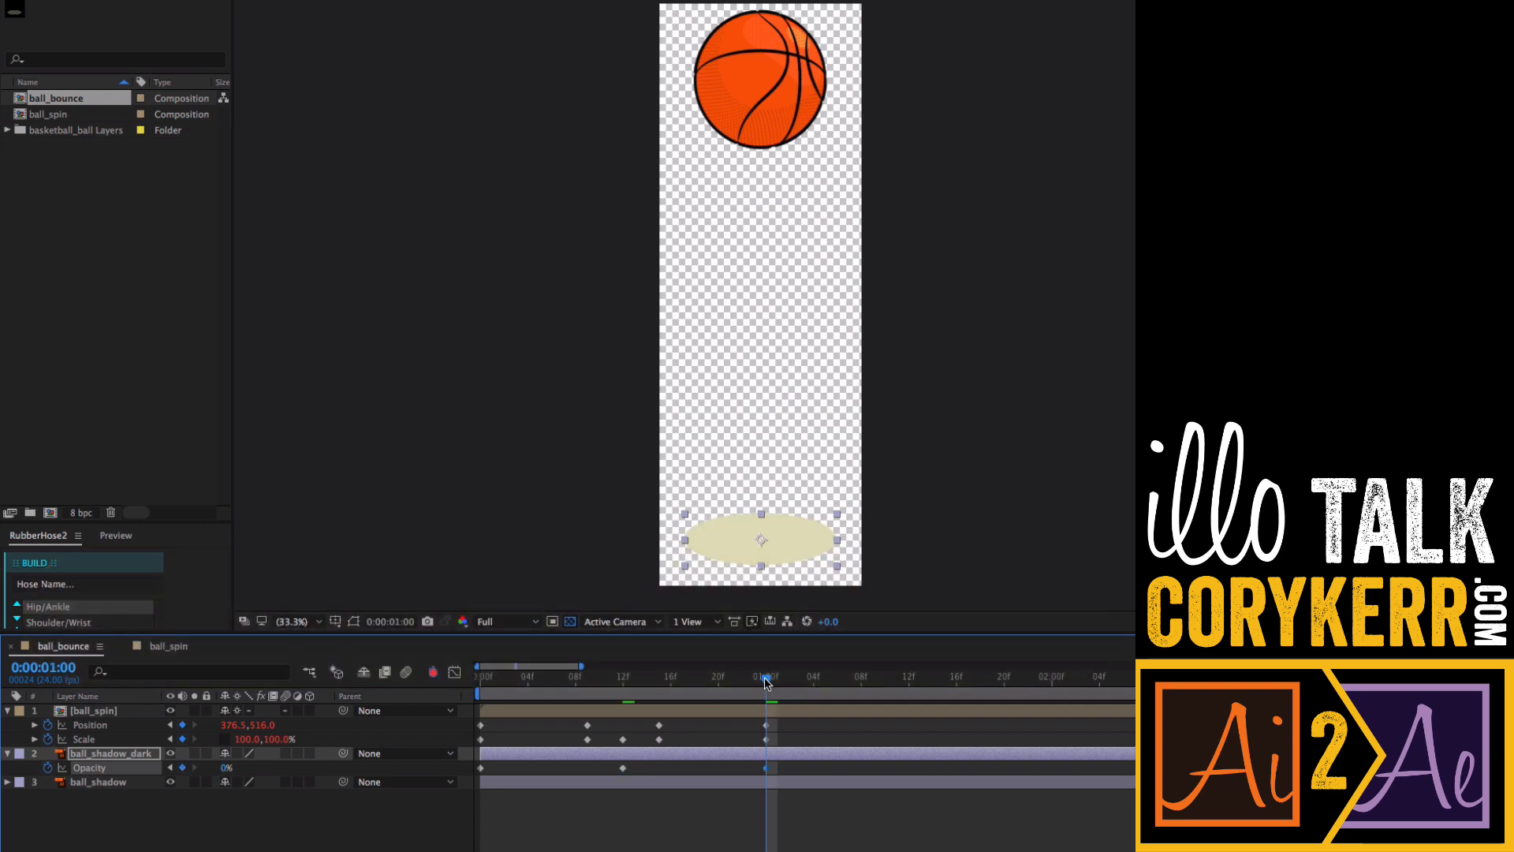
- Select the ball_shadow layer and expand its Transform properties
mouse_move(765, 680)
left_mouse_down()
mouse_move(489, 697)
mouse_move(766, 707)
left_mouse_up()
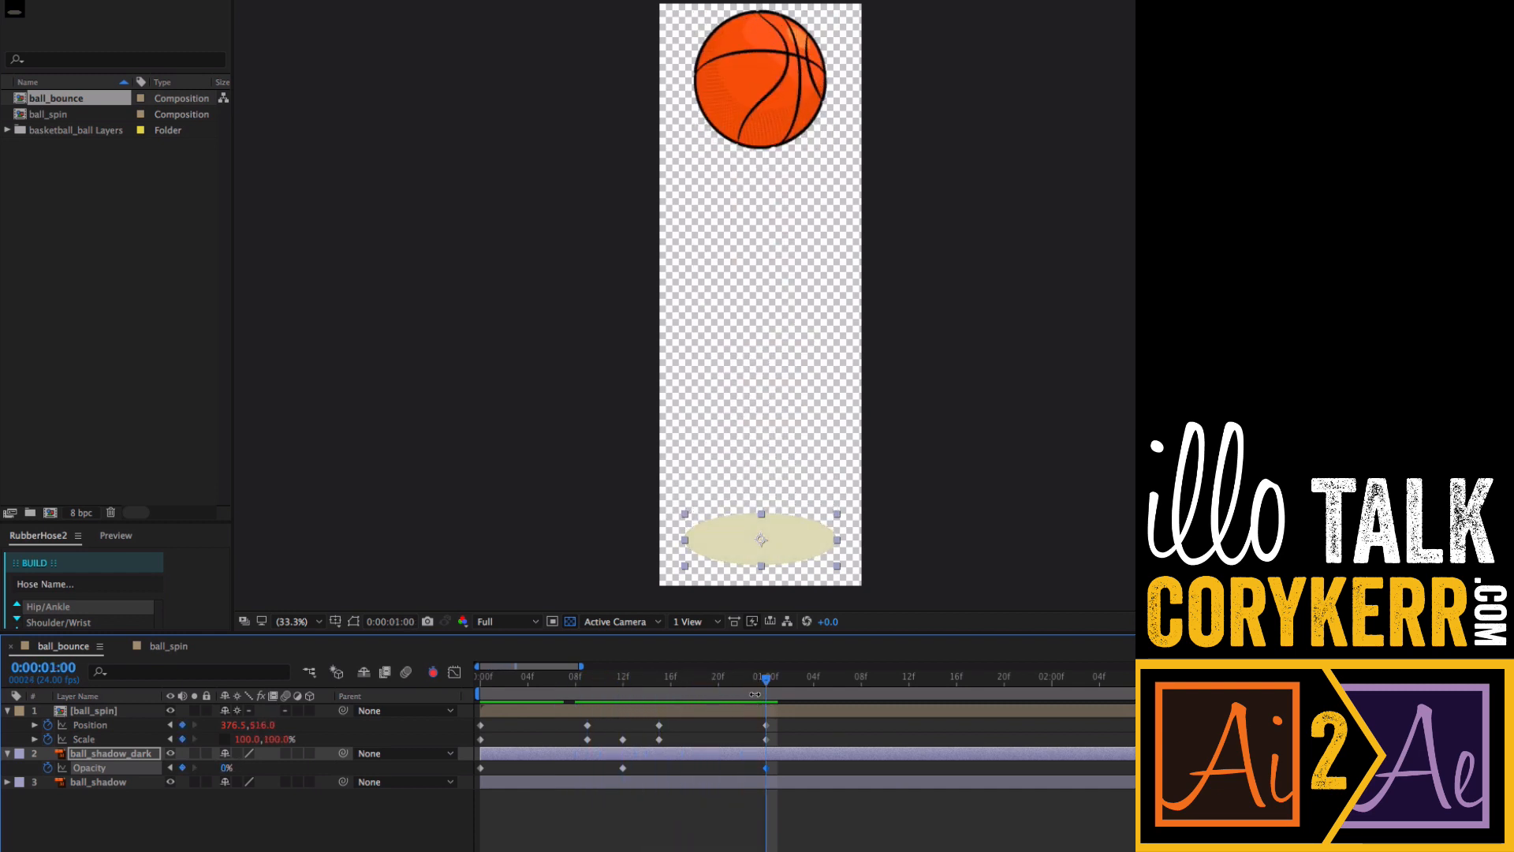
left_click(8, 781)
left_click(8, 781)
left_click(102, 782)
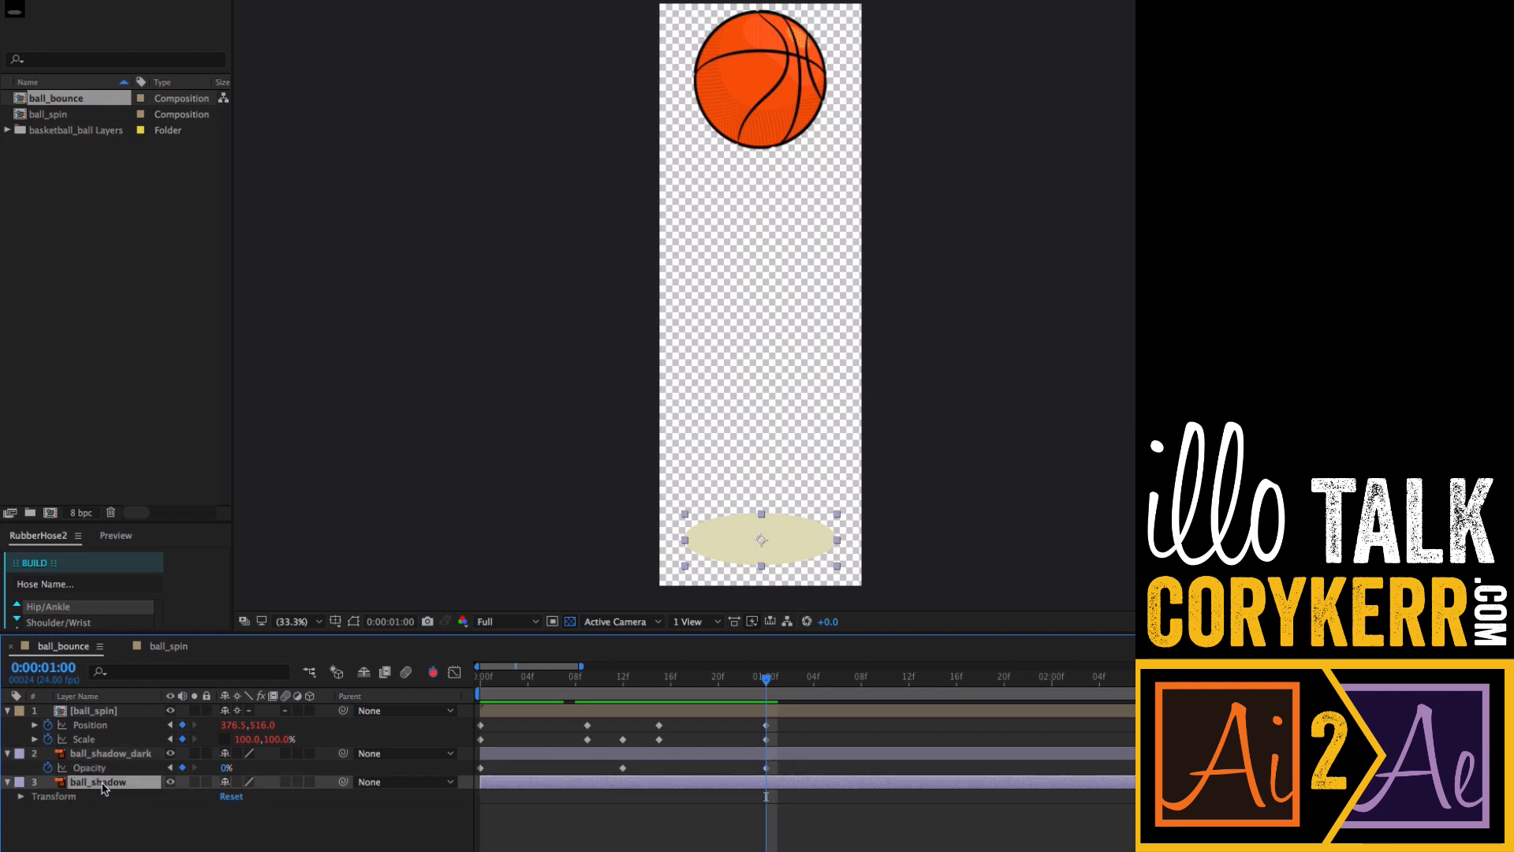
left_click(22, 796)
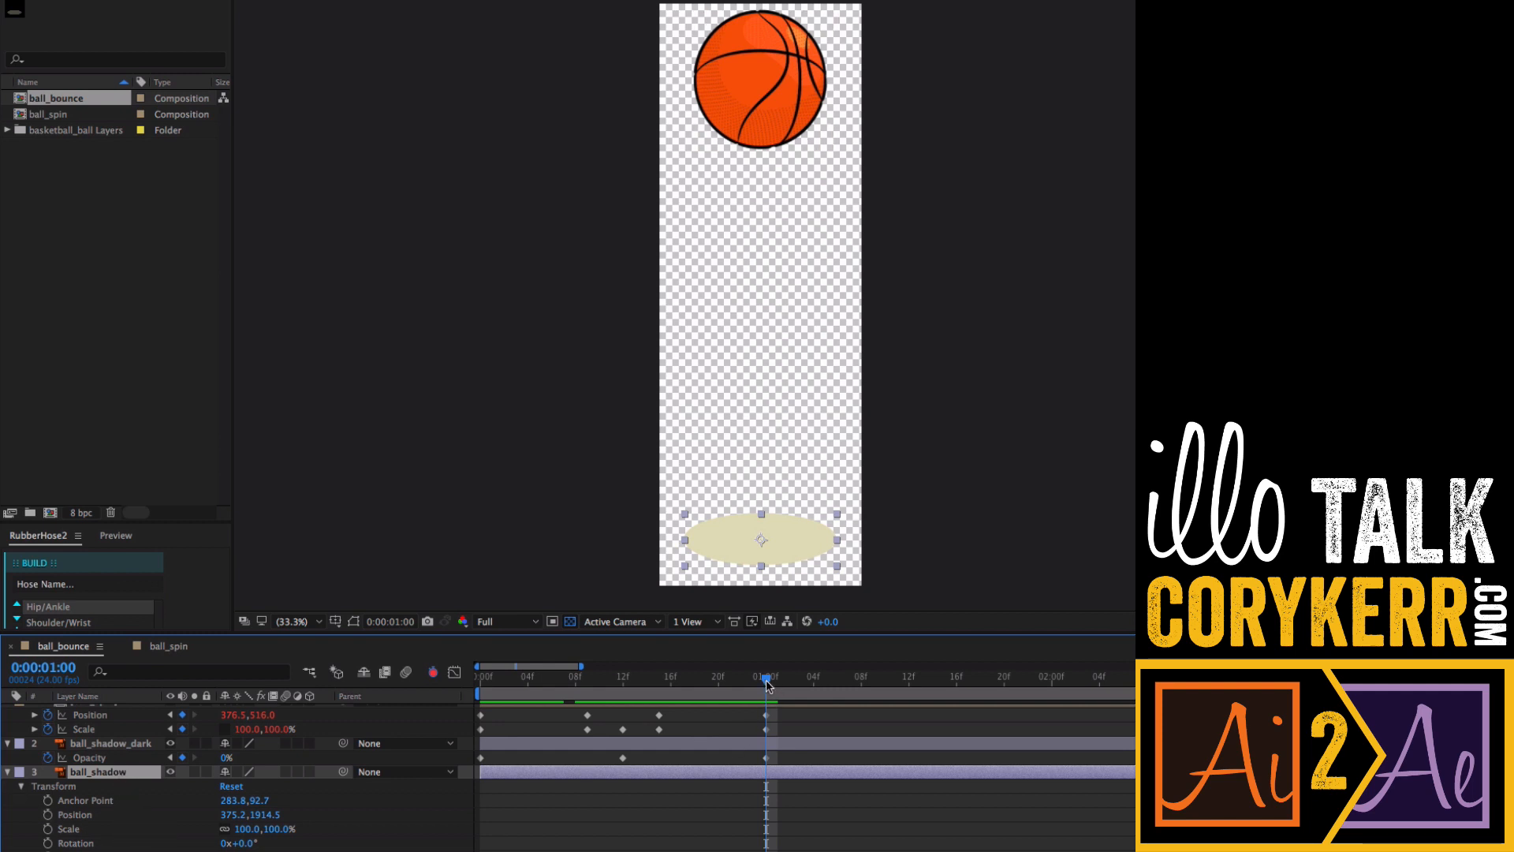
- Hide the ball_shadow_dark layer and preview the bounce from the start
left_click_drag(768, 685, 470, 696)
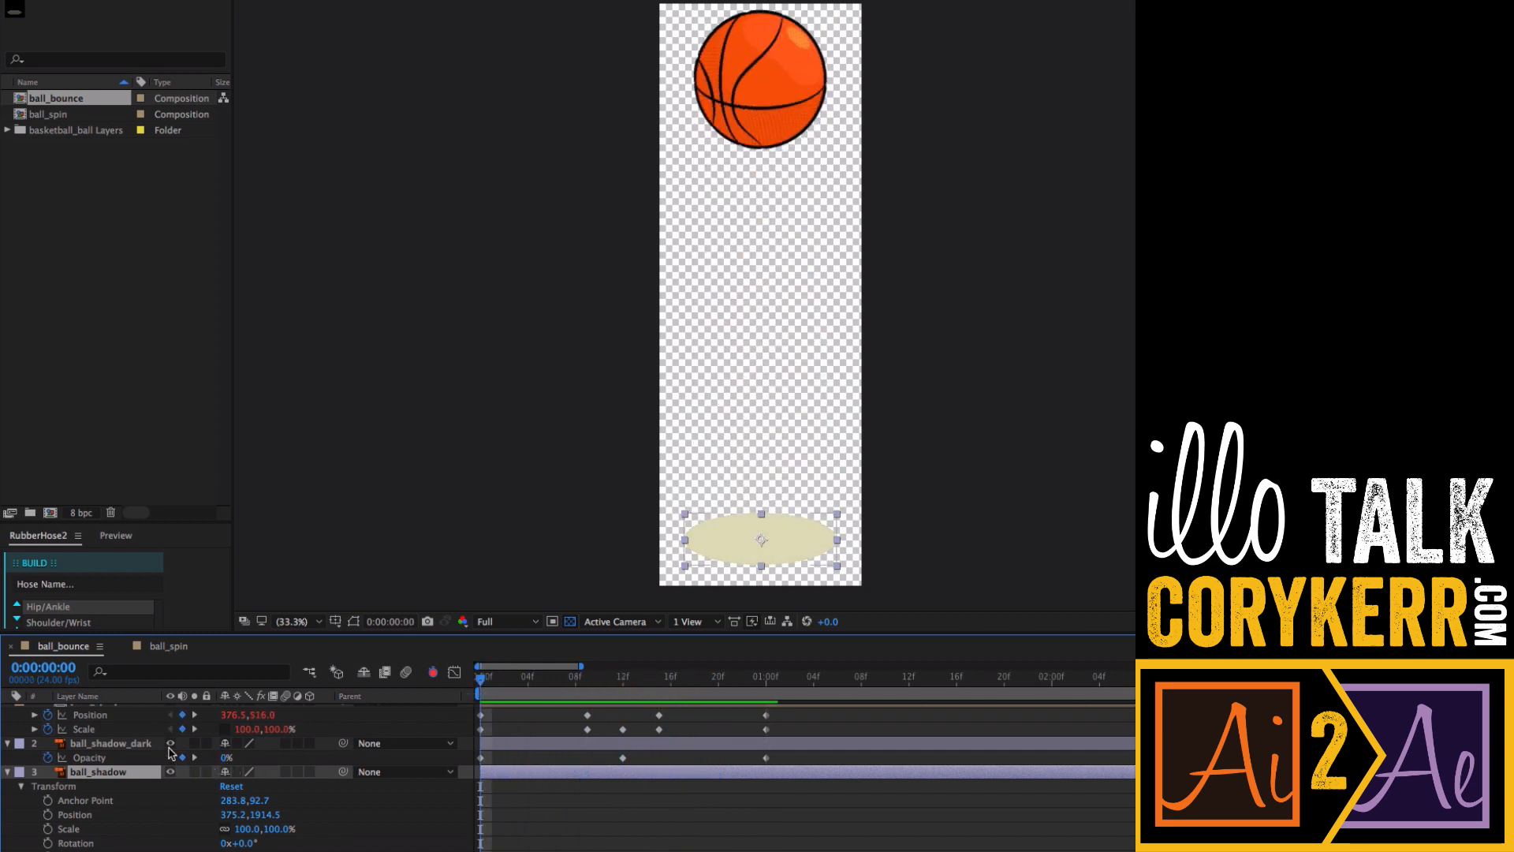
left_click(171, 743)
key("space")
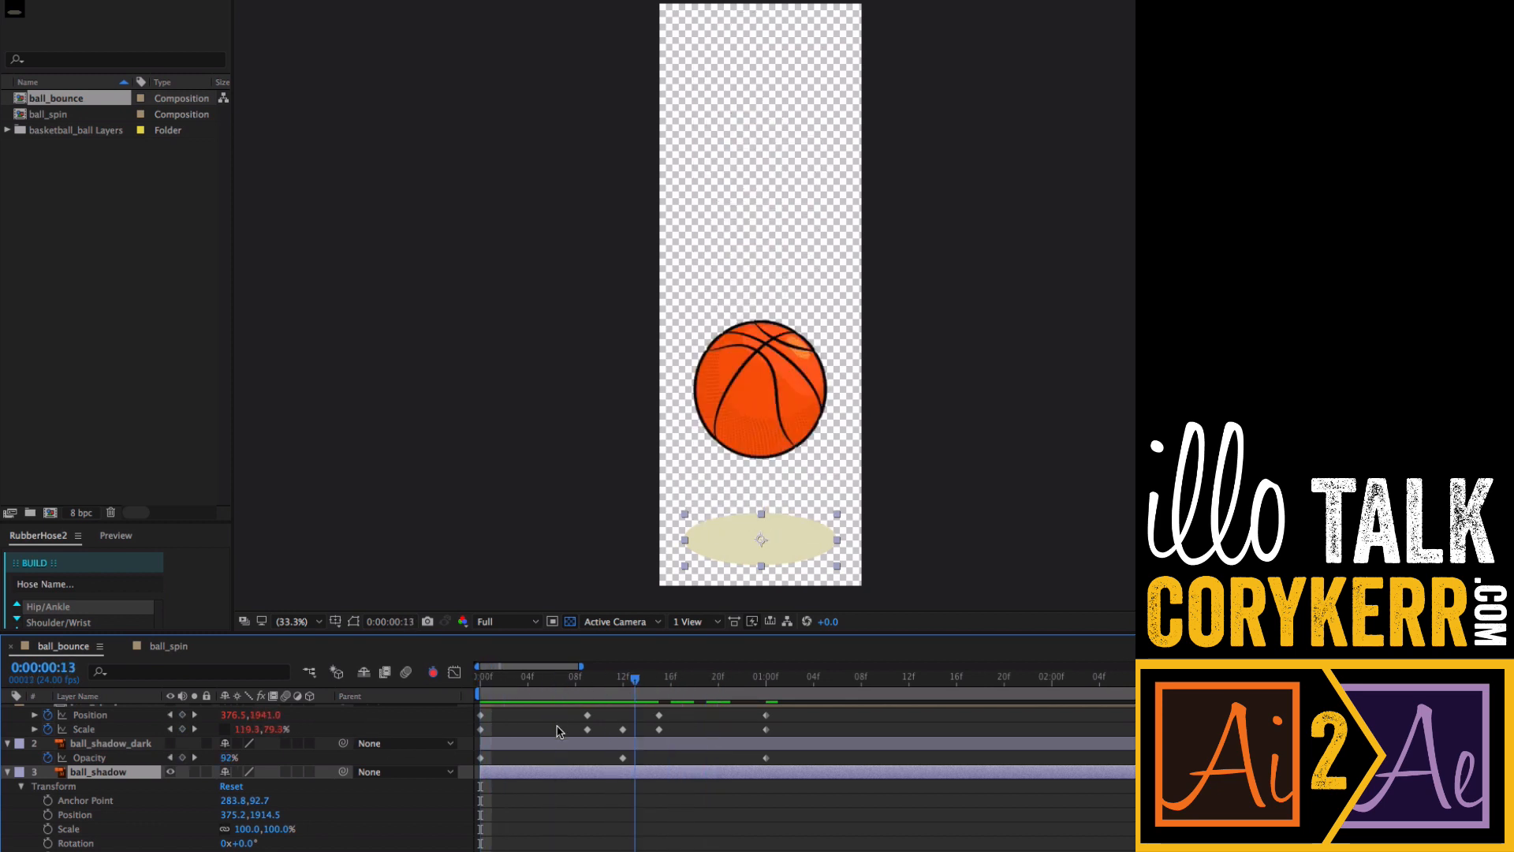
key("space")
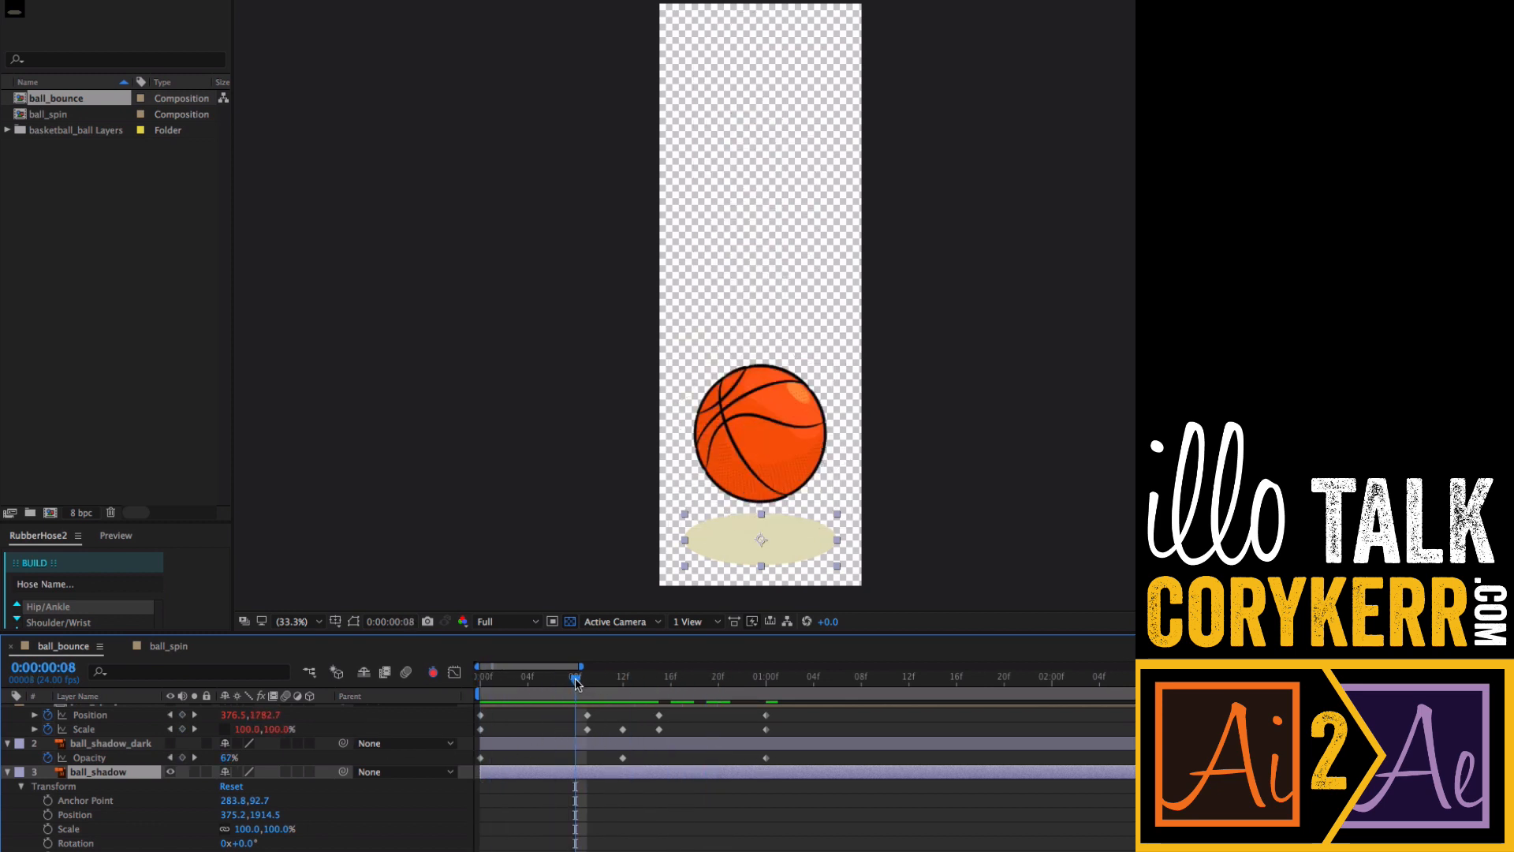
- Keyframe ball_shadow's Scale at 100% on frame 0 and at about 47% on frame 9
left_click_drag(577, 683, 481, 691)
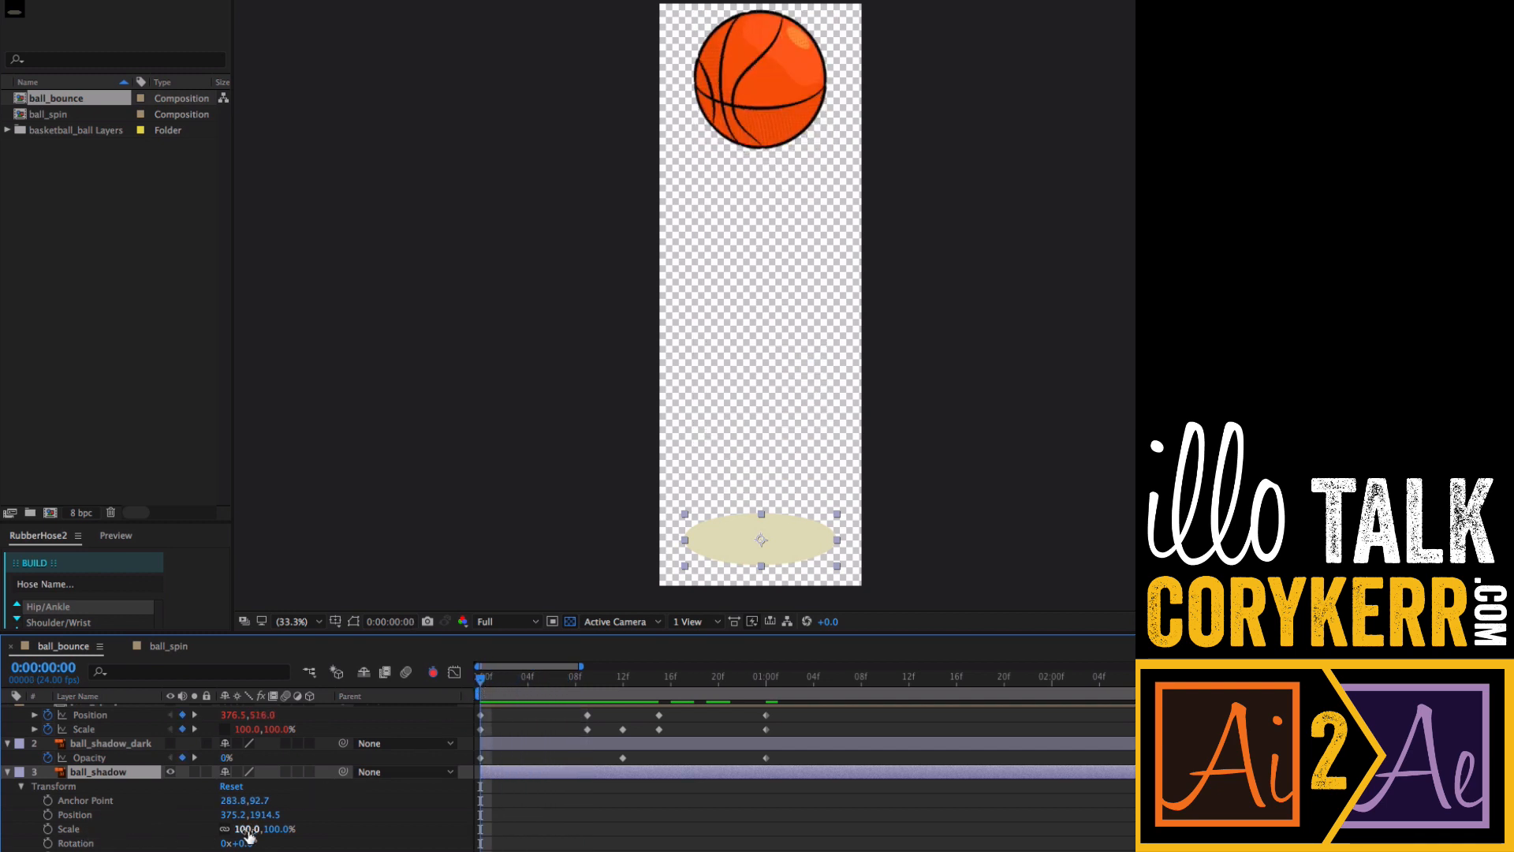
left_click(47, 829)
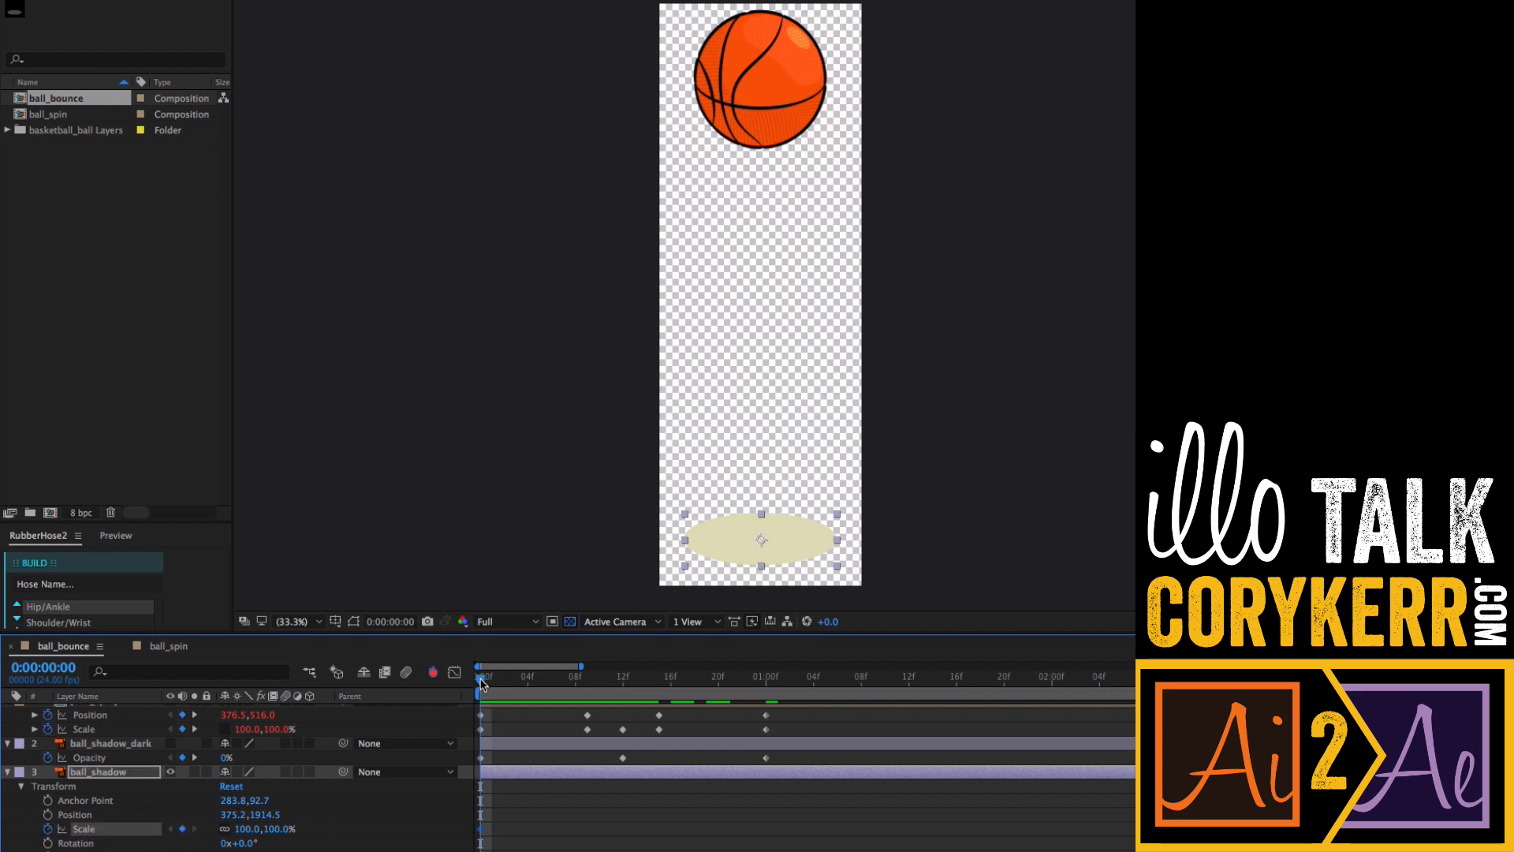
left_click_drag(490, 688, 623, 688)
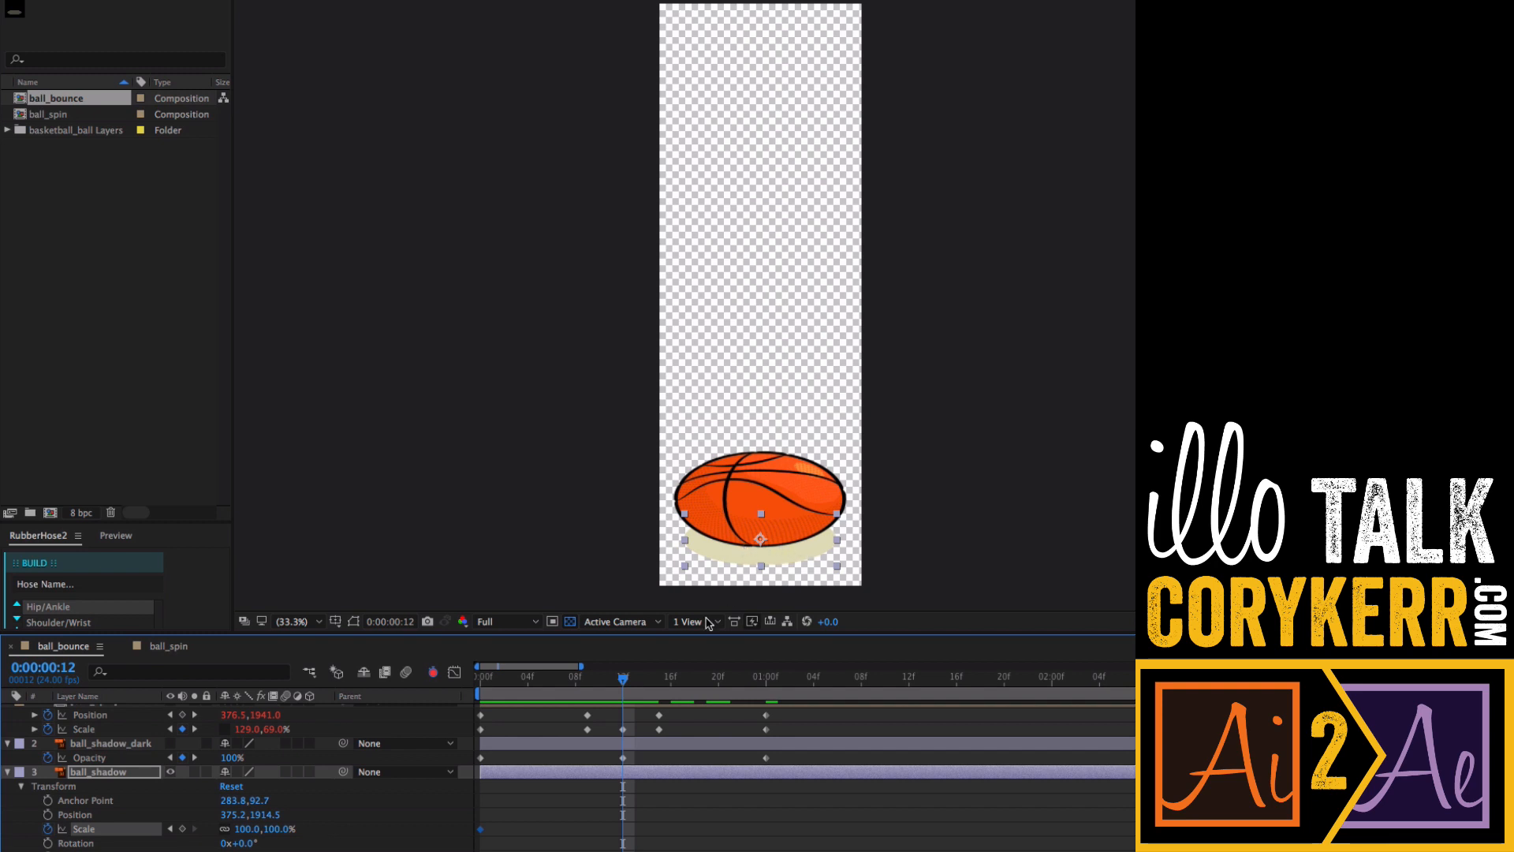
left_click_drag(608, 683, 589, 683)
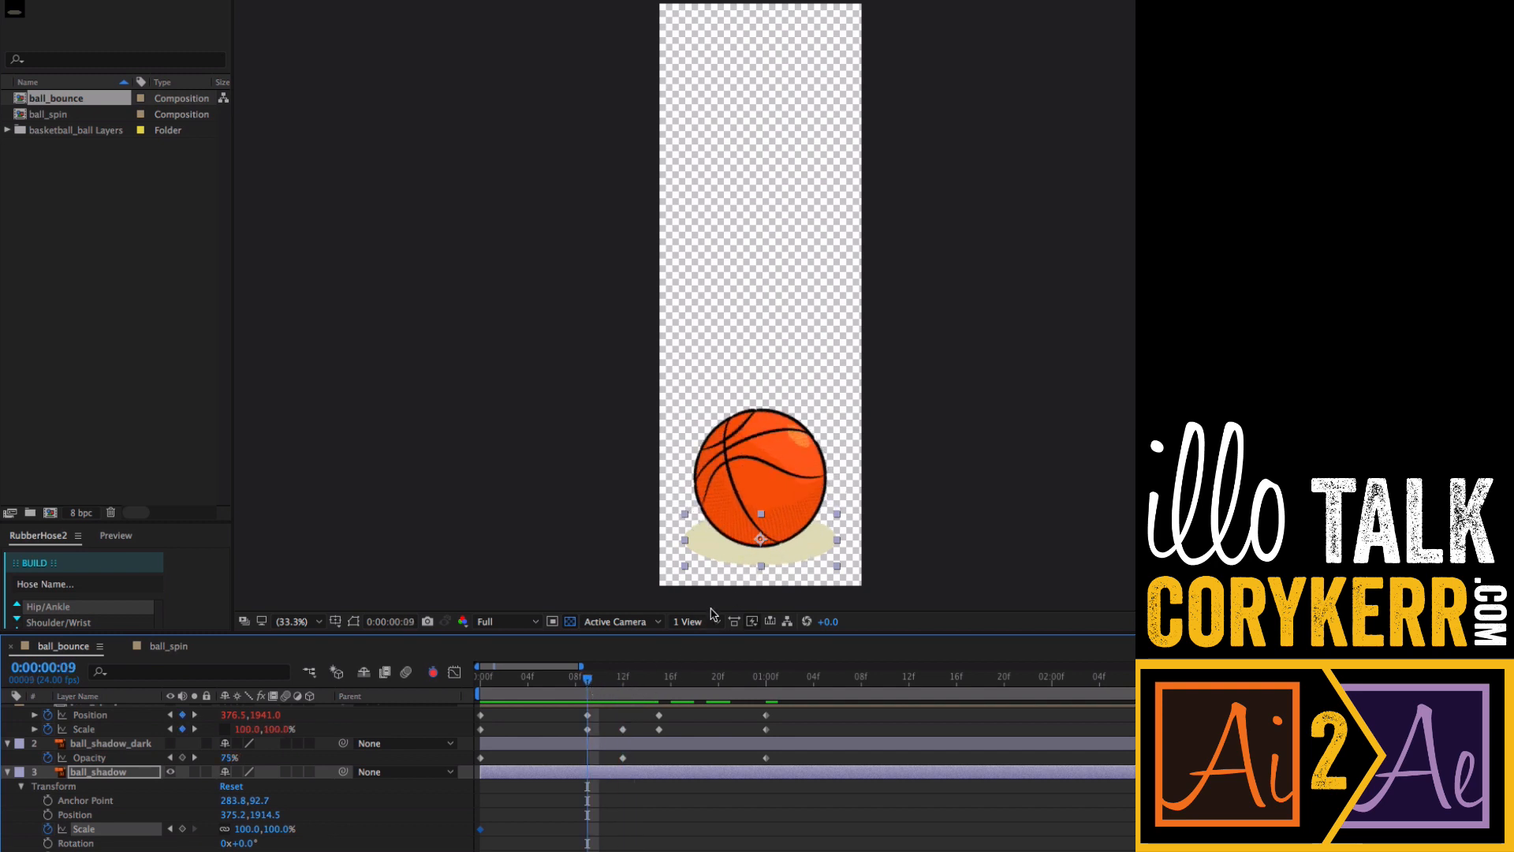
left_click_drag(278, 830, 235, 828)
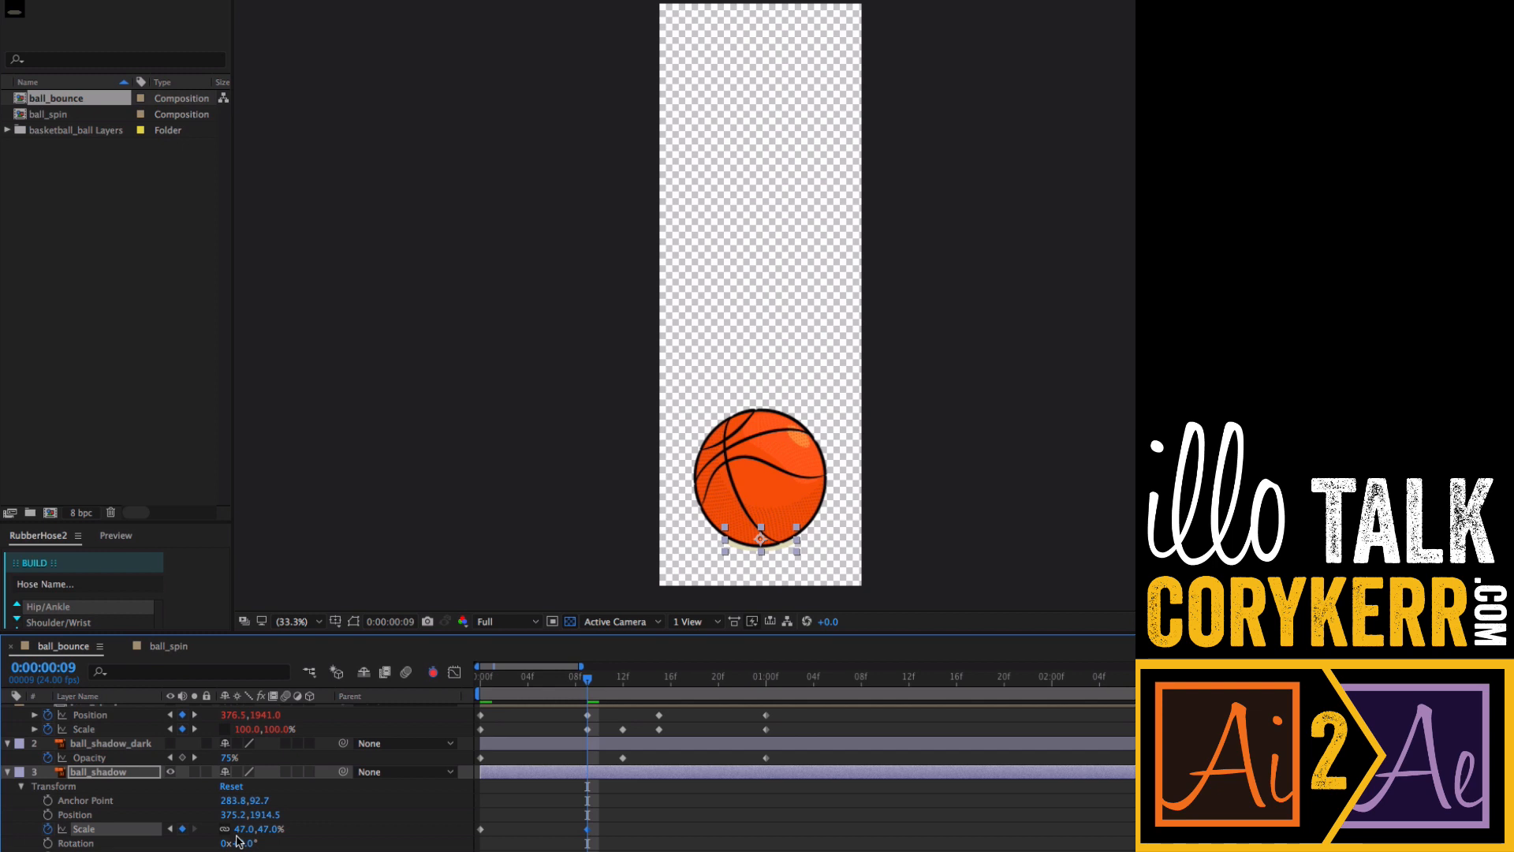
- Copy the 47% Scale keyframe of ball_shadow to frame 15
left_click_drag(587, 683, 654, 688)
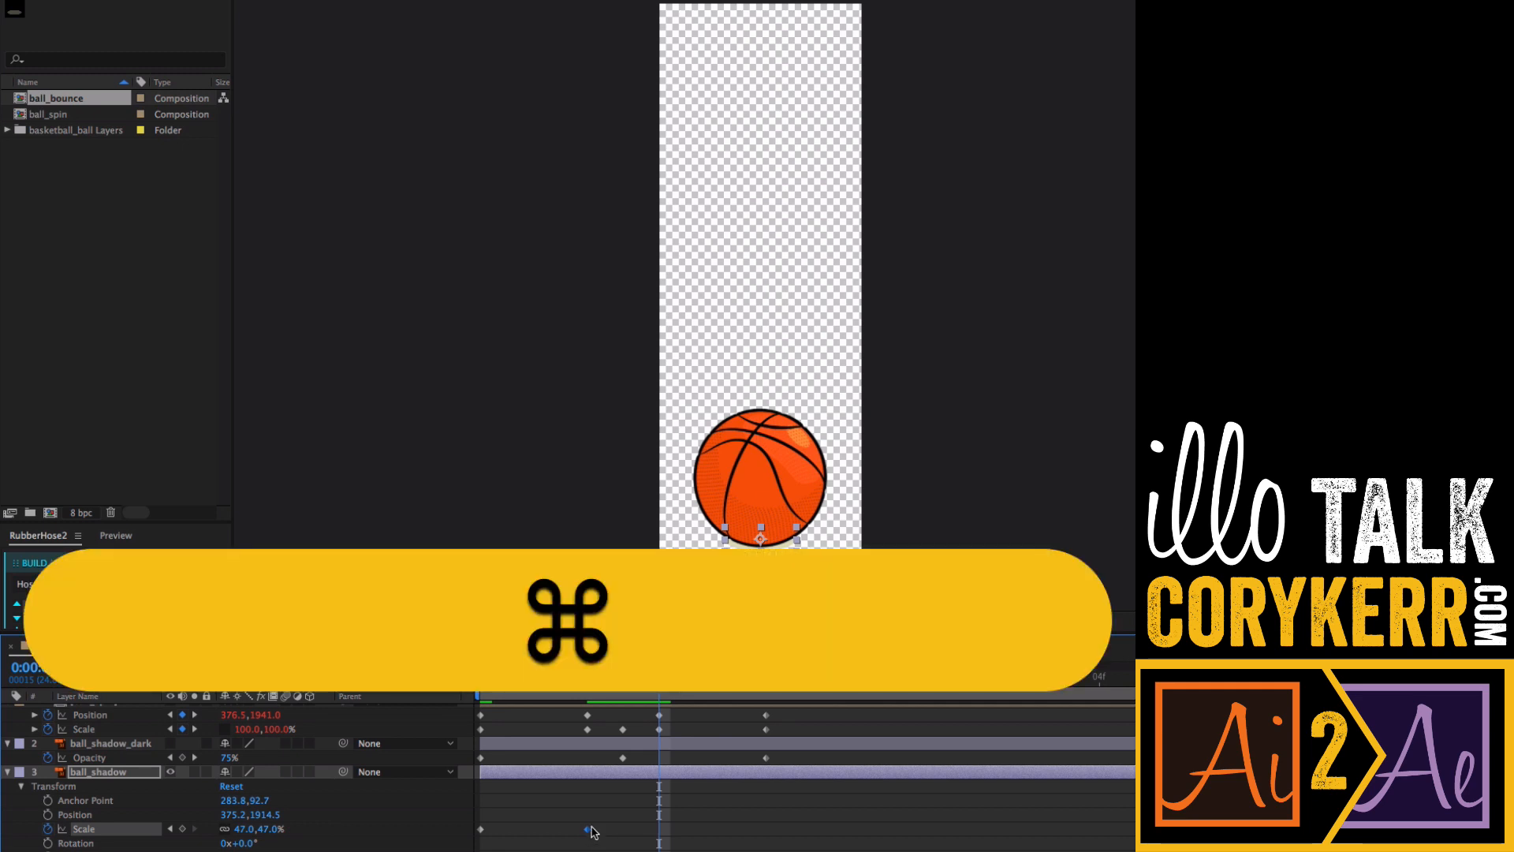
key("super+c")
key("super+v")
- Copy the 100% Scale keyframe from frame 0 to 1:00 on ball_shadow
left_click_drag(659, 688, 749, 698)
key("Page_Down")
key("Page_Down")
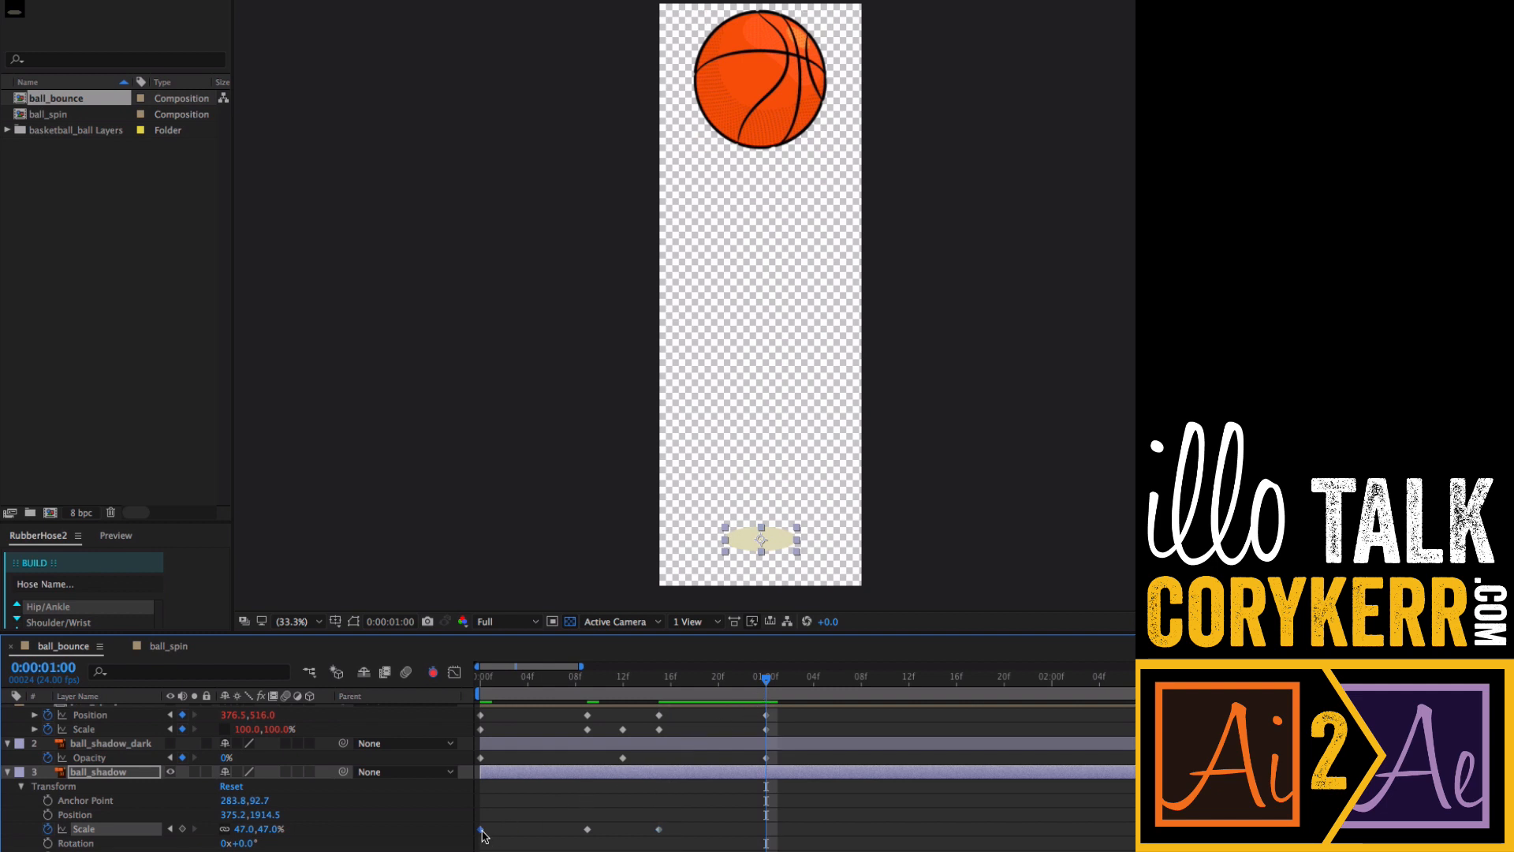
key("super+c")
key("super+v")
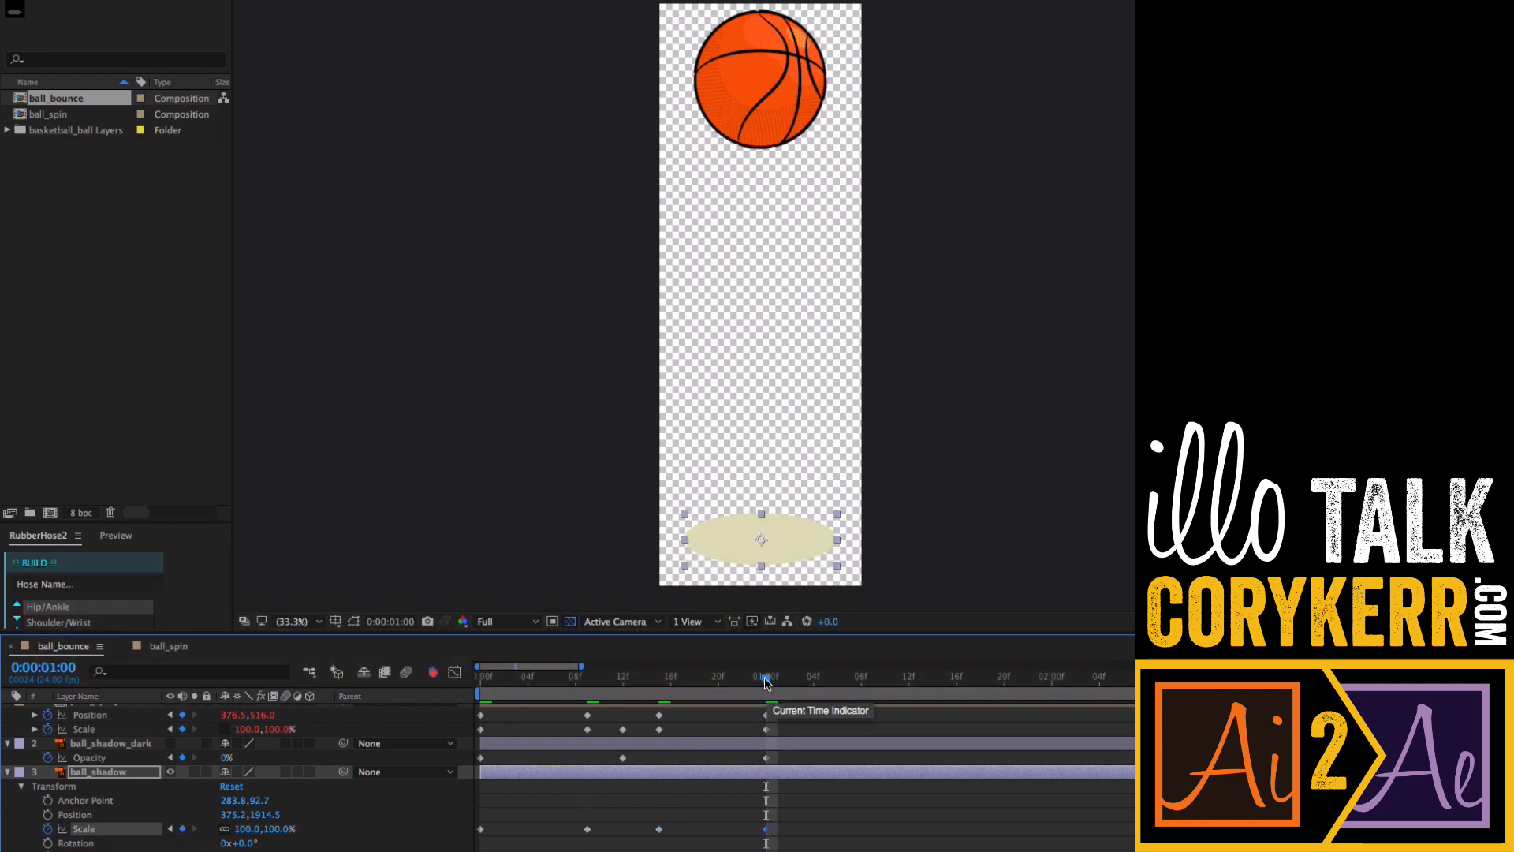
- Return to frame 0 and collapse ball_spin to review the Opacity and Scale keyframes of both shadow layers
left_click_drag(766, 683, 473, 715)
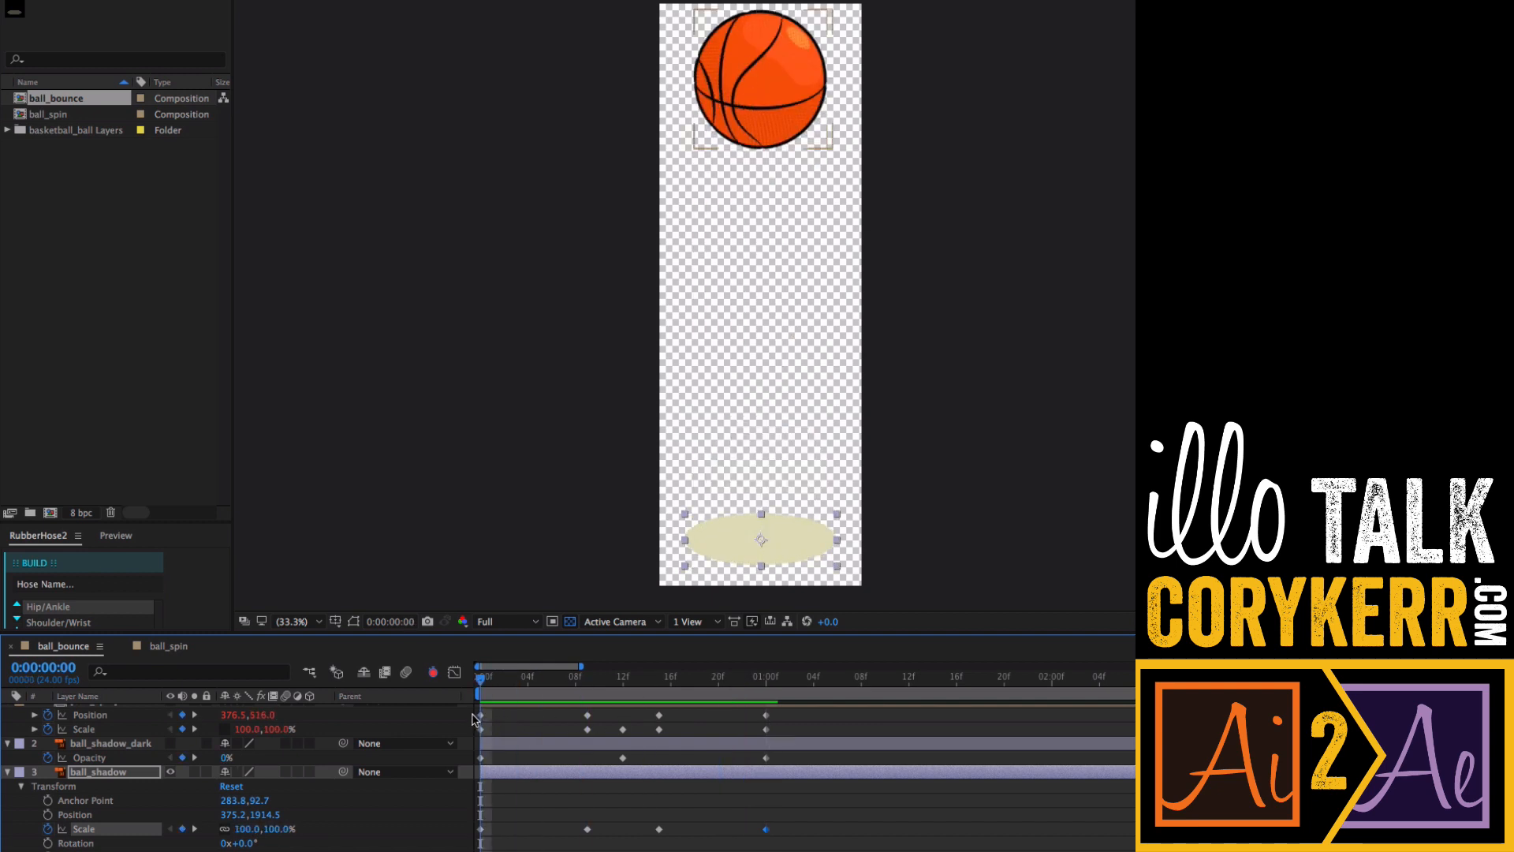
left_click(8, 743)
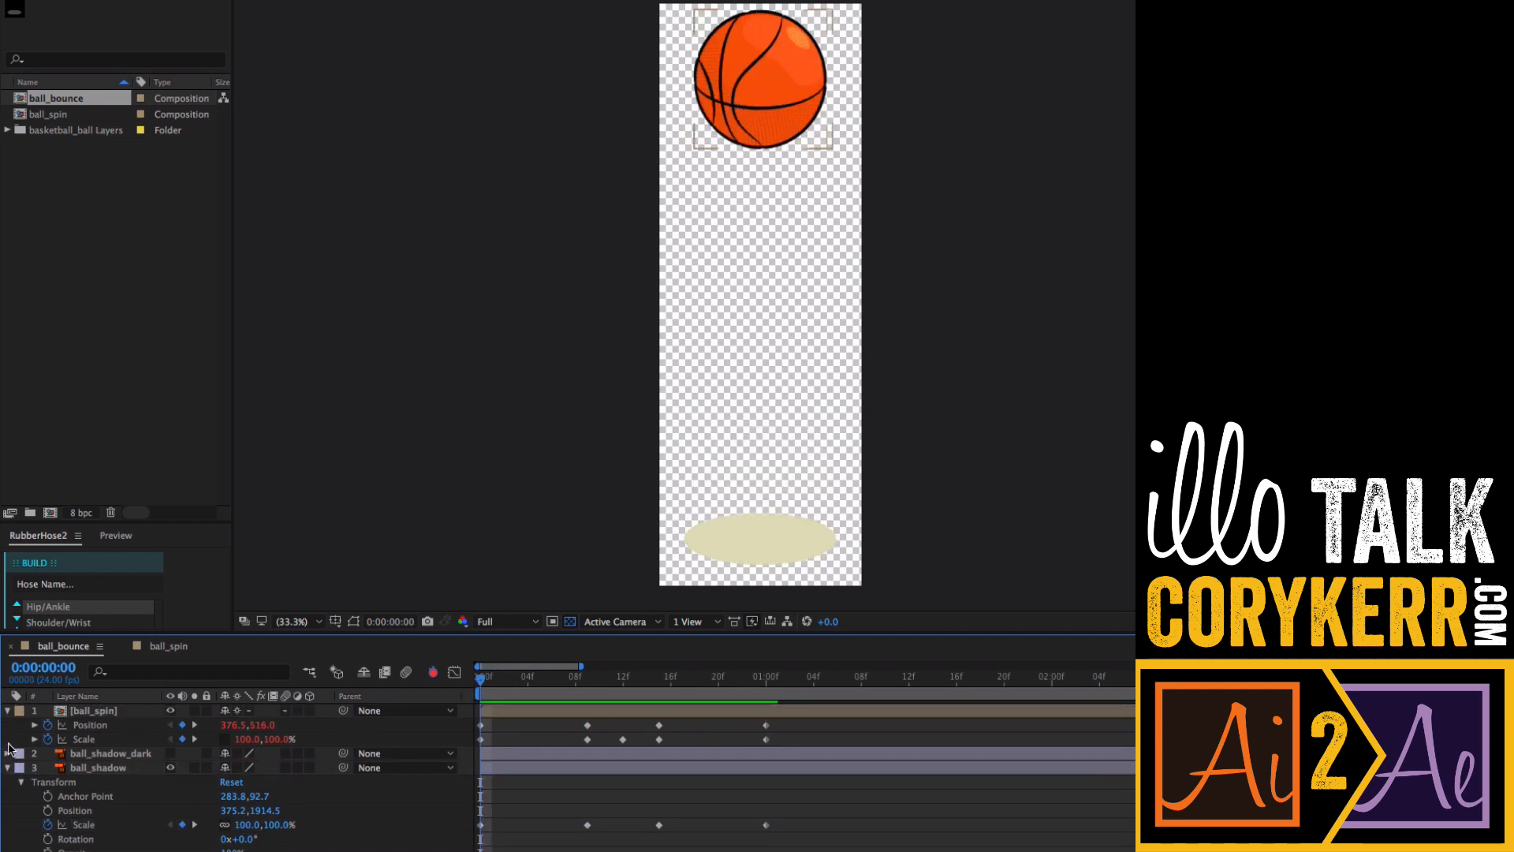
left_click(8, 710)
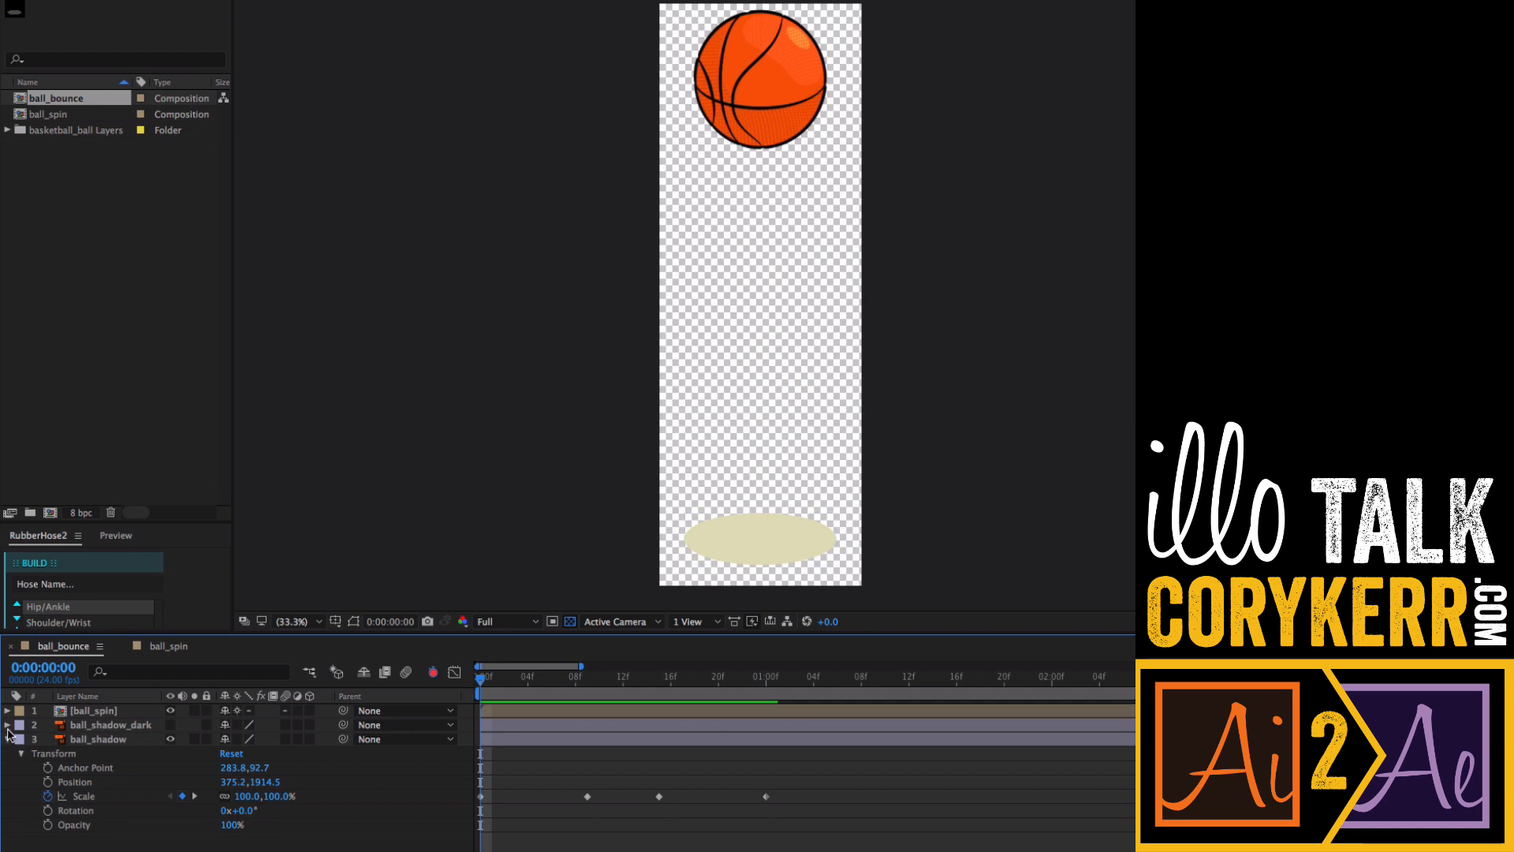
left_click(8, 725)
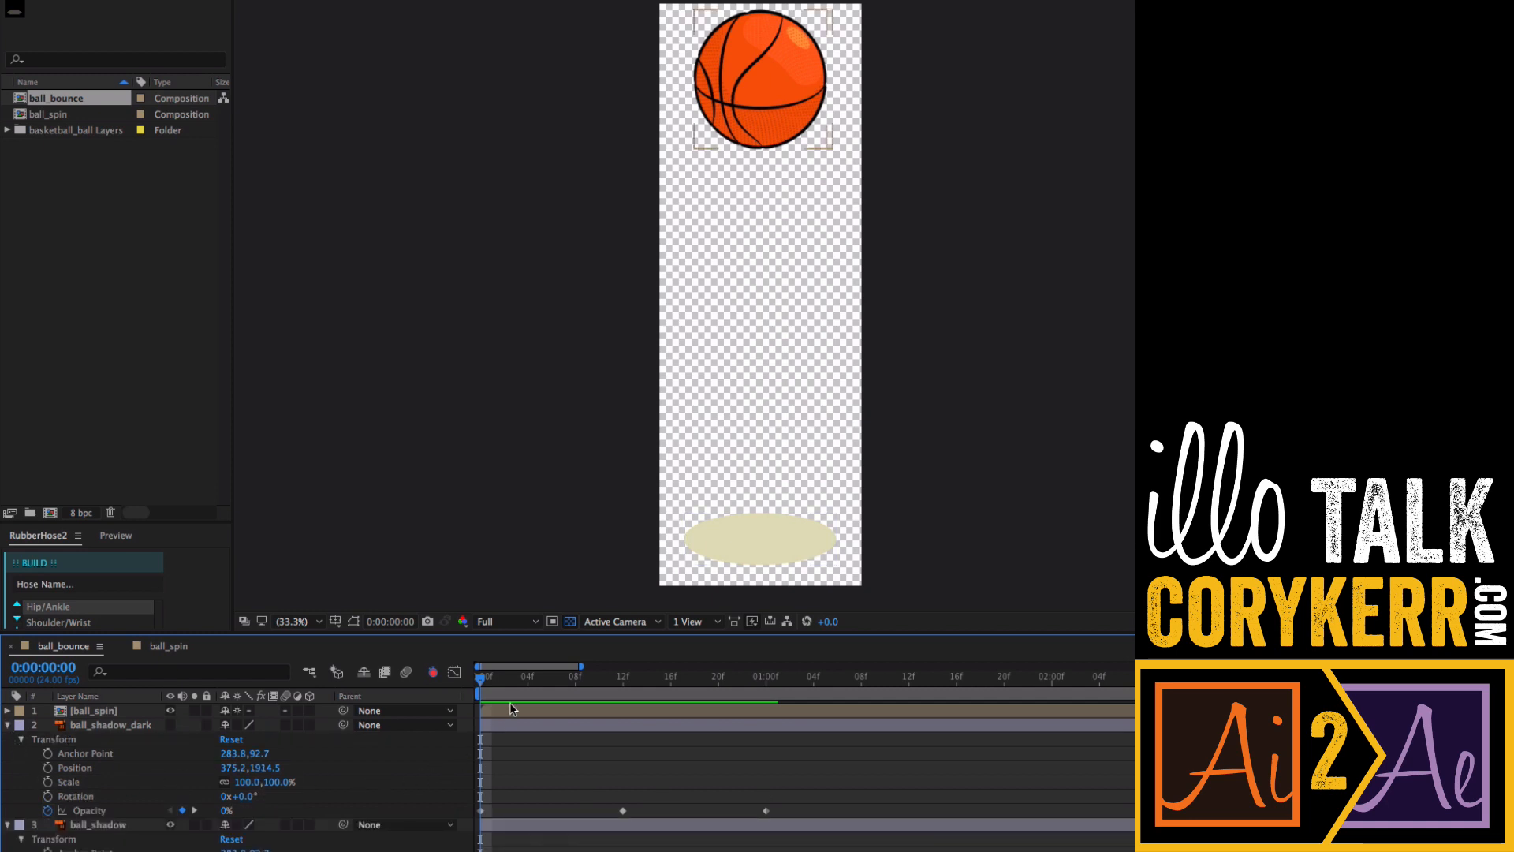
scroll(567, 777, "down", 3)
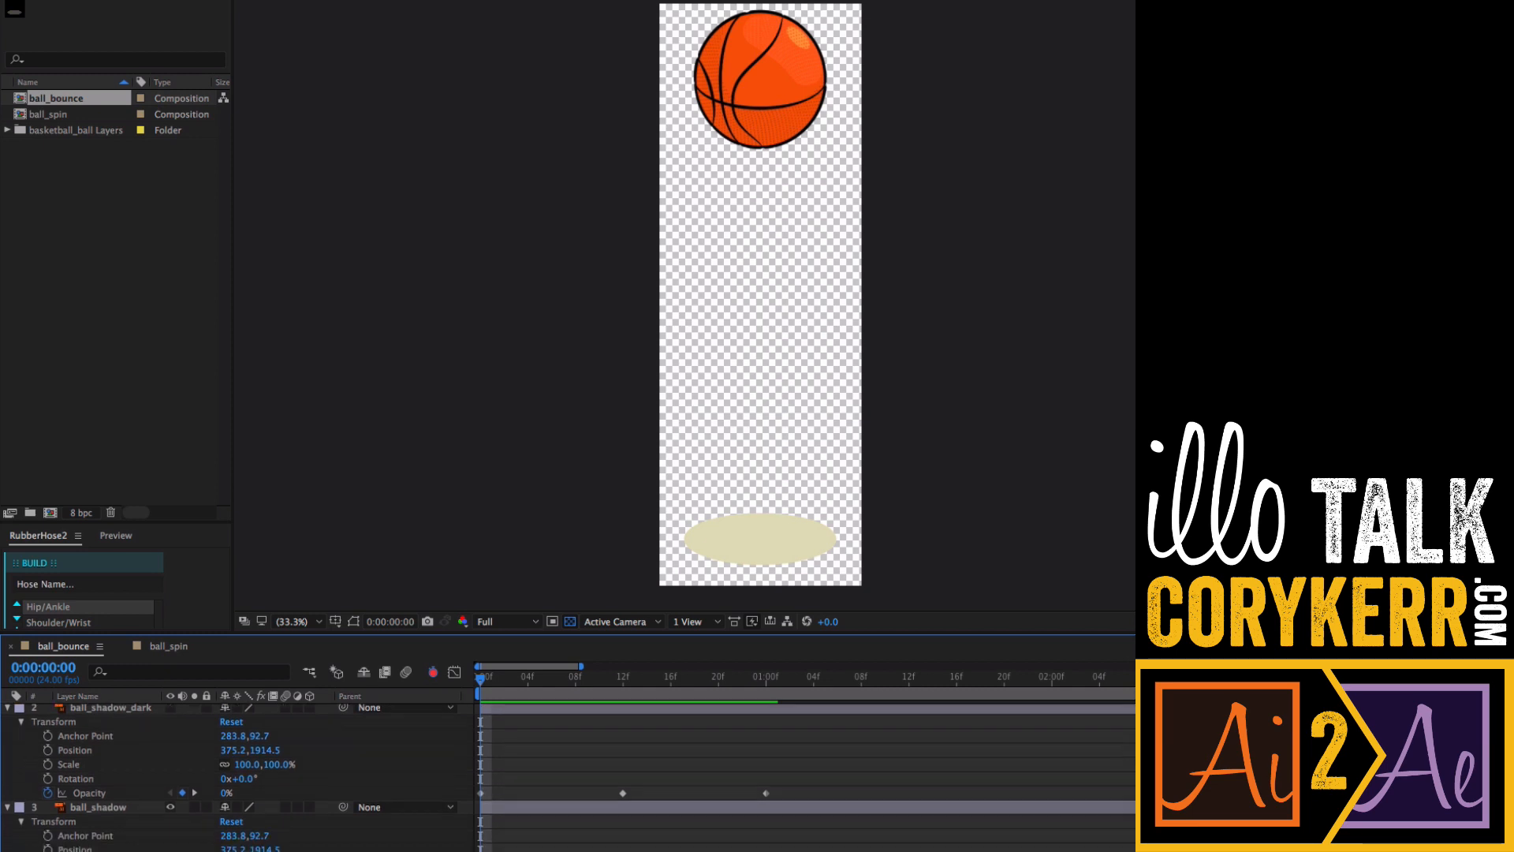
left_click(806, 834)
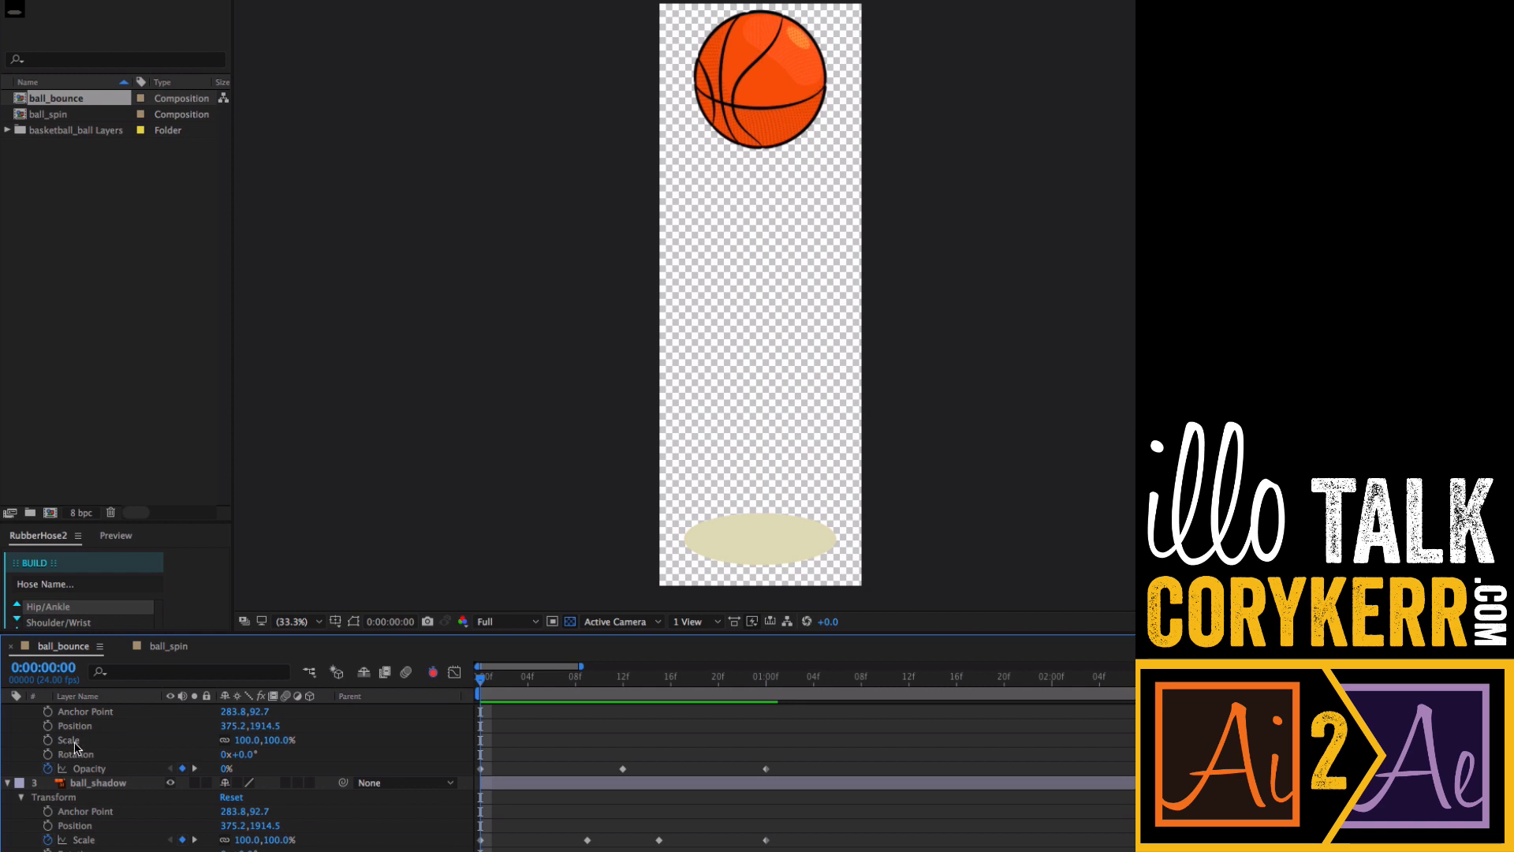
- Add an expression to ball_shadow_dark's Scale that links it to ball_shadow's Scale
scroll(236, 776, "up", 1)
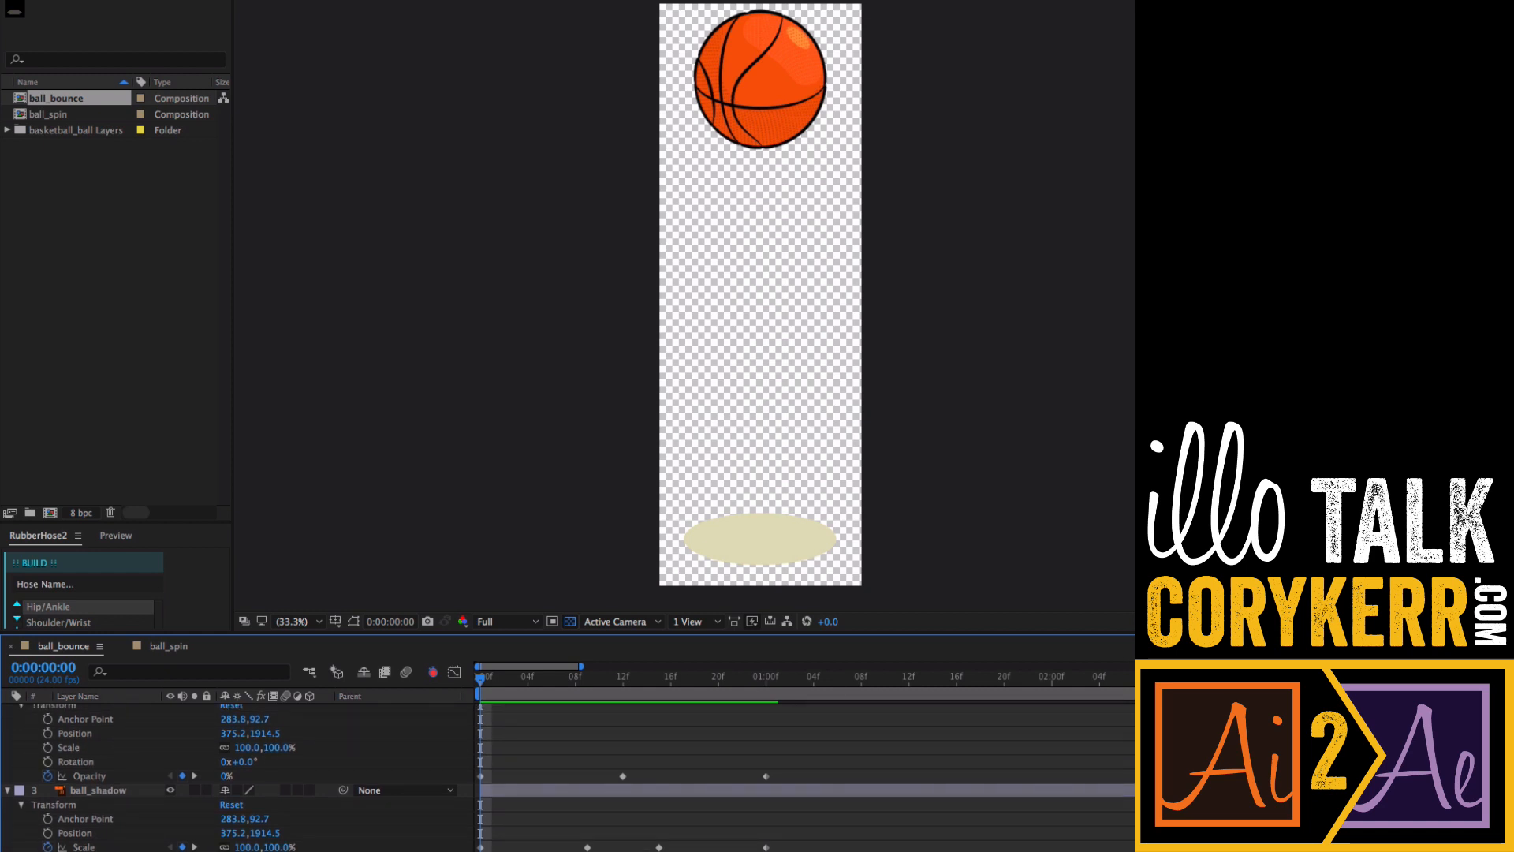
scroll(757, 676, "down", 2)
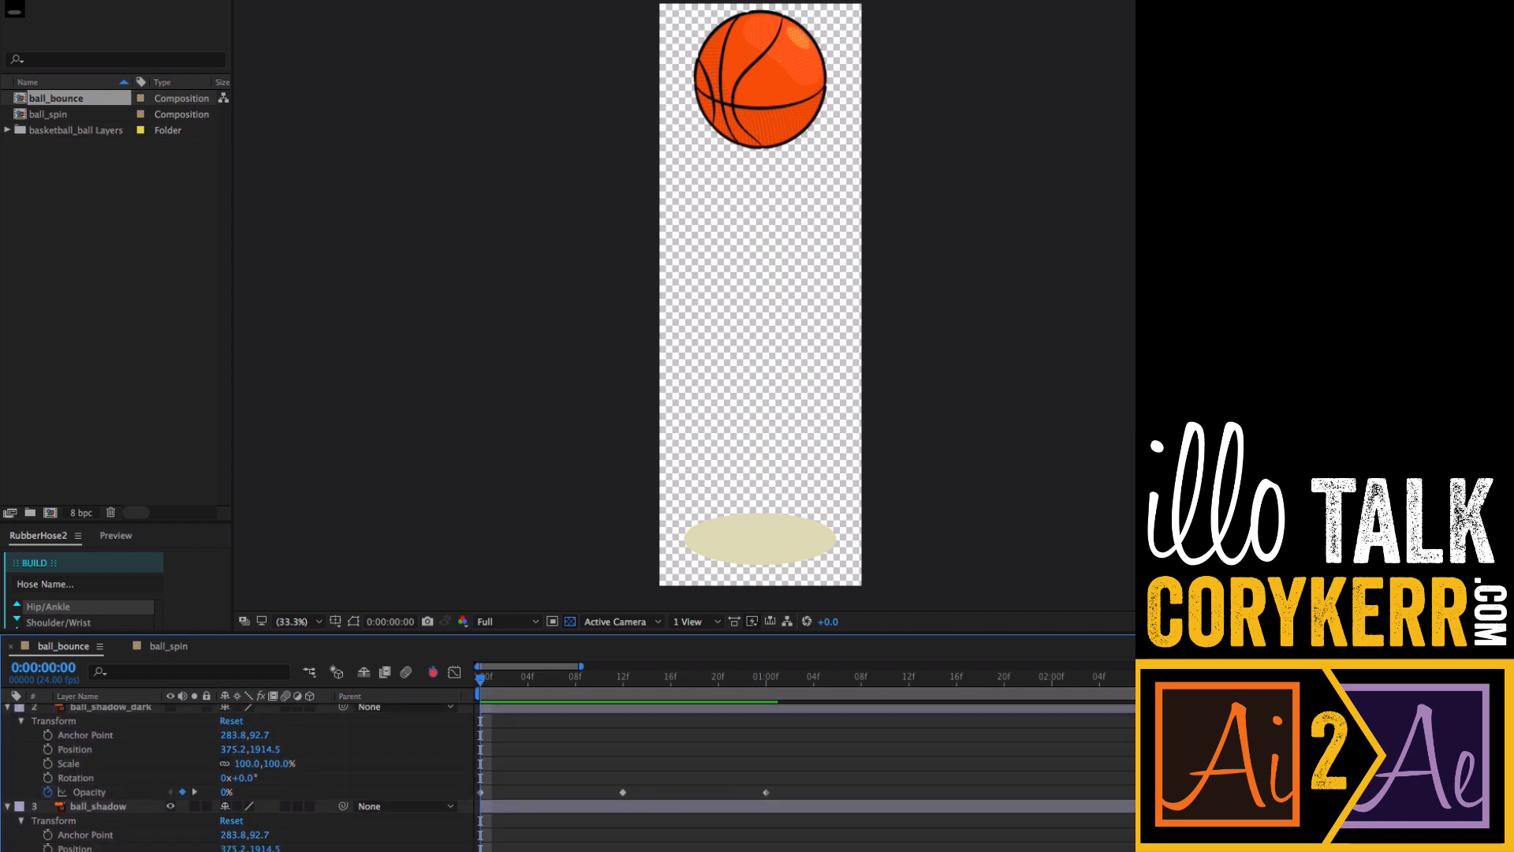
left_click_drag(701, 634, 708, 587)
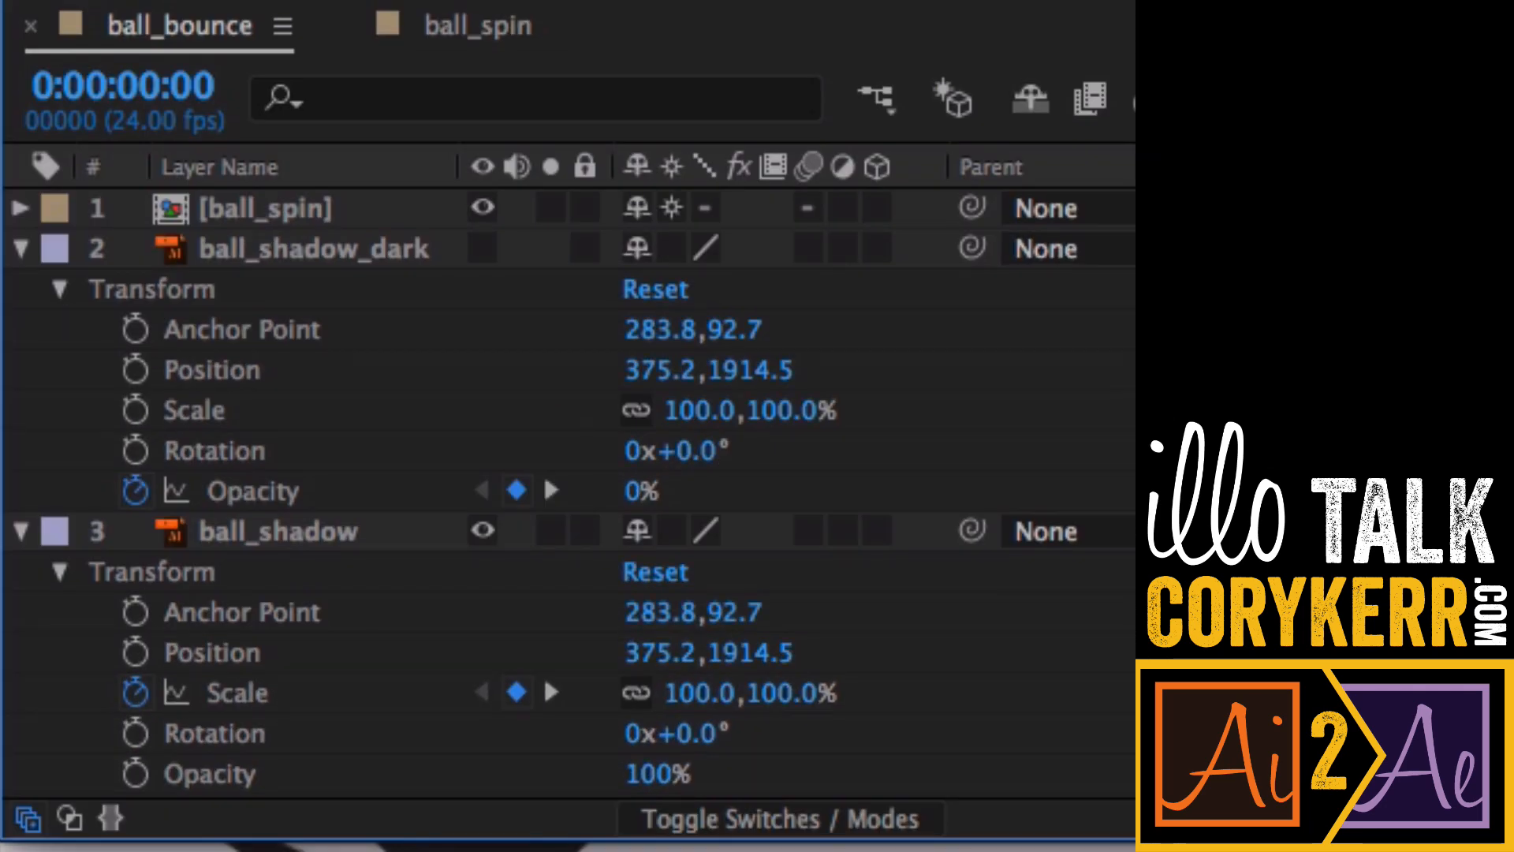
left_click(341, 252)
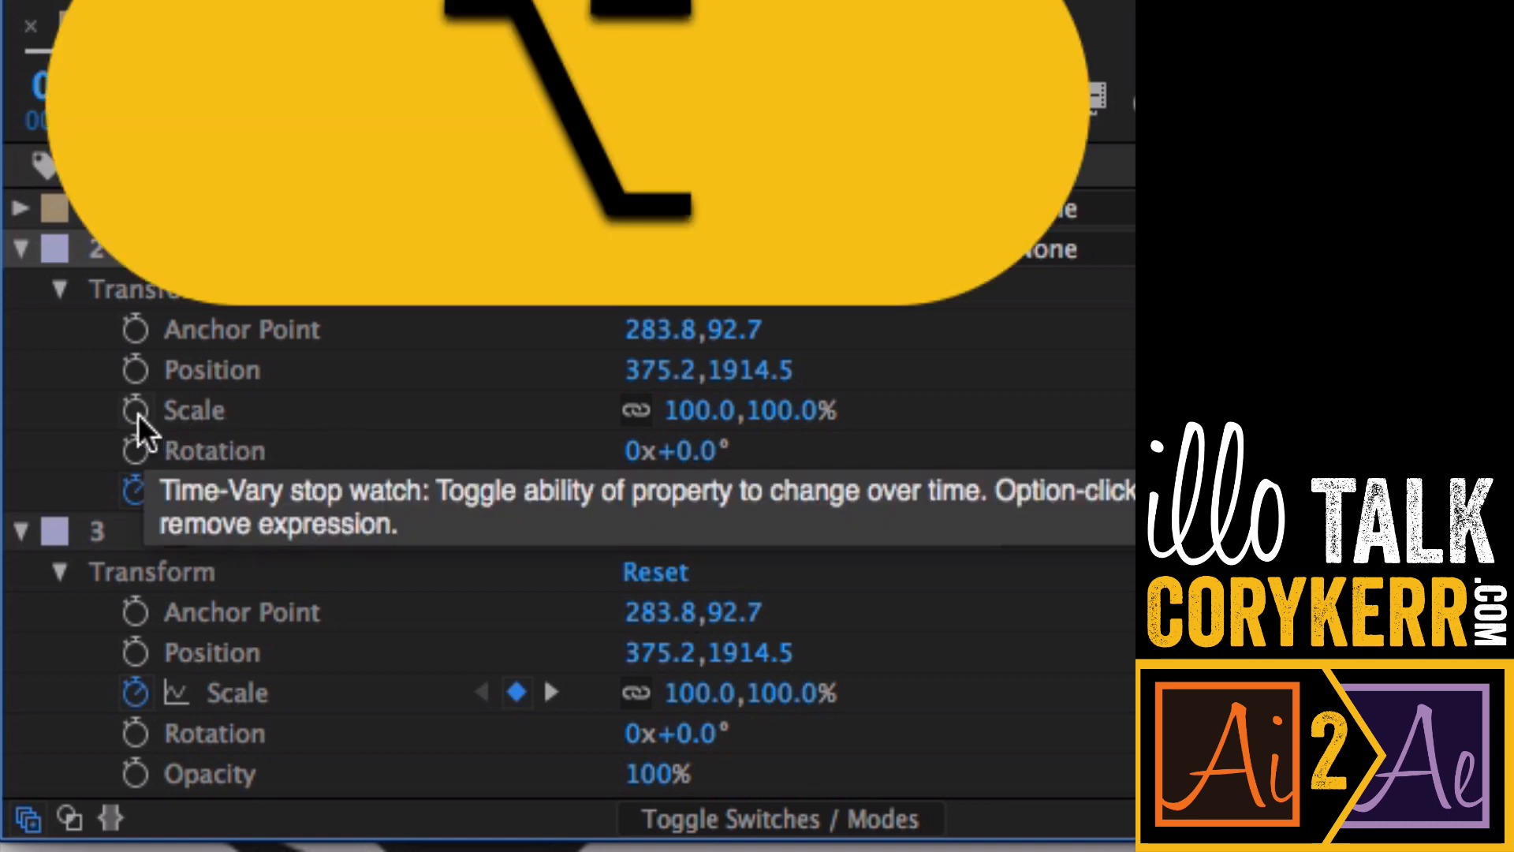
left_click(139, 412, "alt")
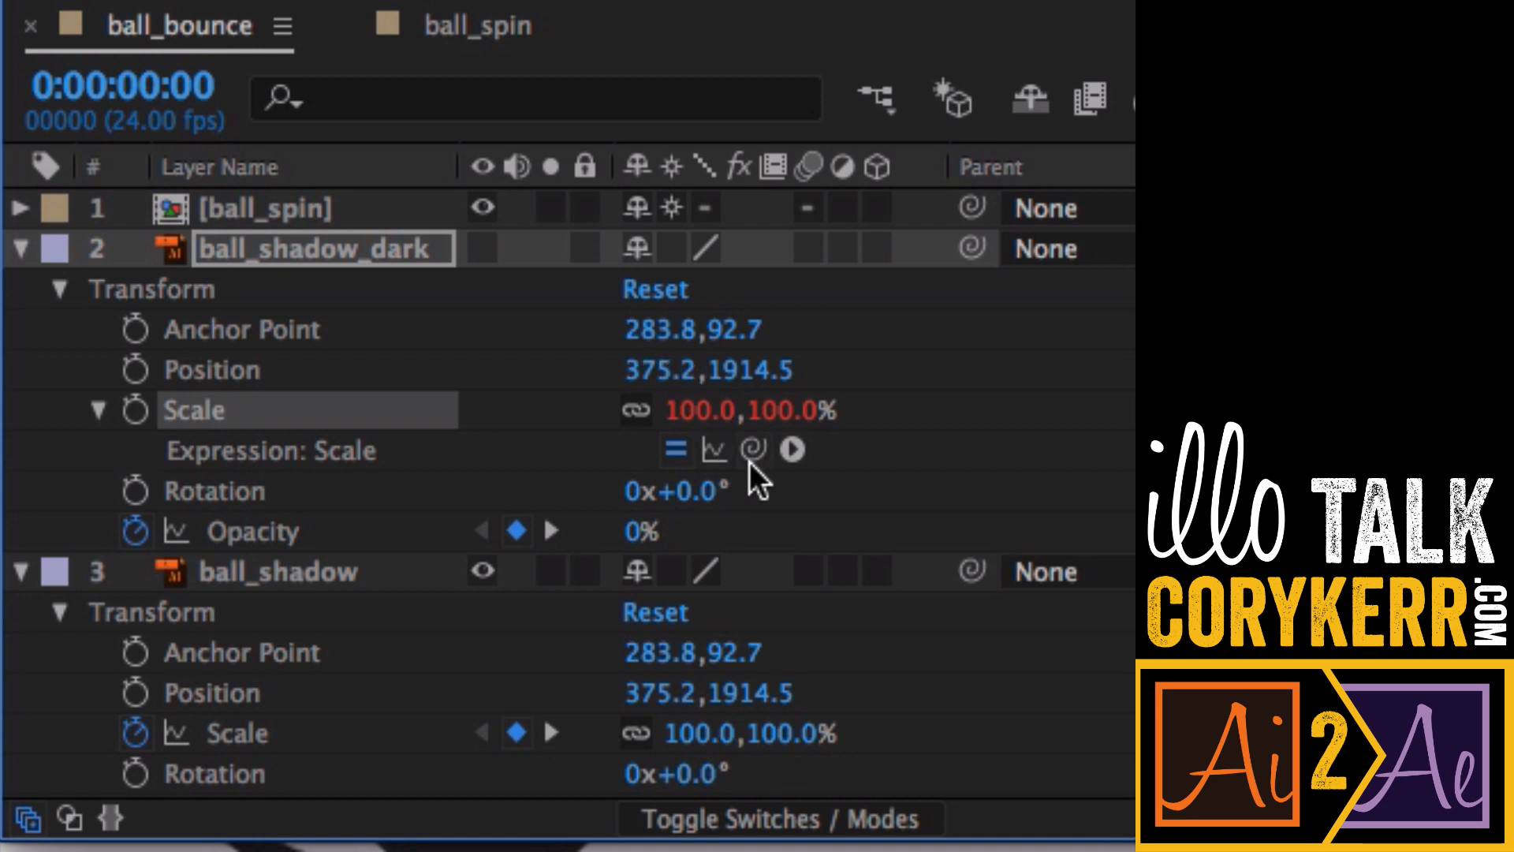
left_click_drag(752, 448, 348, 730)
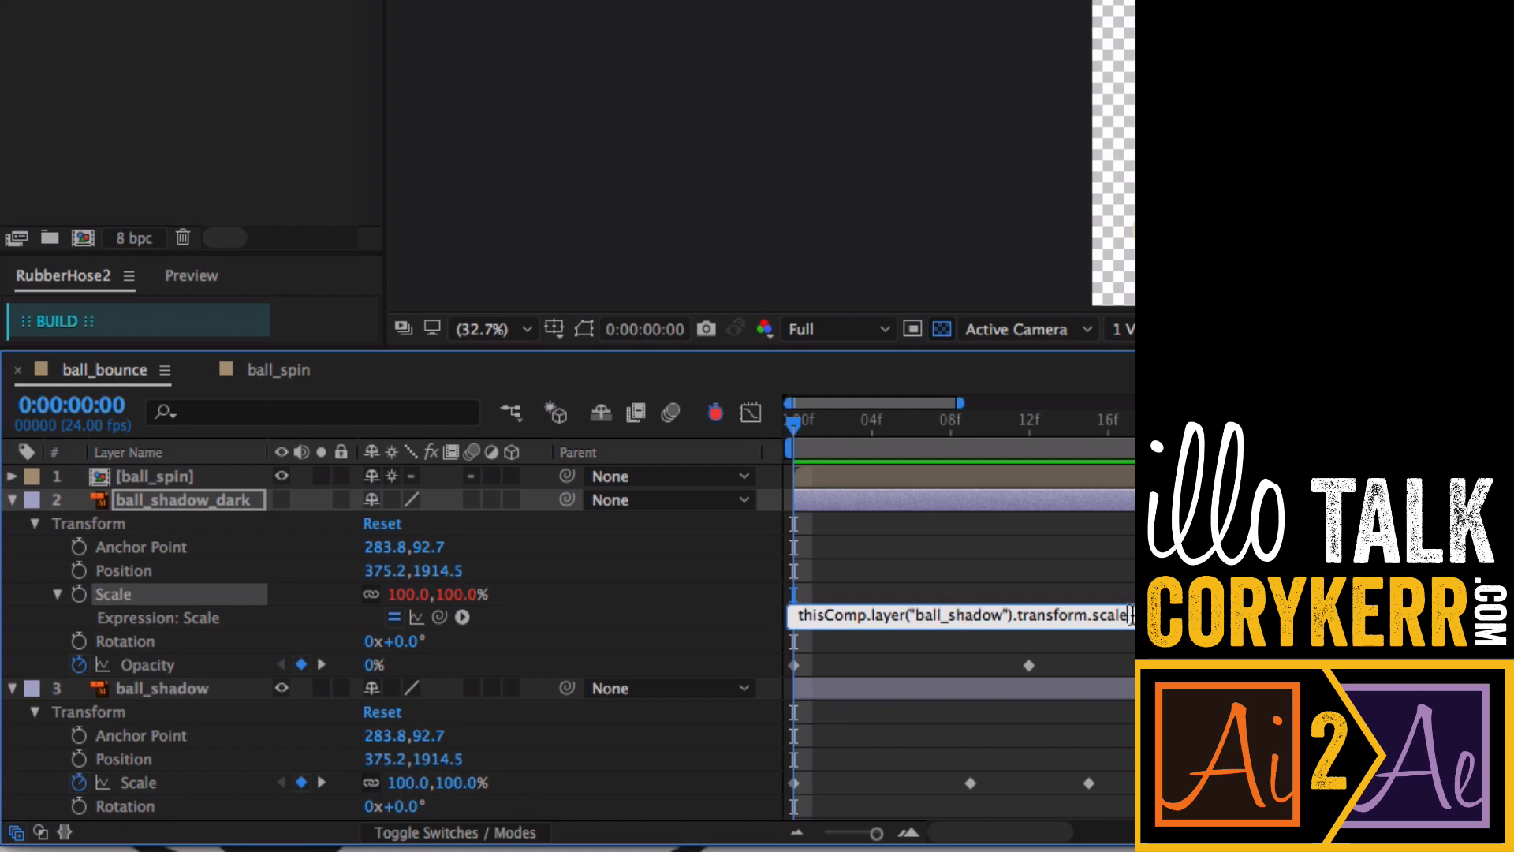
left_click(792, 426)
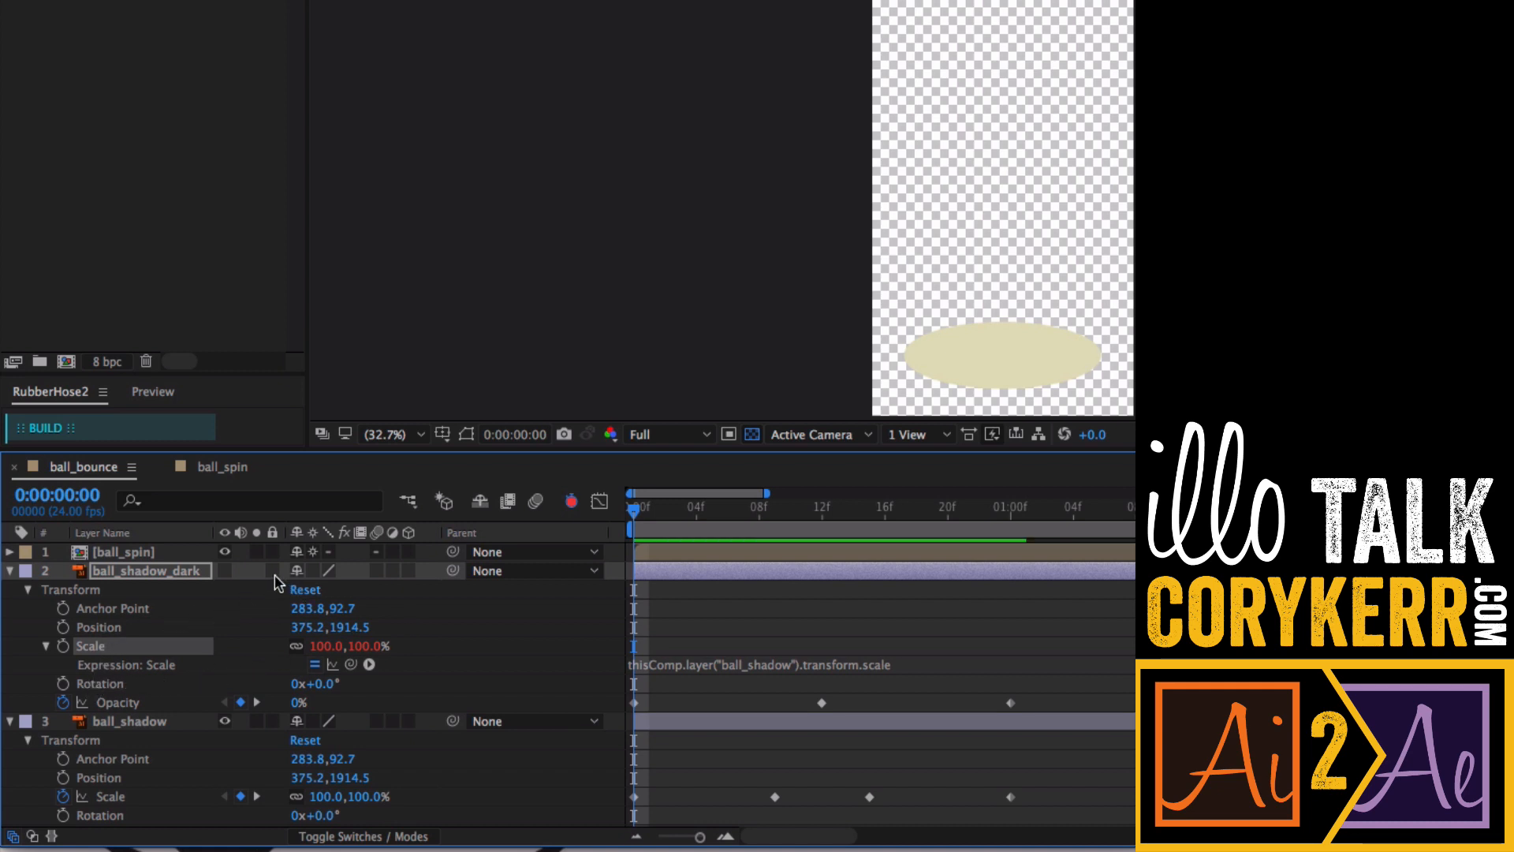
- Turn on ball_shadow_dark's visibility and scrub to frame 12 to check both shadows' scale
left_click(224, 571)
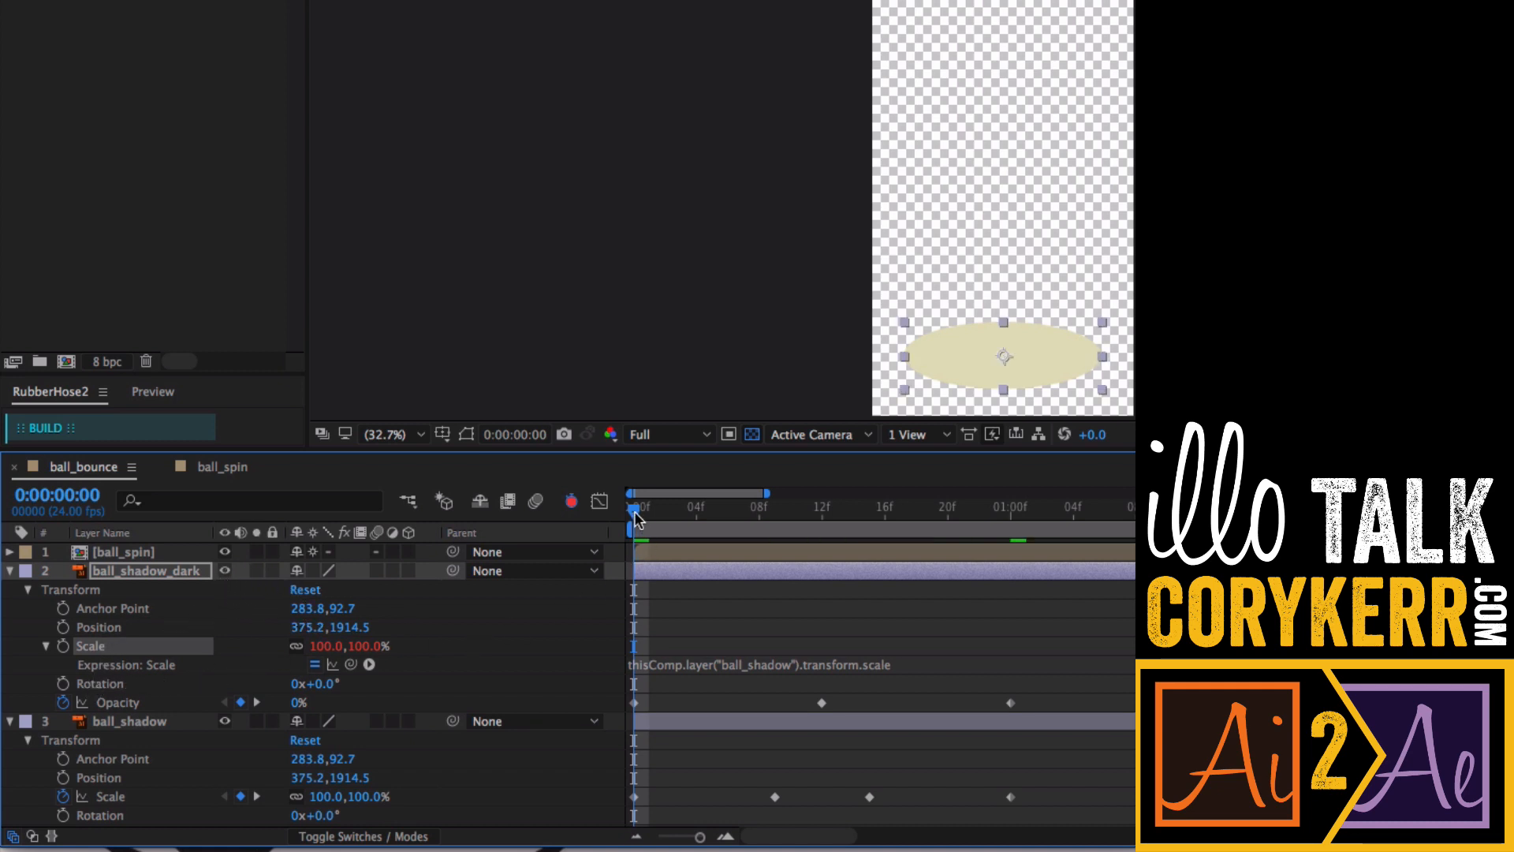
left_click_drag(639, 517, 629, 582)
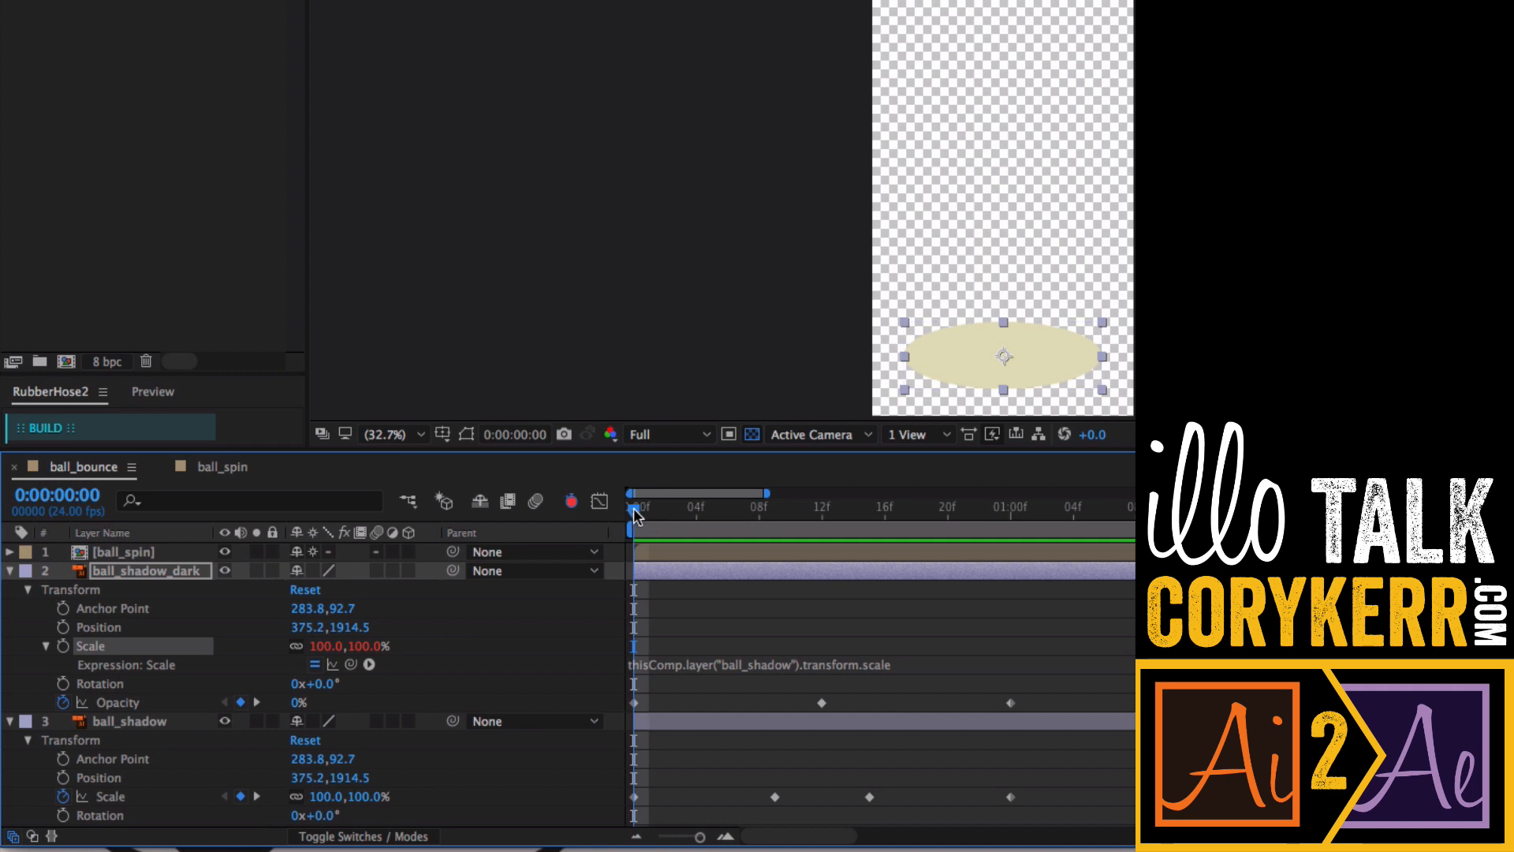
left_click_drag(635, 558, 822, 565)
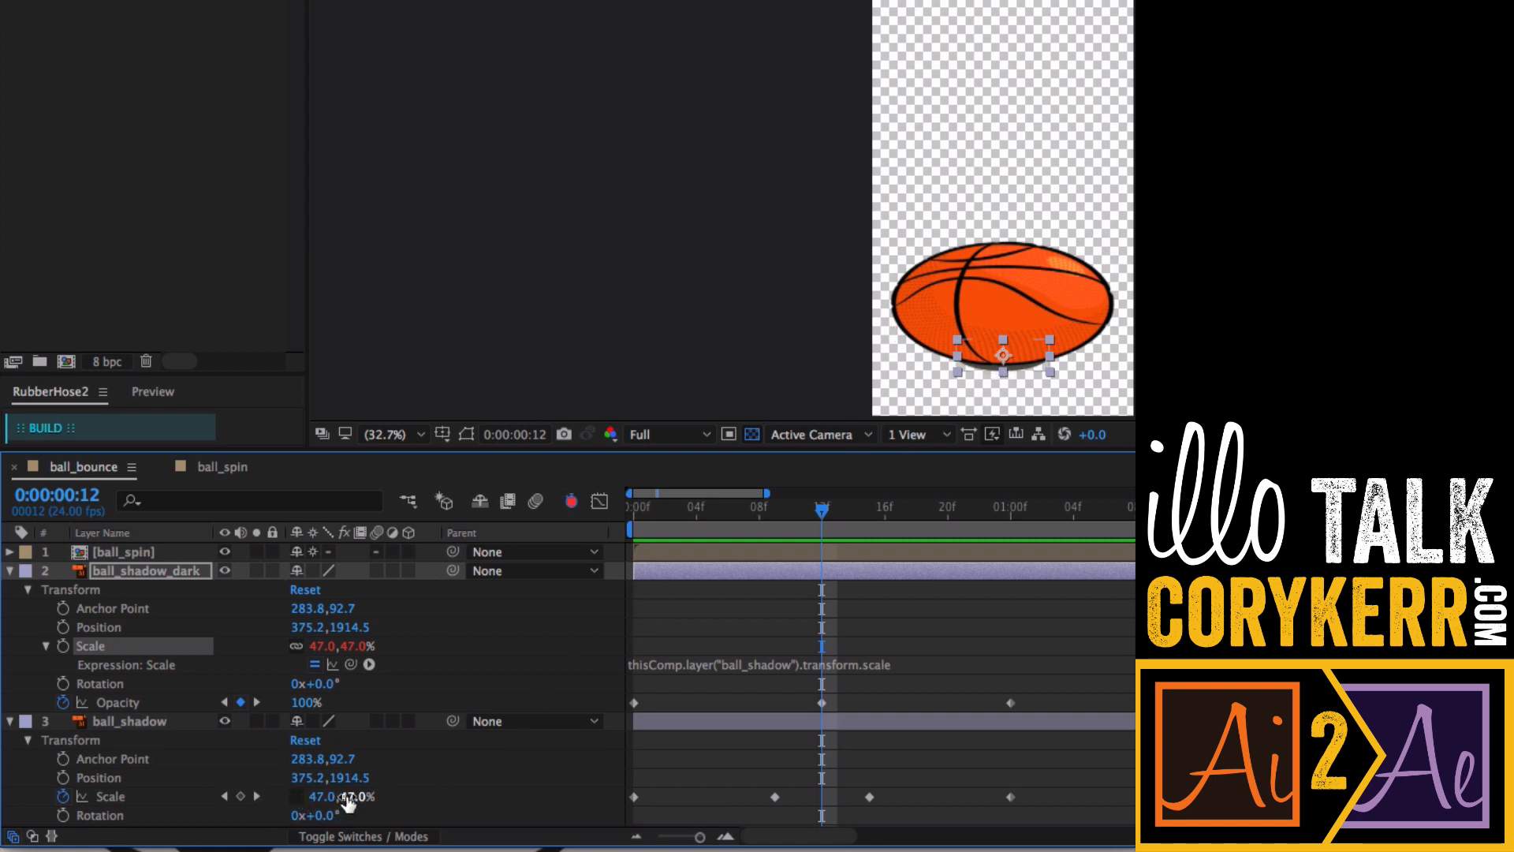
left_click_drag(354, 797, 387, 794)
key("super+z")
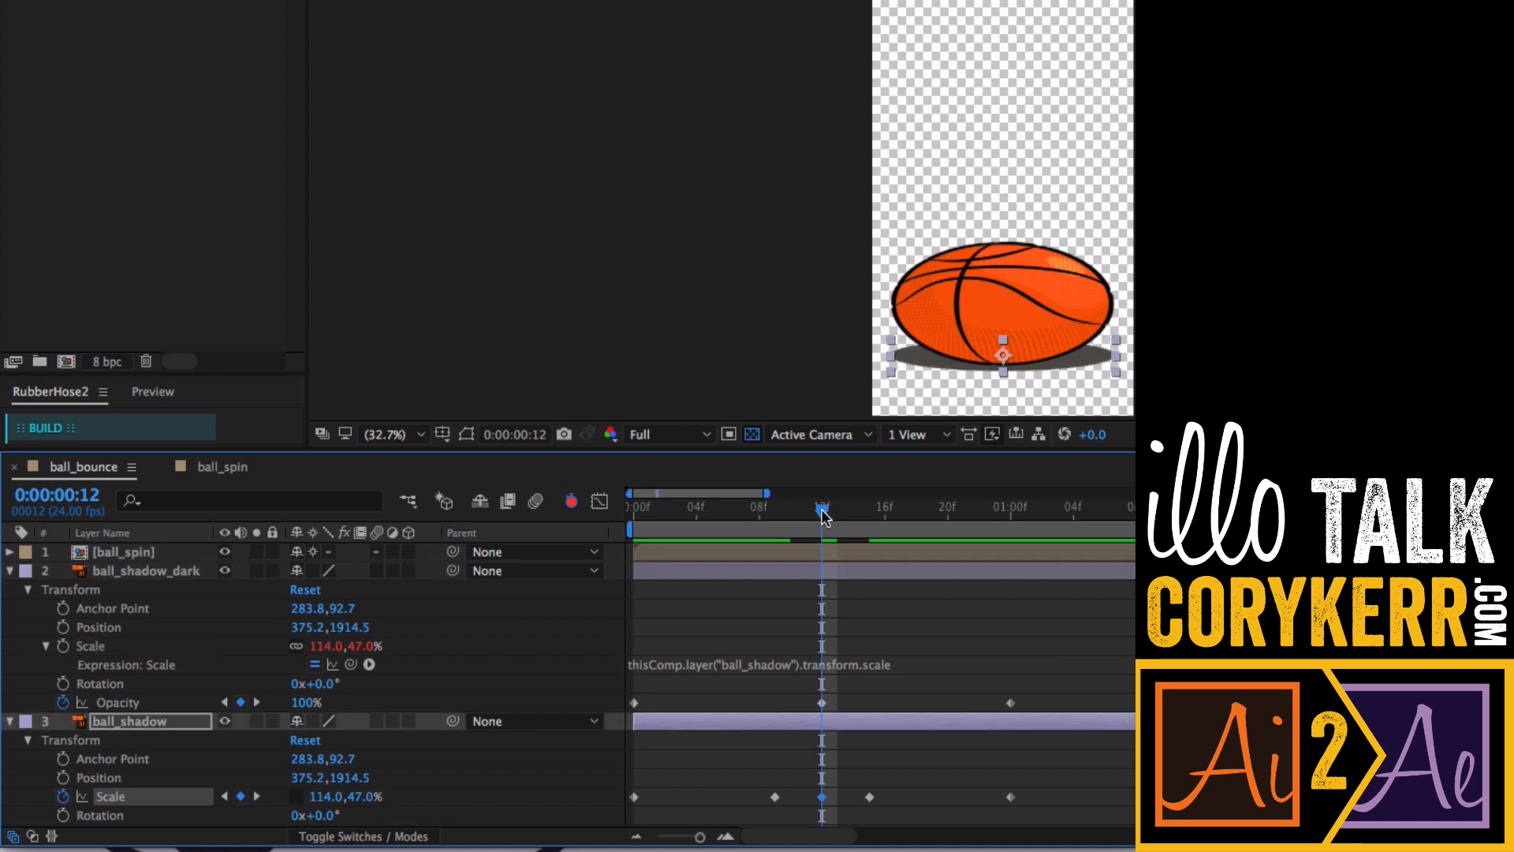
- Add a loopOut(type = "cycle") expression to ball_shadow_dark's Opacity
left_click_drag(822, 511, 1081, 533)
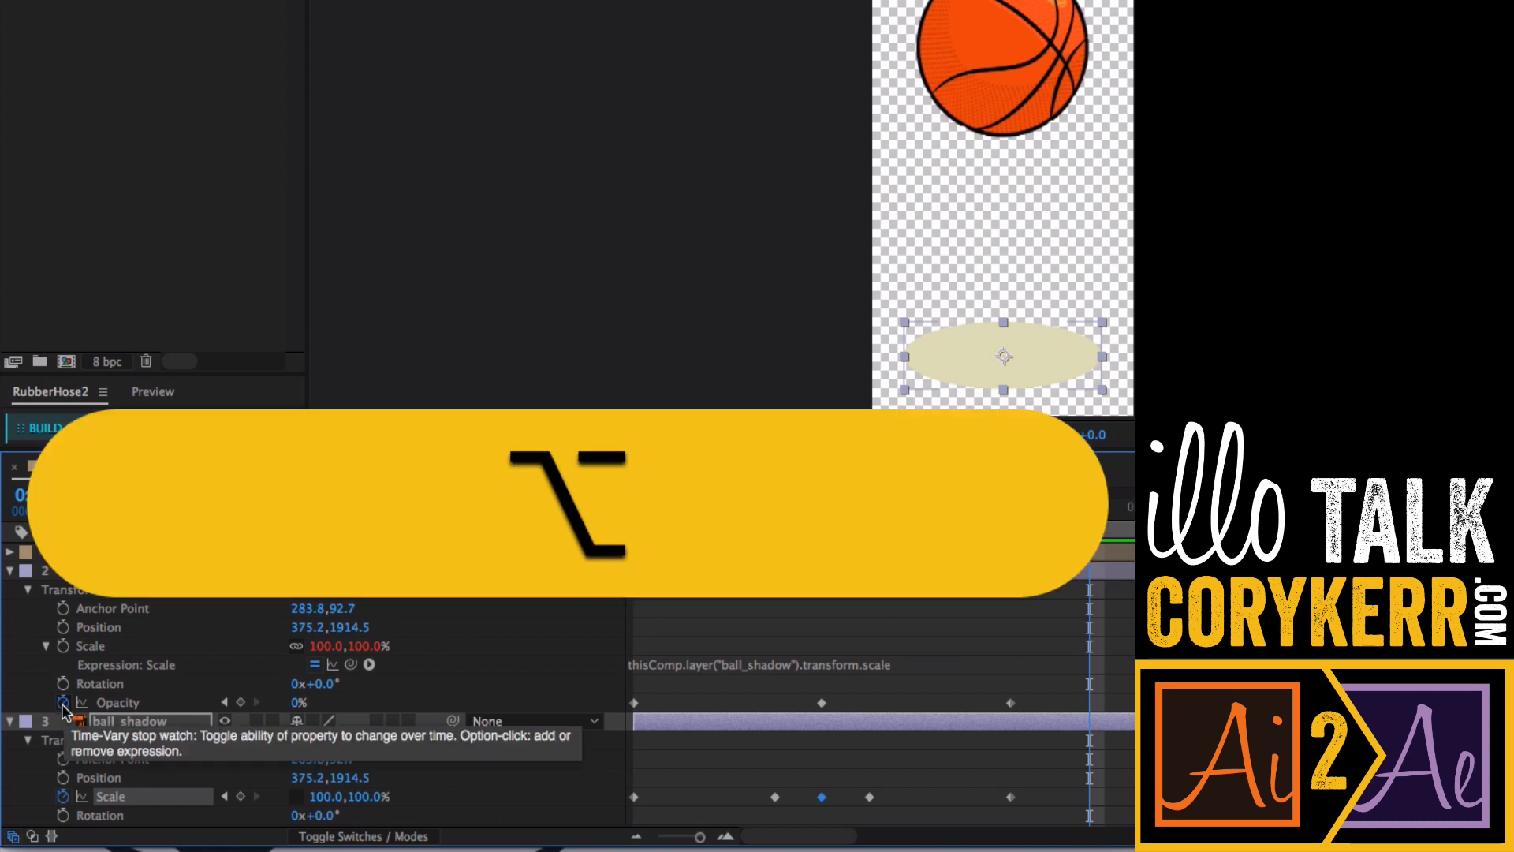
left_click(63, 702, "alt")
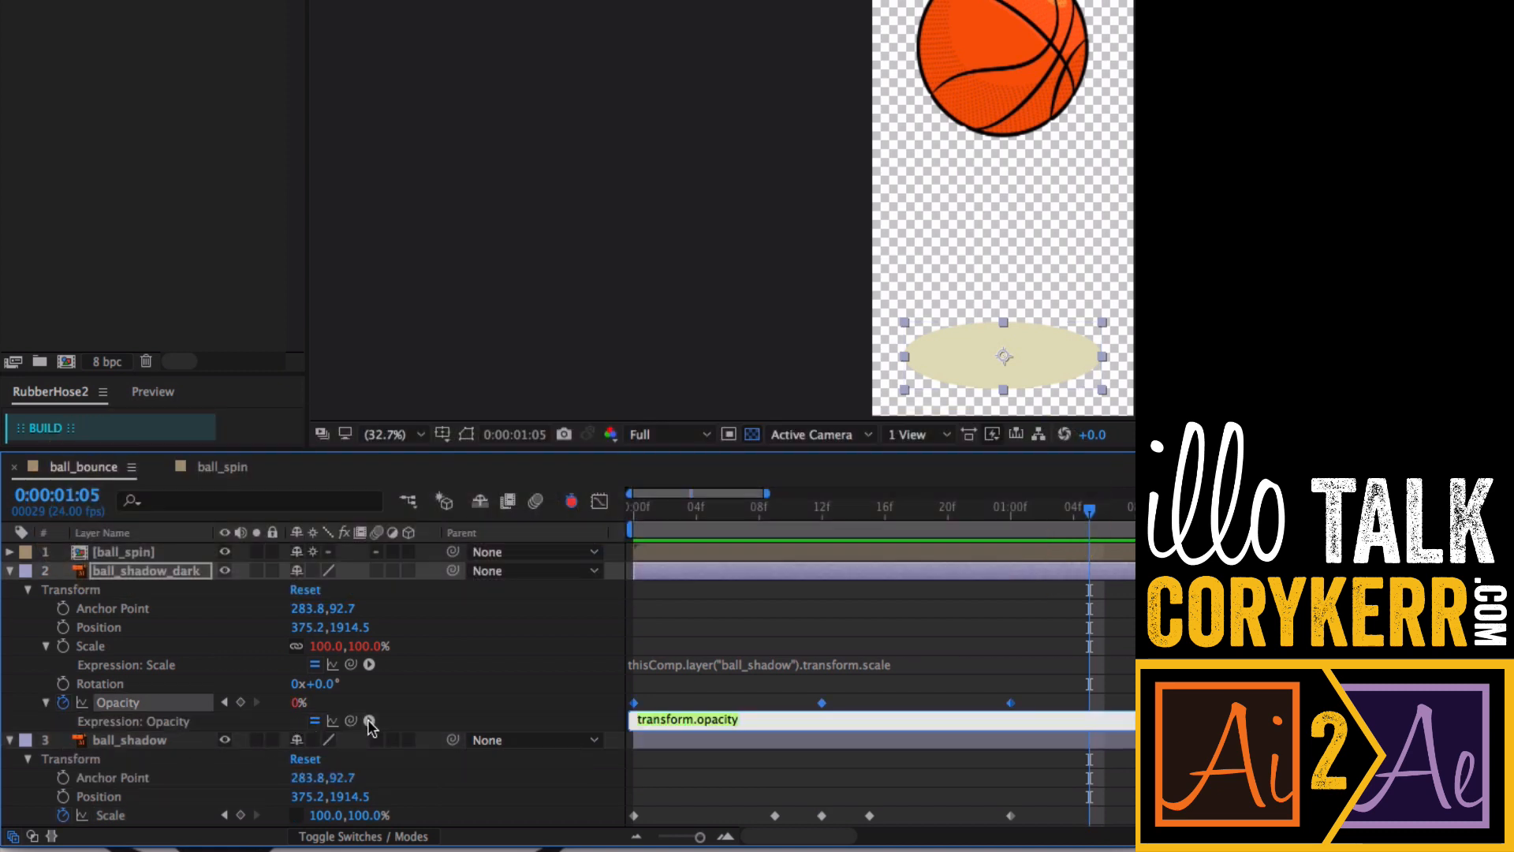
left_click(369, 721)
mouse_move(467, 784)
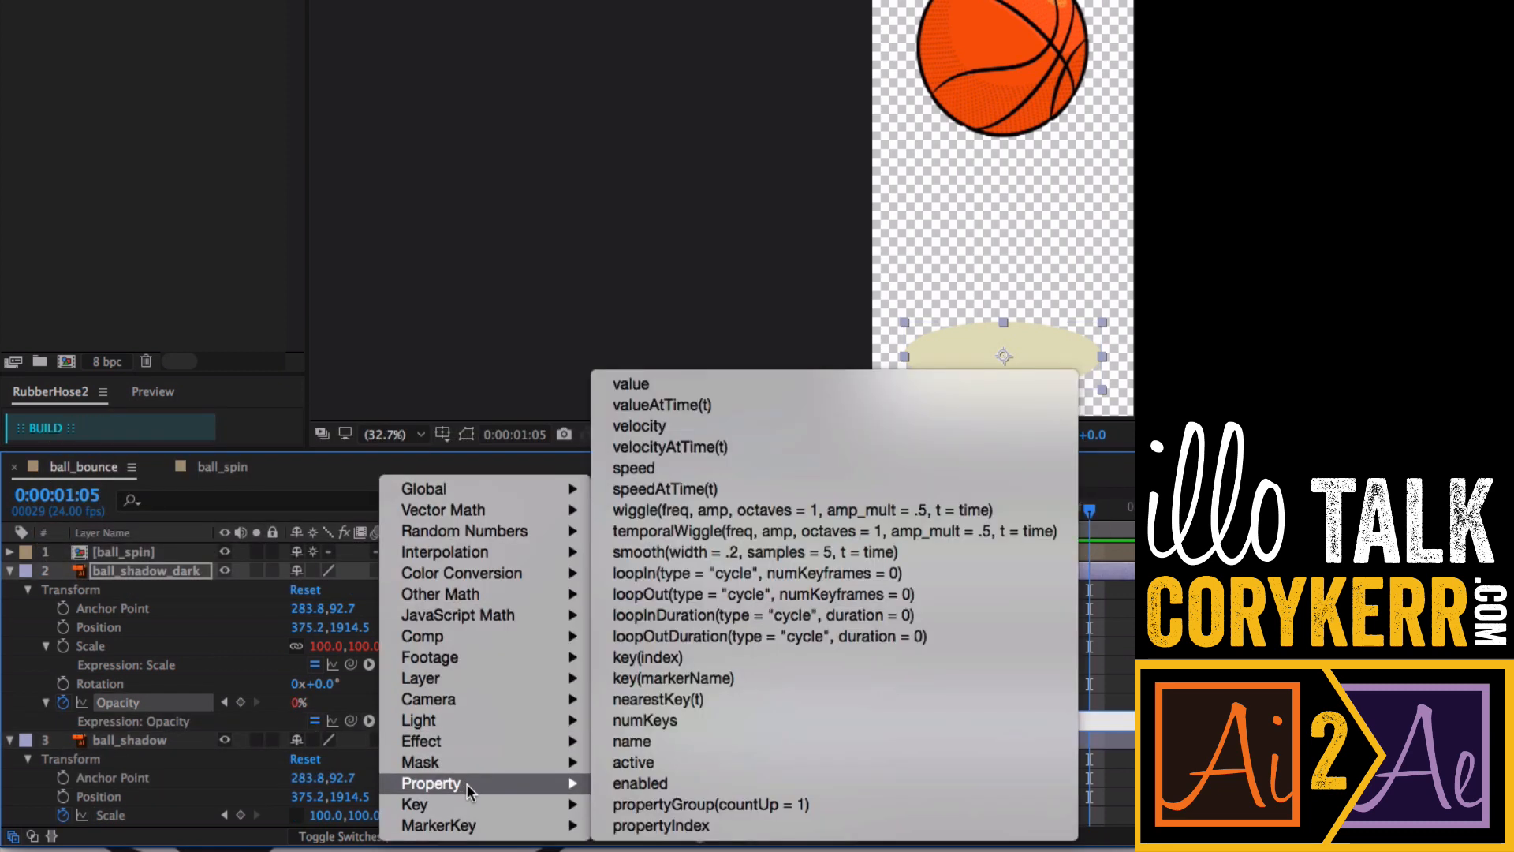
left_click(707, 596)
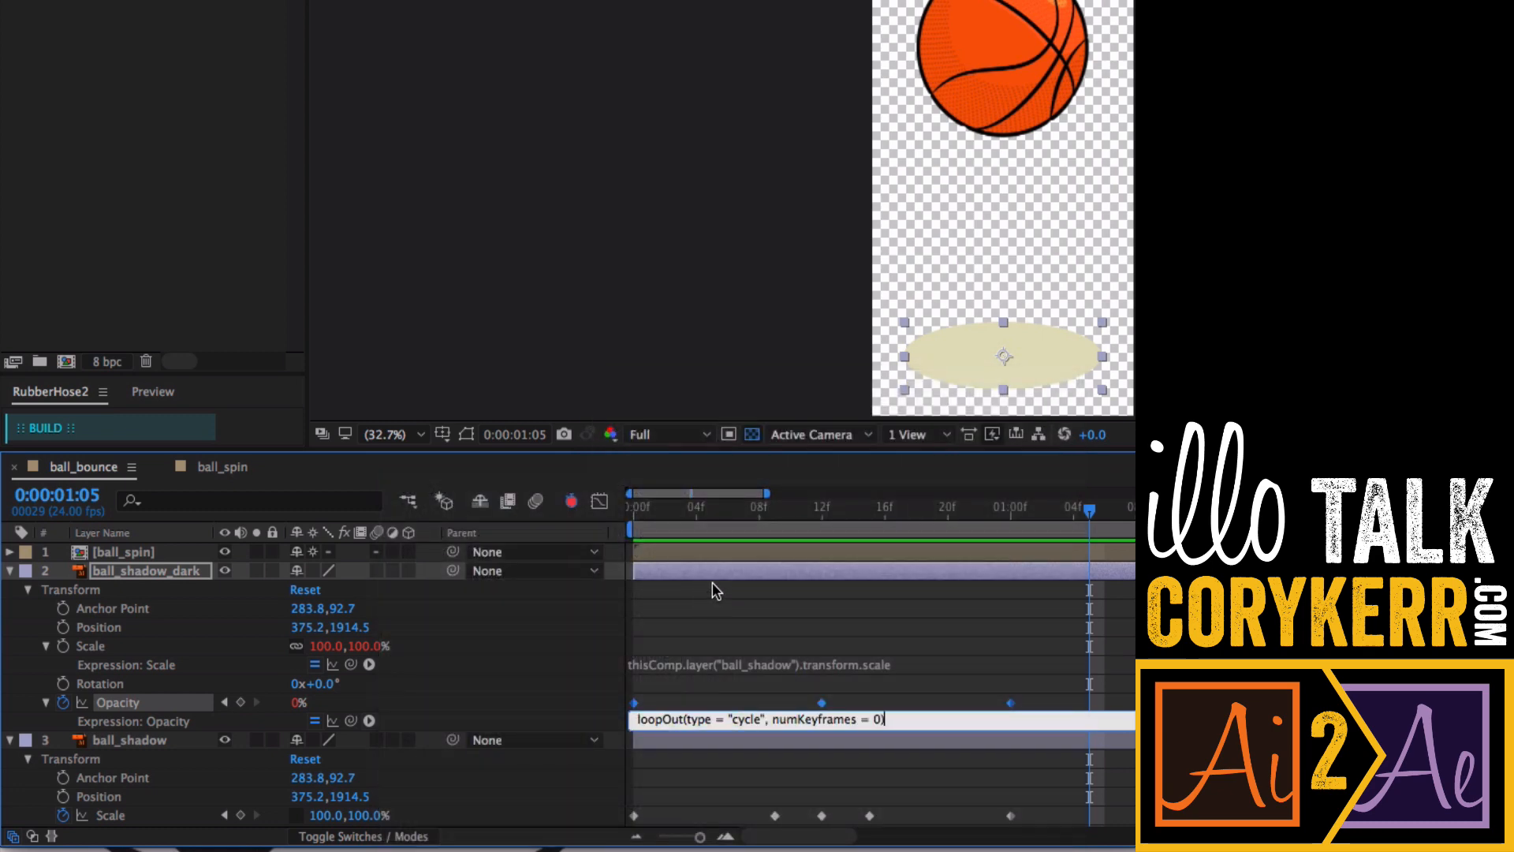
left_click(887, 702)
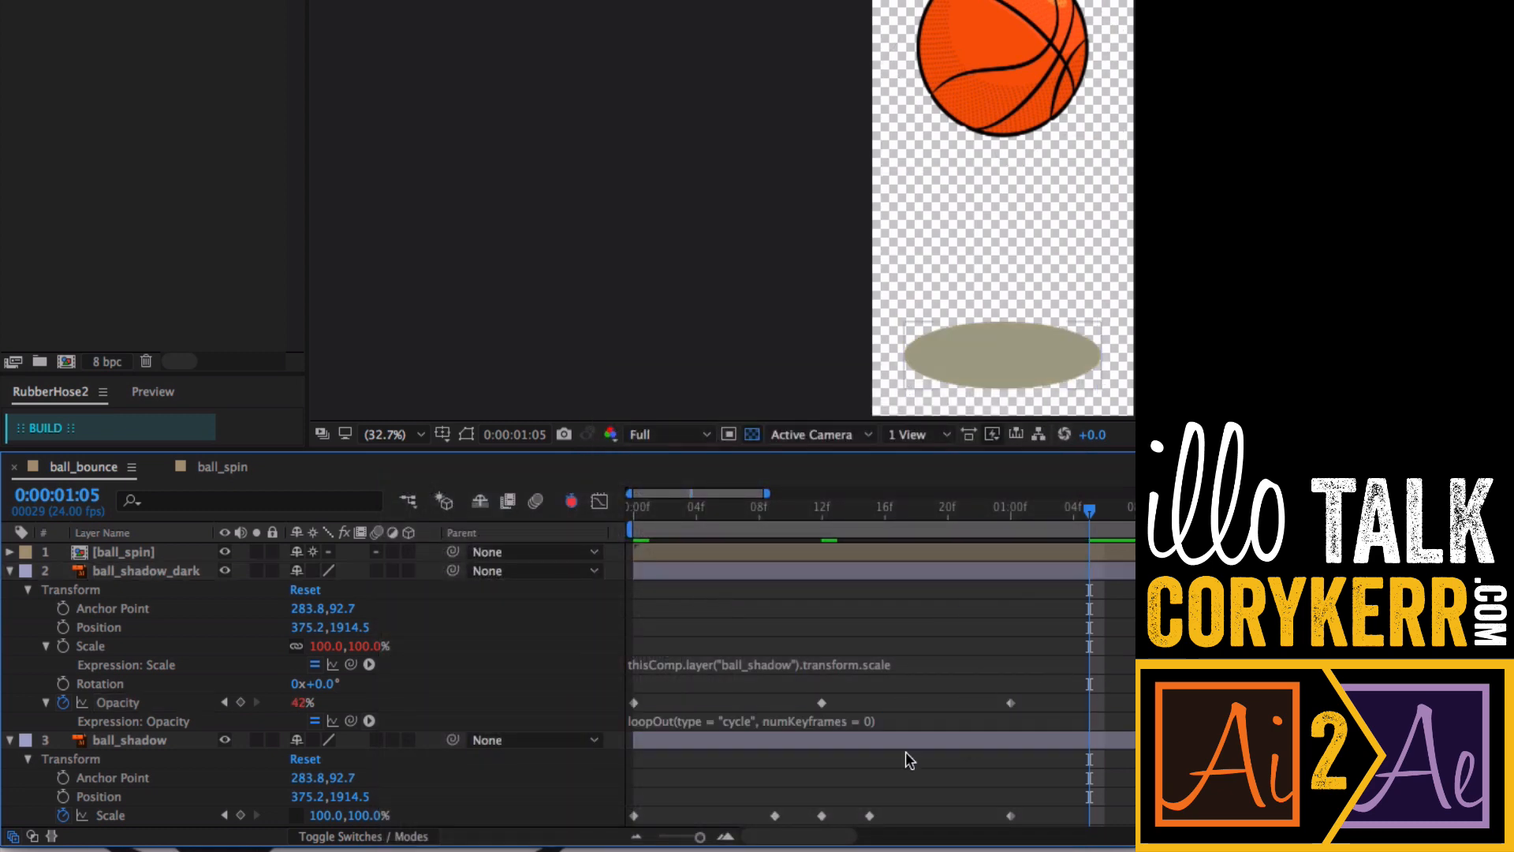
- Add a loopOut(type = "cycle") expression to ball_shadow's Scale
left_click(63, 815, "alt")
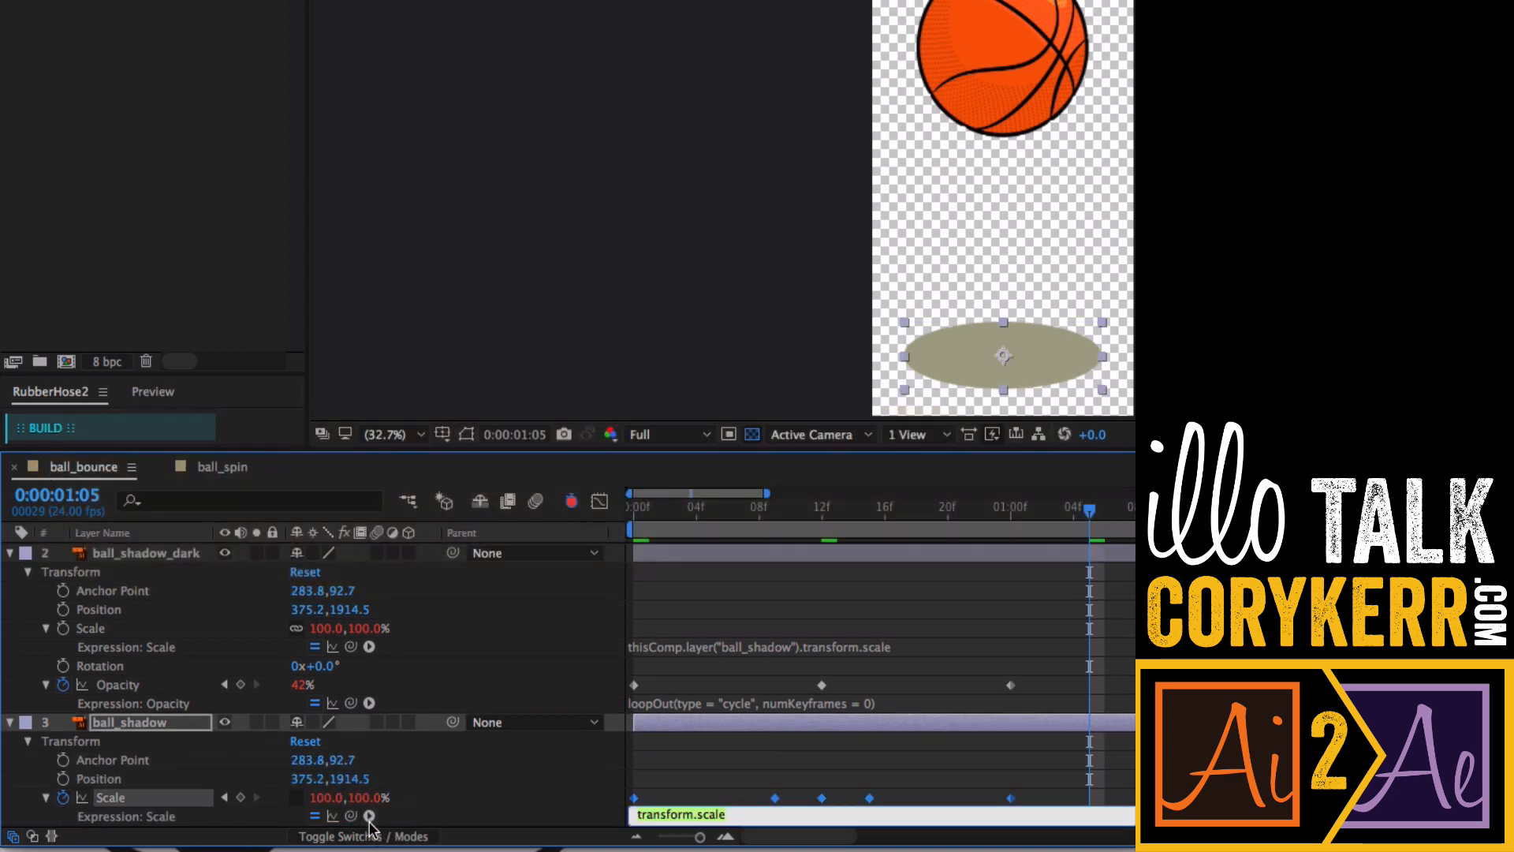
left_click(369, 816)
mouse_move(476, 783)
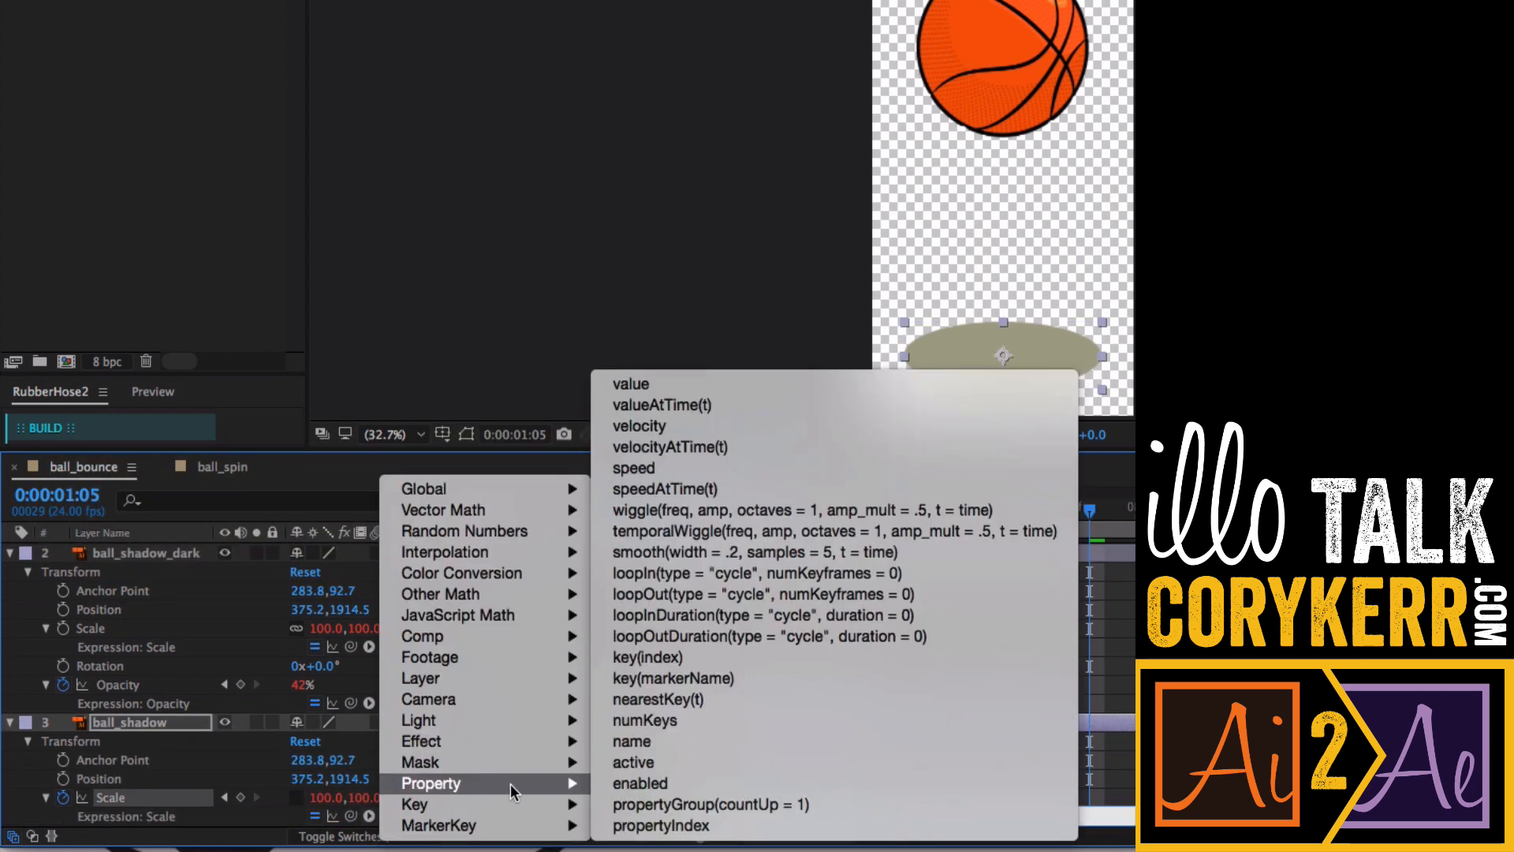
left_click(723, 593)
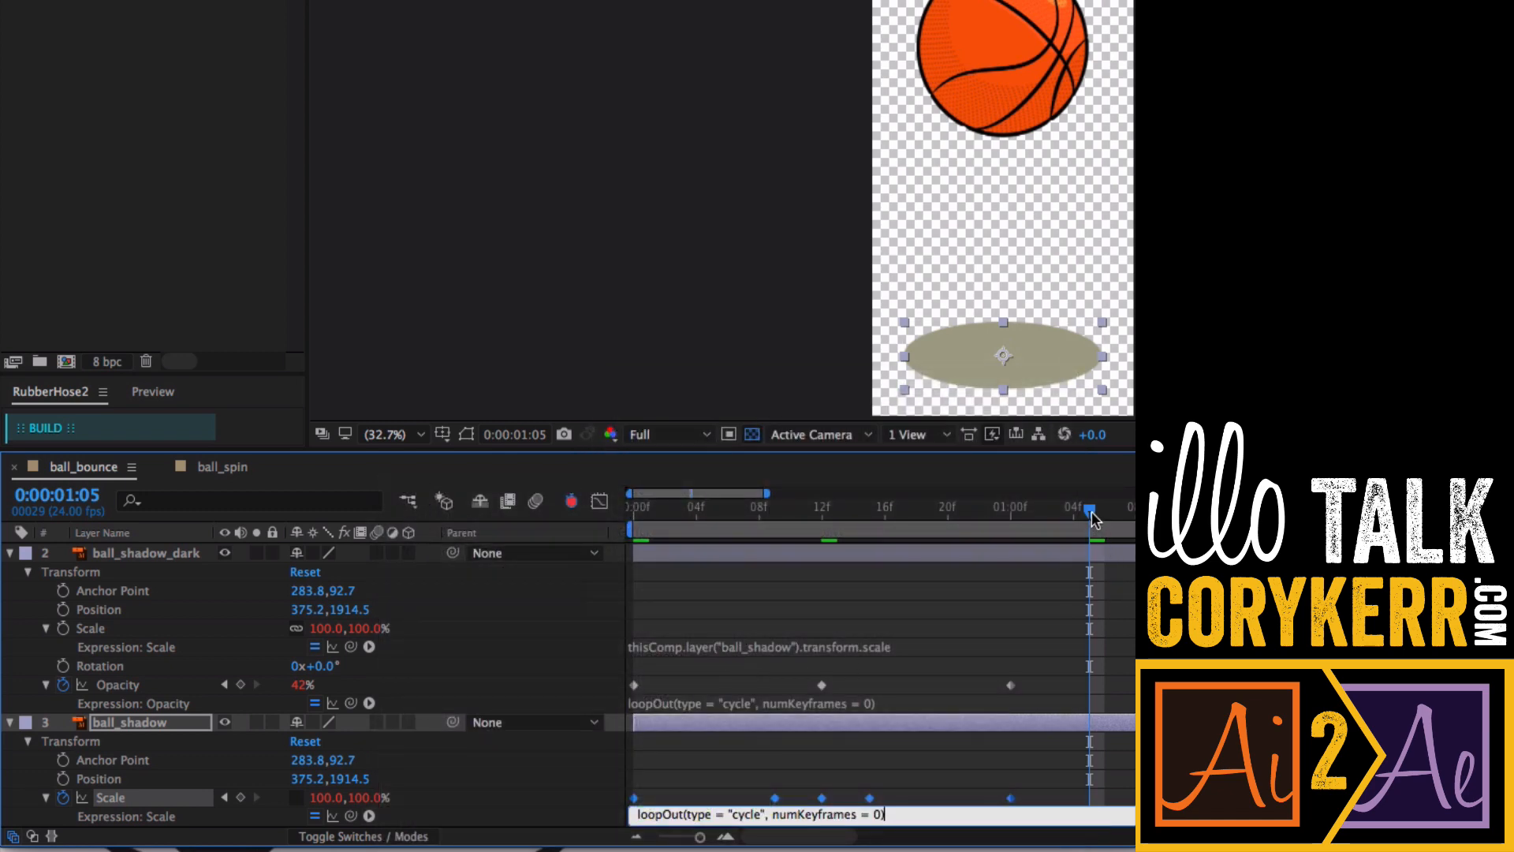
- Play back ball_bounce from the start to preview the looping shadows and bounce
left_click_drag(1092, 514, 623, 543)
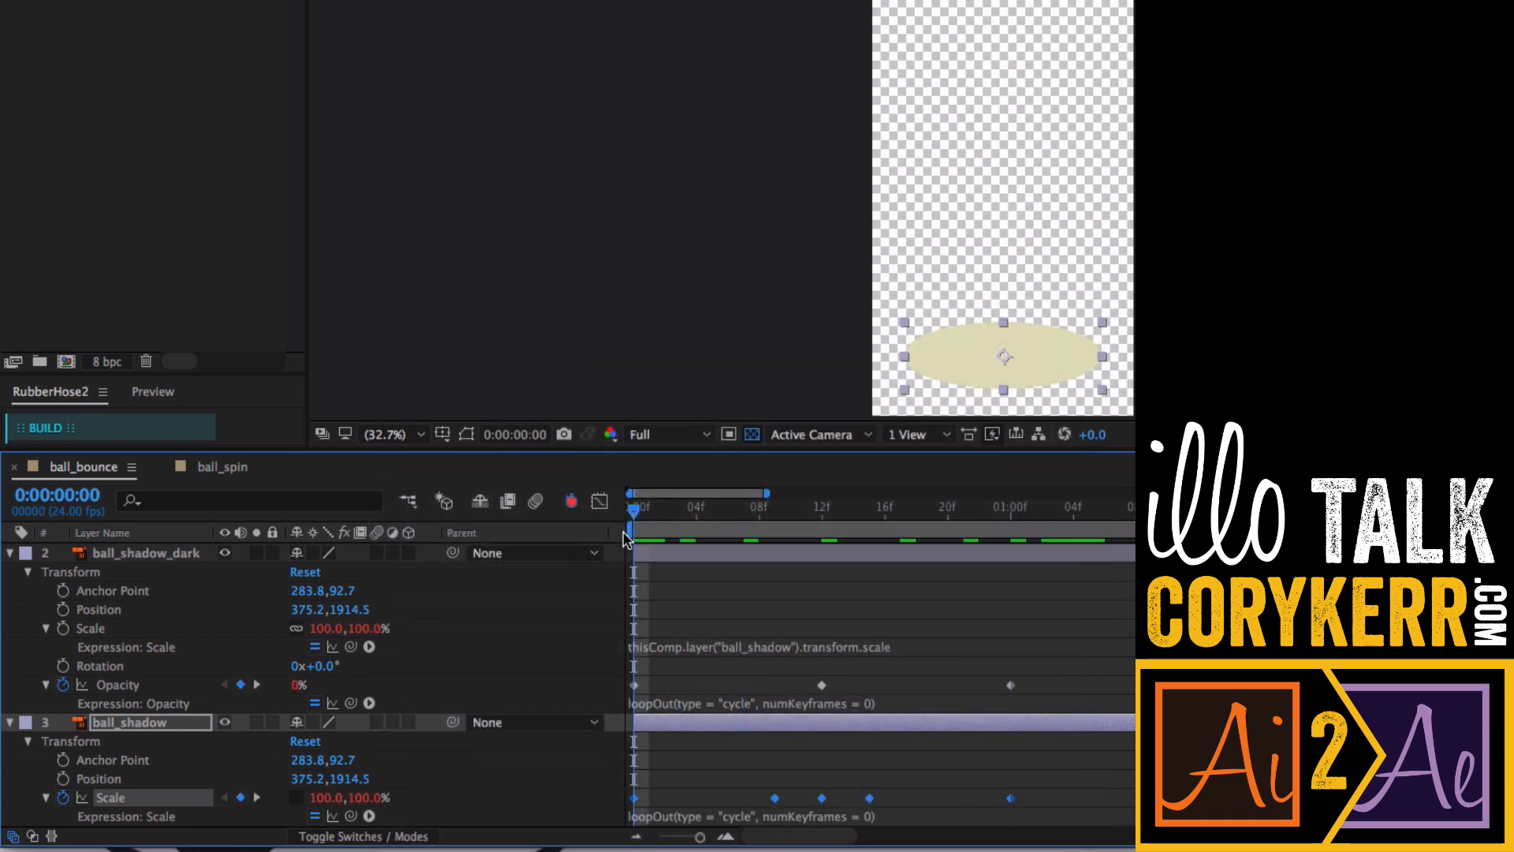
key("space")
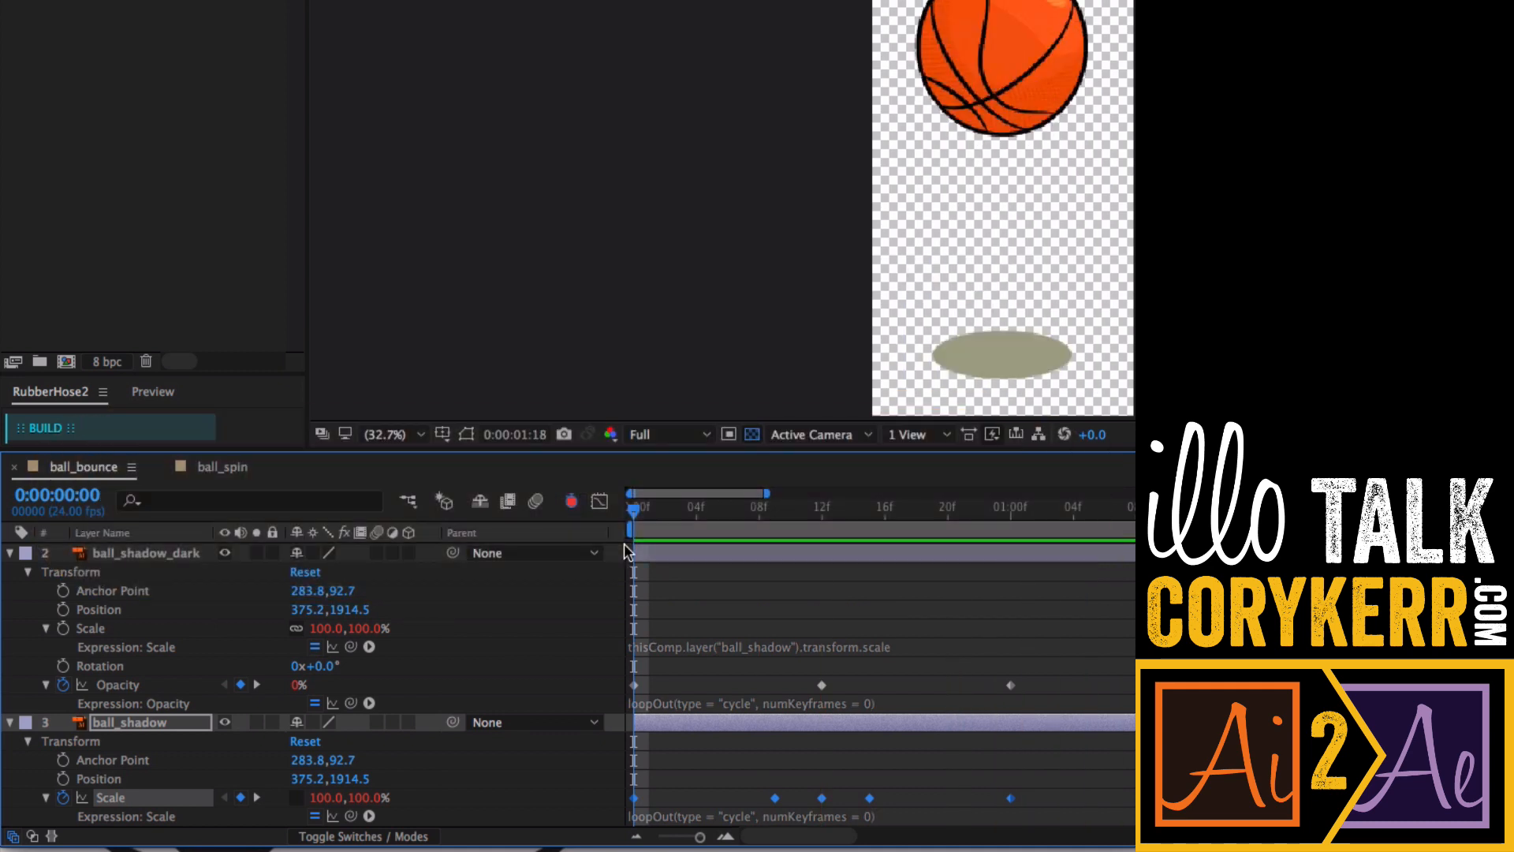
key("space")
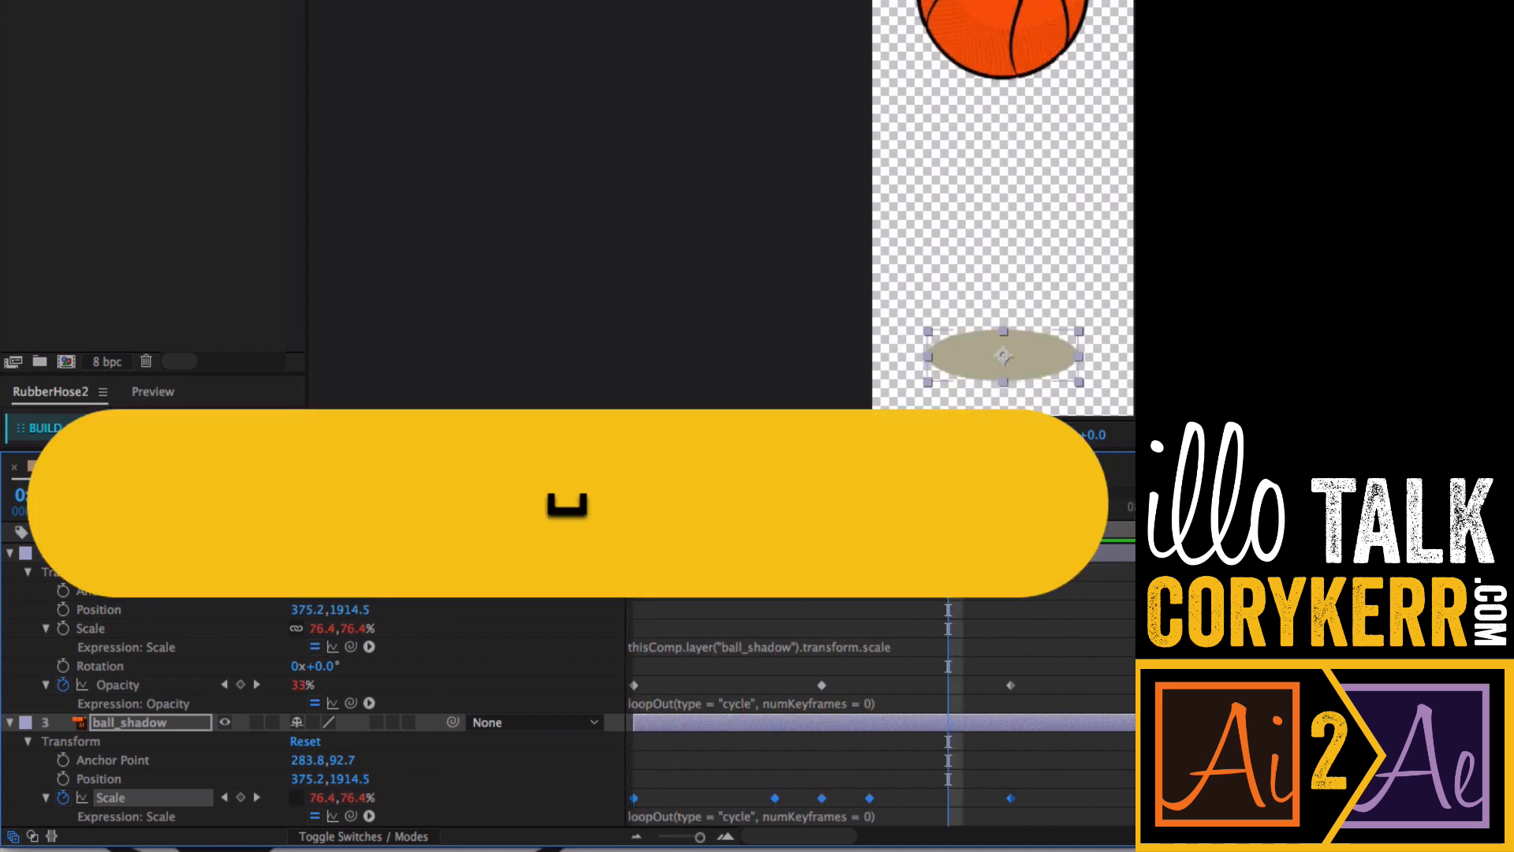
key("minus")
key("minus")
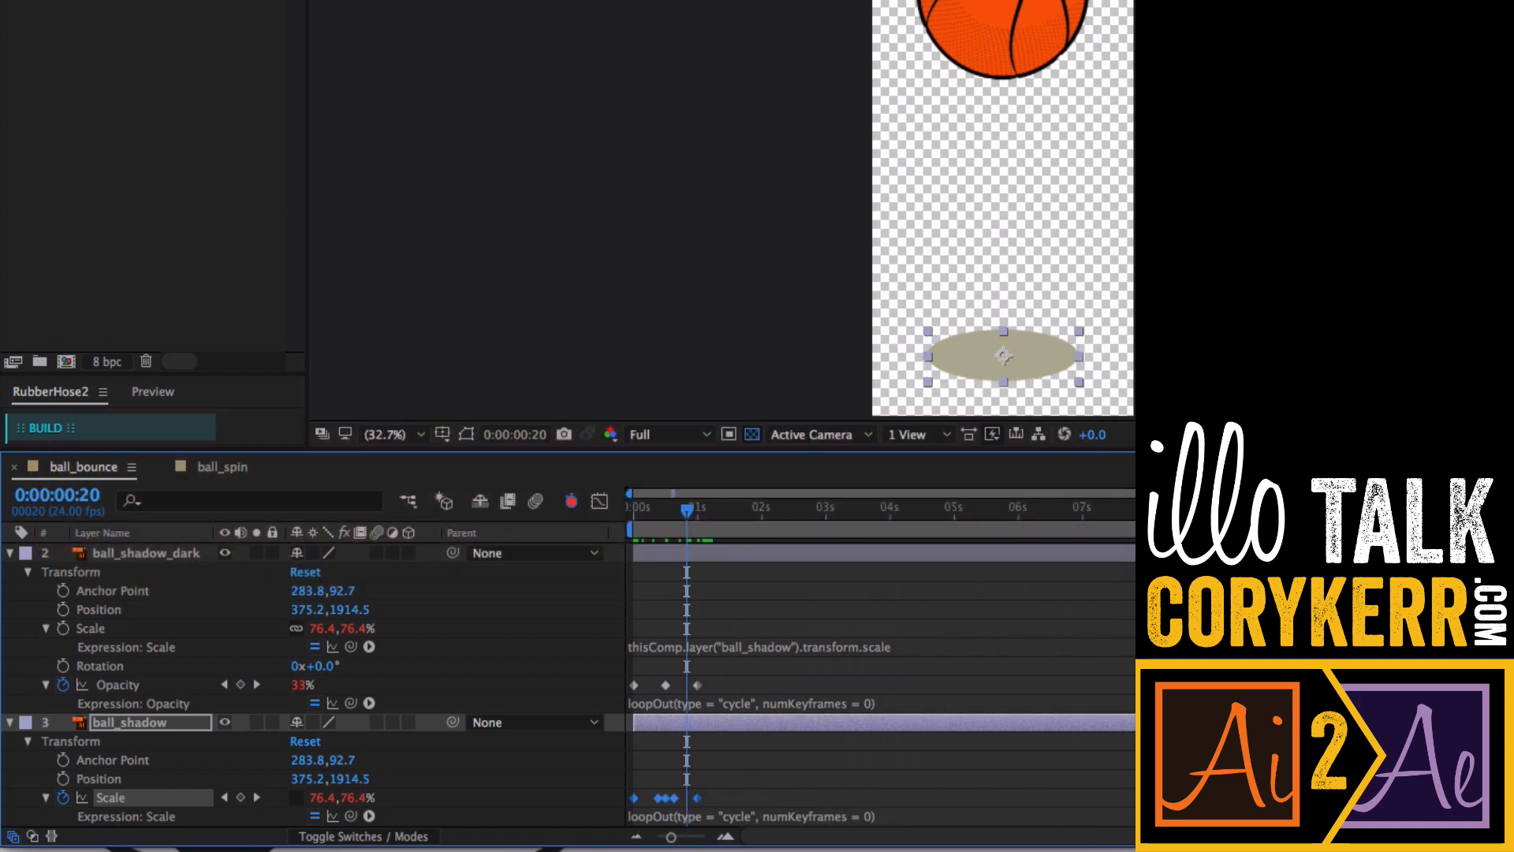
left_click_drag(687, 524, 623, 510)
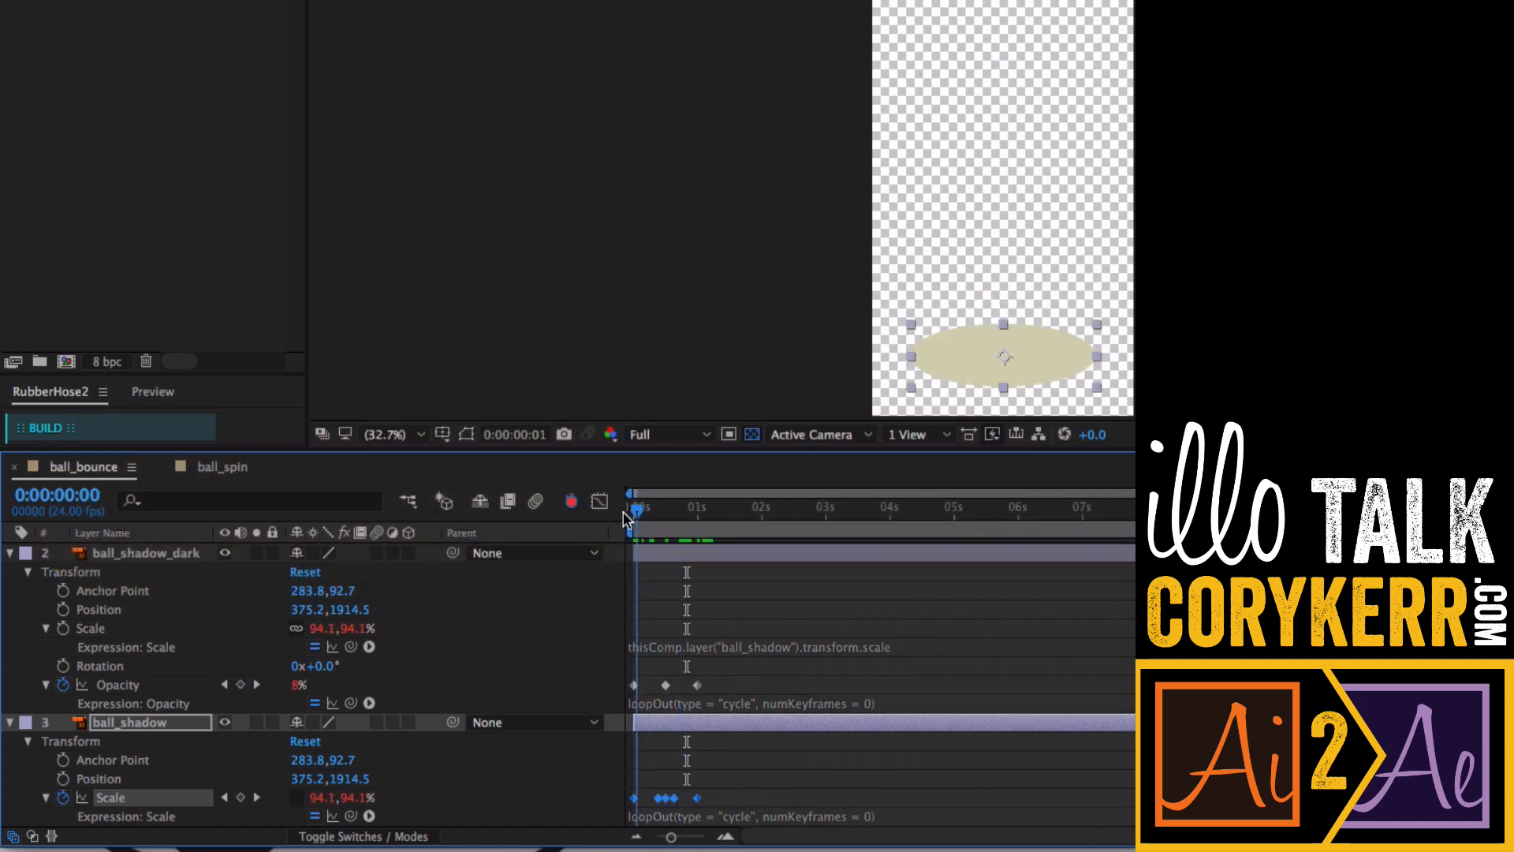
key("space")
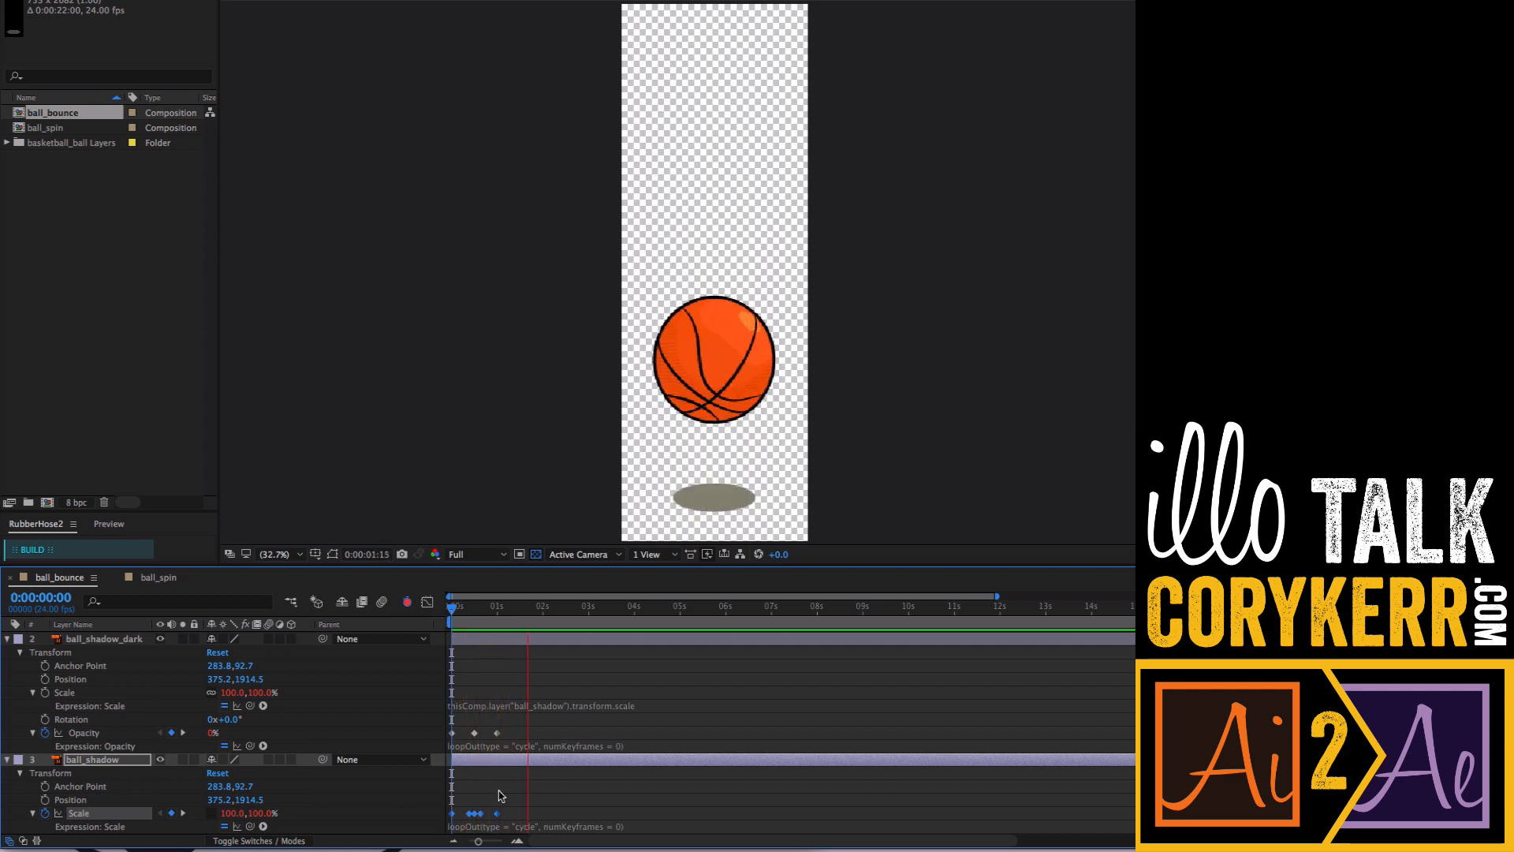
key("space")
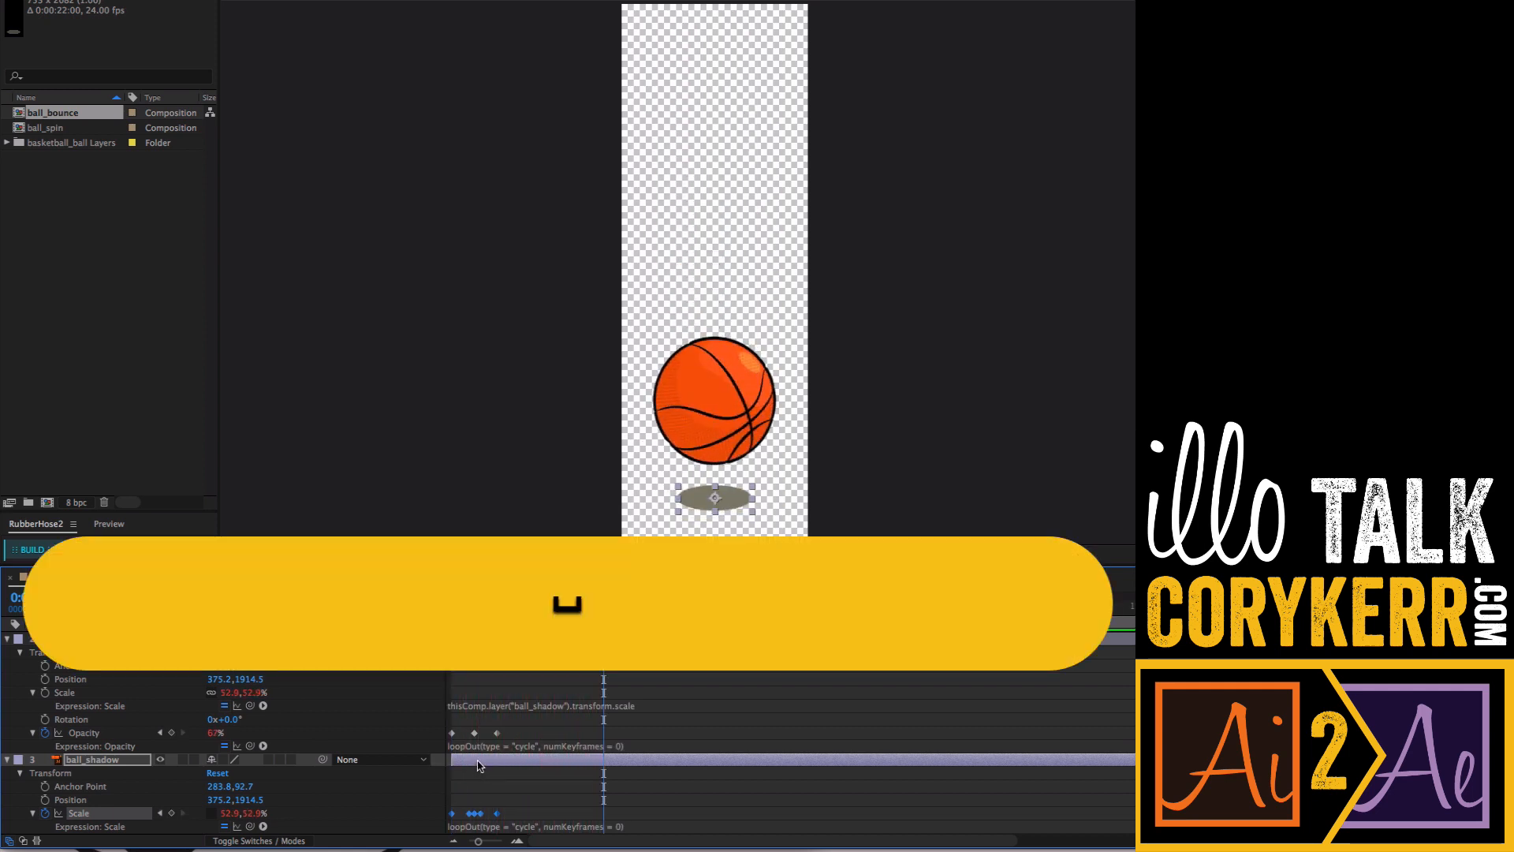
left_click_drag(561, 611, 427, 609)
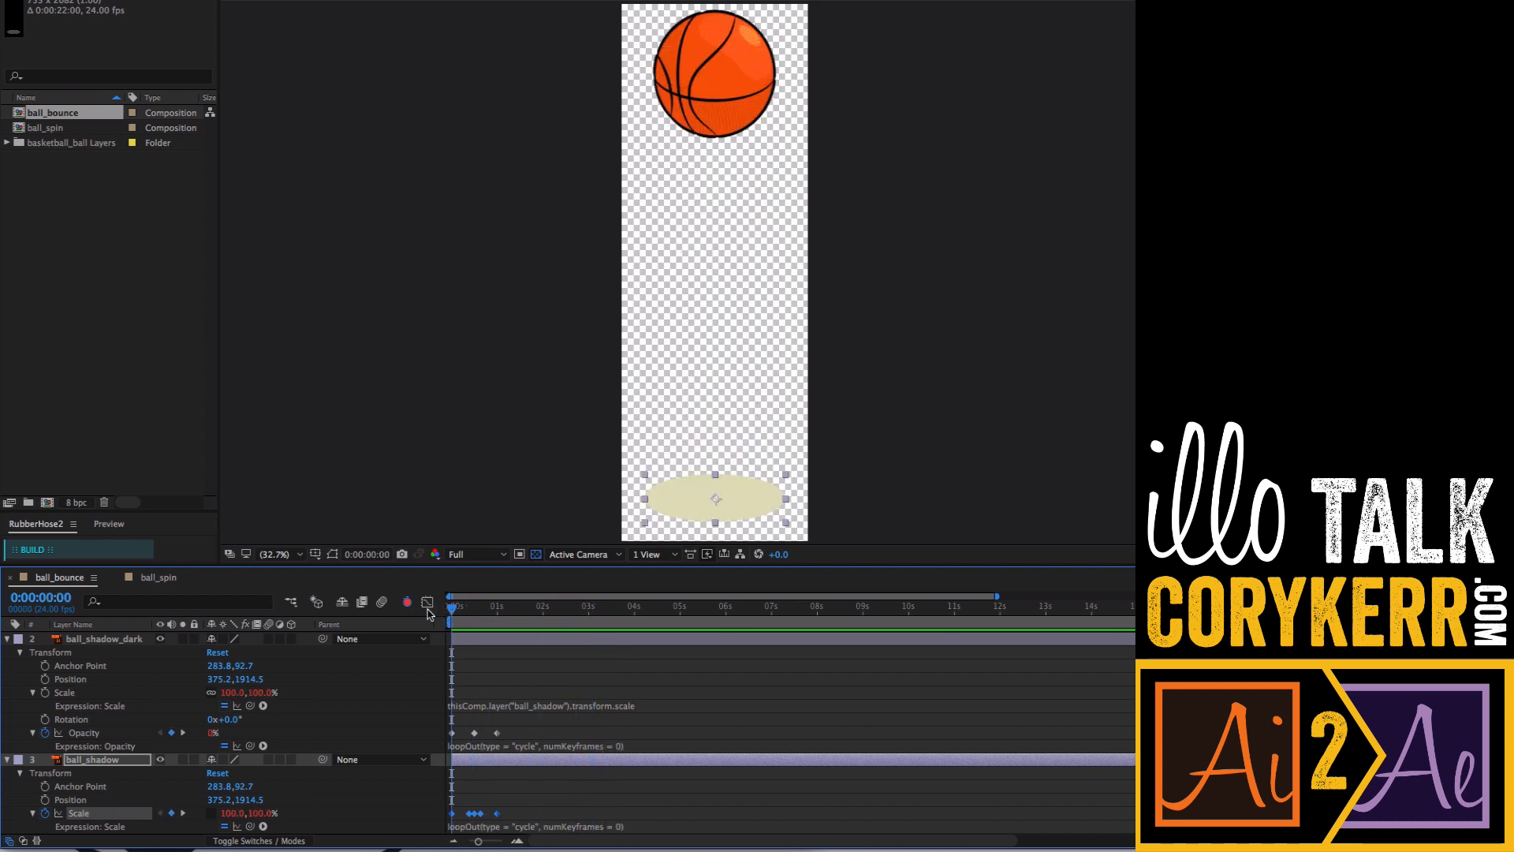
- Open the ball_spin composition and set the viewer magnification to Fit up to 100%
left_click(162, 581)
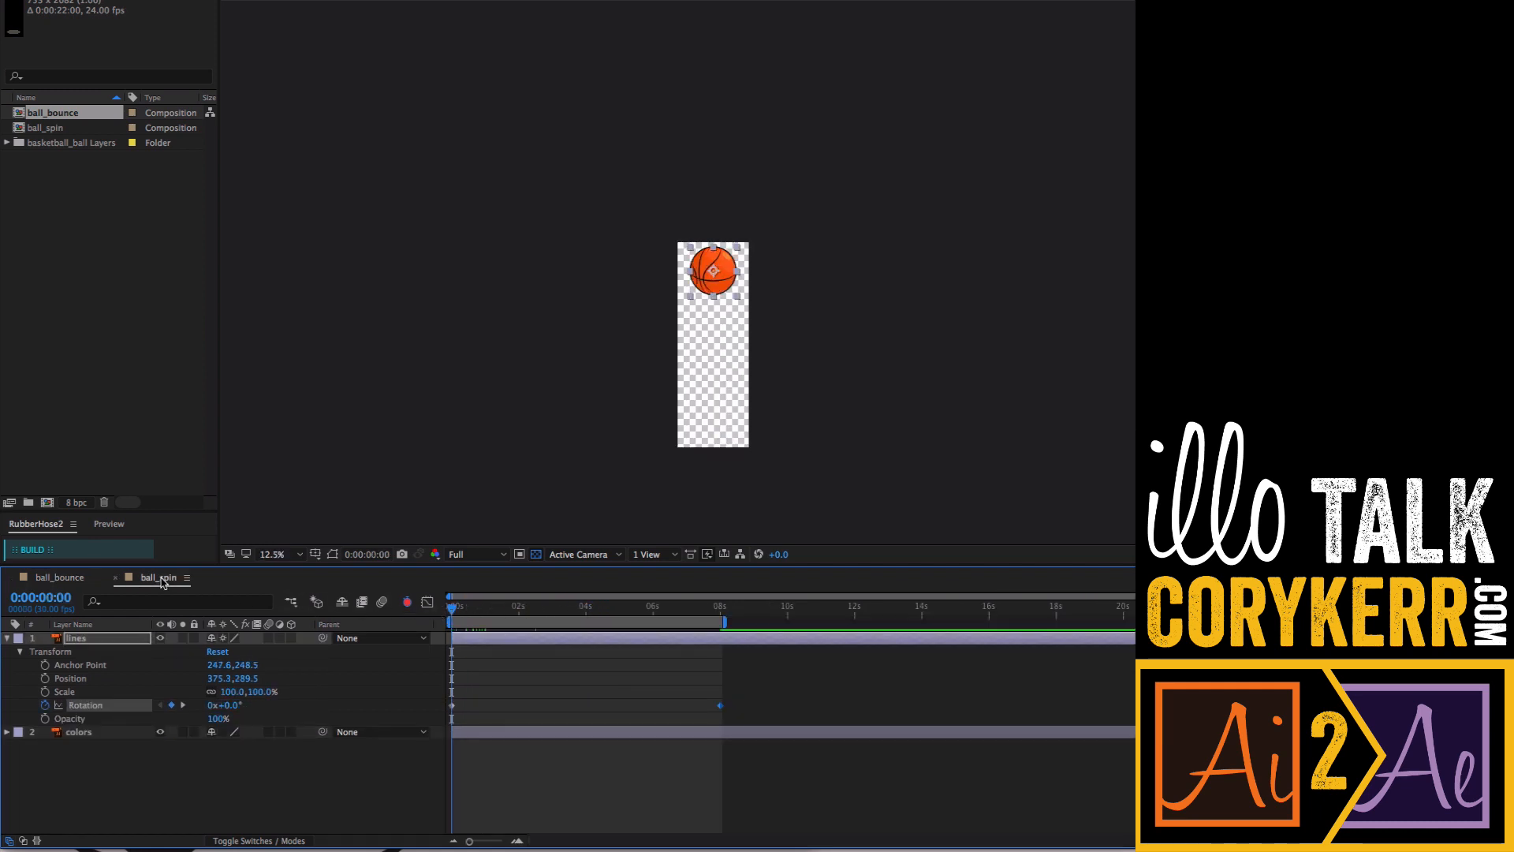
left_click(297, 558)
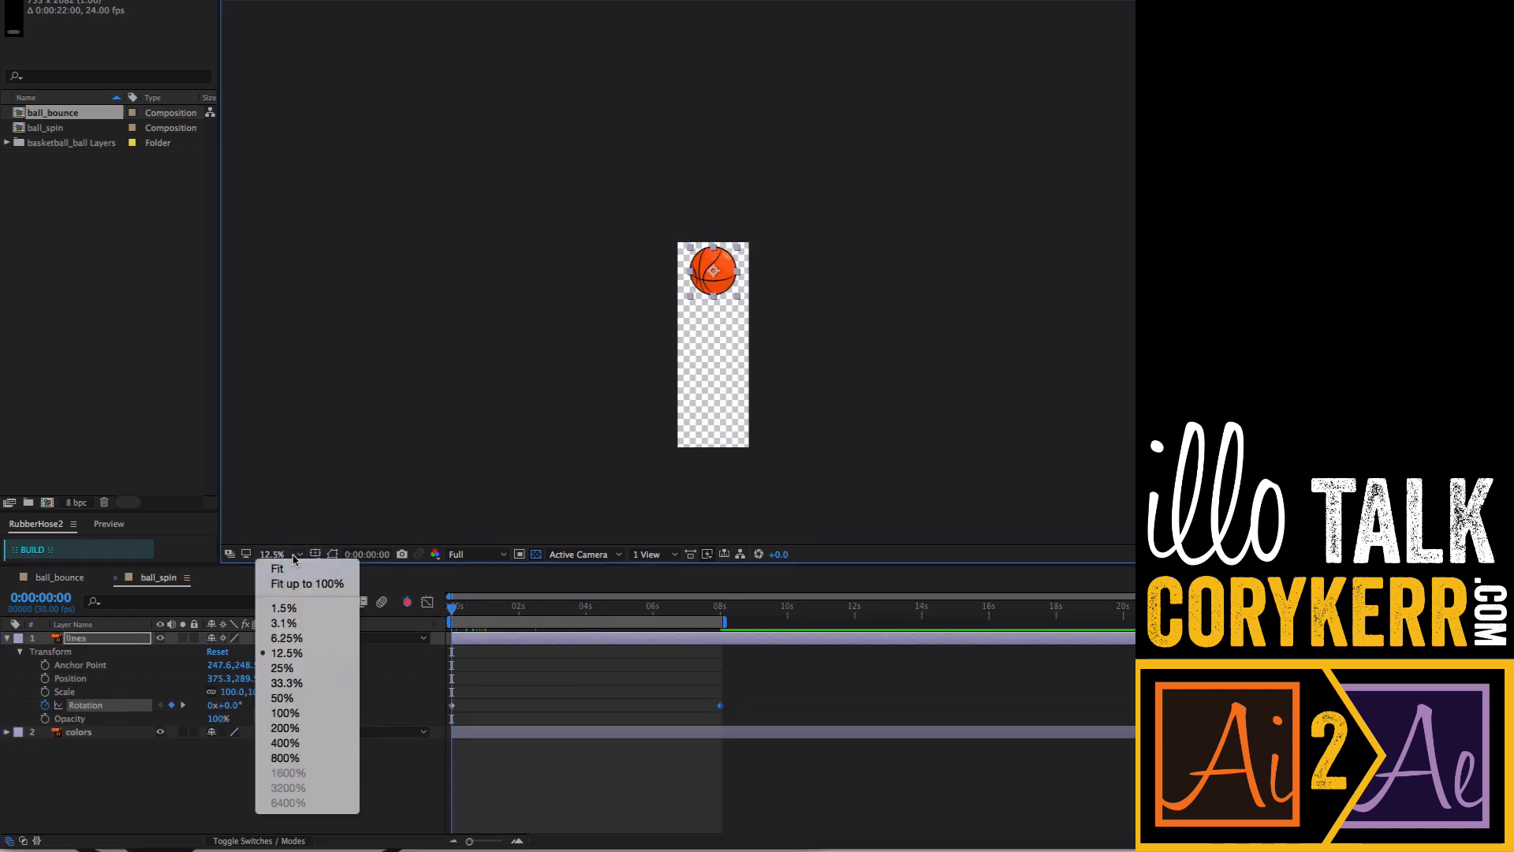
left_click(292, 582)
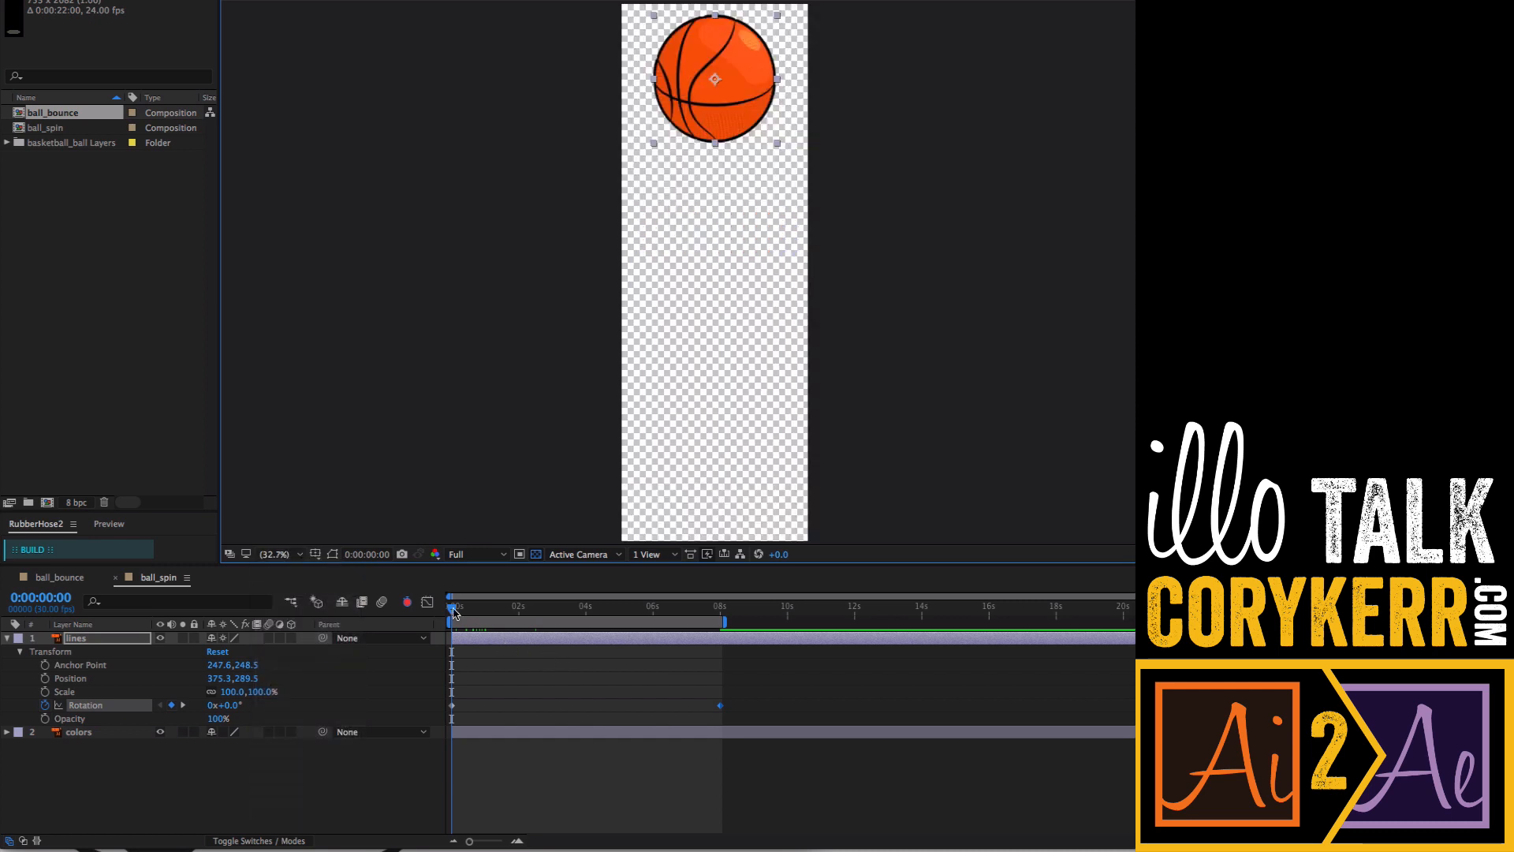
- Add a loopOut(type = "cycle") expression to the lines layer's Rotation in ball_spin
mouse_move(458, 611)
left_mouse_down()
mouse_move(679, 615)
mouse_move(430, 615)
left_mouse_up()
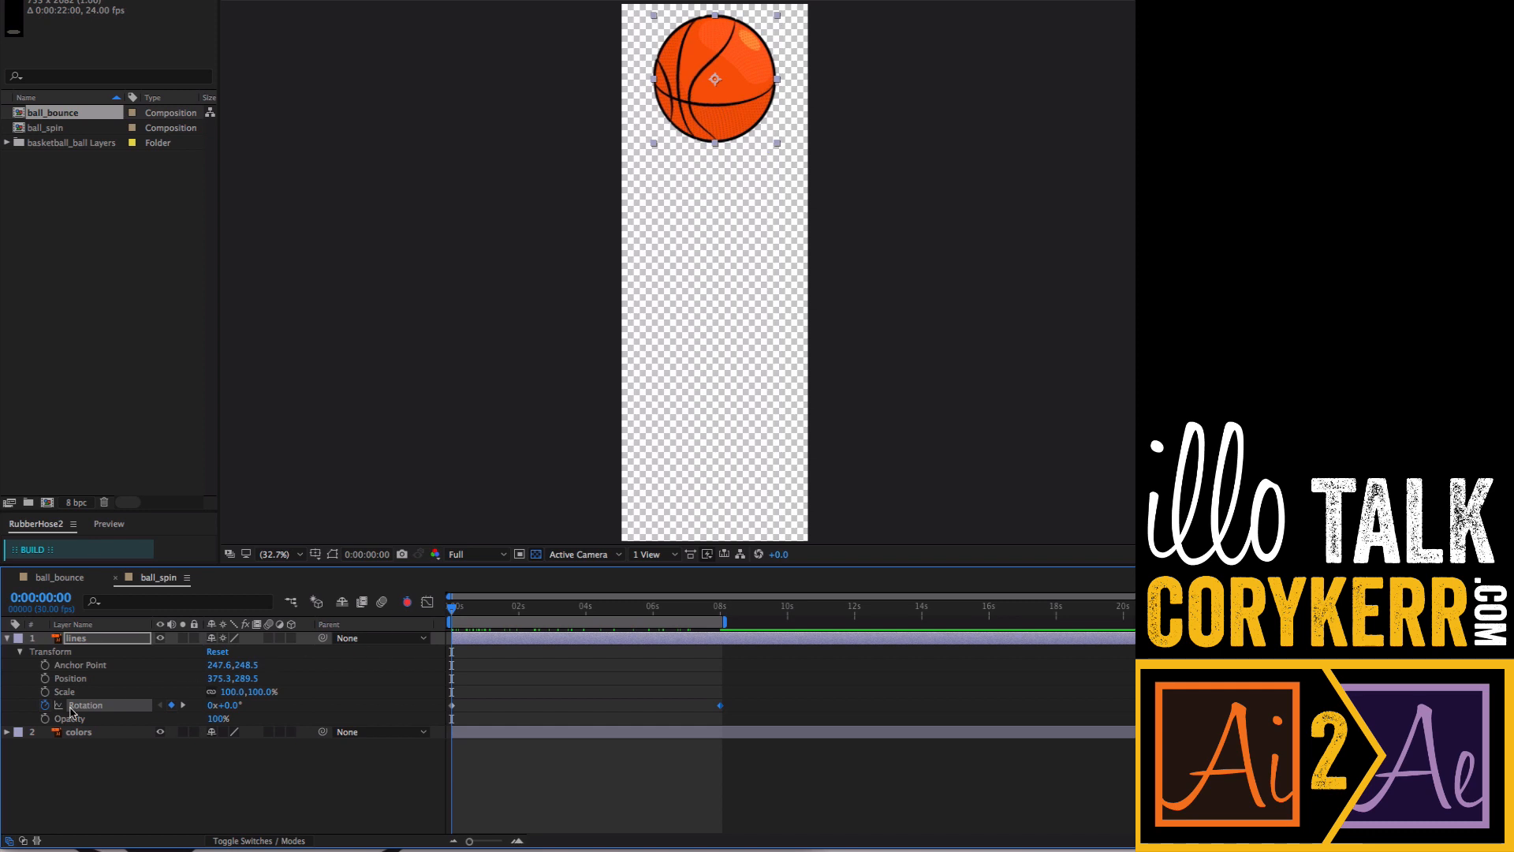
left_click(45, 706, "alt")
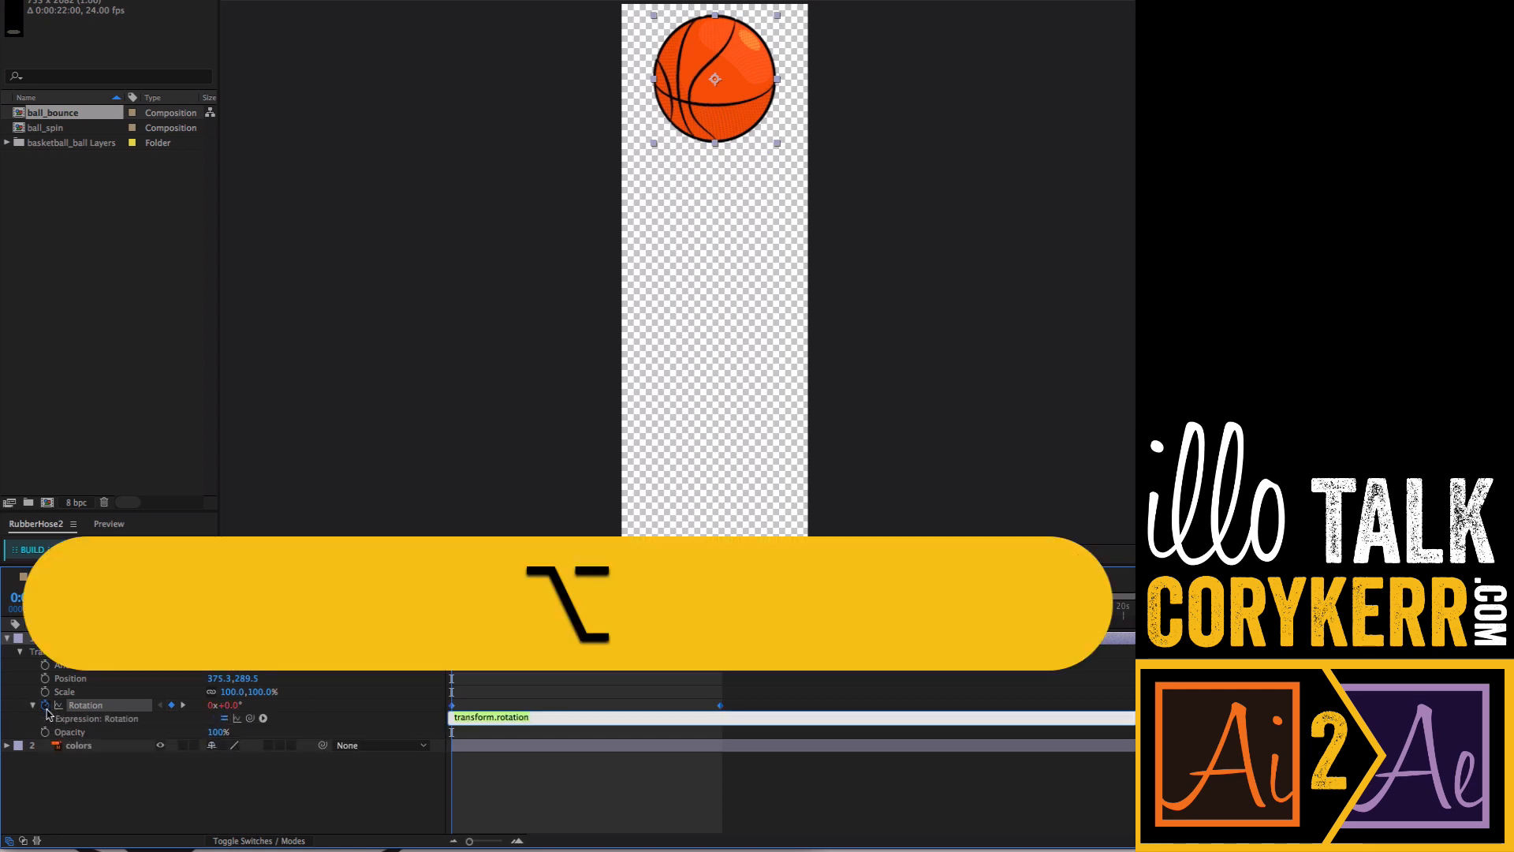
left_click(264, 718)
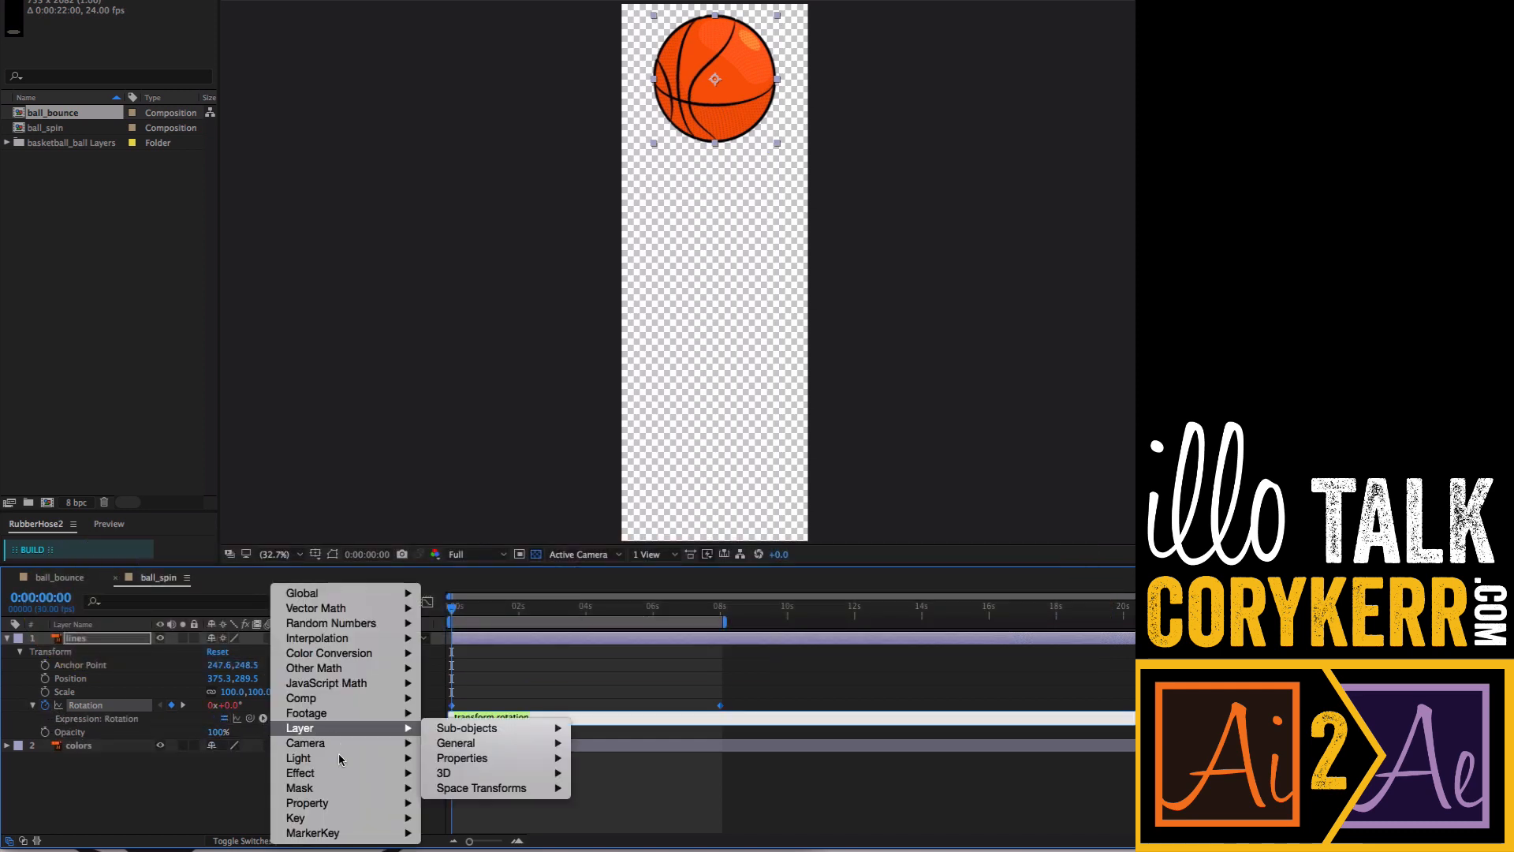
mouse_move(336, 807)
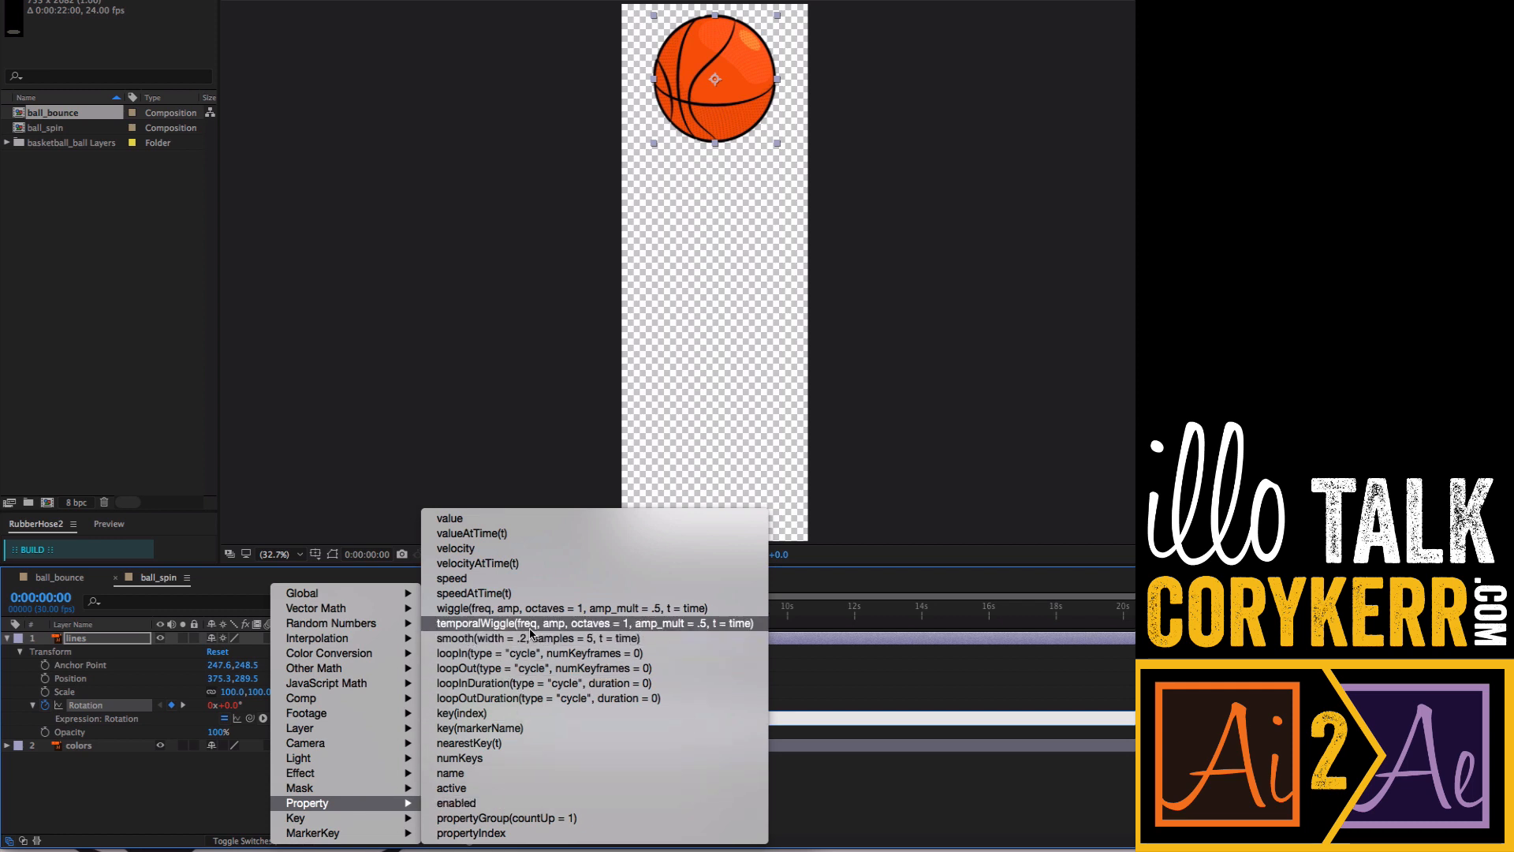
left_click(528, 668)
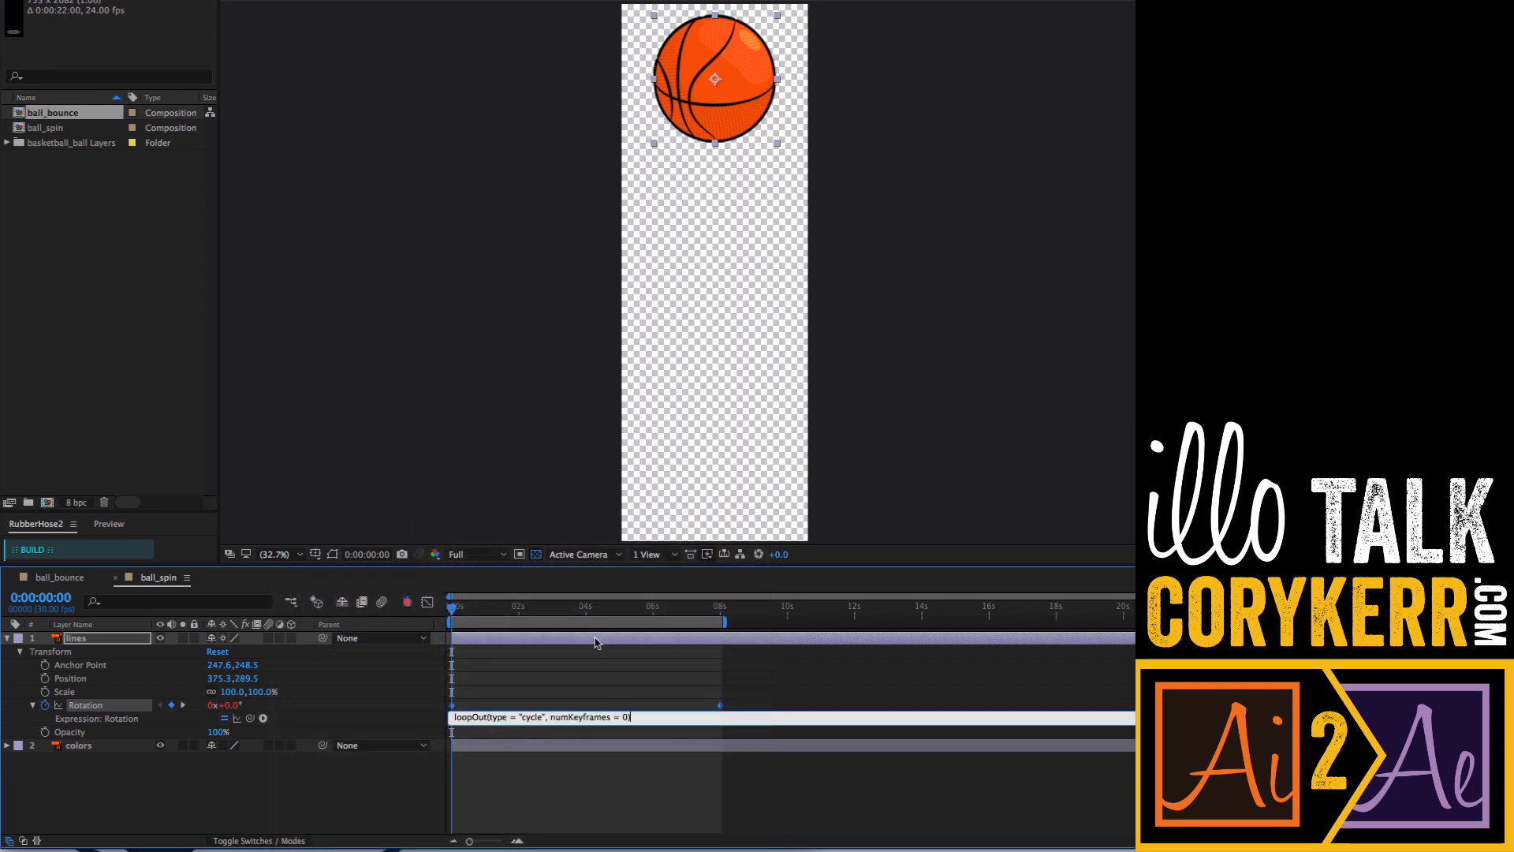
- Confirm the lines Rotation expression, then return to the ball_bounce composition and collapse its layer properties
left_click(580, 706)
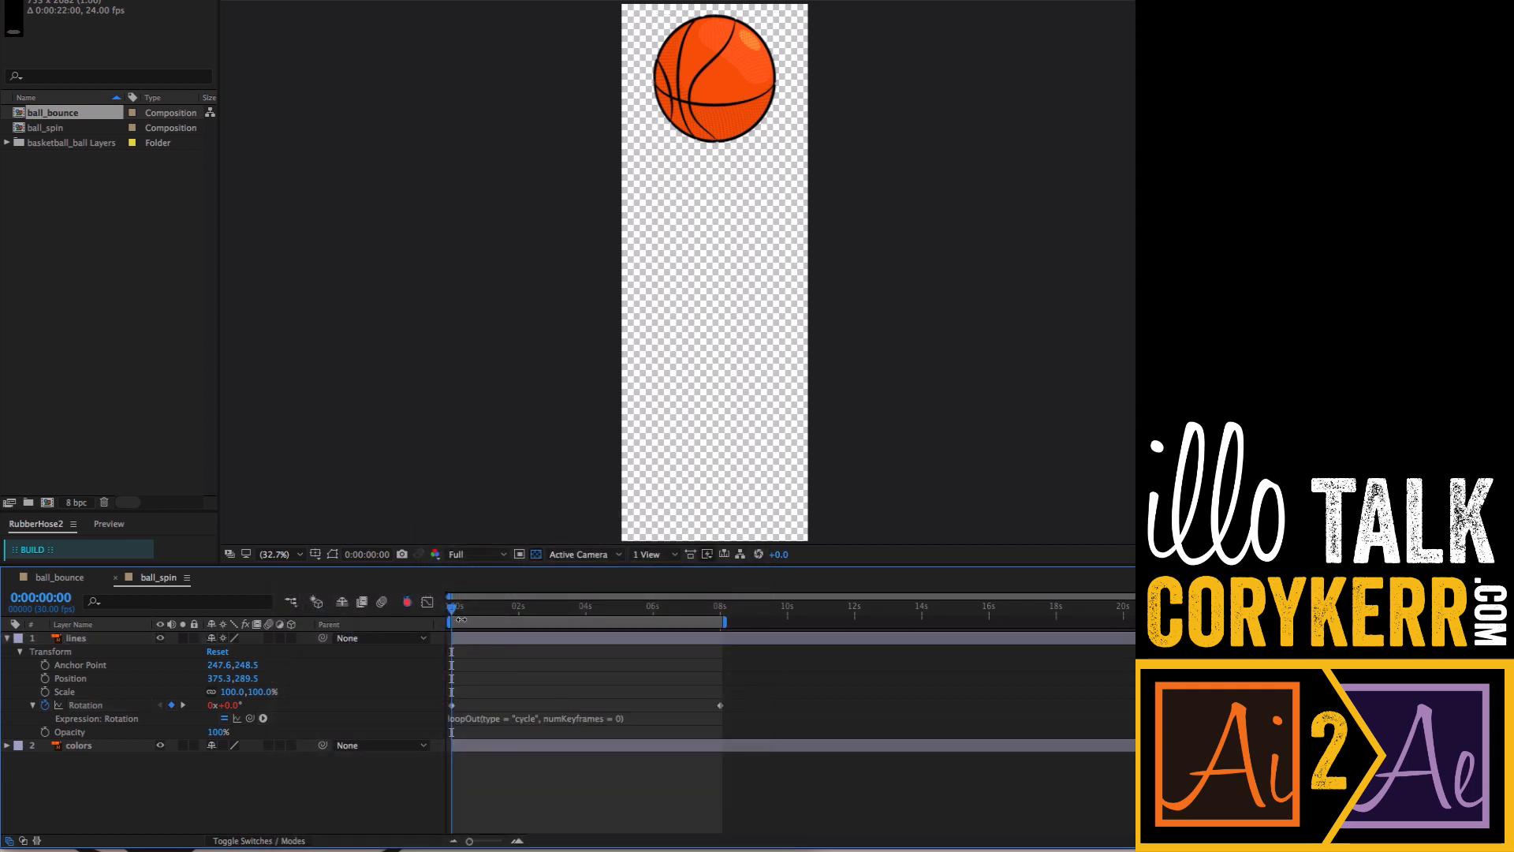
mouse_move(453, 608)
left_mouse_down()
mouse_move(662, 608)
mouse_move(451, 608)
left_mouse_up()
left_click(63, 577)
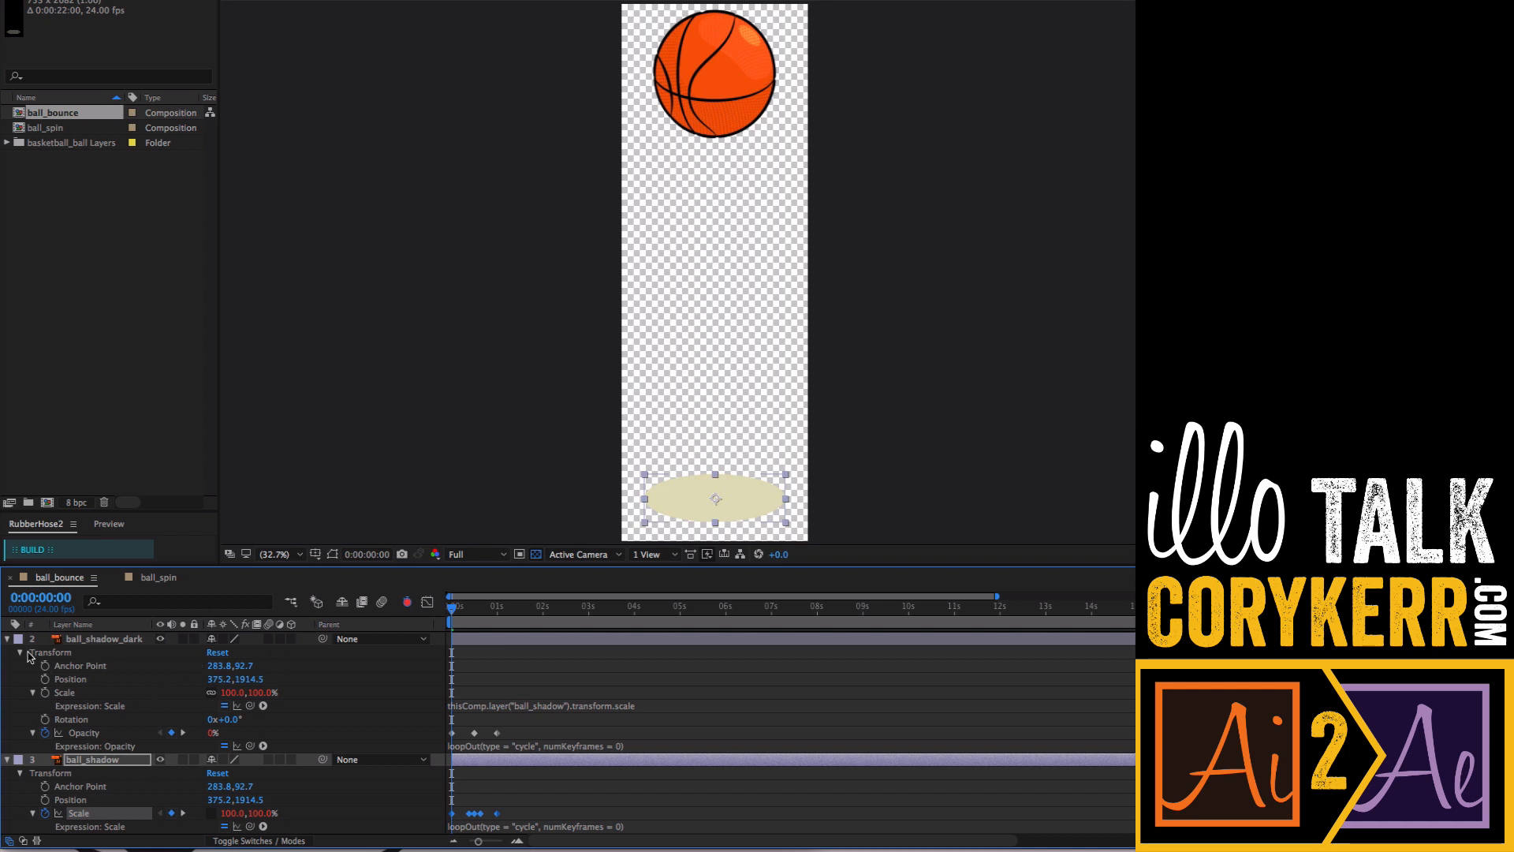
left_click(8, 639)
left_click(8, 666)
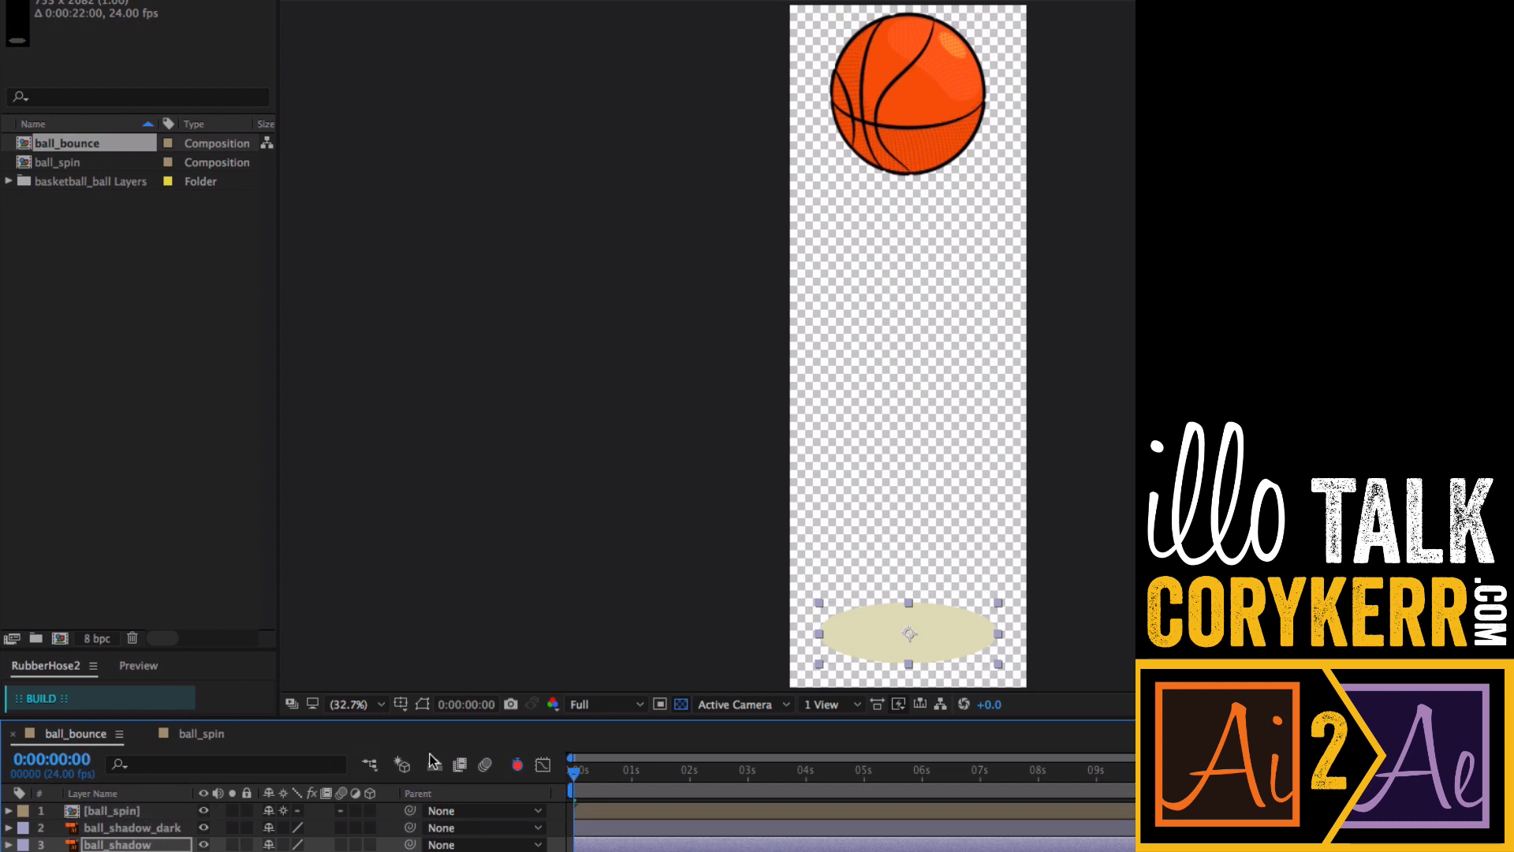
- Change ball_bounce's composition settings to a 30 fps frame rate and a white (FFFFFF) background colour
left_click_drag(573, 769, 541, 780)
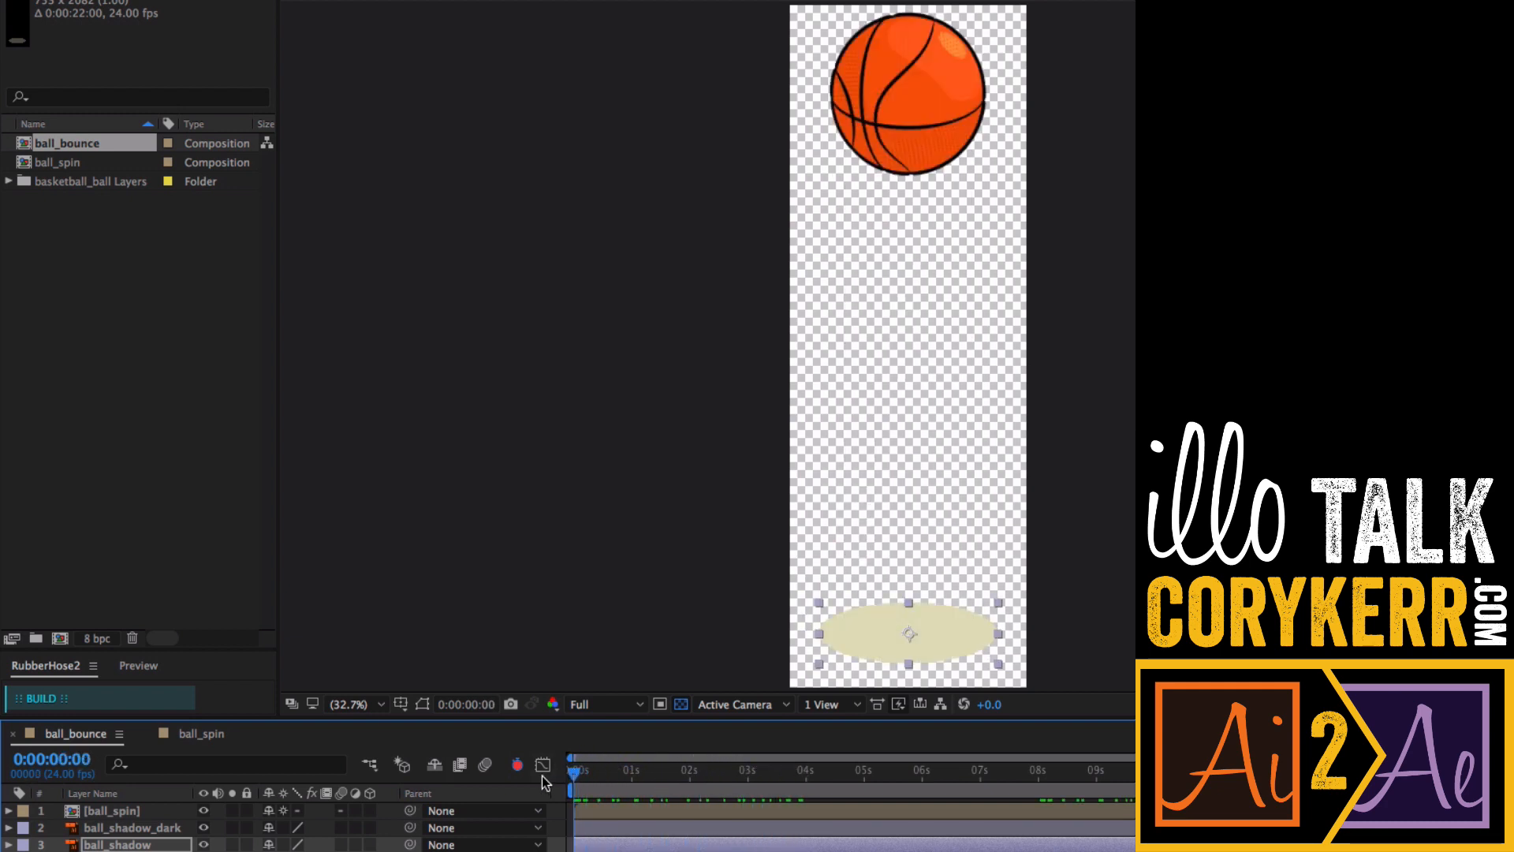
right_click(540, 553)
left_click(612, 593)
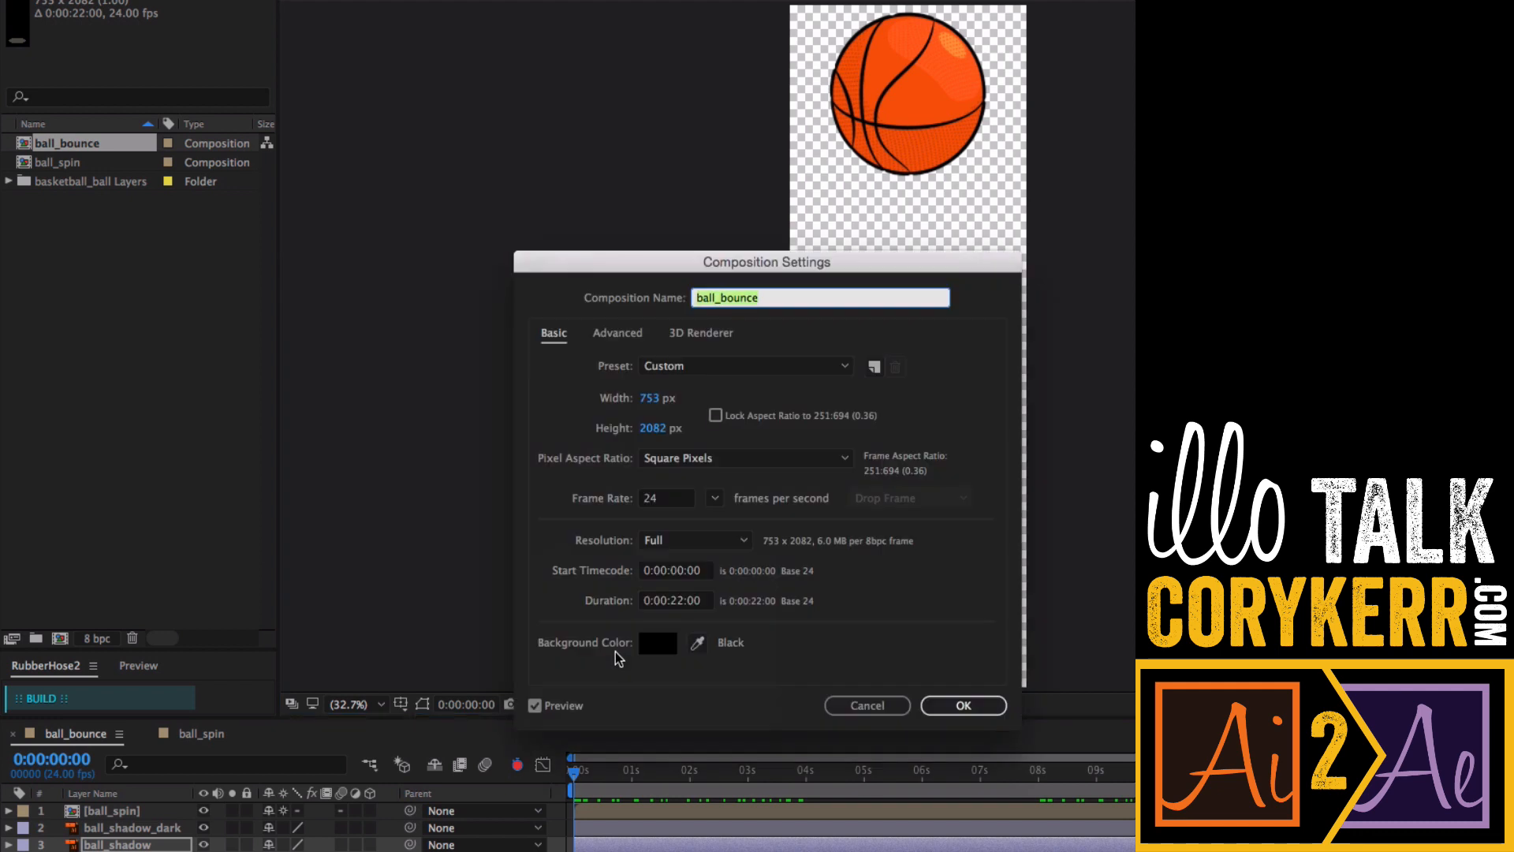
left_click(660, 499)
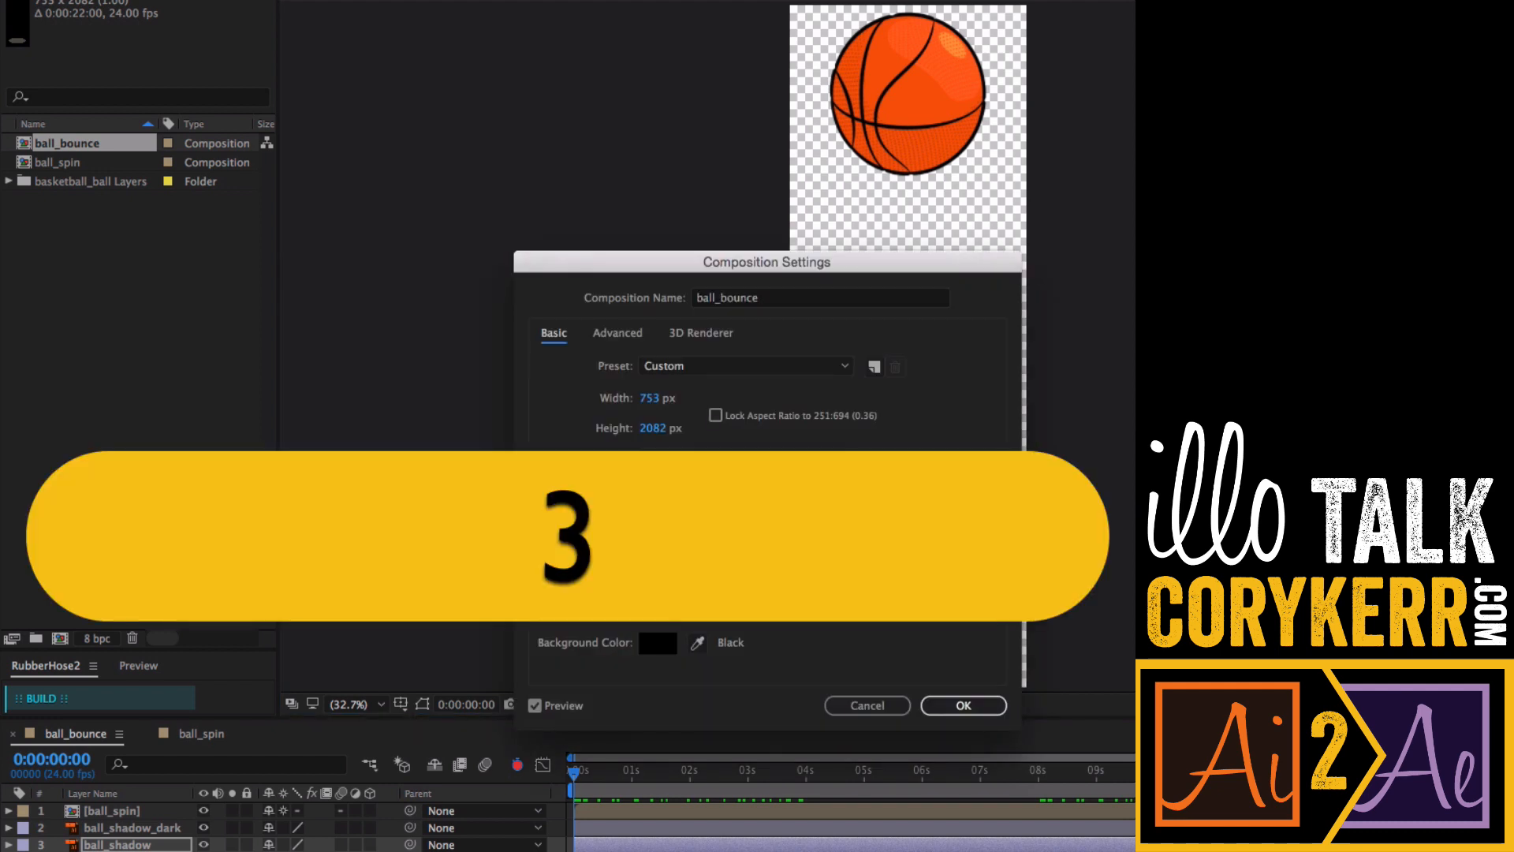
type("30")
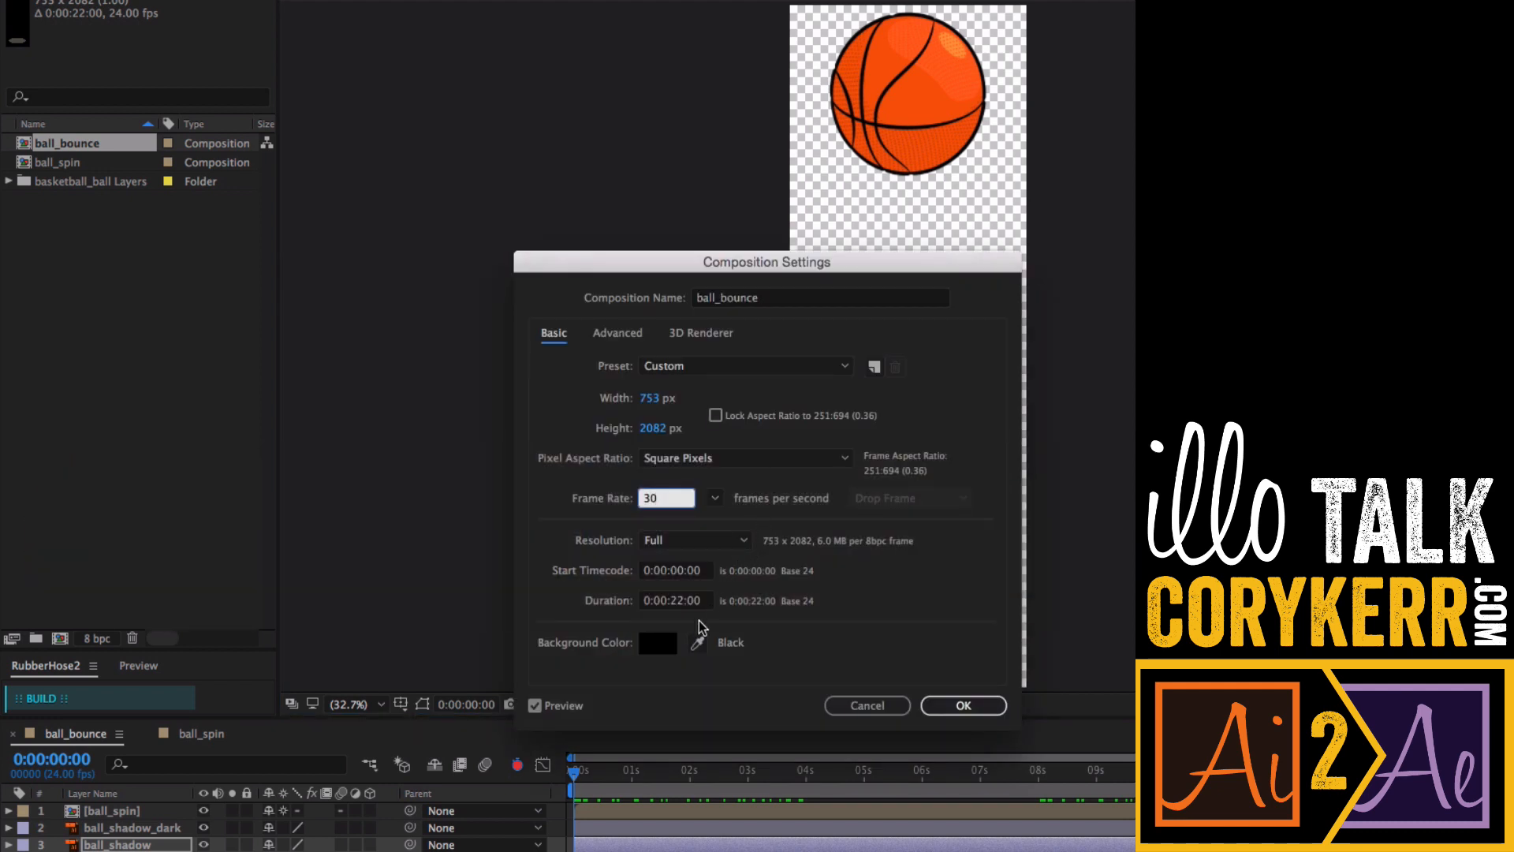
left_click(657, 643)
type("ffffff")
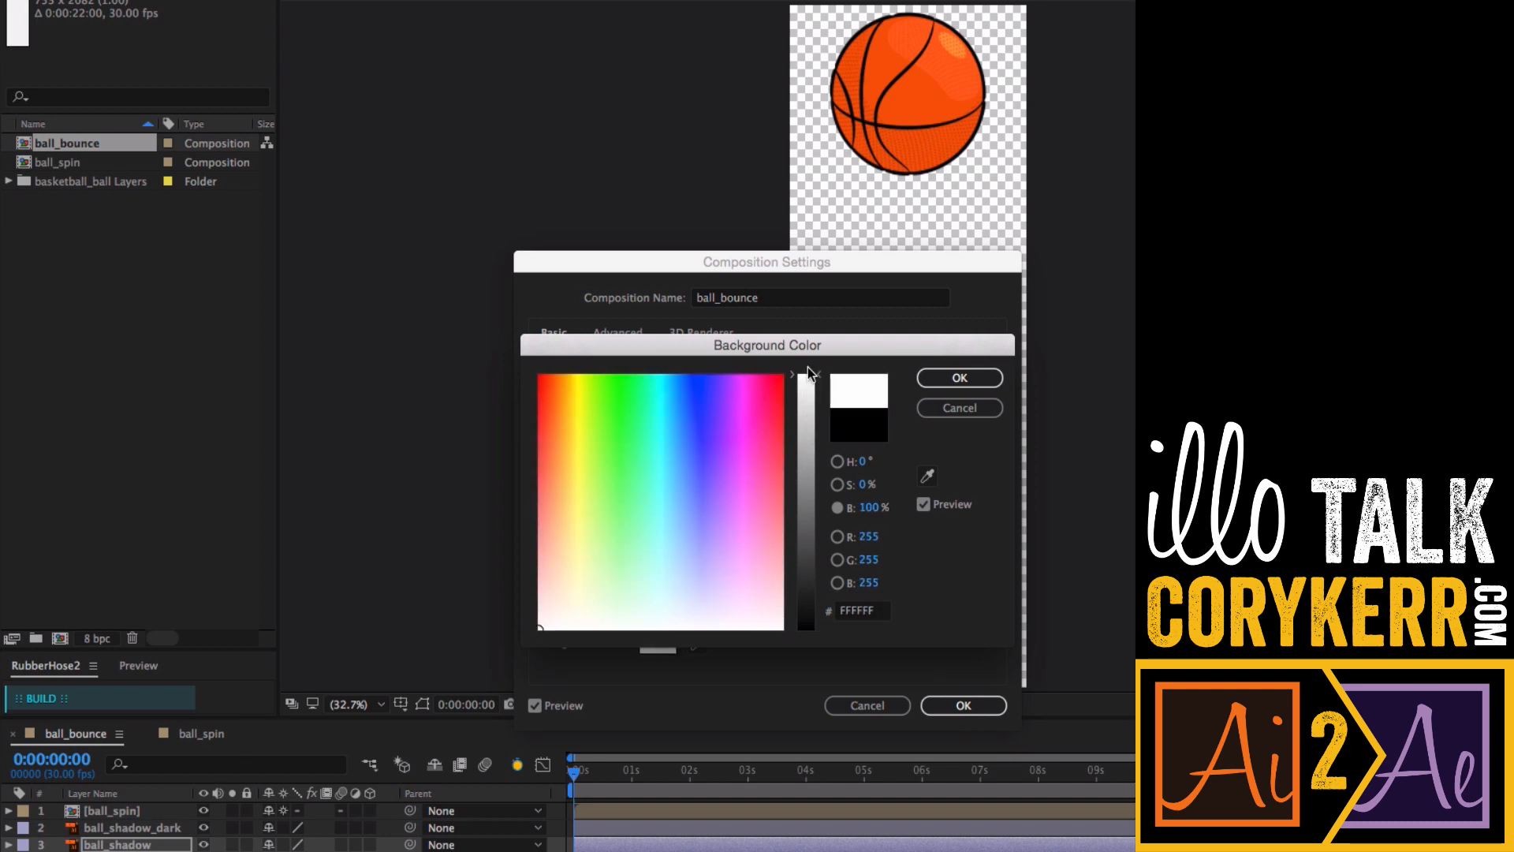
left_click(950, 376)
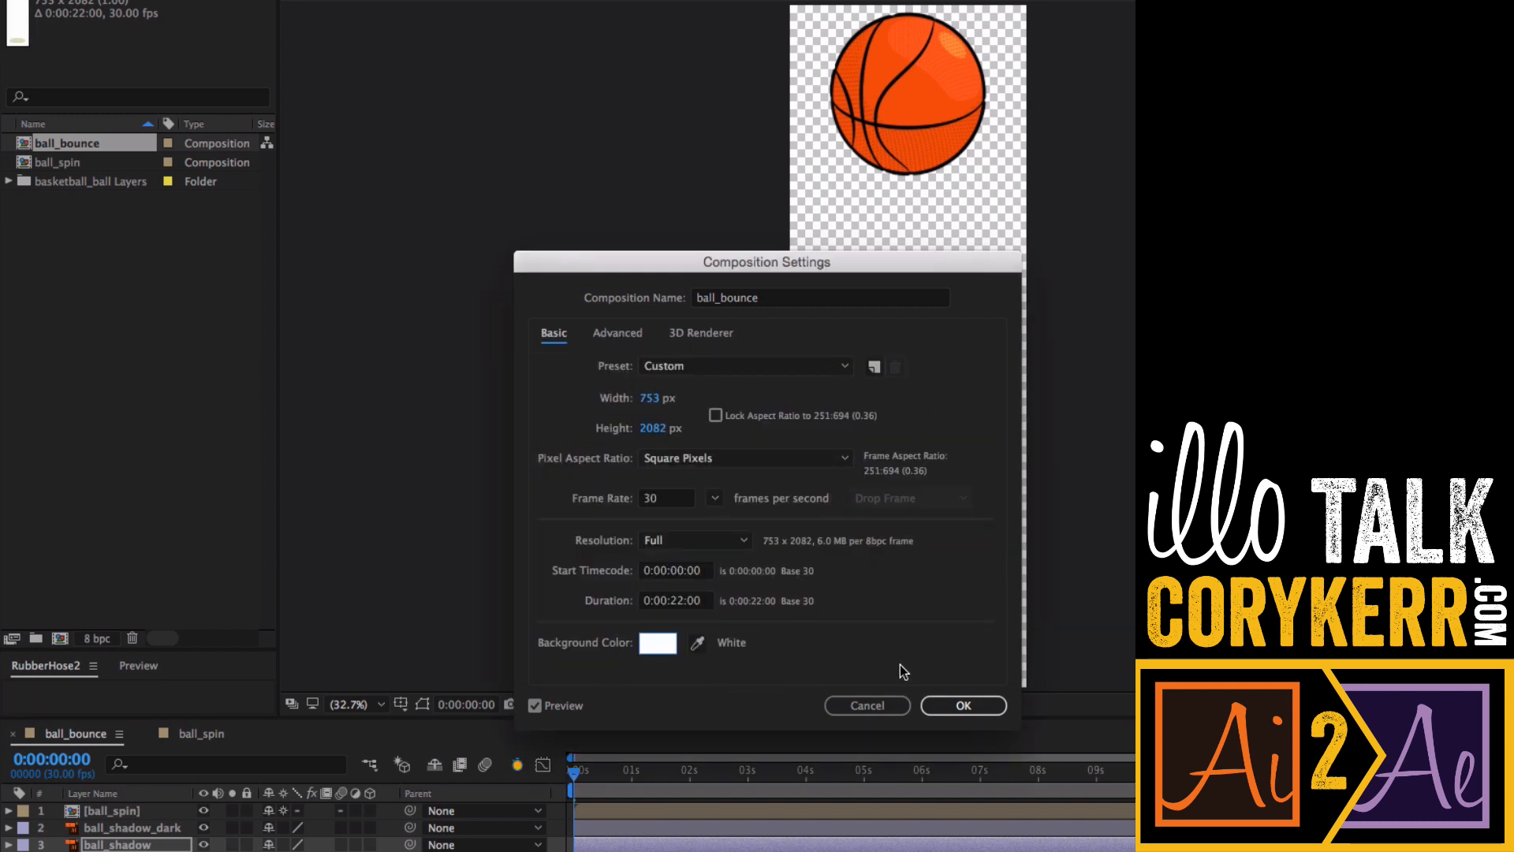
left_click(963, 705)
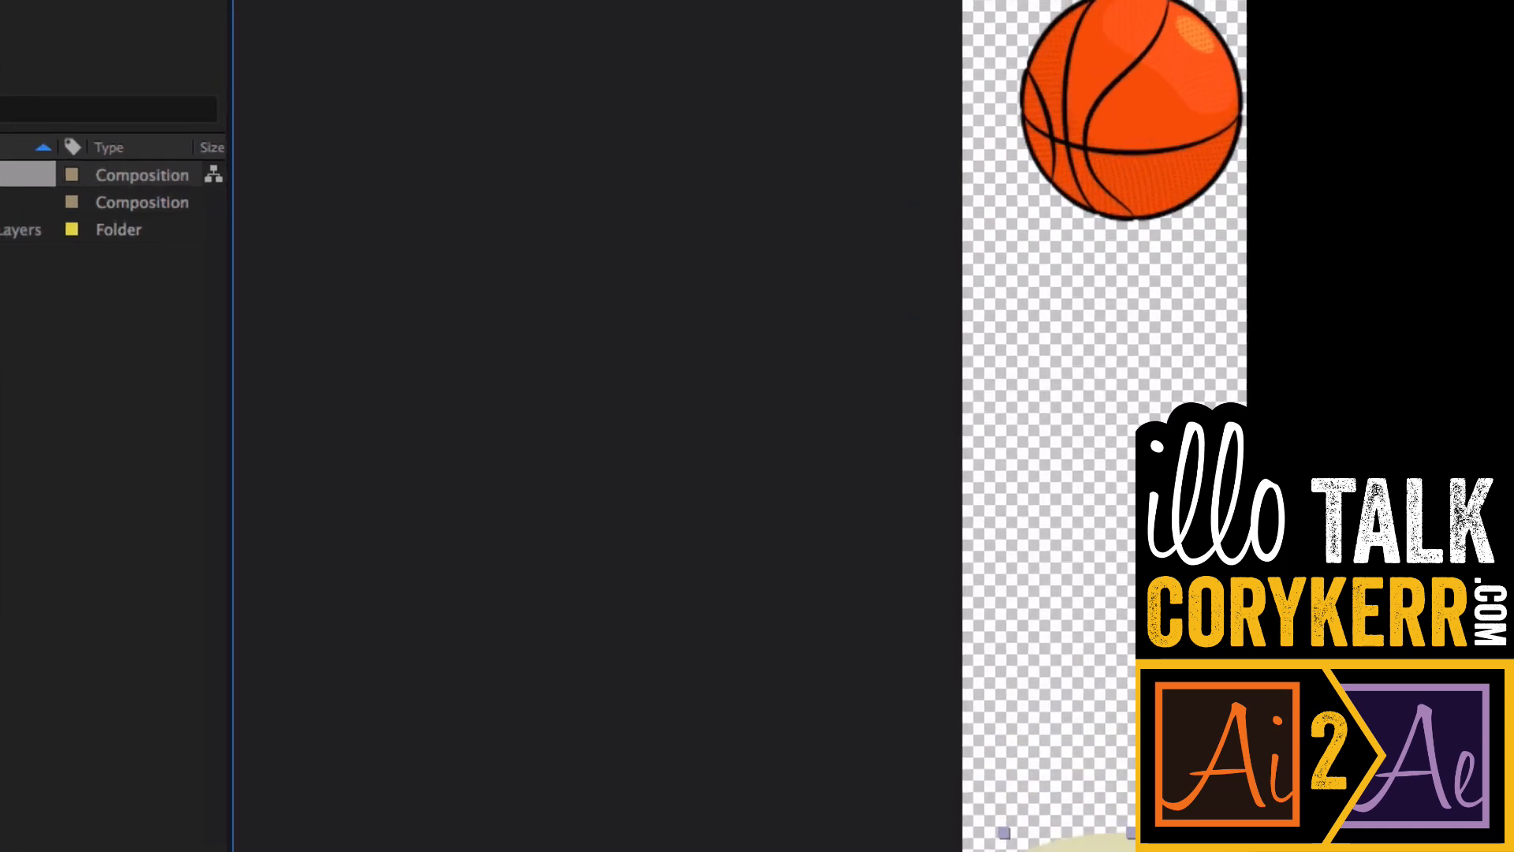
- Create a new composition named ball_scene
left_click(409, 50)
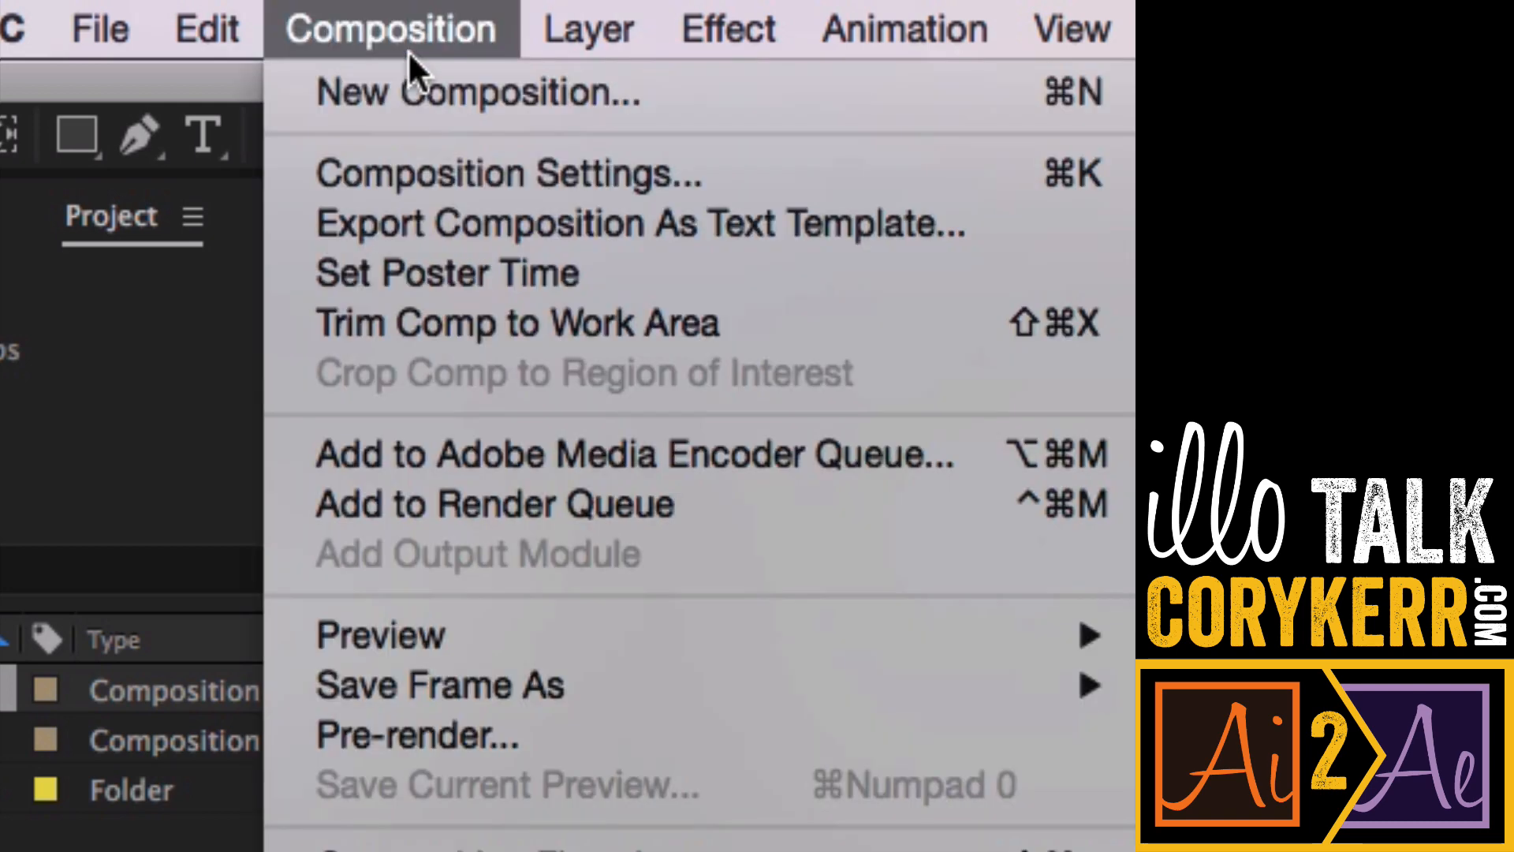
left_click(629, 108)
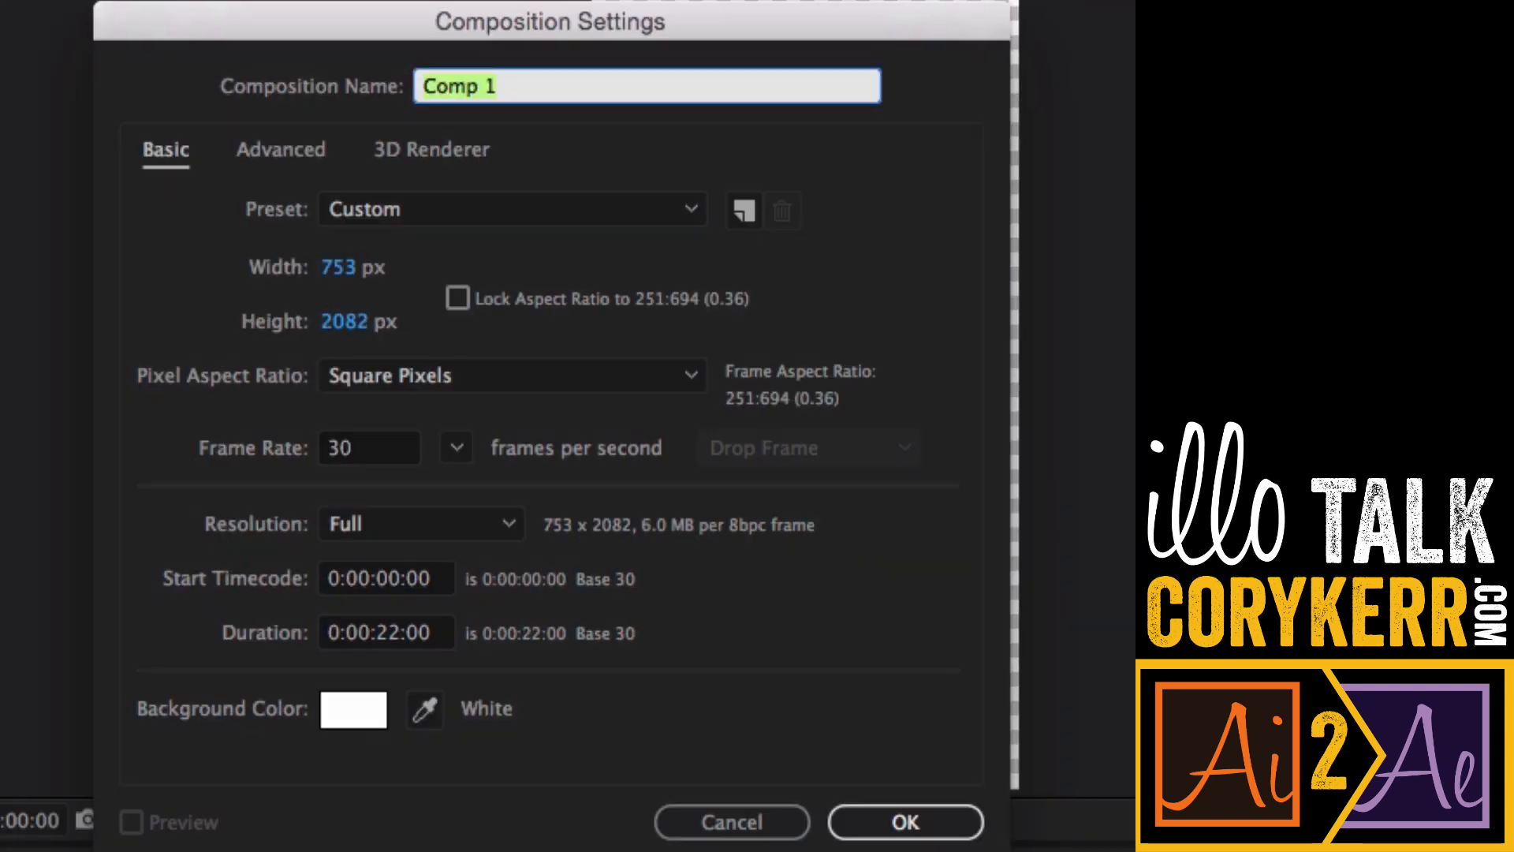
type("ball_sc")
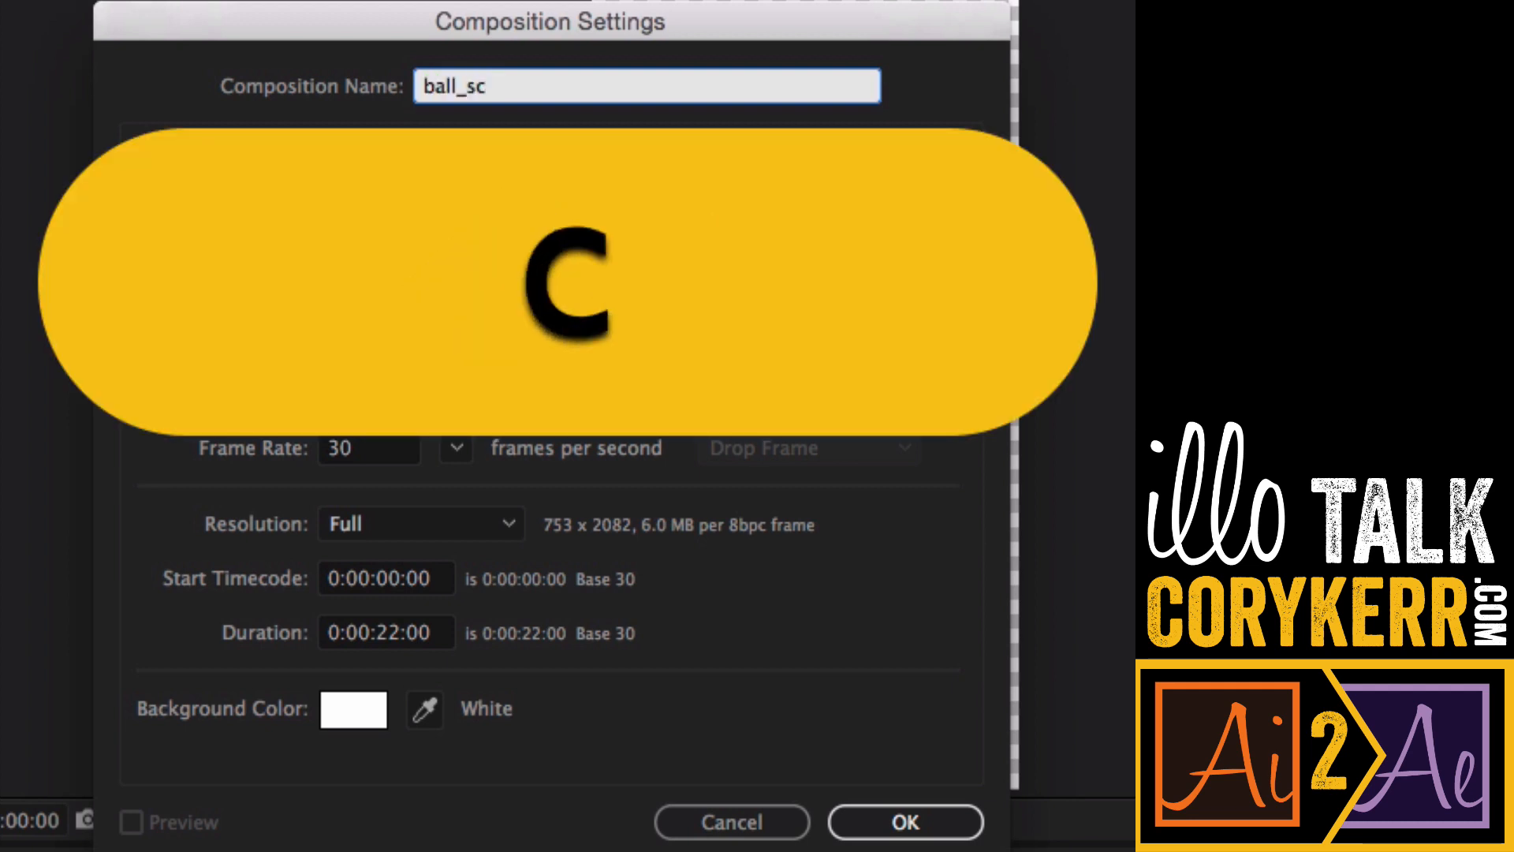
type("ene")
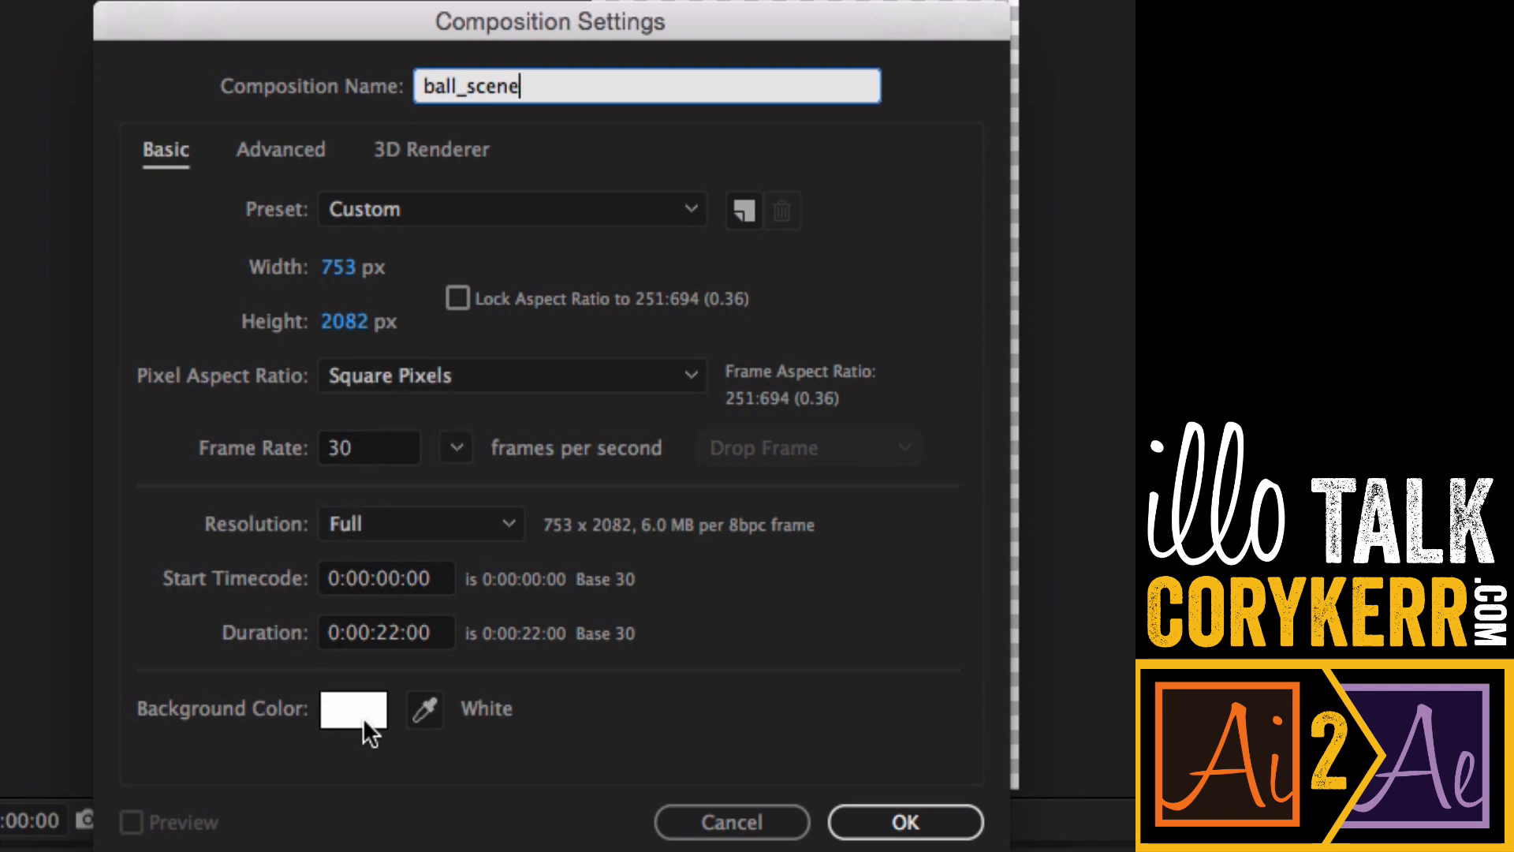
left_click(909, 816)
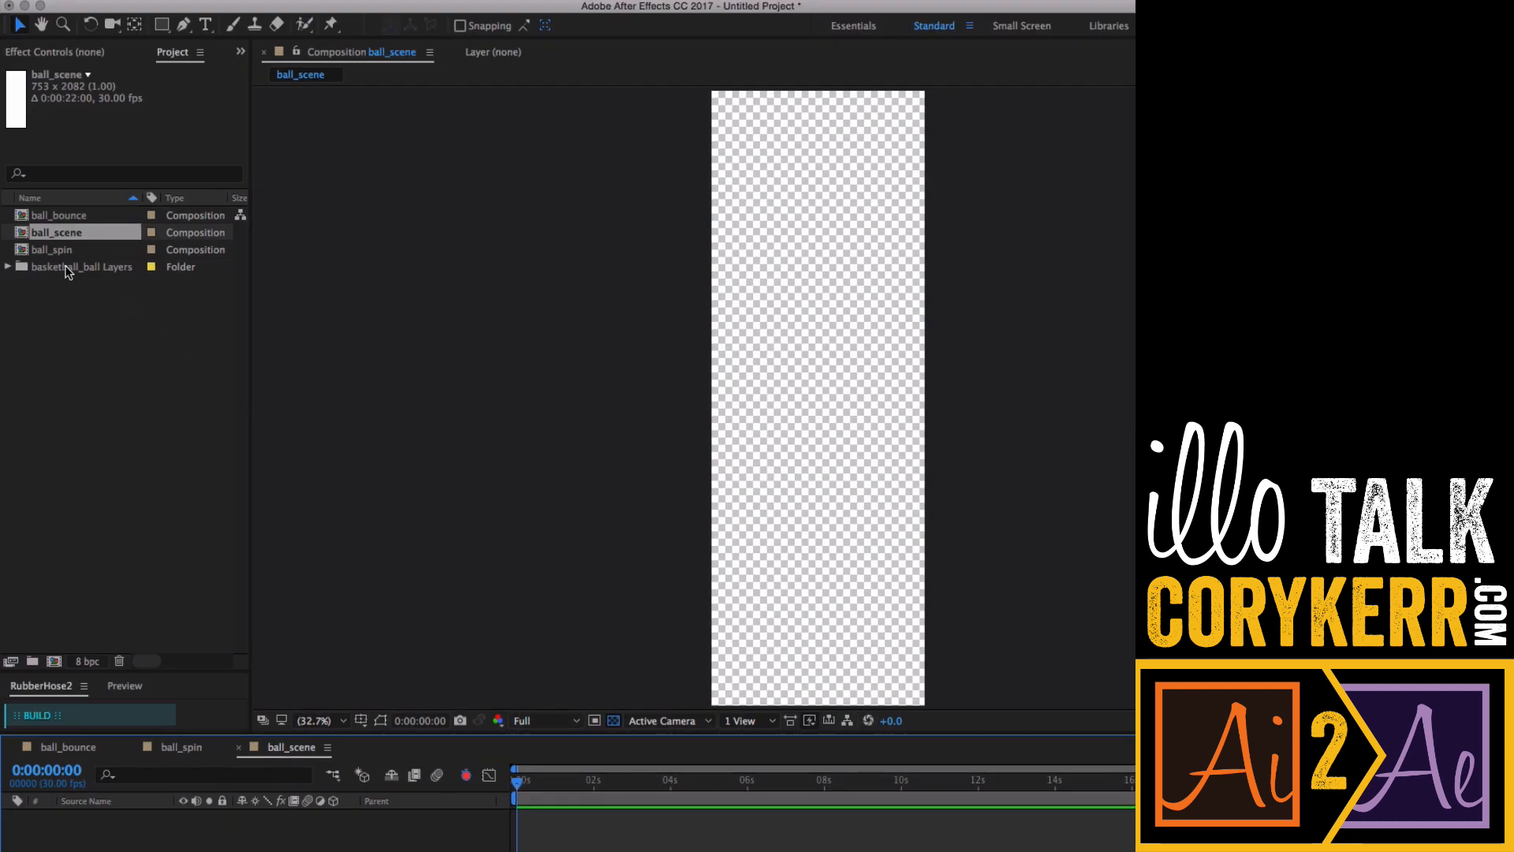
- Add the ball_bounce composition as a layer in ball_scene
left_click(65, 217)
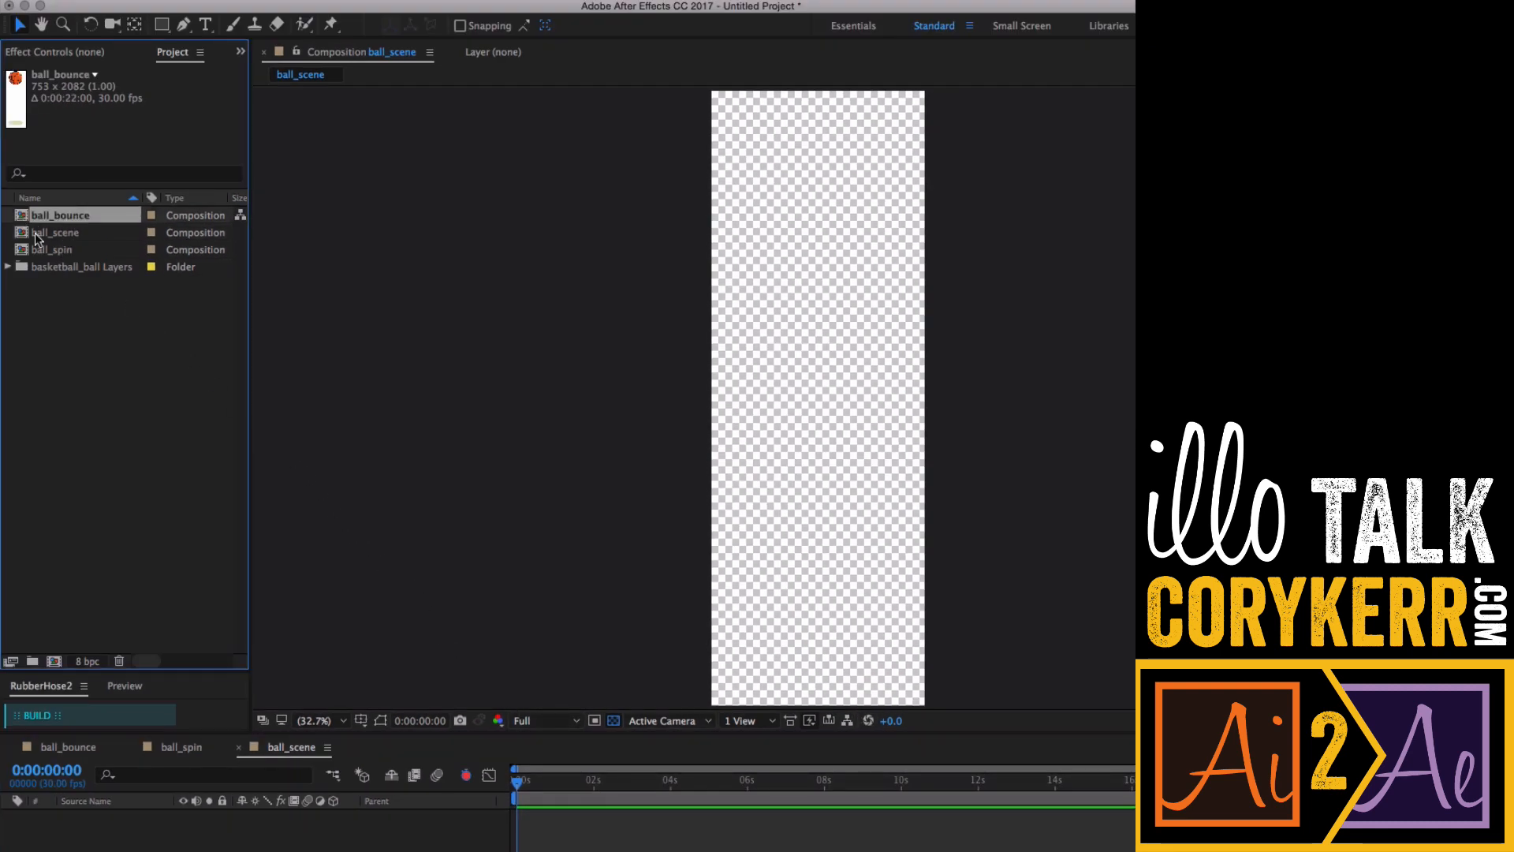
left_click_drag(24, 219, 77, 837)
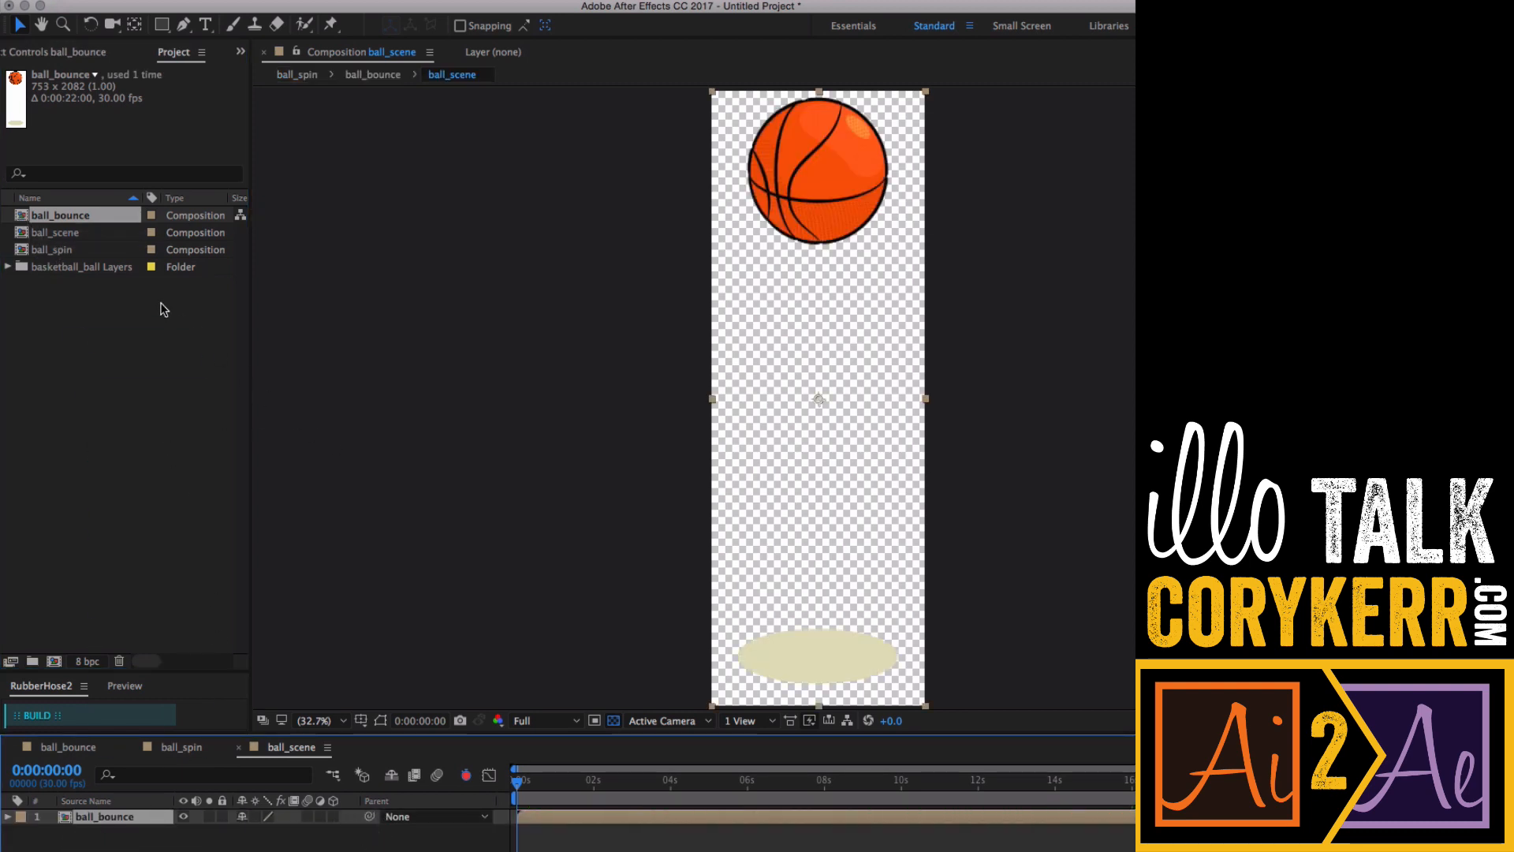
- Resize the ball_scene composition to 1920 × 1080 px in its composition settings
right_click(337, 631)
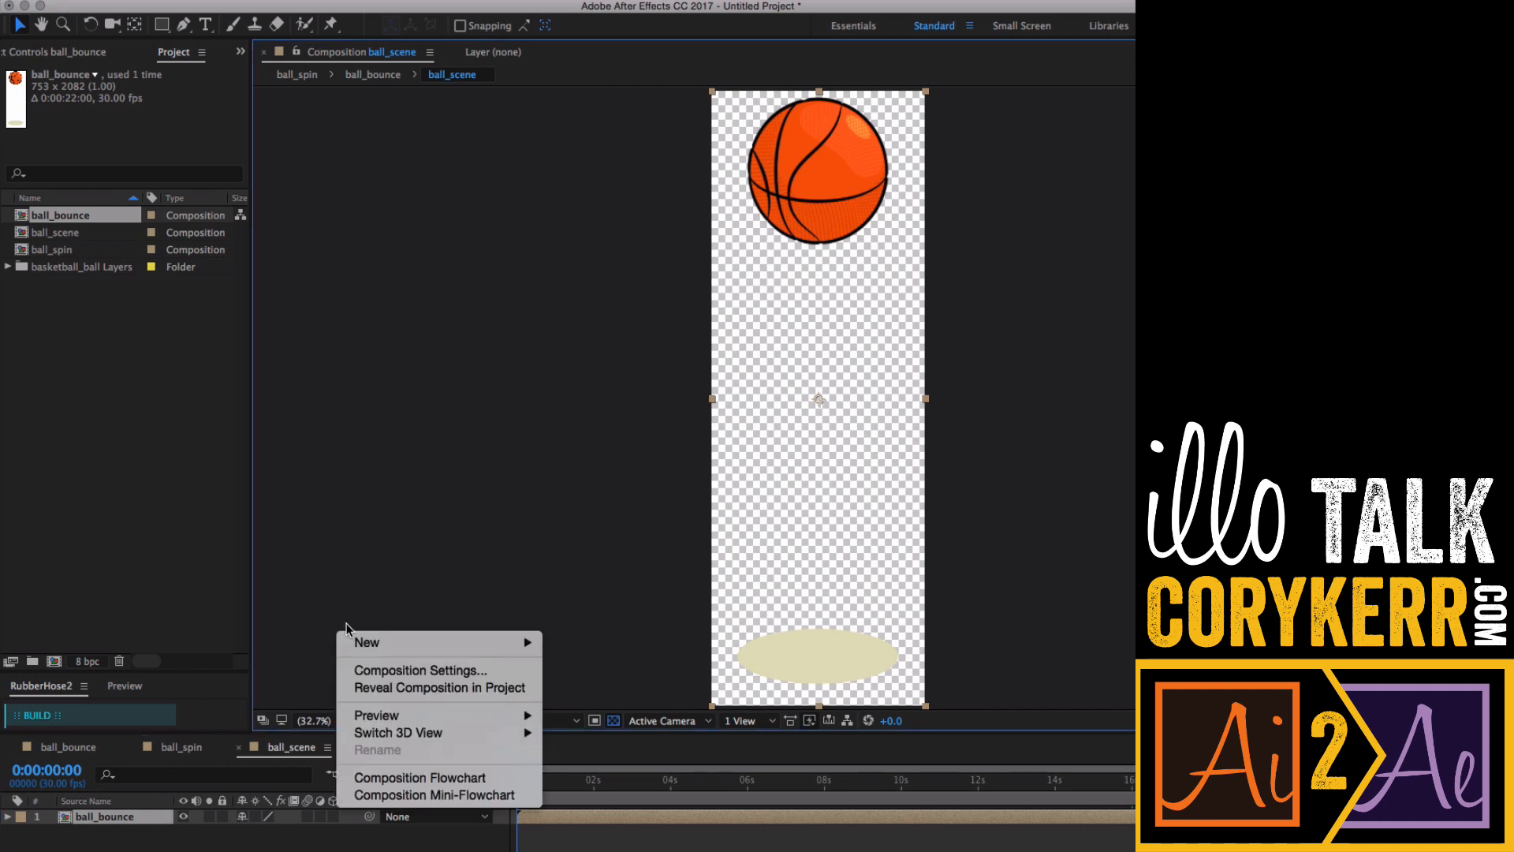
left_click(467, 671)
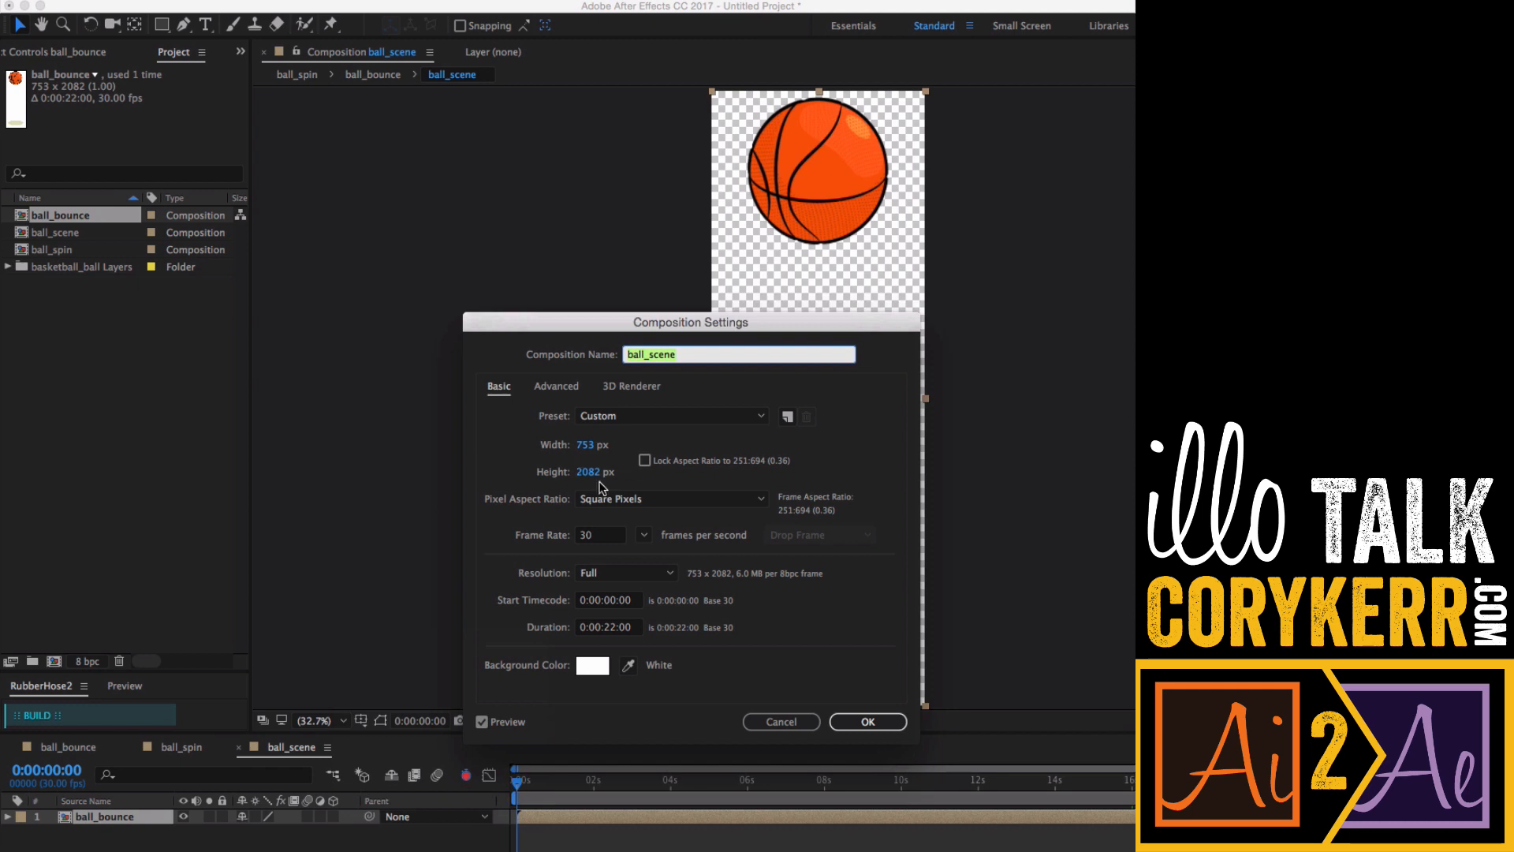
left_click(585, 446)
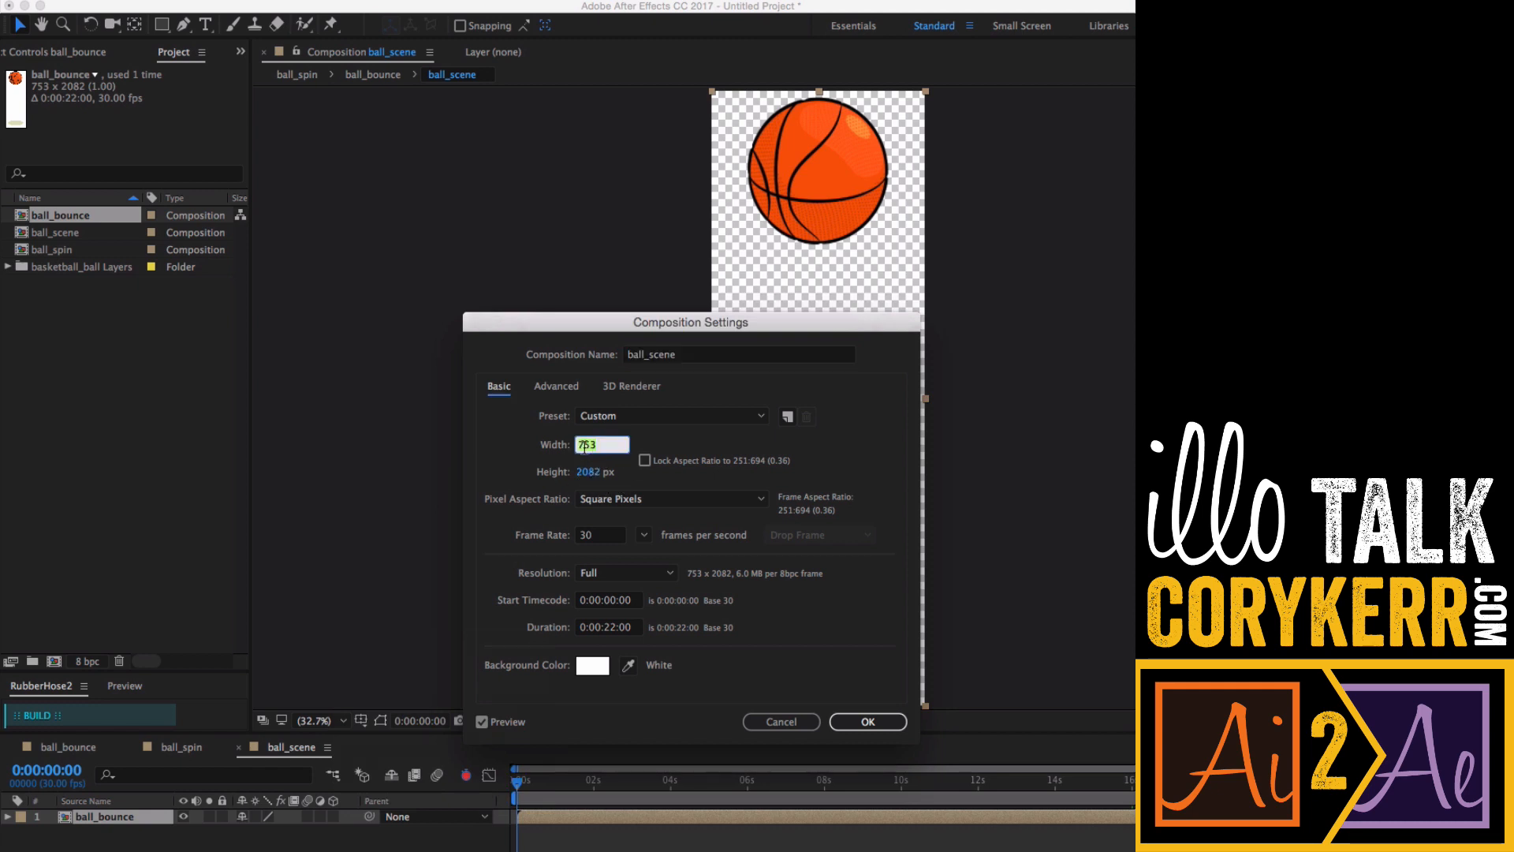
type("1920")
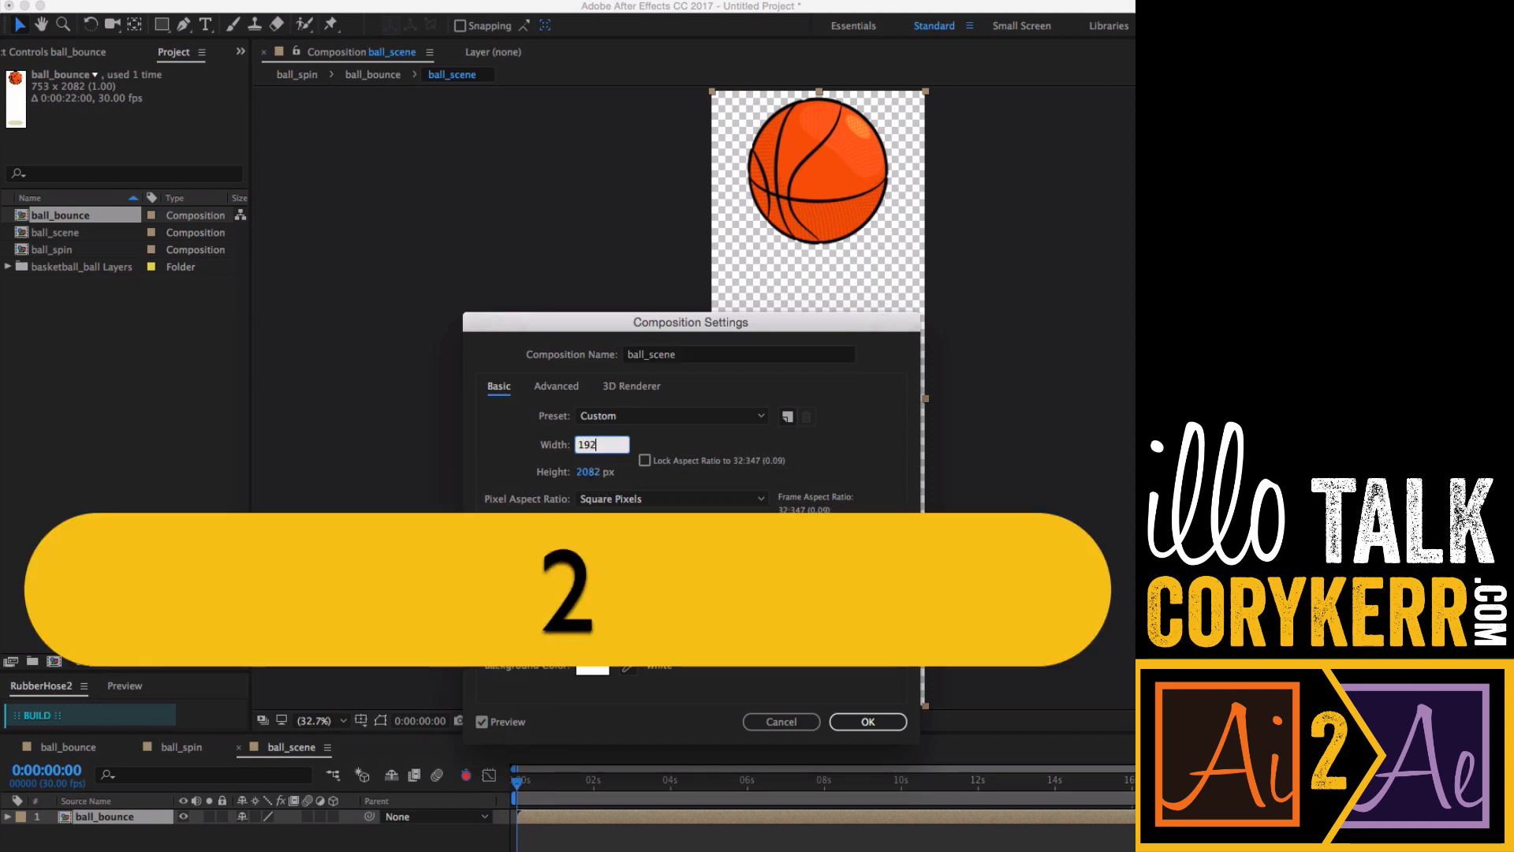
left_click(589, 471)
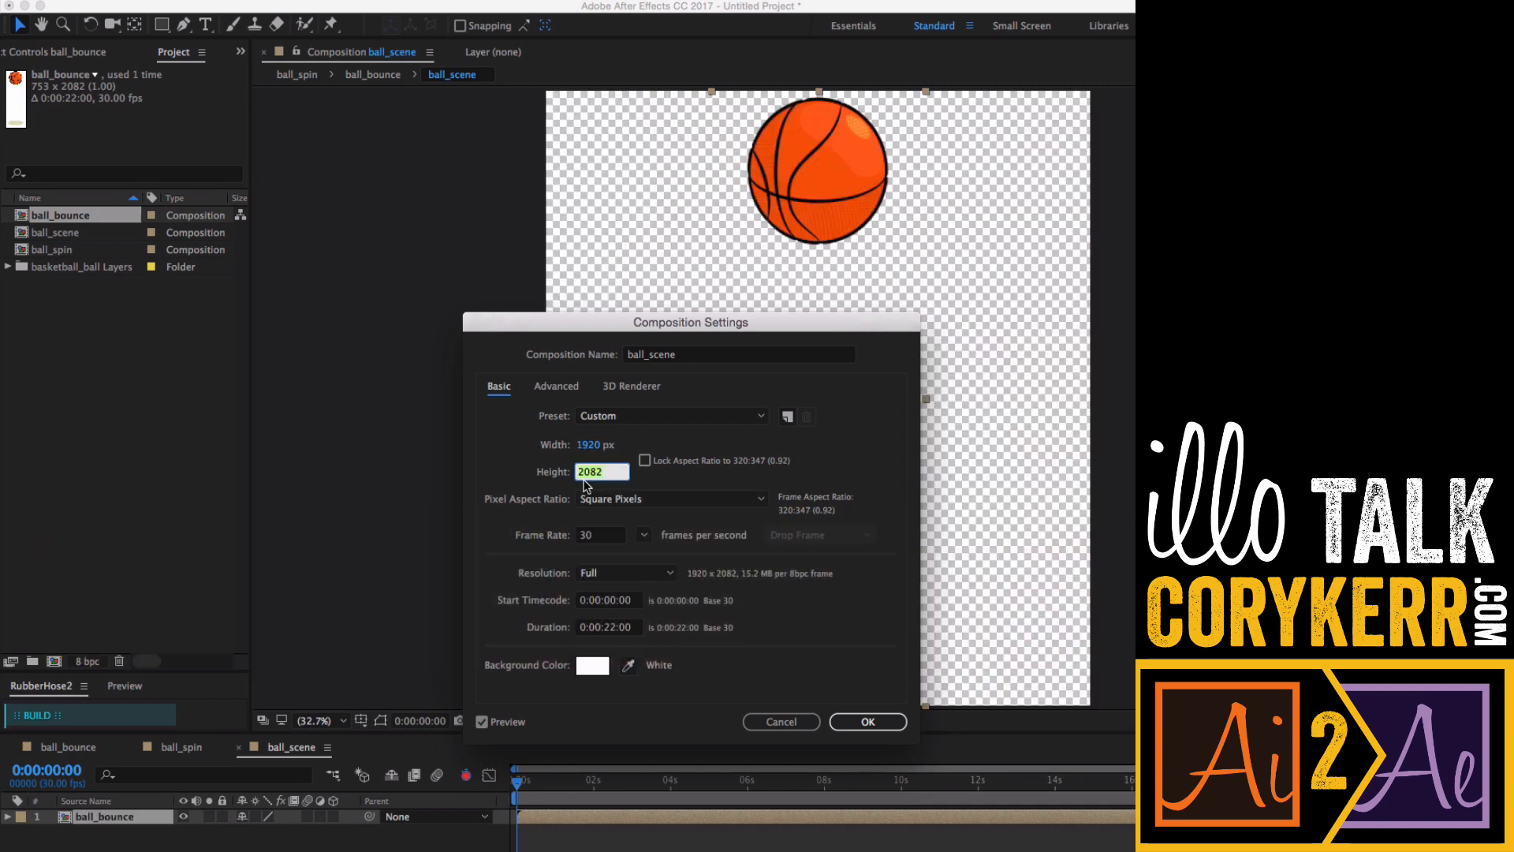
type("1080")
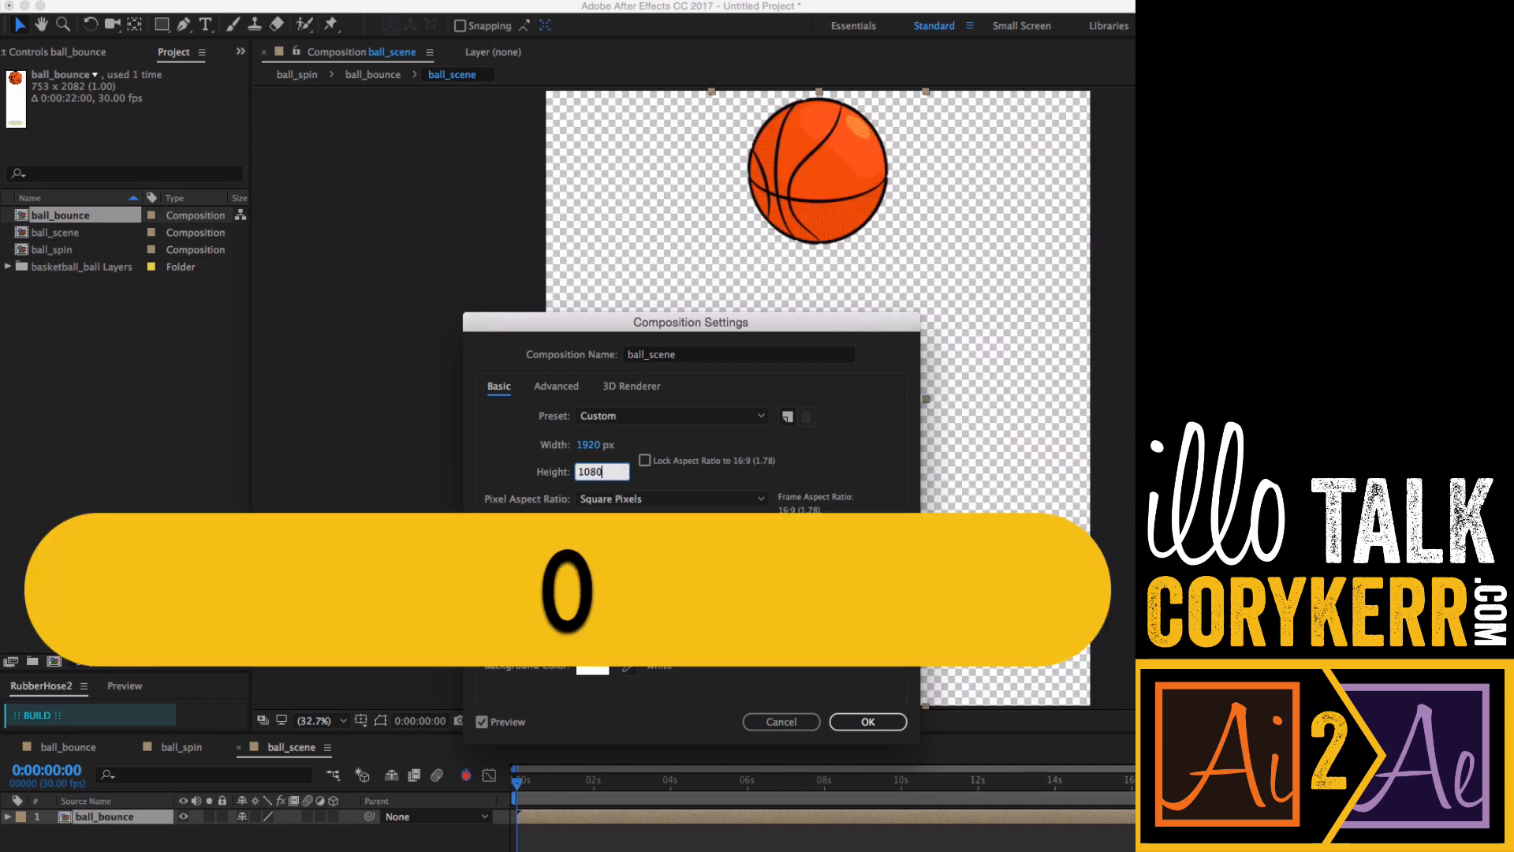
left_click(631, 481)
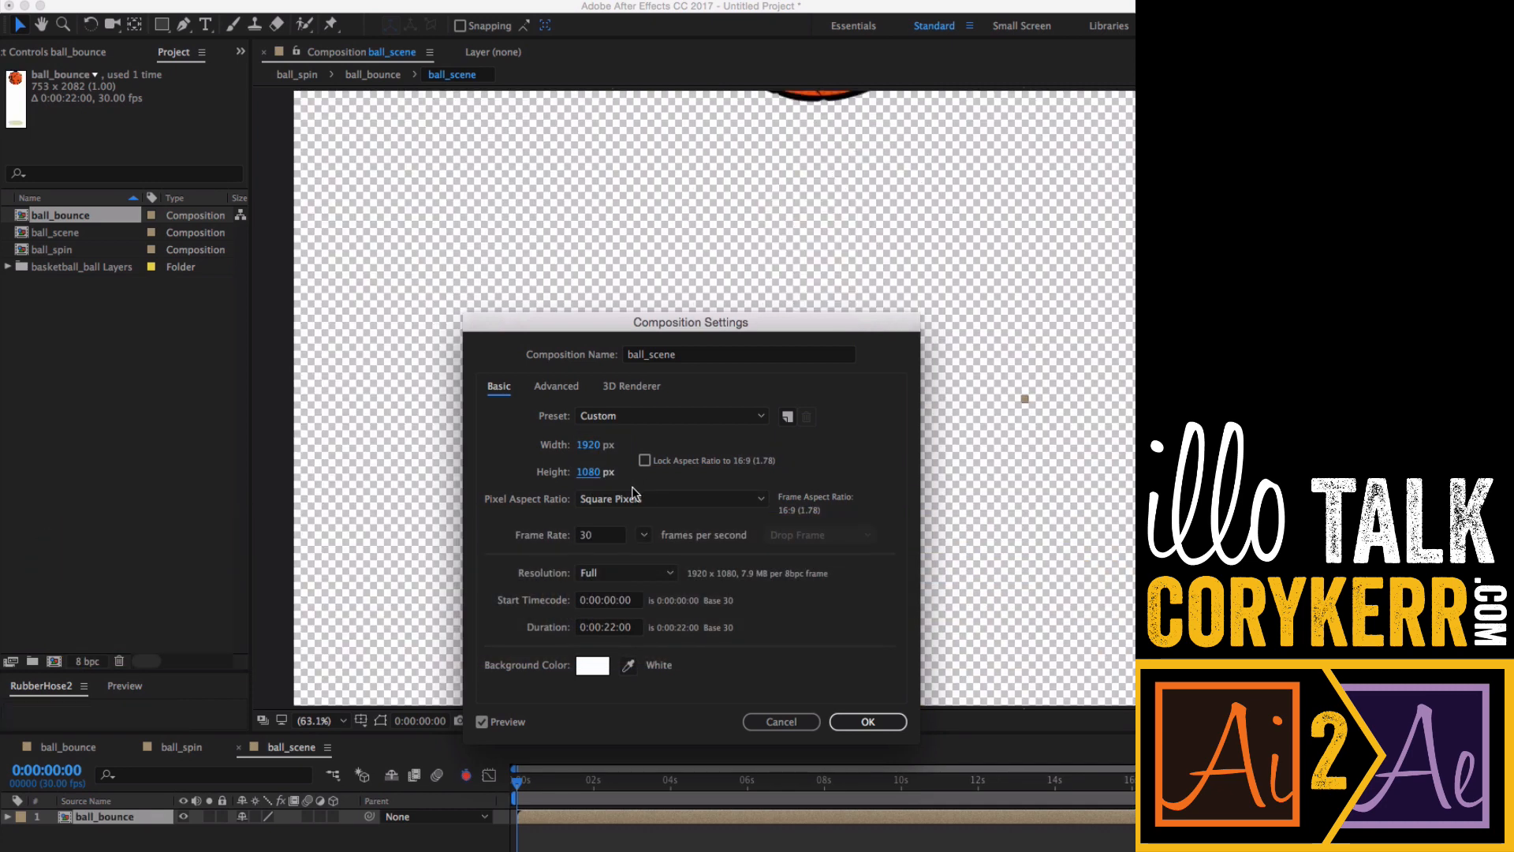
left_click(857, 721)
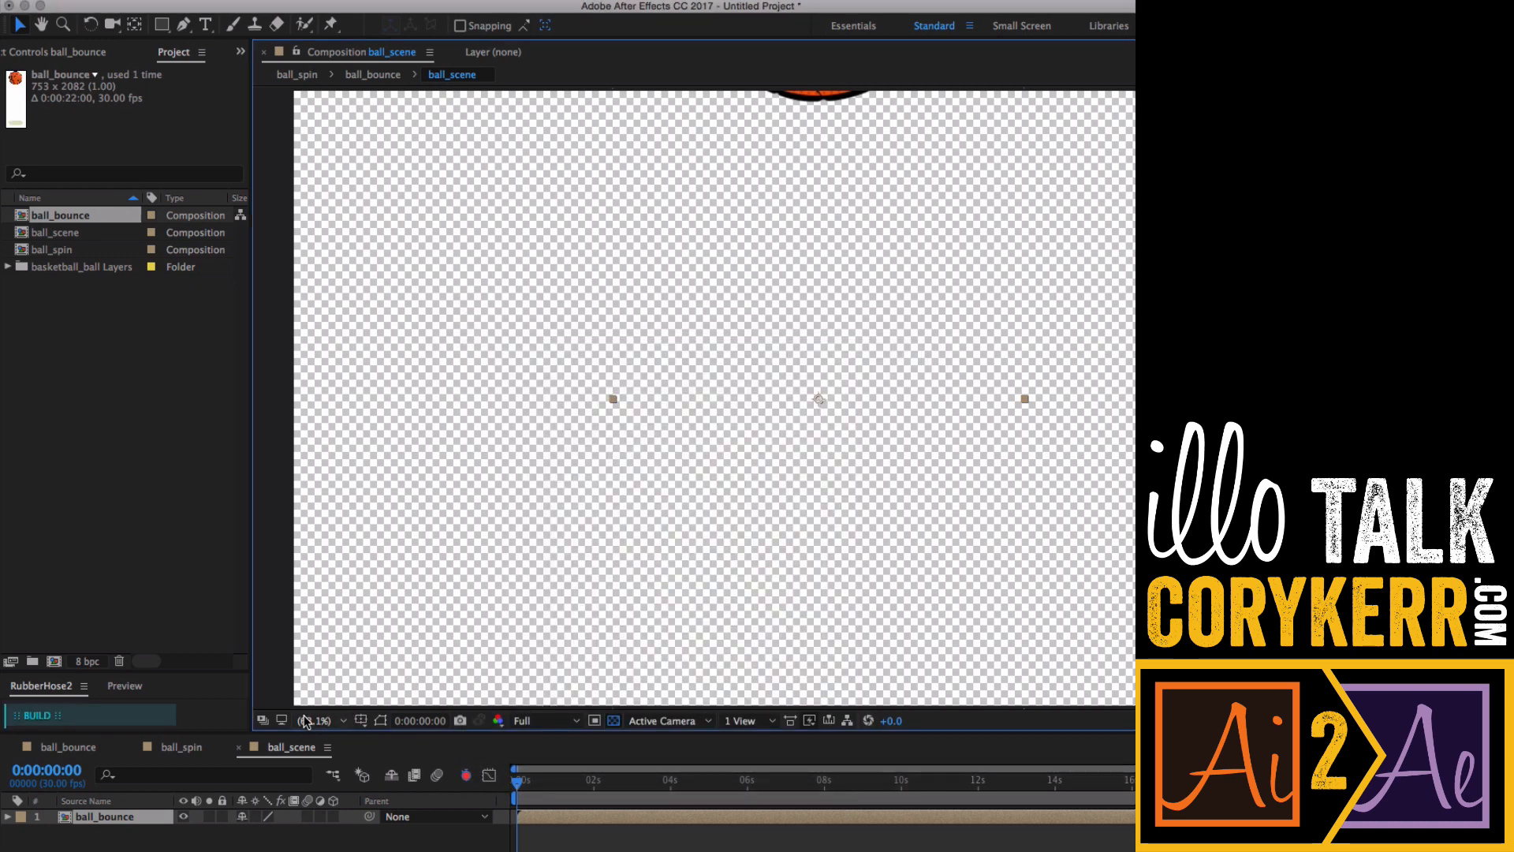
- Scale the ball_bounce layer down to about 50.8% so the whole bounce fits inside the frame
left_click(331, 724)
left_click(343, 736)
key("super+minus")
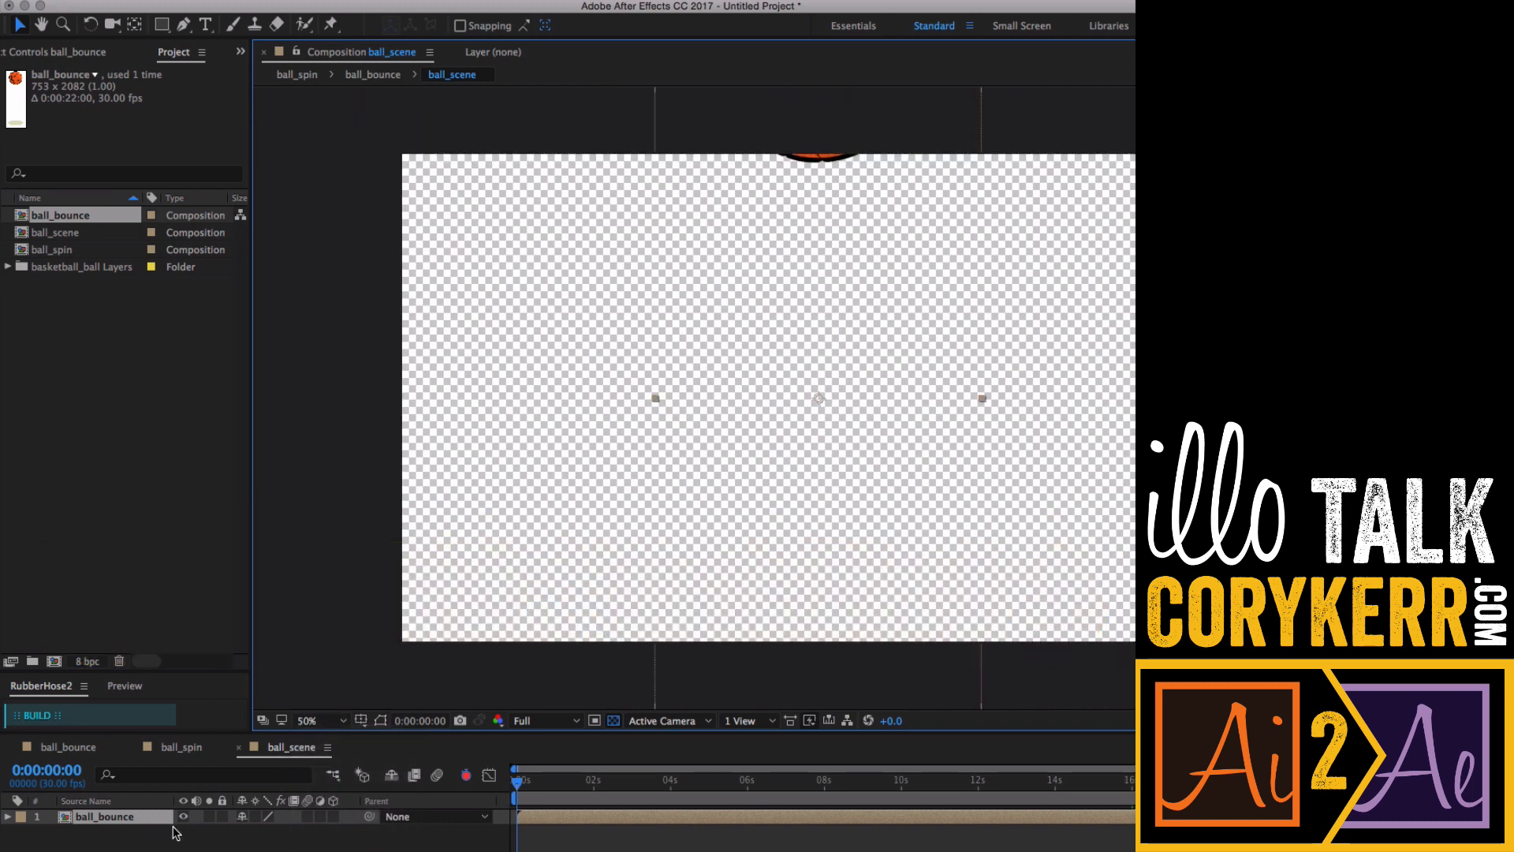
key("super+minus")
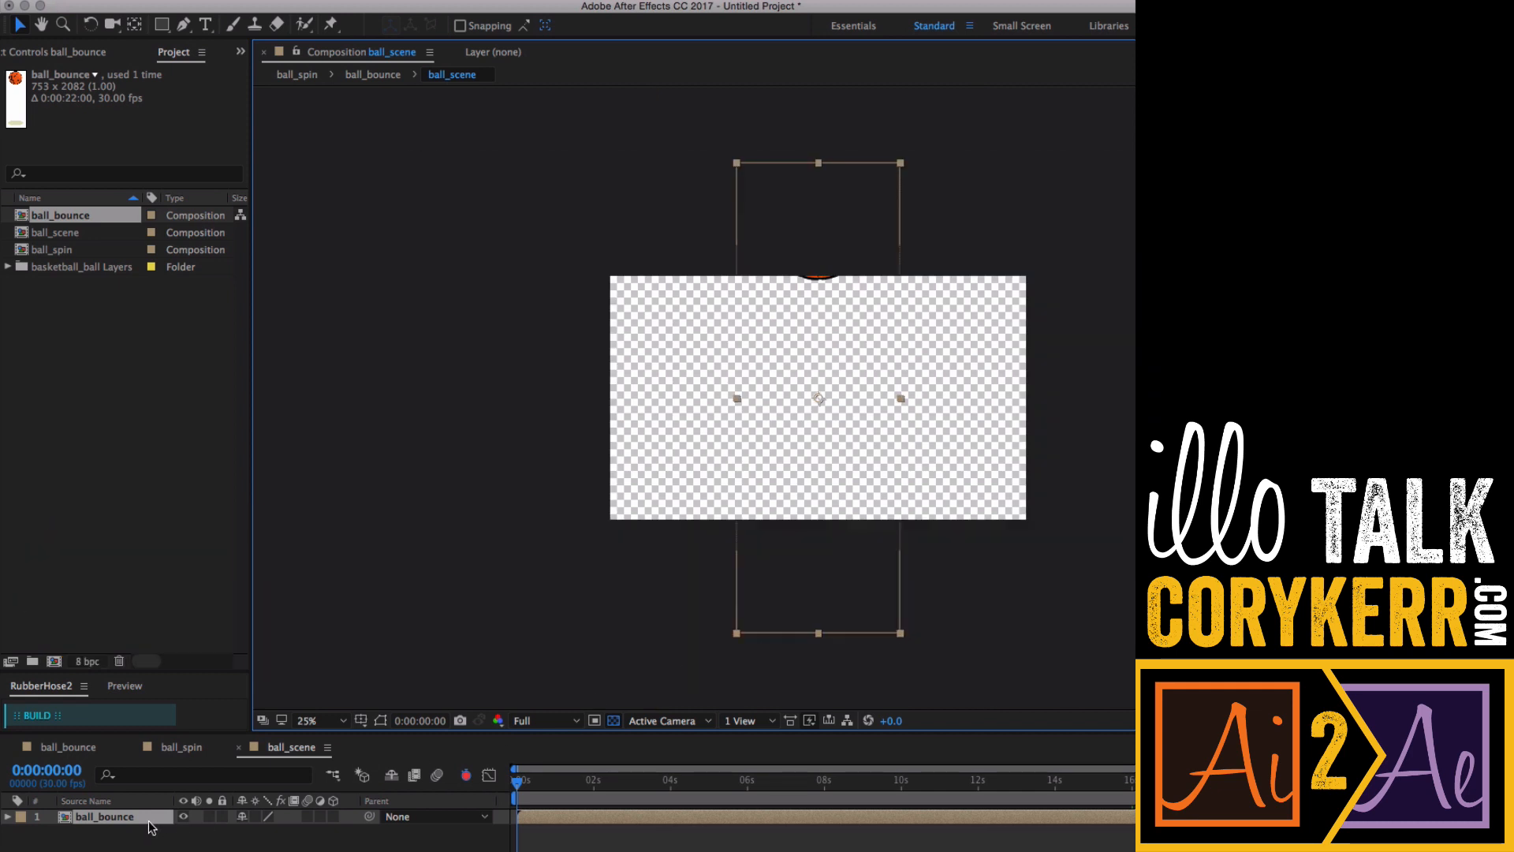
left_click(145, 824)
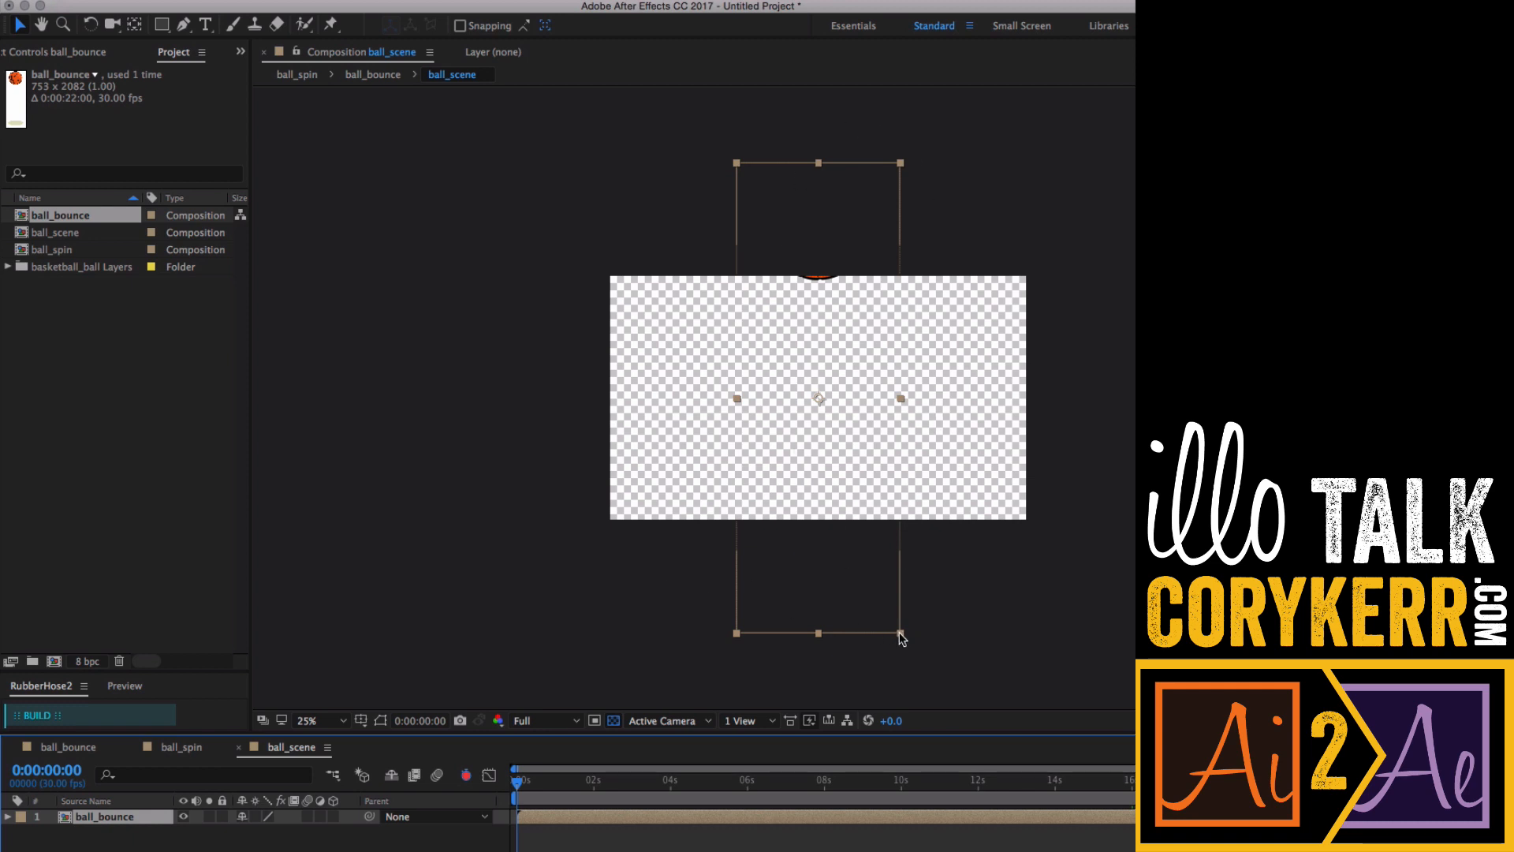
left_click_drag(902, 639, 860, 518)
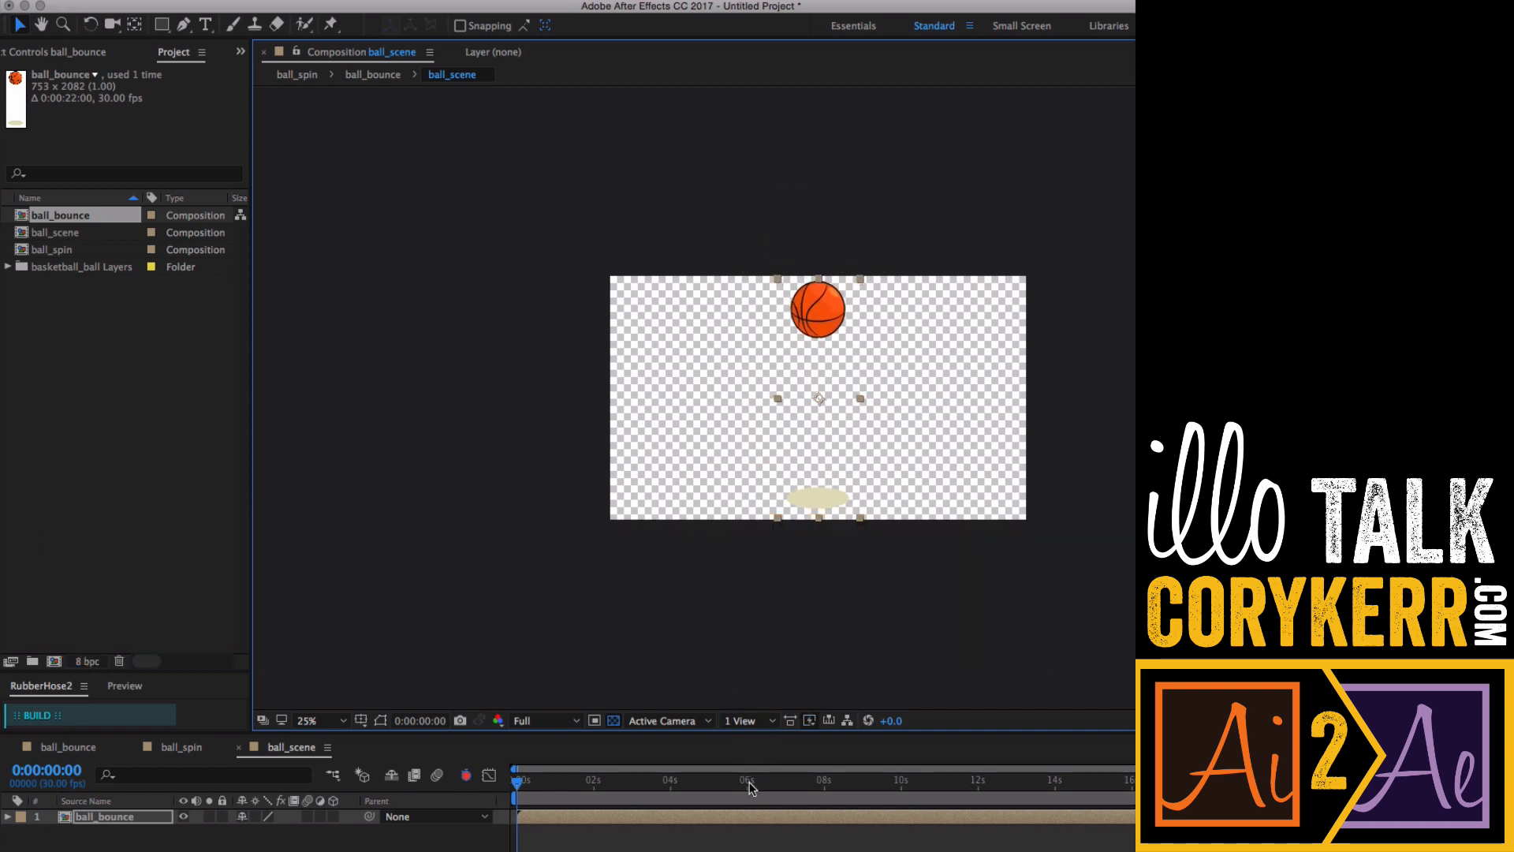
- Turn off the stopwatches on the ball_bounce layer's Position and Scale properties
key("p")
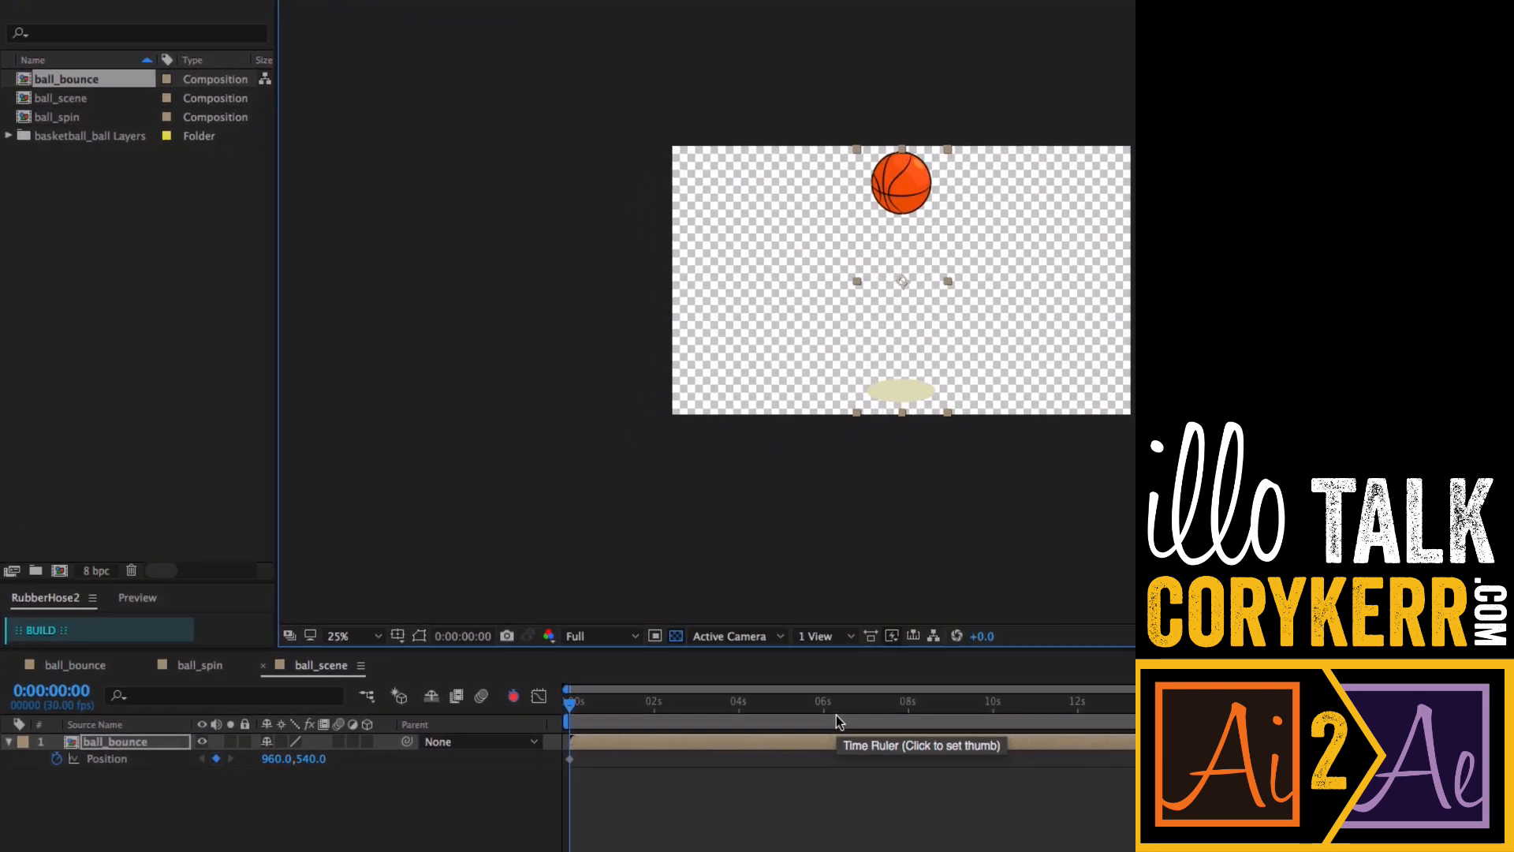
left_click(56, 758)
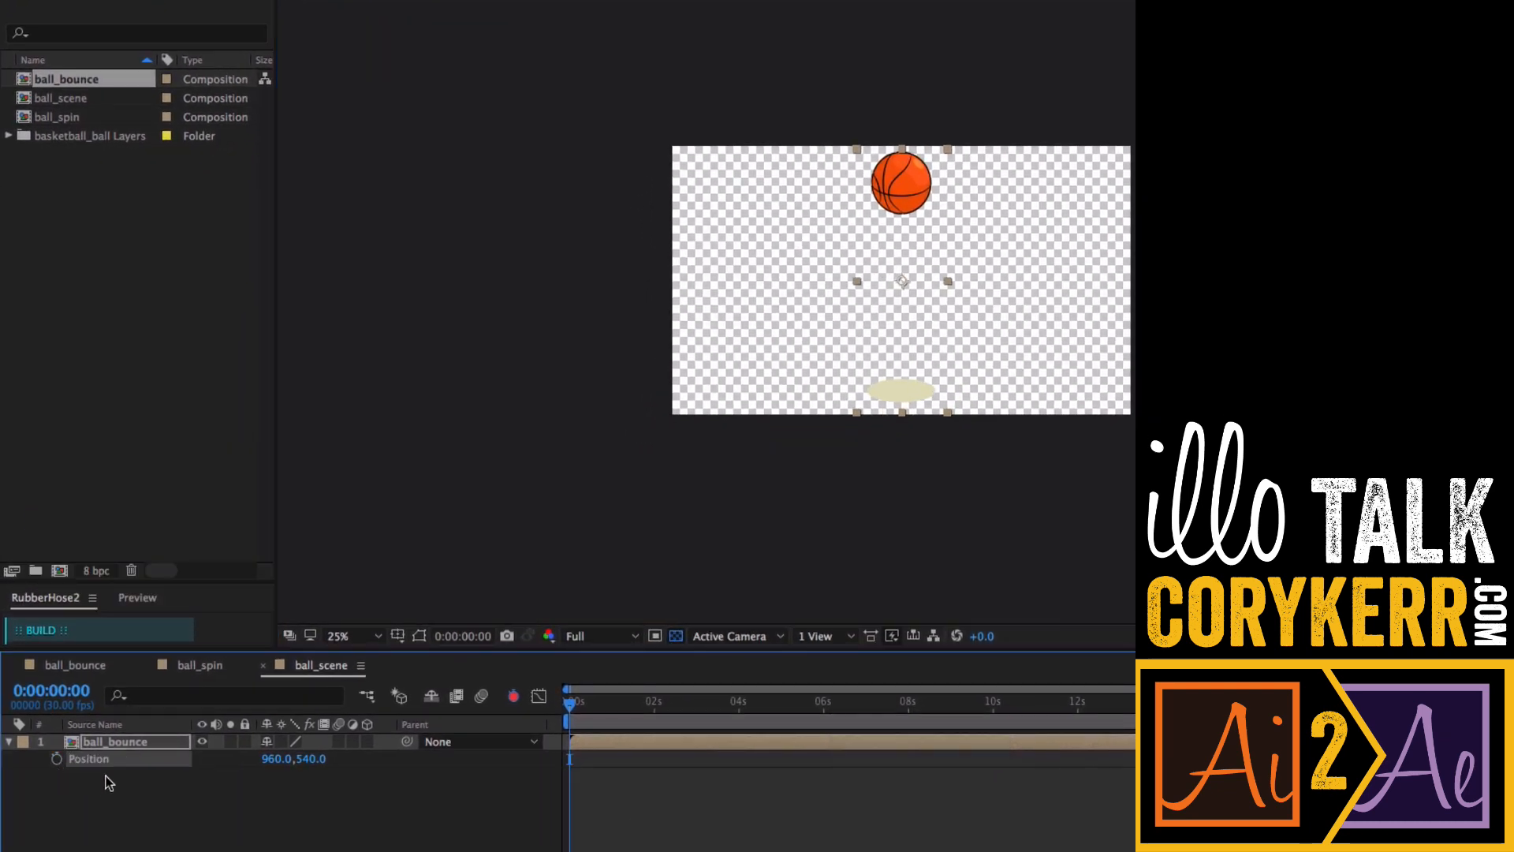
left_click(8, 742)
left_click(9, 742)
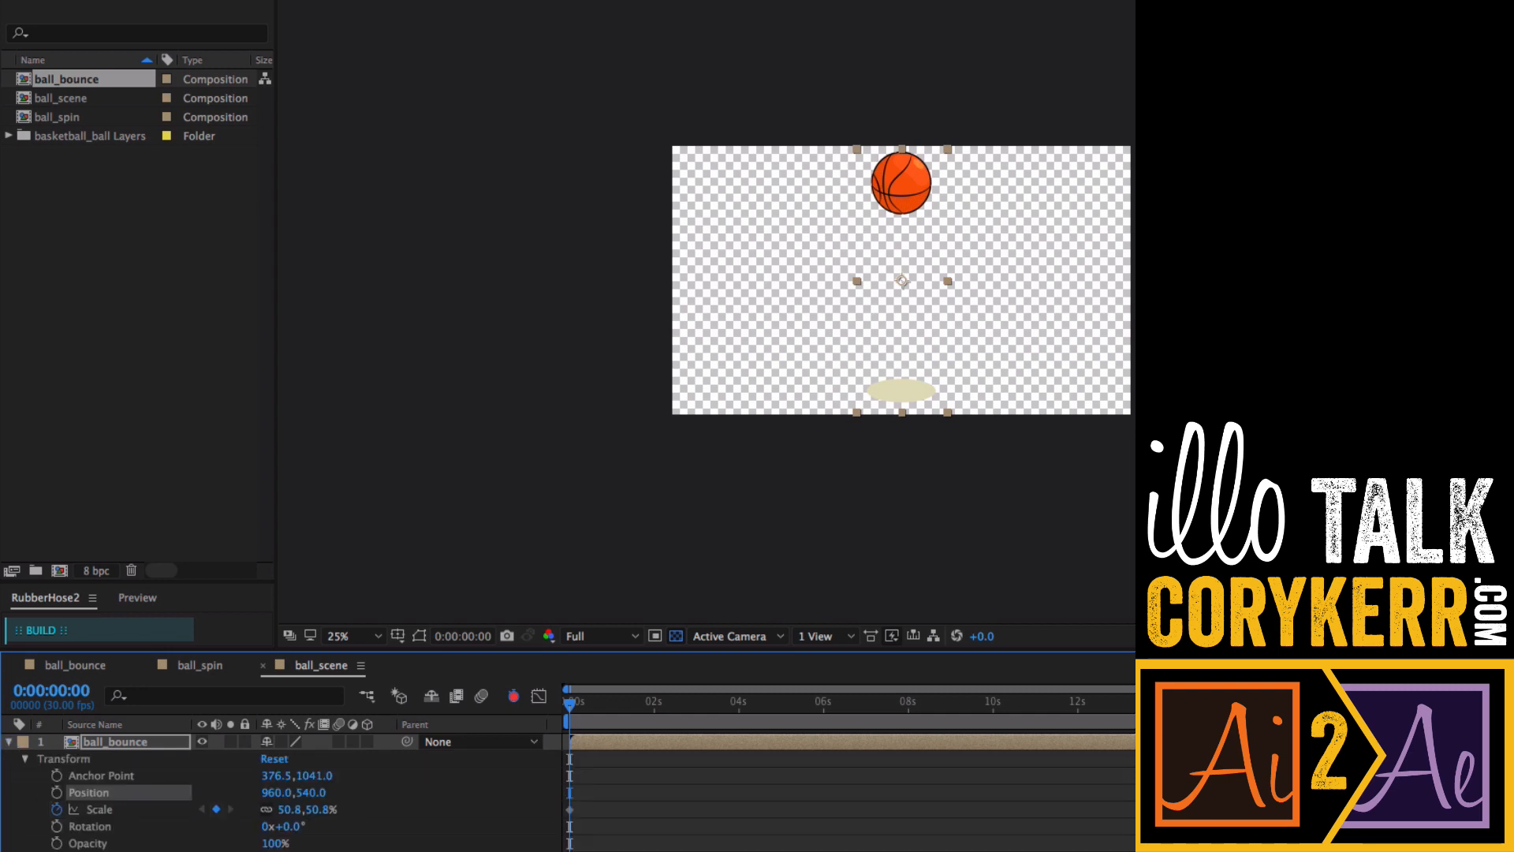
left_click(56, 809)
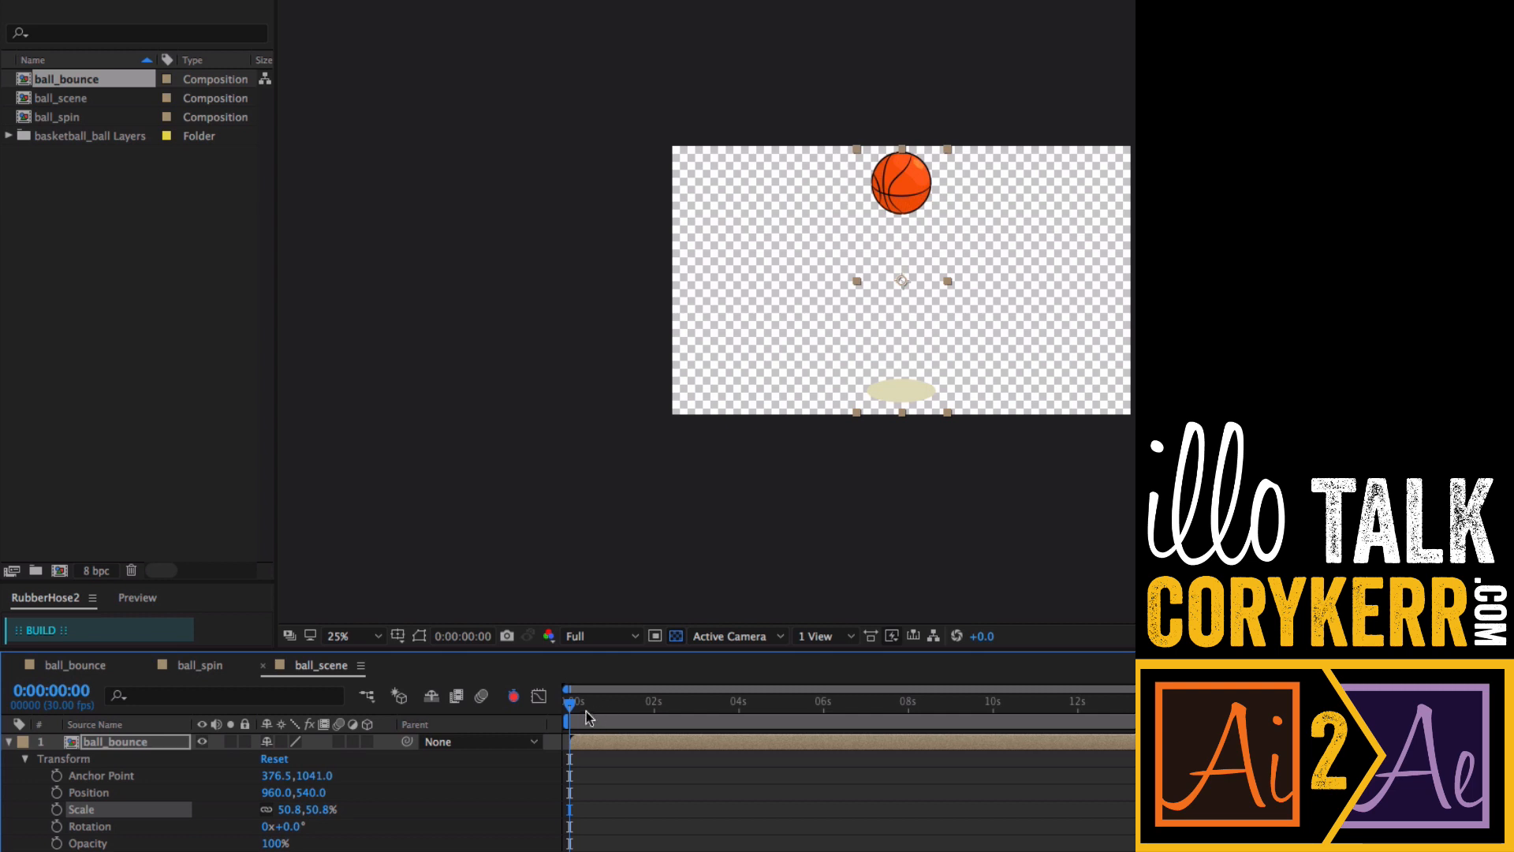
- At the start of the timeline, move ball_bounce off-screen left to position -172,540 with a Position keyframe
mouse_move(570, 706)
left_mouse_down()
mouse_move(929, 707)
mouse_move(568, 711)
left_mouse_up()
left_click_drag(899, 199, 628, 209)
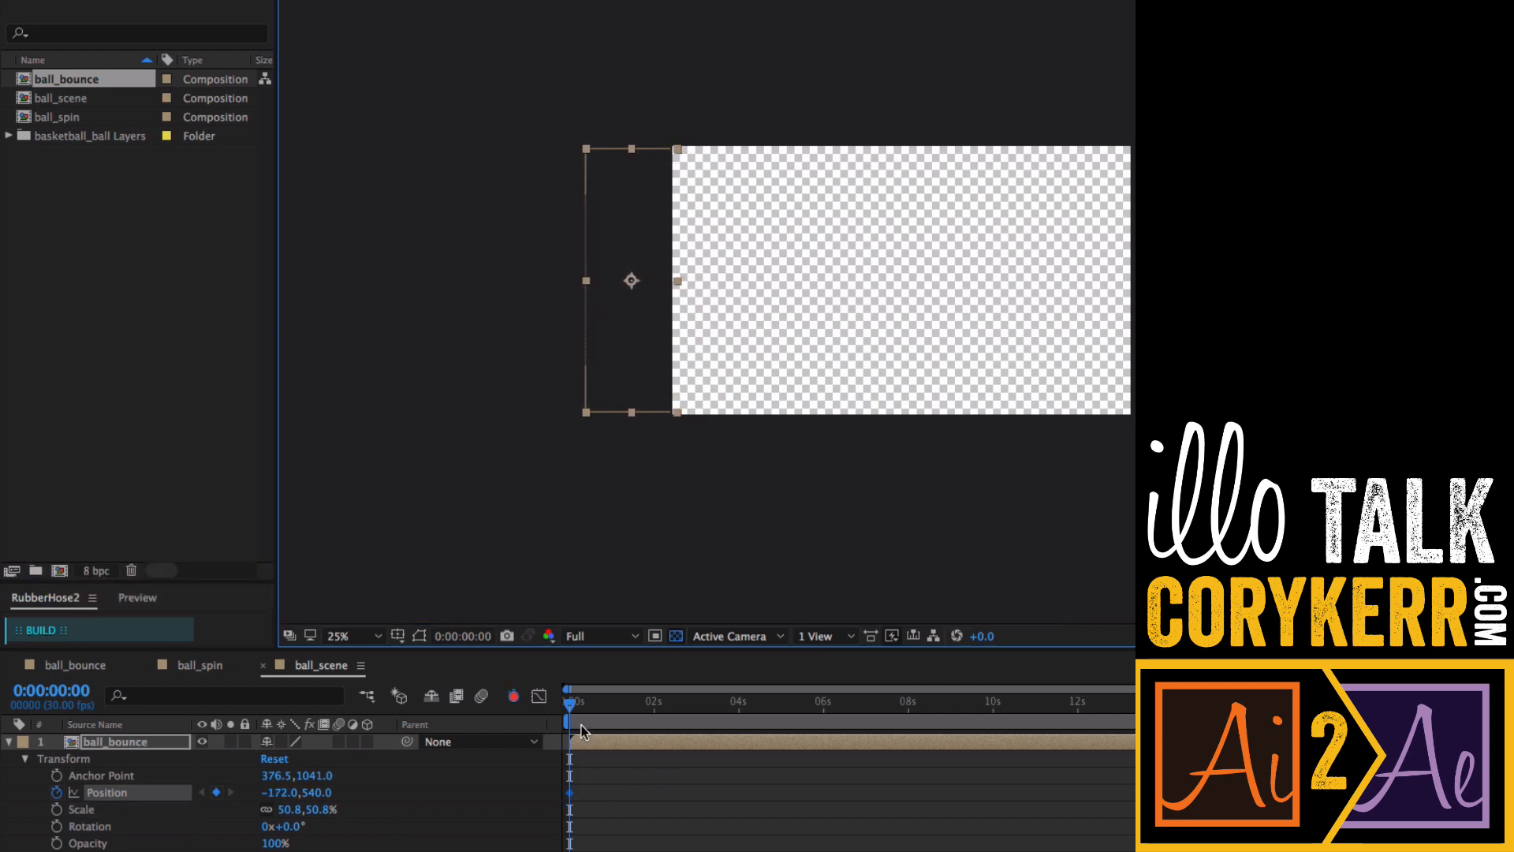
- At 8 seconds, move ball_bounce horizontally off-screen right to position 2136,540 with a second Position keyframe
left_click_drag(570, 712, 909, 725)
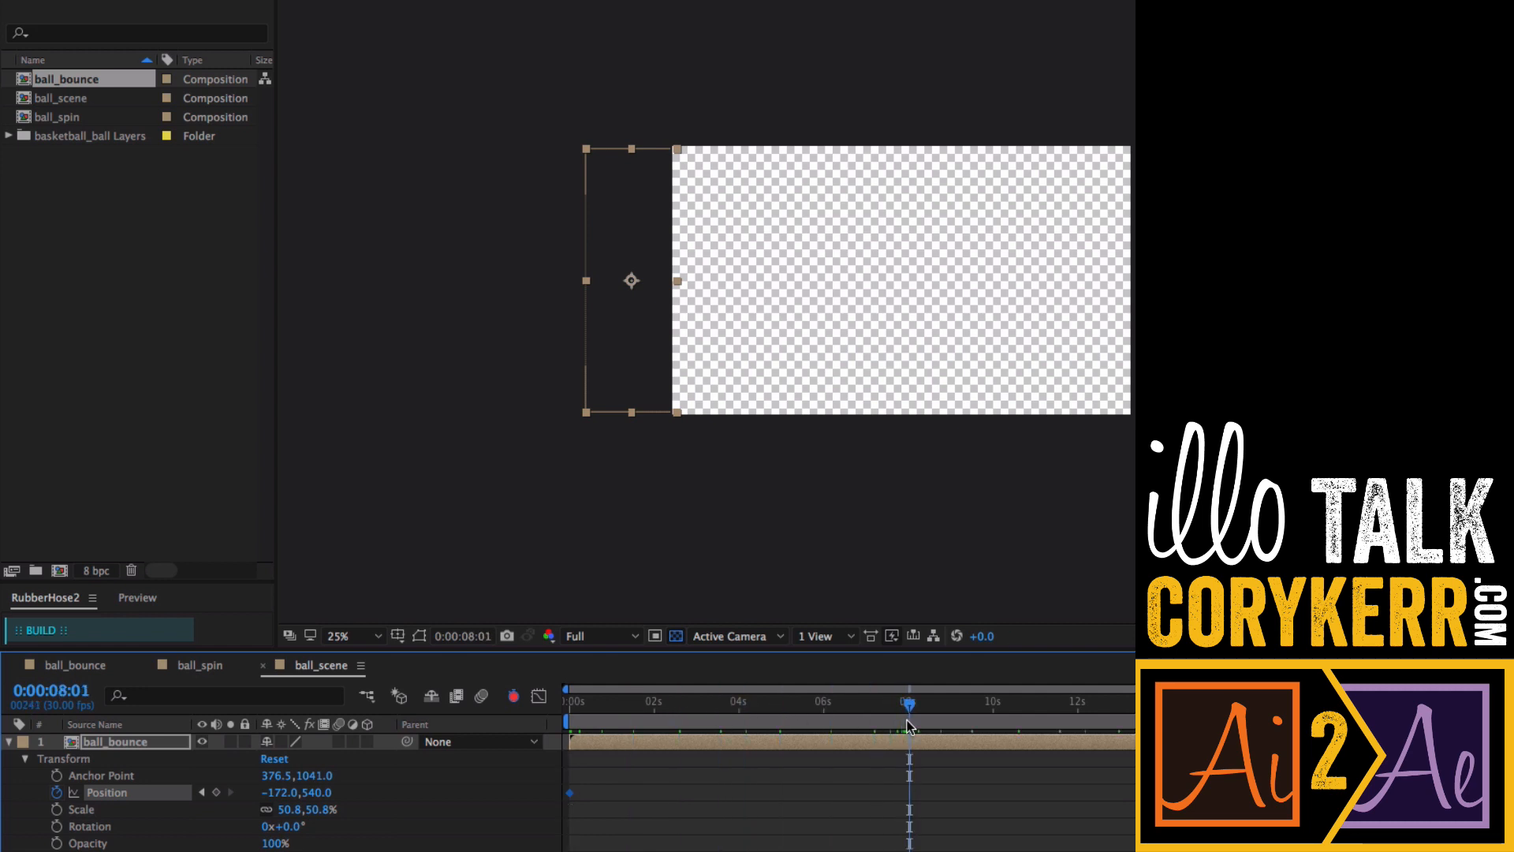
left_click(909, 706)
key("equal")
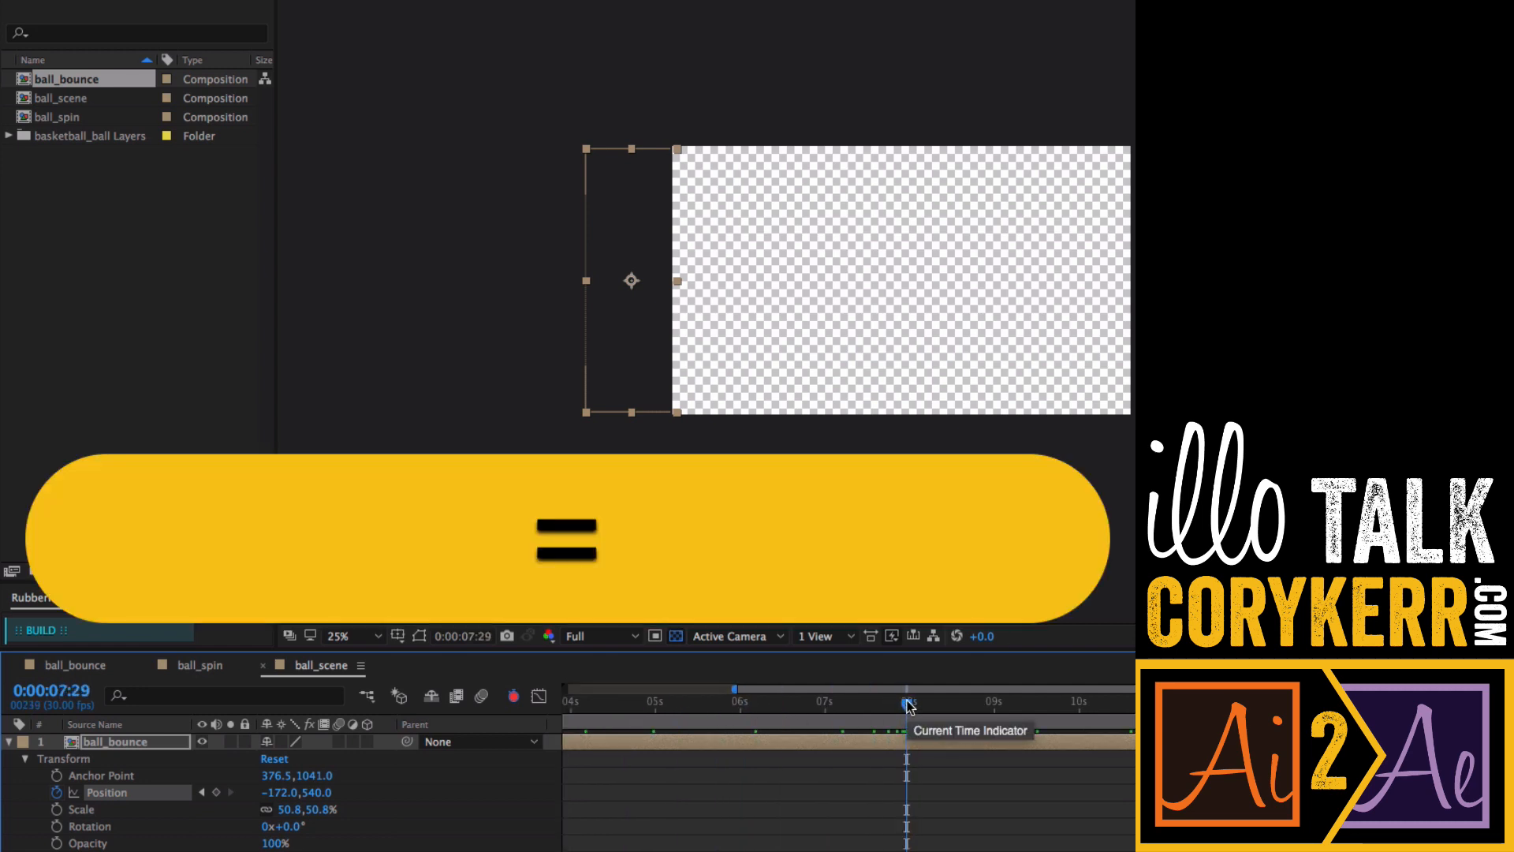
key("equal")
left_click_drag(907, 706, 916, 711)
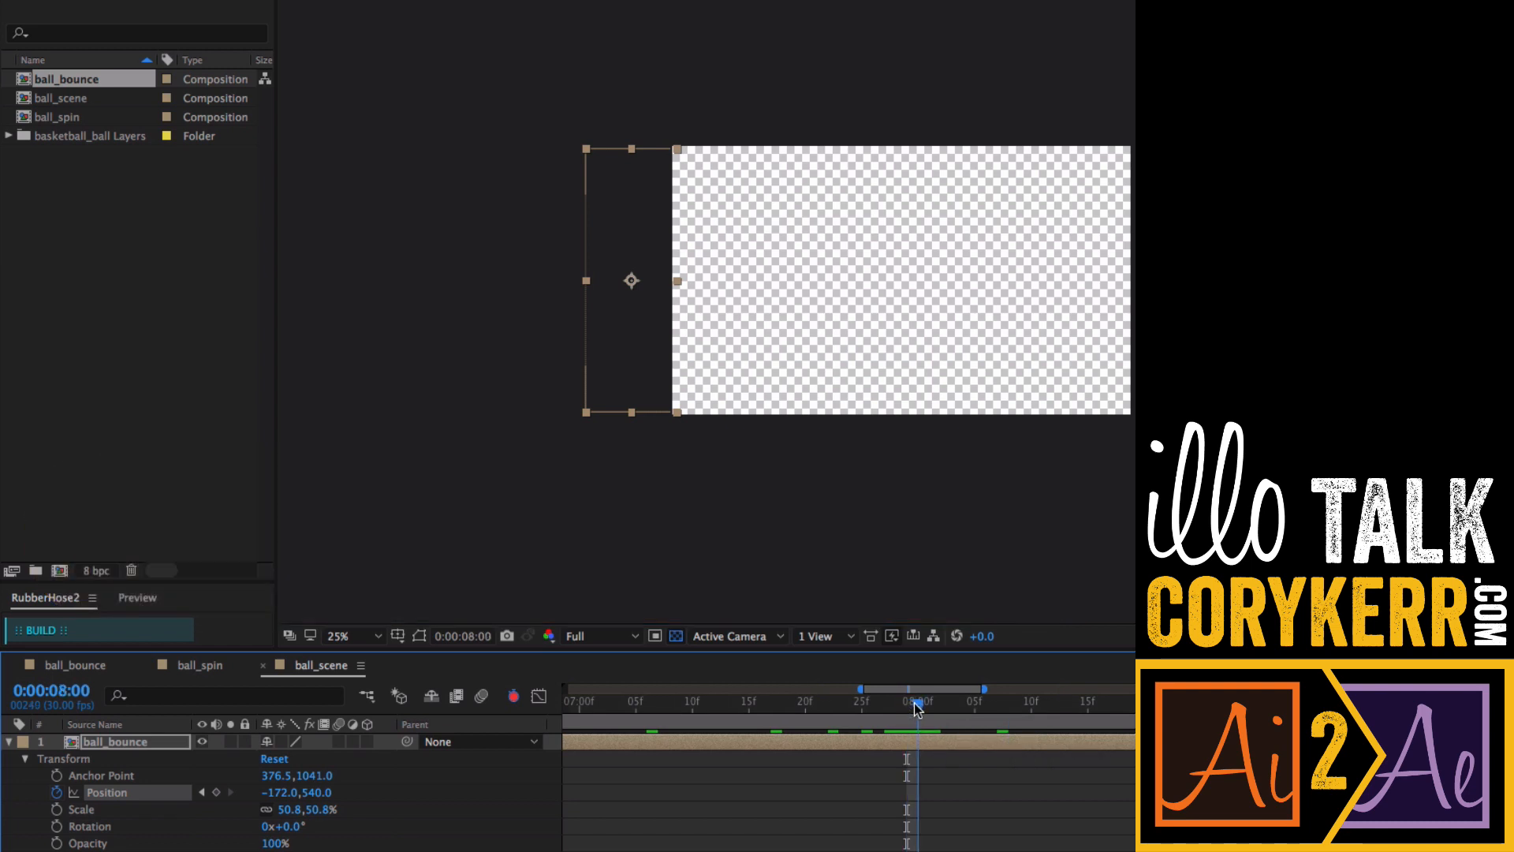
key("minus")
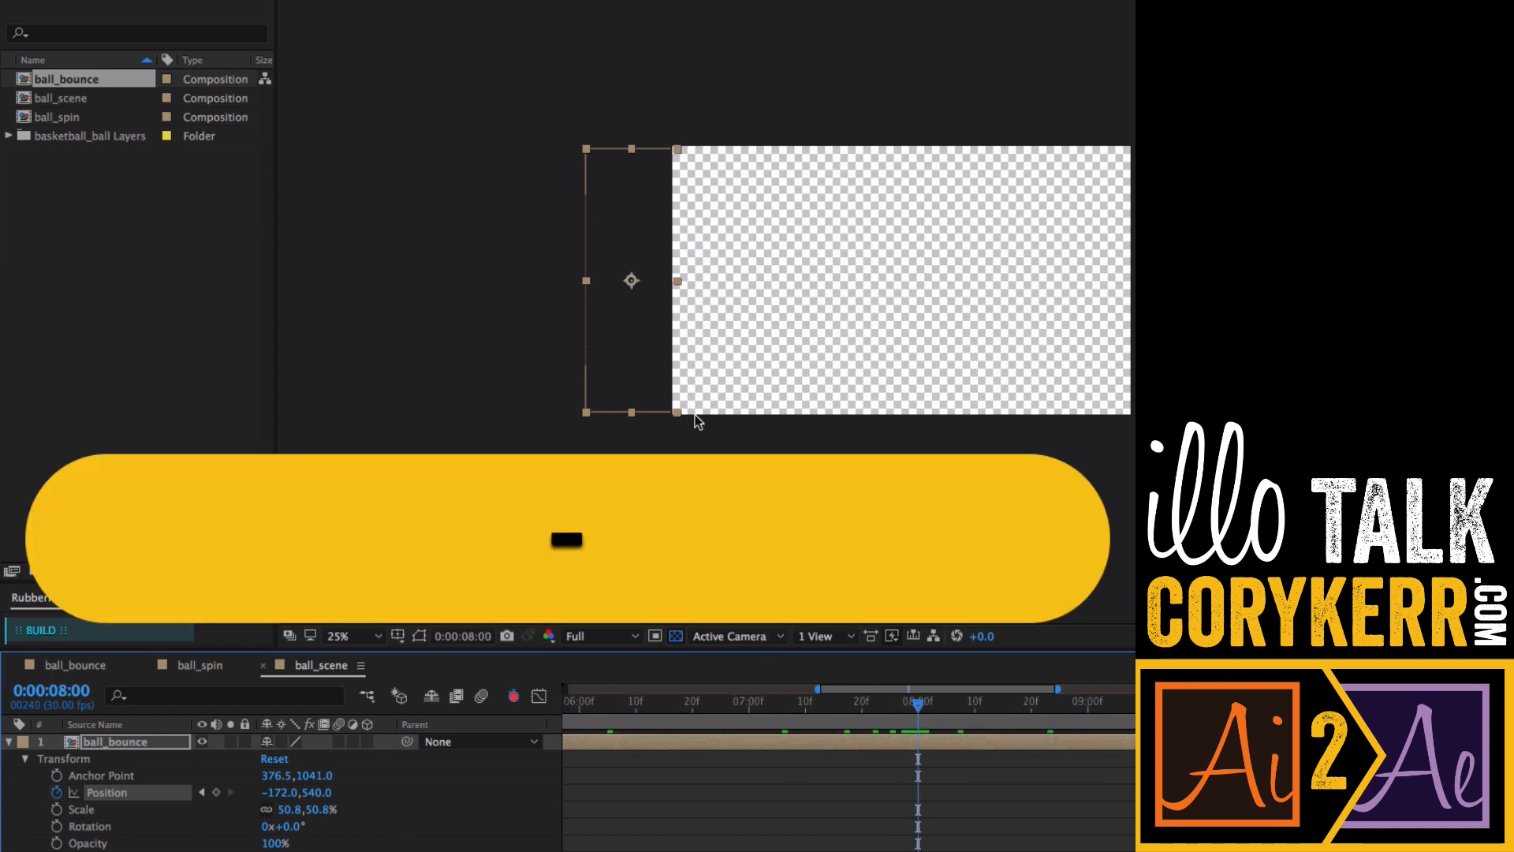
left_click(635, 347)
key("shift")
left_click_drag(635, 347, 1197, 359)
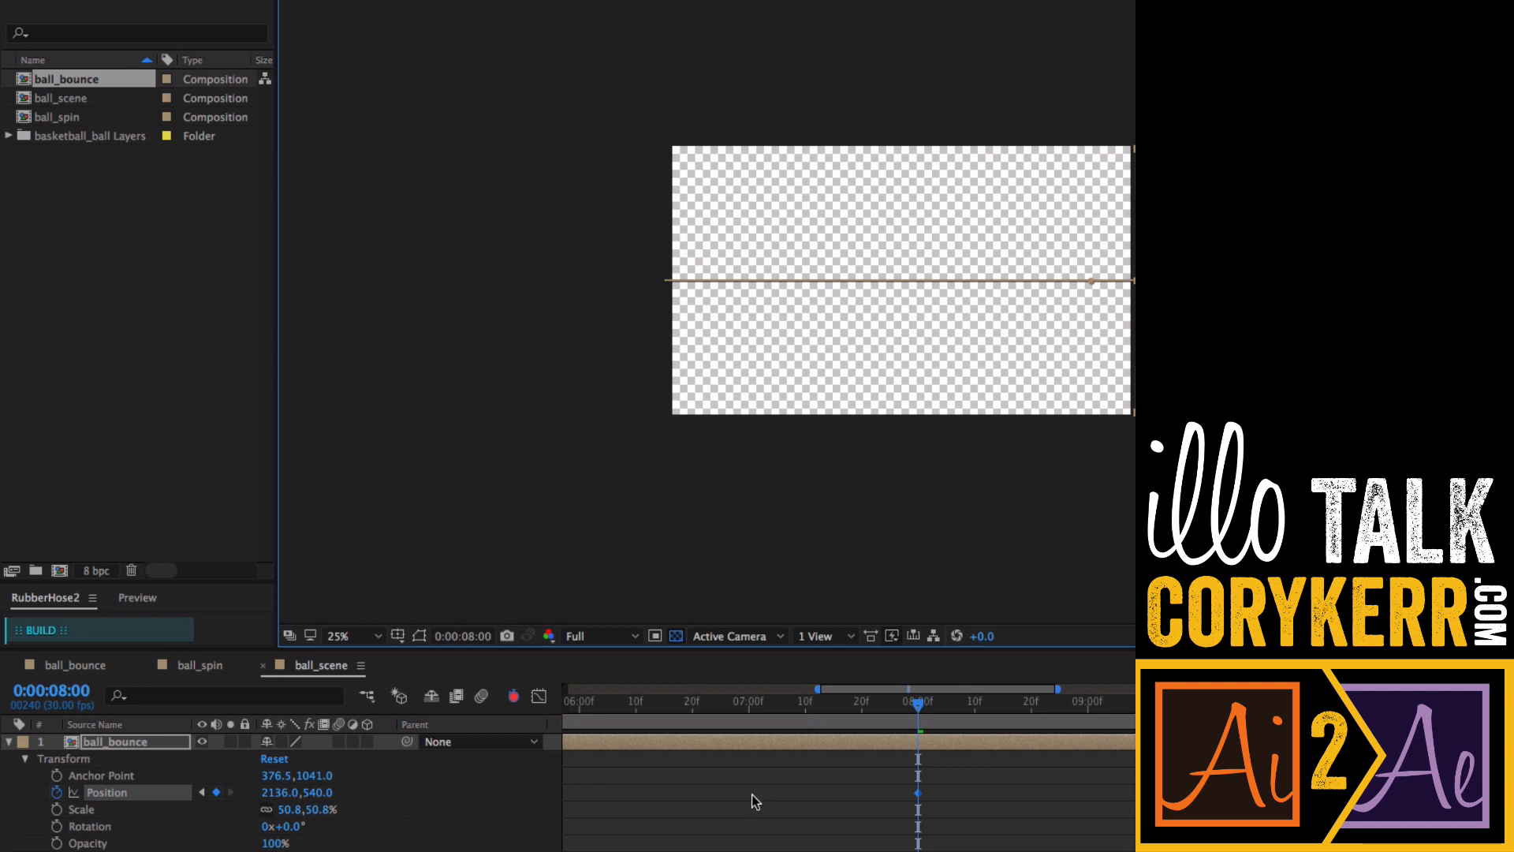
- Preview the ball travelling across the ball_scene composition from the start
key("minus")
key("minus")
key("minus")
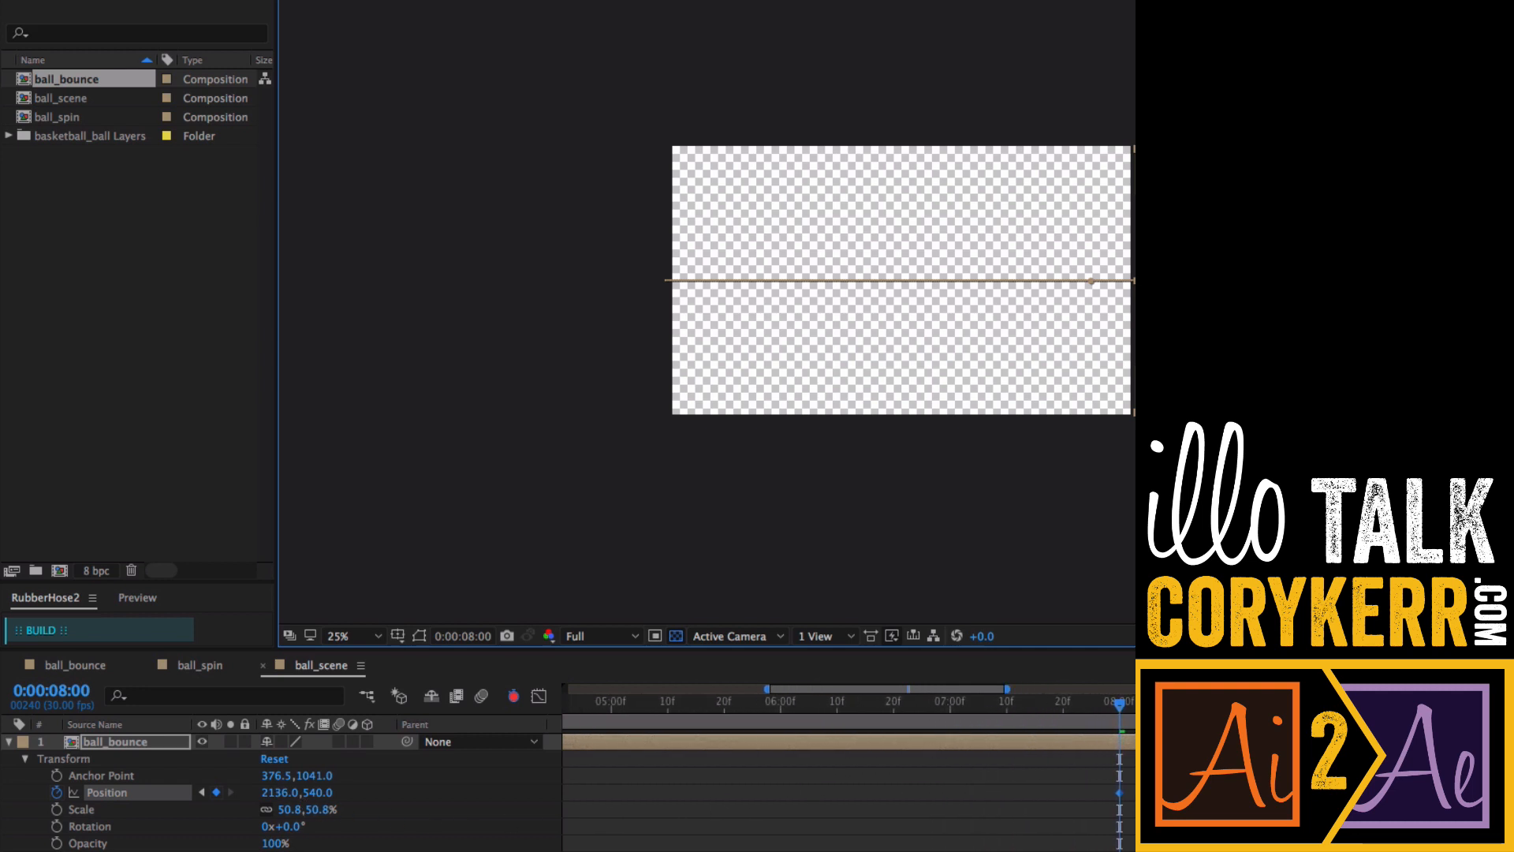
scroll(849, 768, "left", 5)
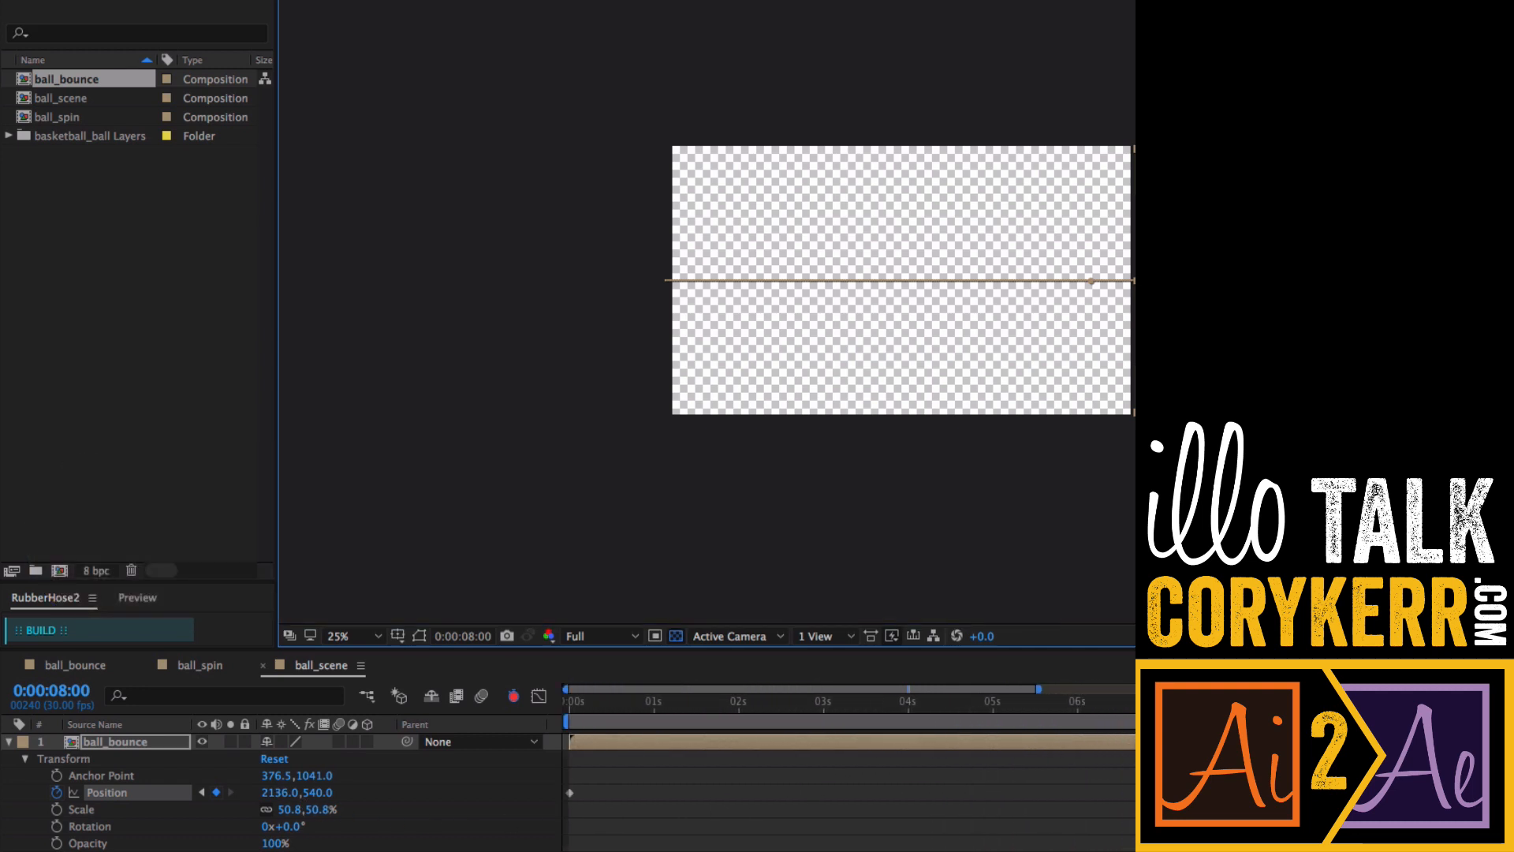
left_click_drag(1247, 707, 569, 707)
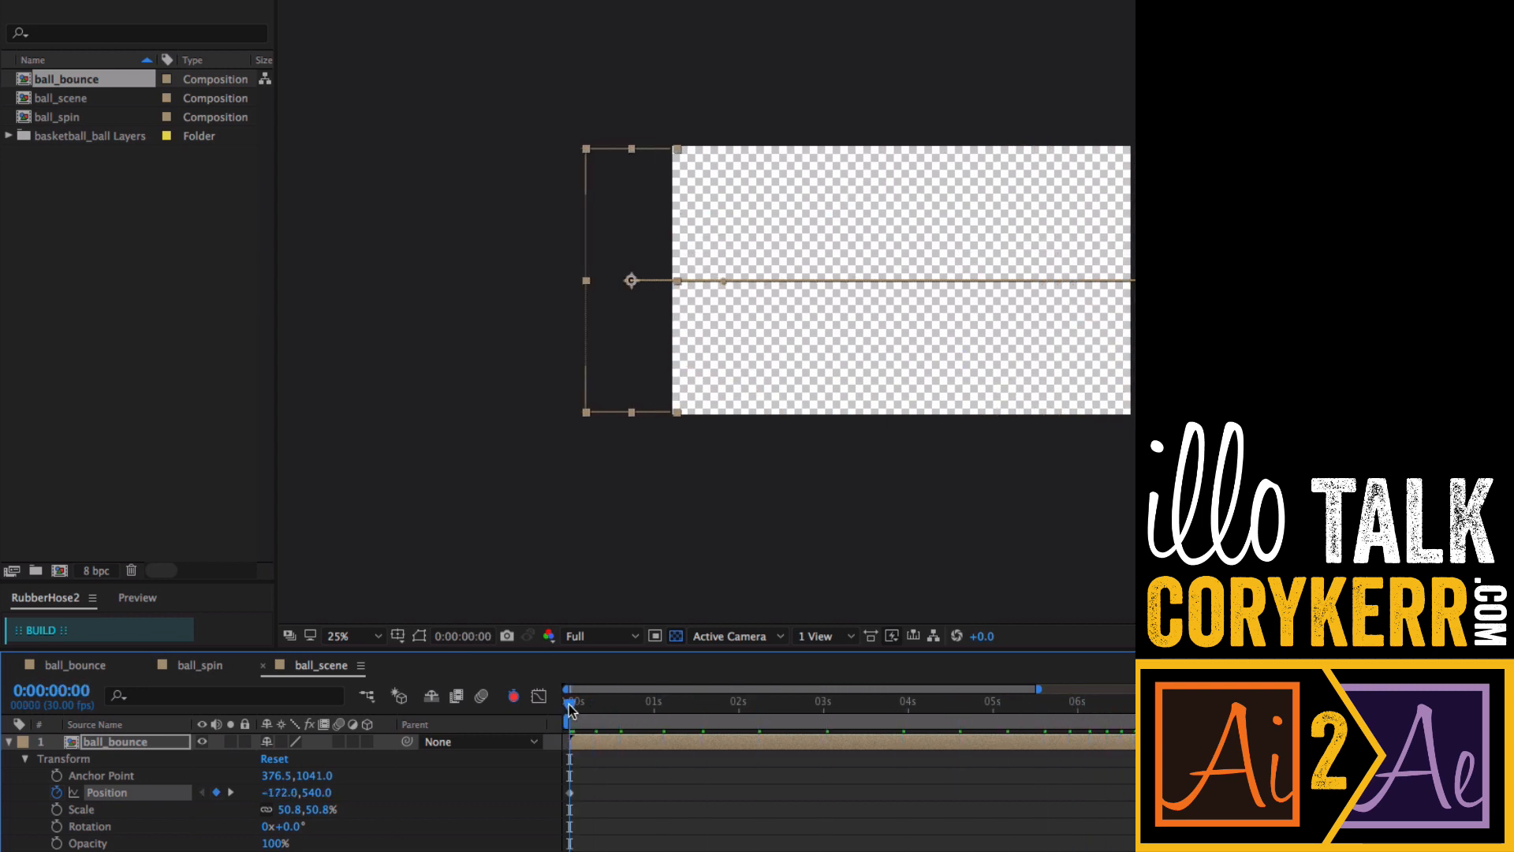
key("space")
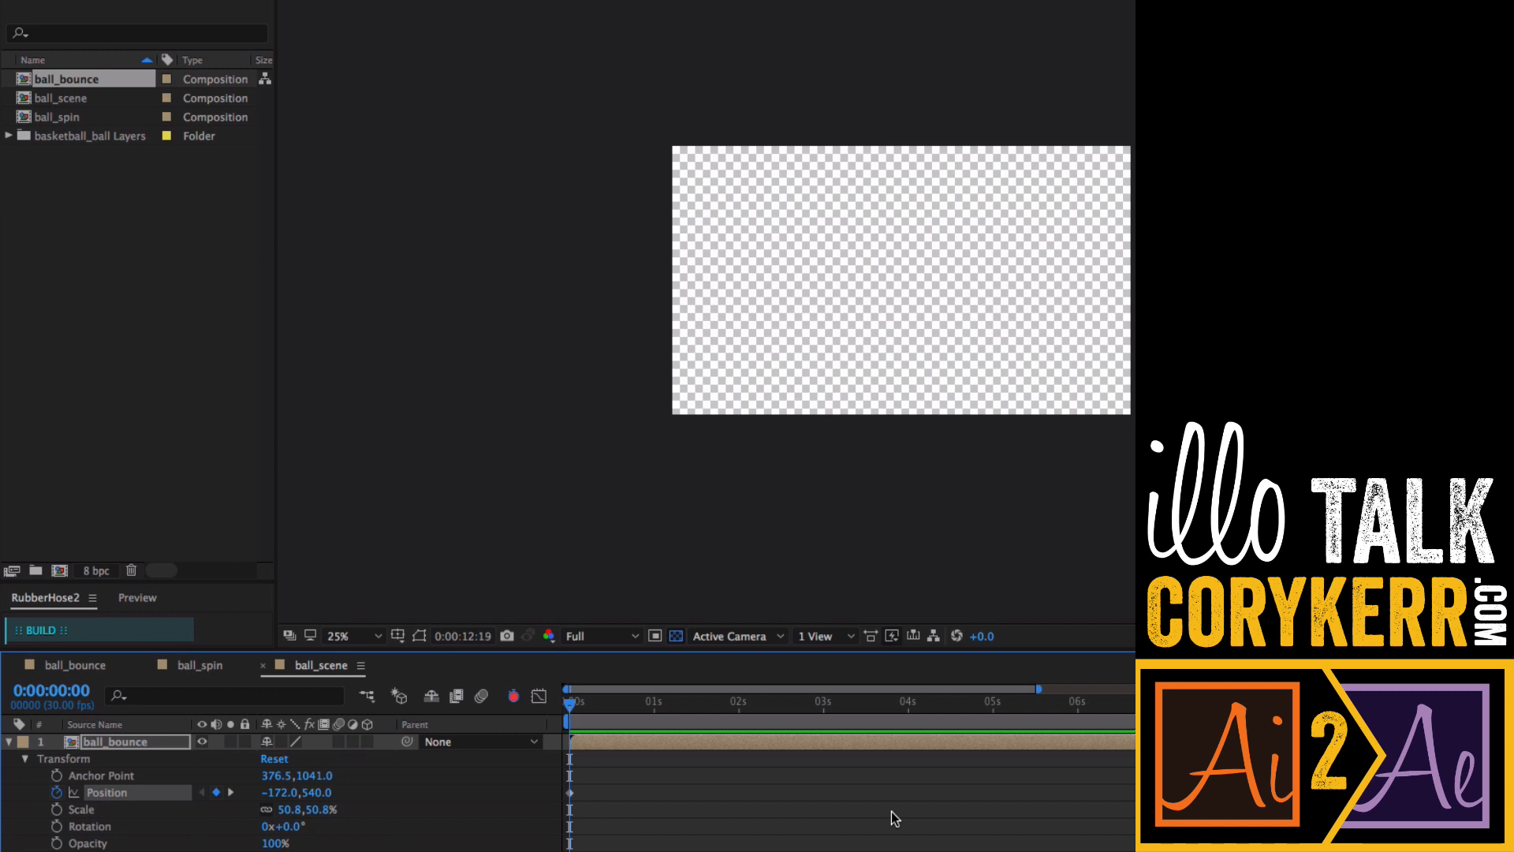
key("space")
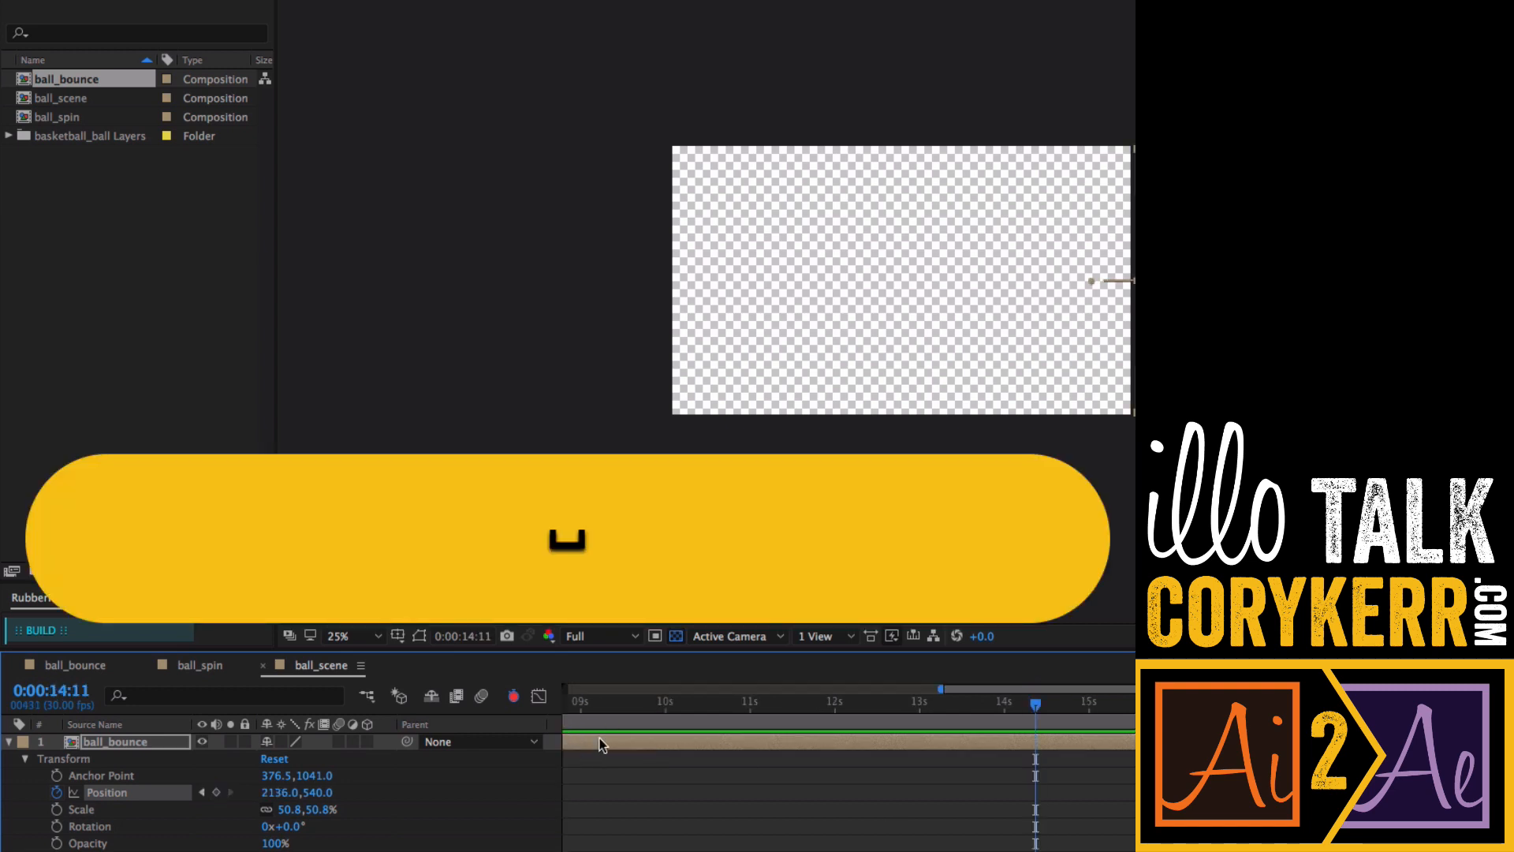
key("k")
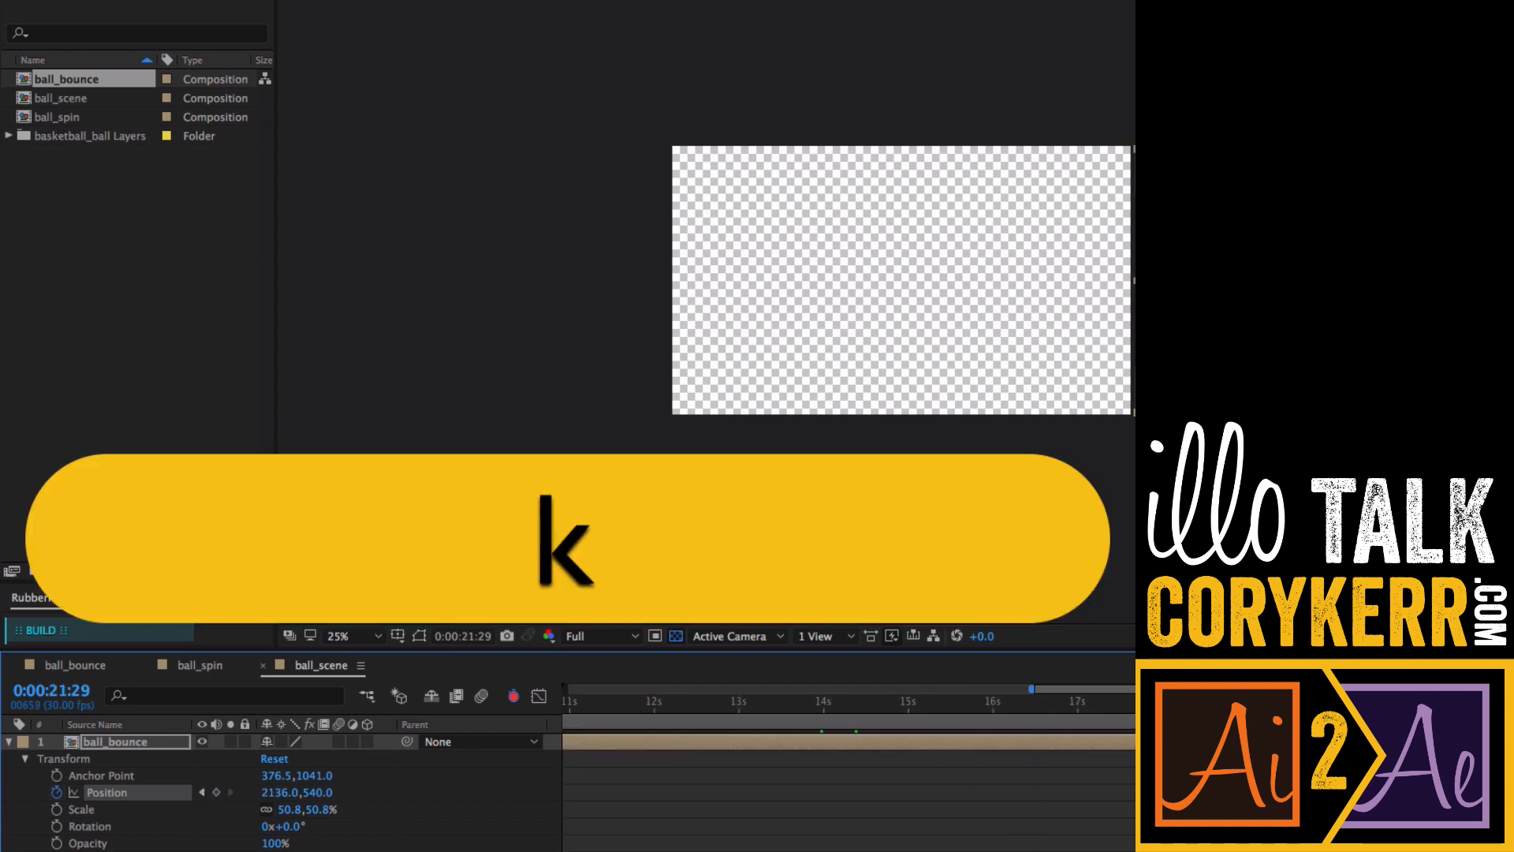
key("j")
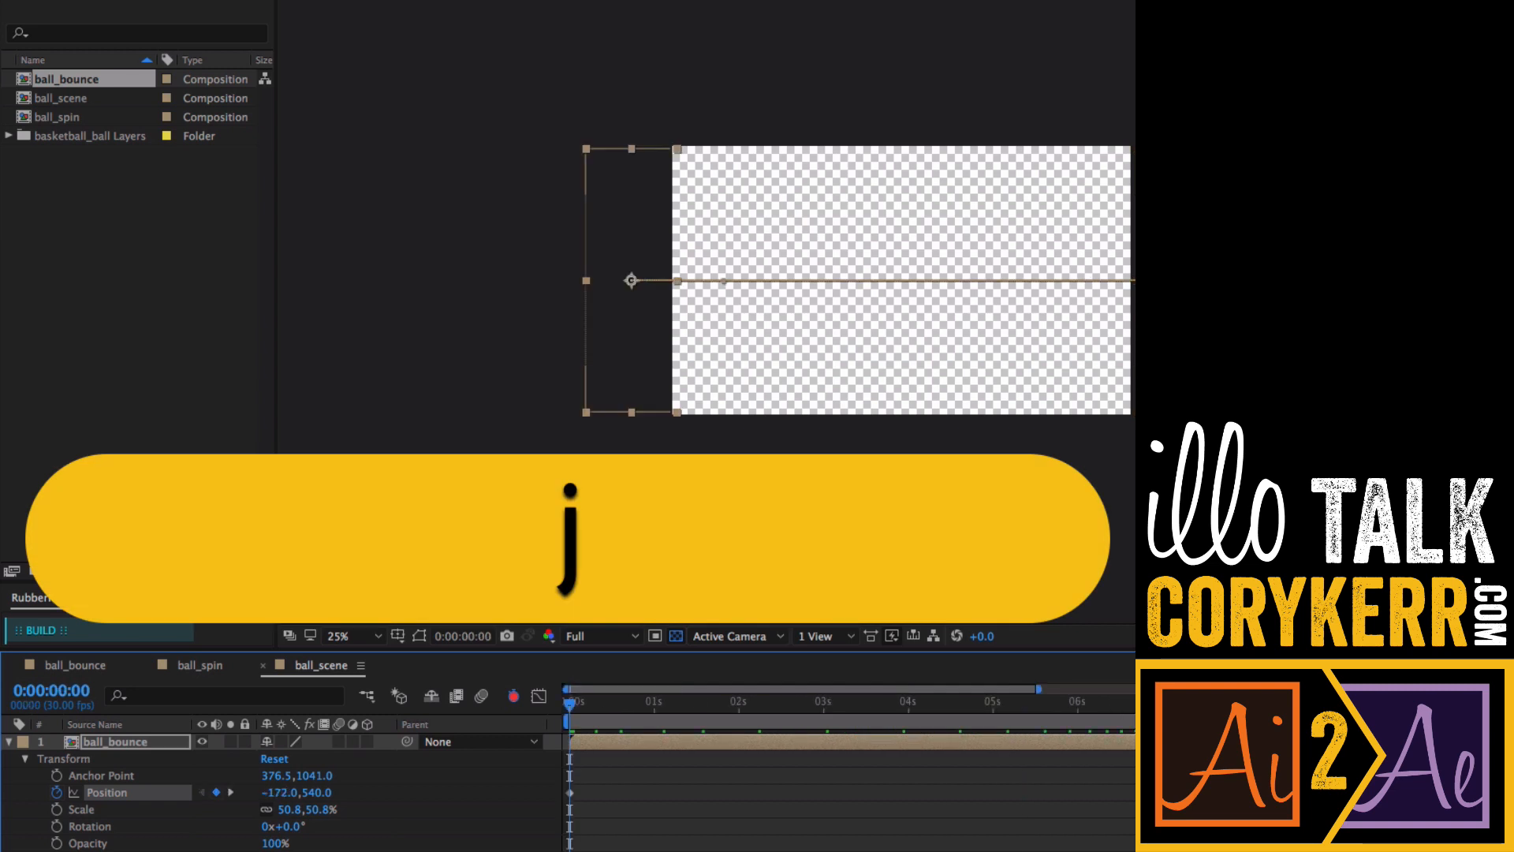
key("space")
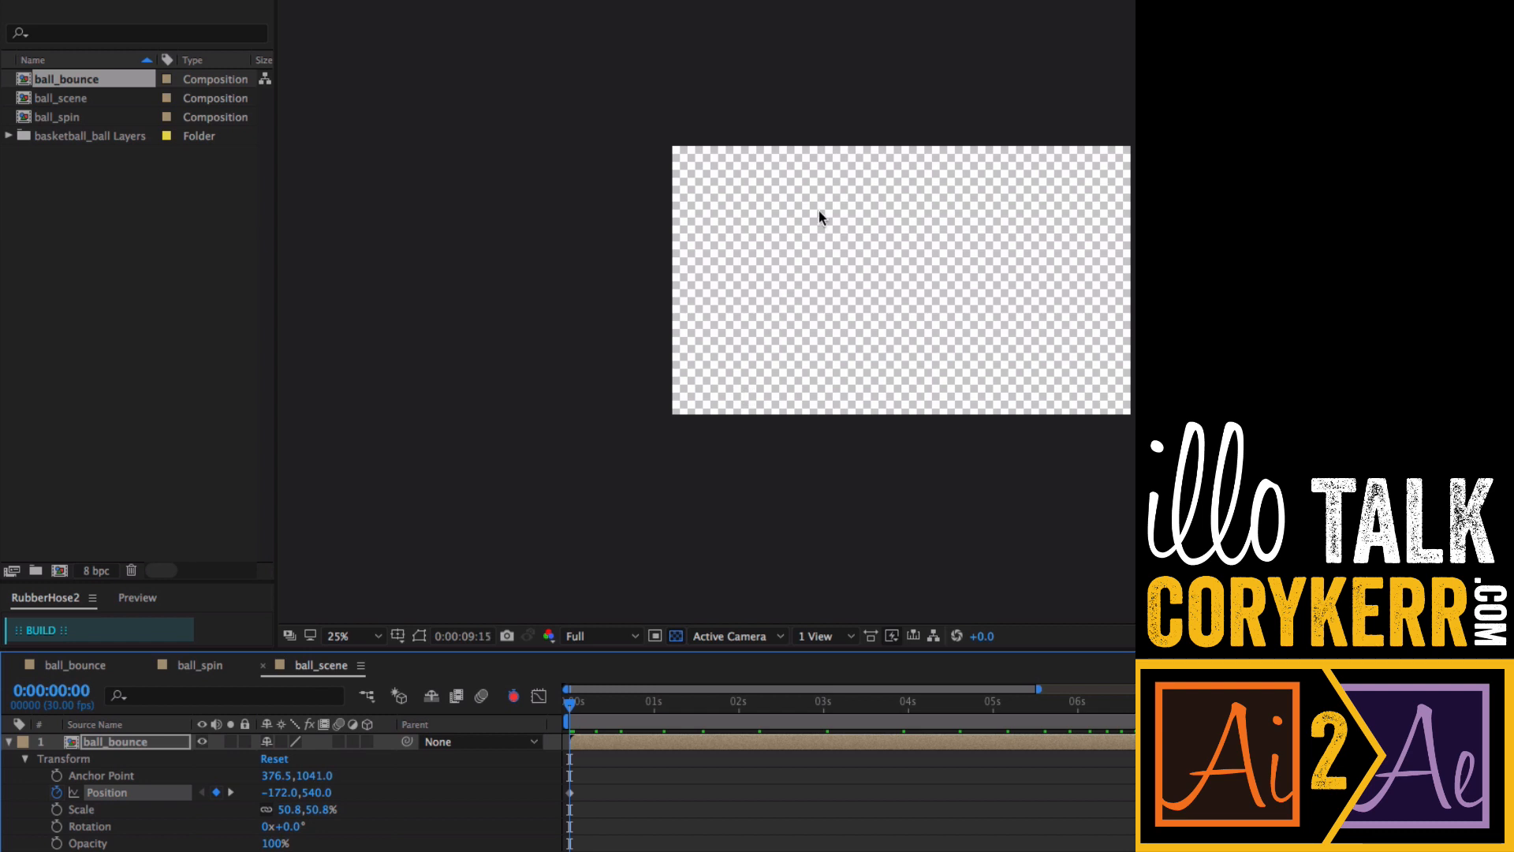
key("space")
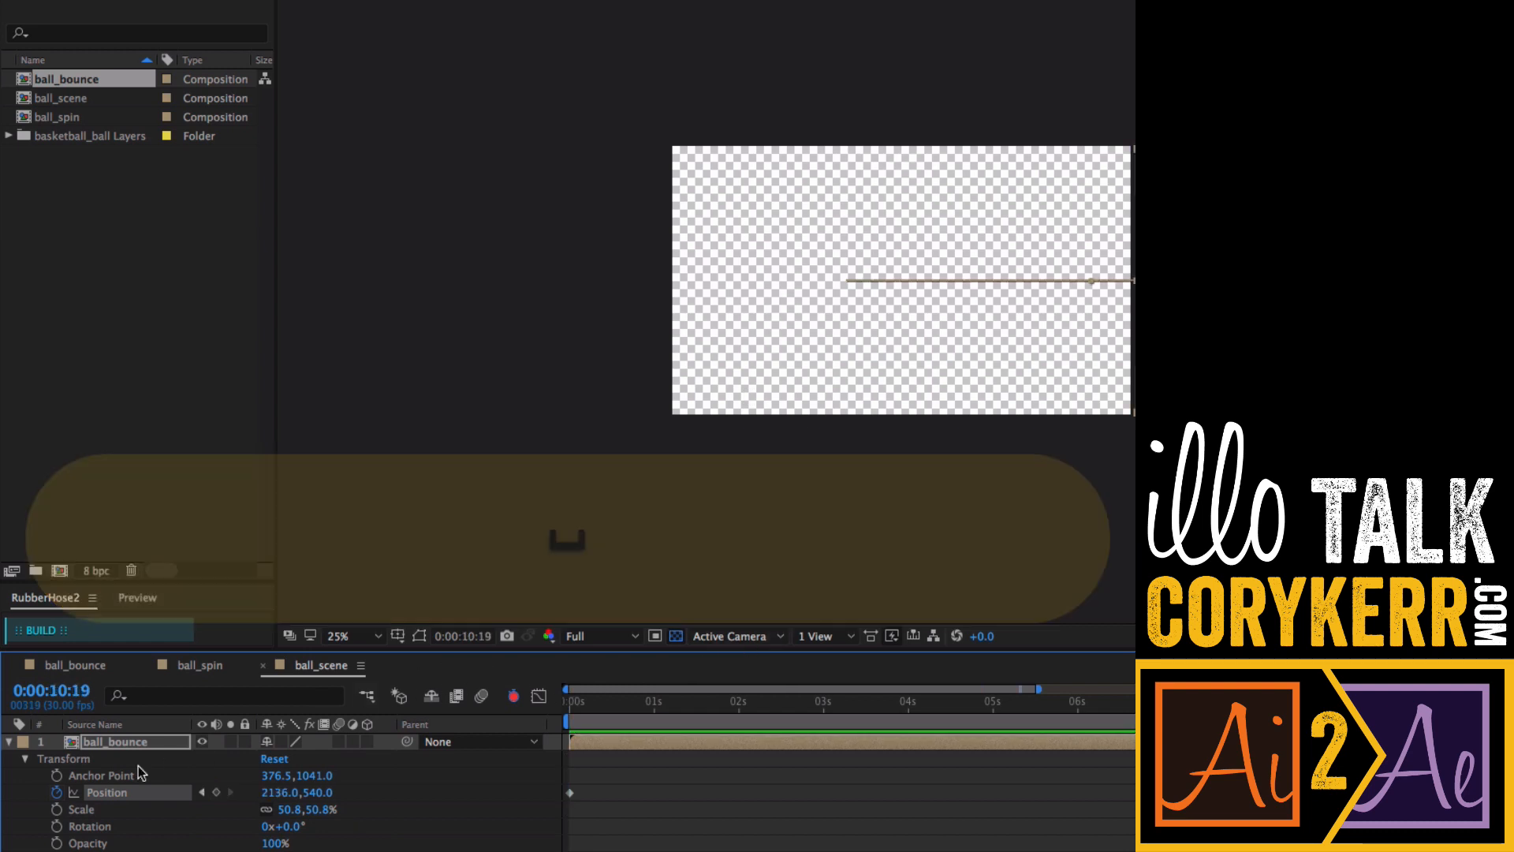
- Add a loopOut(type = "cycle", numKeyframes = 0) expression to ball_bounce's Position and preview the loop
left_click(57, 792, "alt")
left_click(331, 808)
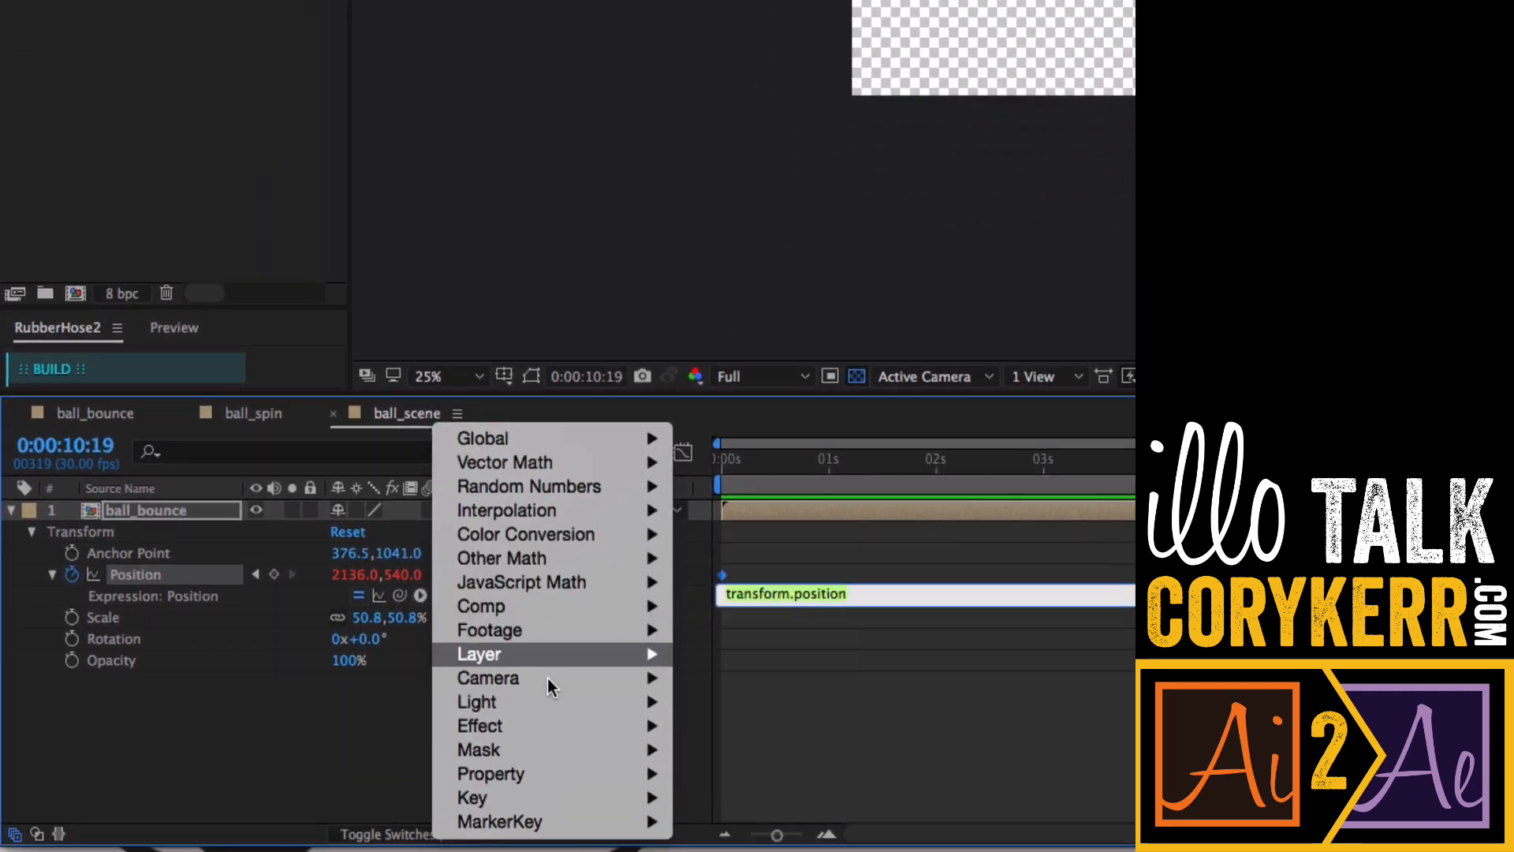
mouse_move(514, 803)
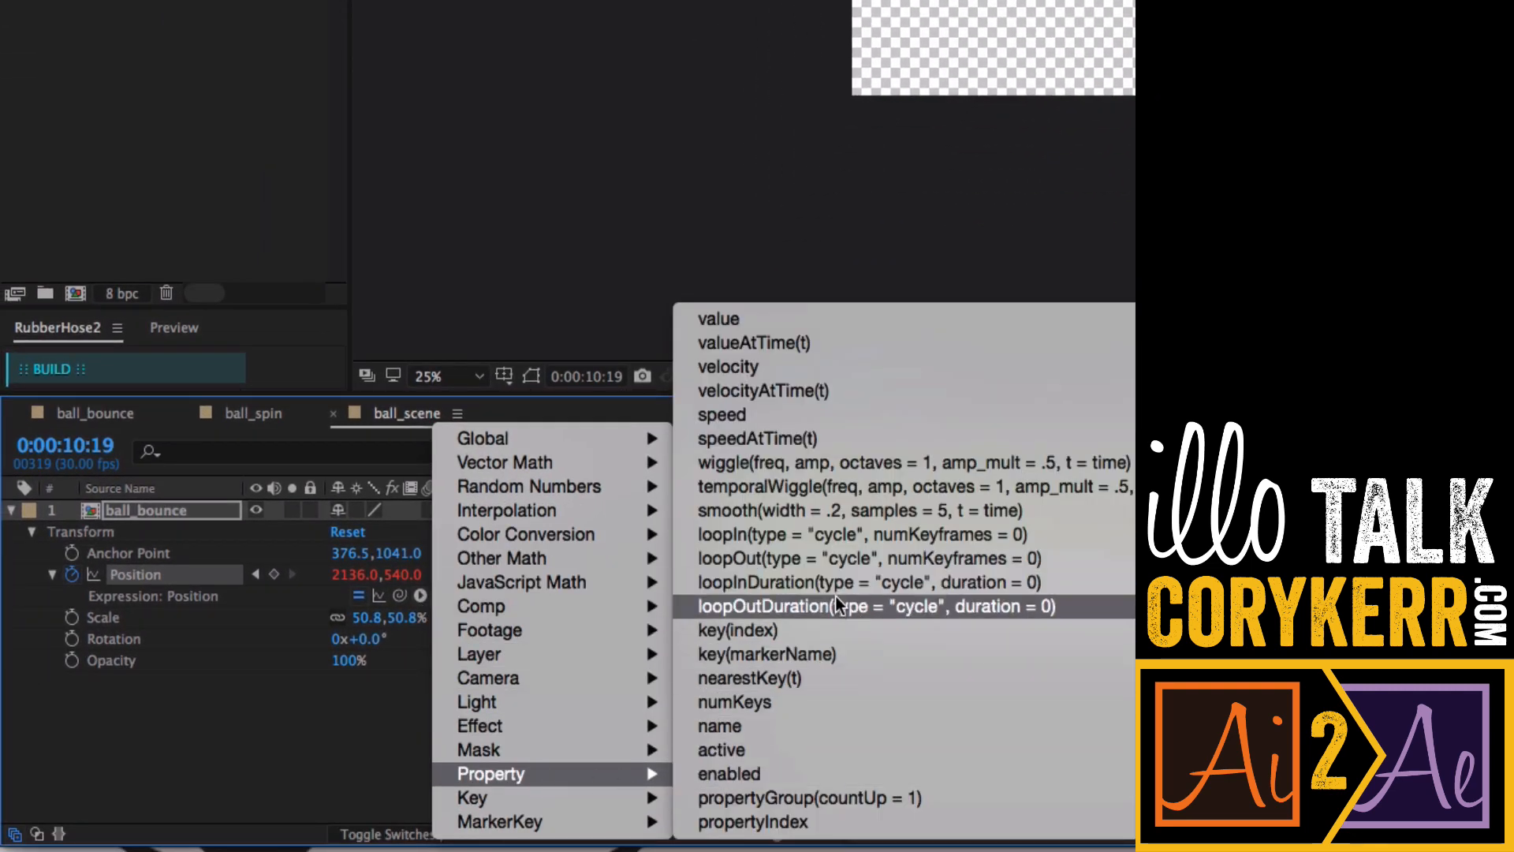
left_click(836, 558)
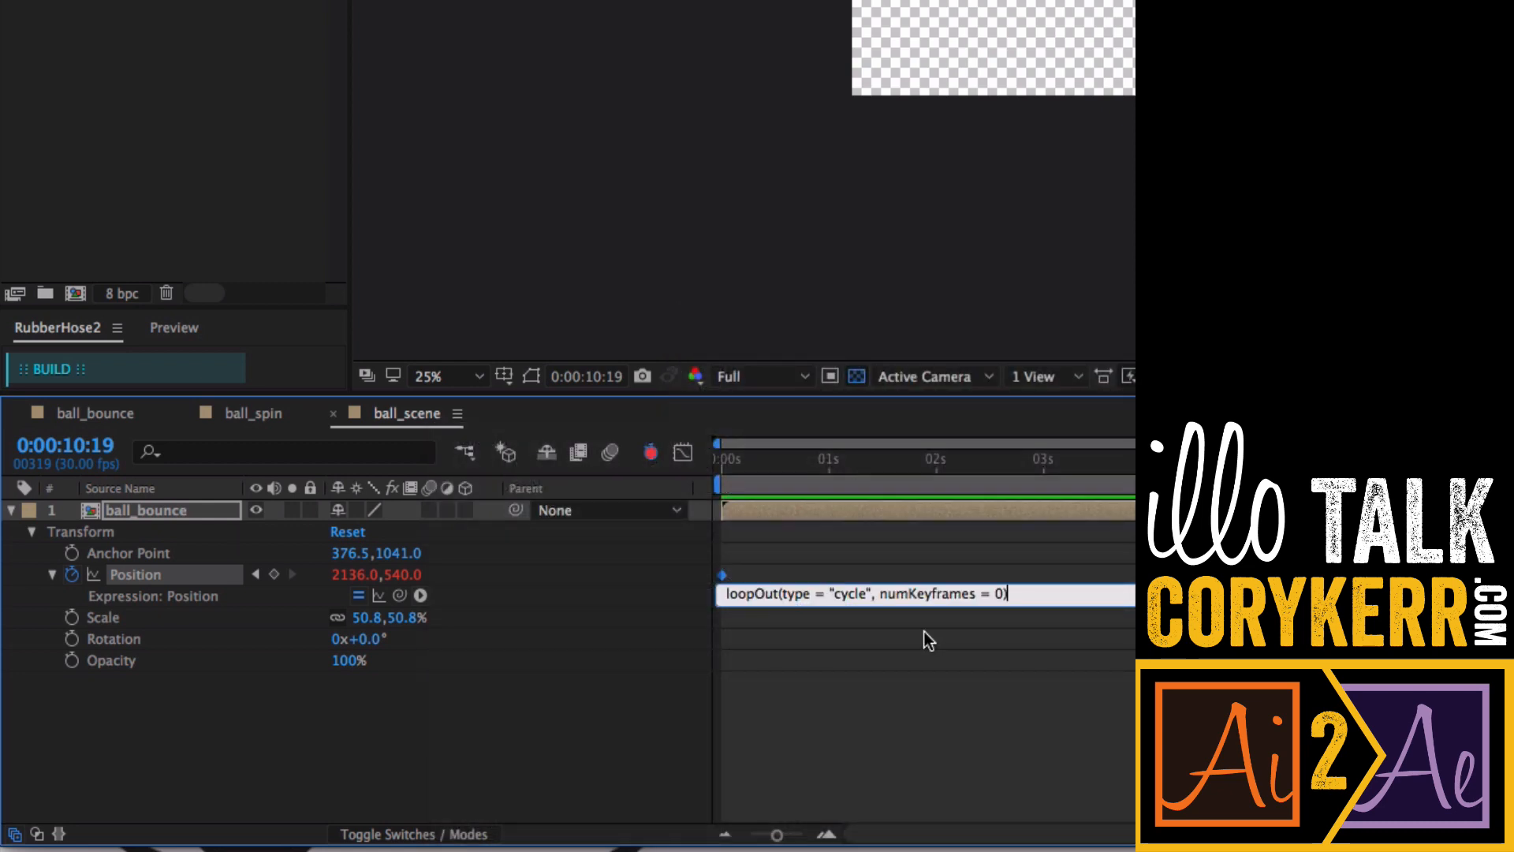
left_click(855, 574)
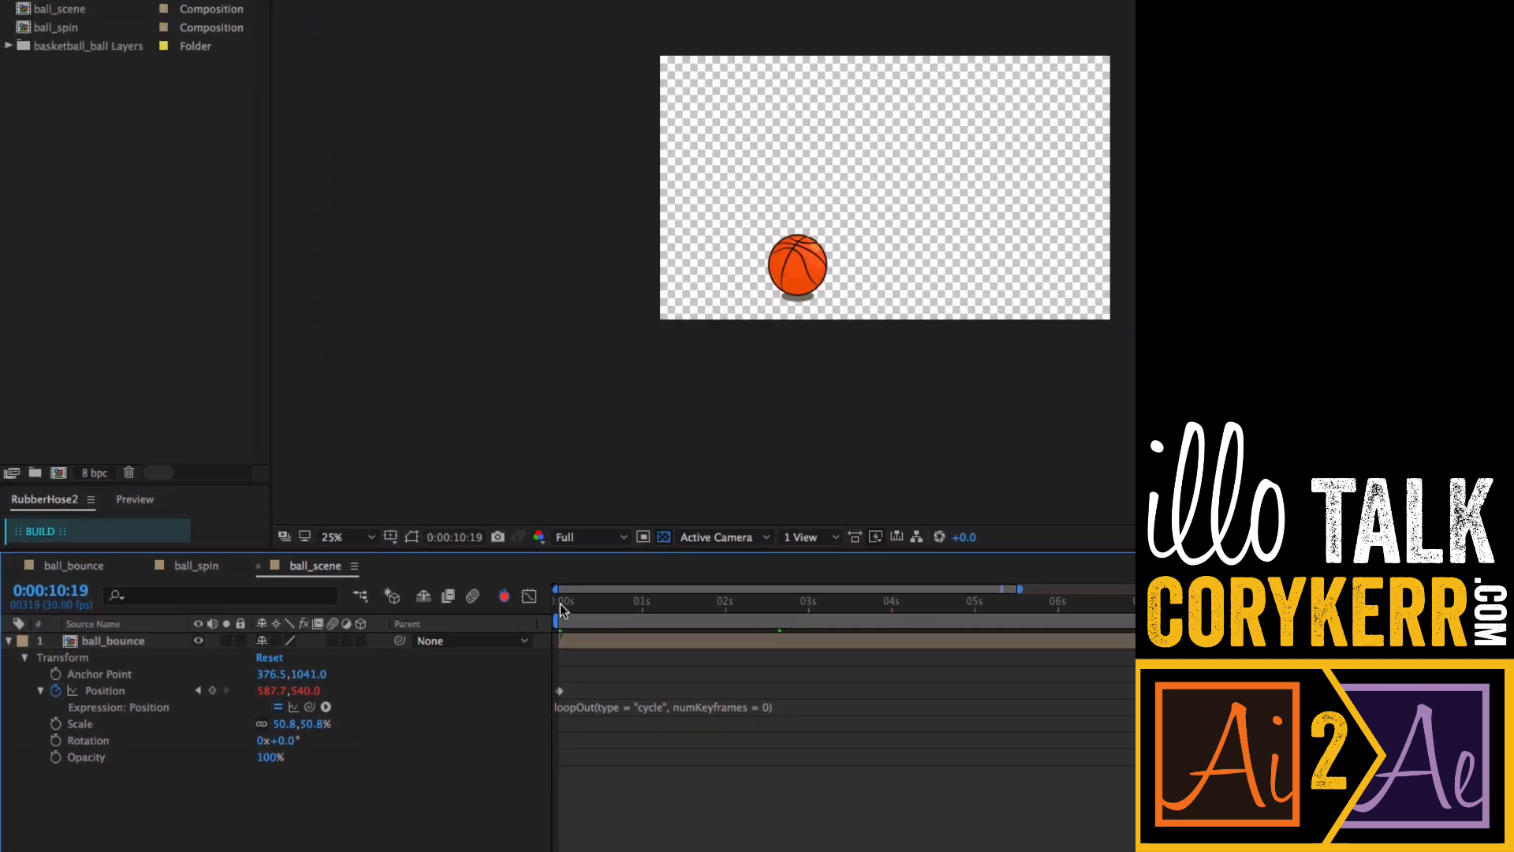
left_click(555, 610)
key("space")
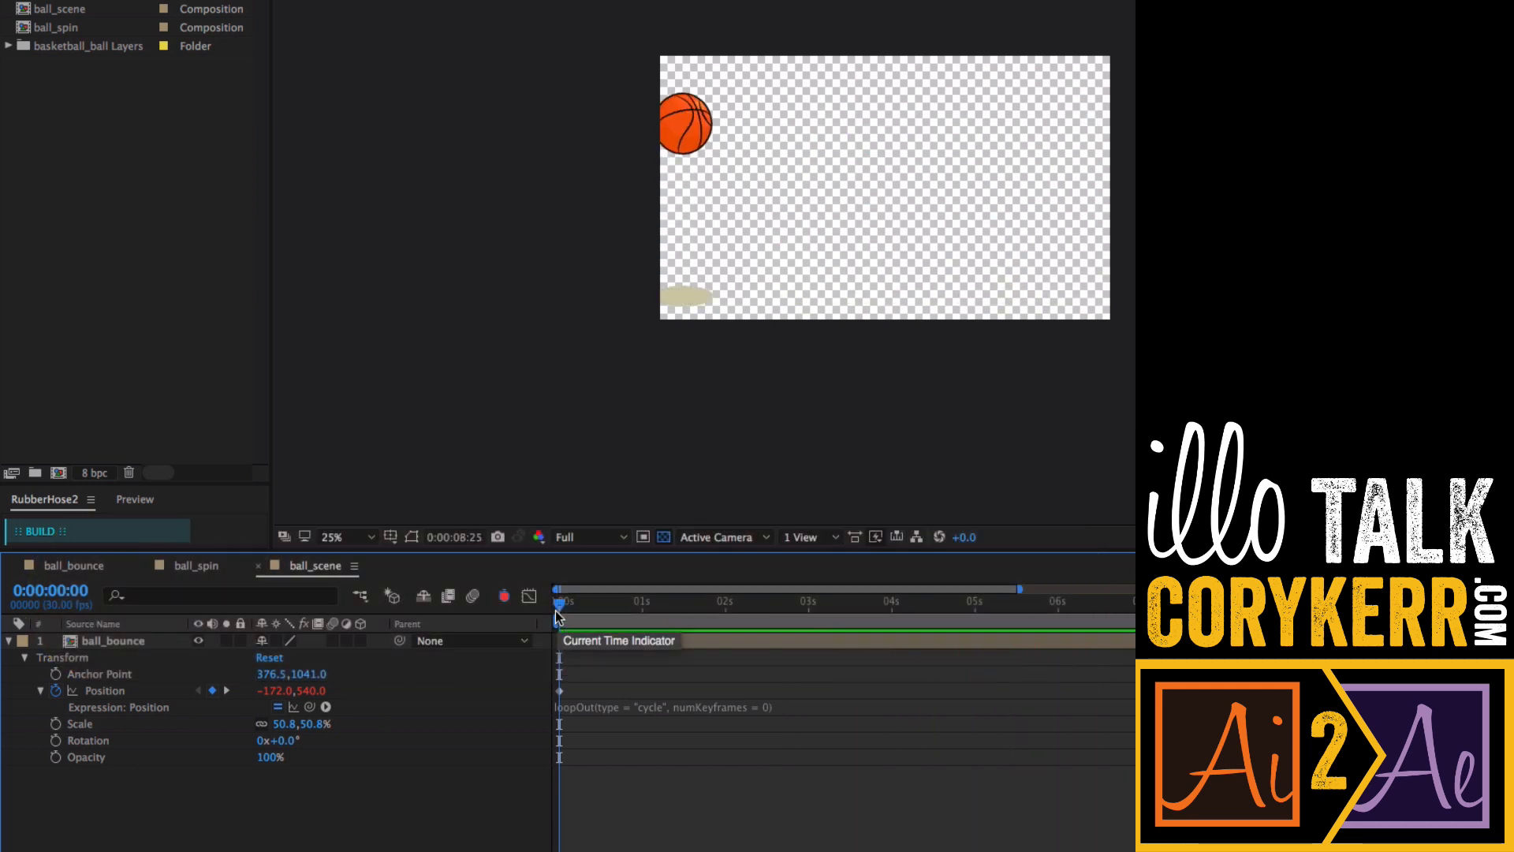
key("space")
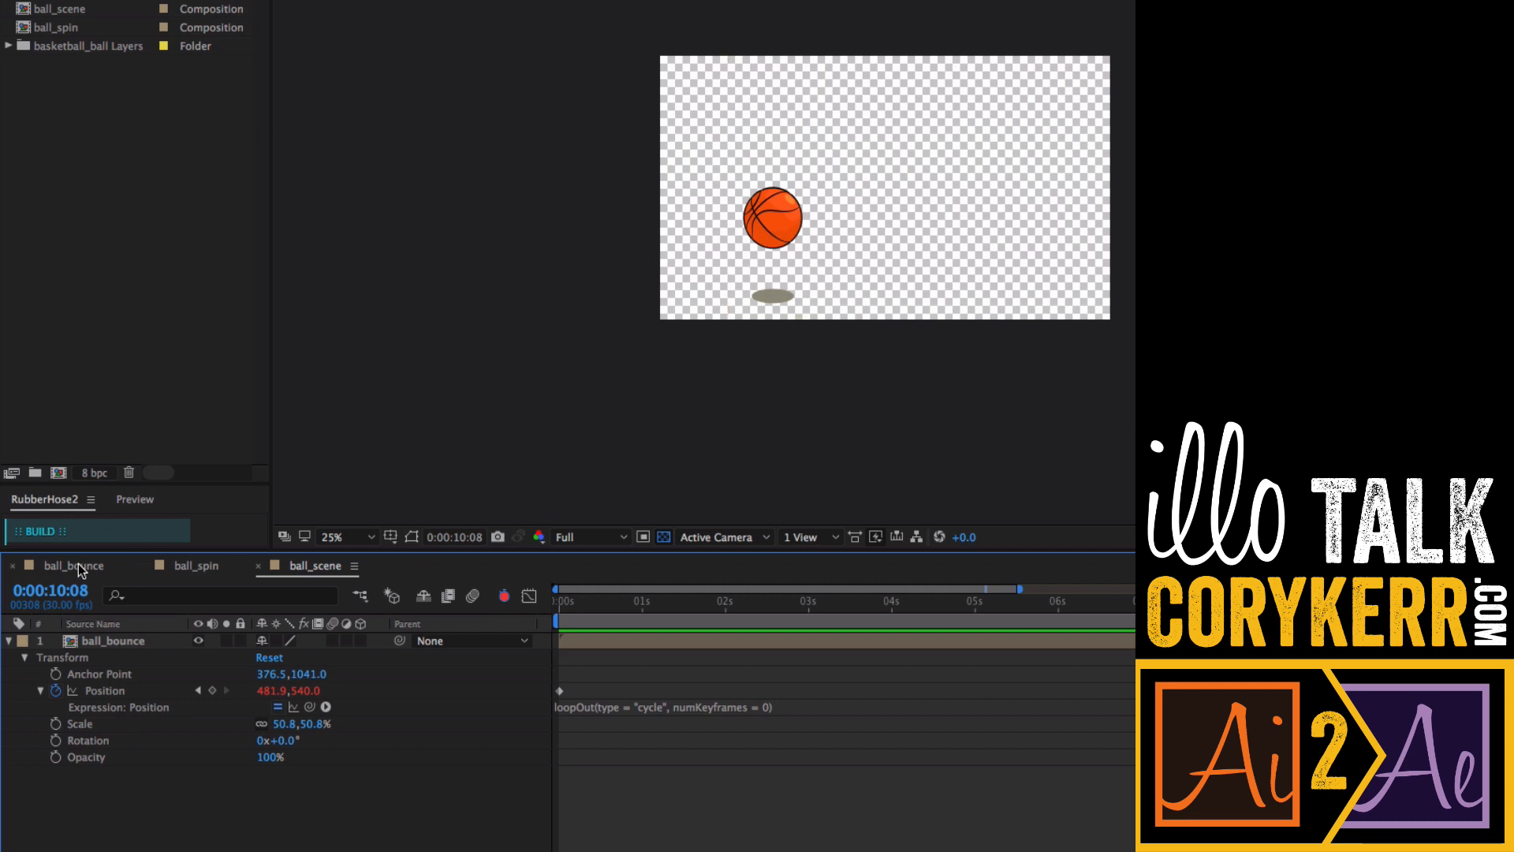
- In the ball_bounce composition, apply Easy Ease to the ball_spin layer's Position keyframe at 1 second
left_click(74, 565)
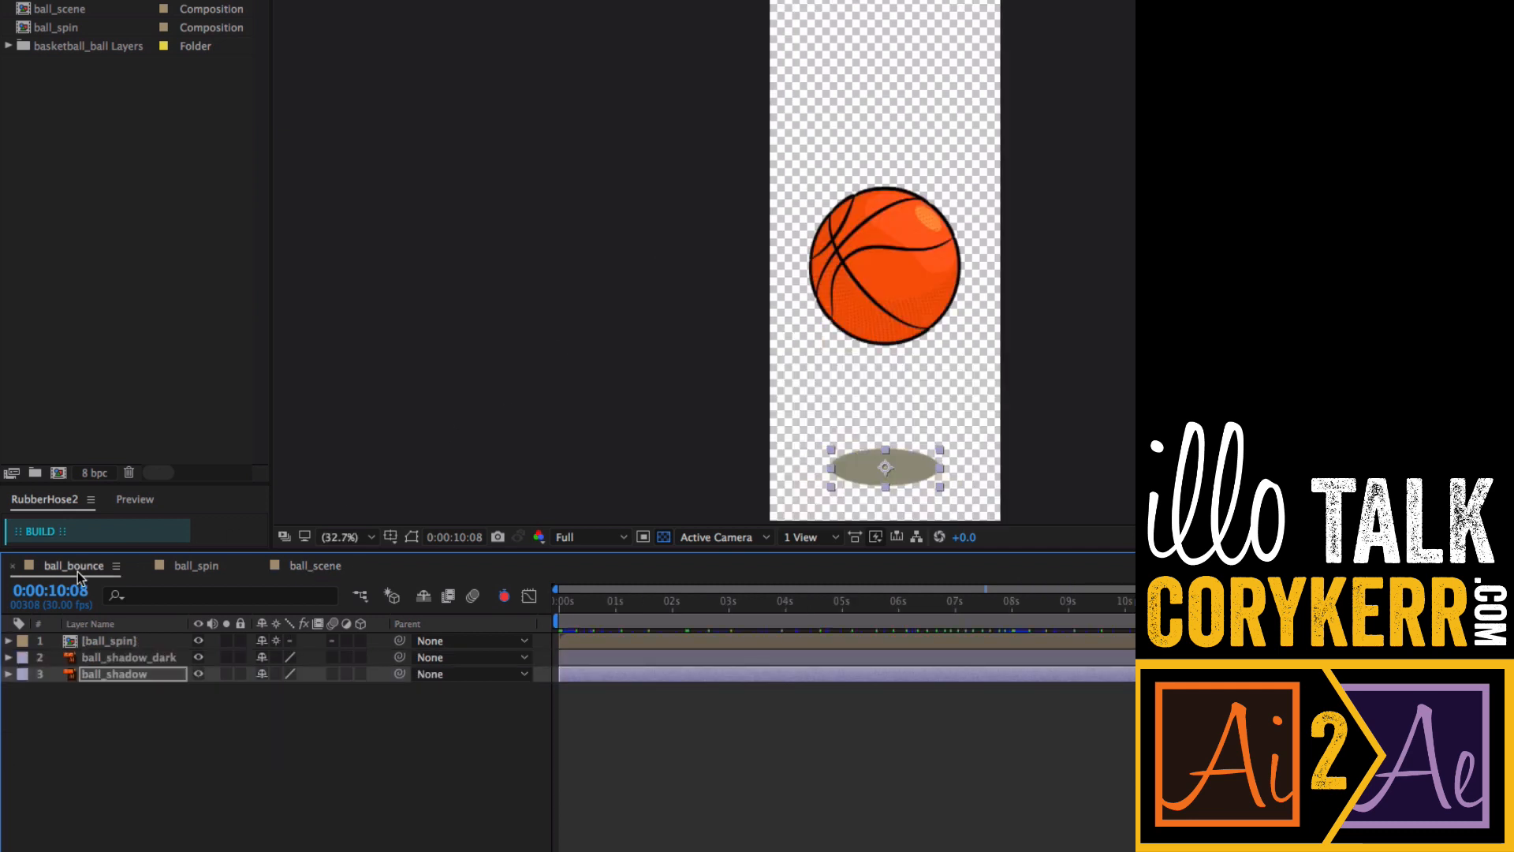
left_click(116, 642)
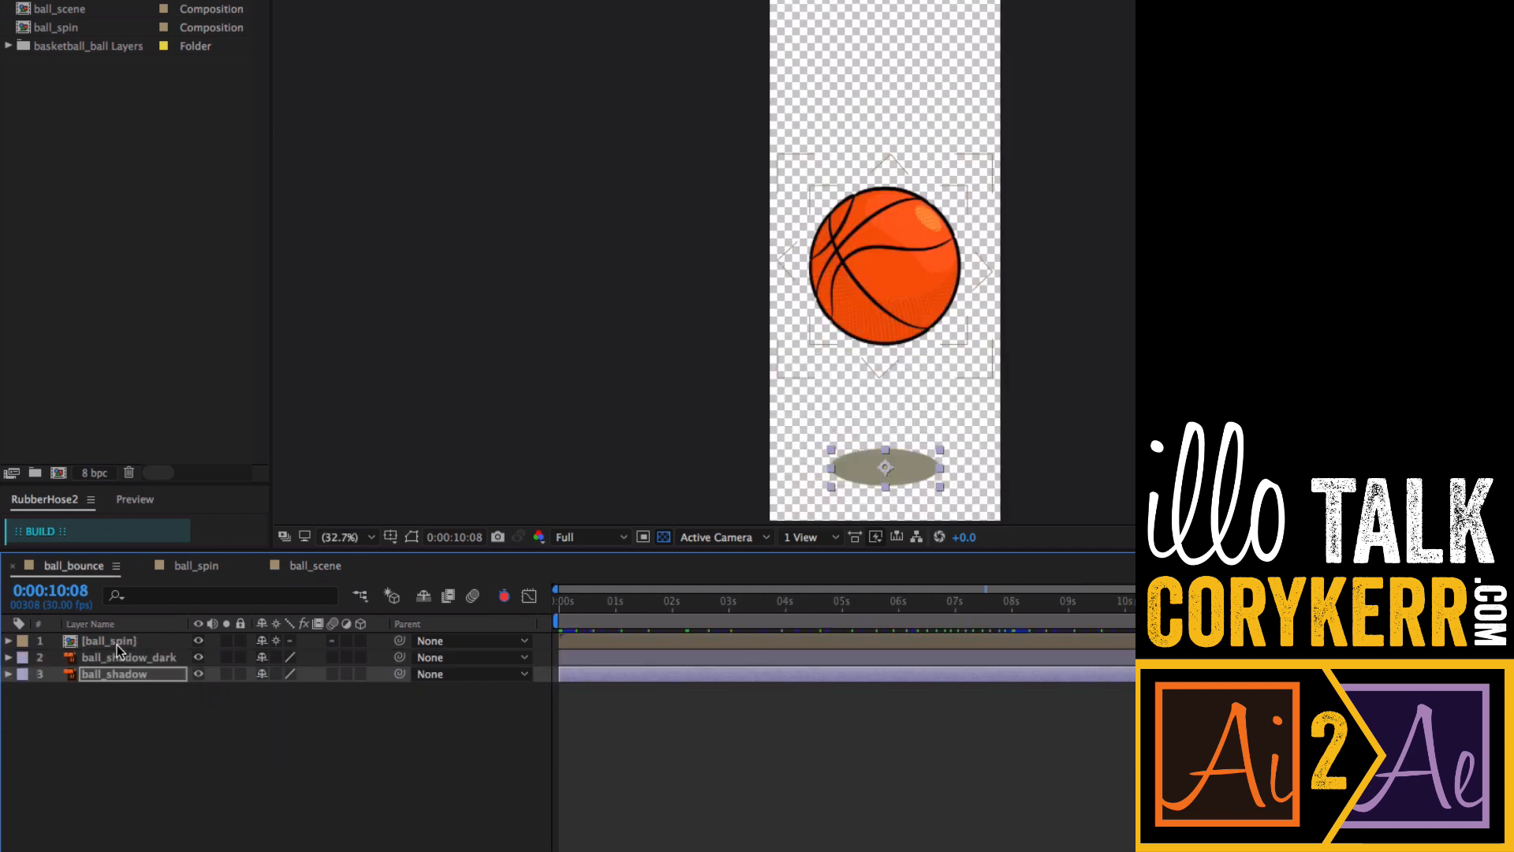
left_click(8, 641)
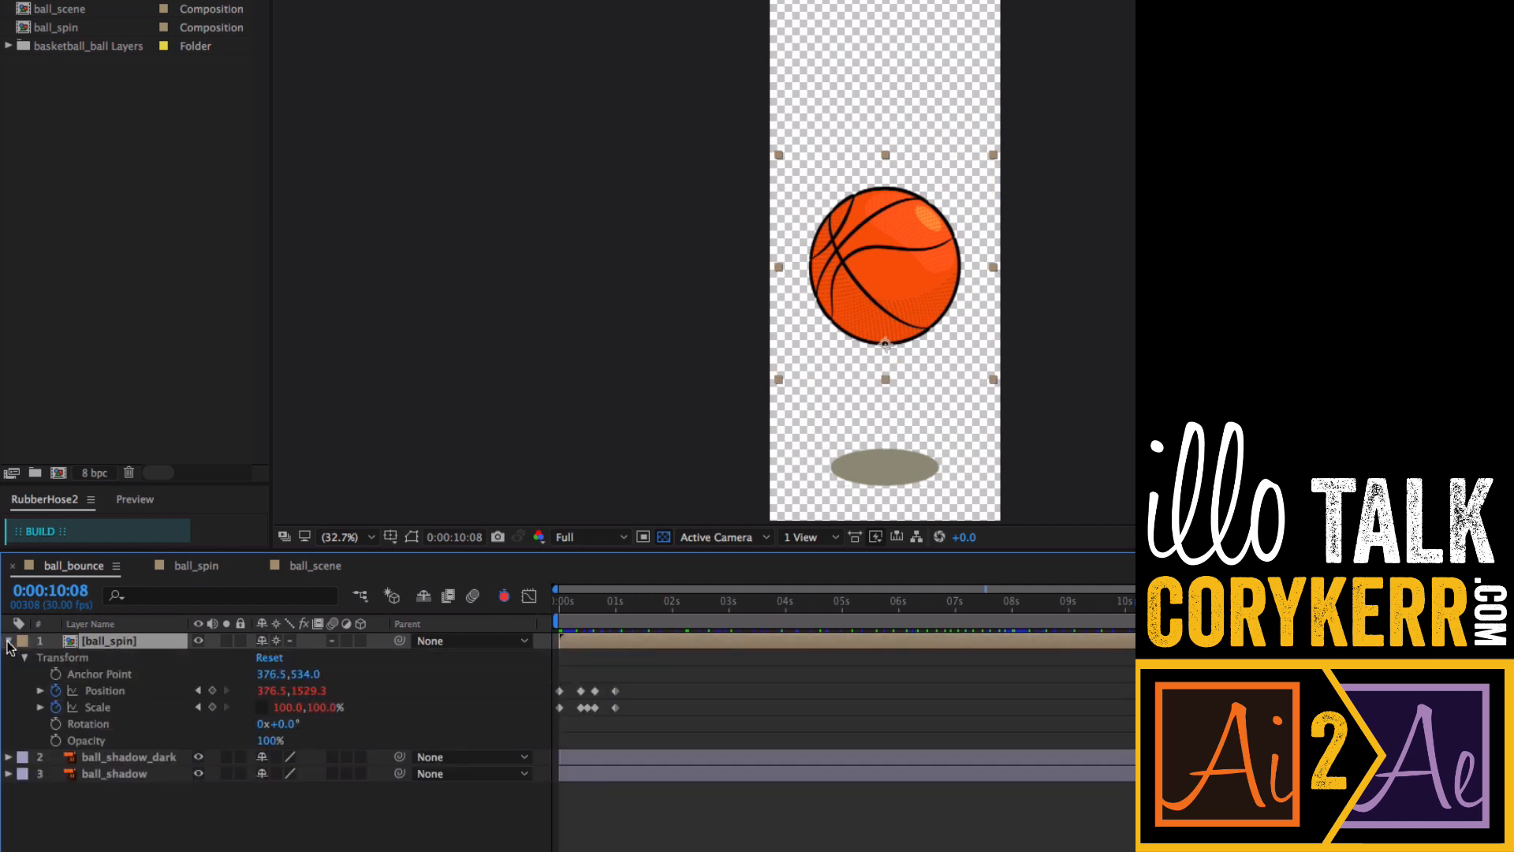
left_click(592, 606)
left_click_drag(615, 611, 616, 612)
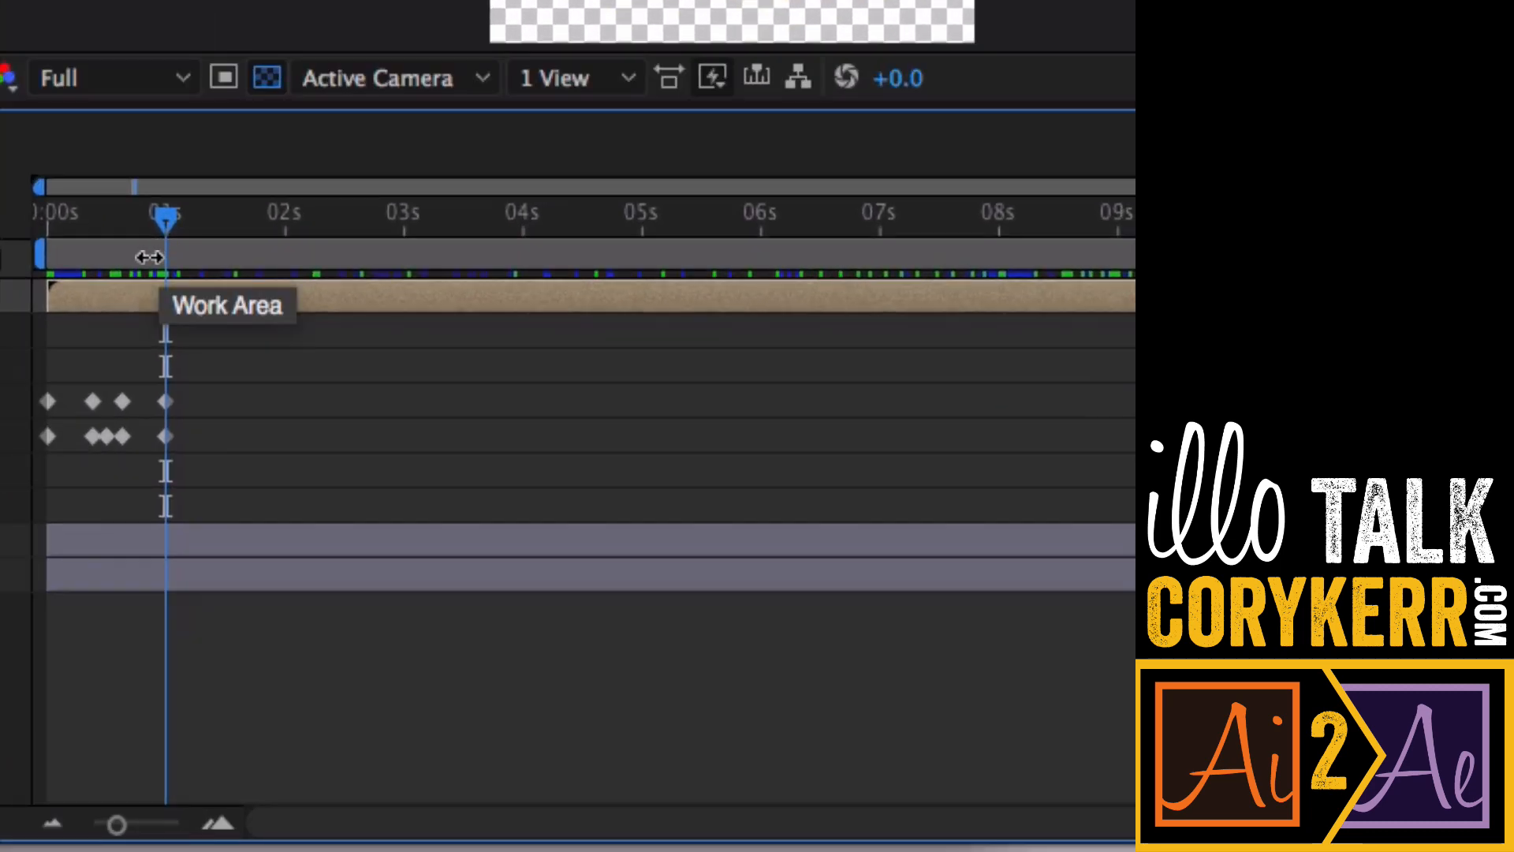
right_click(165, 402)
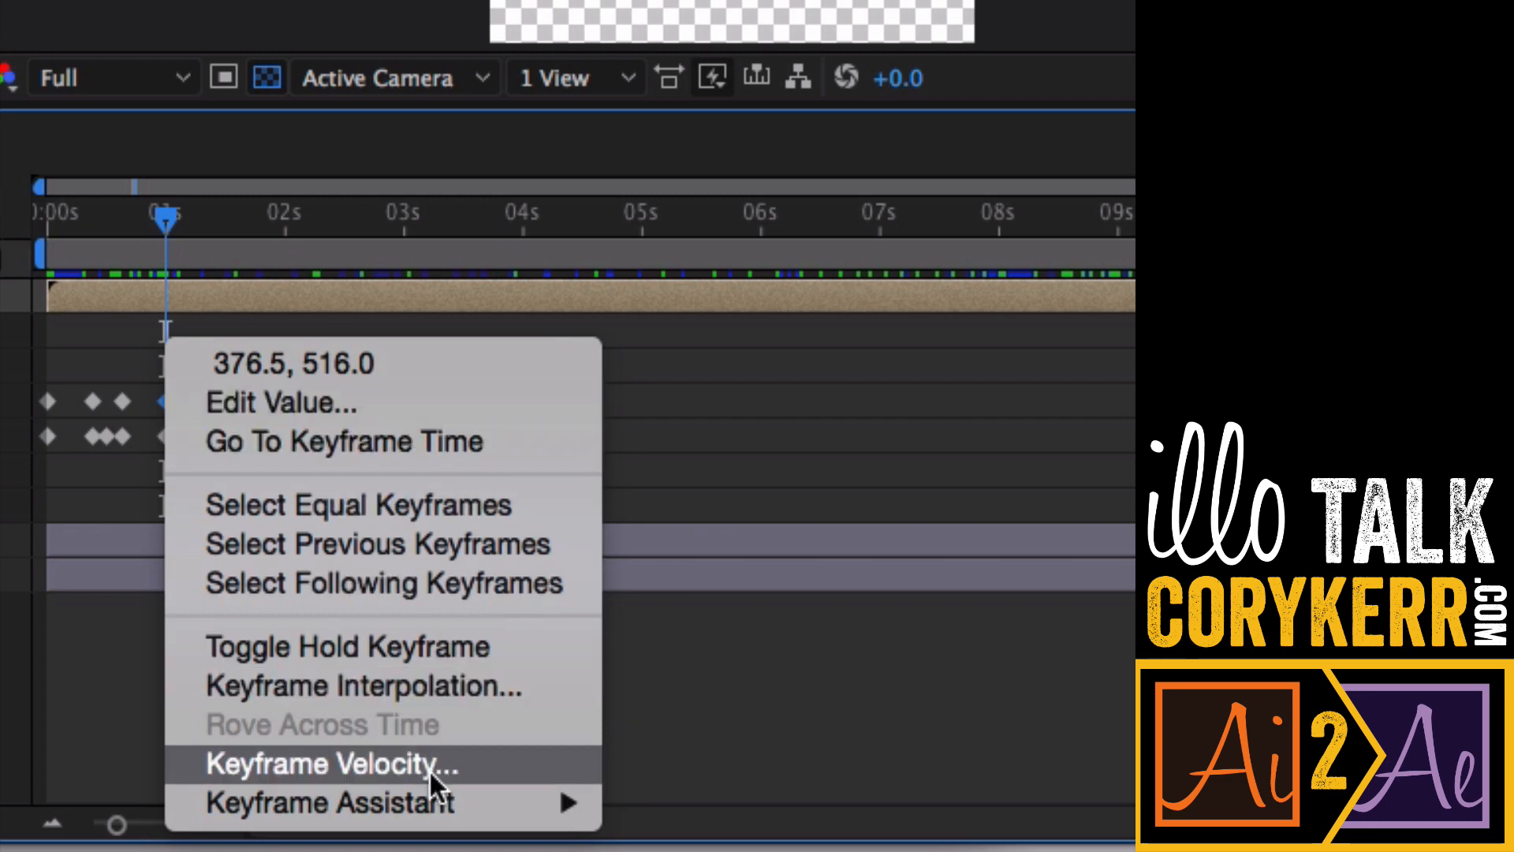
mouse_move(430, 803)
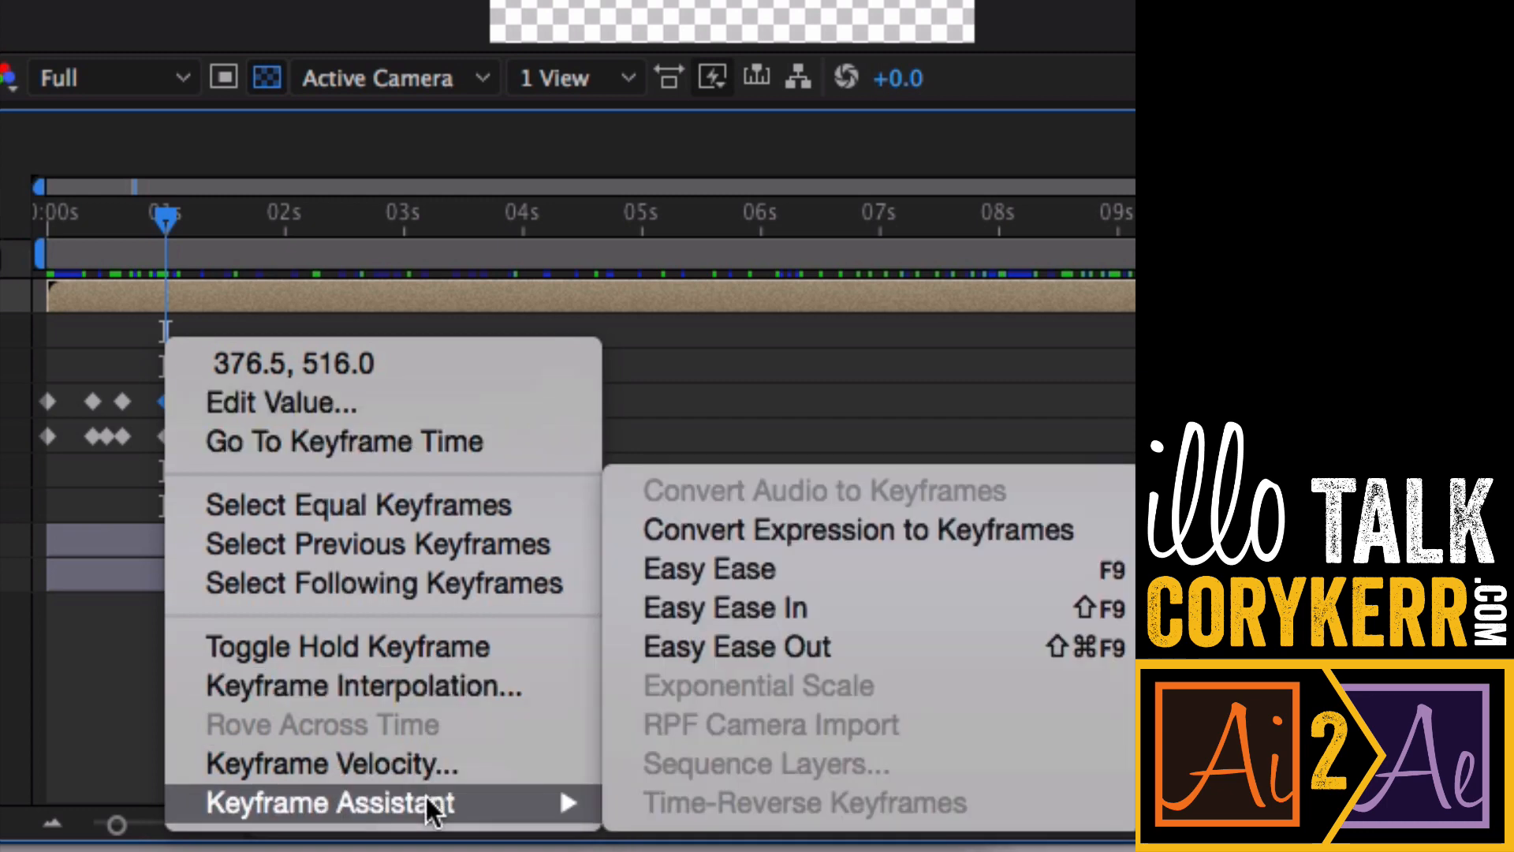
left_click(785, 563)
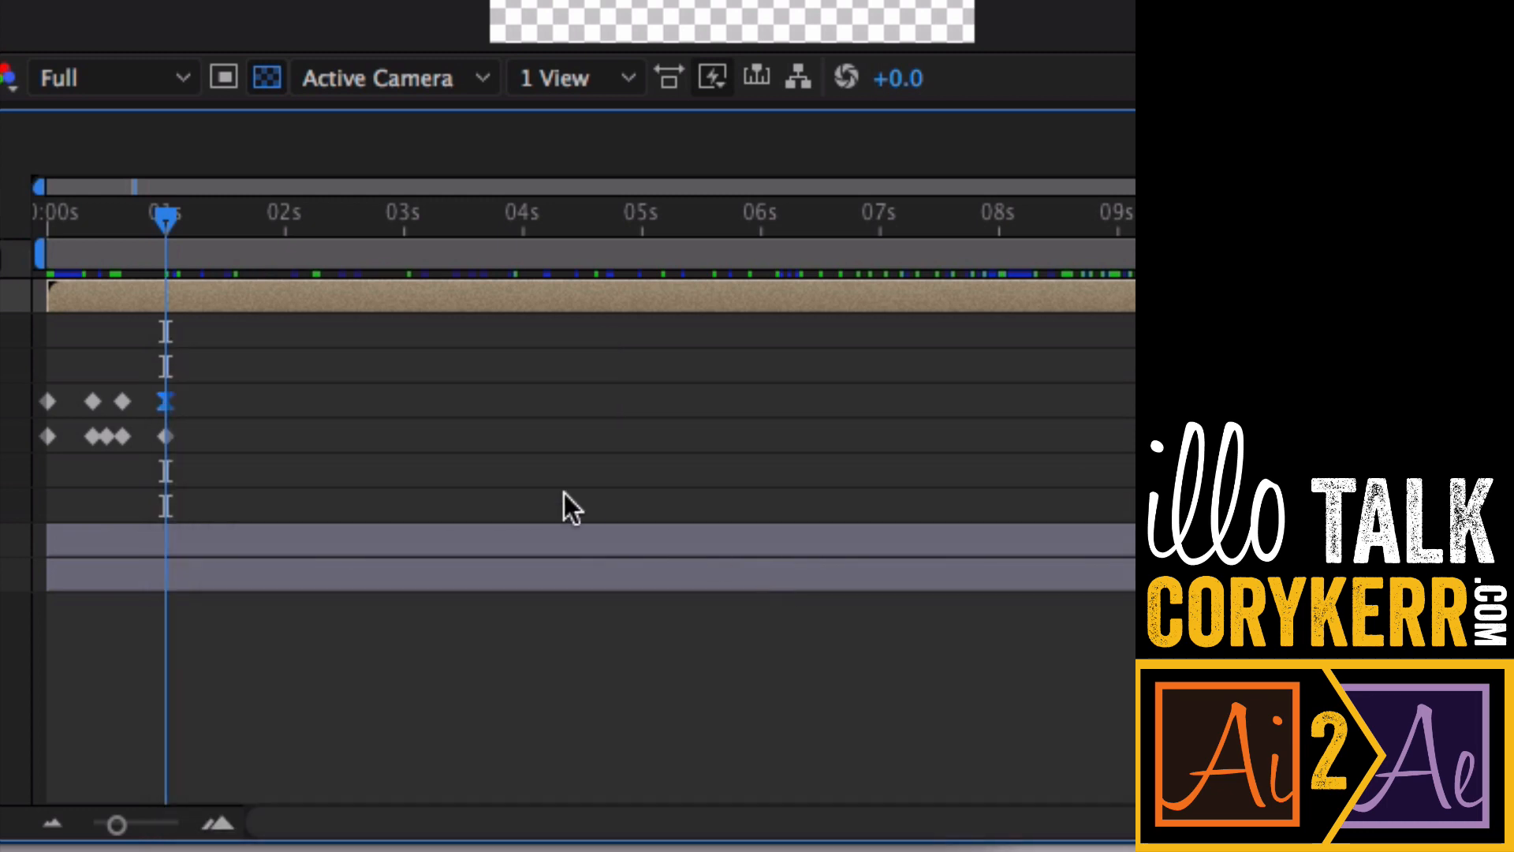
- Apply Easy Ease to ball_spin's first Position keyframe as well and play the animation
left_click(46, 401)
right_click(47, 402)
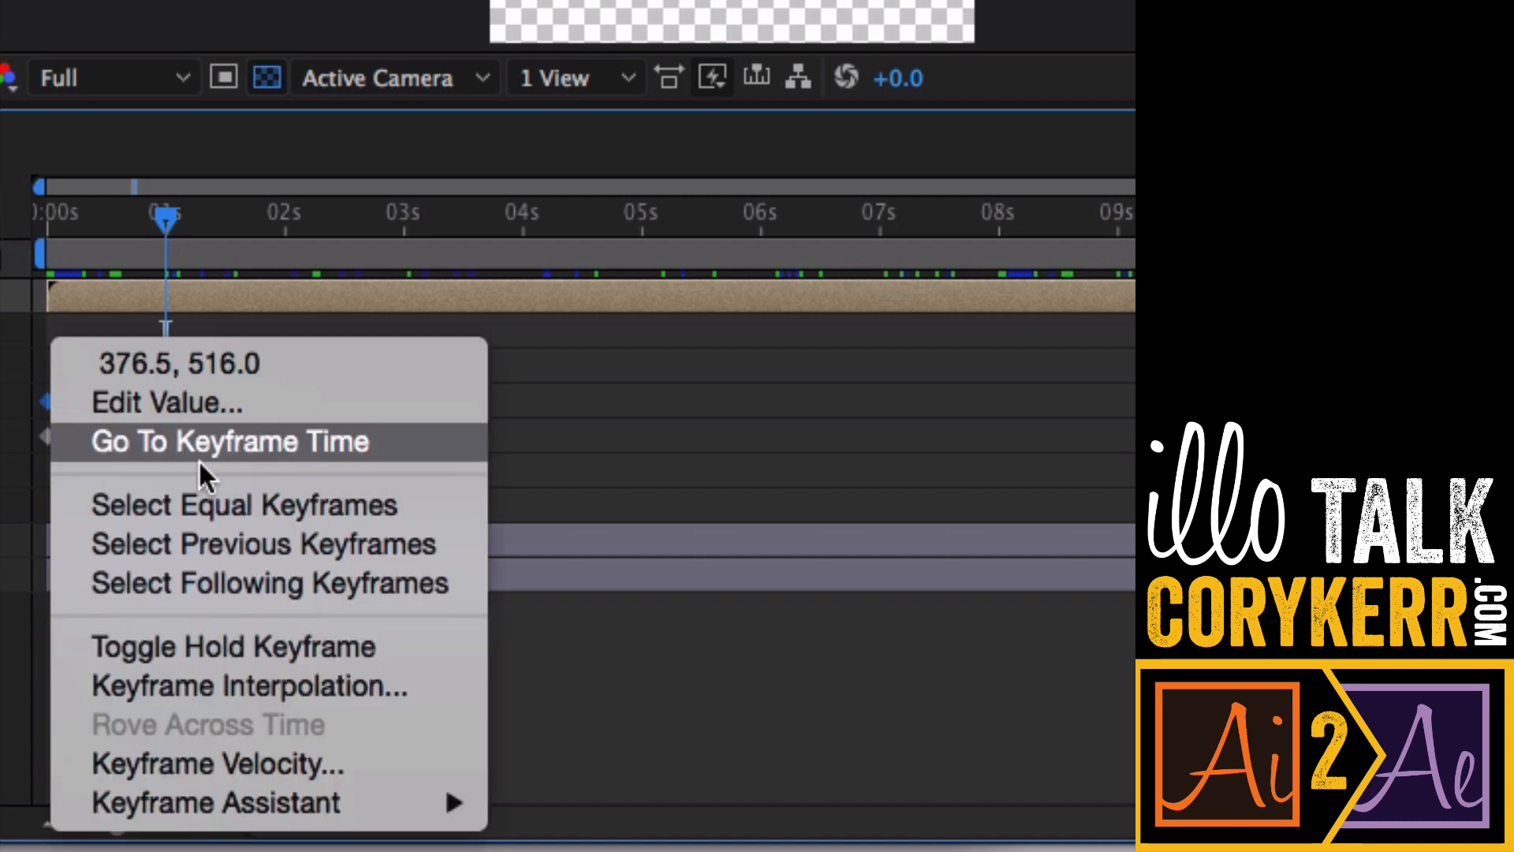
mouse_move(292, 801)
left_click(682, 574)
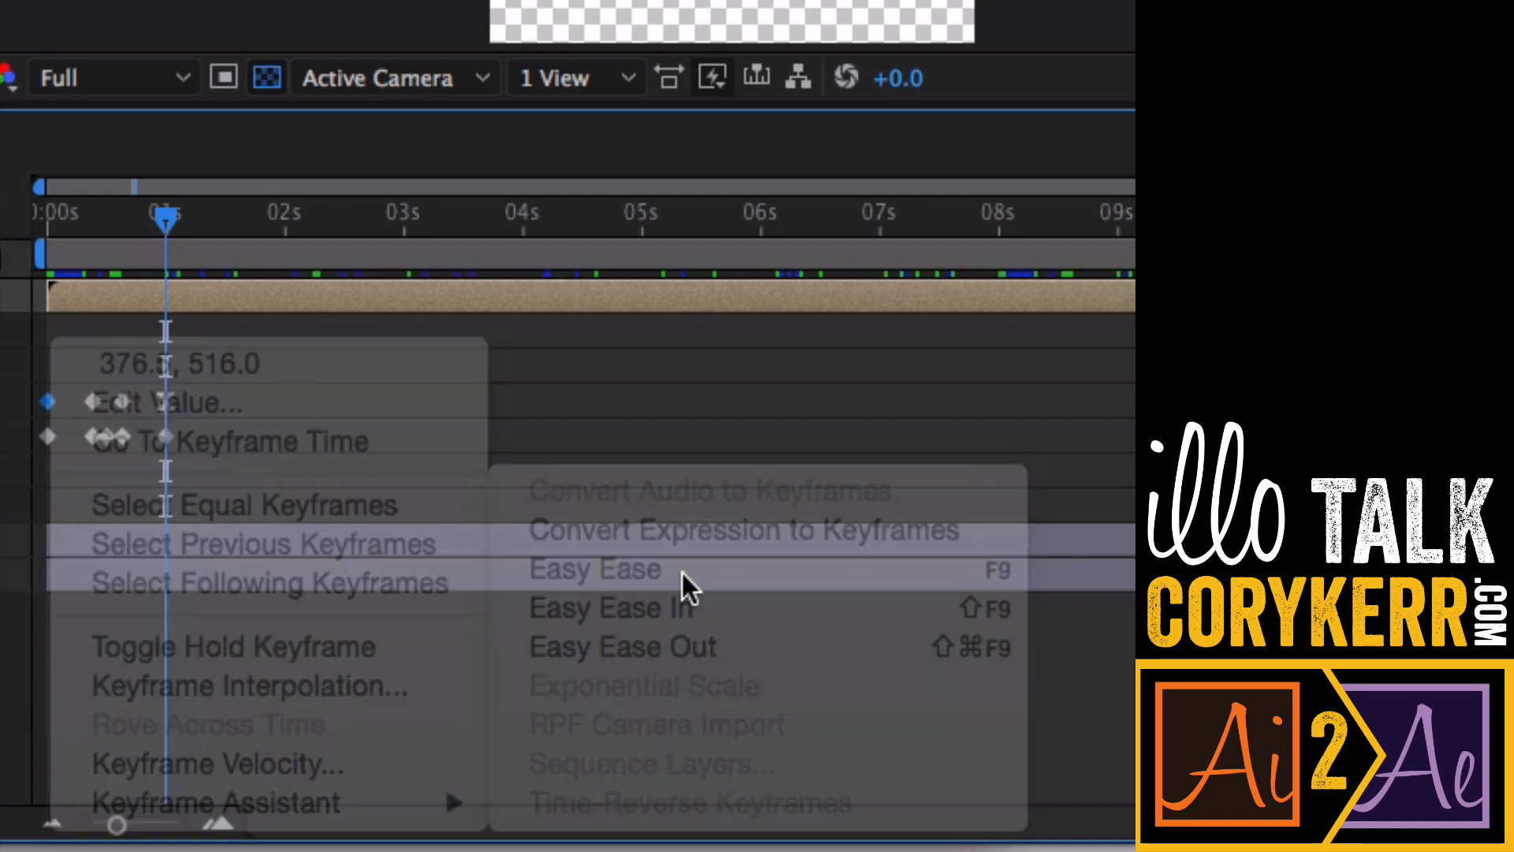
left_click_drag(484, 610, 416, 615)
key("space")
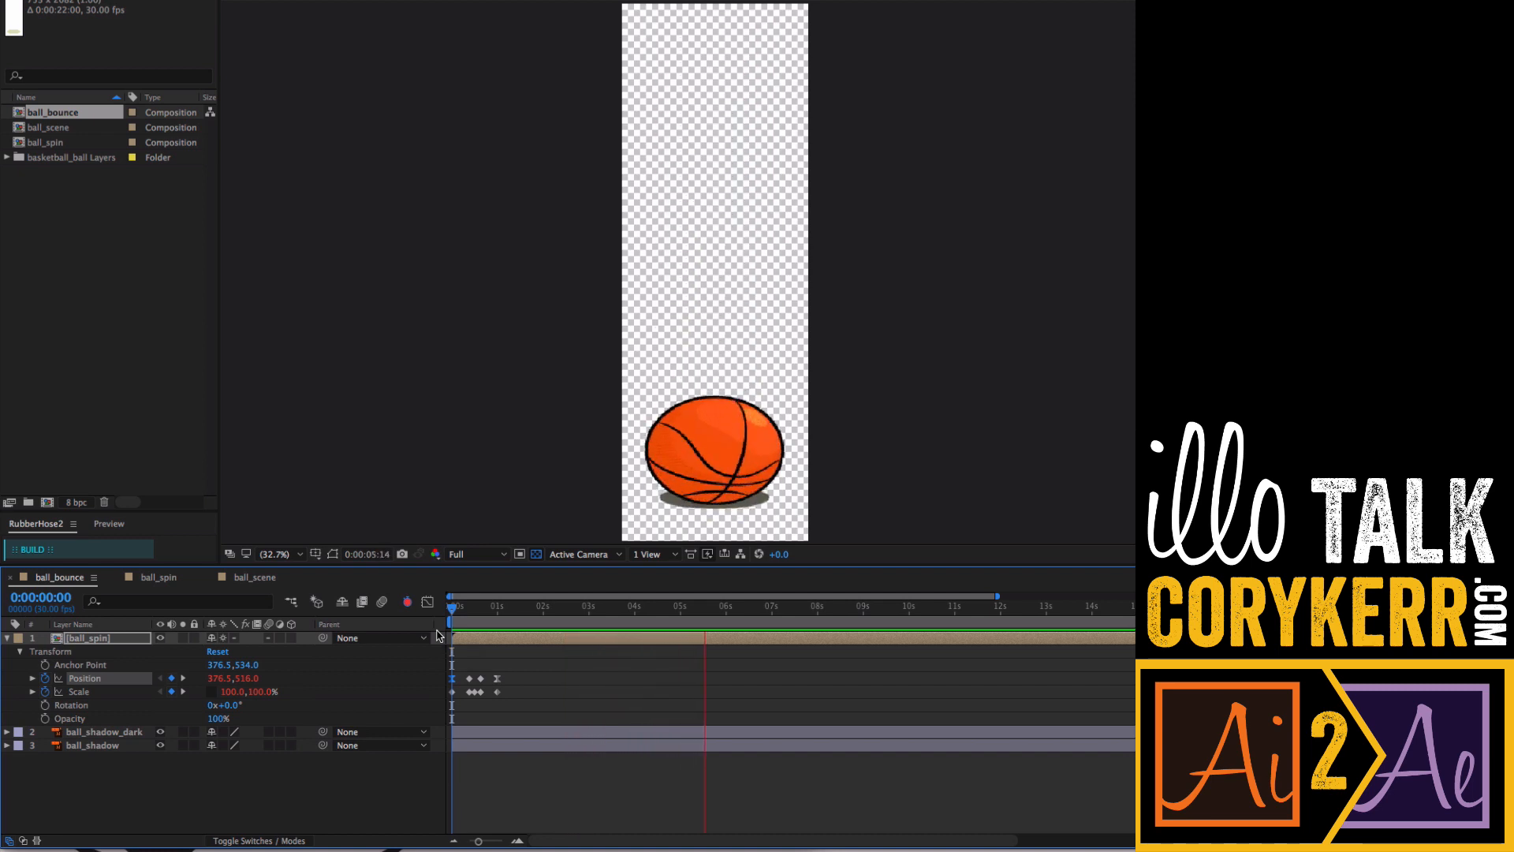
- Select all ball_spin Position and Scale keyframes and stretch them in time so the last ends at about 2 seconds
key("space")
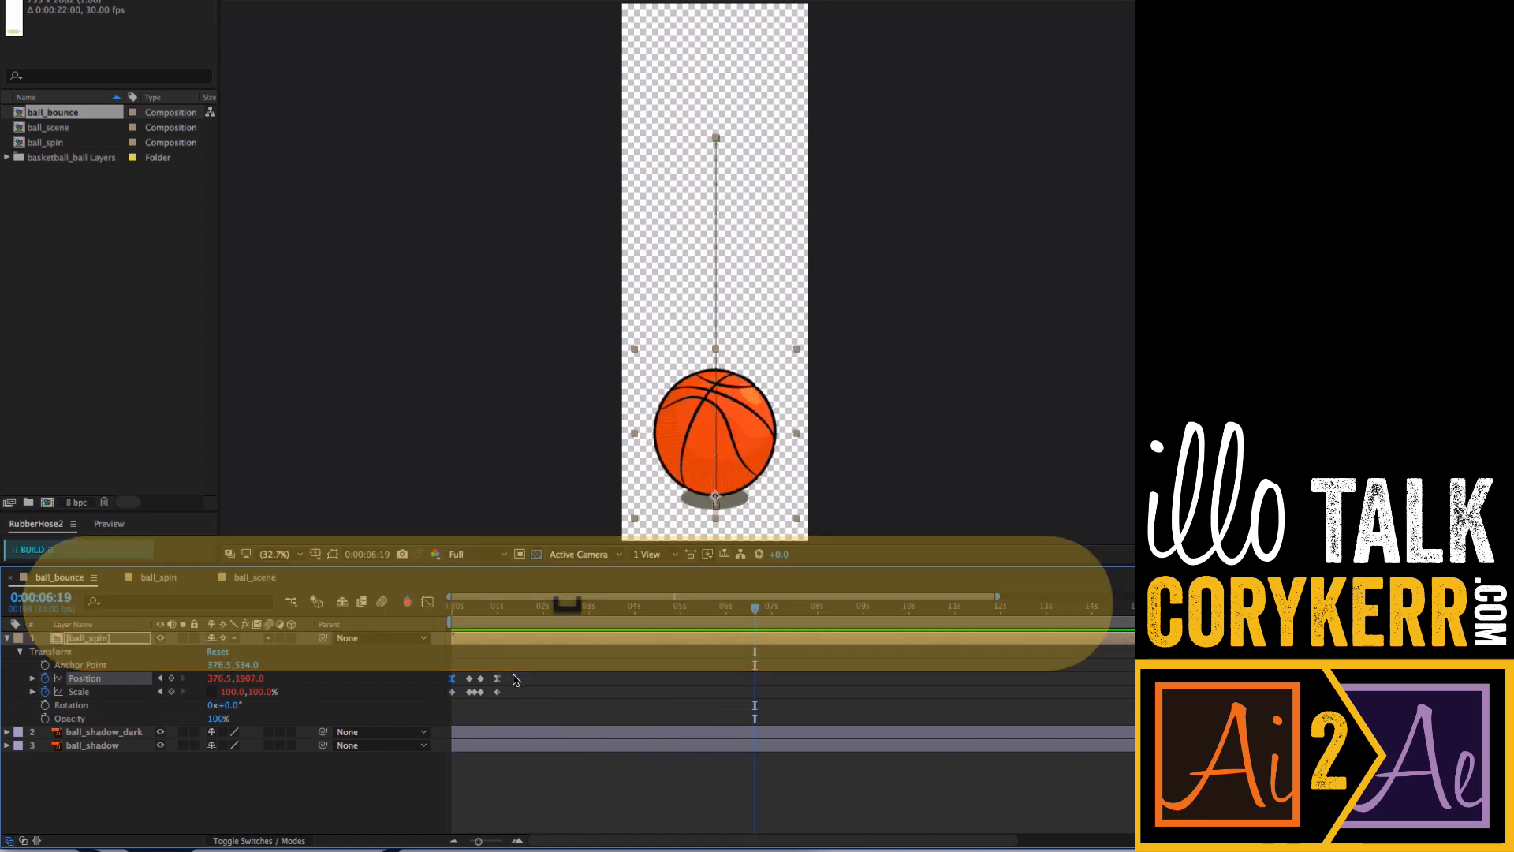
left_click_drag(514, 676, 449, 704)
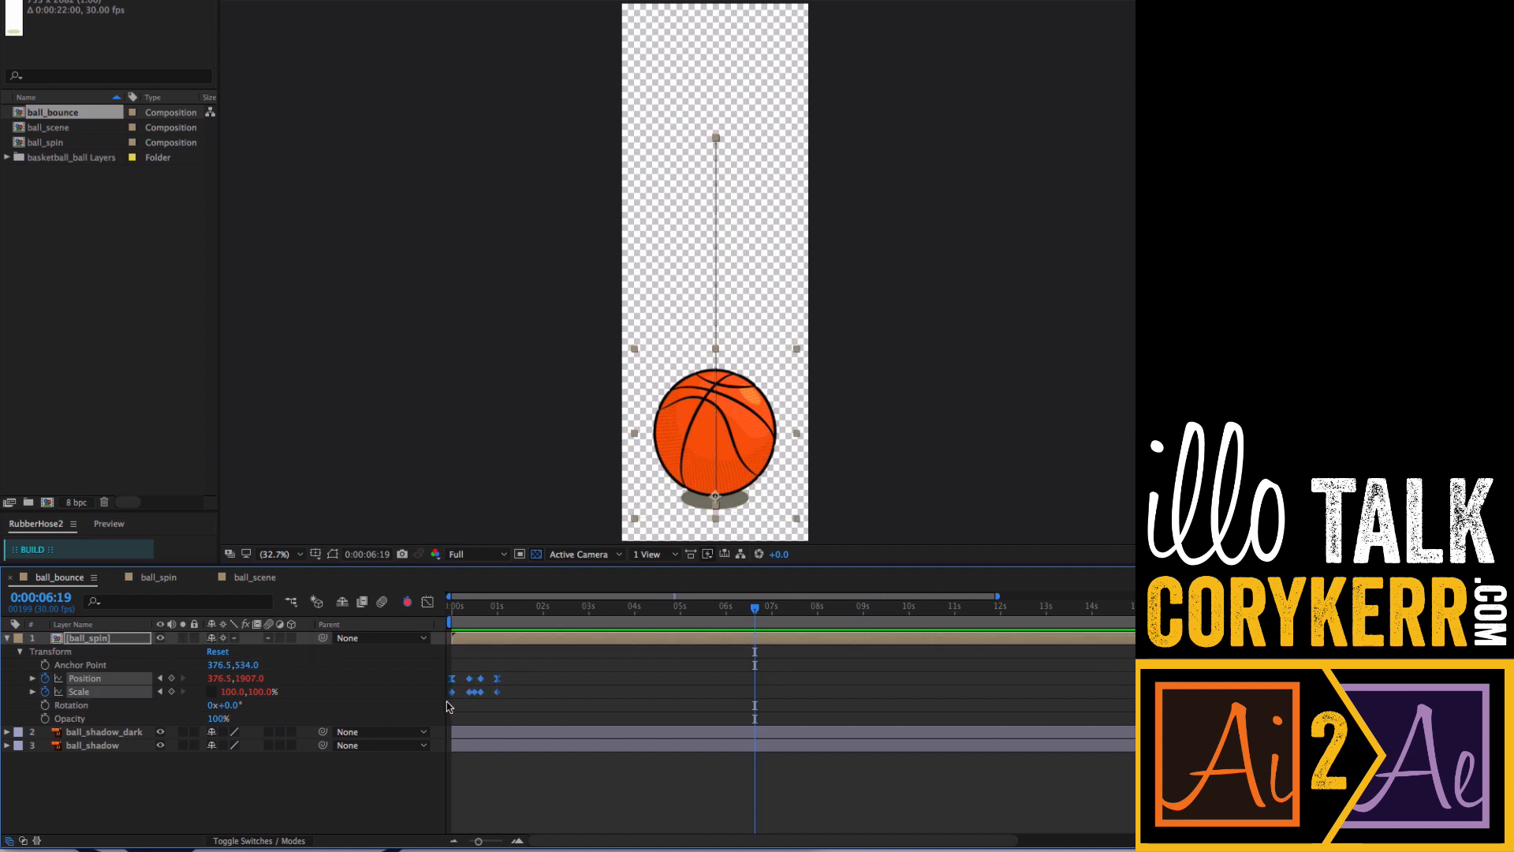
key("alt")
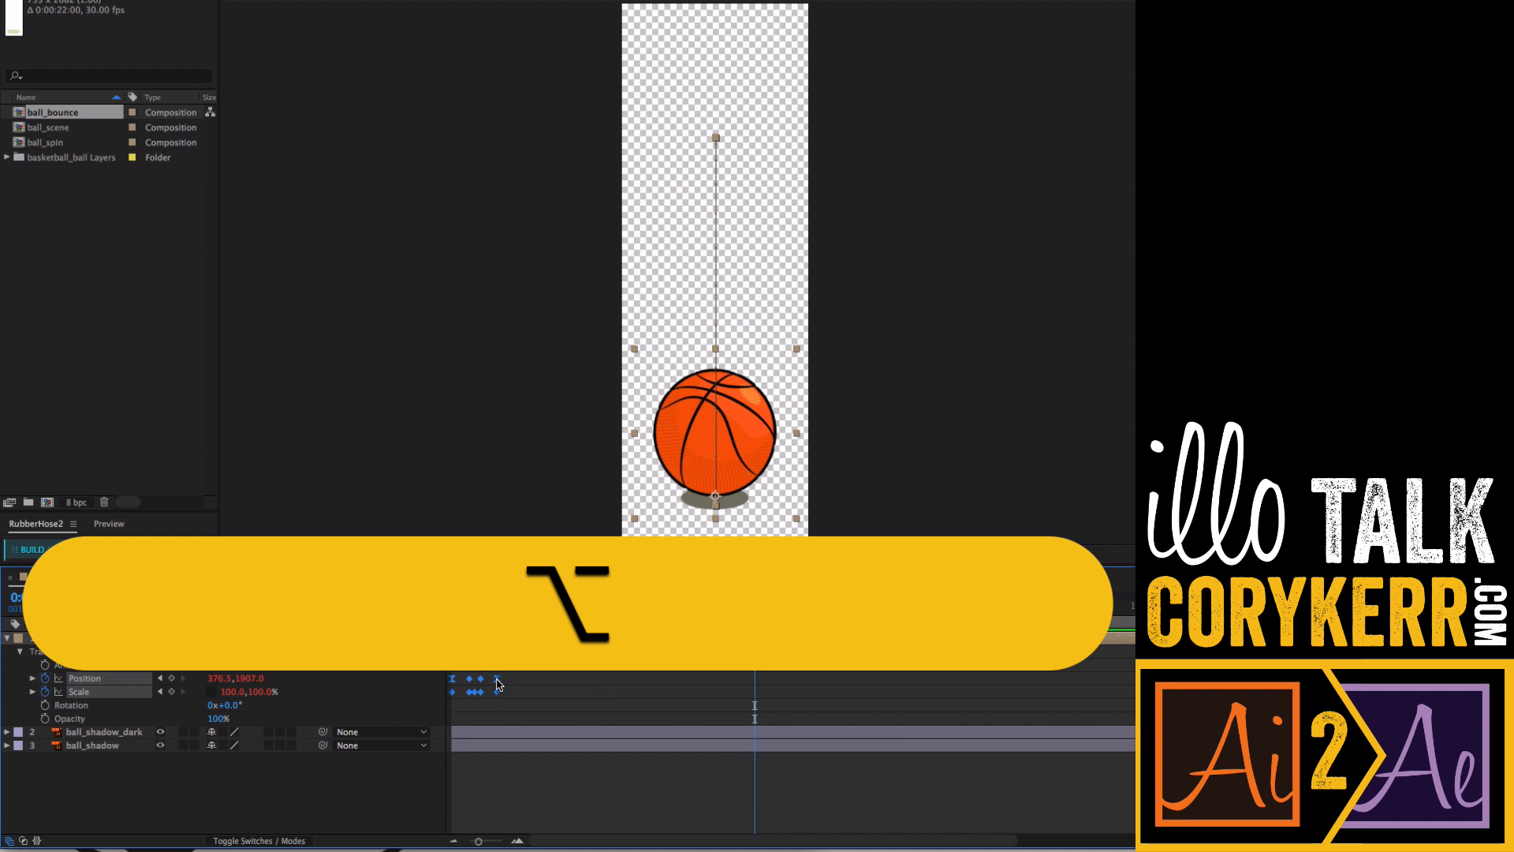
left_click_drag(498, 683, 542, 683)
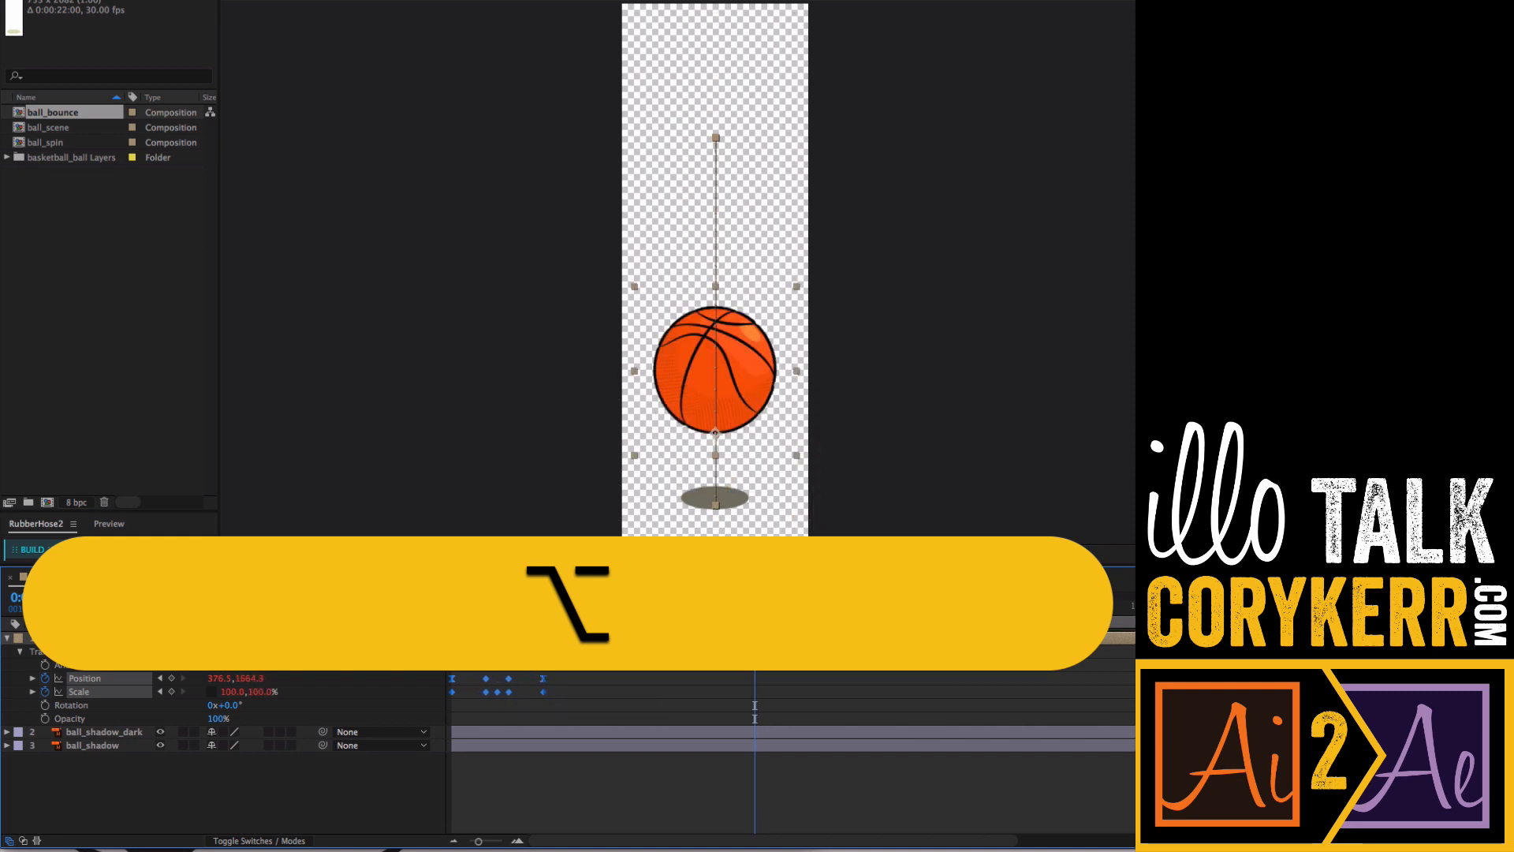
left_click_drag(547, 608, 444, 613)
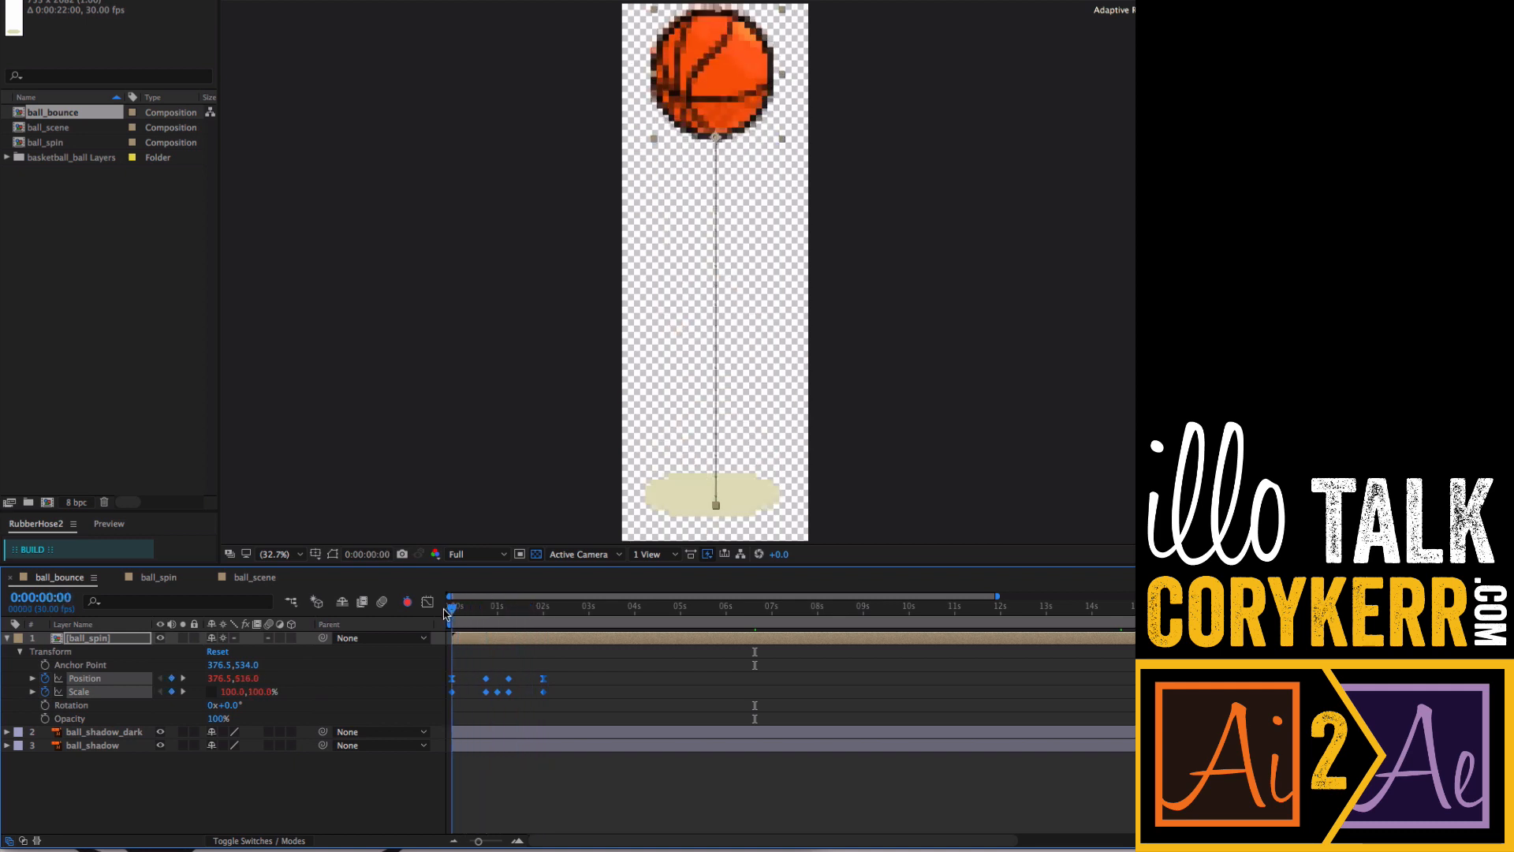
- Preview the bounce, then scale ball_spin's Position and Scale keyframes back so the last one lands at about 1 second
key("space")
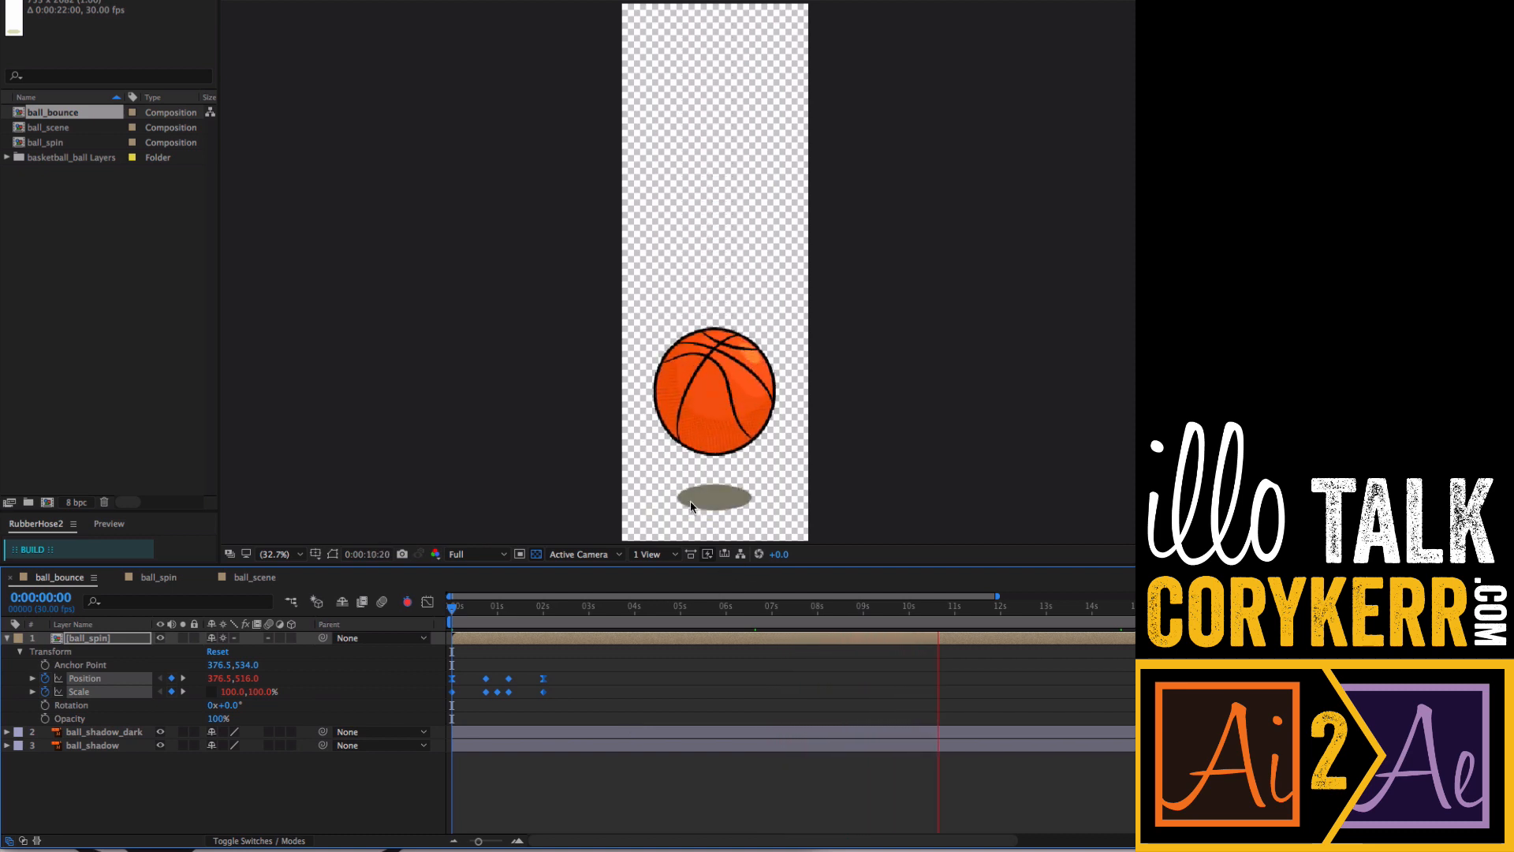
key("space")
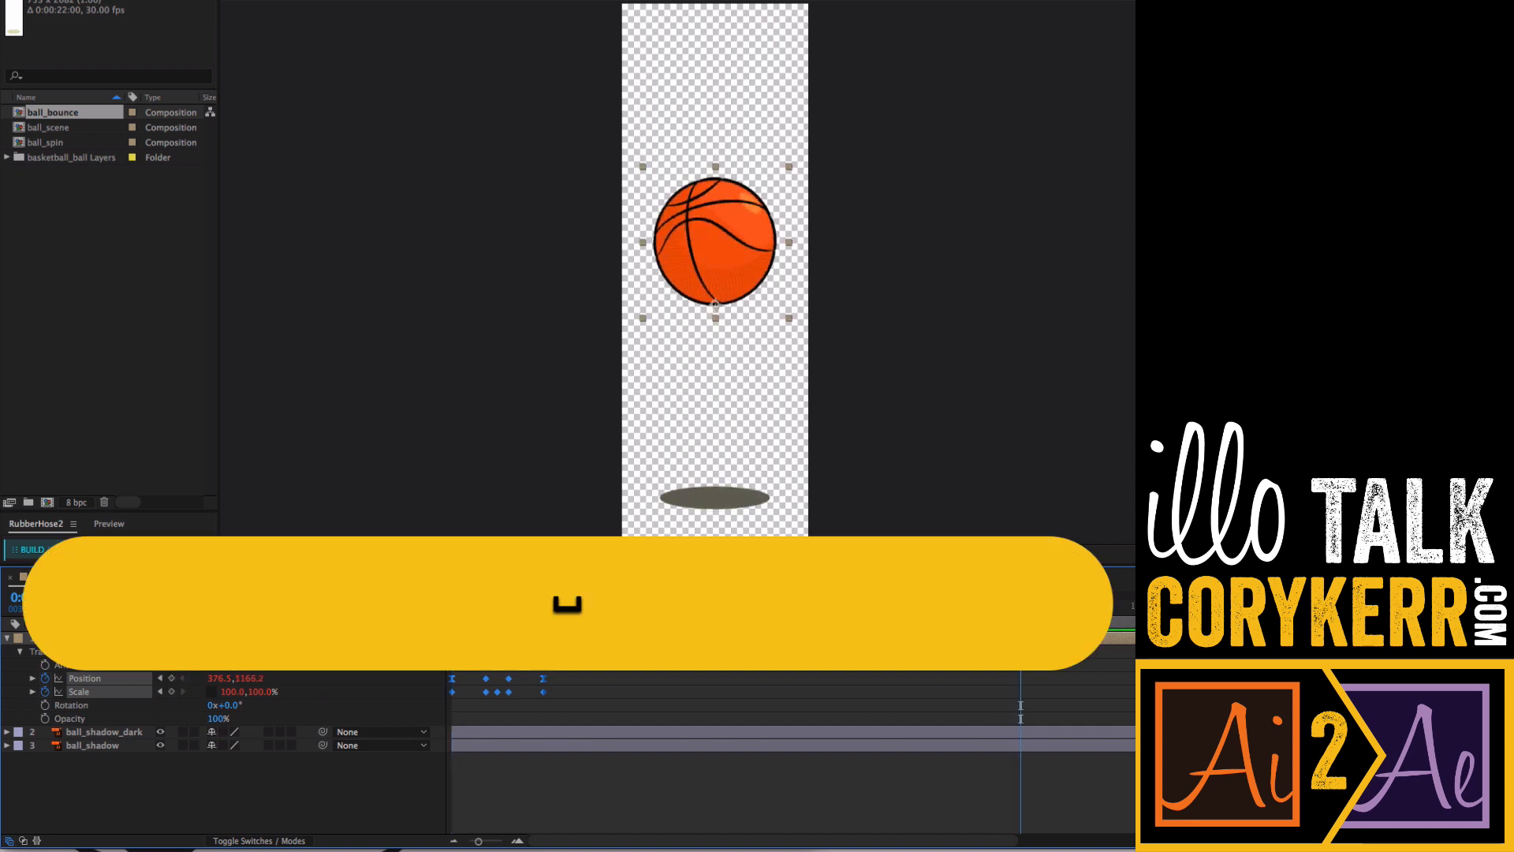
key("alt")
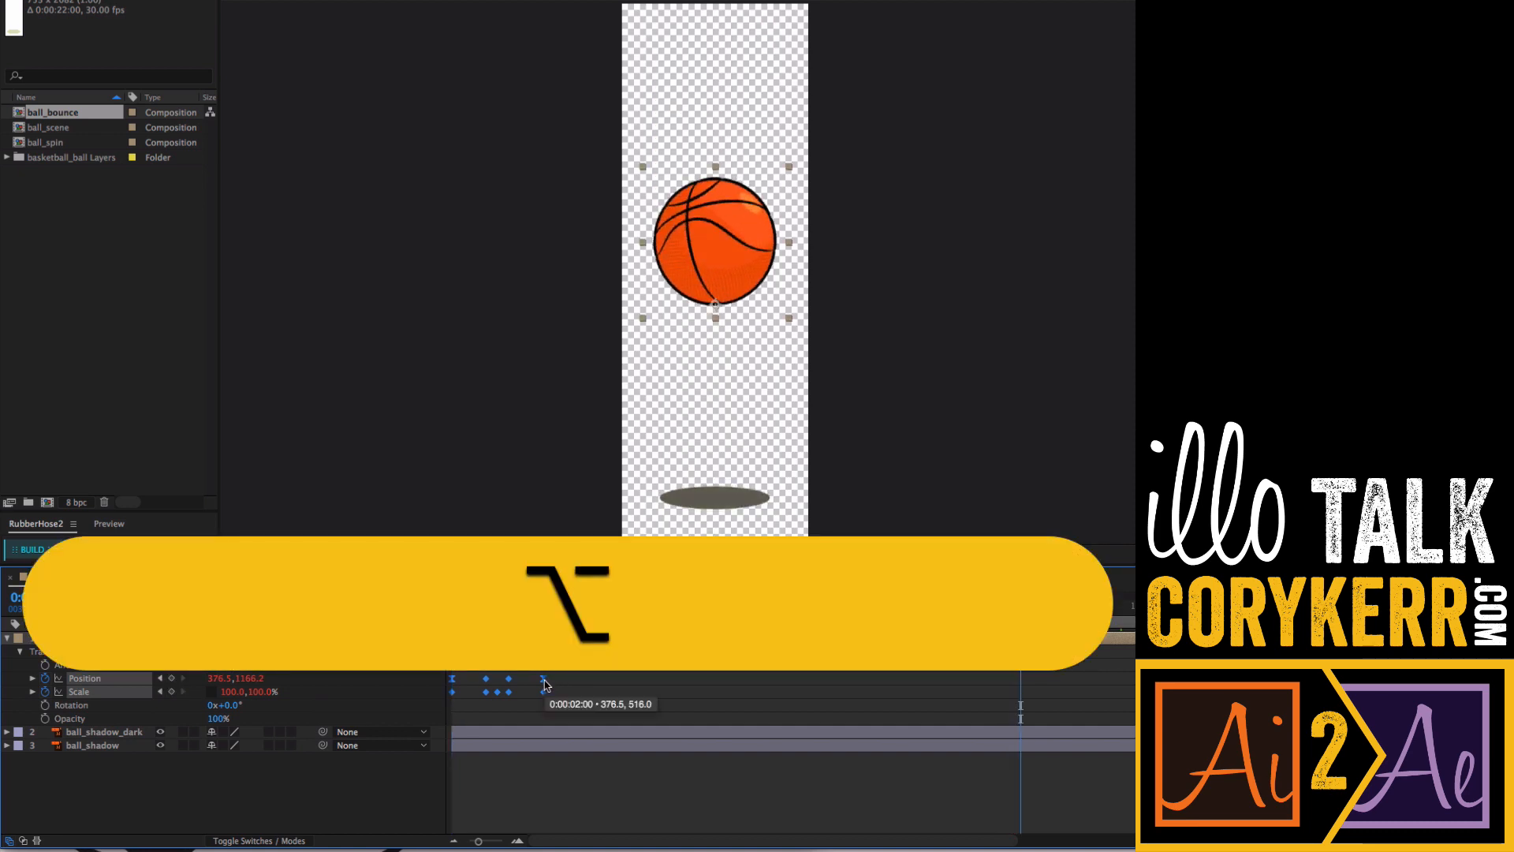
left_click_drag(521, 684, 496, 685)
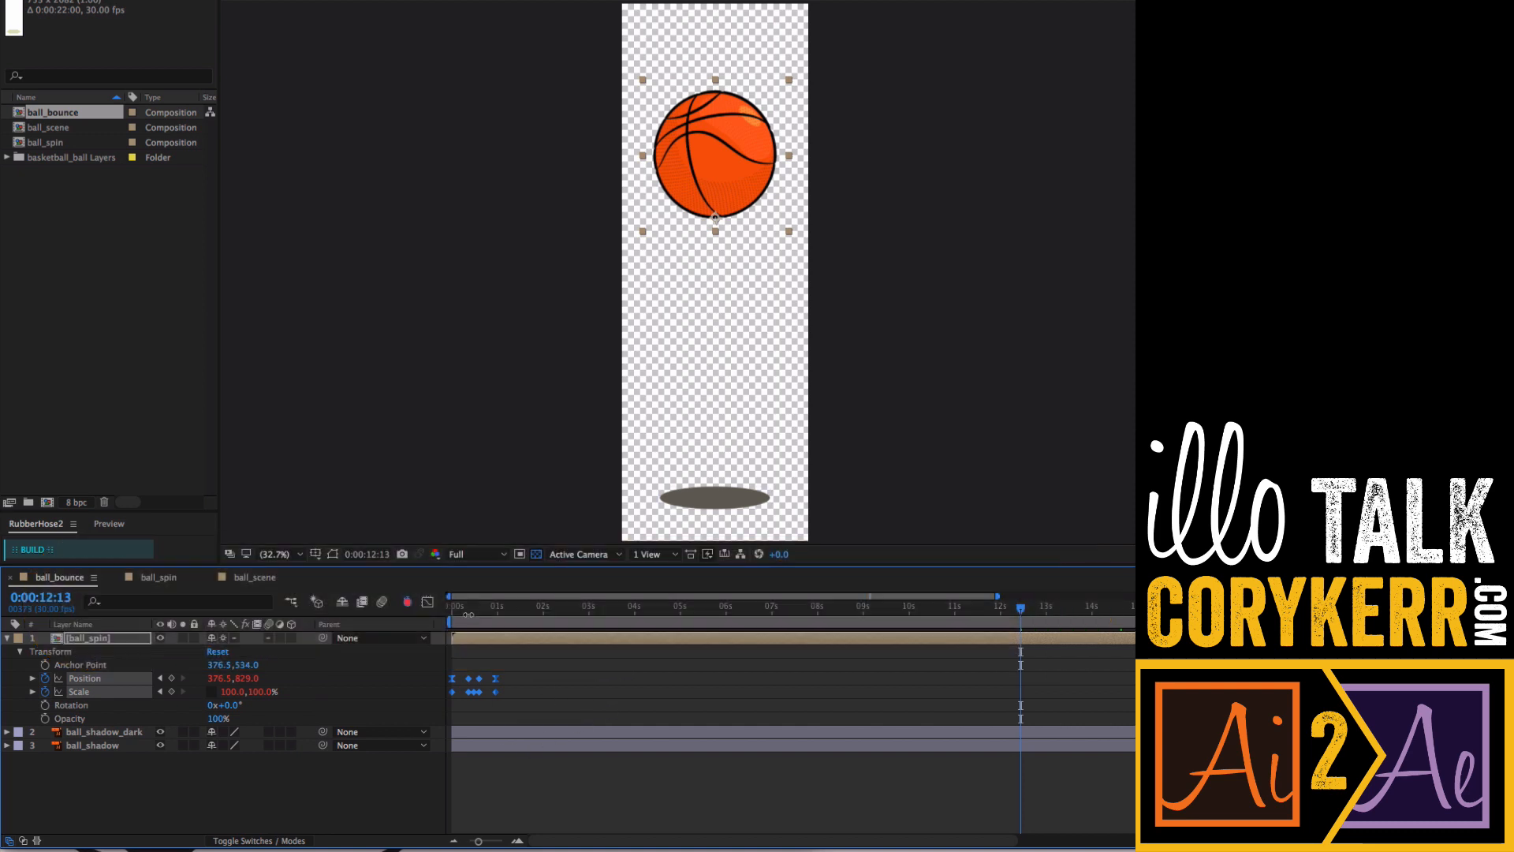
- Step through ball_spin's keyframes from the start and play back the bounce to check its timing
left_click_drag(462, 609, 446, 612)
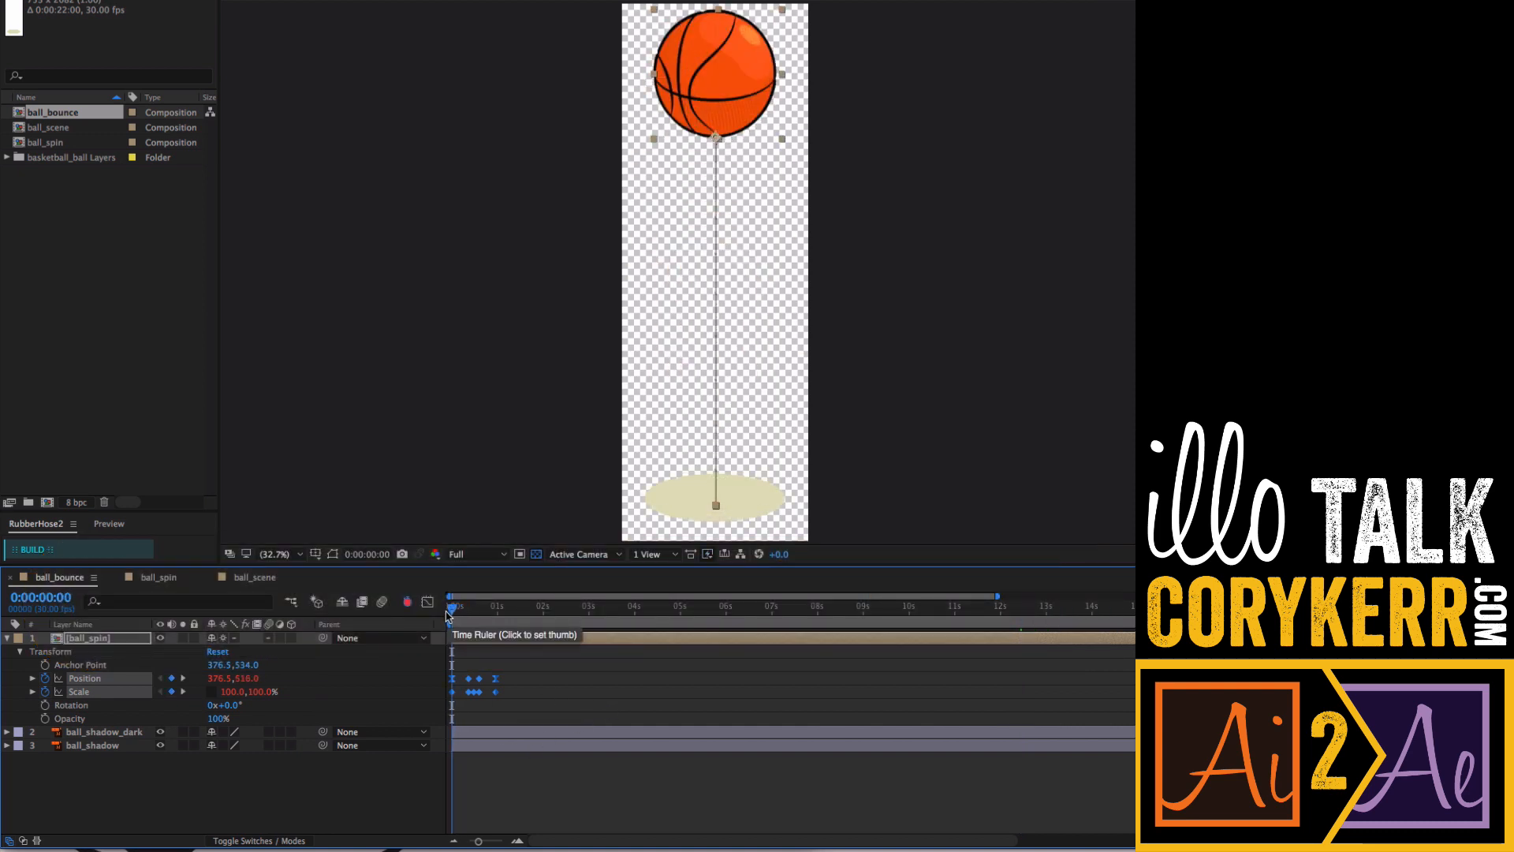
key("k")
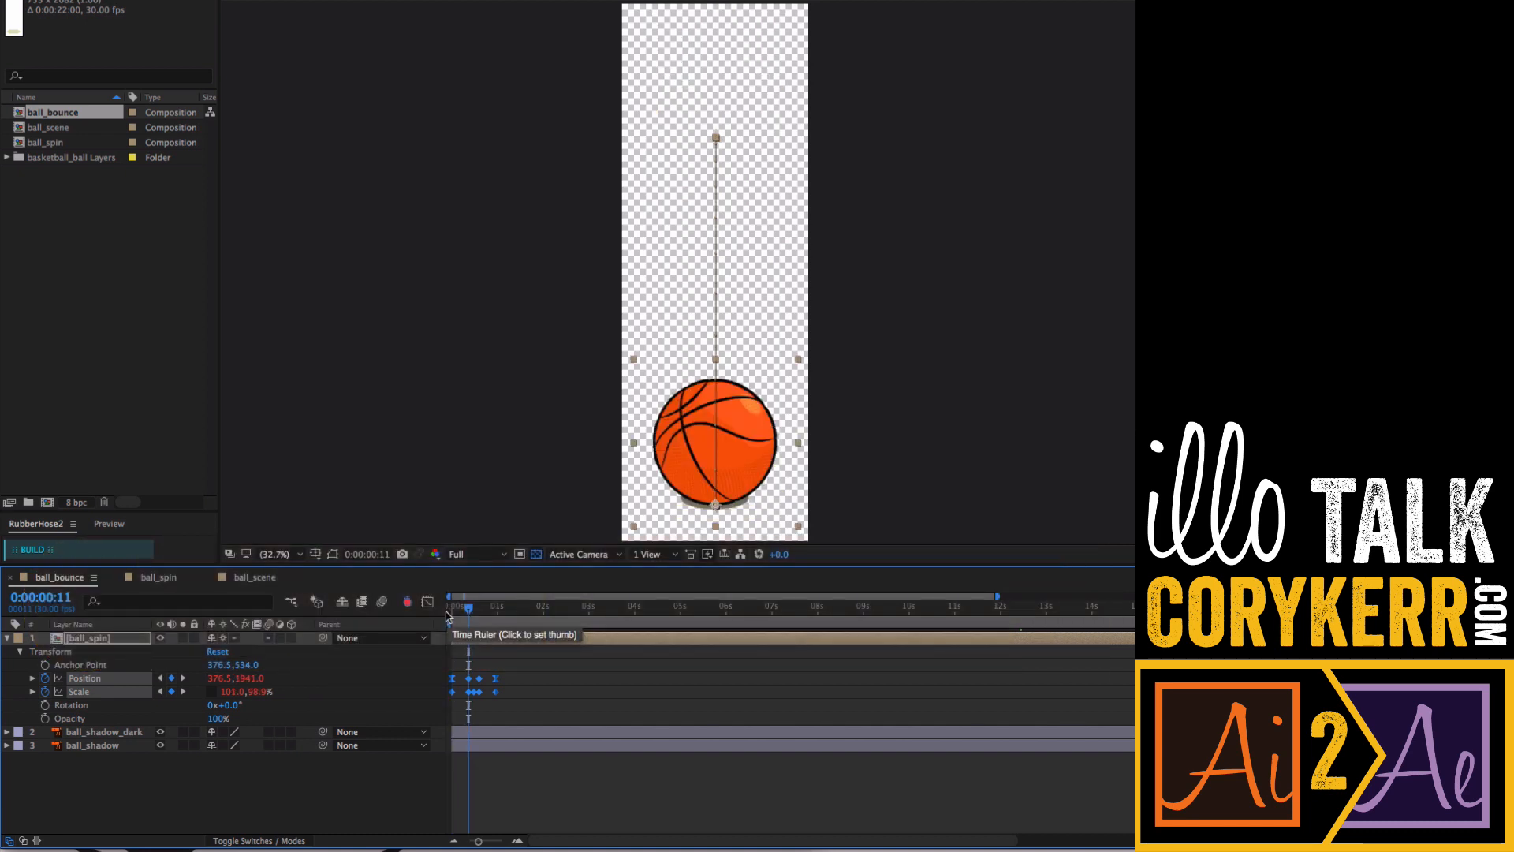
key("k")
key("k")
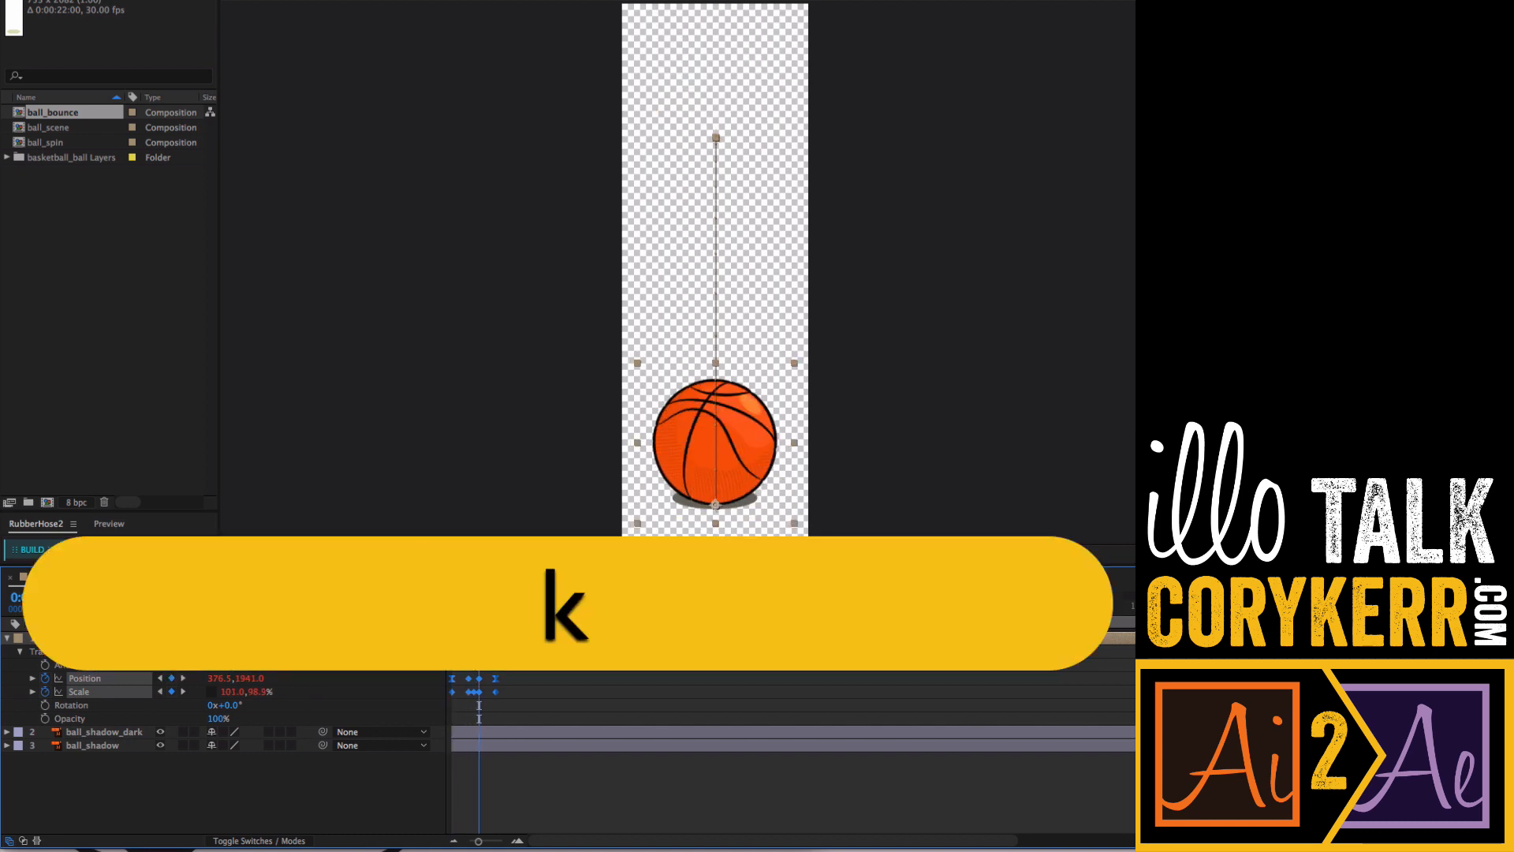
key("k")
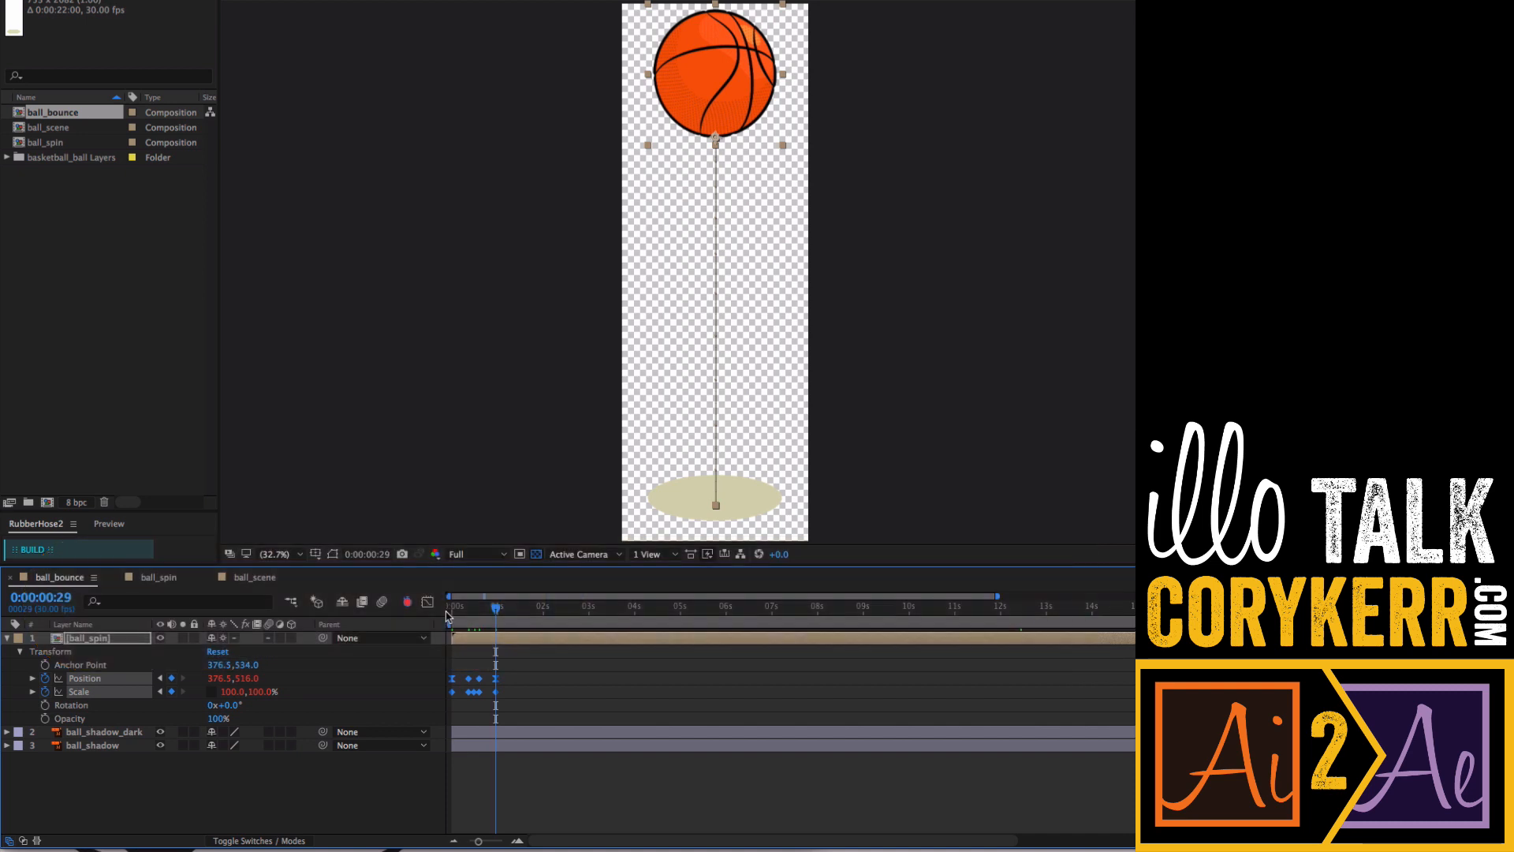
key("space")
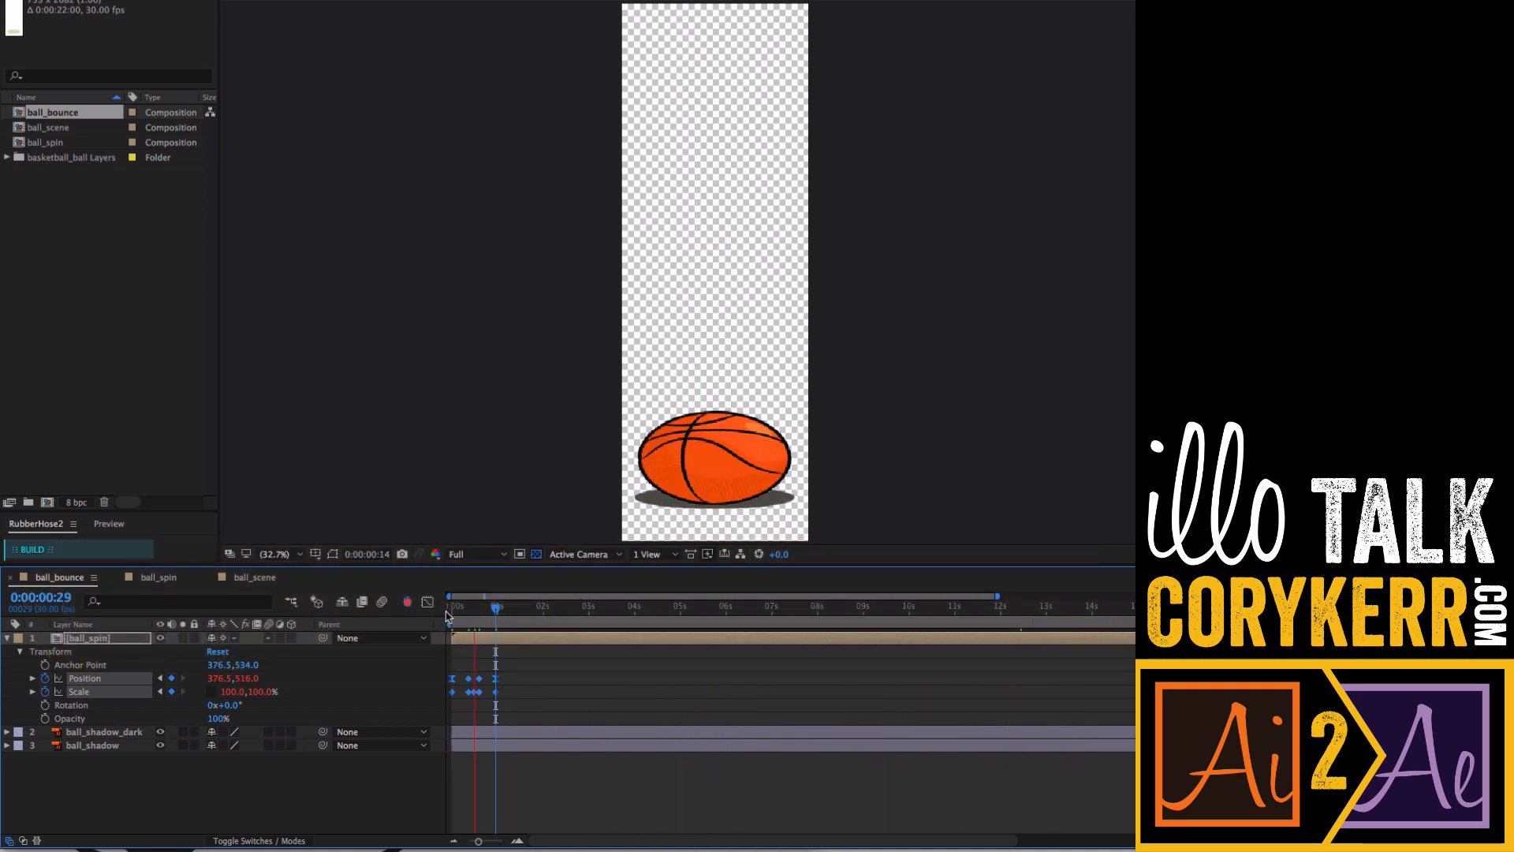
key("space")
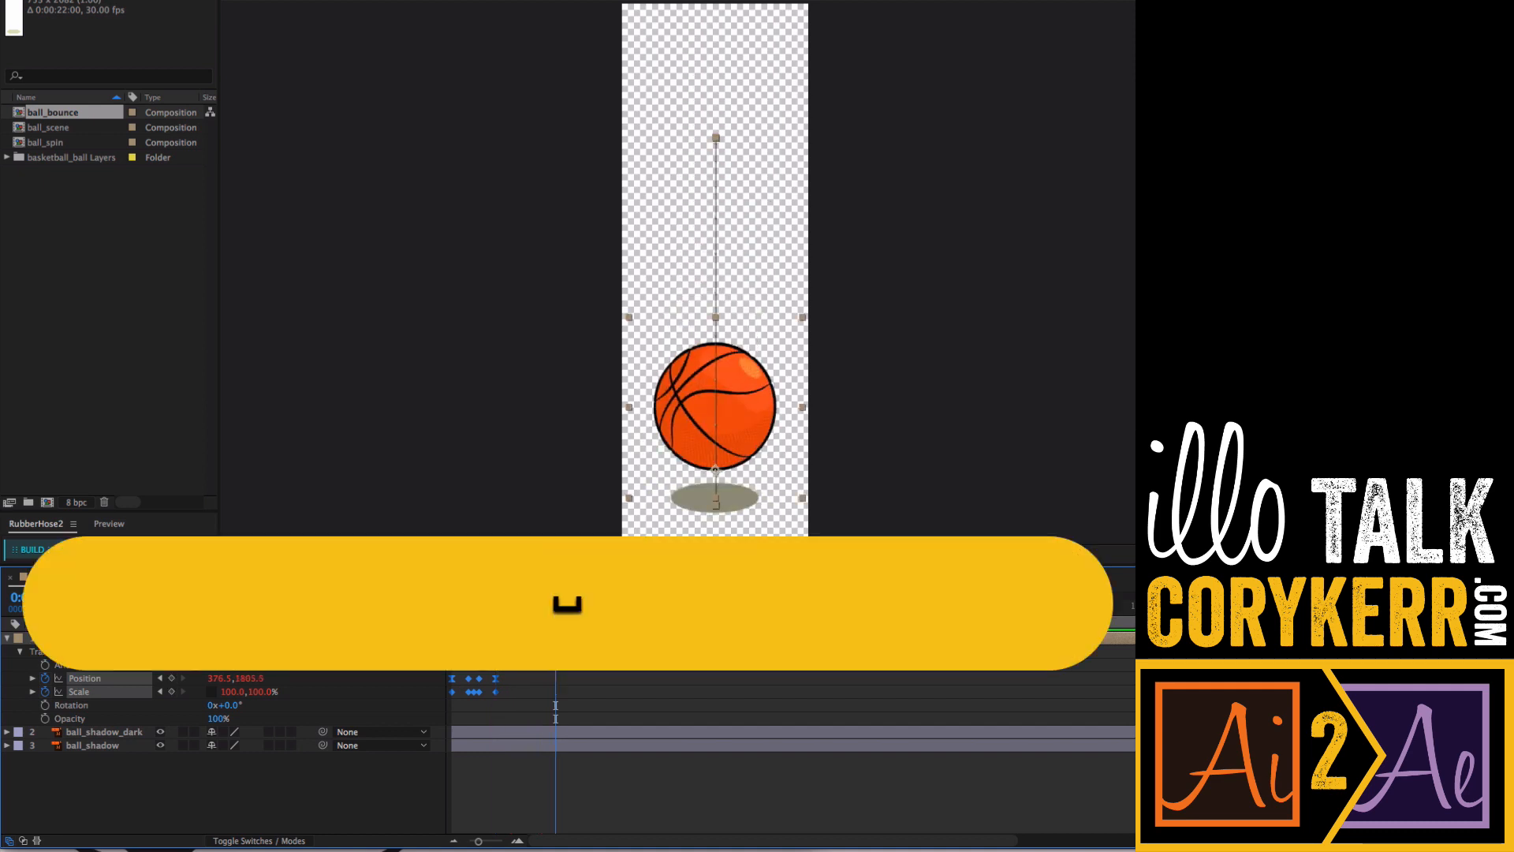
- Open the ball_scene composition, fit it in the viewer, and preview the ball travelling across from the start
left_click(253, 580)
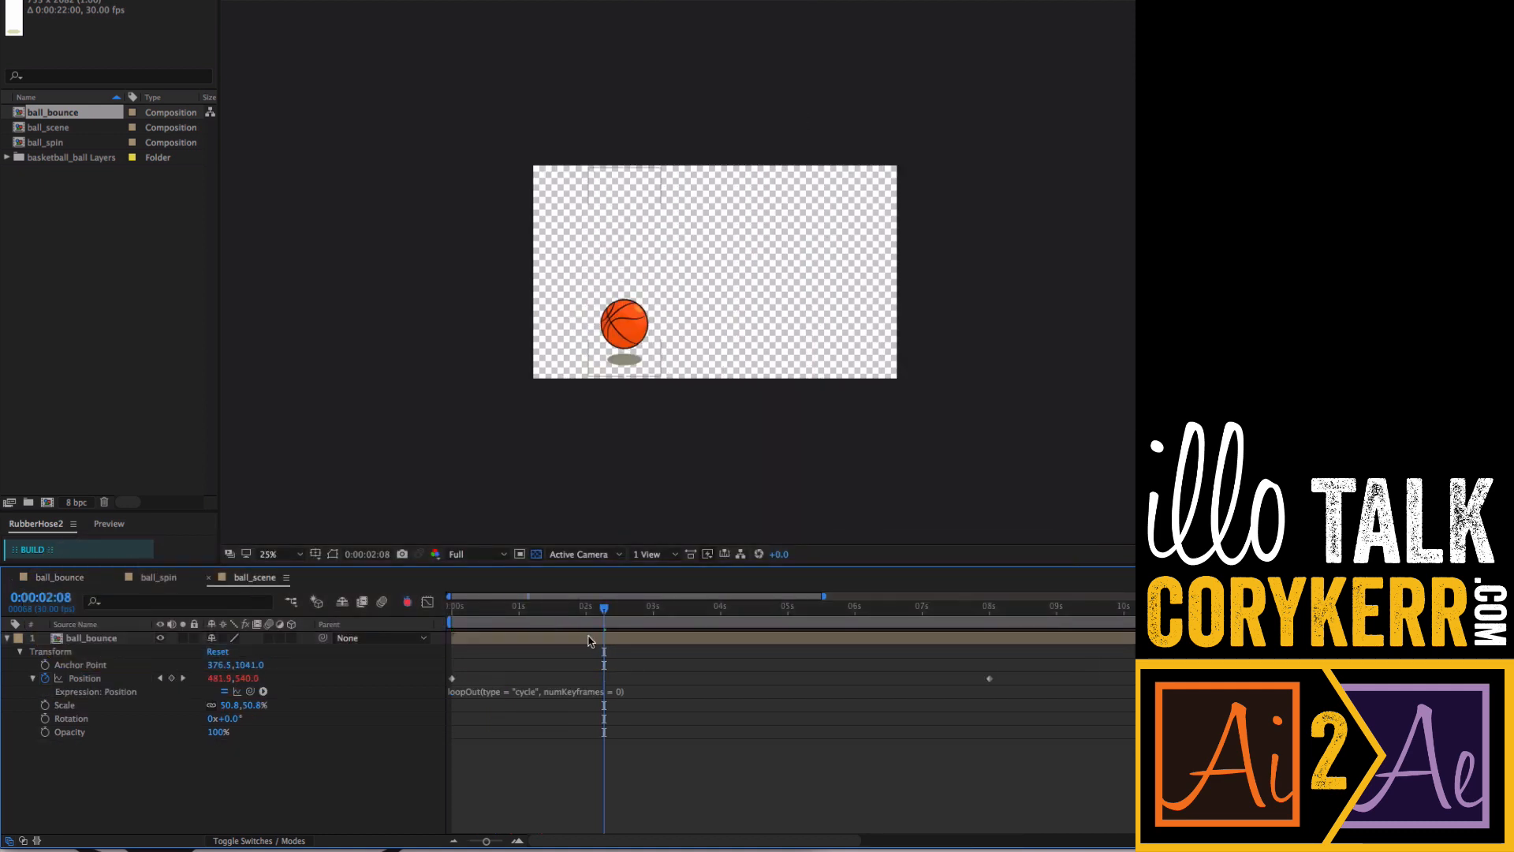
left_click(300, 554)
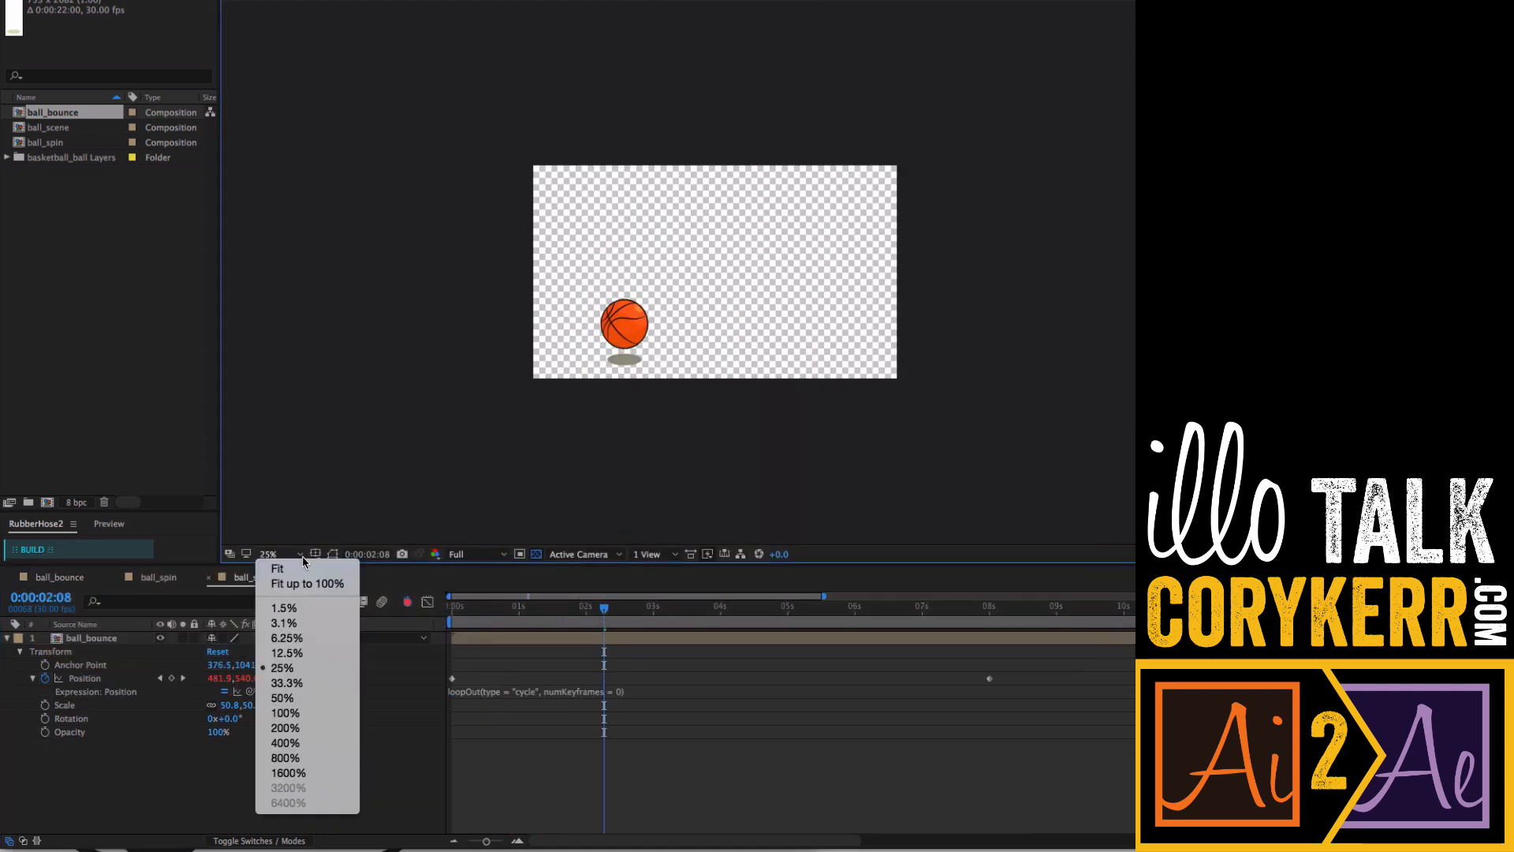
left_click(277, 568)
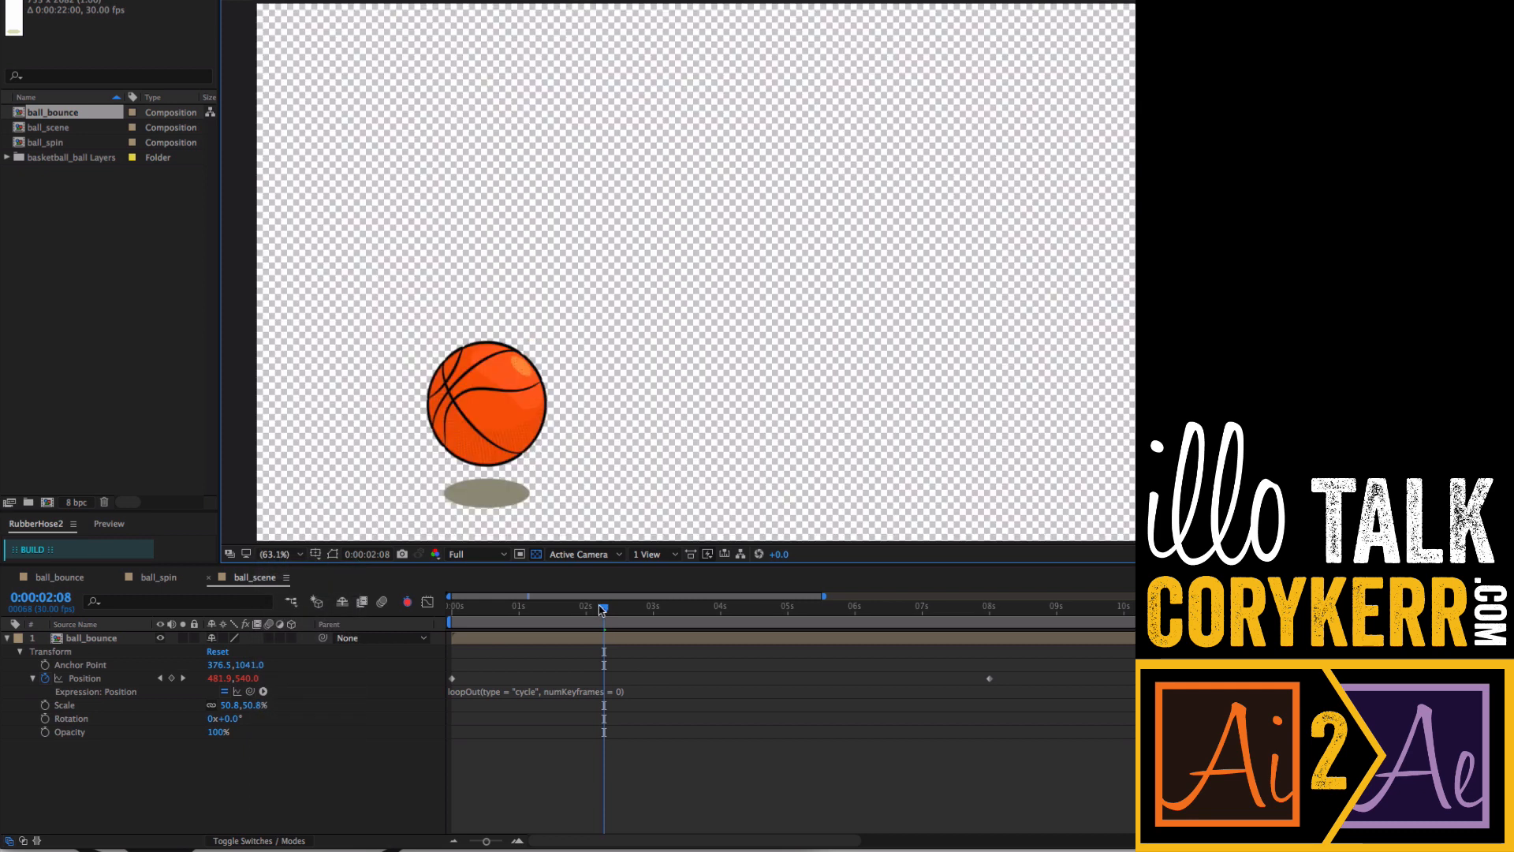
left_click_drag(601, 610, 436, 612)
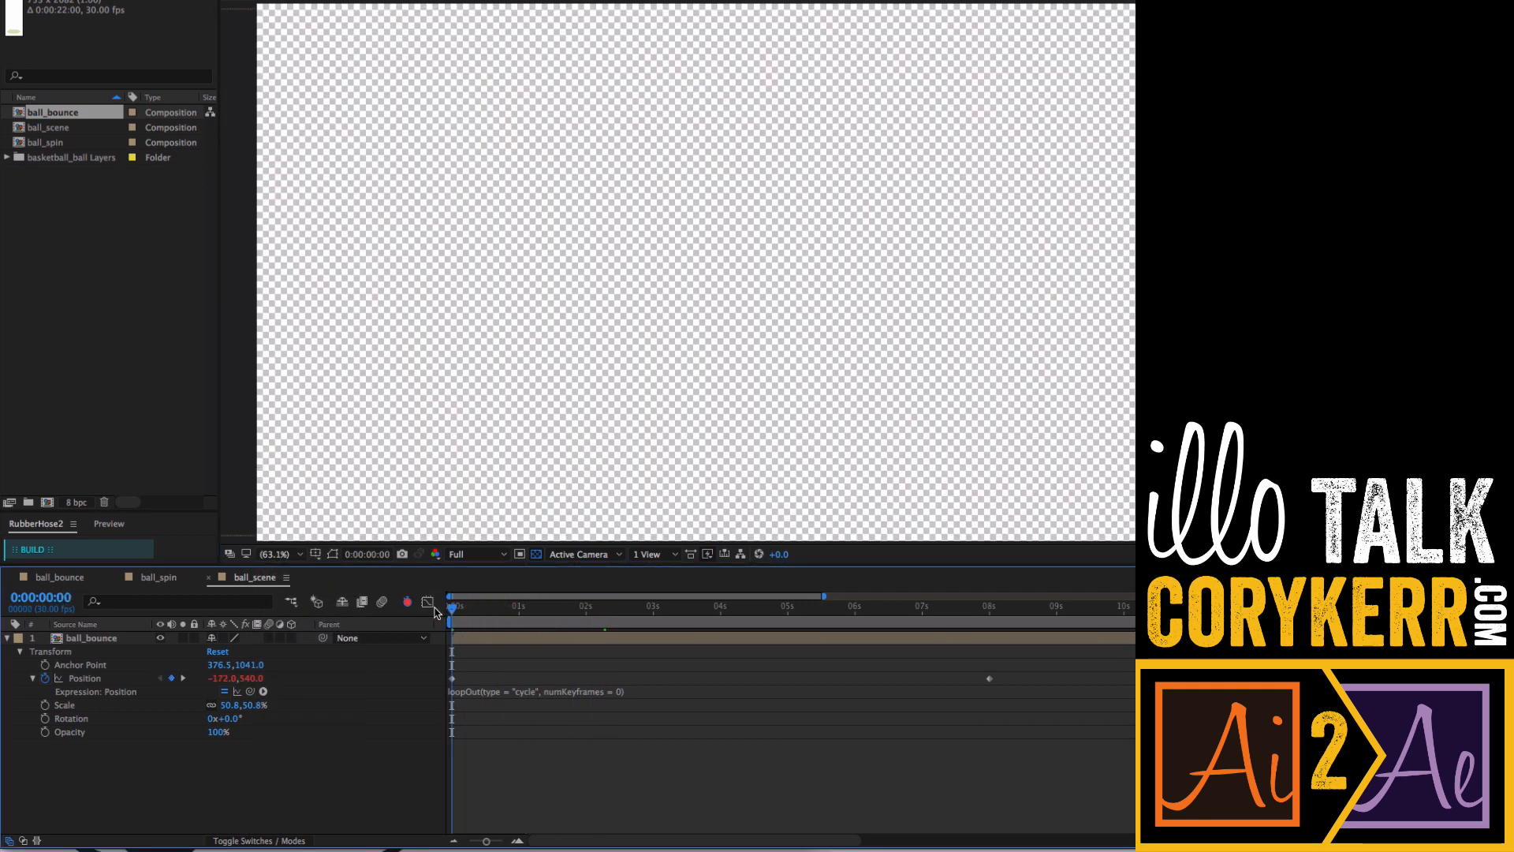
key("space")
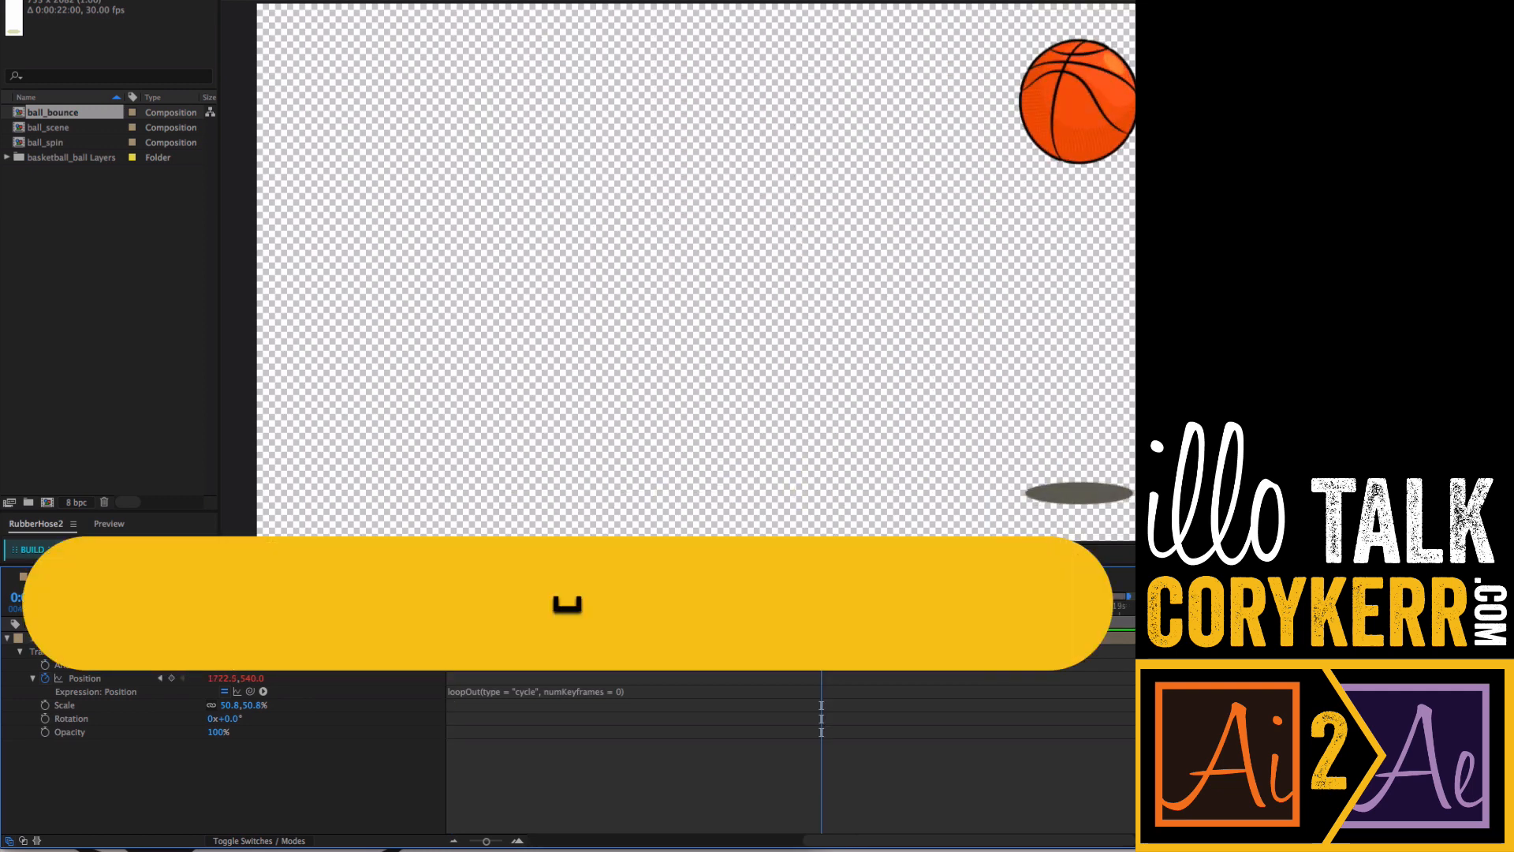
- Preview the ball_spin composition's rotation, then return to ball_bounce and scrub near 1 second
left_click(160, 579)
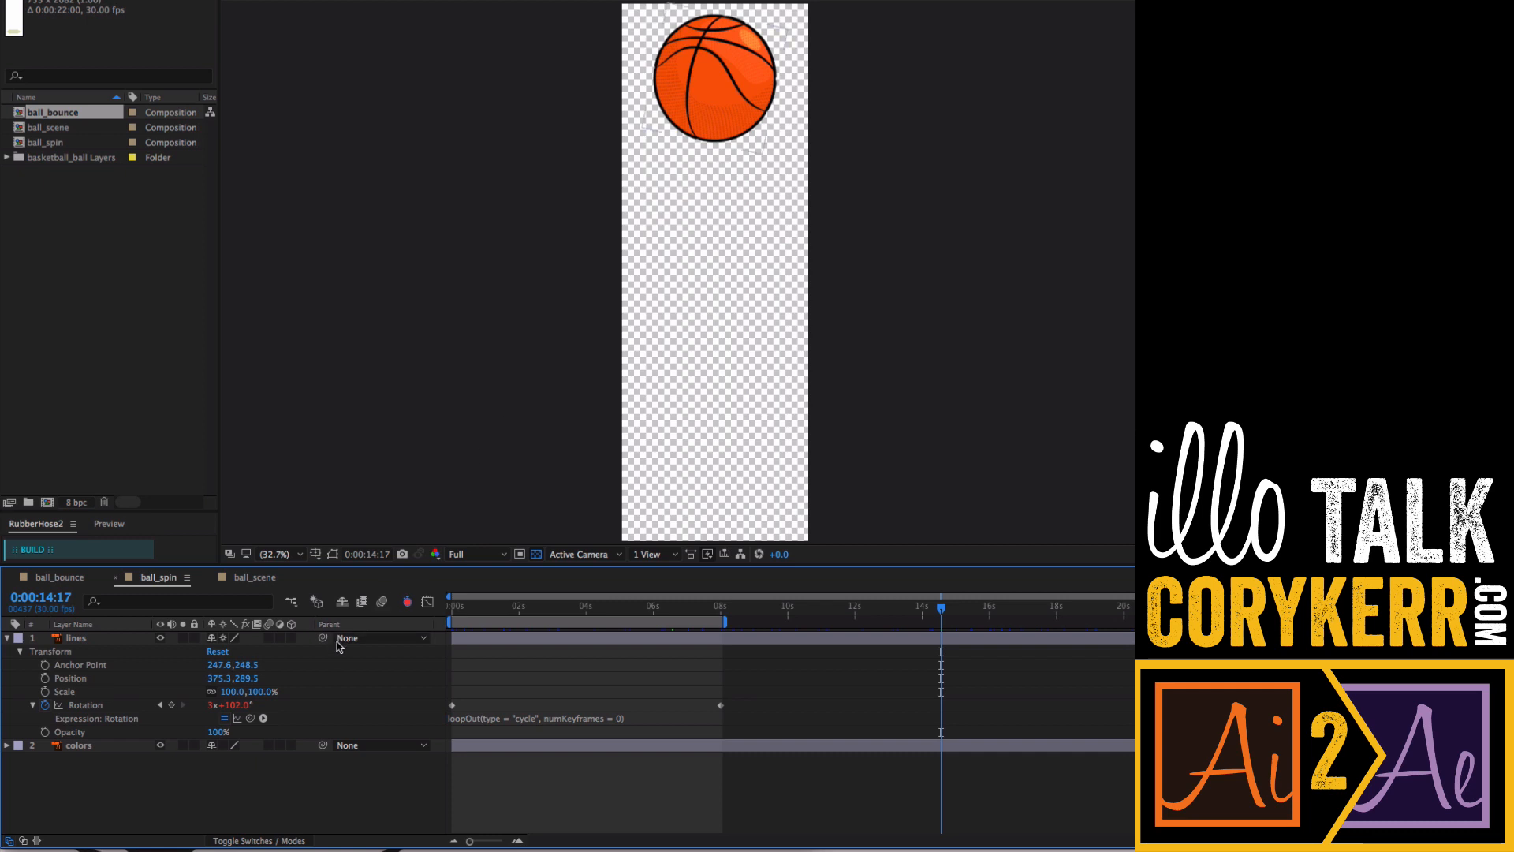
key("space")
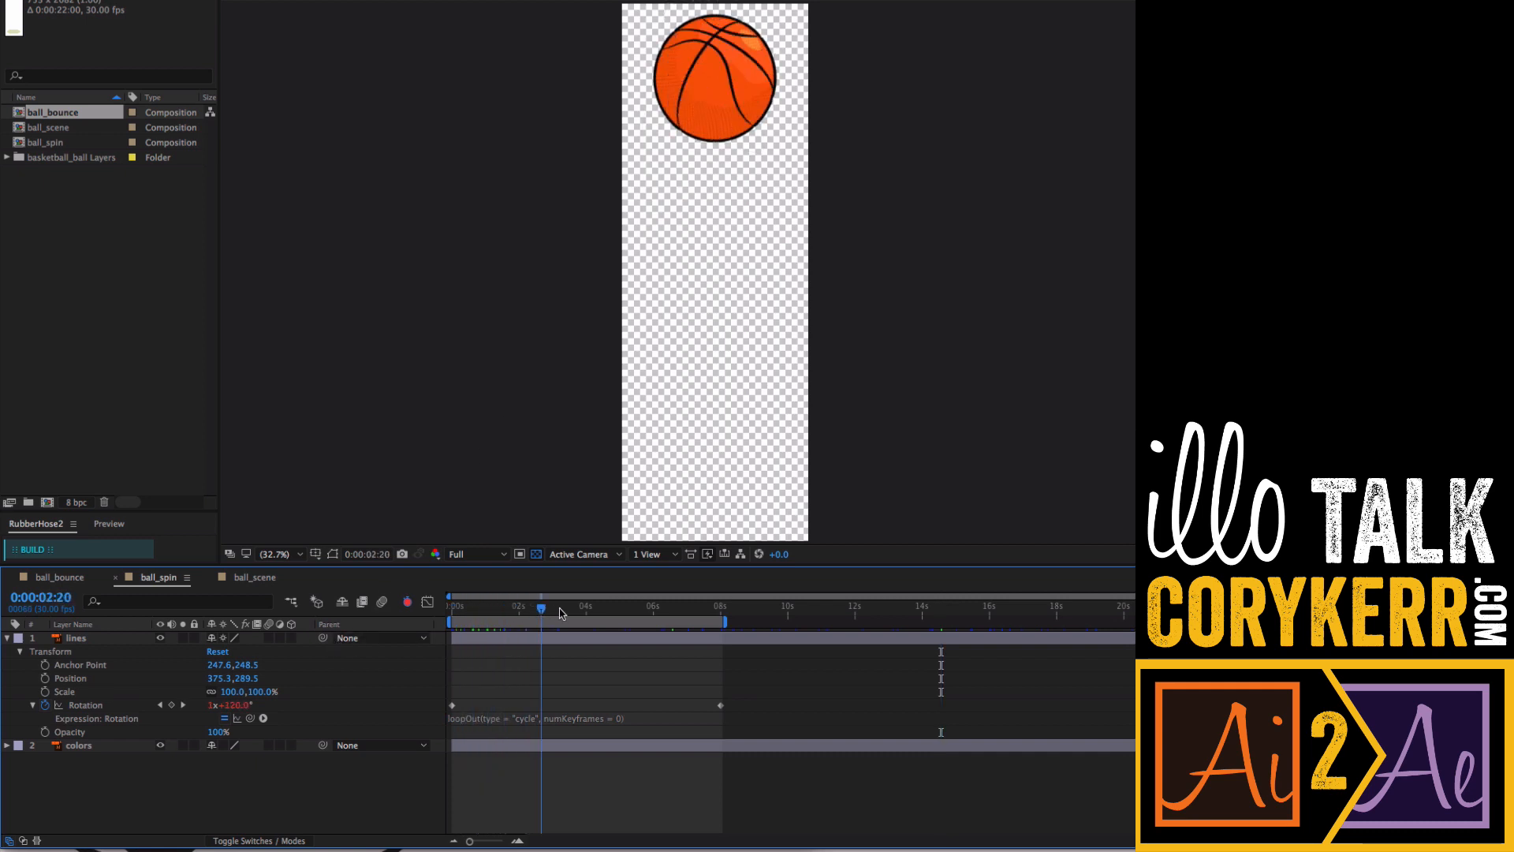
left_click(69, 582)
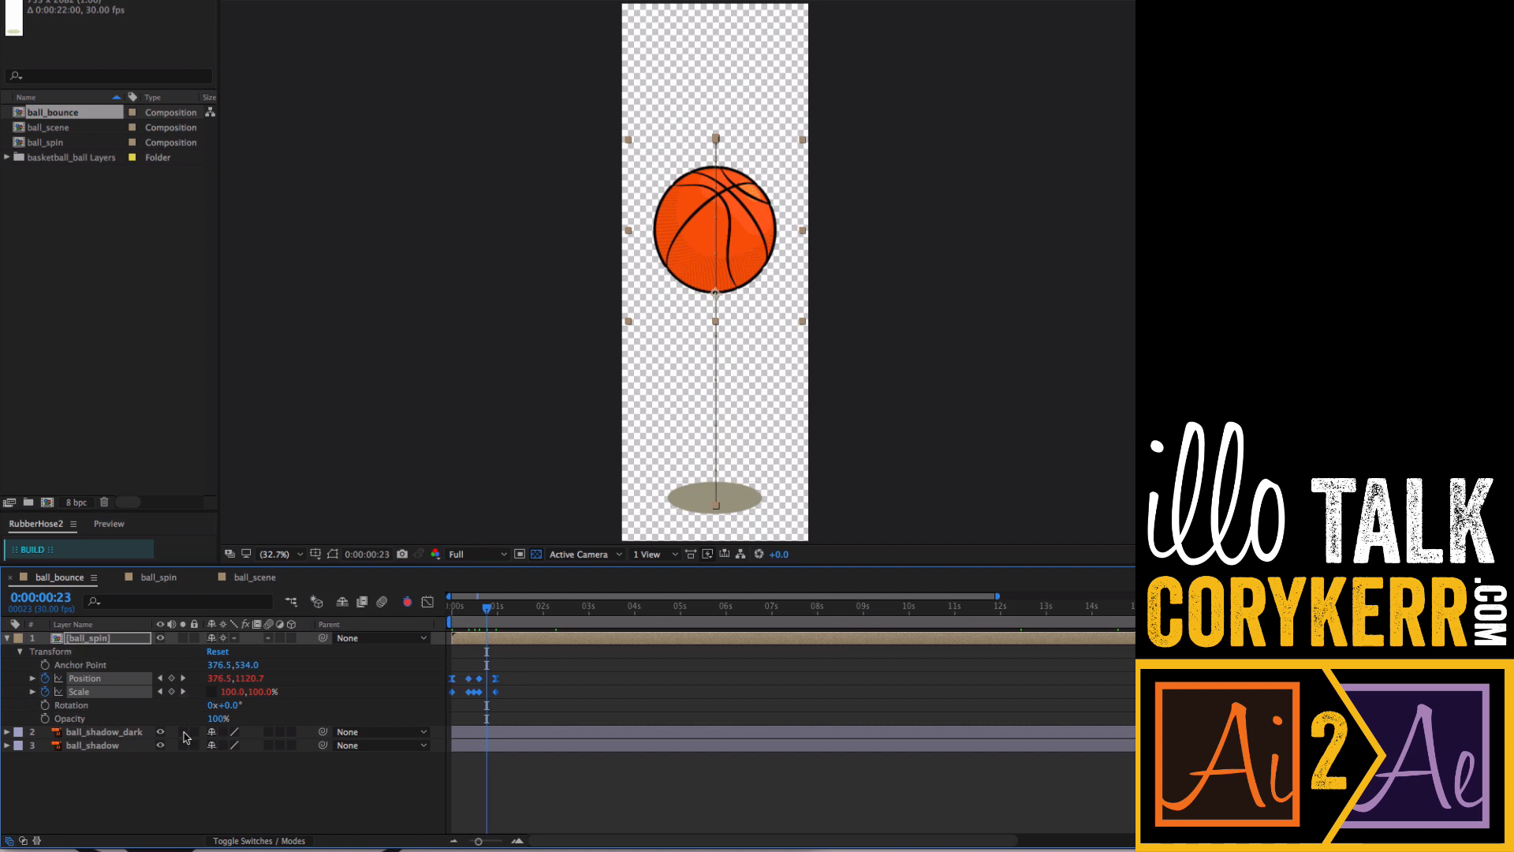
mouse_move(487, 609)
left_mouse_down()
mouse_move(459, 614)
mouse_move(492, 616)
left_mouse_up()
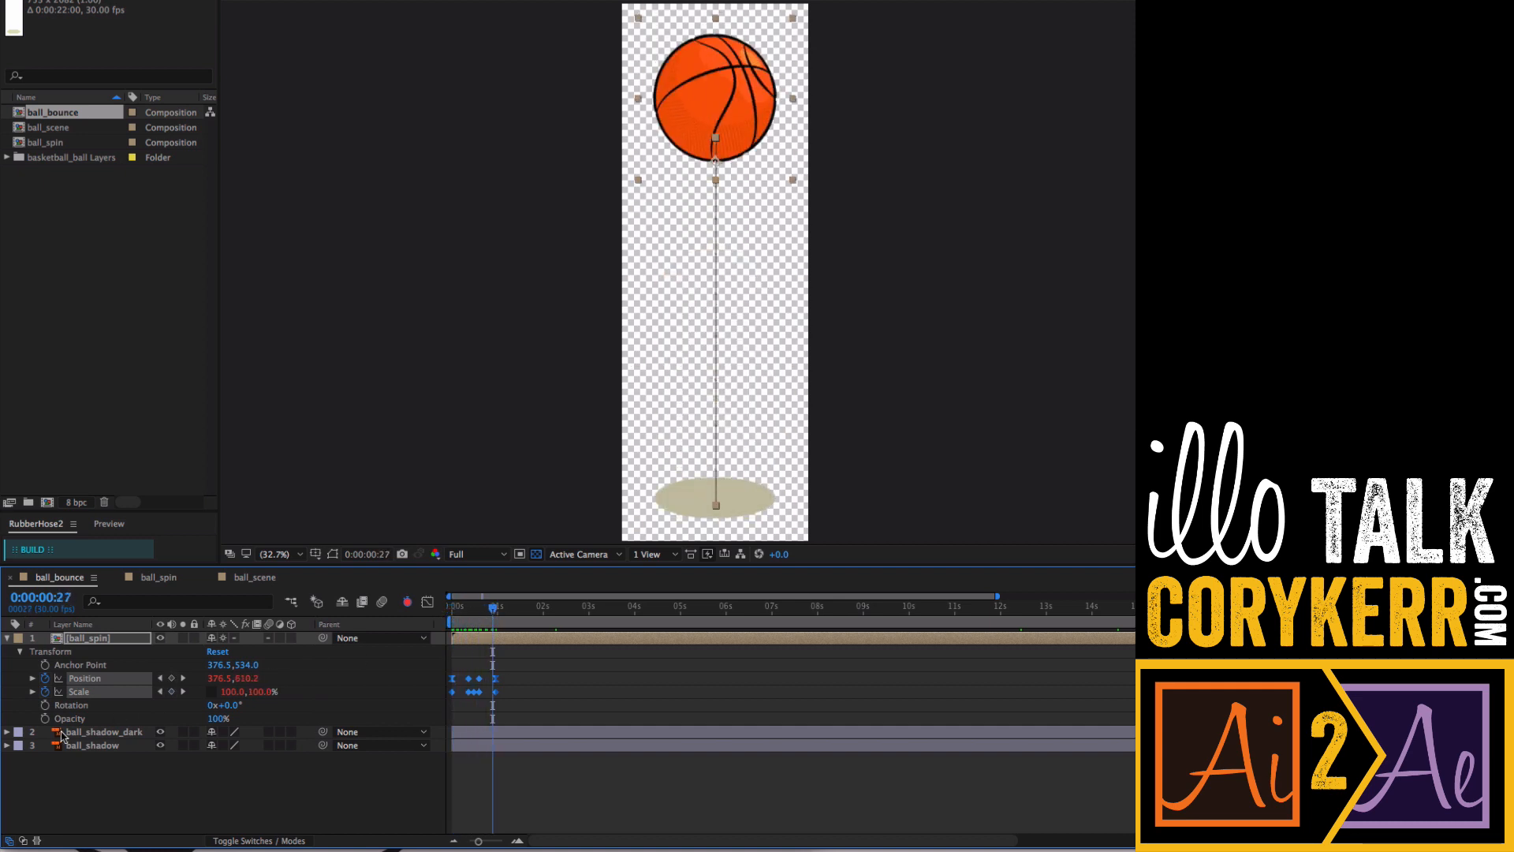
- Reveal the keyframes of both shadow layers and retime ball_spin's Position and Scale keyframes to line up with them
left_click(87, 733)
left_click(94, 746, "shift")
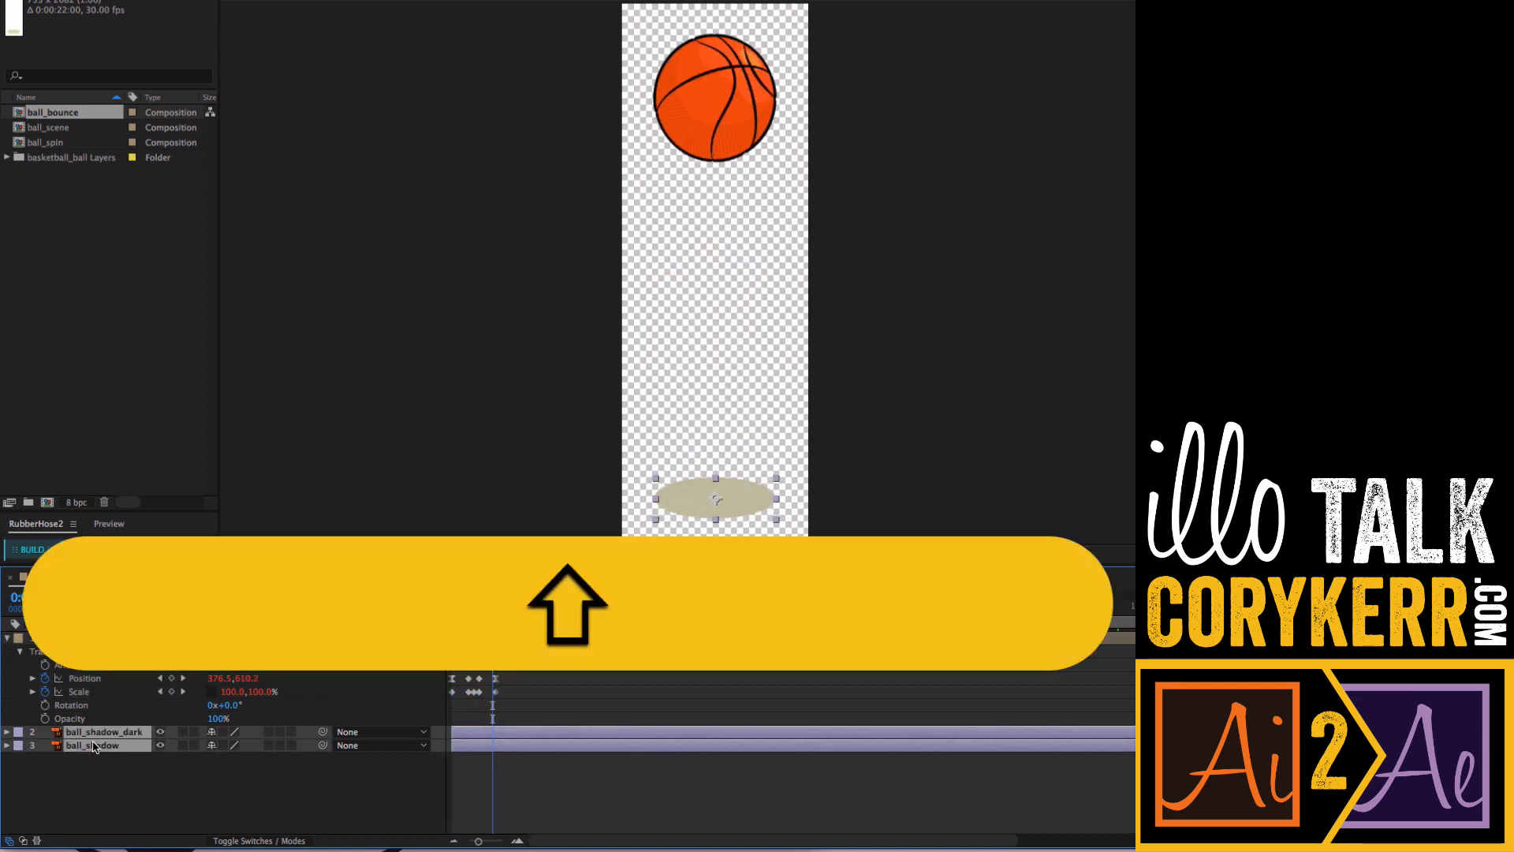
key("shift+u")
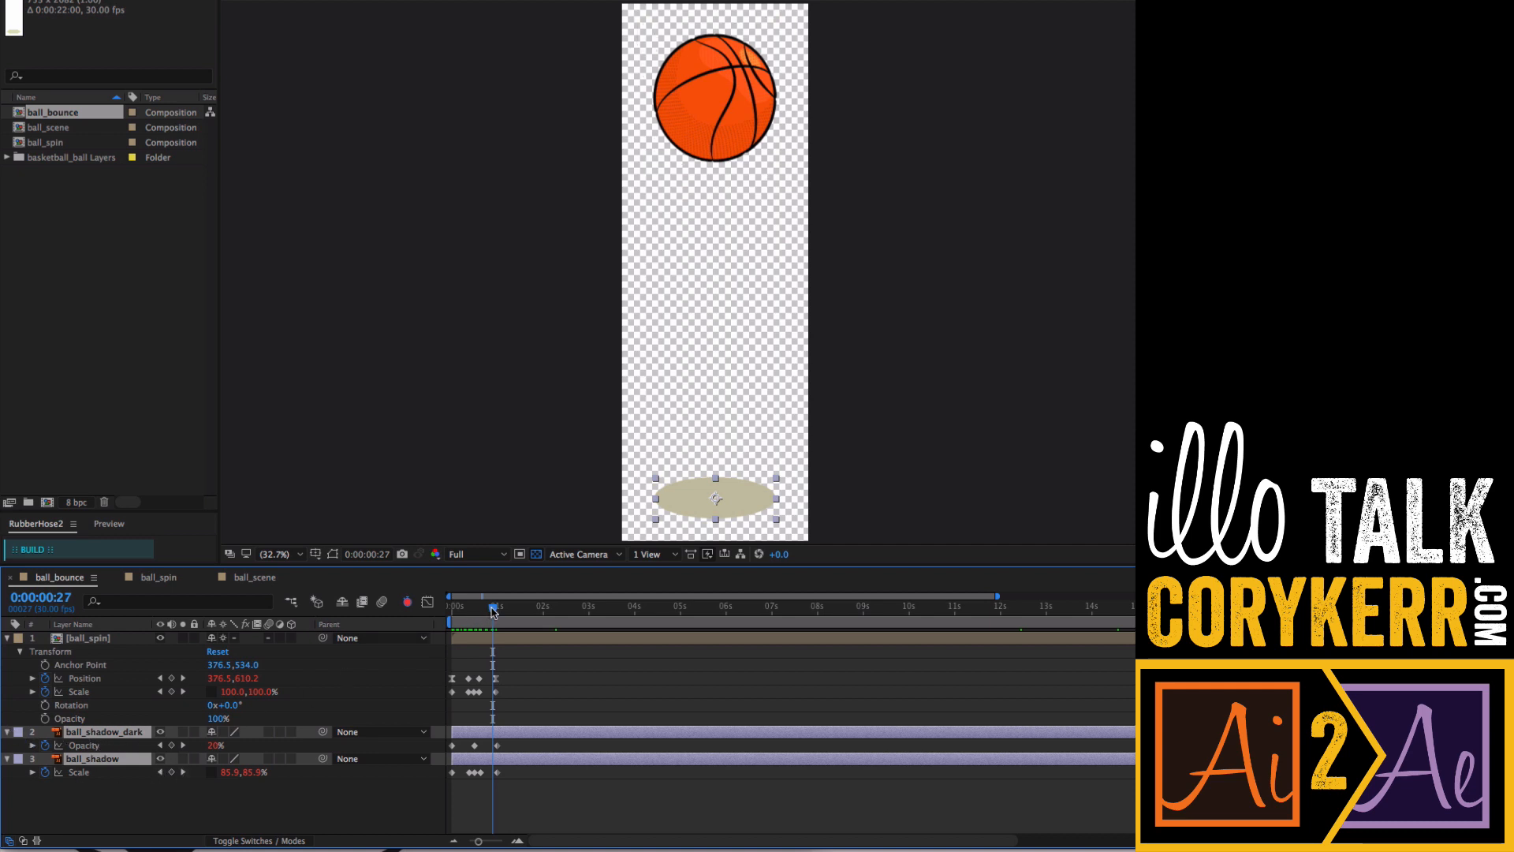
mouse_move(493, 612)
left_mouse_down()
mouse_move(468, 611)
mouse_move(511, 613)
mouse_move(473, 623)
left_mouse_up()
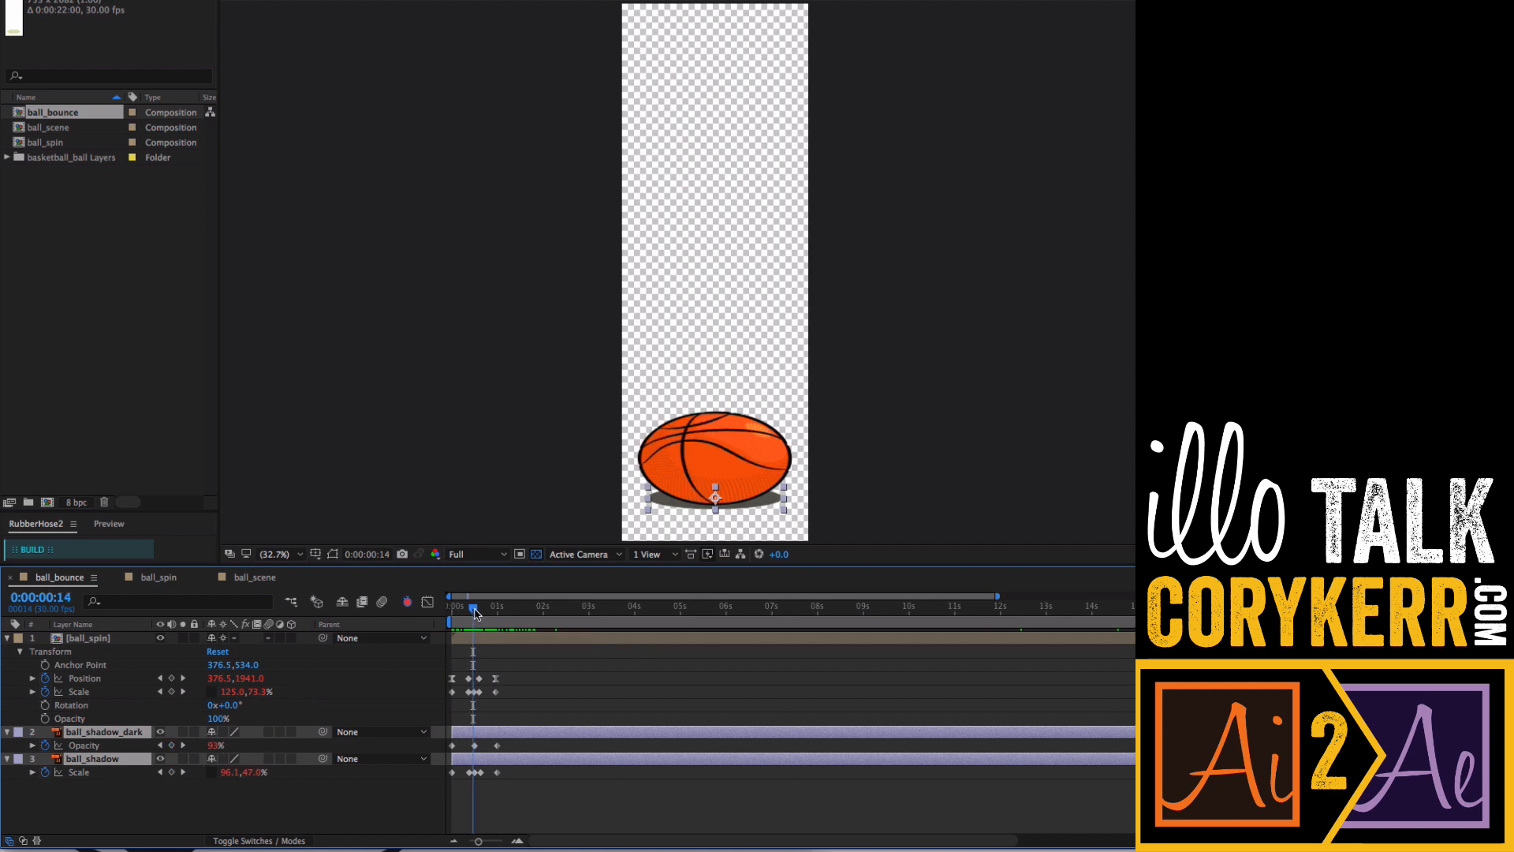
key("equal")
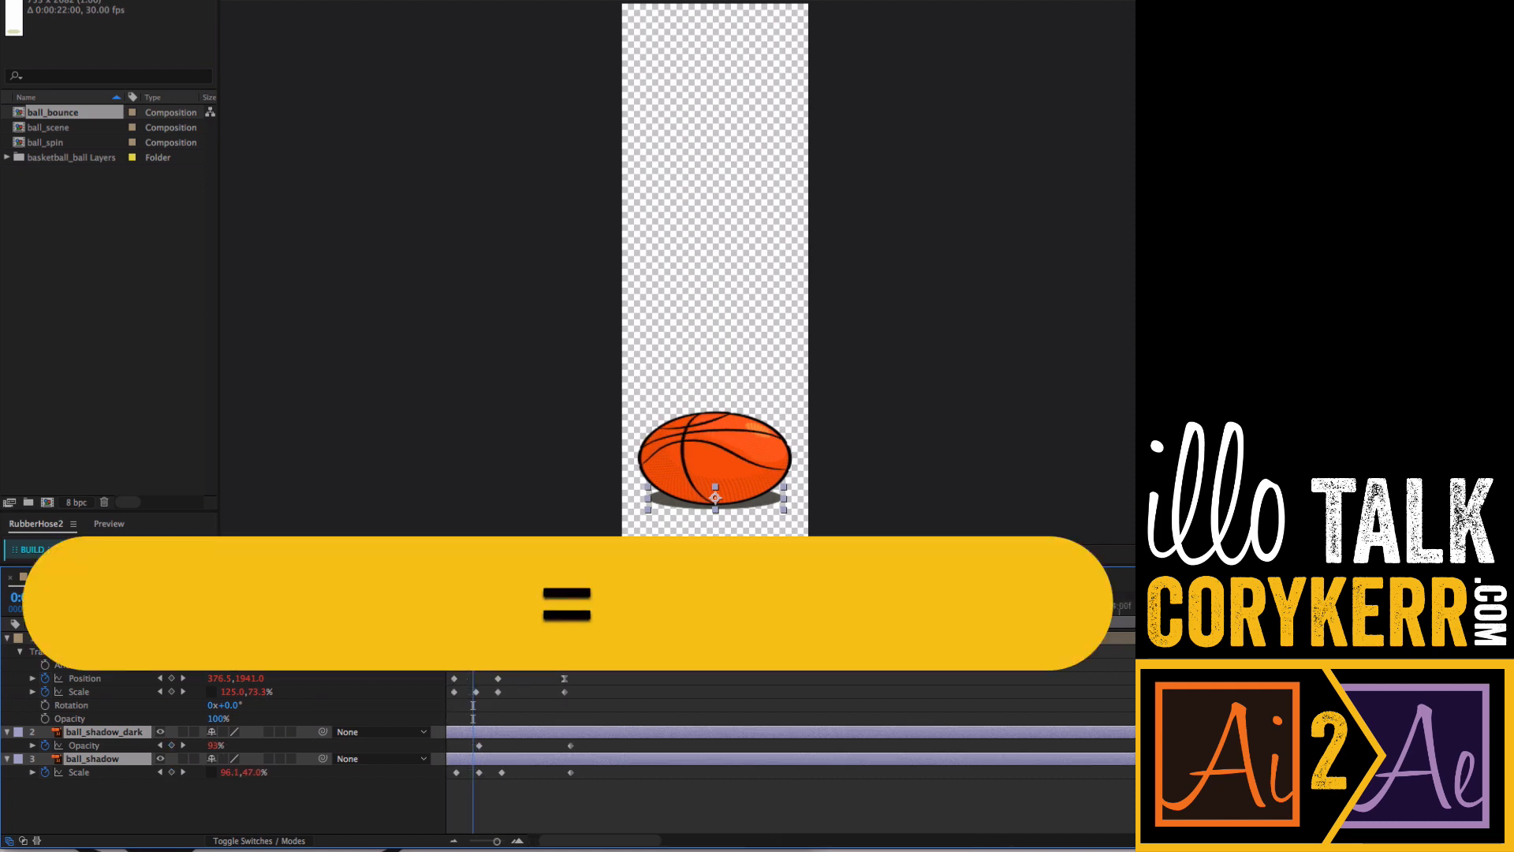
key("j")
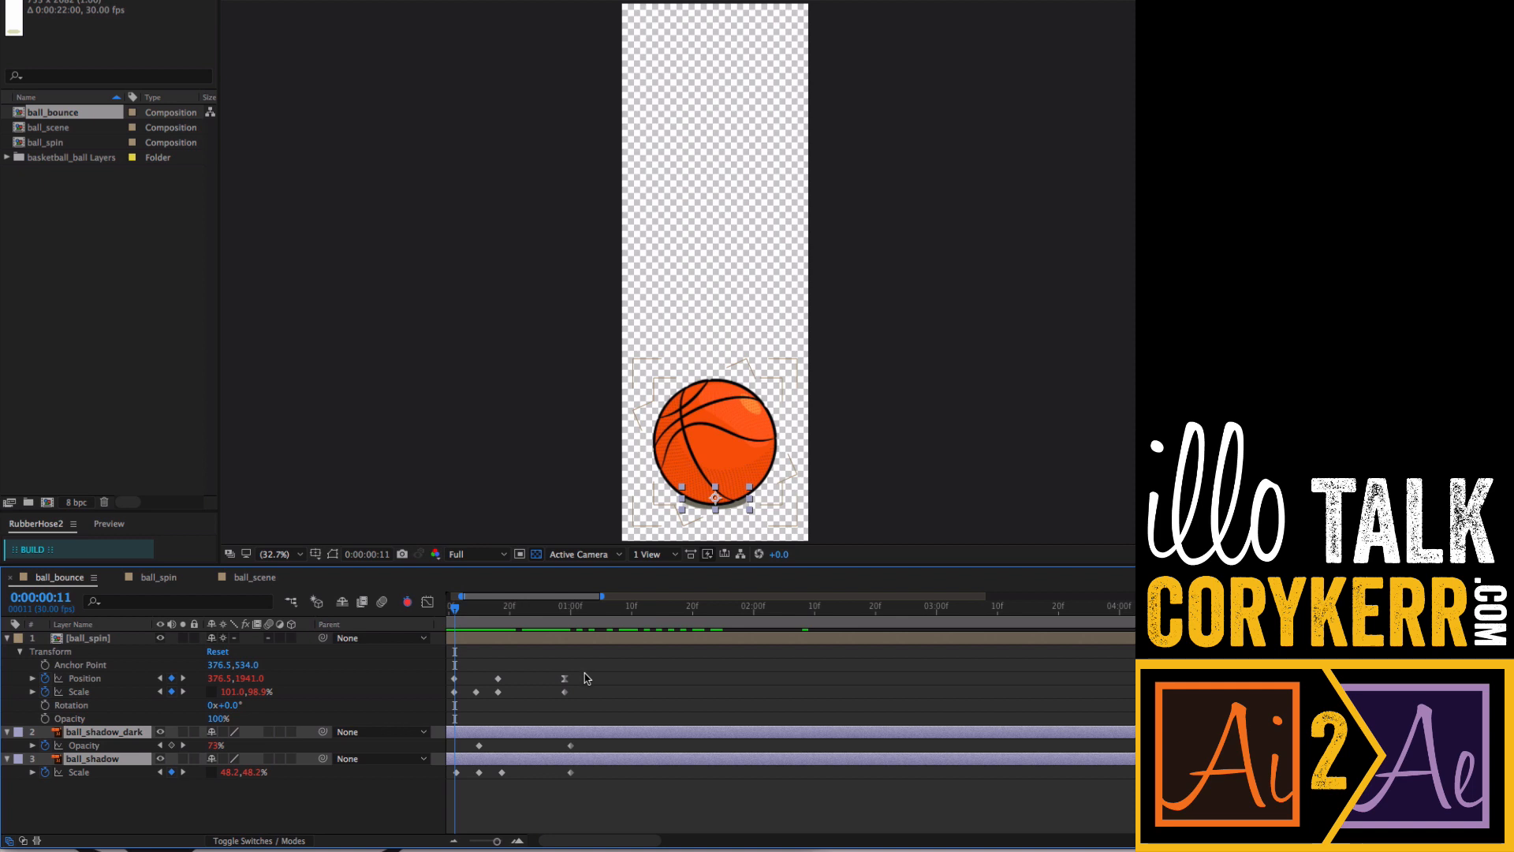
left_click_drag(586, 678, 456, 716)
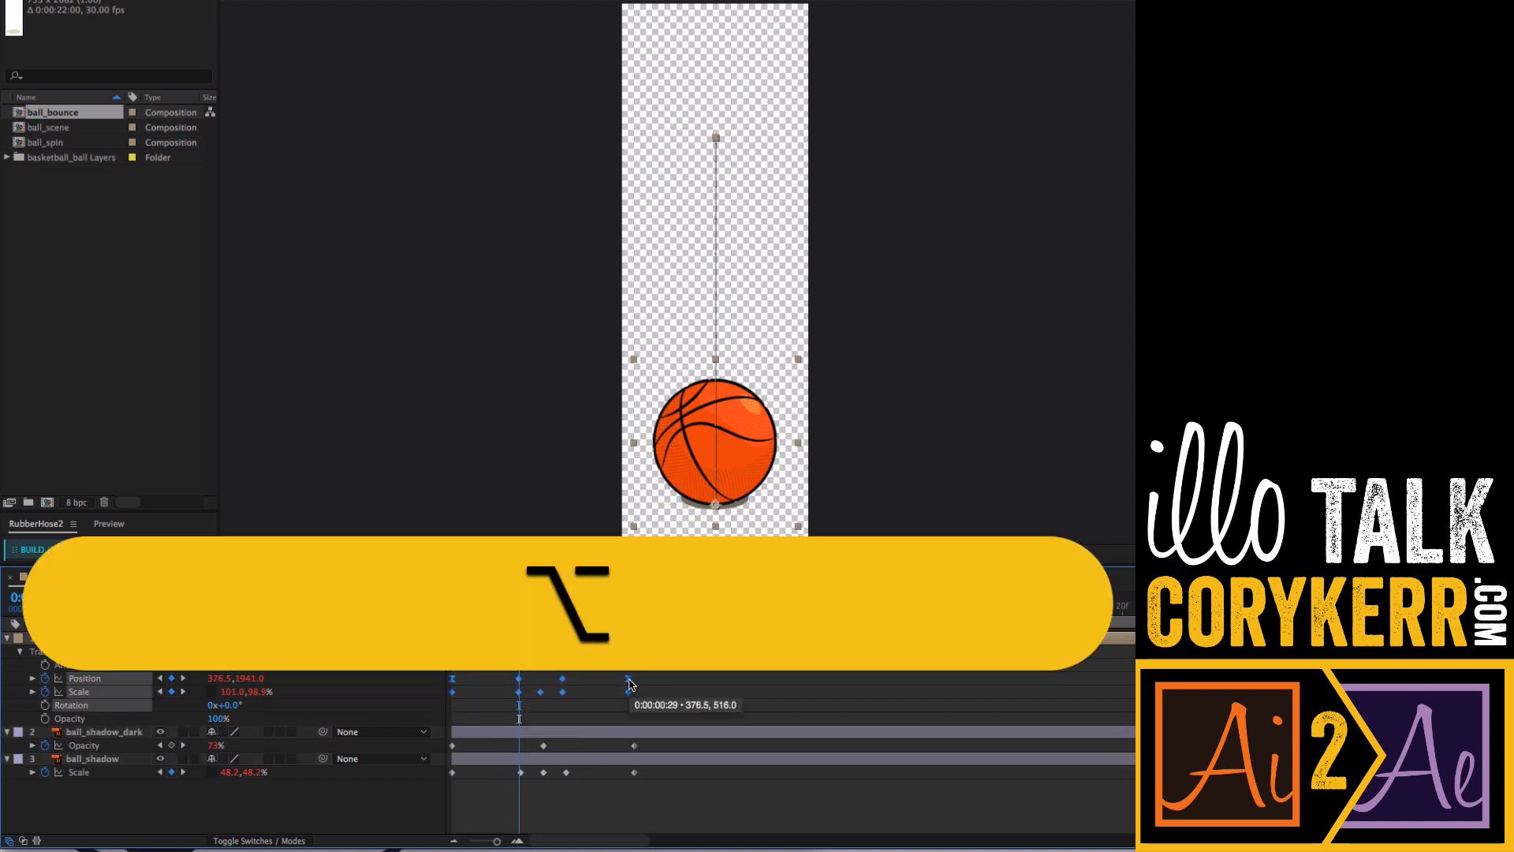
left_click_drag(631, 683, 634, 686)
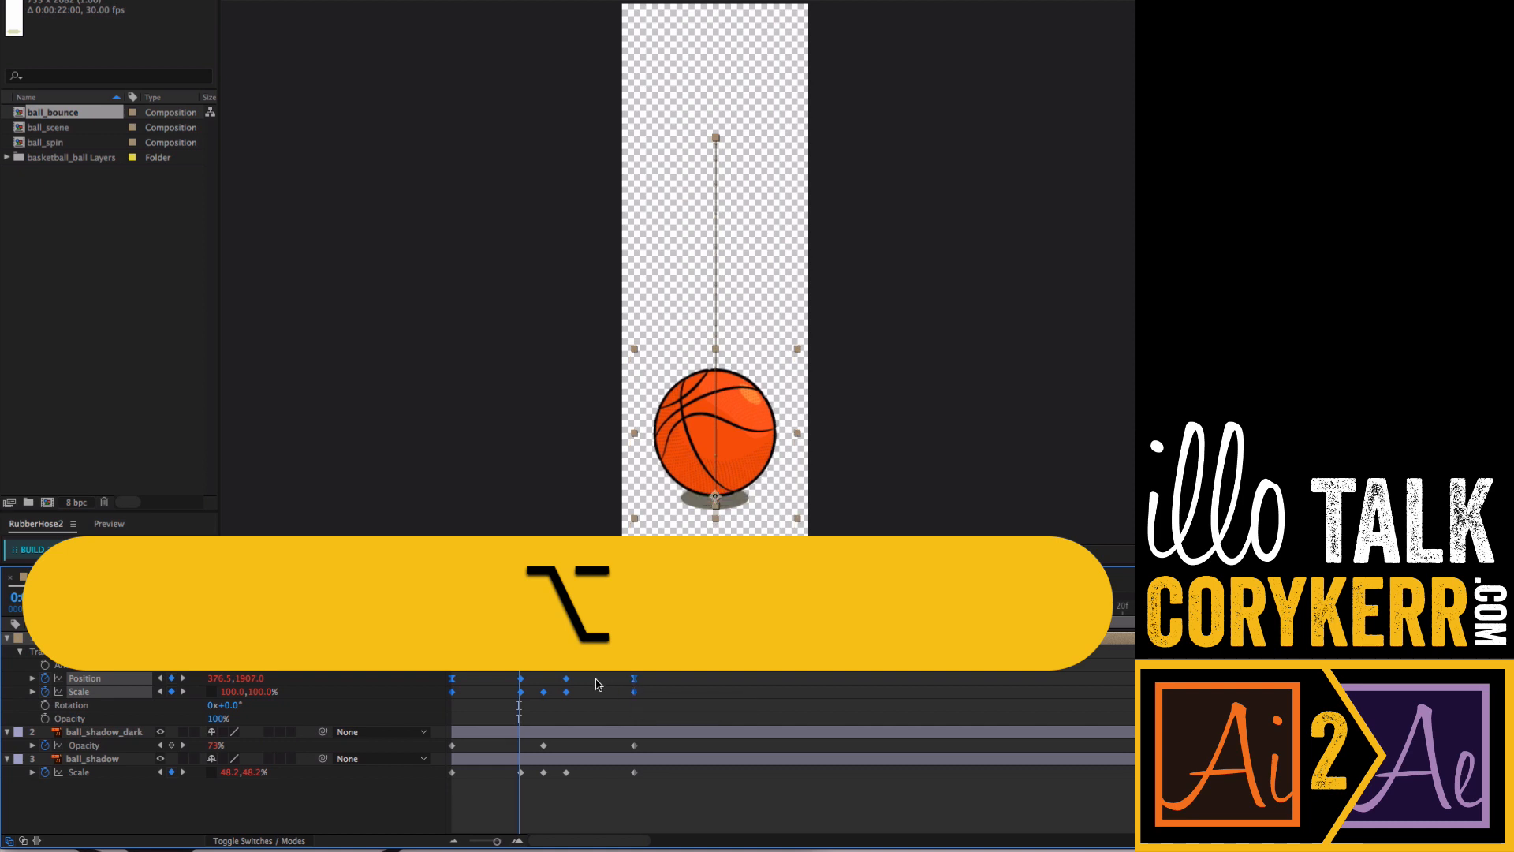
- Step through the keyframes to check that ball and shadow keyframes coincide
key("k")
key("j")
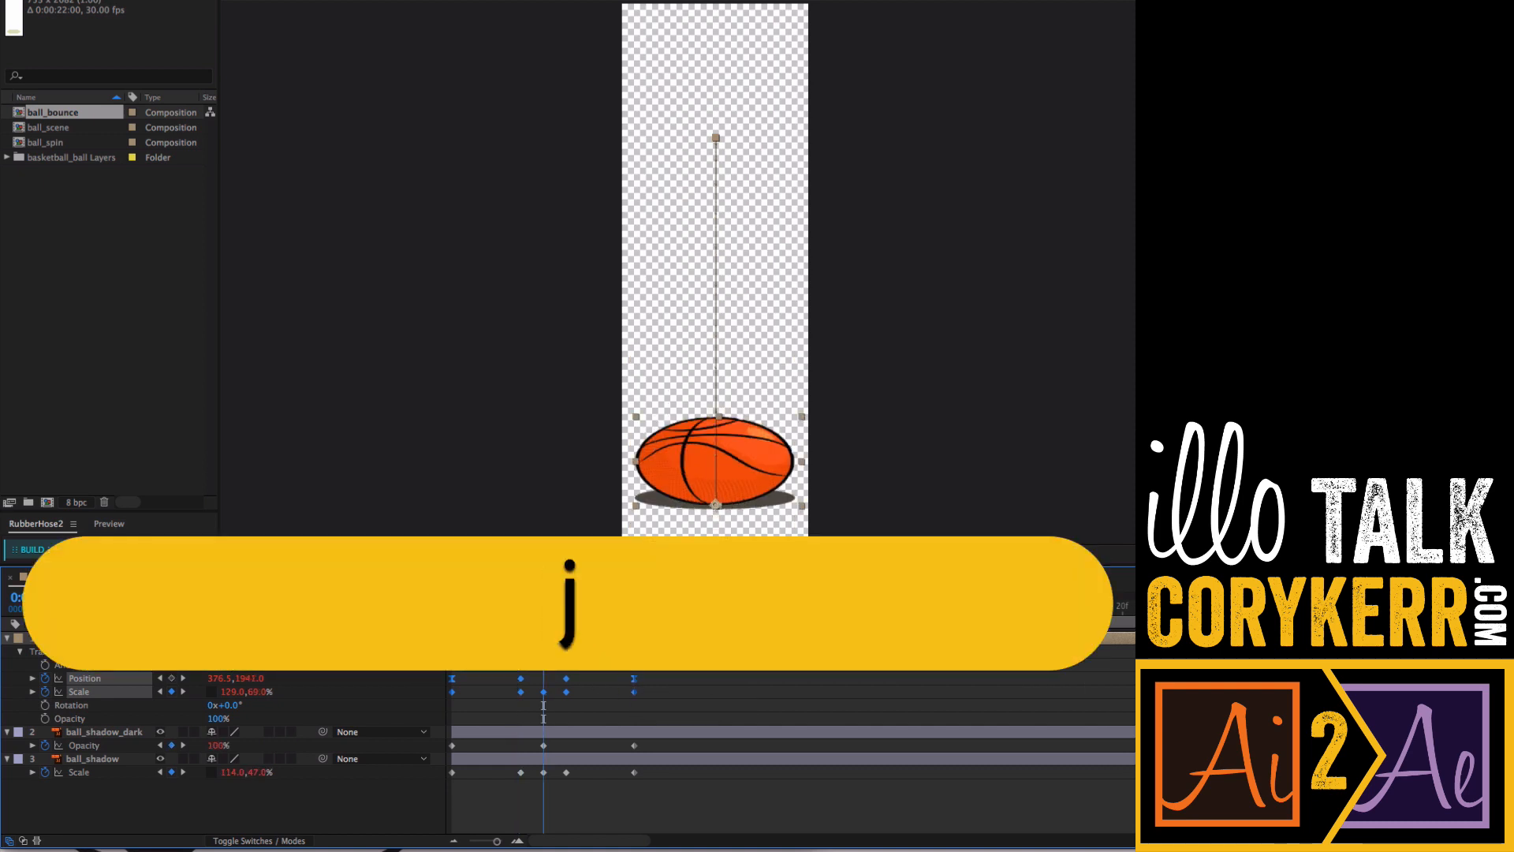
key("k")
key("k")
key("k")
key("k")
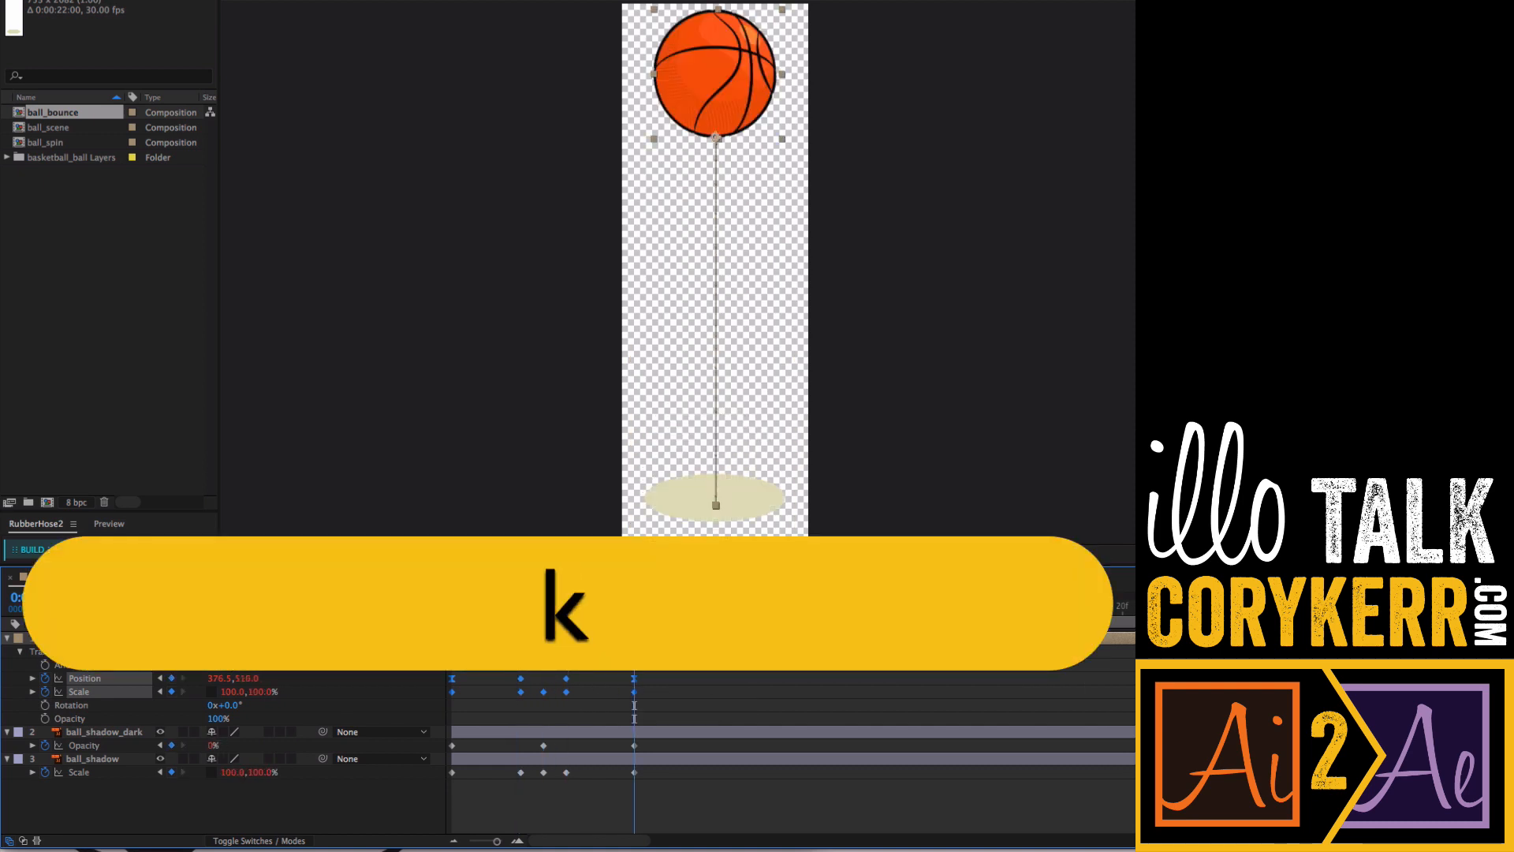
- Switch to the ball_scene composition and return to the start of its timeline
left_click(254, 576)
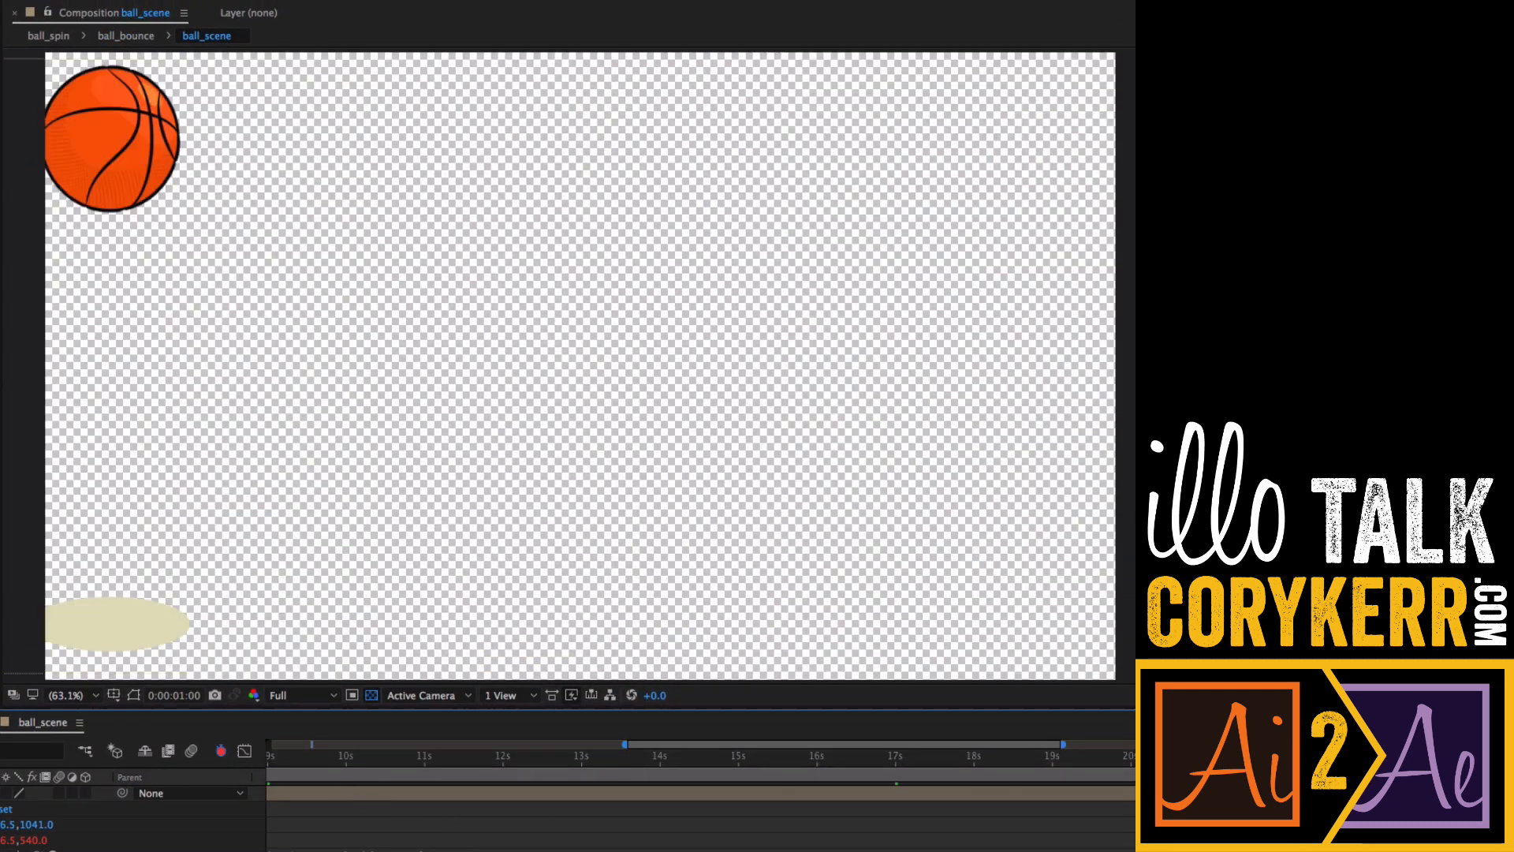
scroll(700, 804, "left", 10)
left_click_drag(348, 768, 230, 784)
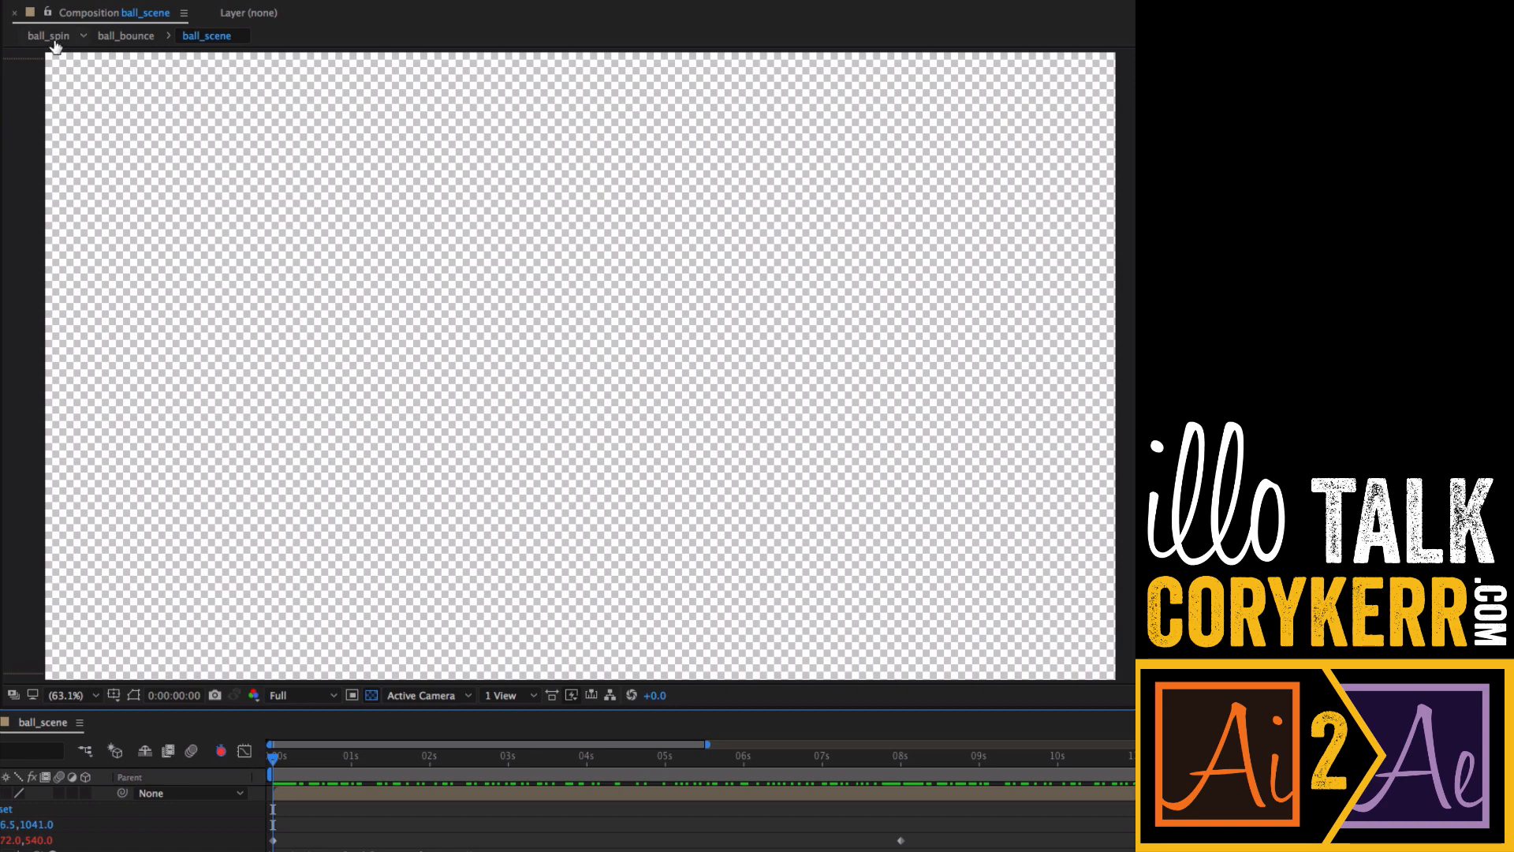